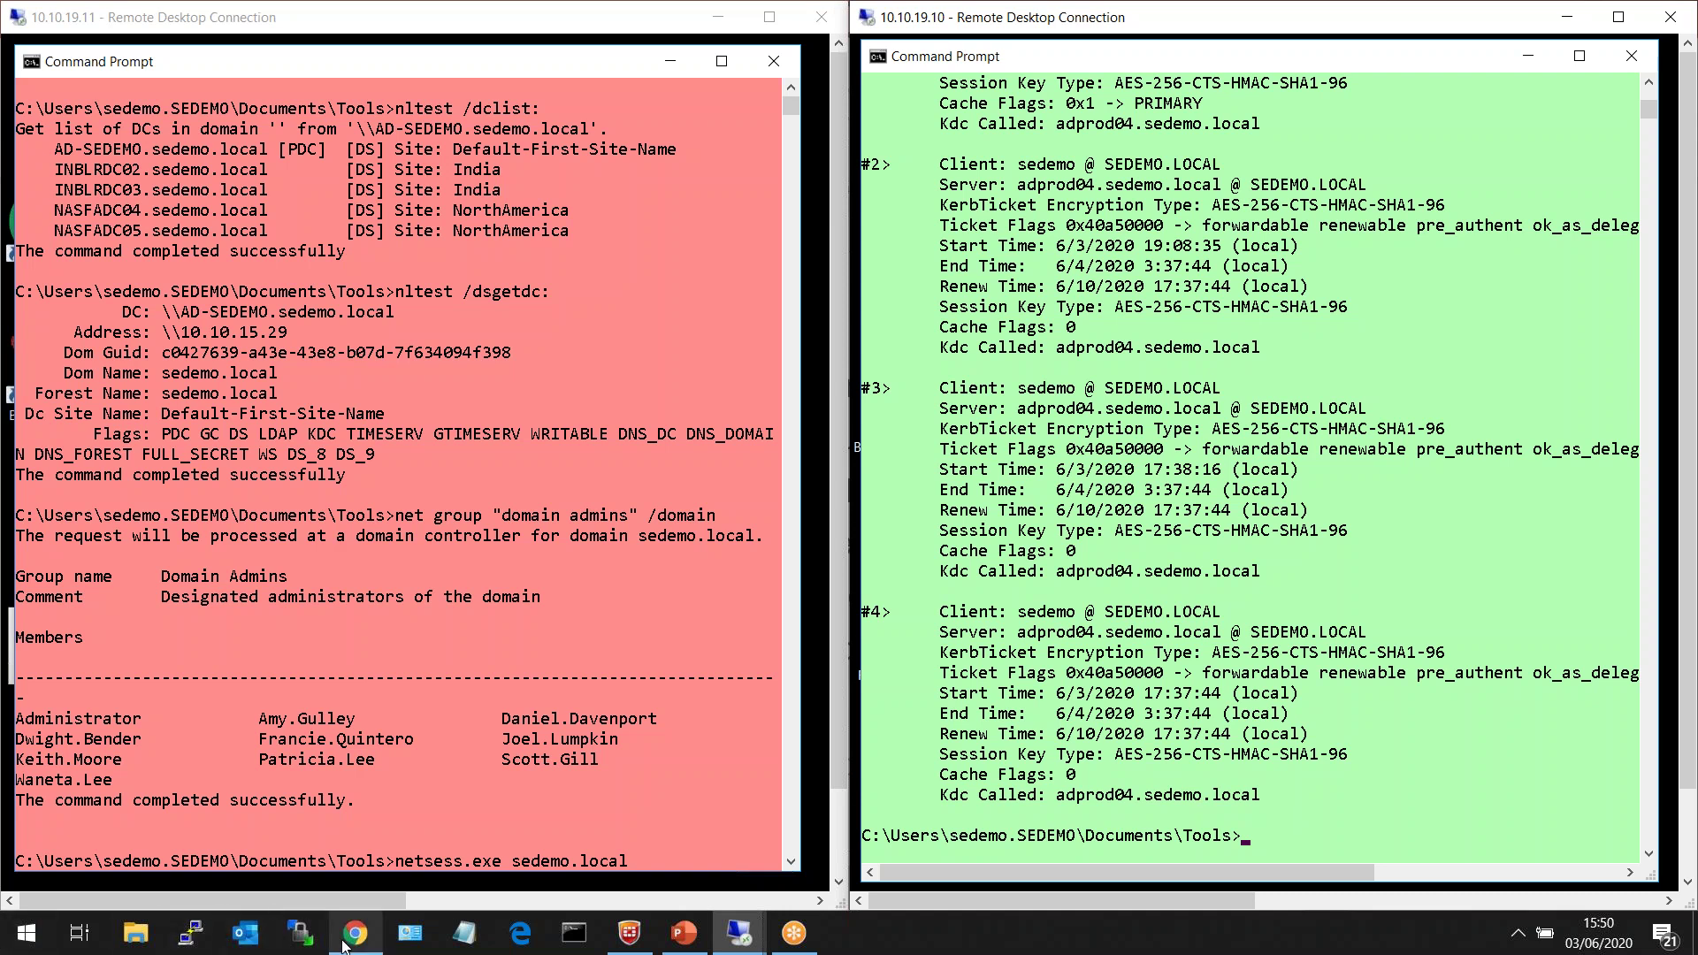
- In Chrome, go to the Attivo SE Demo System login tab and enter username admin
left_click(346, 939)
left_click(377, 18)
left_click(857, 502)
type("admin")
key("Tab")
- Log in as admin with the password, retrying after the Session expired notice
type("********")
key("Return")
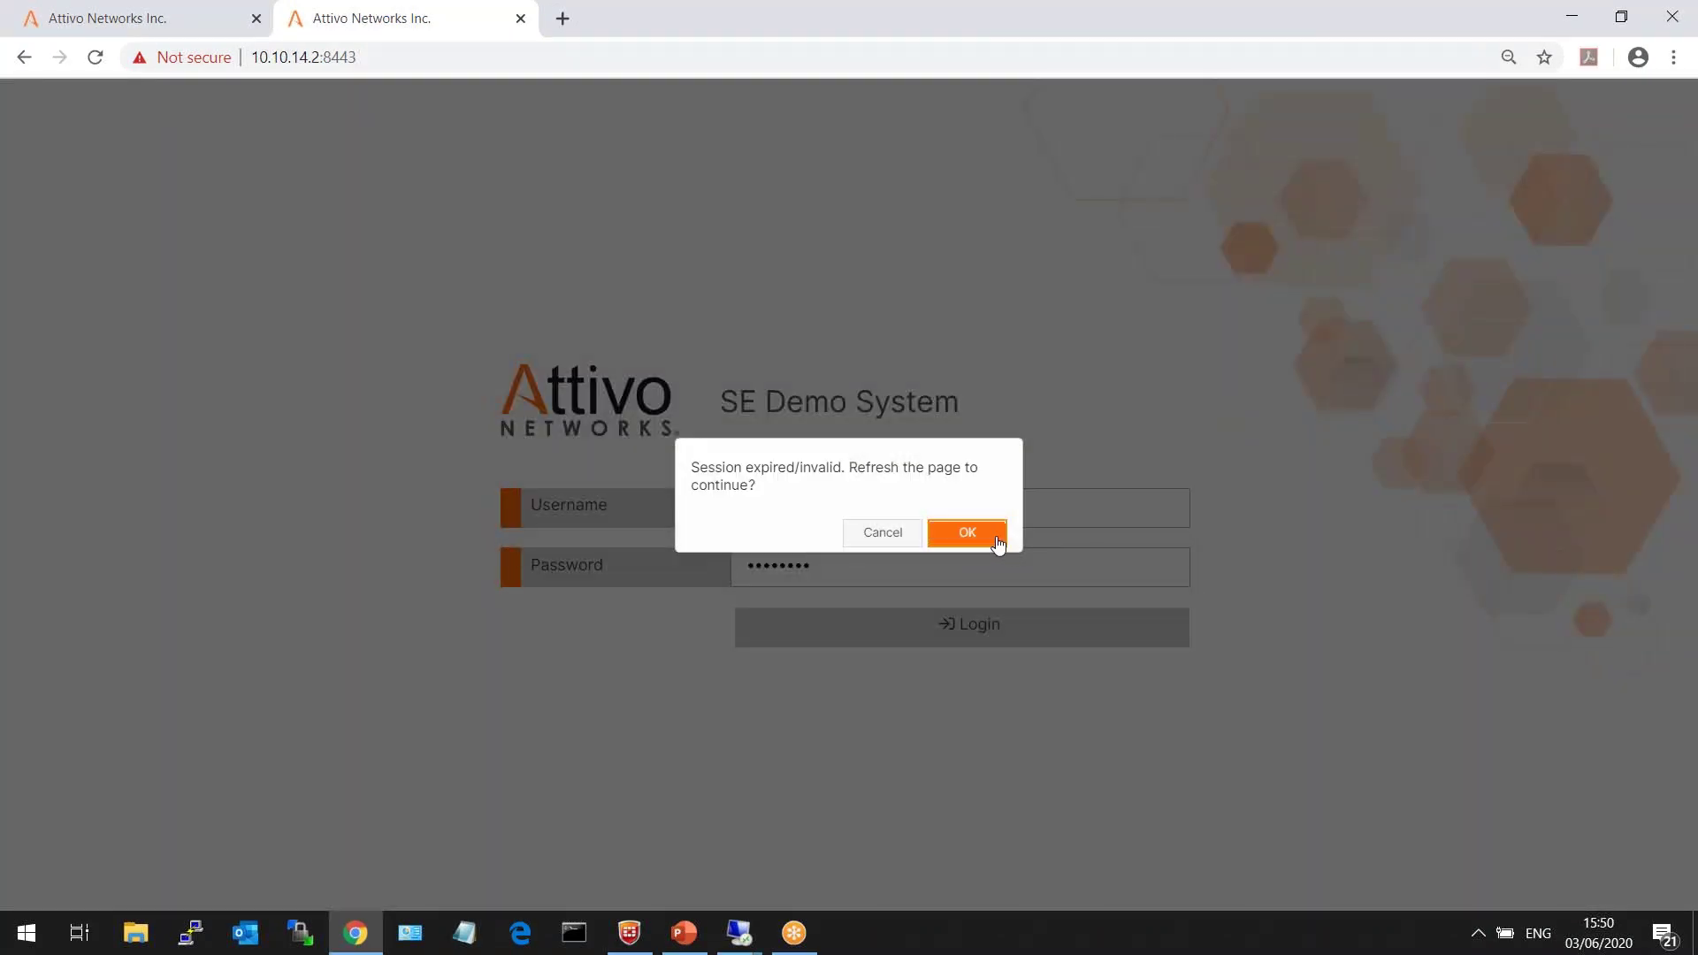
left_click(998, 541)
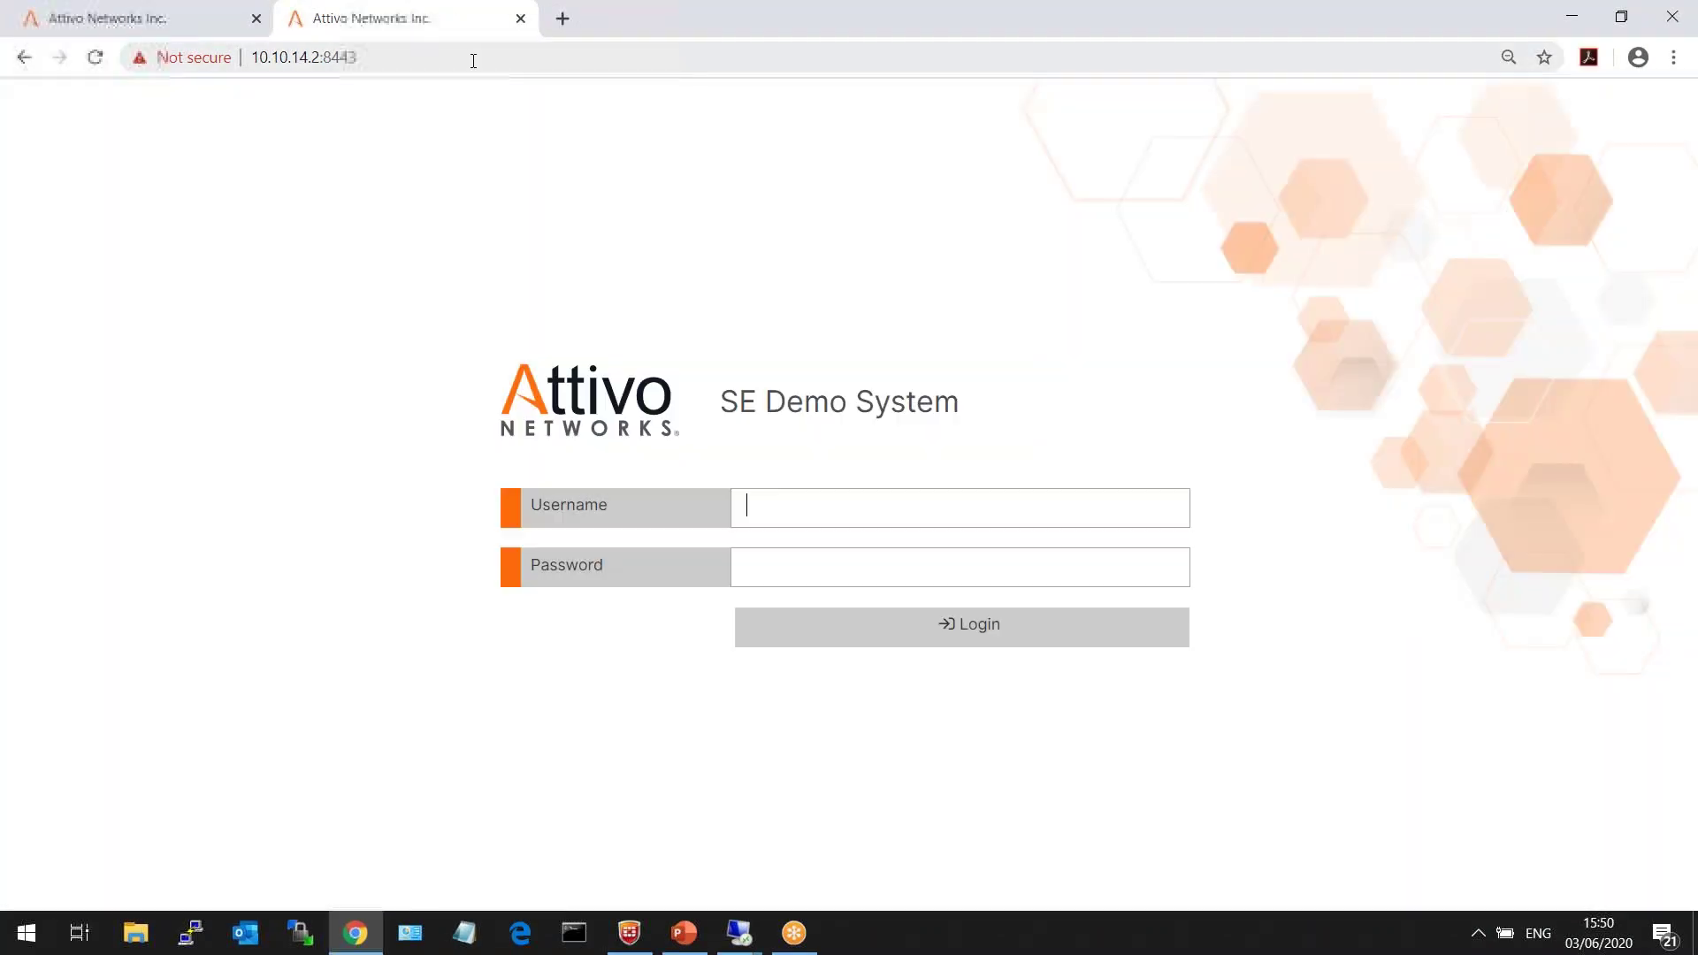
type("admin")
key("Tab")
type("********")
key("Return")
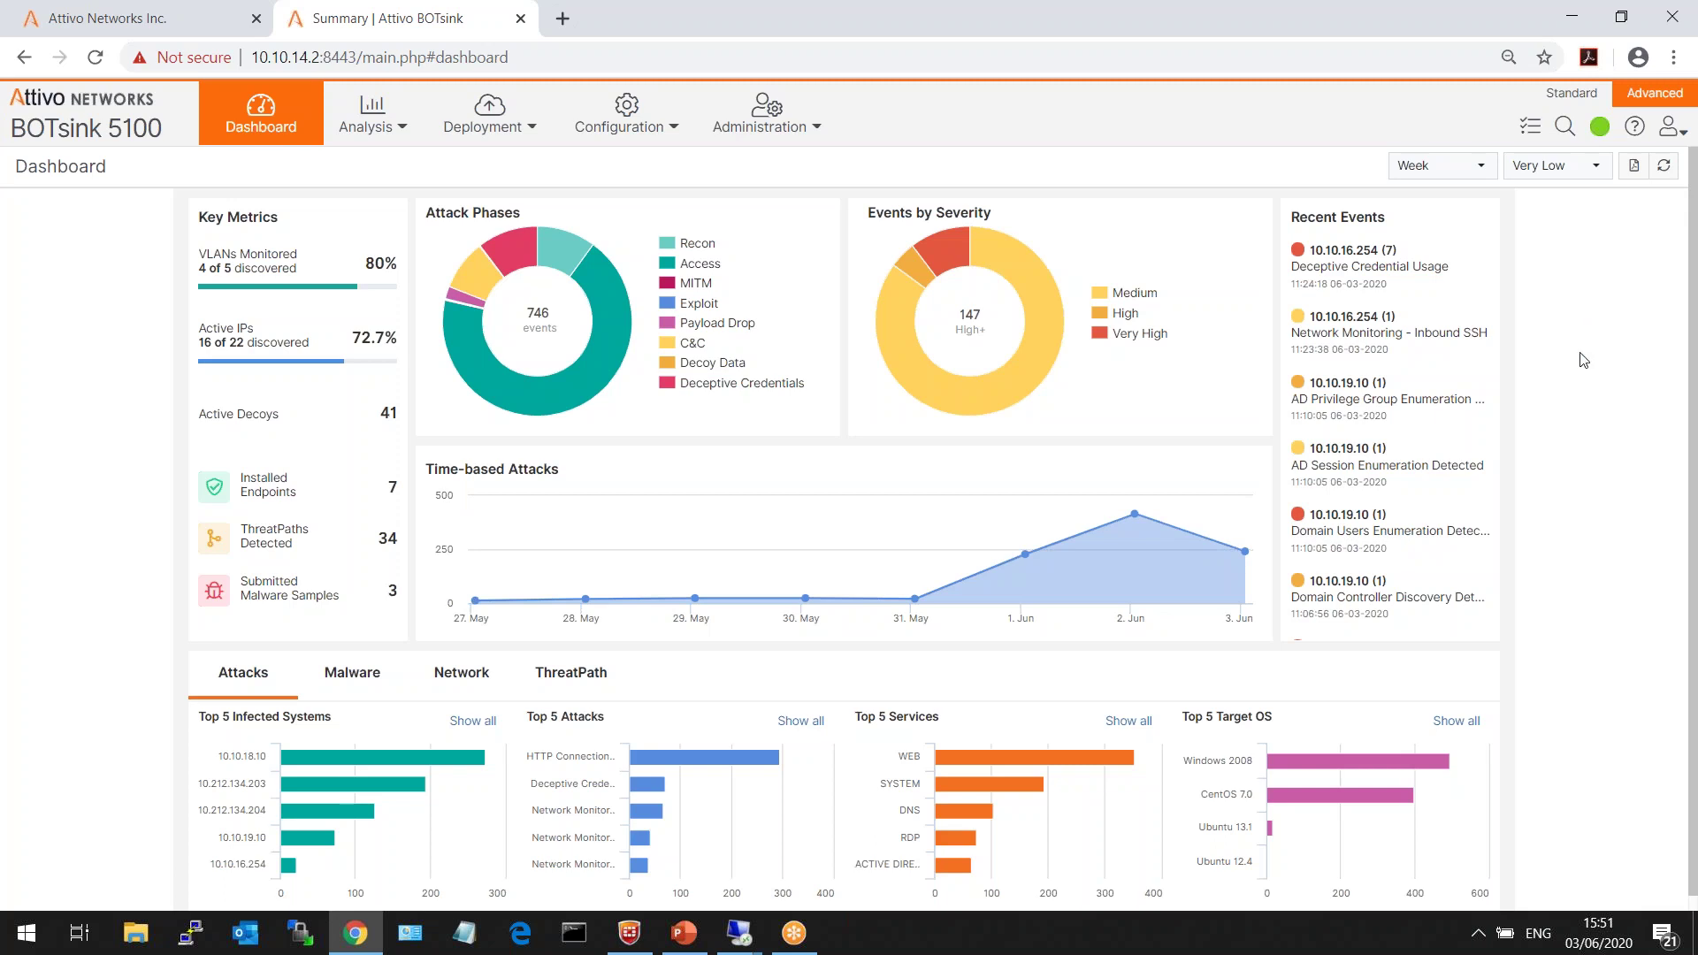
left_click(1563, 130)
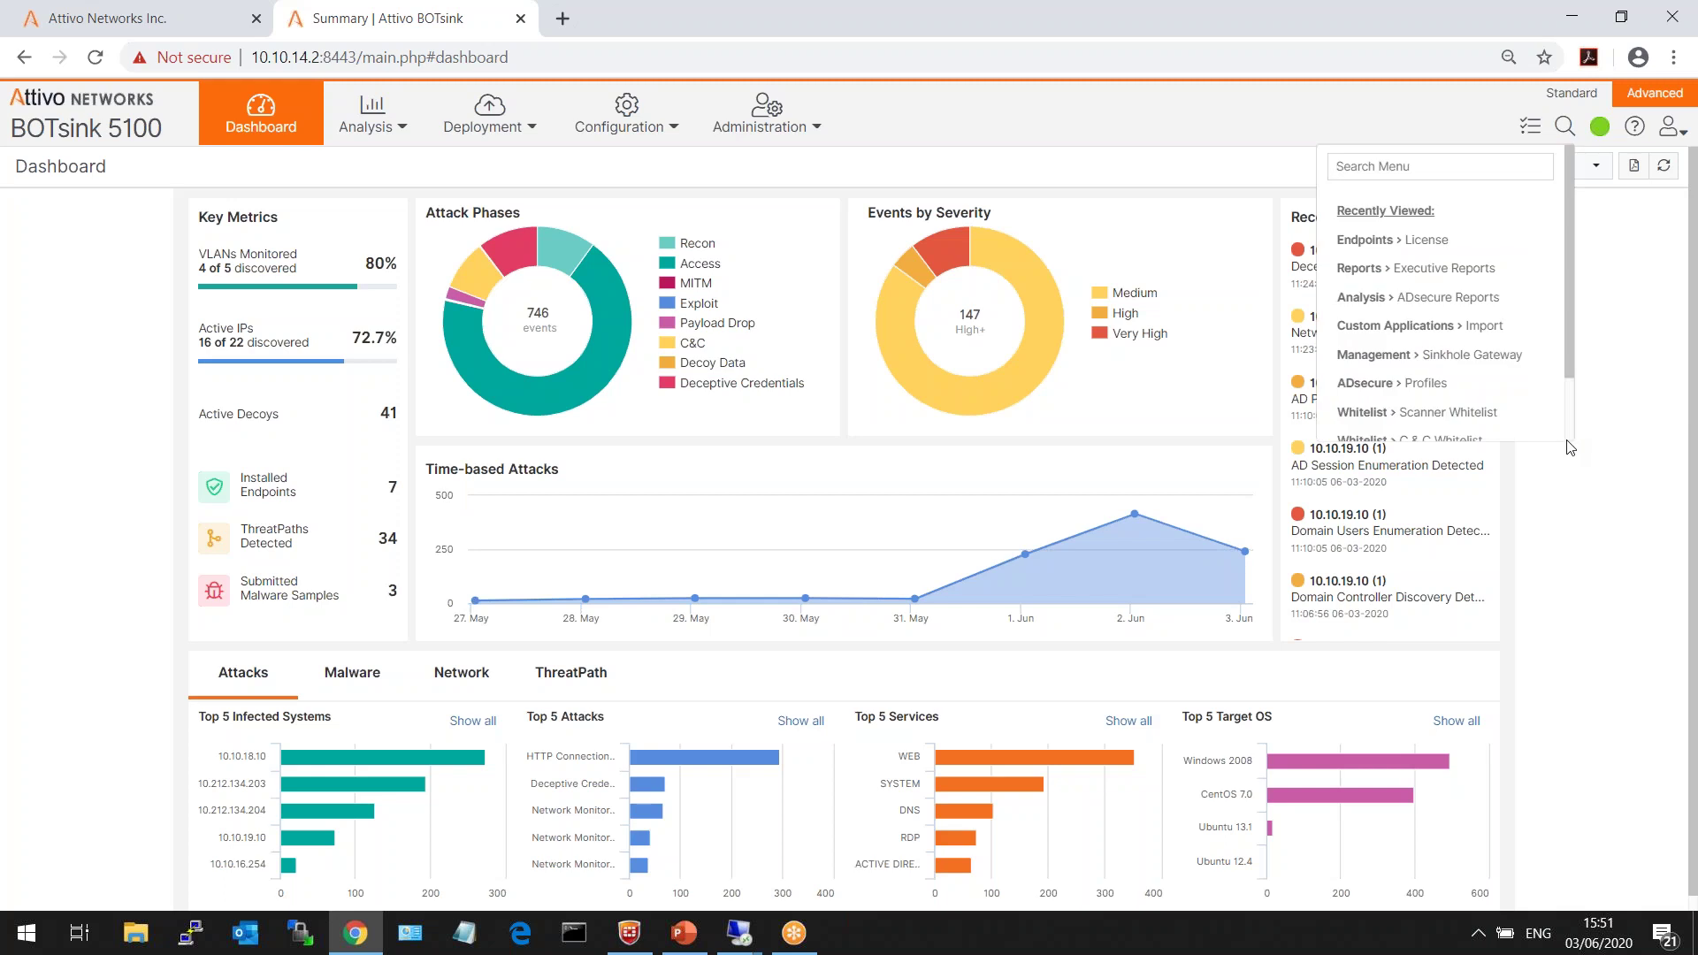
- Open ADsecure Reports and expand the netsess.exe and domain admins queries in rows 2 and 3
type("adse")
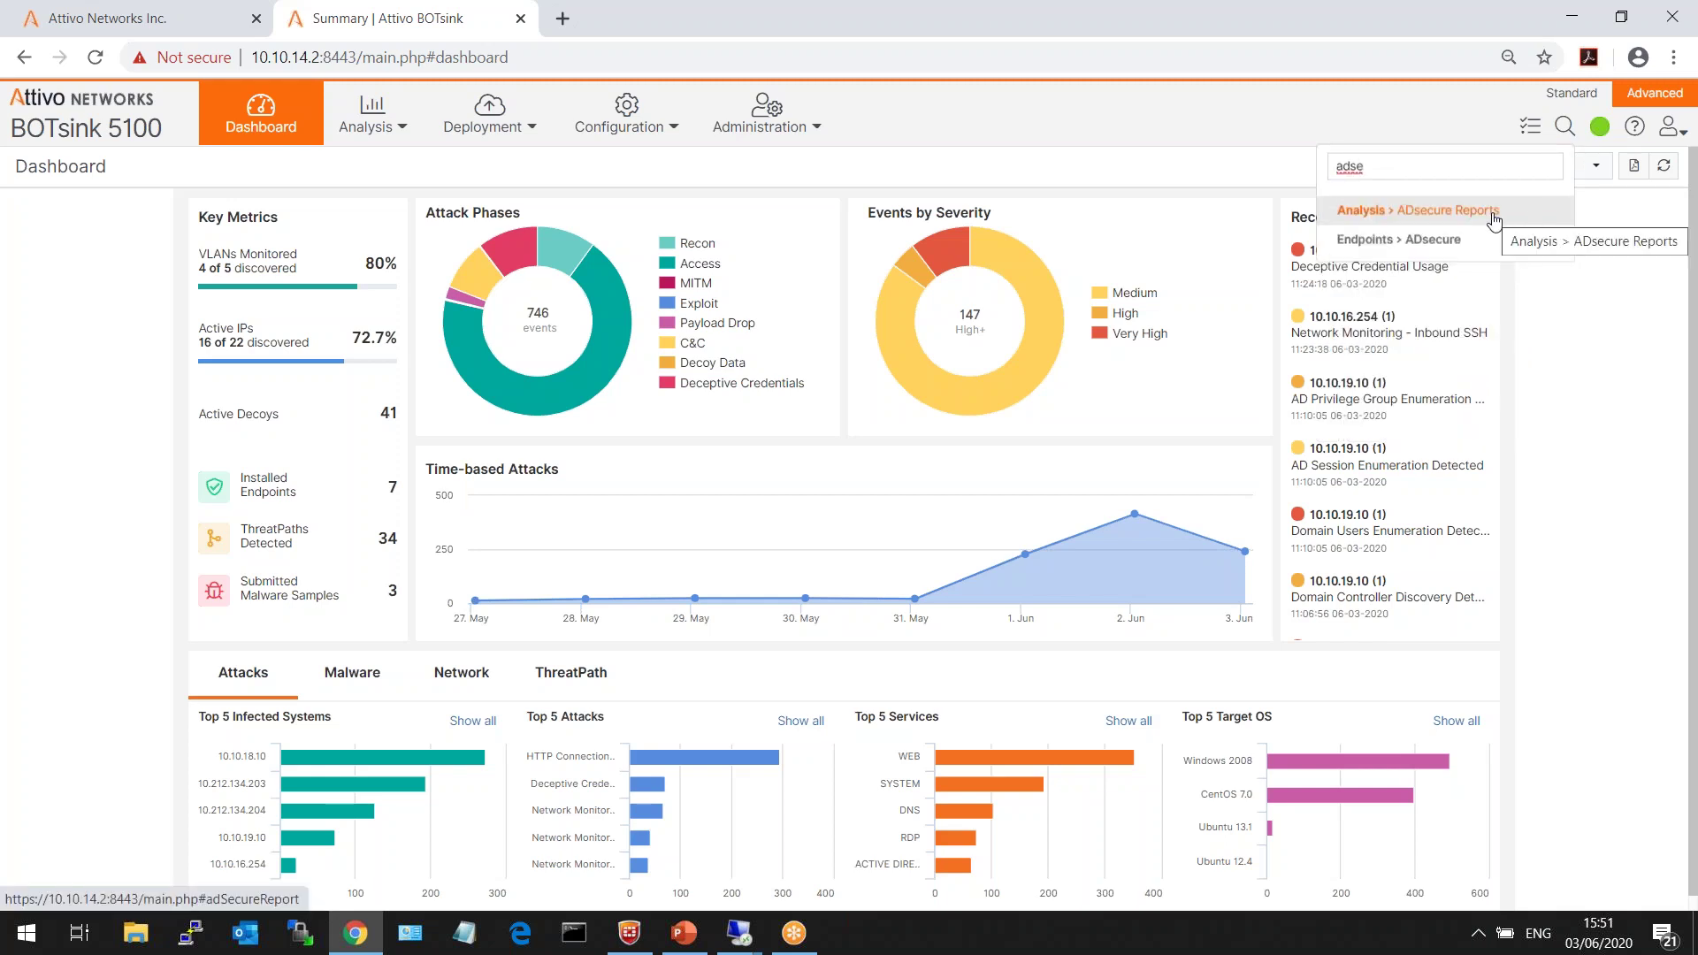
left_click(1492, 212)
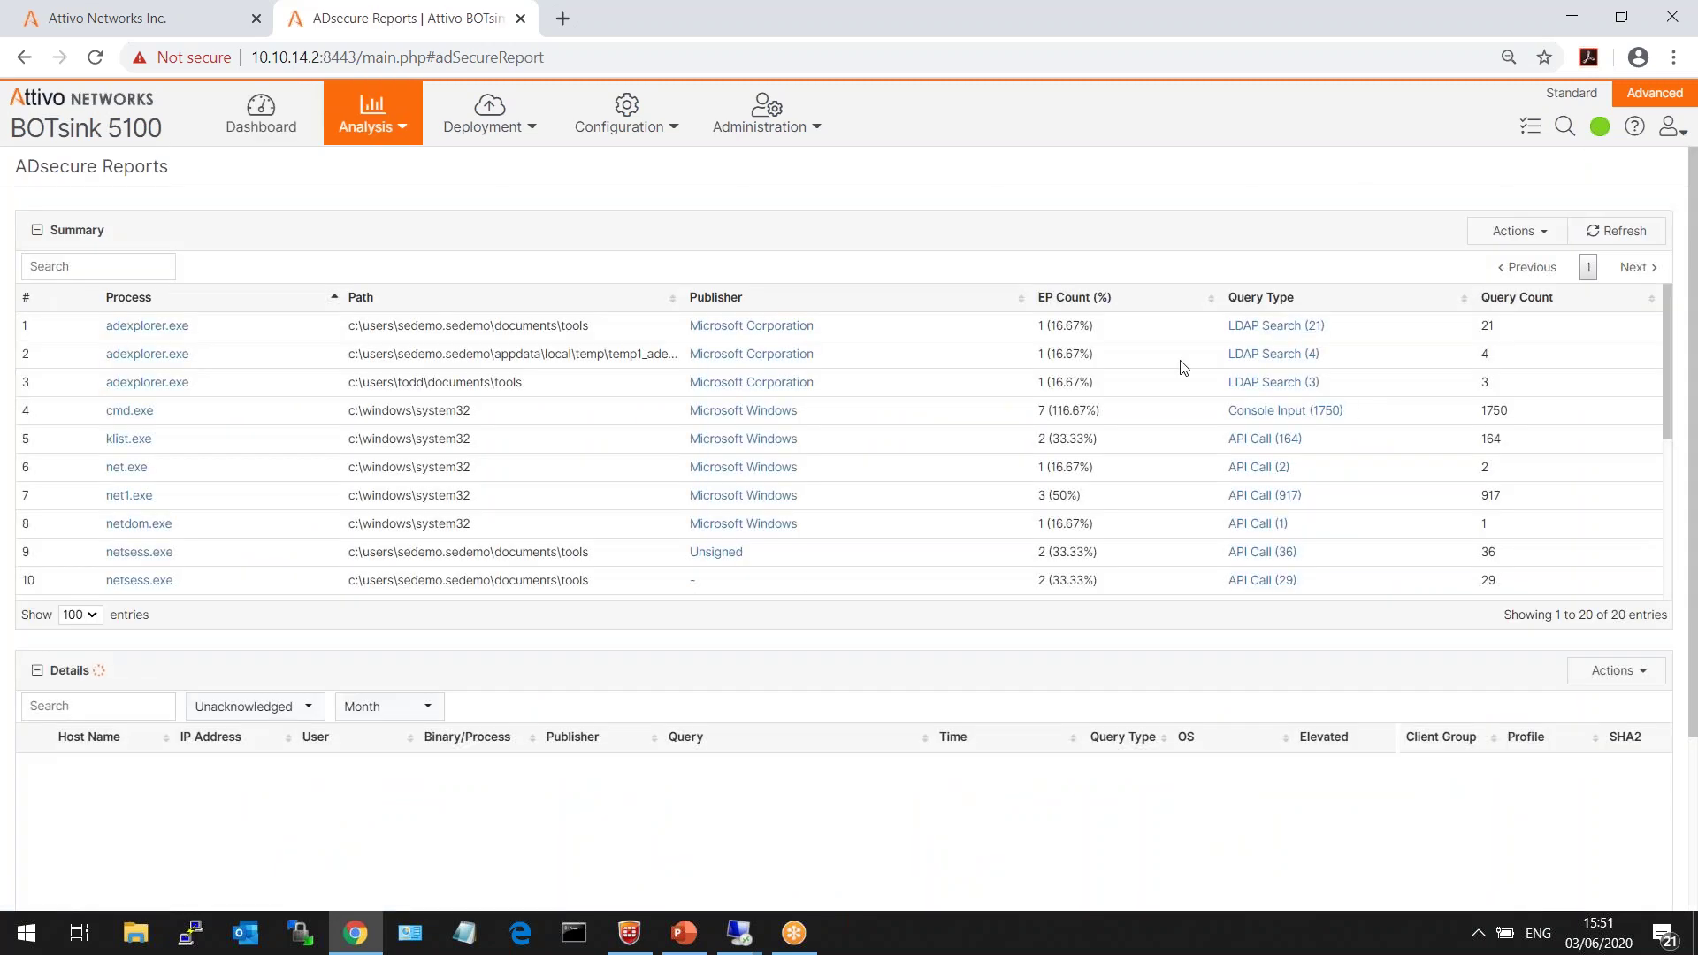
scroll(847, 654, "down", 3)
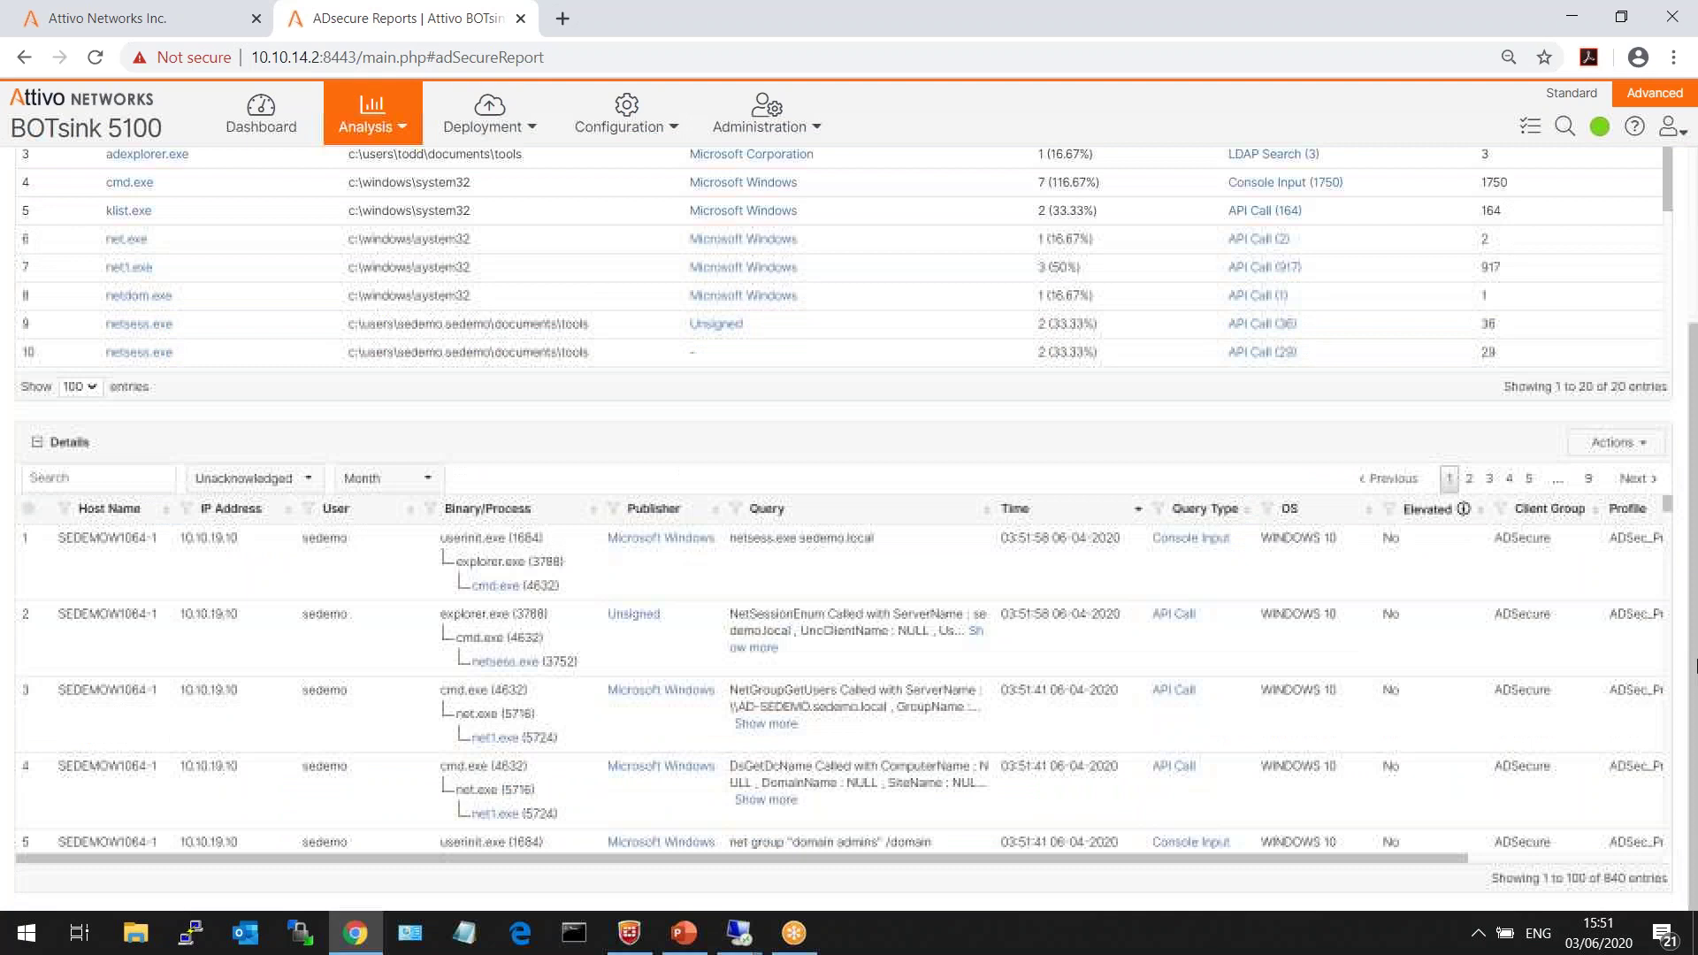
left_click(756, 648)
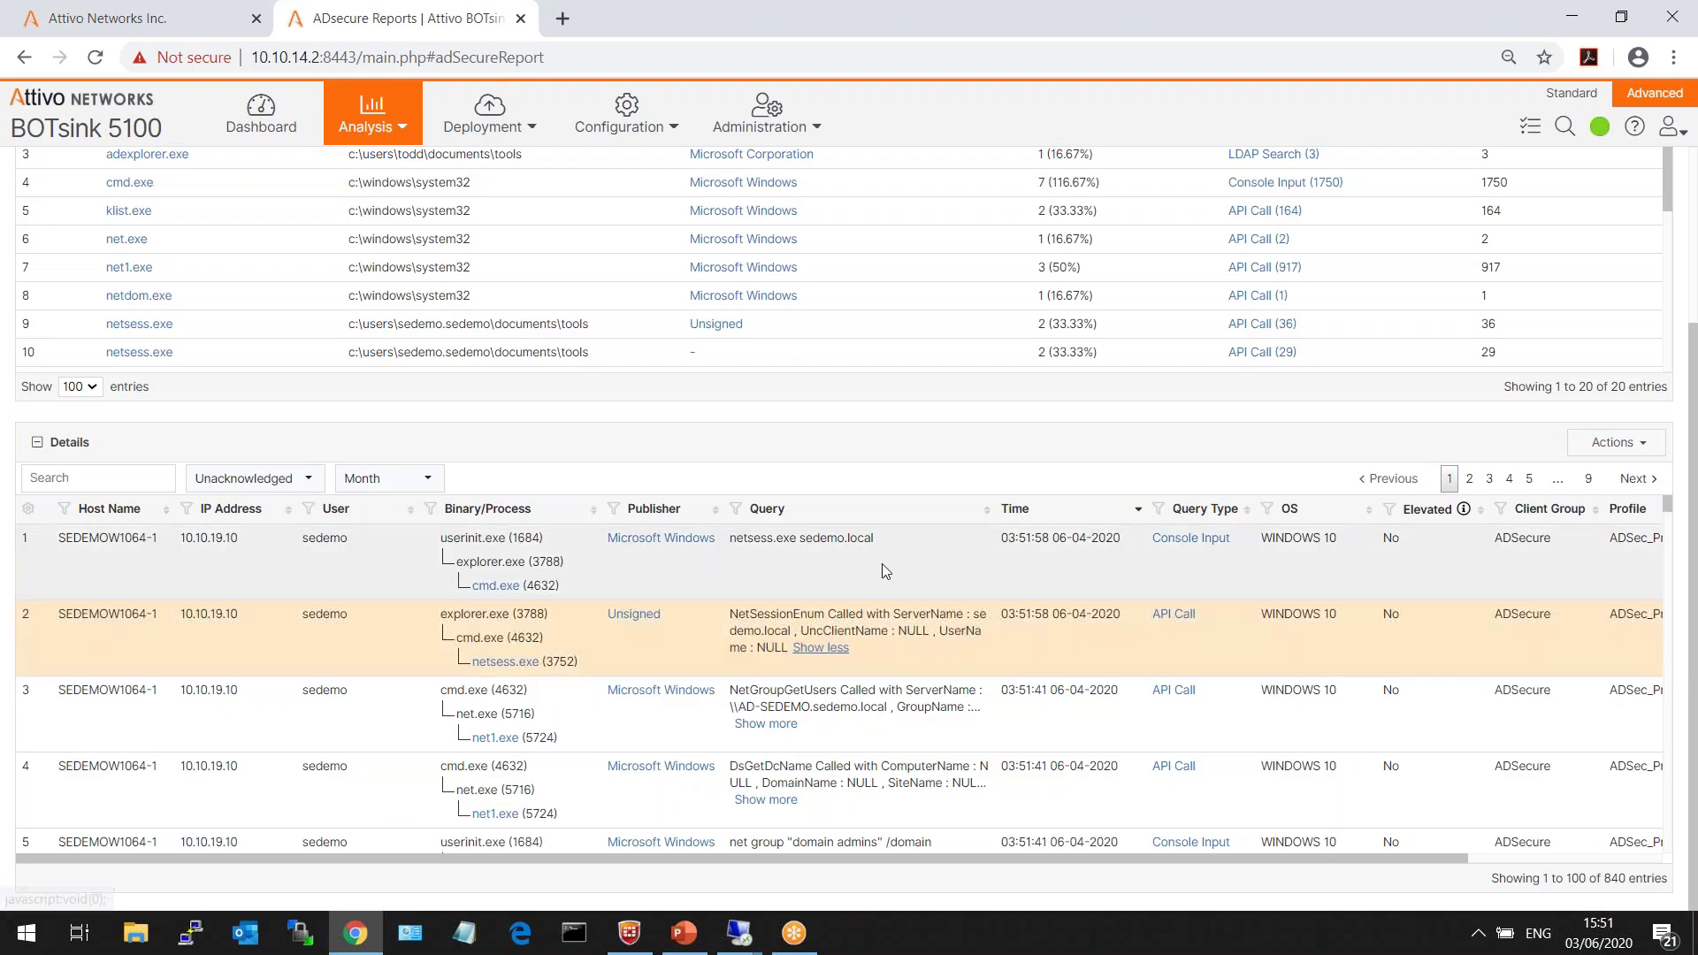
left_click_drag(882, 542, 723, 550)
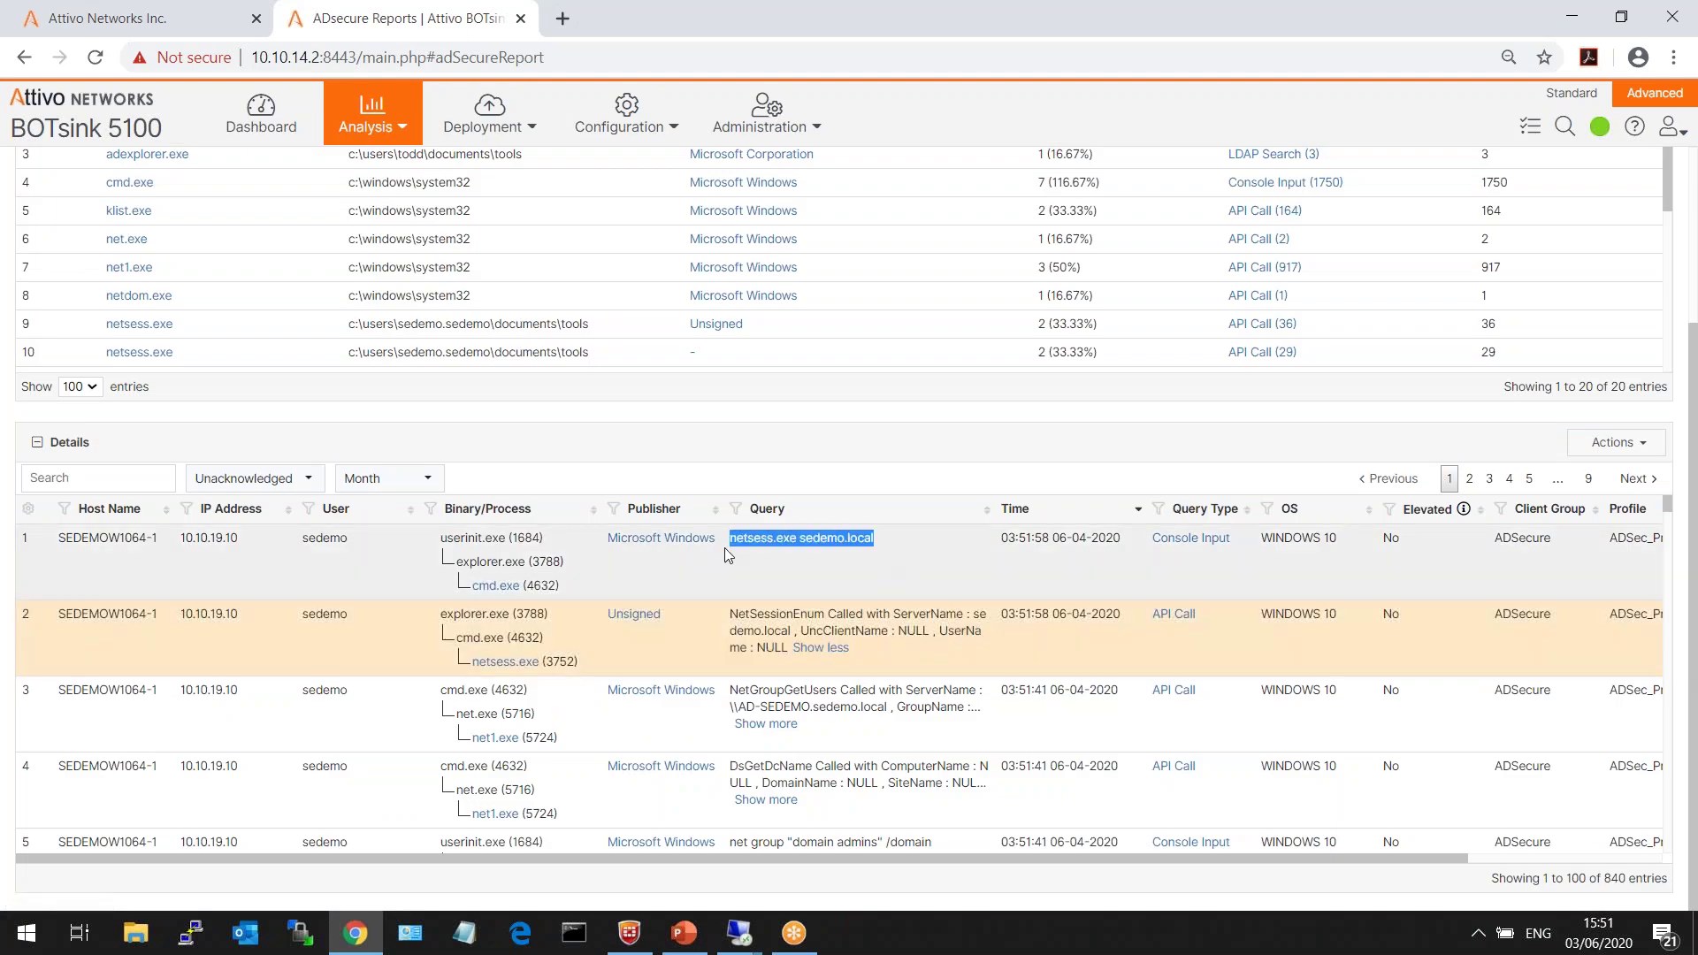
left_click(777, 725)
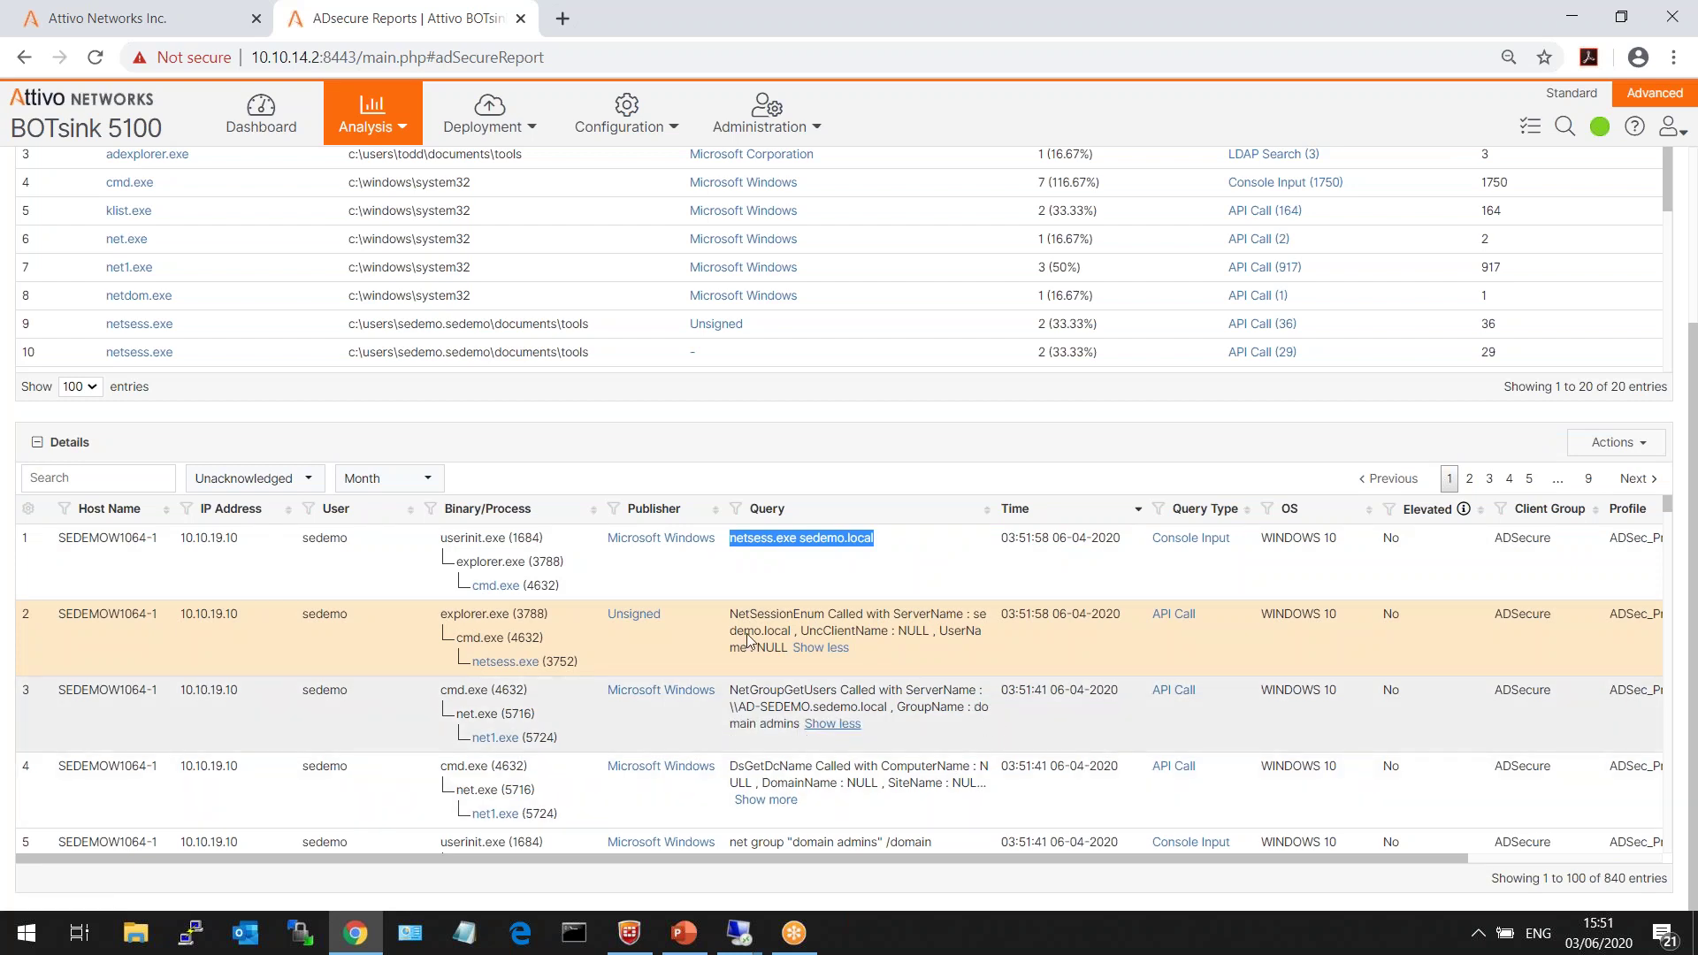
- Highlight the second event's host SEDEMOW1064-1, IP address and process chain, then return to the Dashboard
double_click(85, 613)
triple_click(85, 614)
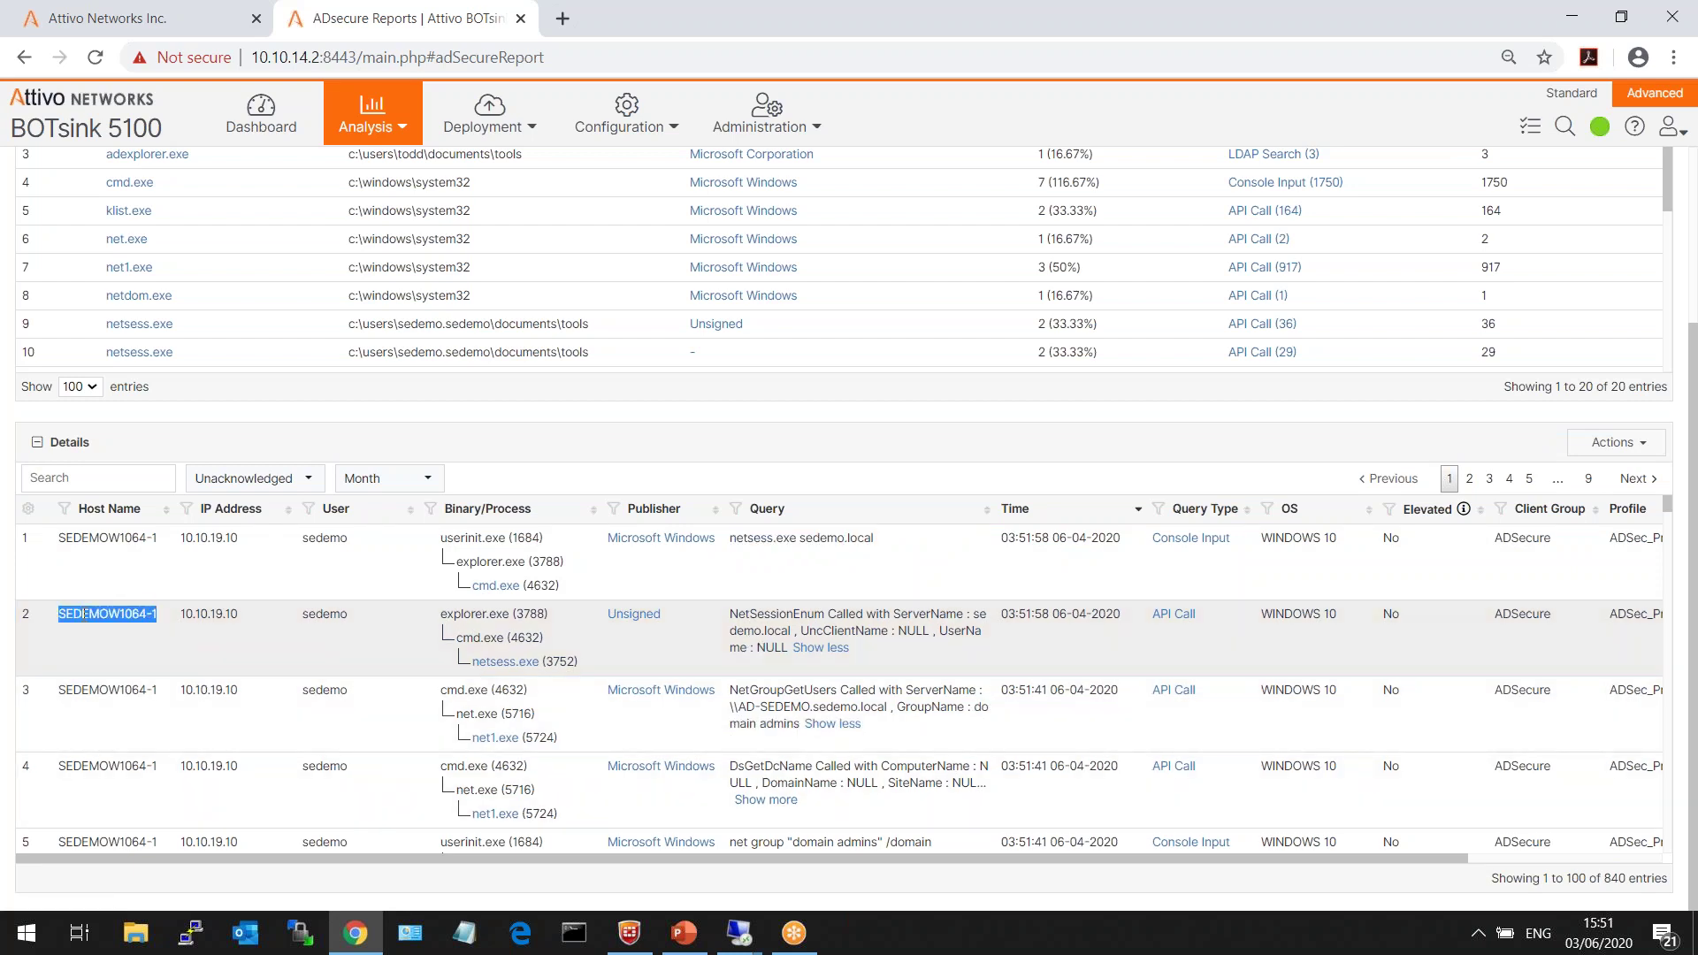
double_click(197, 613)
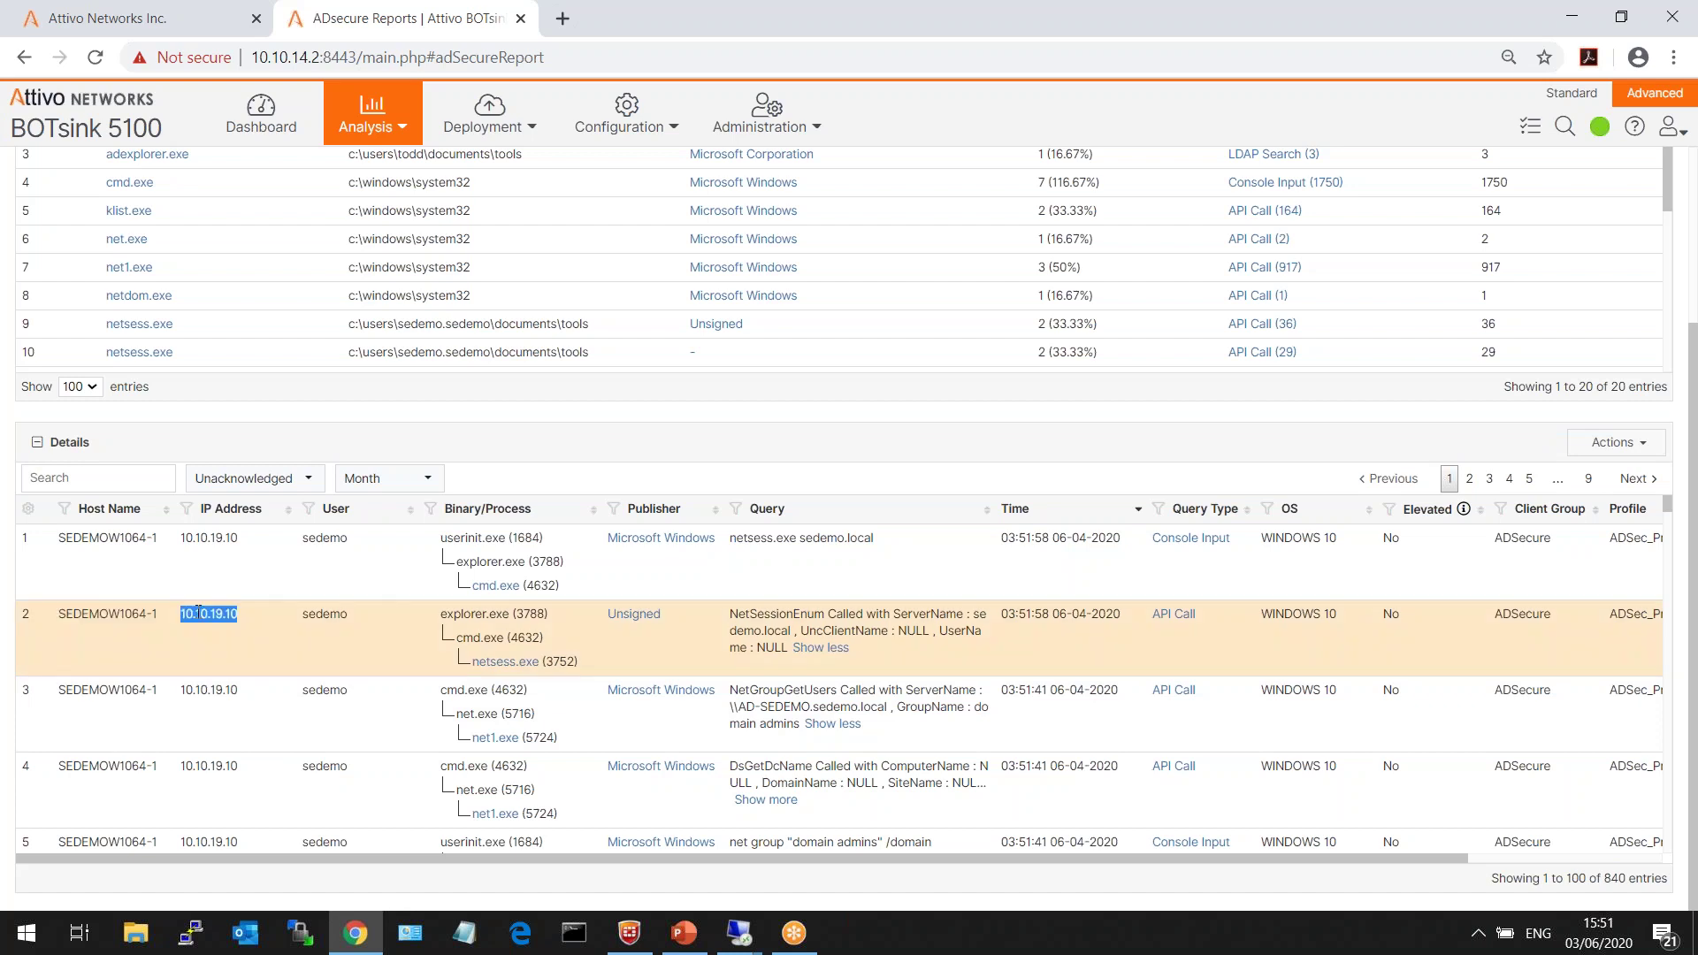
triple_click(445, 622)
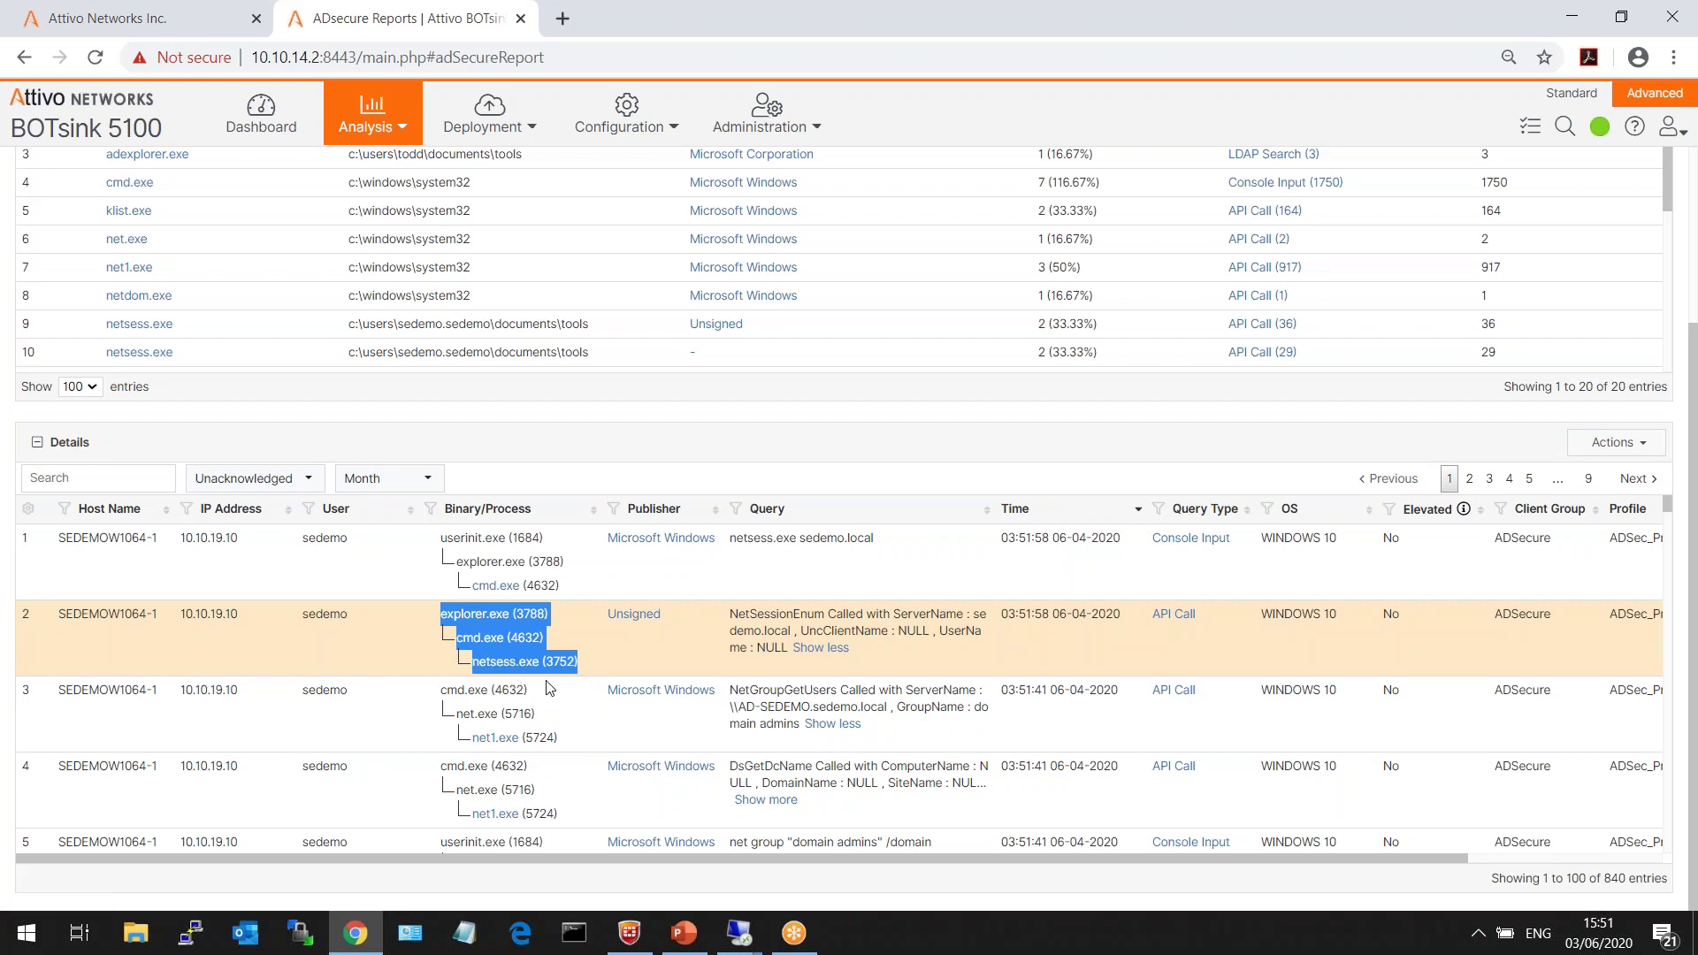
left_click(599, 660)
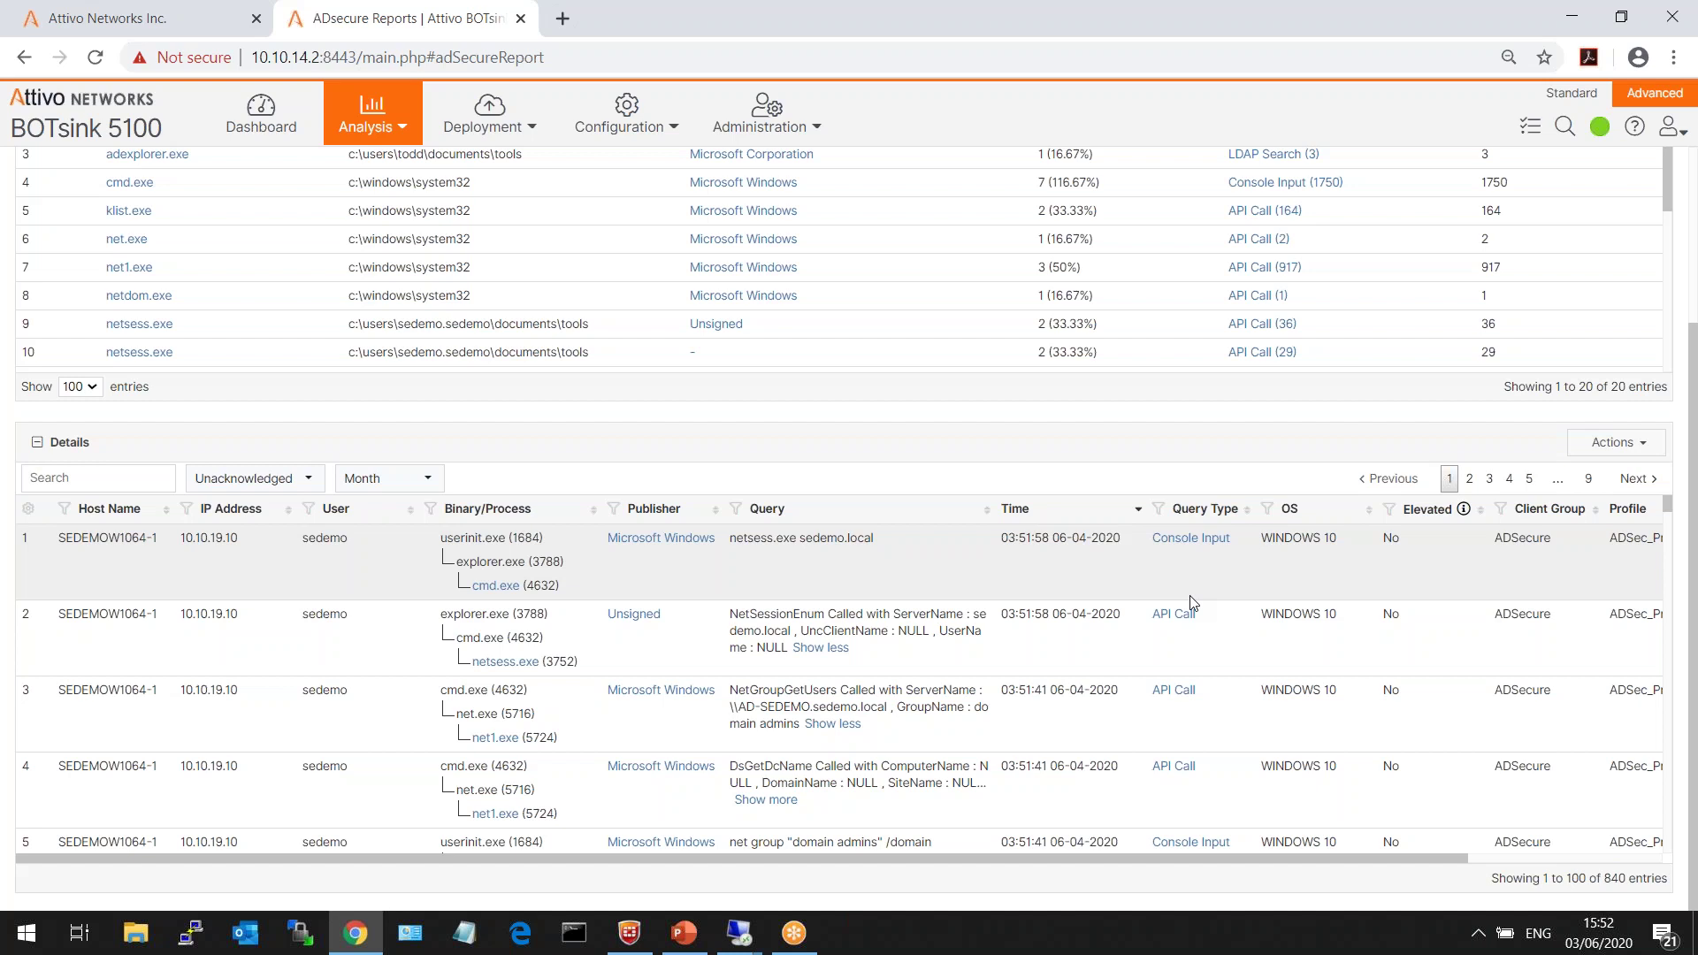
left_click(261, 117)
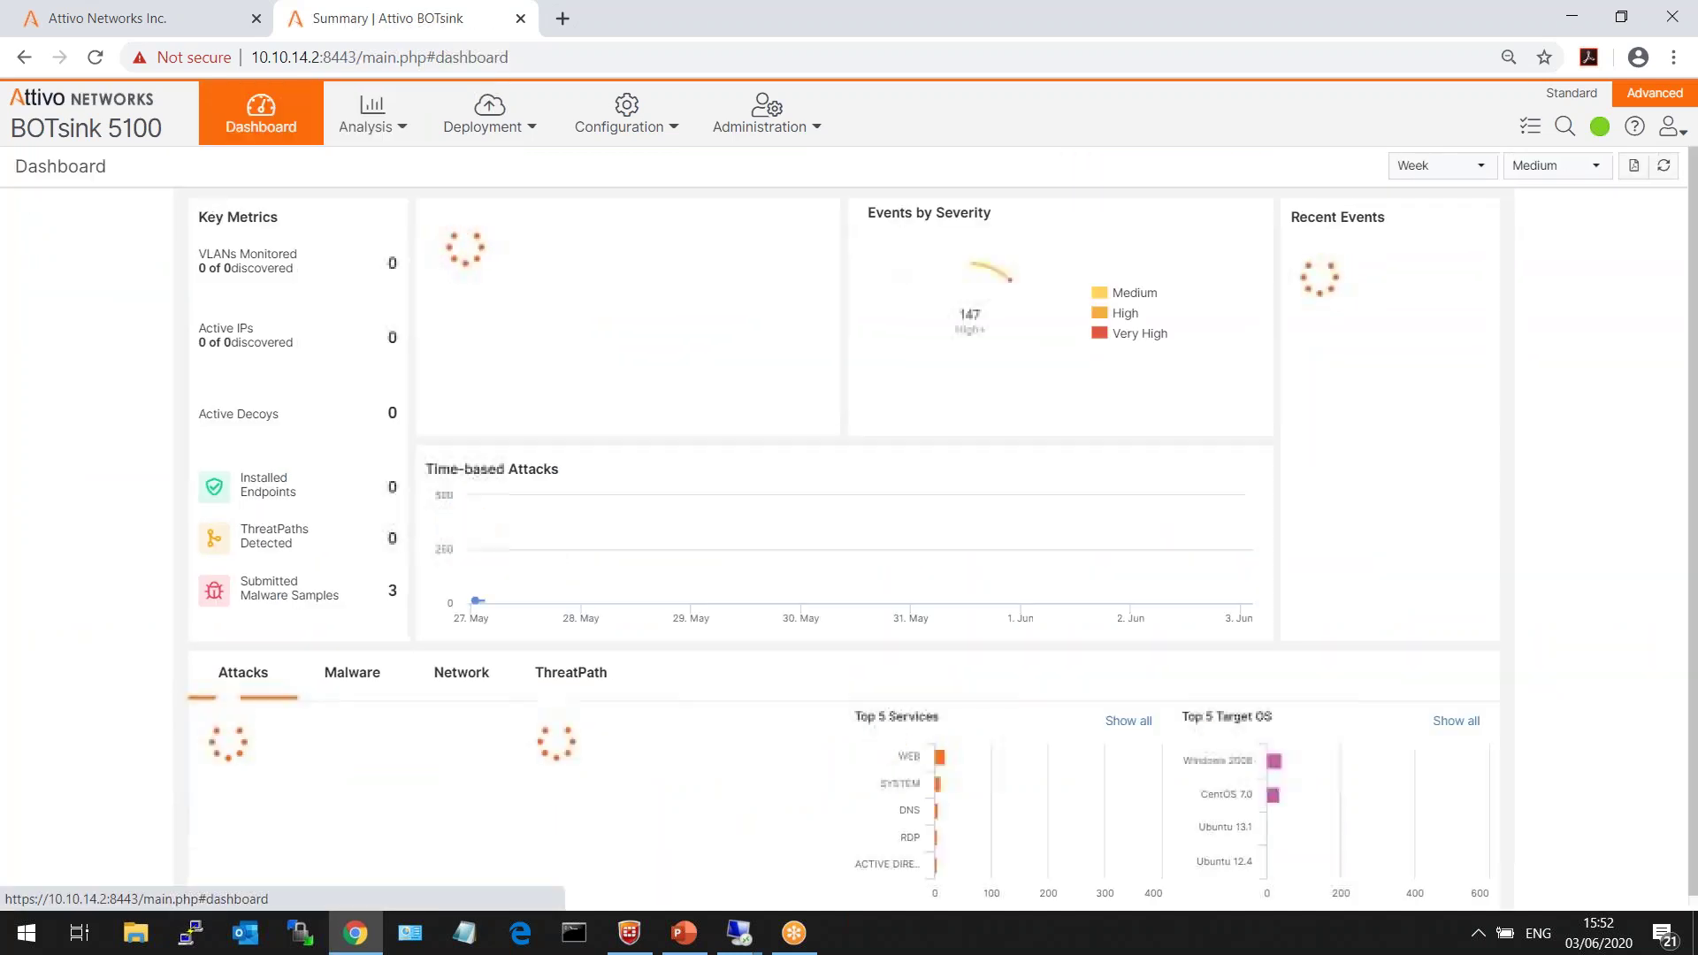
- Log in as admin to the SE 4.2 Demo System in the first tab
left_click(189, 19)
type("admin")
key("Tab")
type("••••••••")
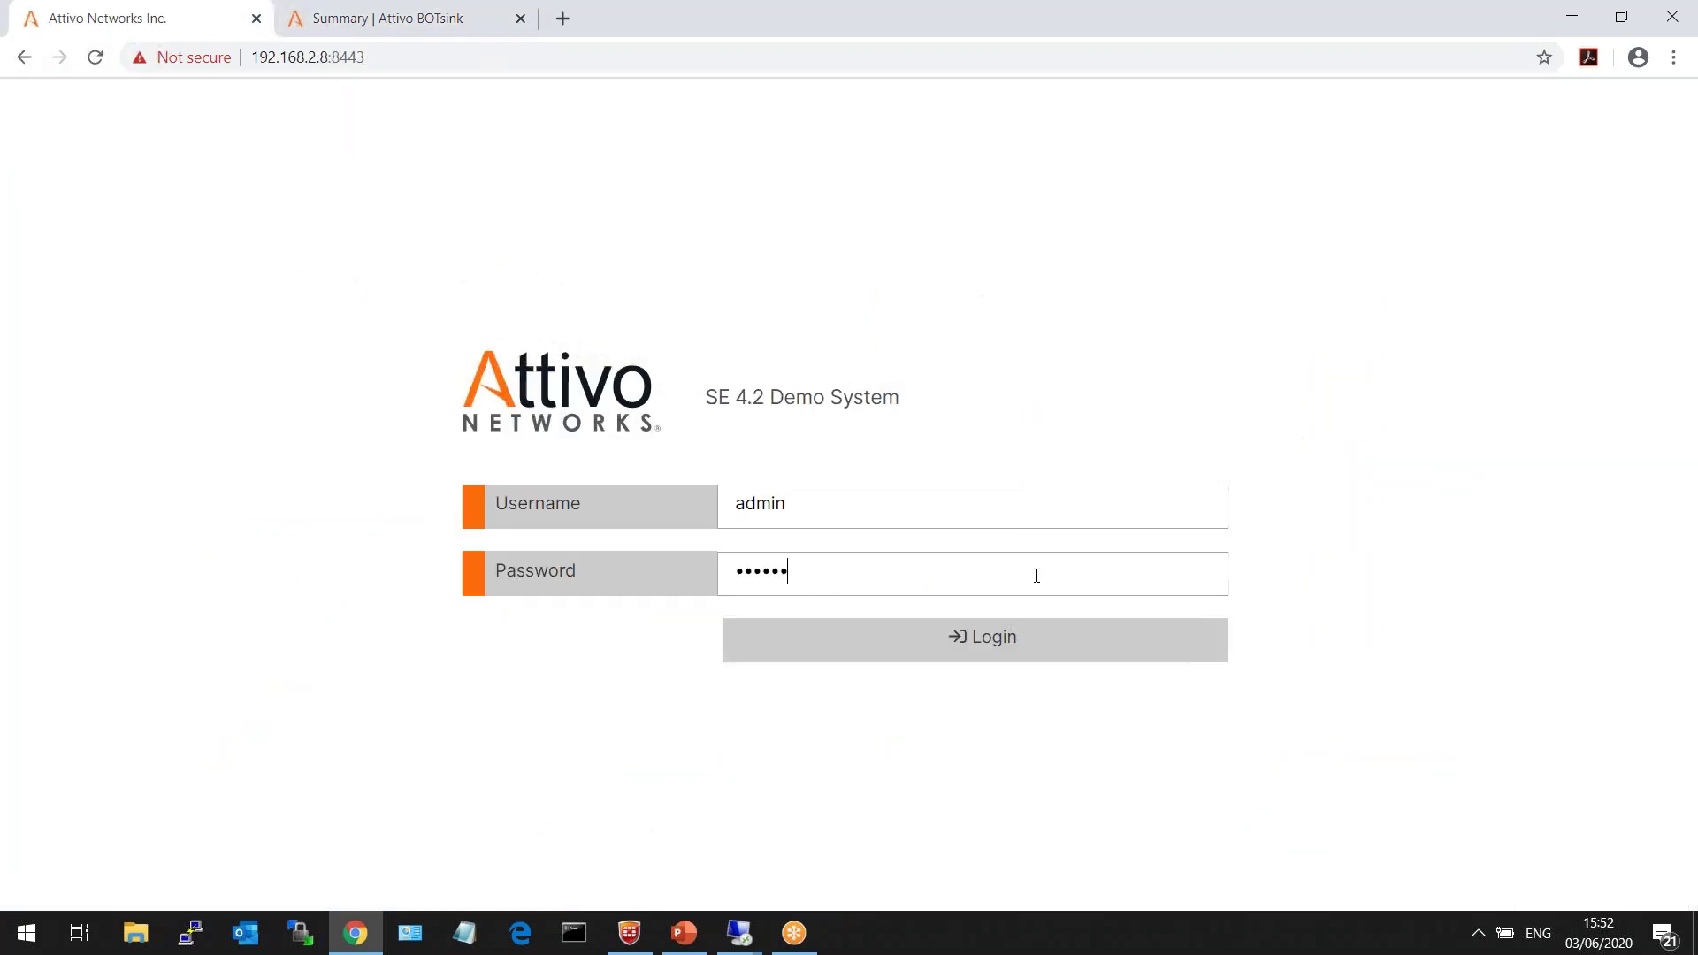
key("Return")
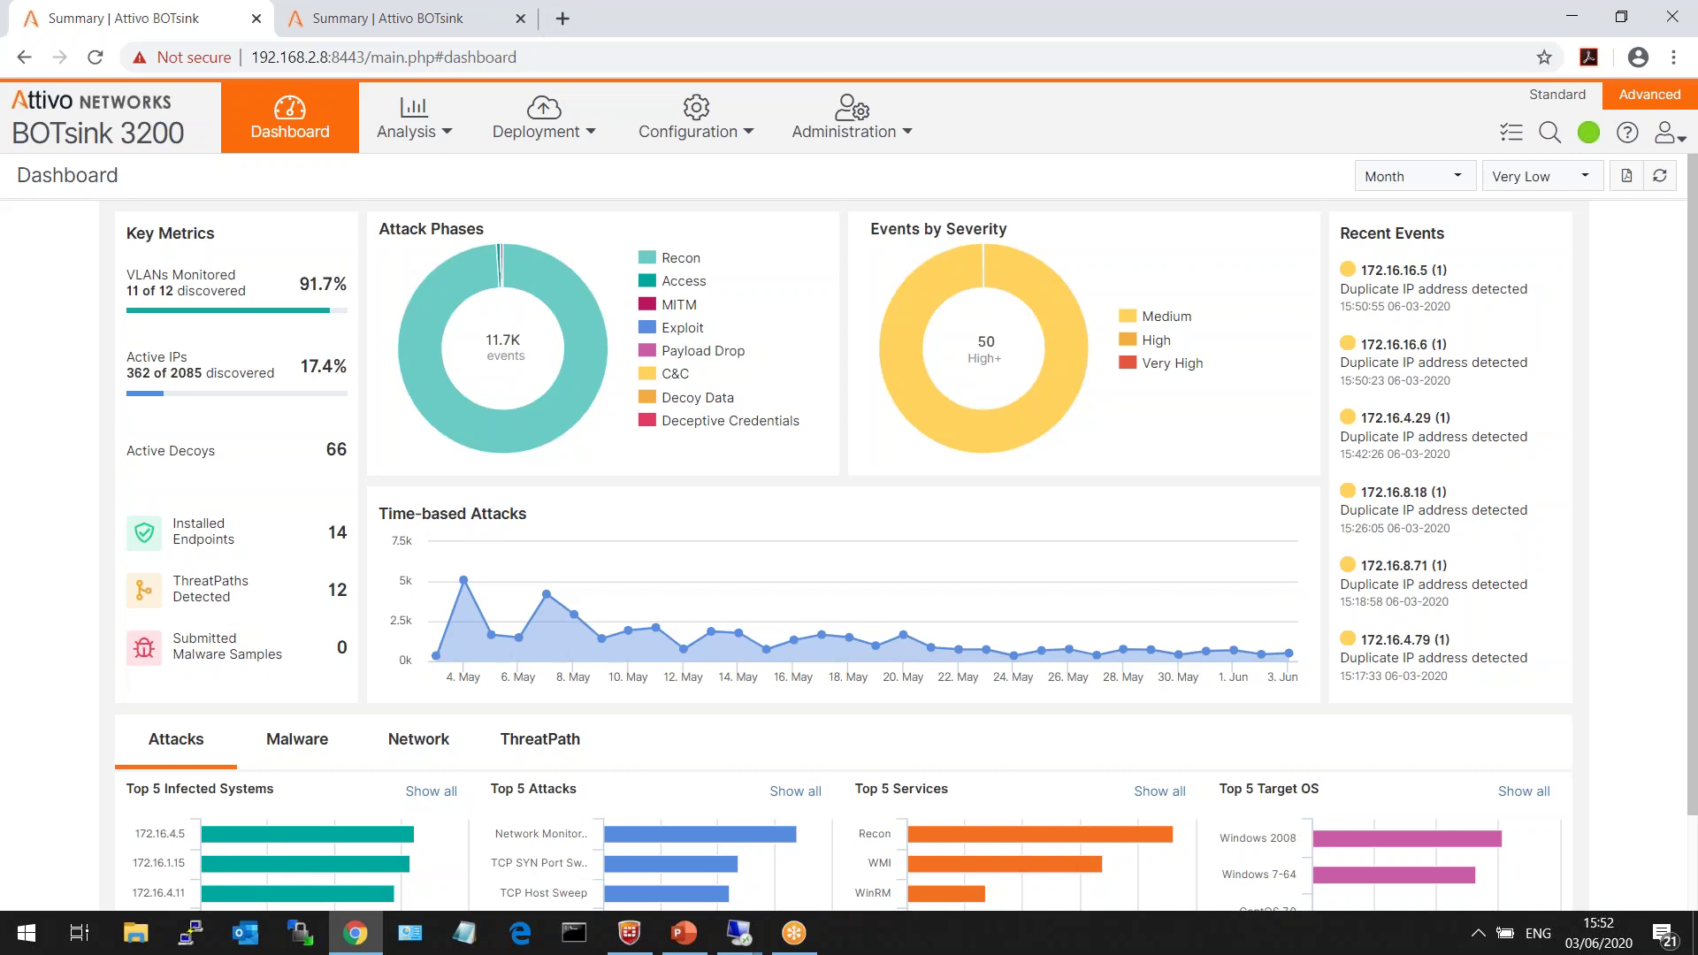
left_click_drag(128, 233, 228, 244)
left_click(227, 245)
left_click_drag(129, 274, 267, 295)
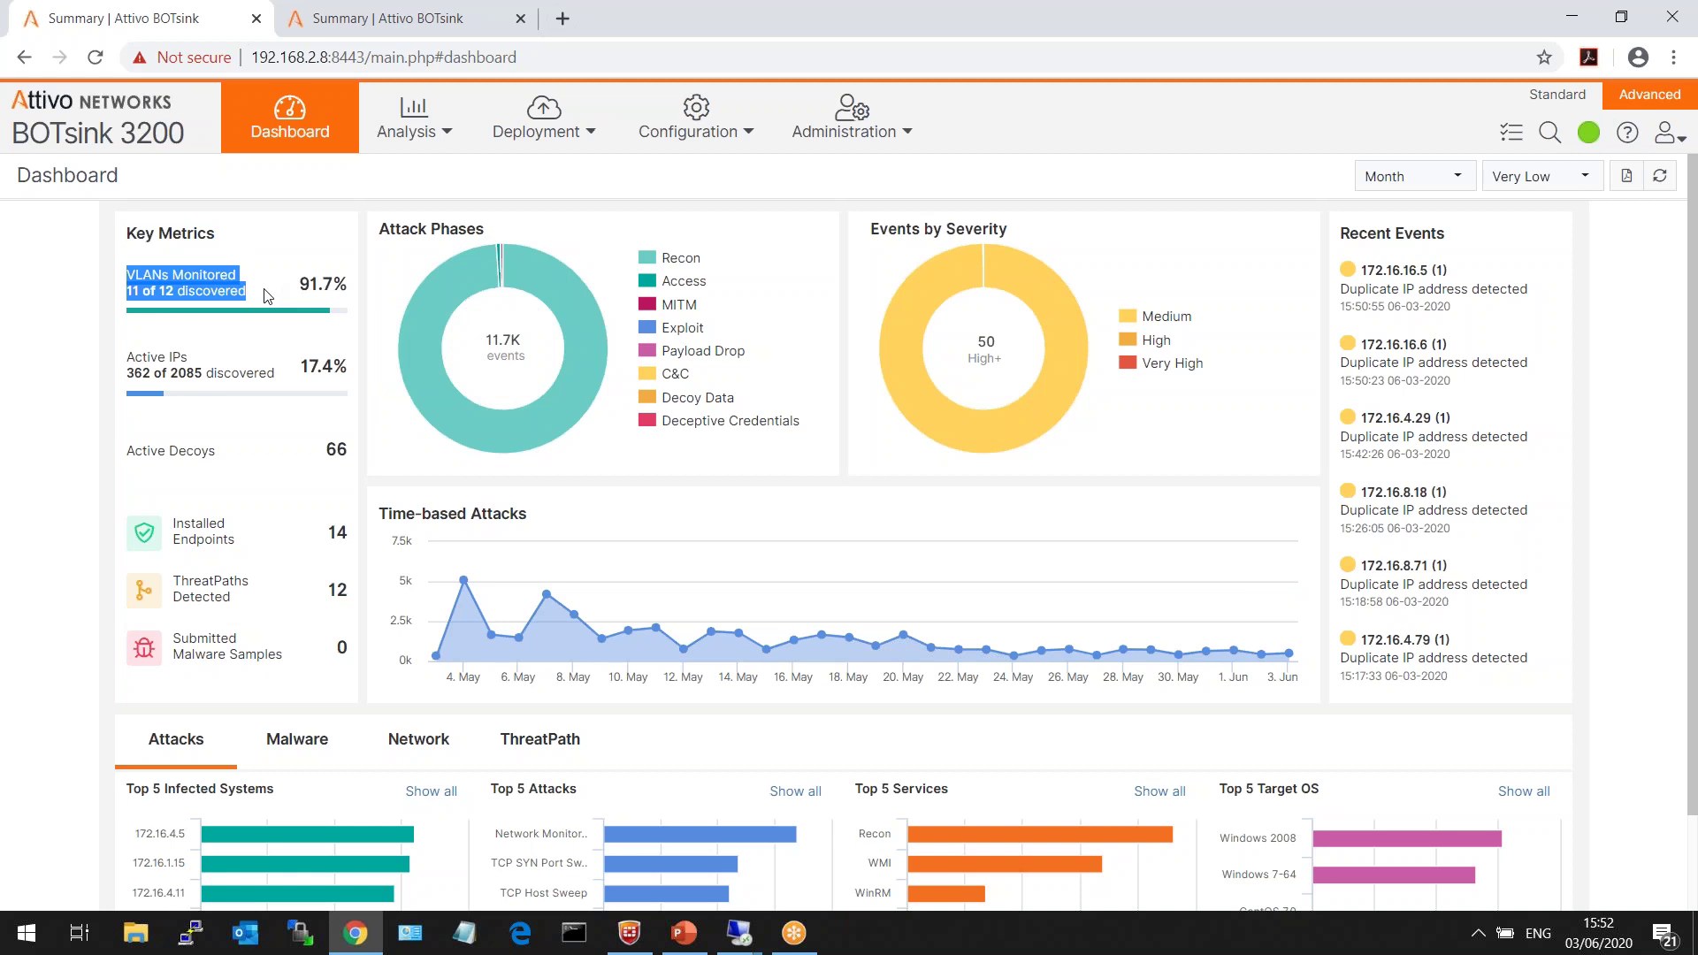
left_click(267, 295)
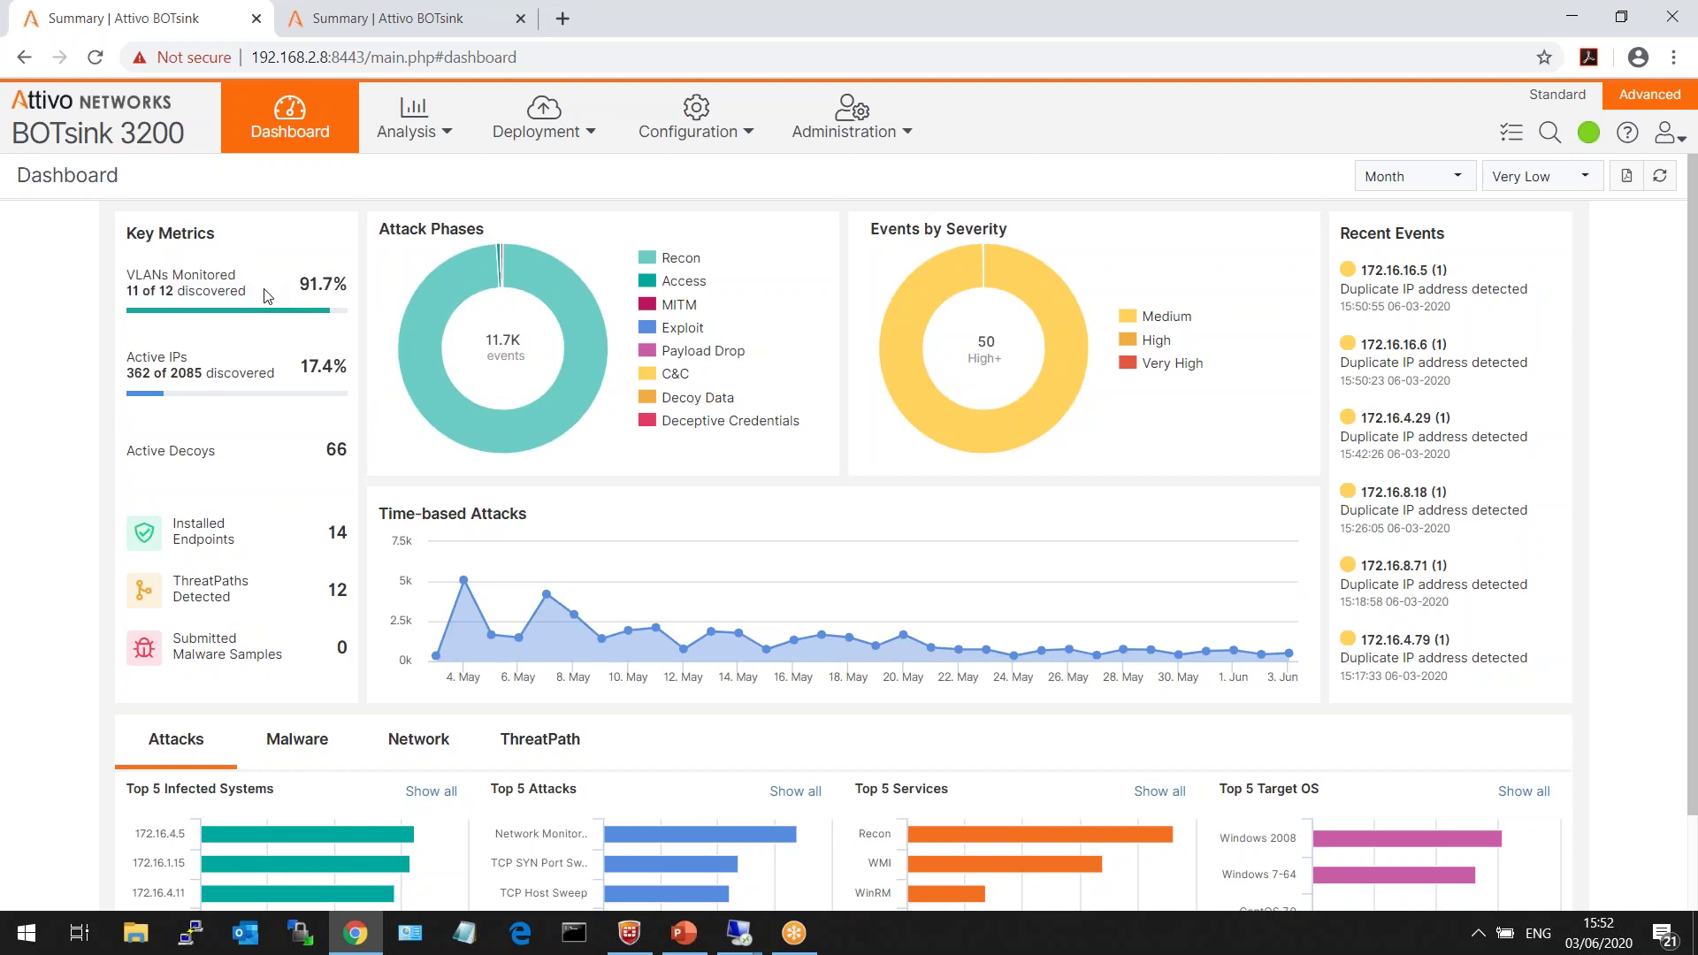
triple_click(132, 353)
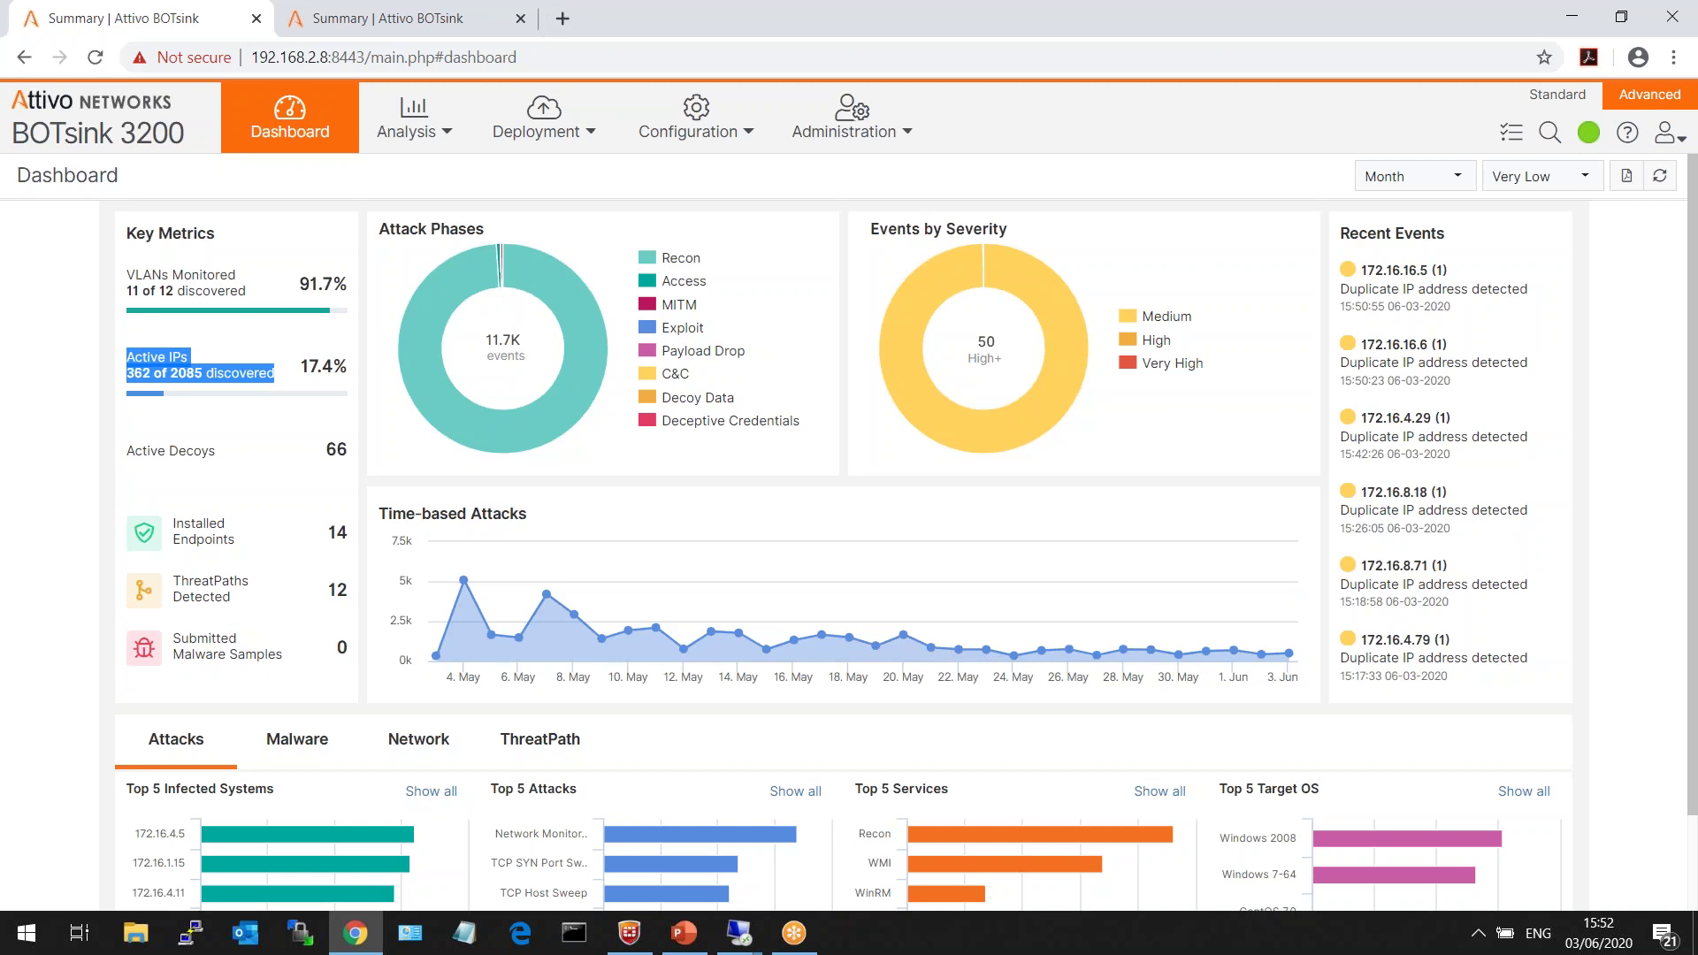
left_click(95, 390)
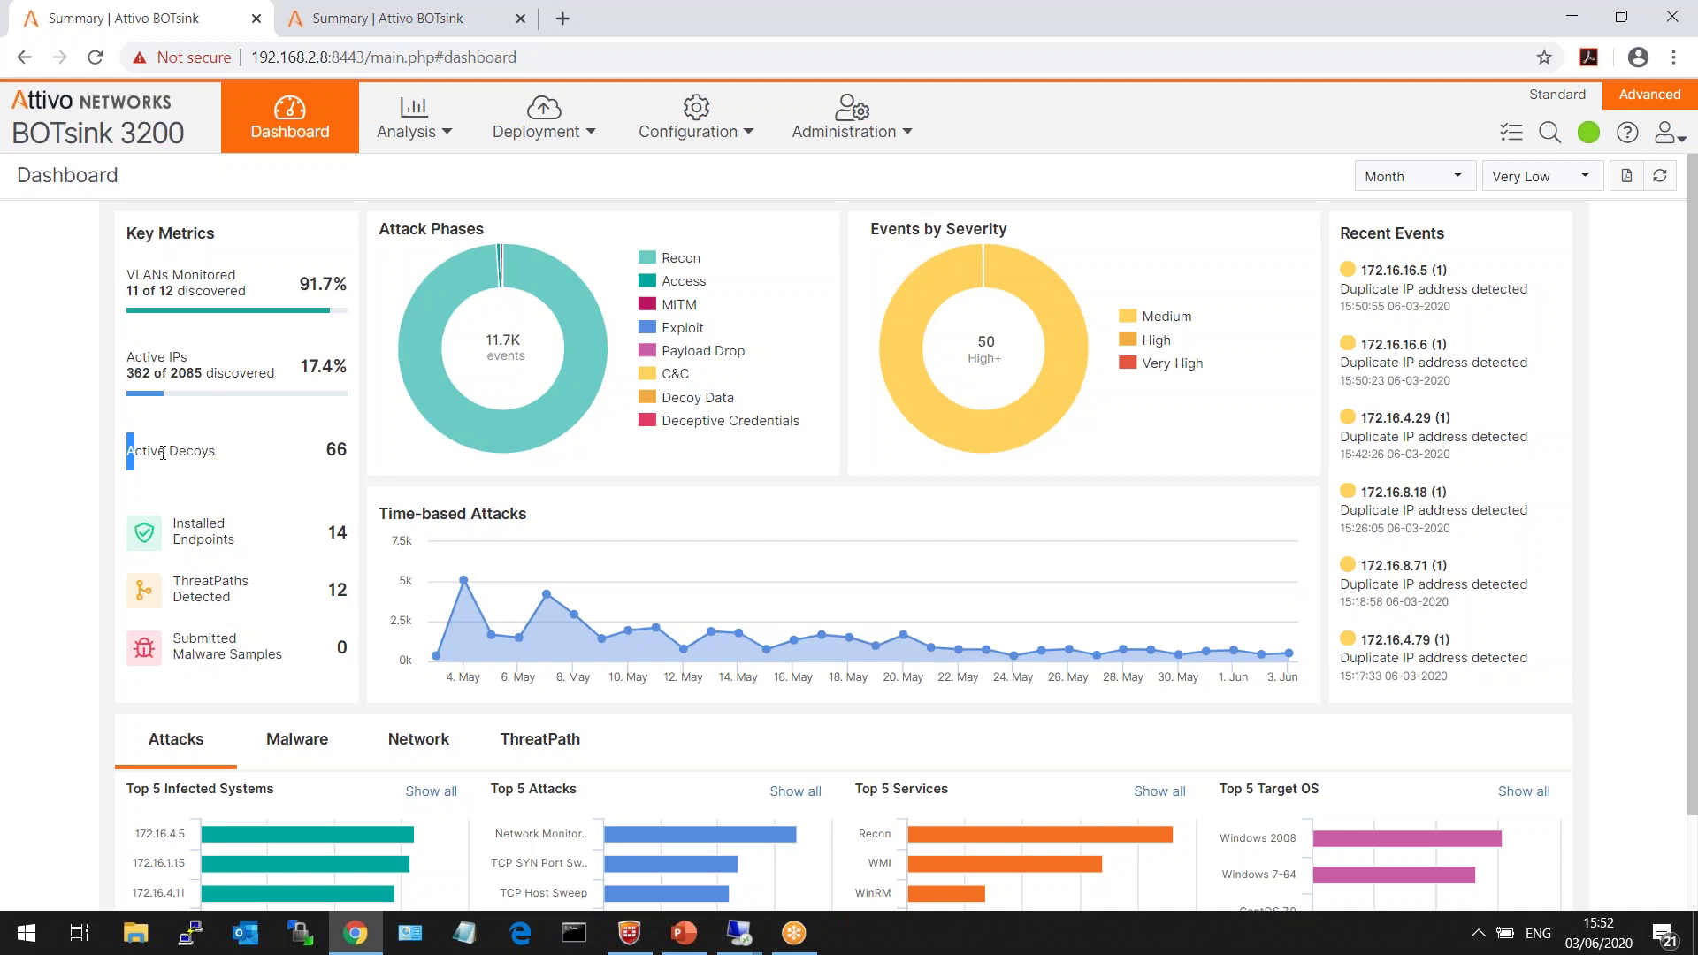
triple_click(129, 453)
left_click(228, 474)
left_click_drag(237, 551, 172, 524)
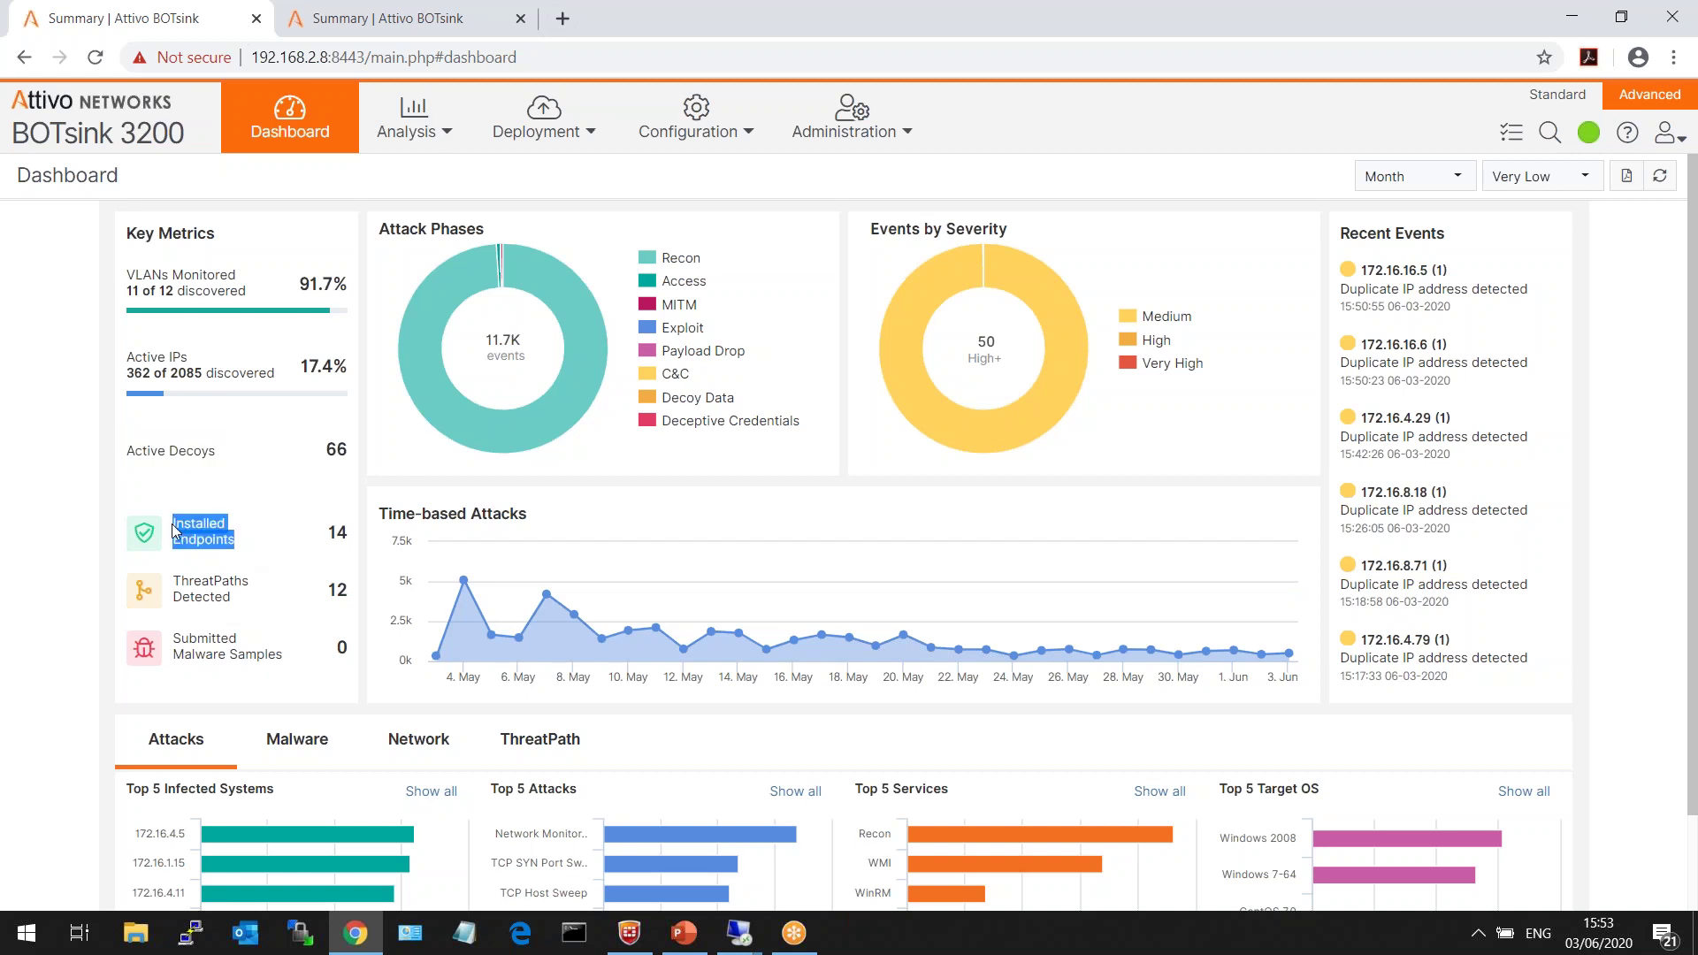
left_click(248, 534)
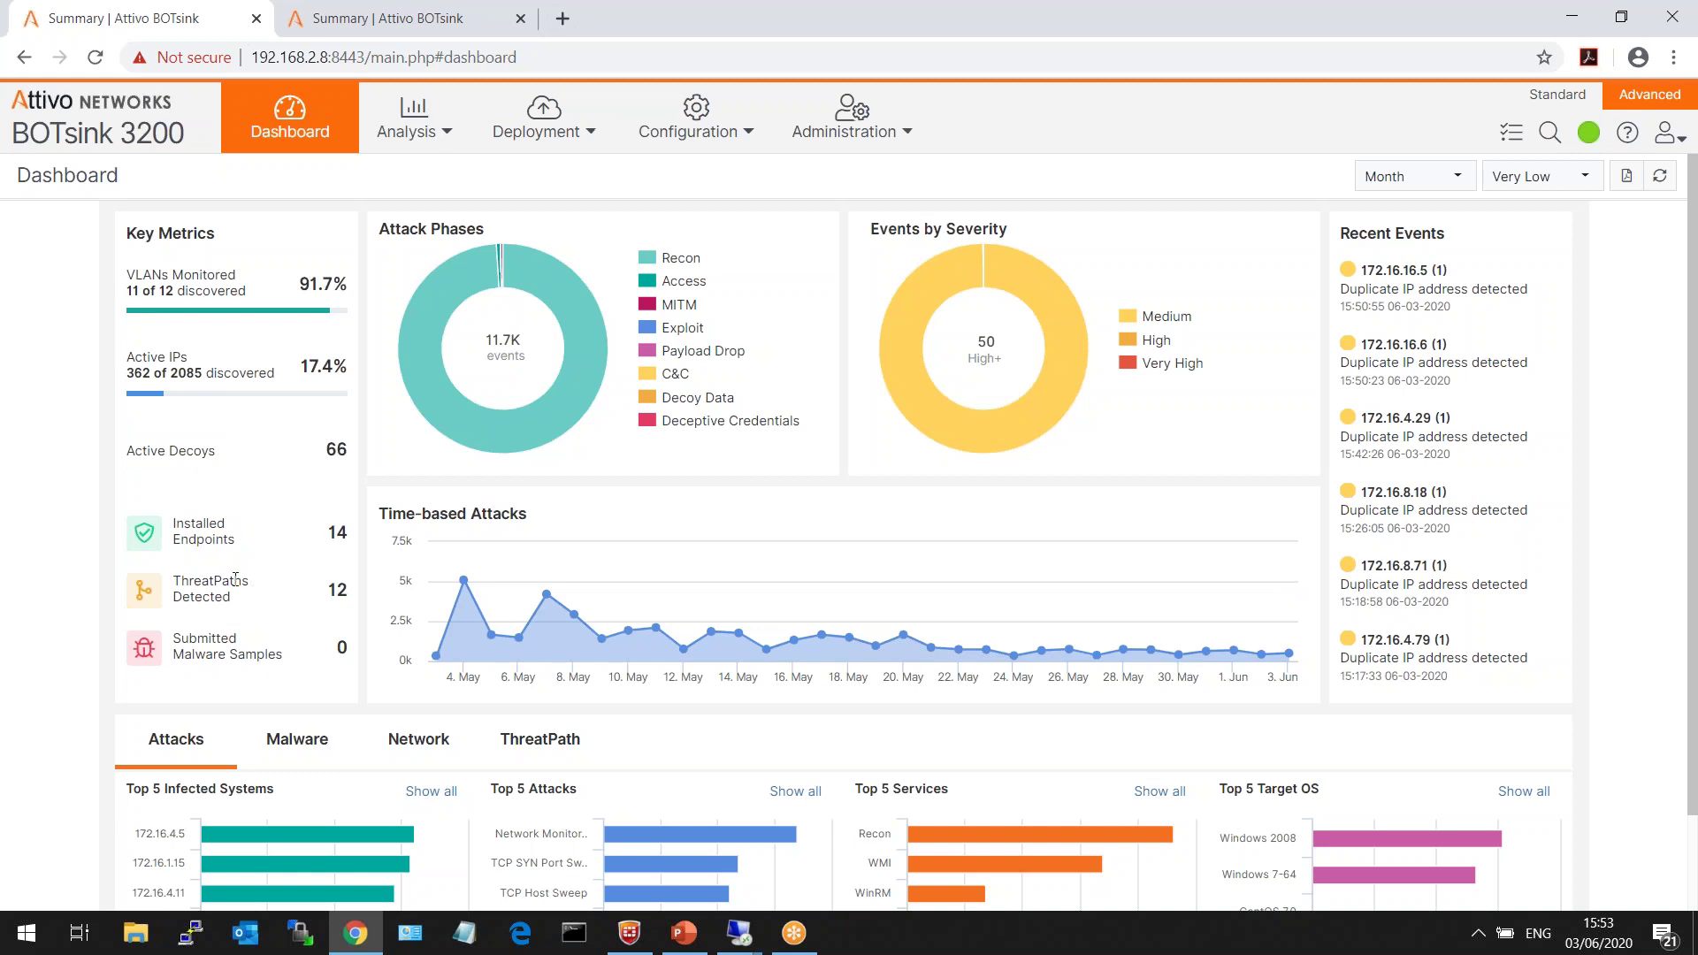
double_click(235, 579)
left_click_drag(281, 657, 177, 638)
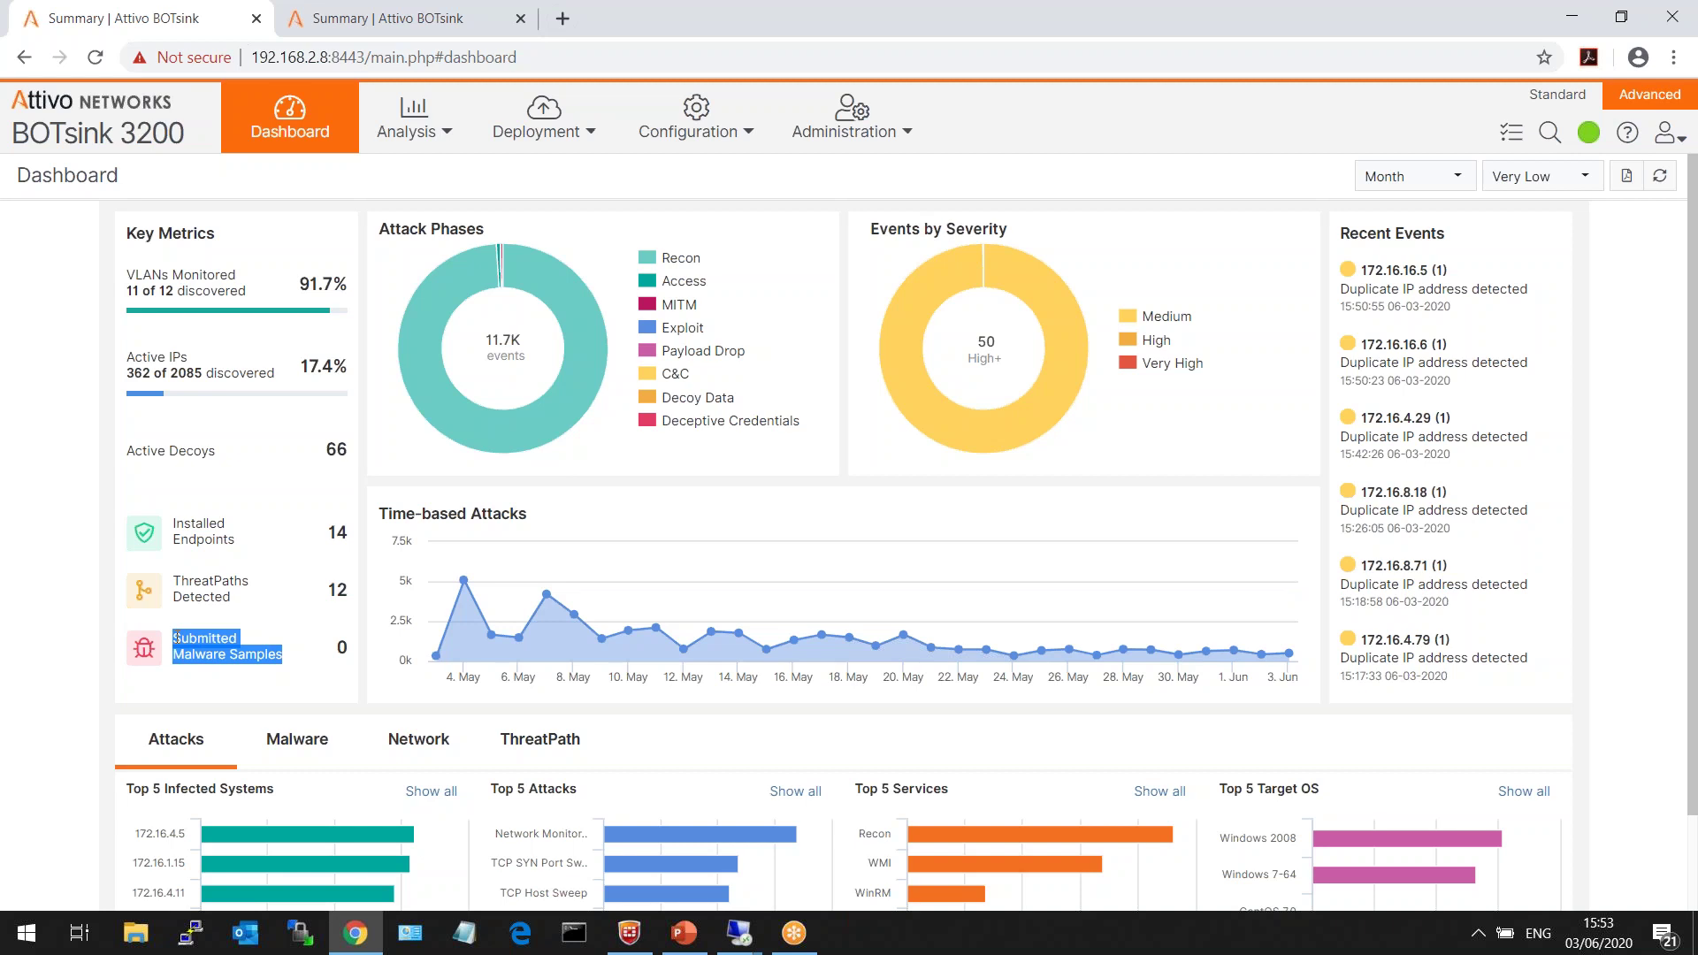
- Set severity to Medium and toggle Recon and Access off and back on in Attack Phases
left_click(176, 638)
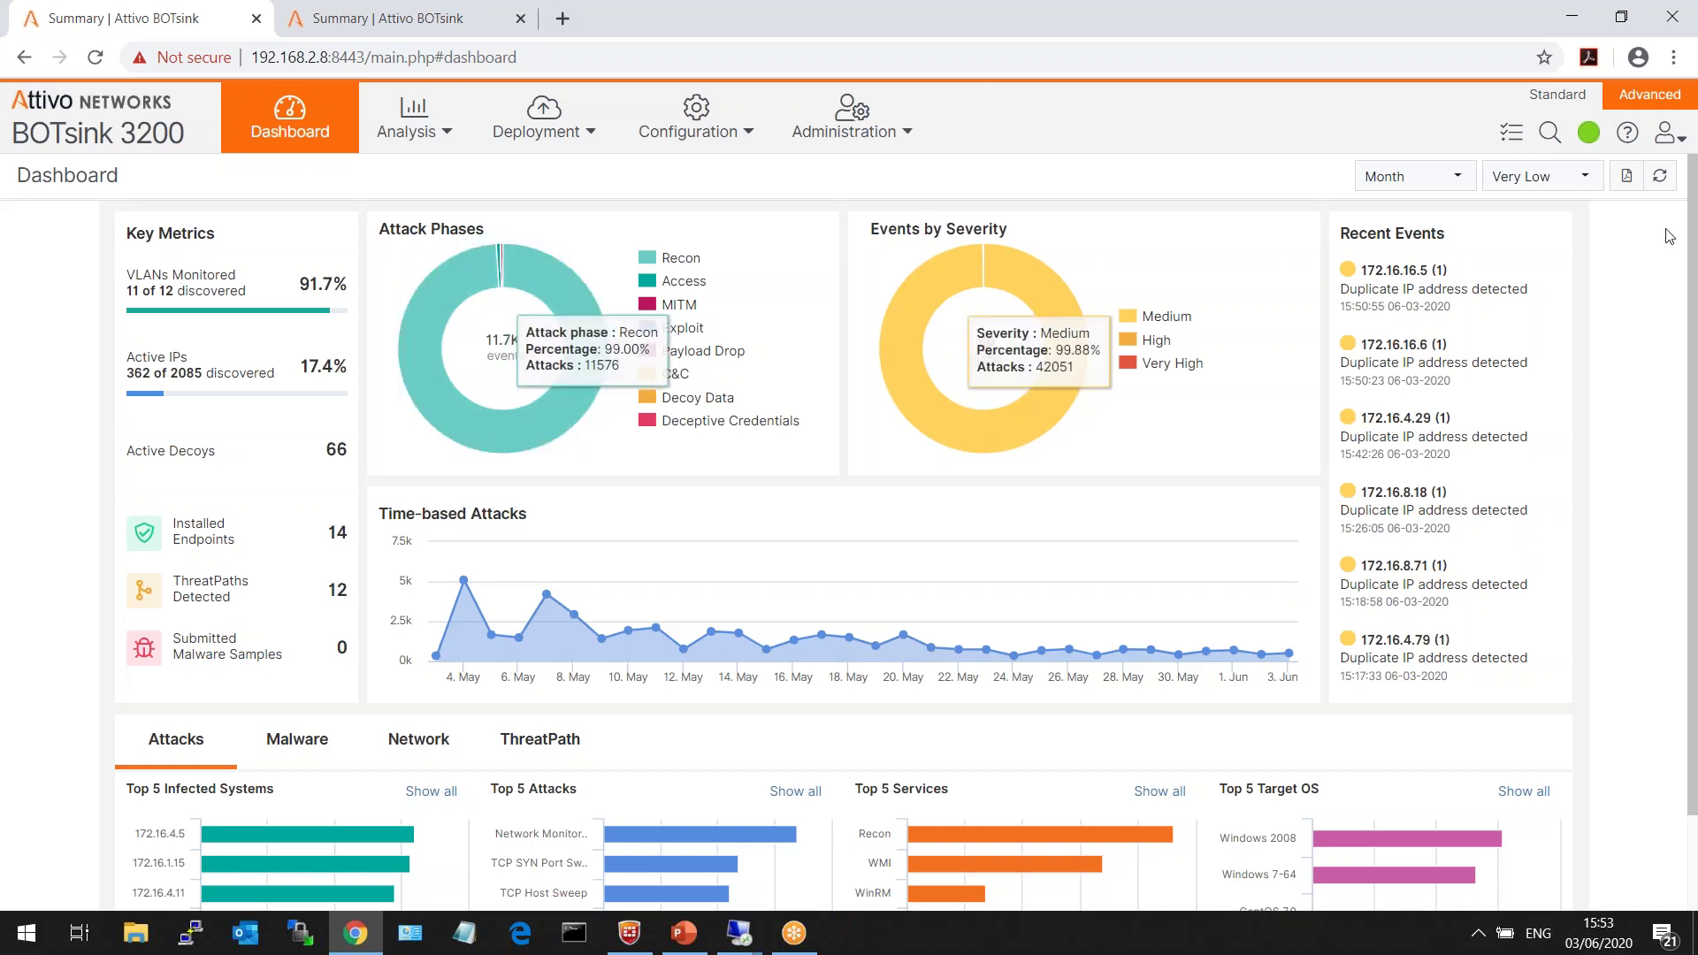
left_click(1660, 176)
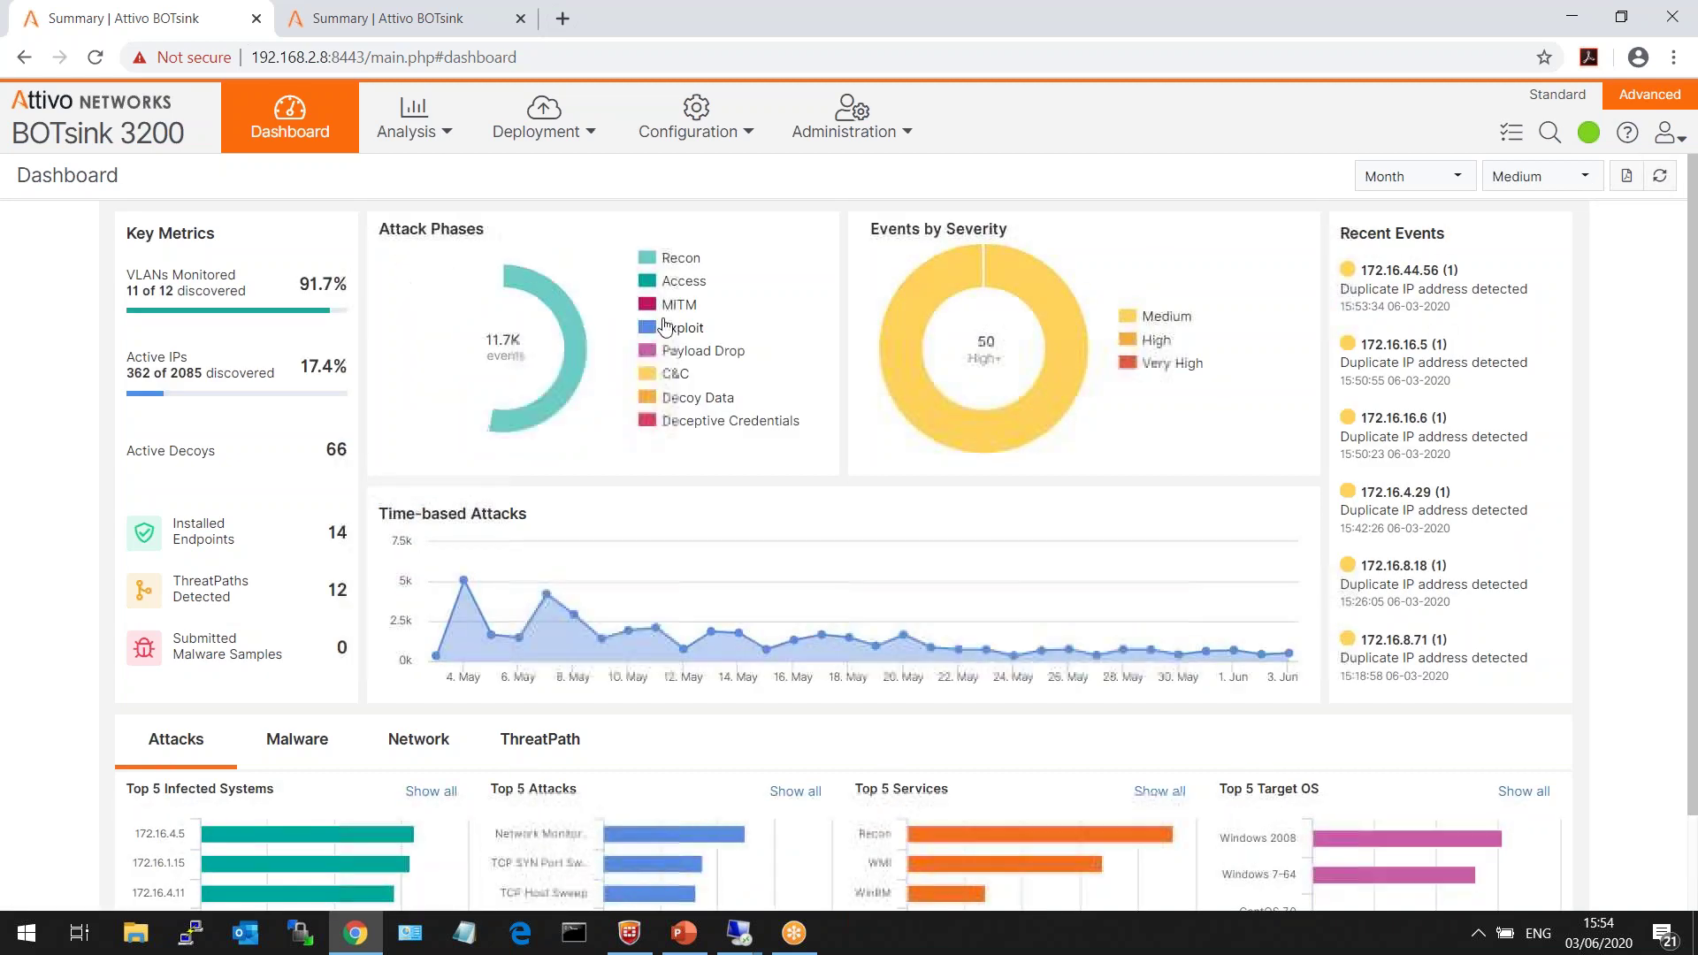
left_click(682, 259)
left_click(685, 282)
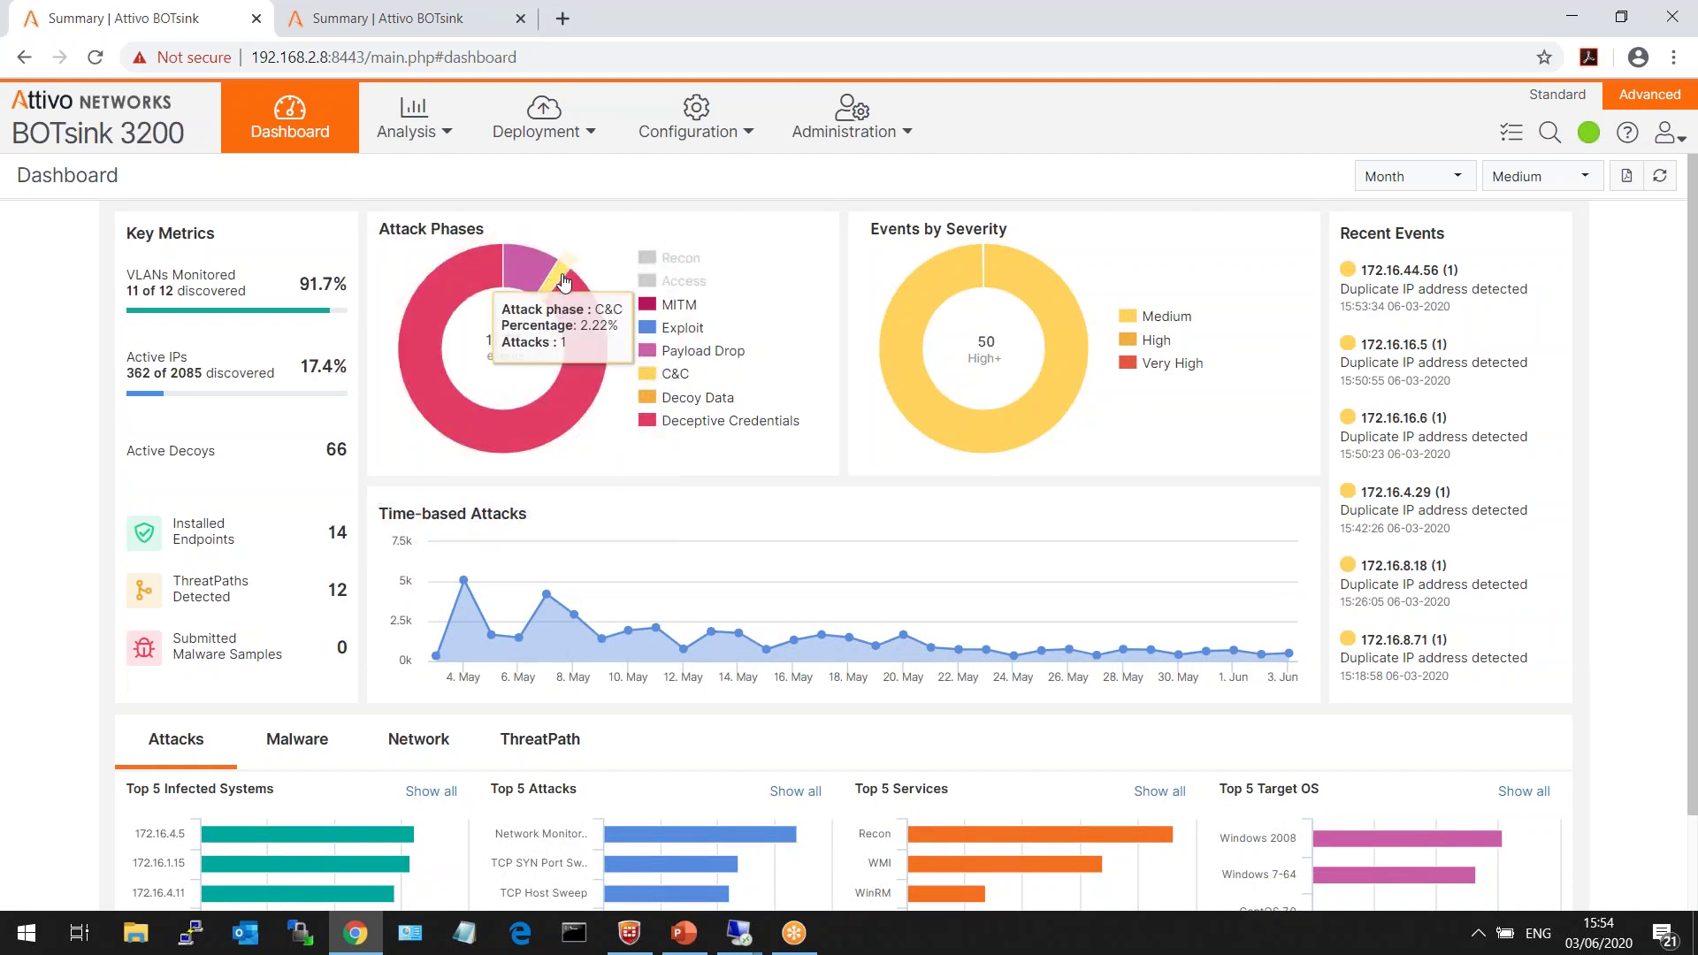
mouse_move(539, 277)
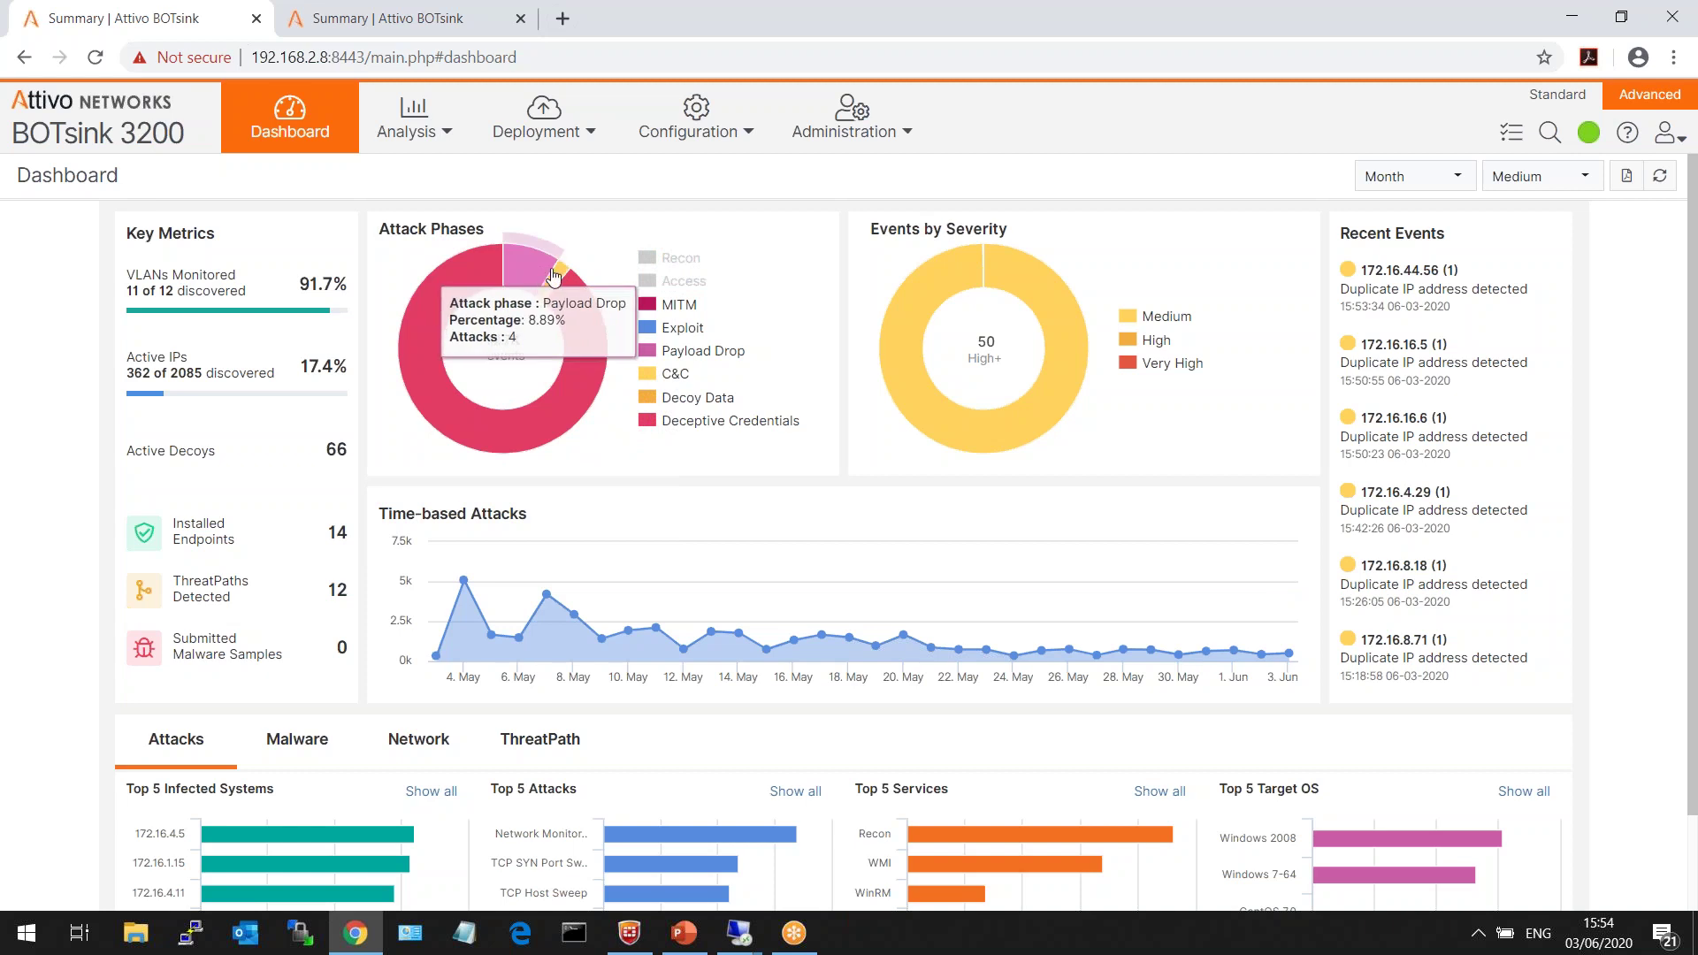
left_click(685, 281)
left_click(681, 258)
left_click(681, 258)
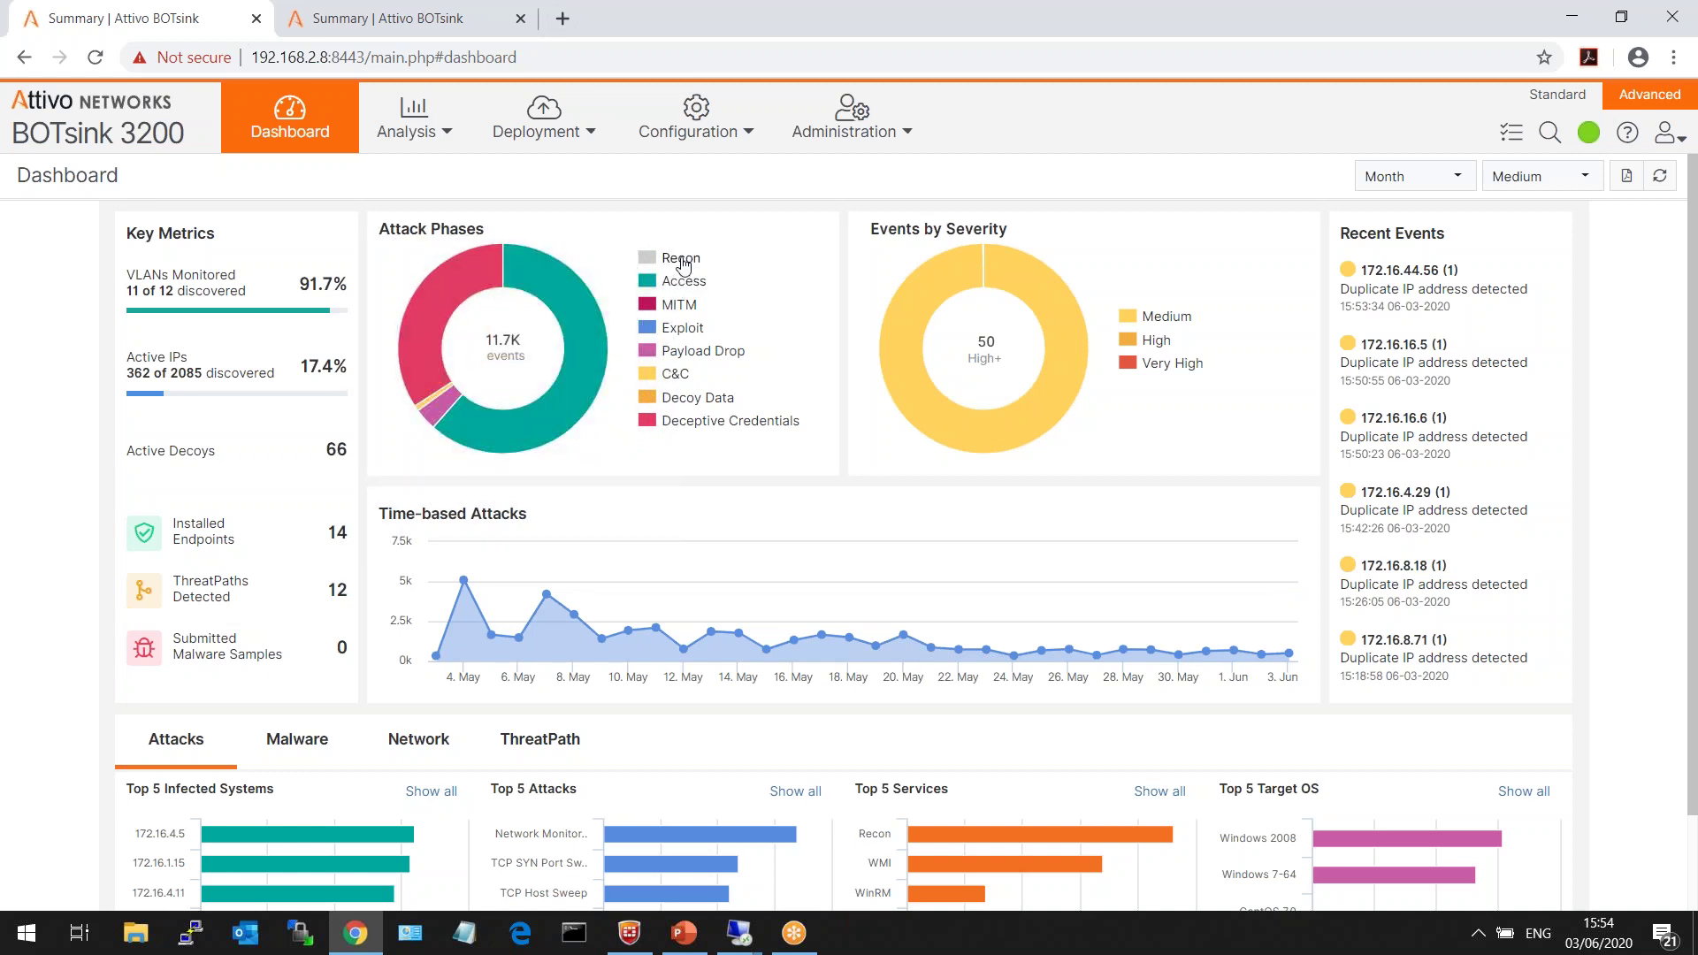
- Hide Medium from the severity donut and Recon from Attack Phases to compare remaining slices
left_click(1169, 318)
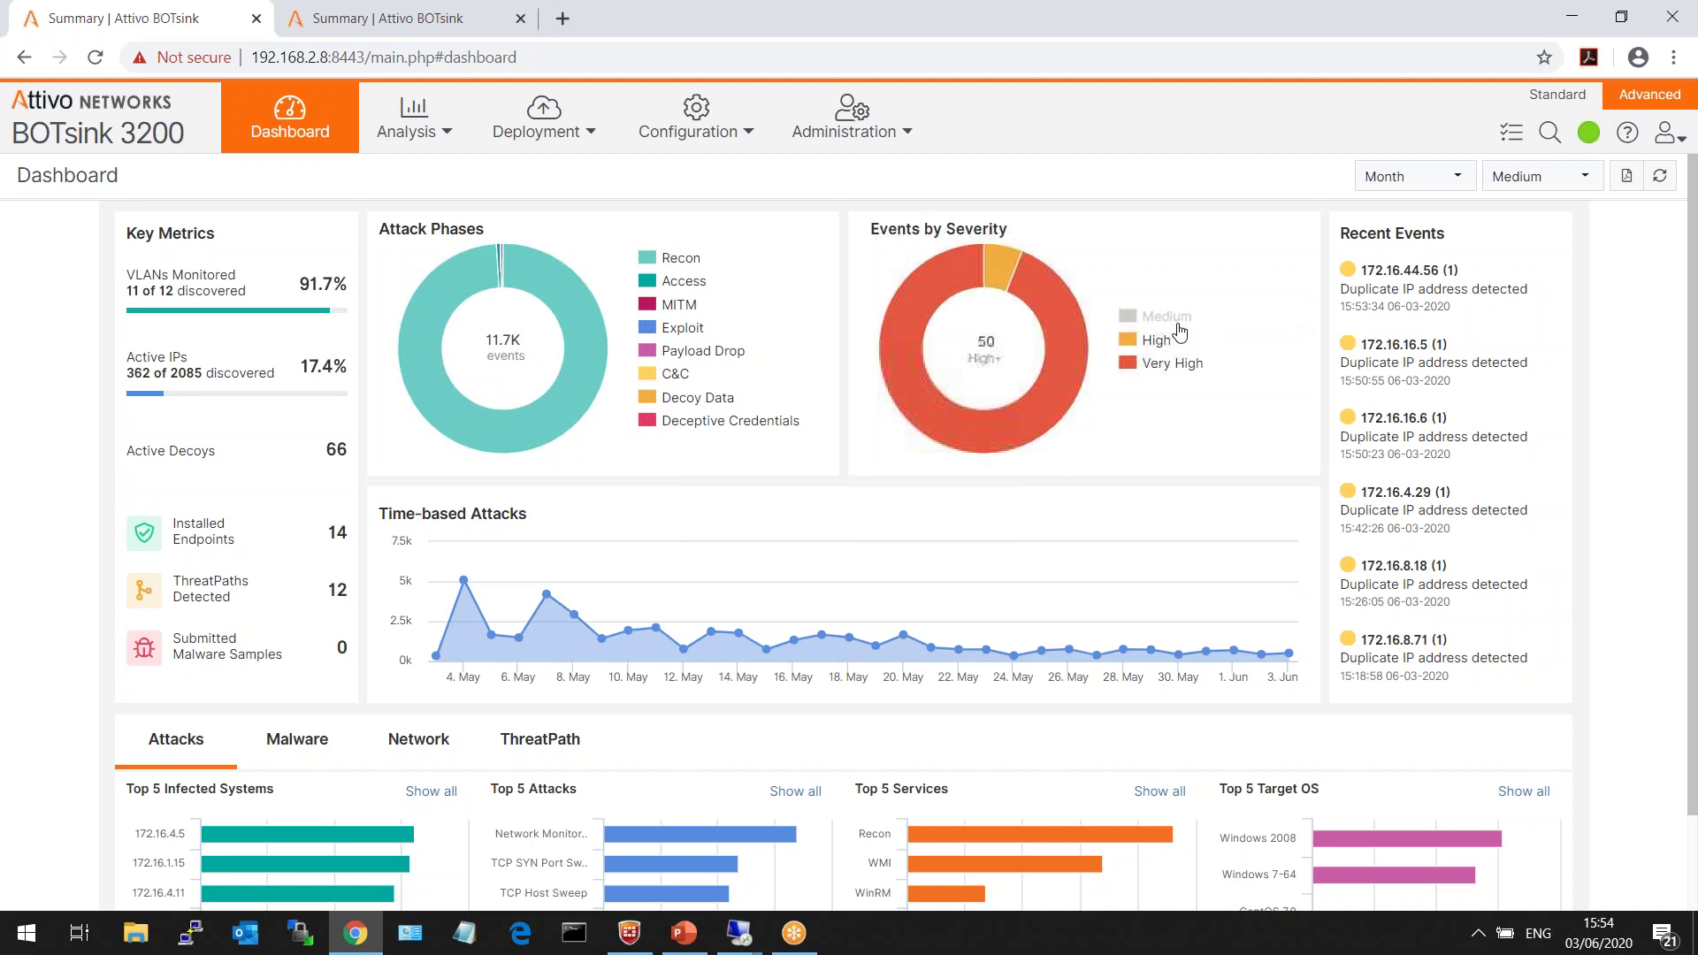
mouse_move(996, 278)
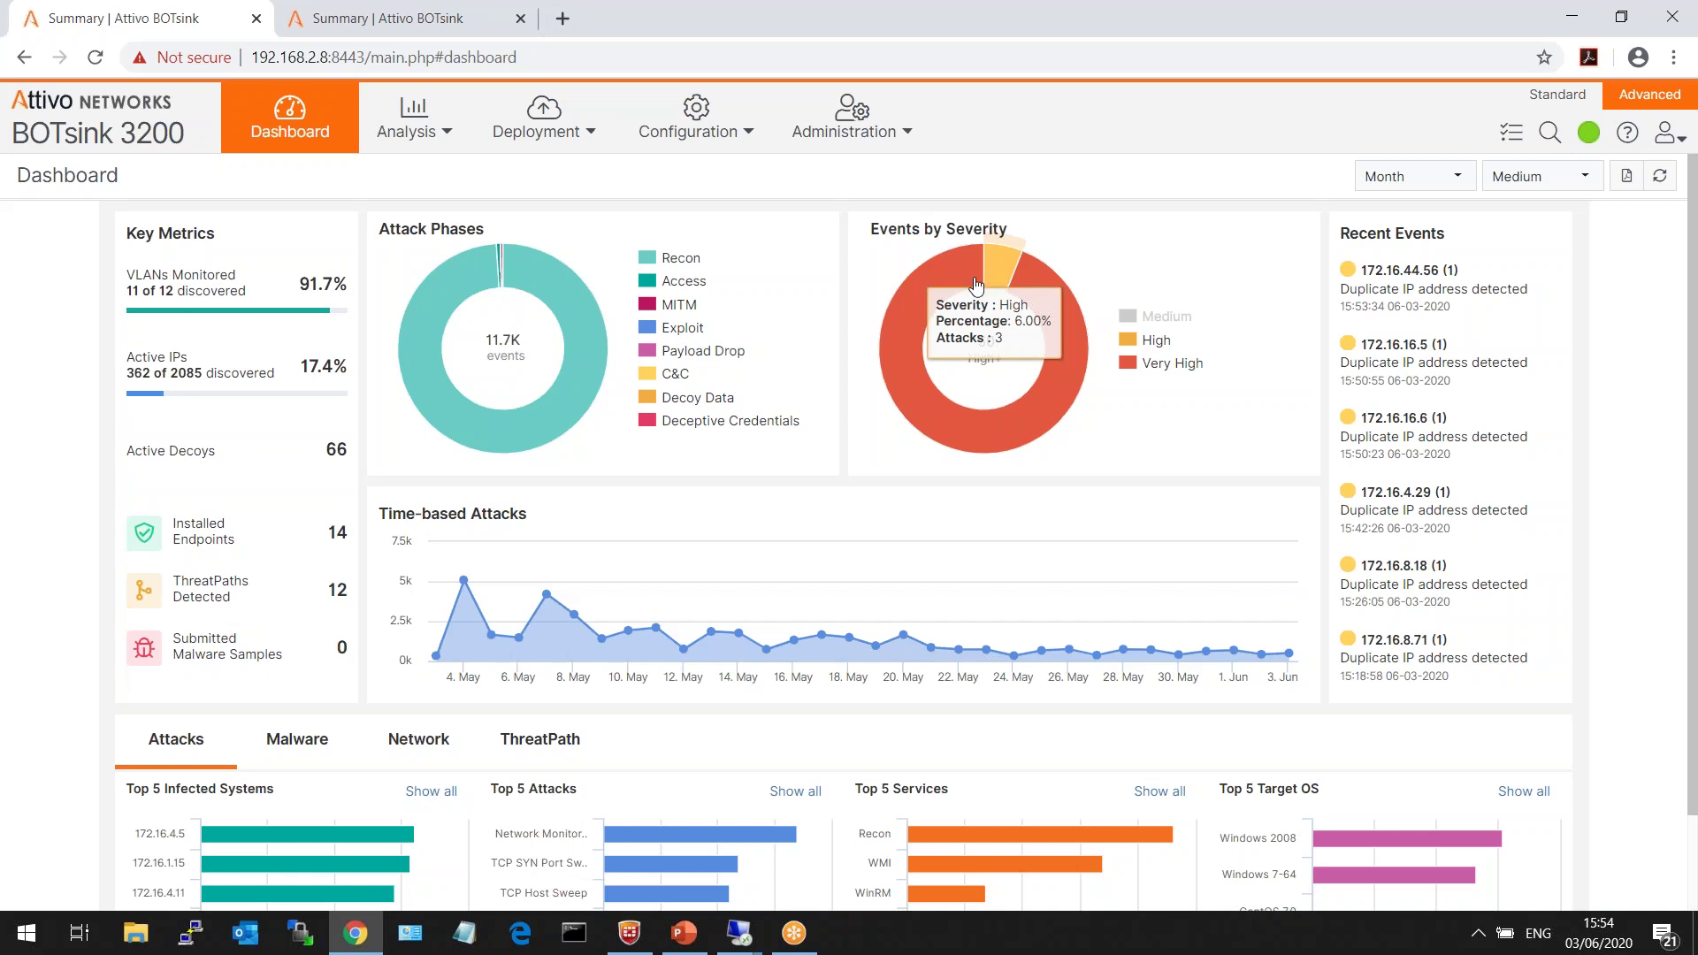
left_click(693, 268)
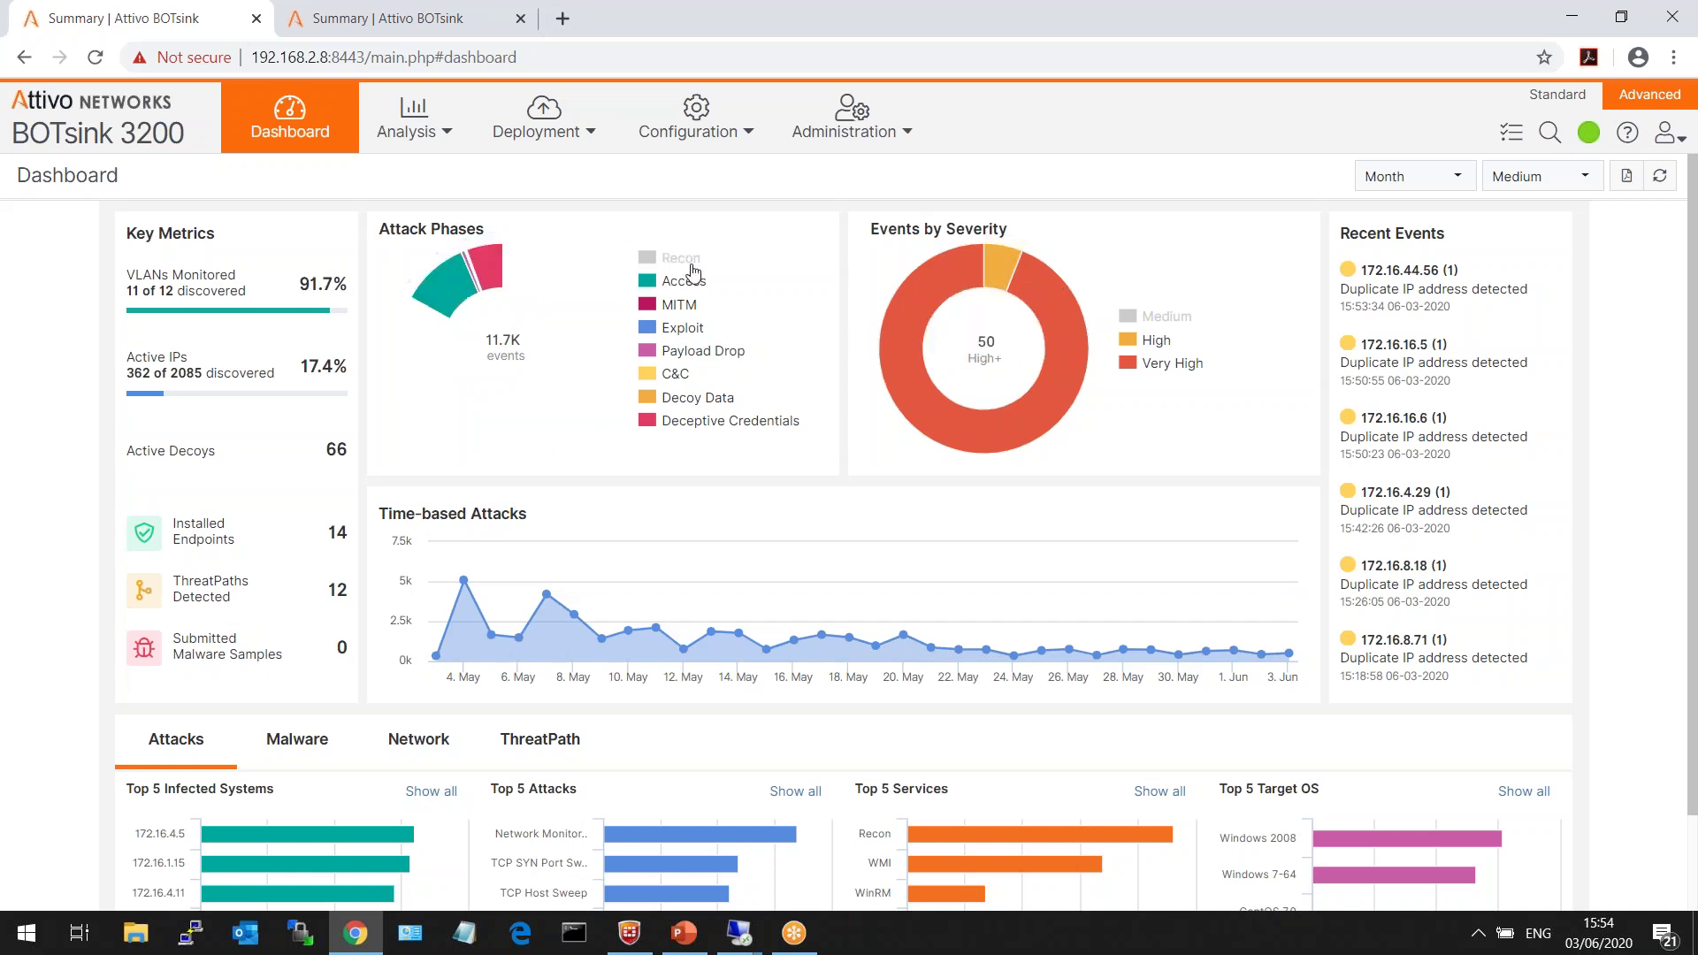
mouse_move(602, 360)
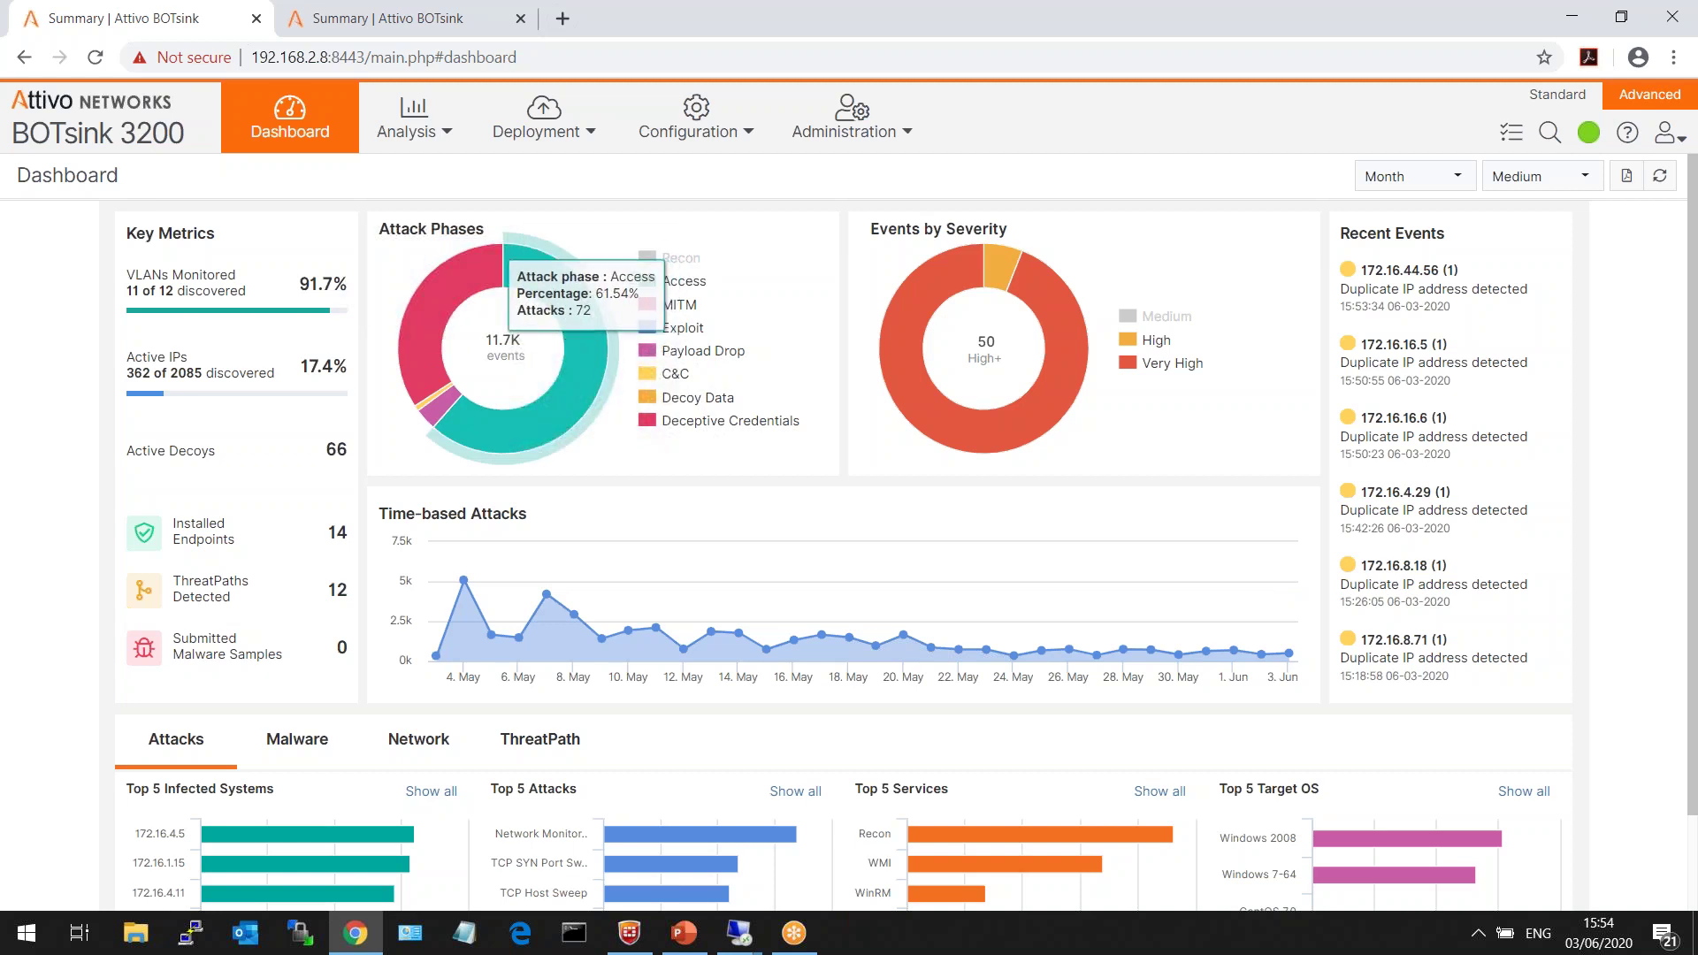
mouse_move(453, 303)
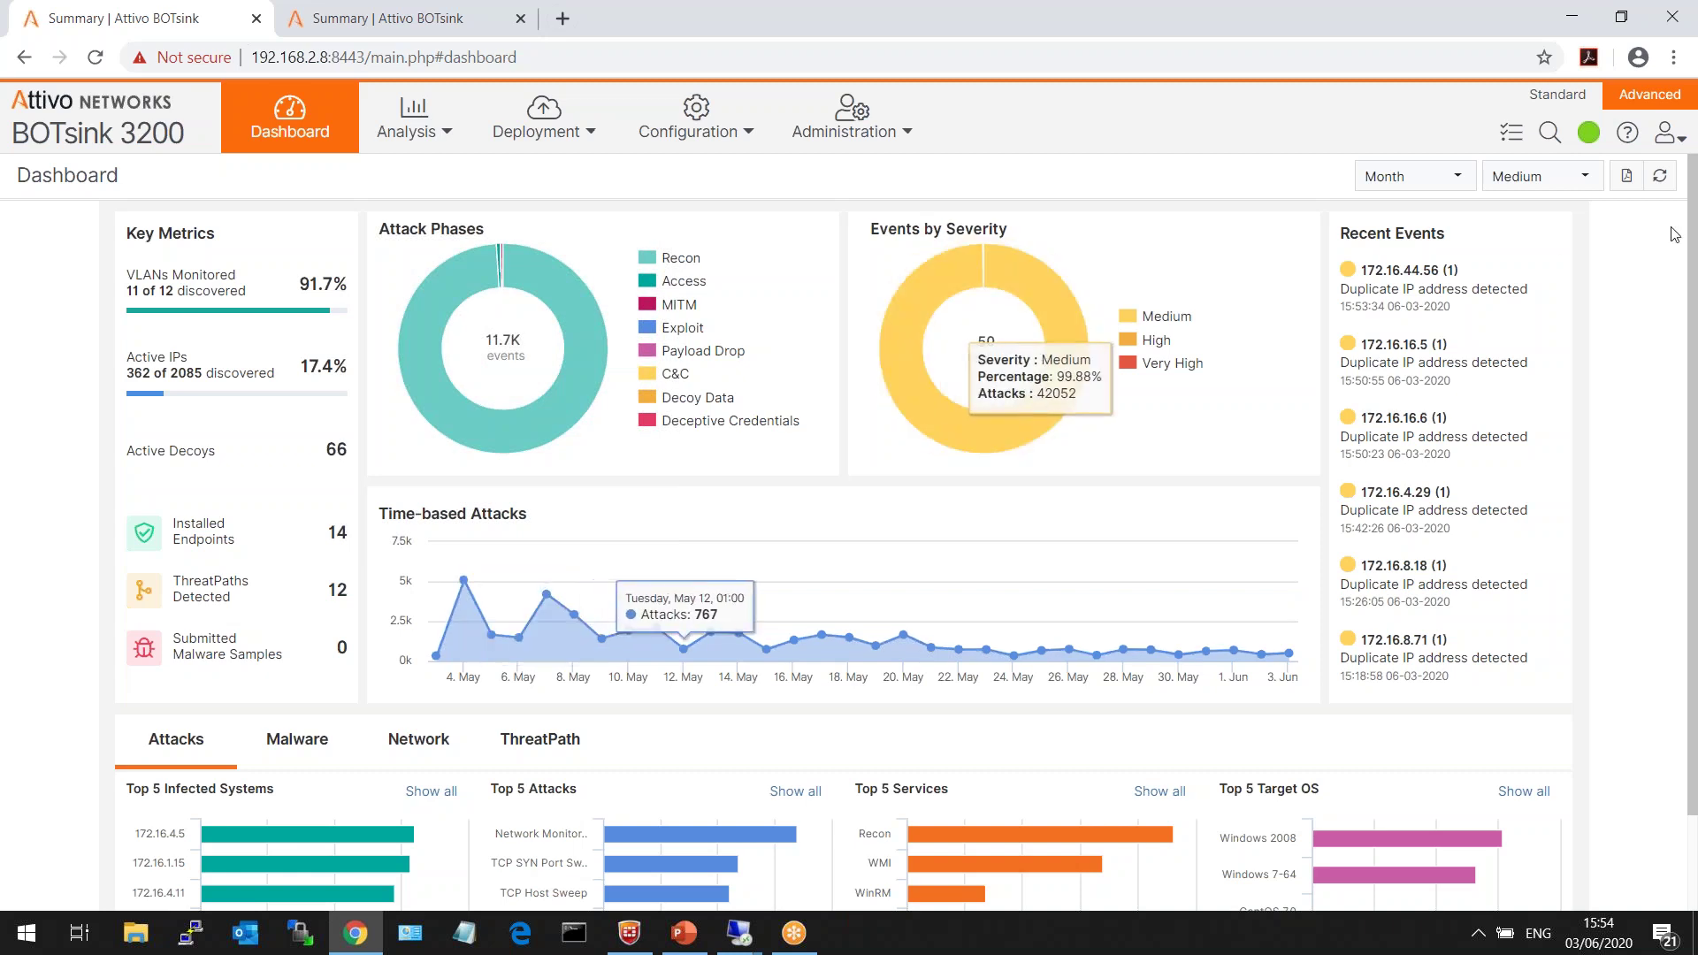
left_click(1539, 176)
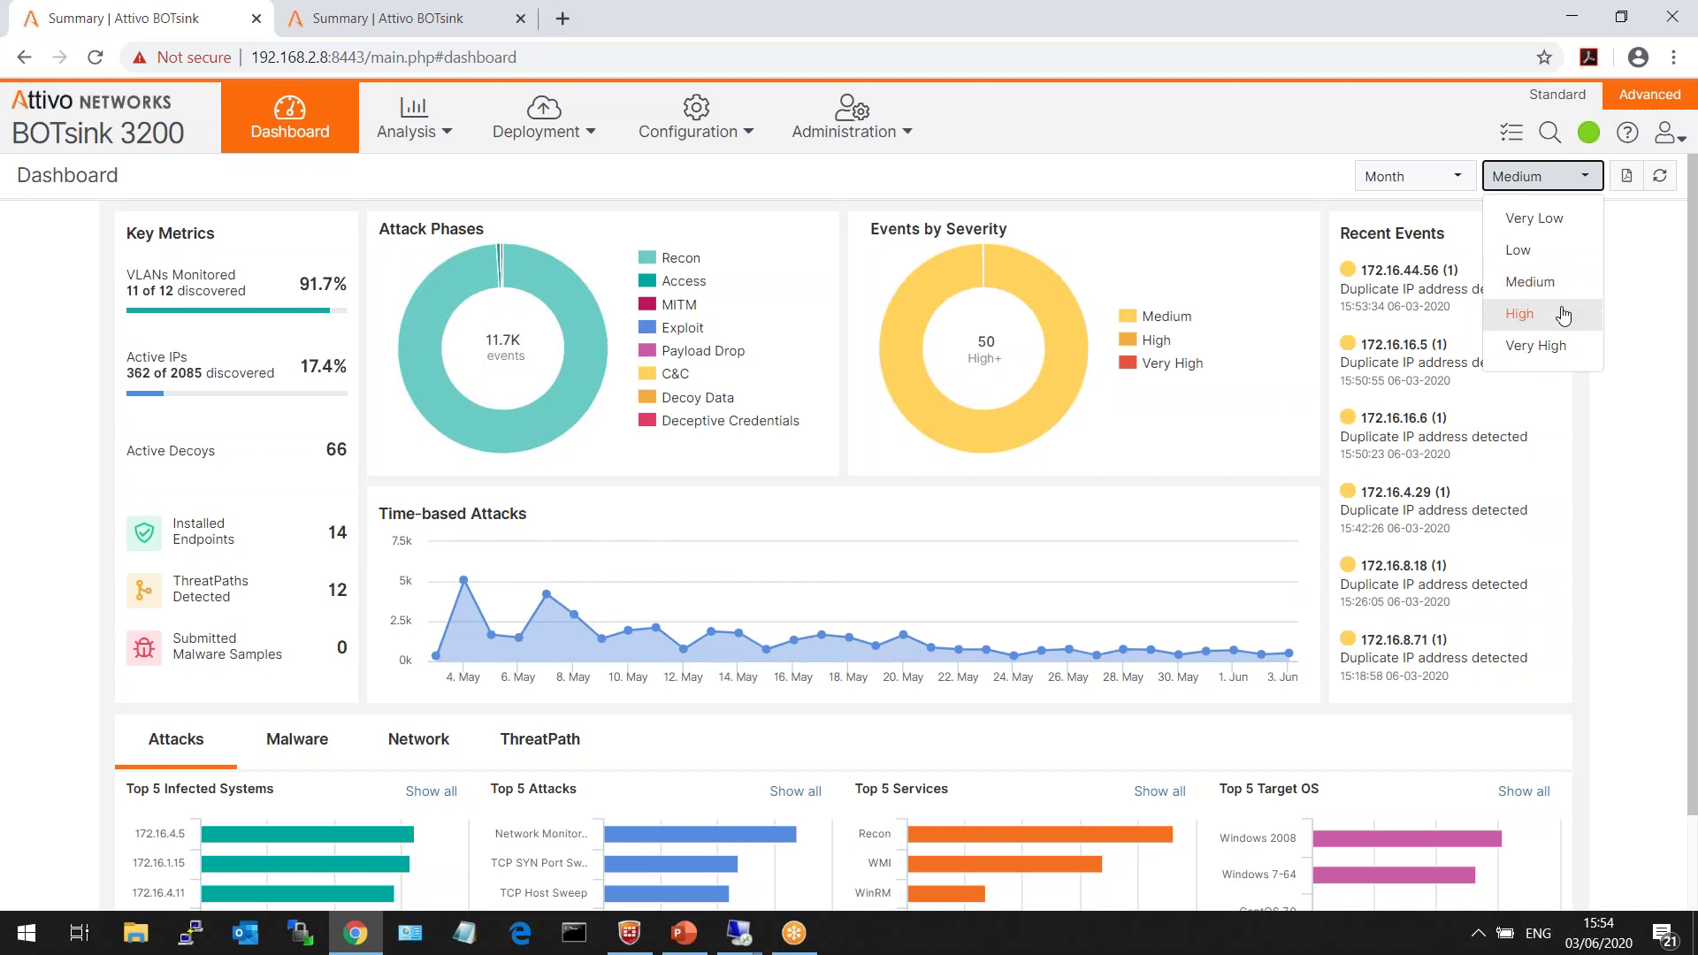
- Switch severity to High, then back to Medium, and show all Top 5 Infected Systems
left_click(1577, 311)
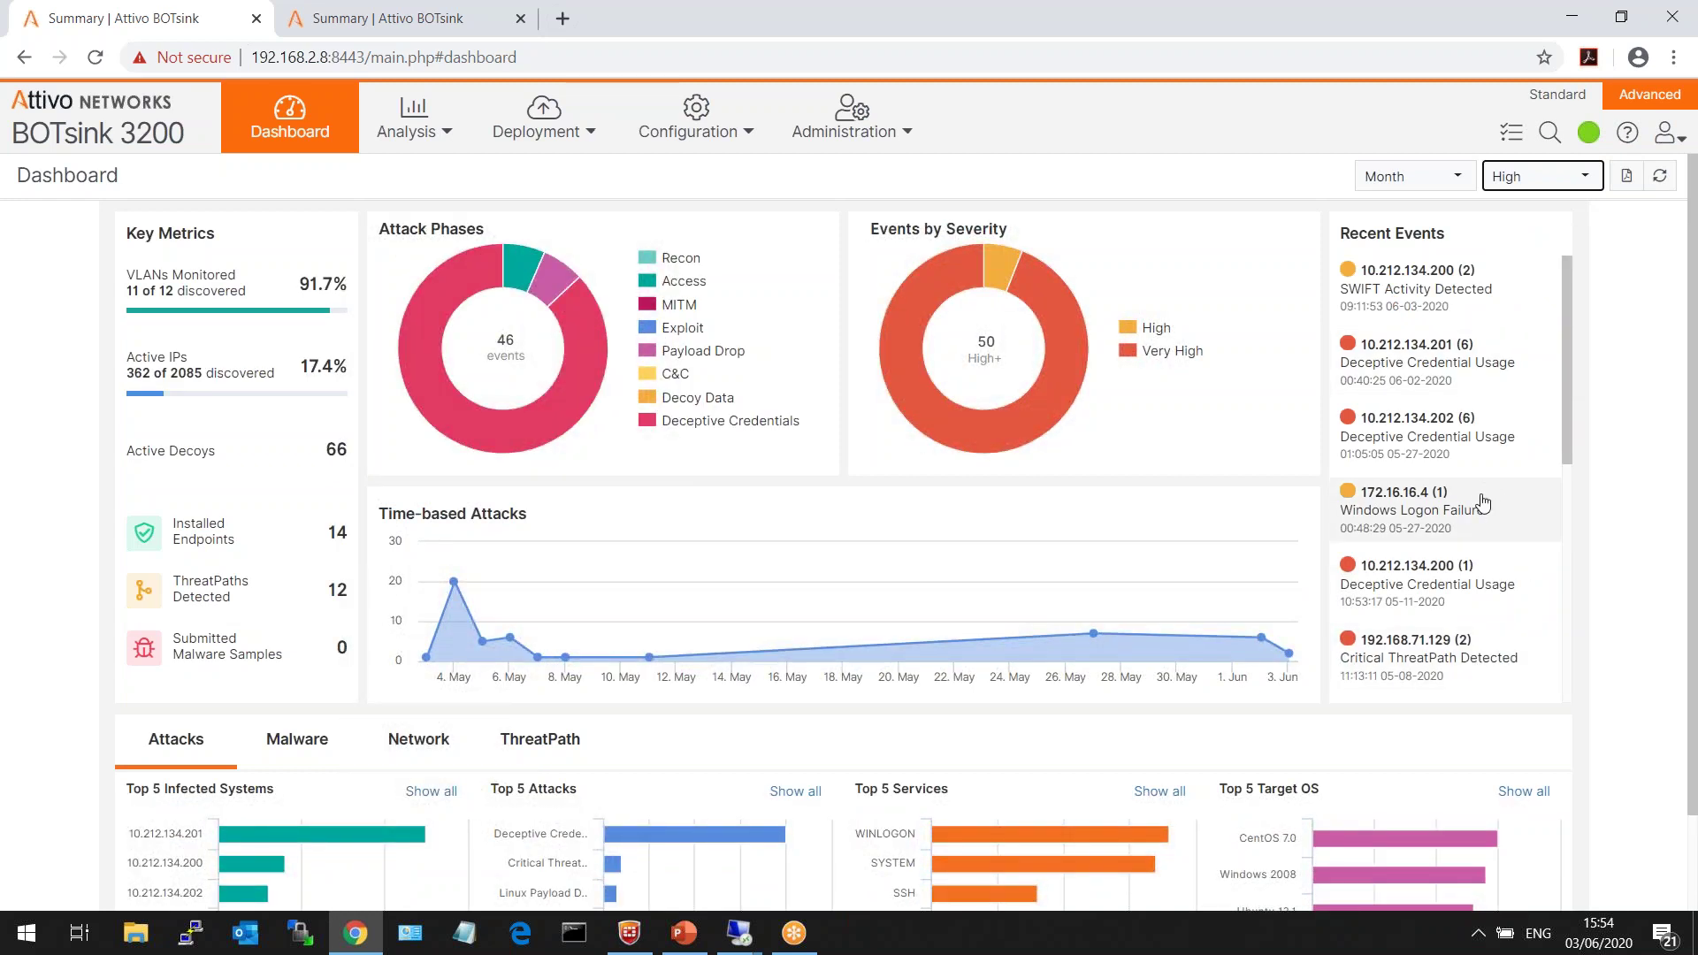
left_click(1554, 177)
left_click(1548, 282)
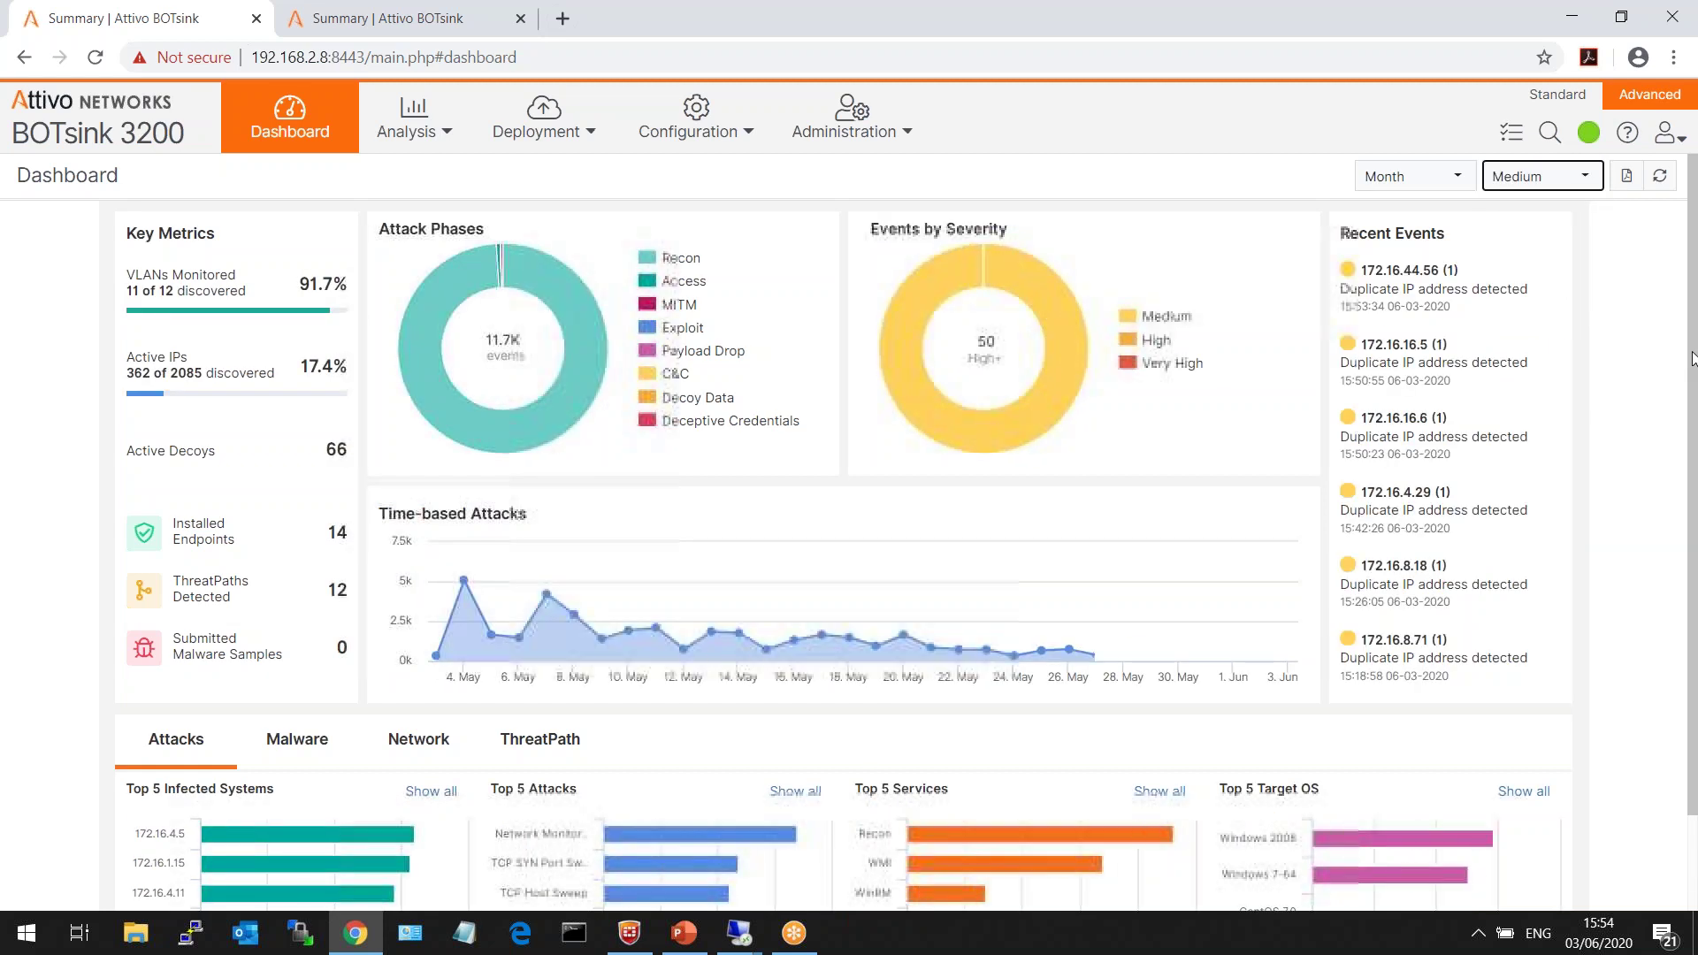
left_click_drag(1691, 358, 1691, 466)
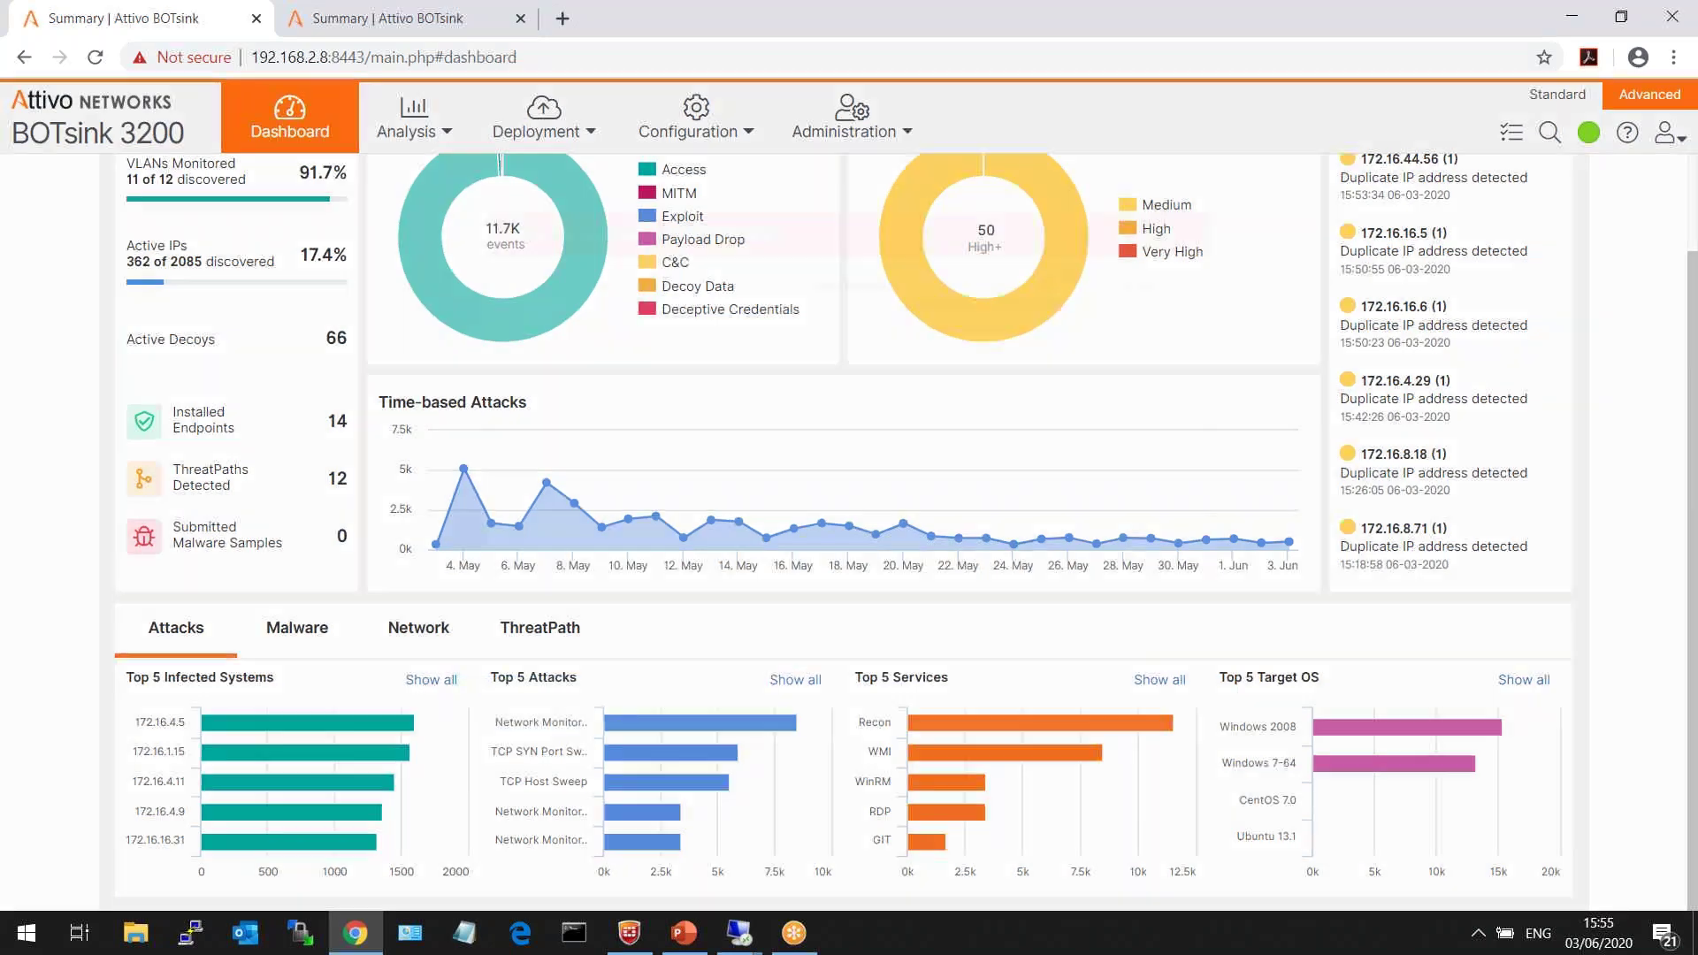
left_click(431, 680)
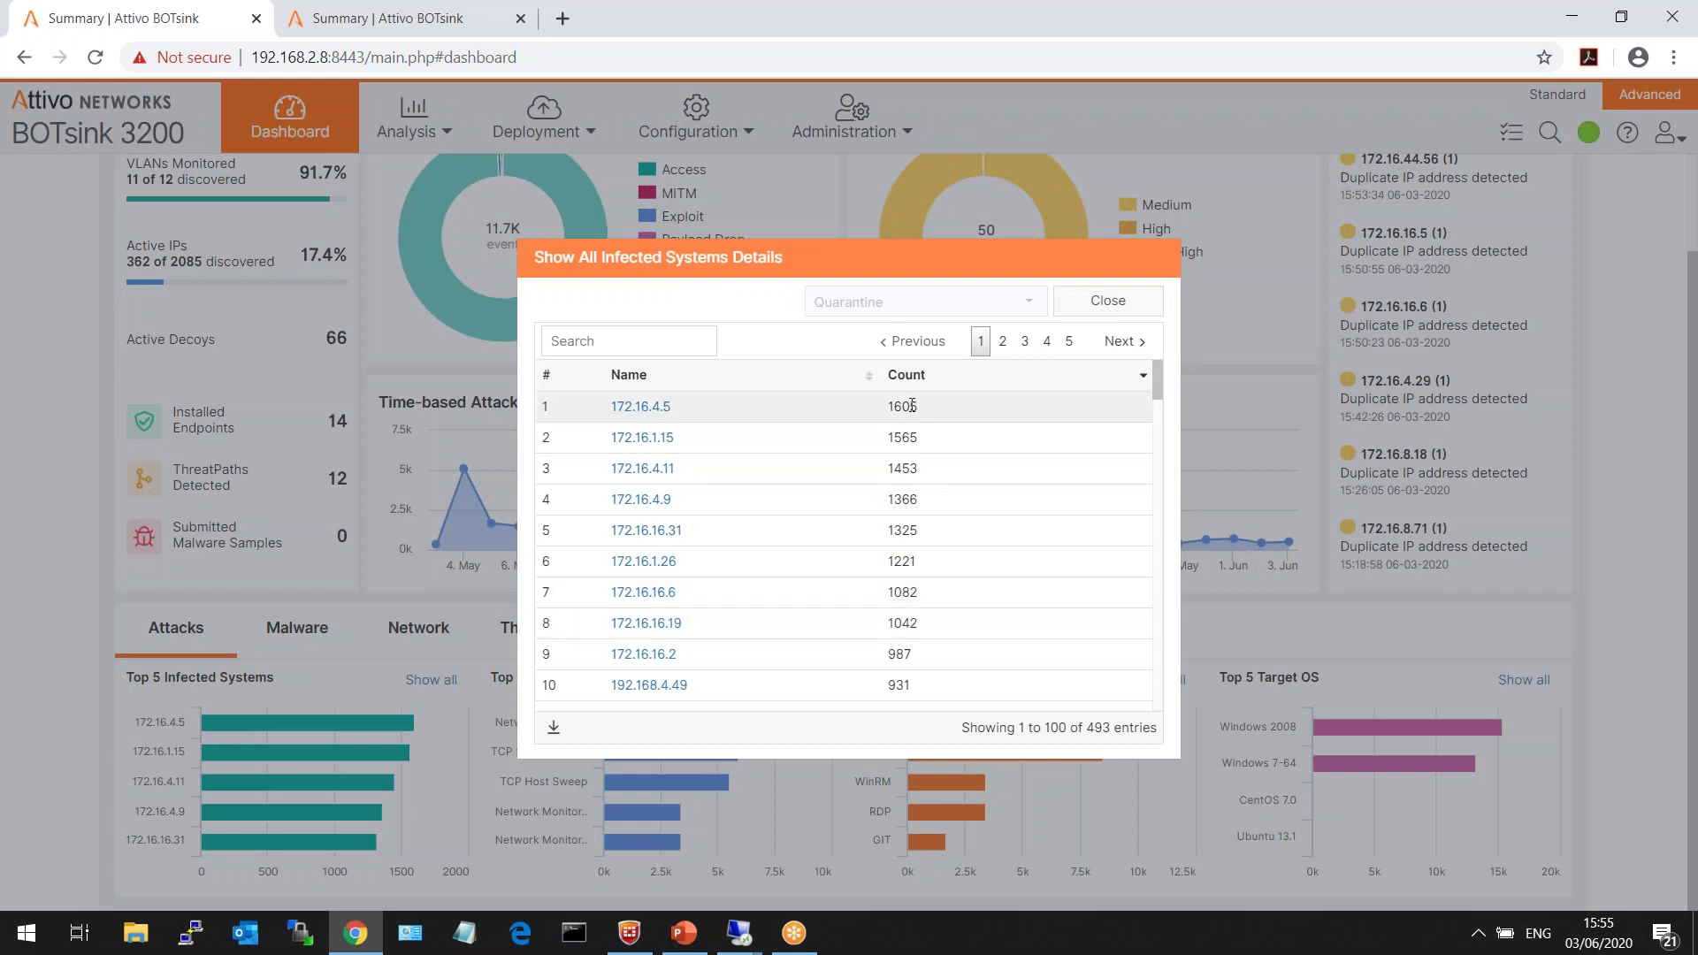
left_click(853, 412)
left_click(908, 307)
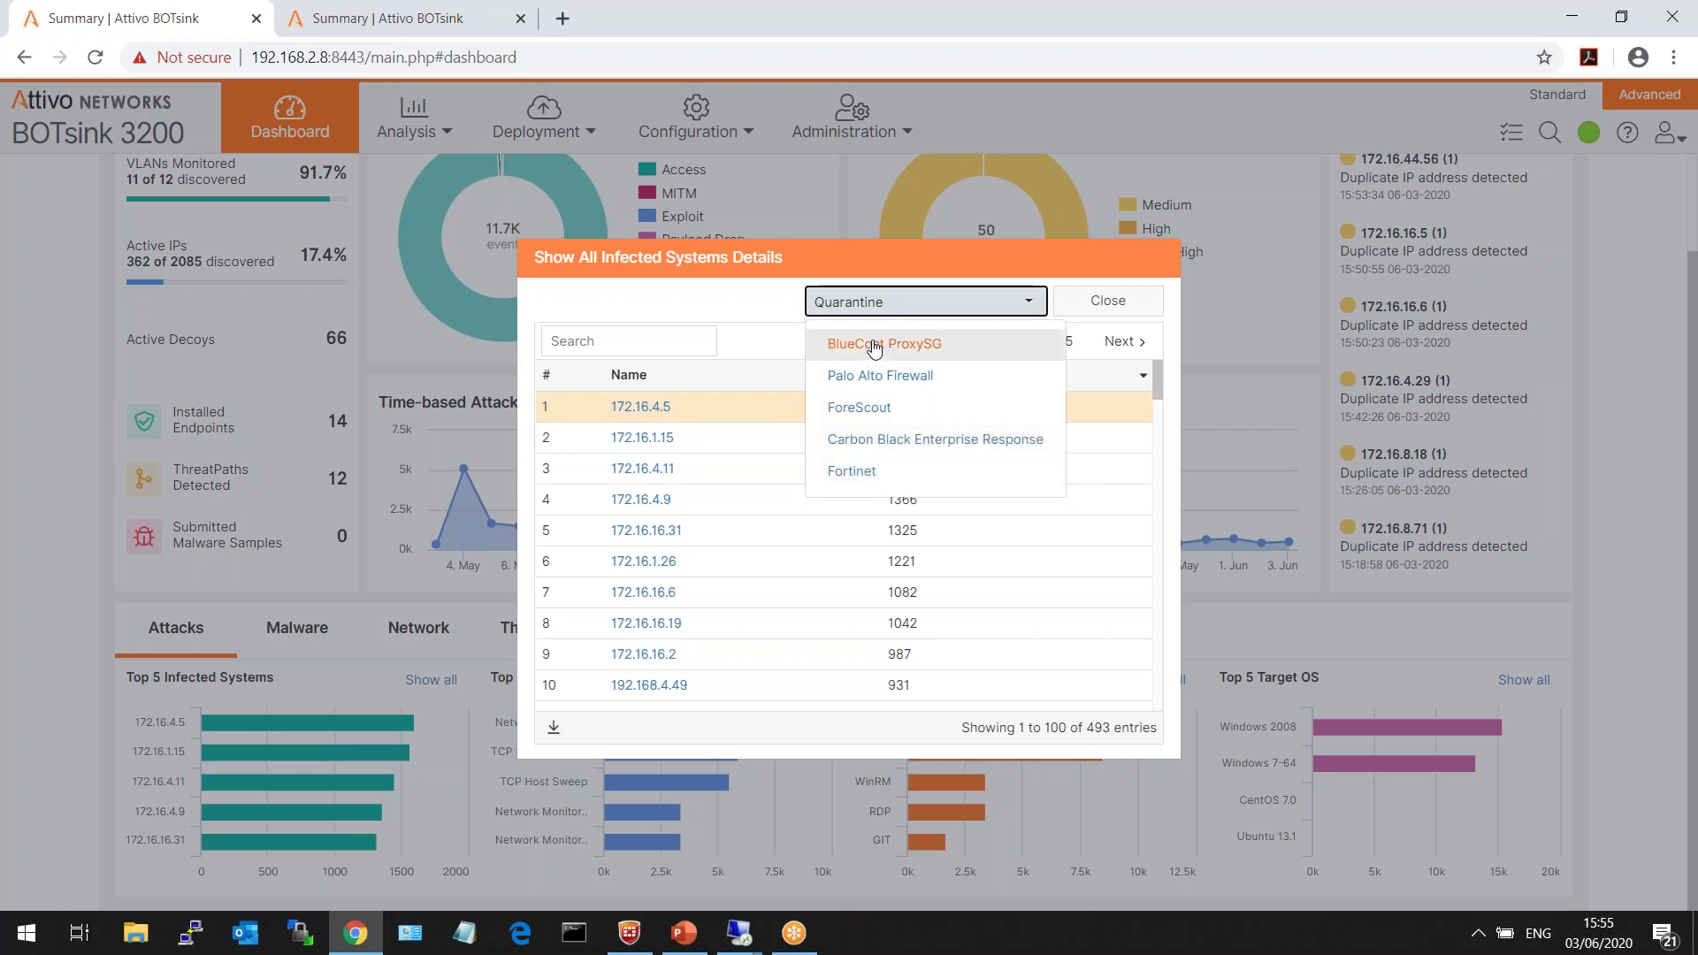
left_click(754, 302)
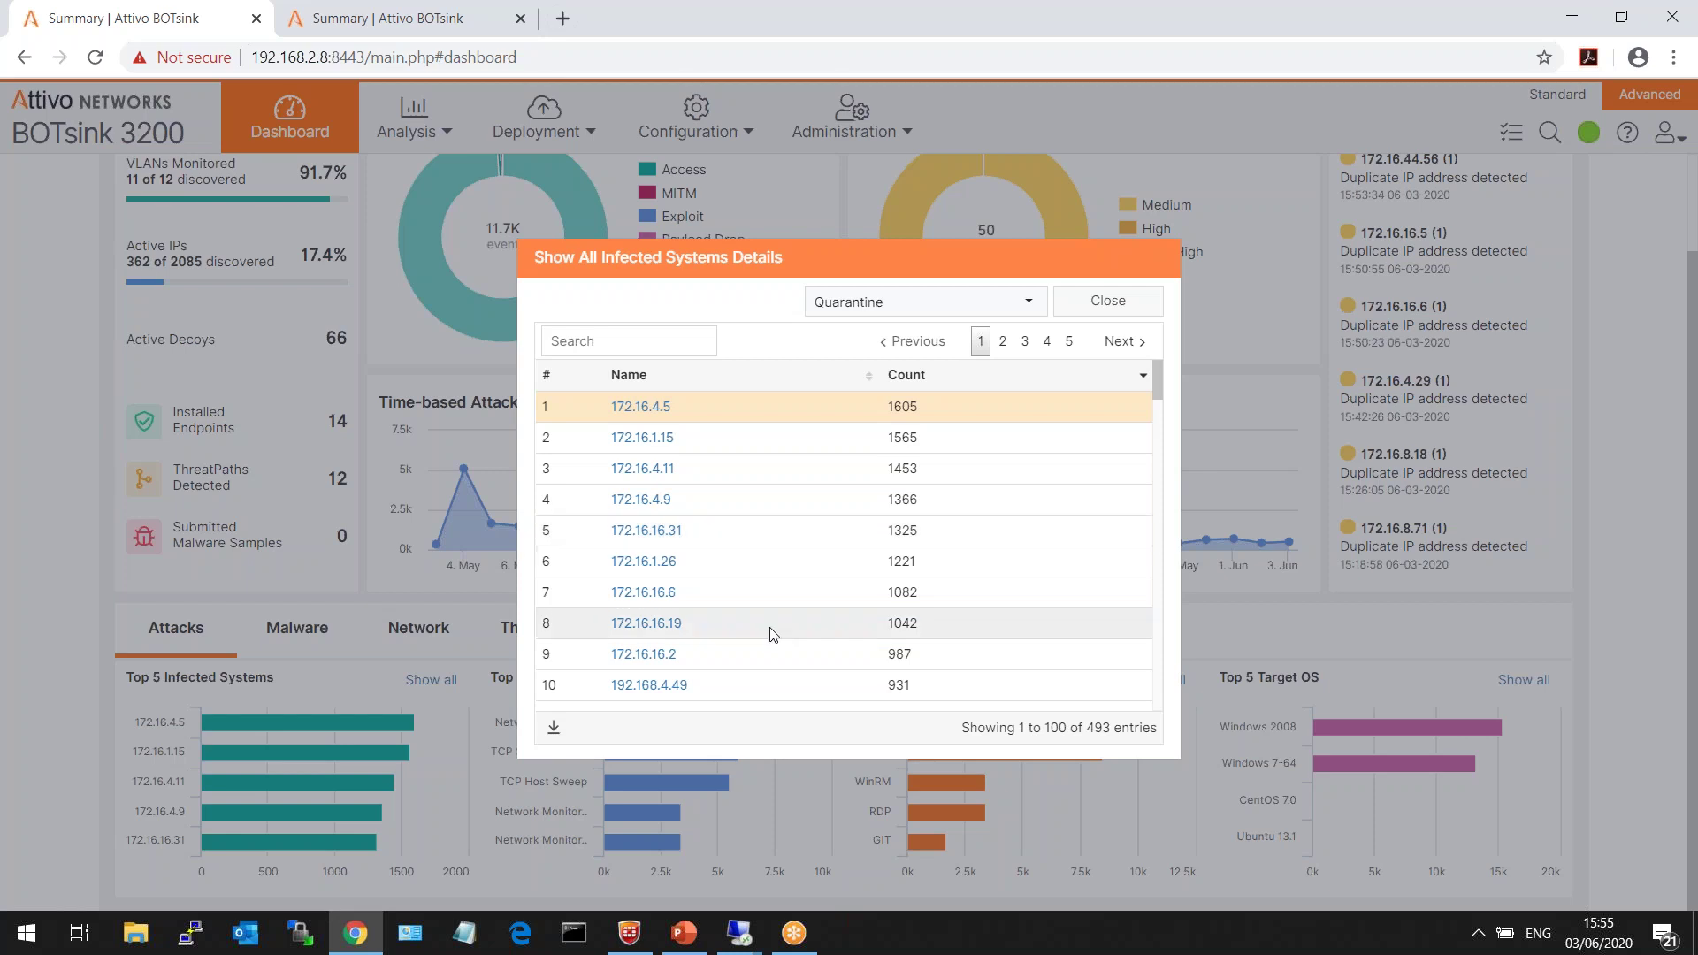
- Open infected system 172.16.16.19 and review its IP, MAC address and VLAN 16
left_click(662, 629)
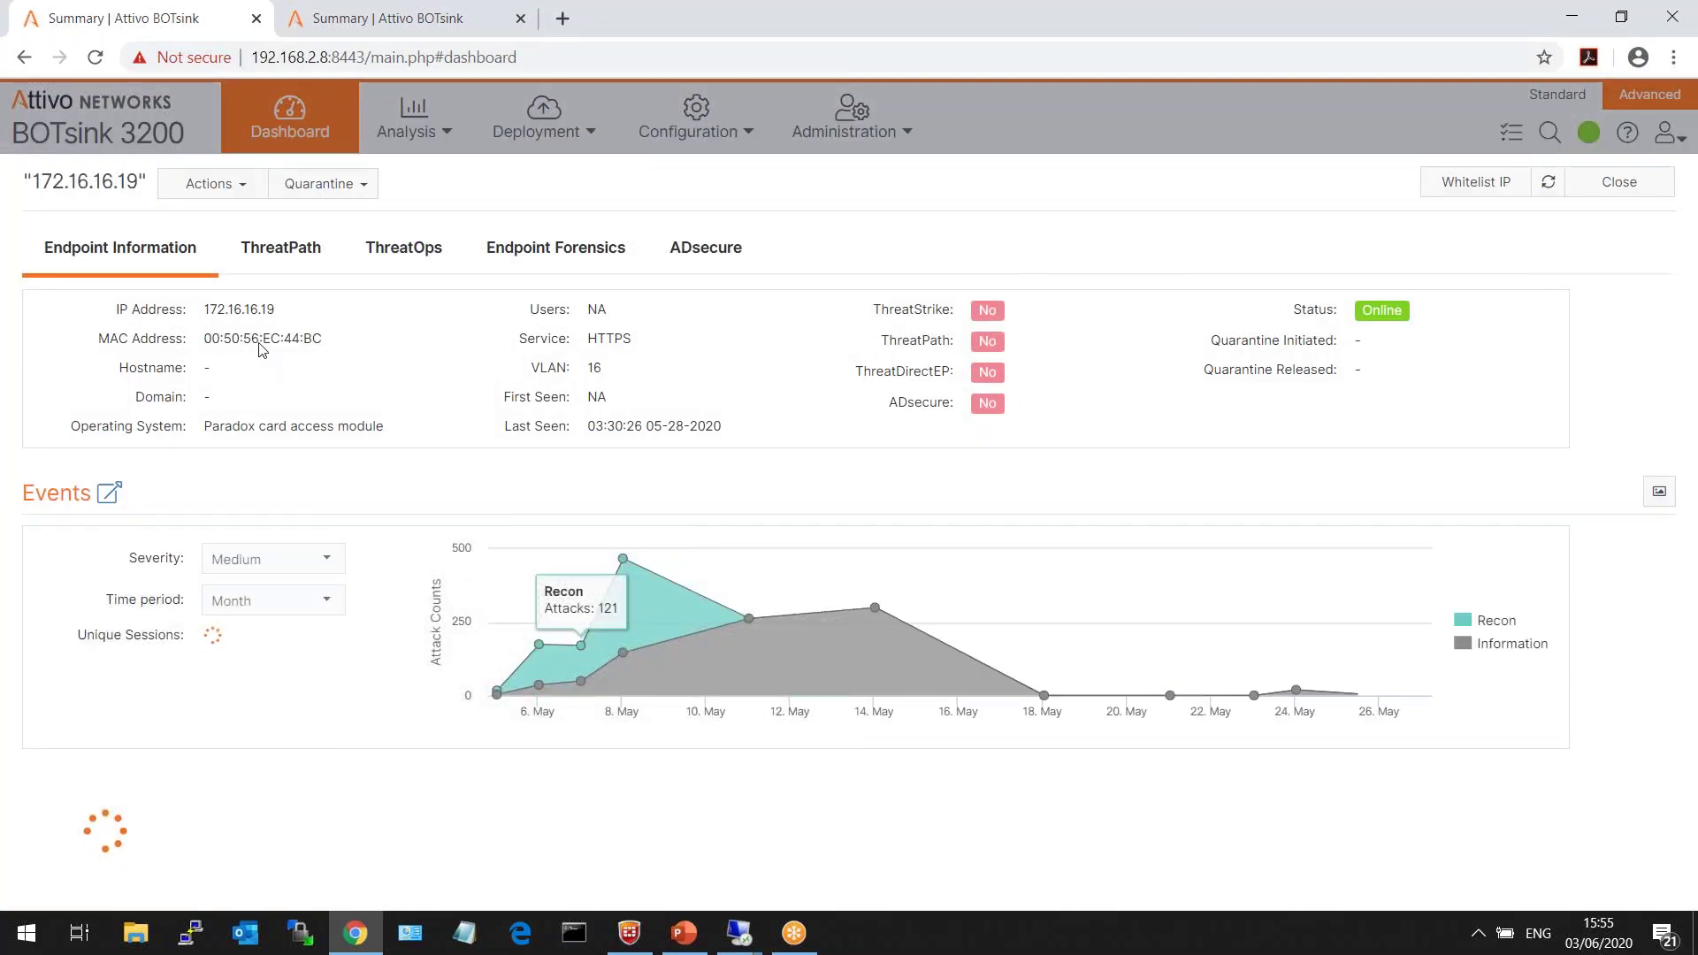
left_click_drag(33, 182, 141, 181)
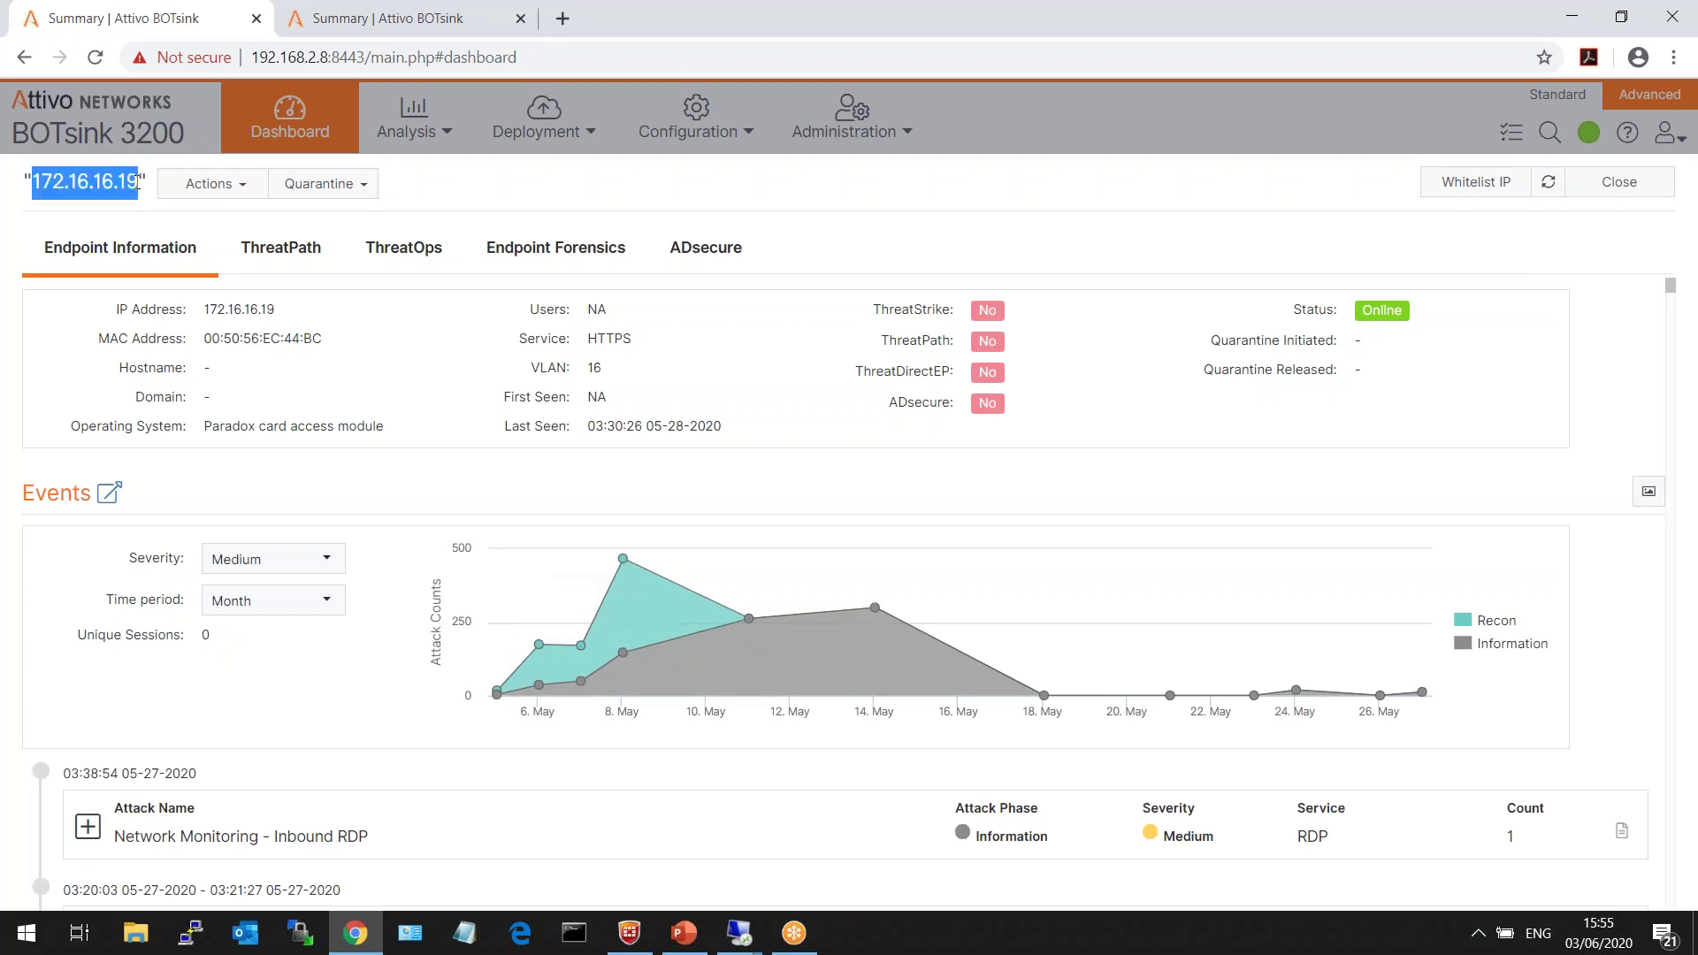
left_click(140, 182)
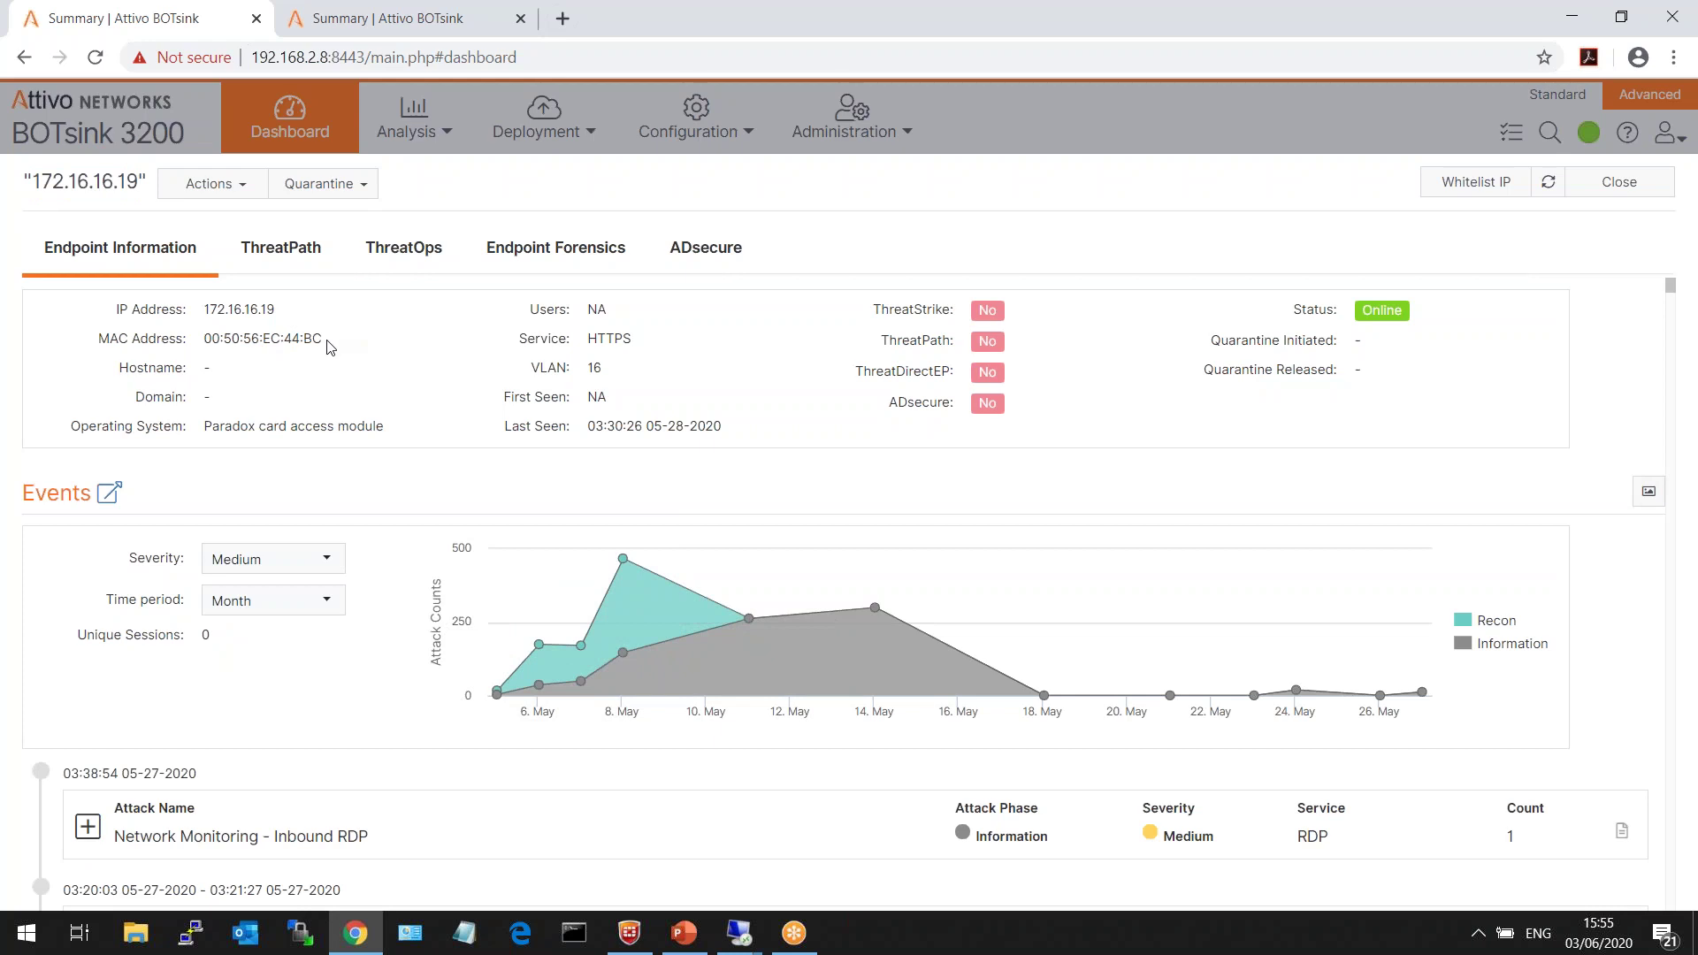
left_click_drag(326, 342, 202, 345)
left_click(610, 390)
double_click(610, 384)
left_click(723, 360)
- Toggle the Recon and Information series off and on, then check the Actions menu
mouse_move(1420, 691)
left_click(1494, 620)
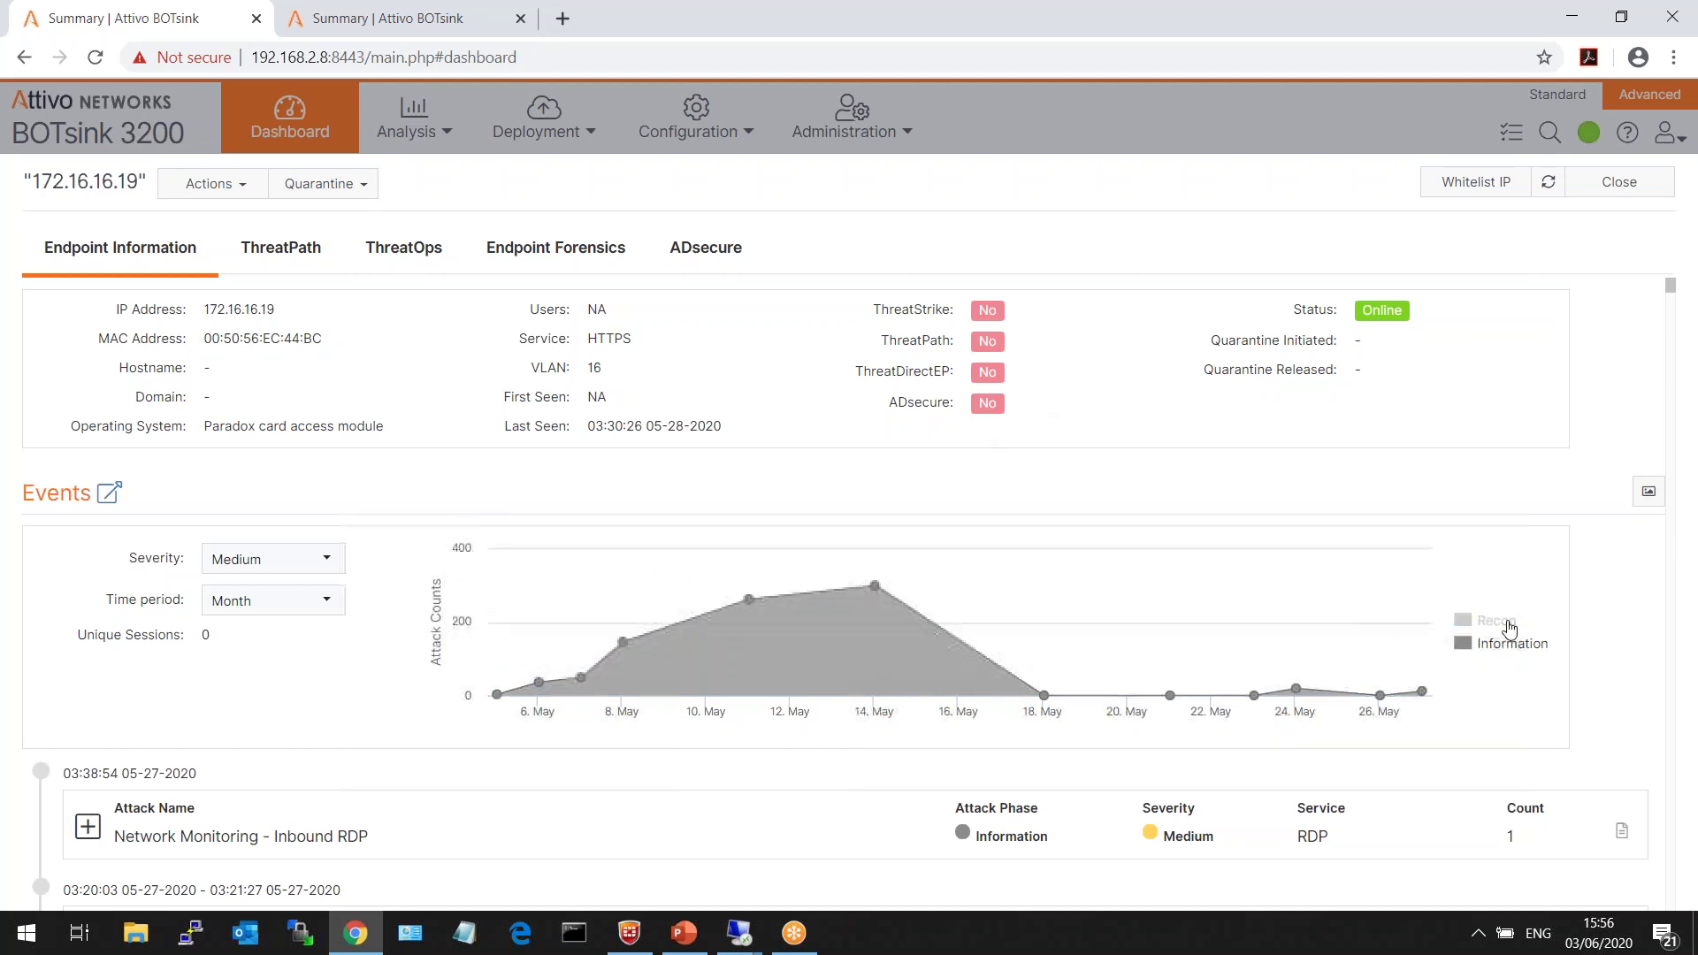
left_click(1509, 646)
left_click(1495, 620)
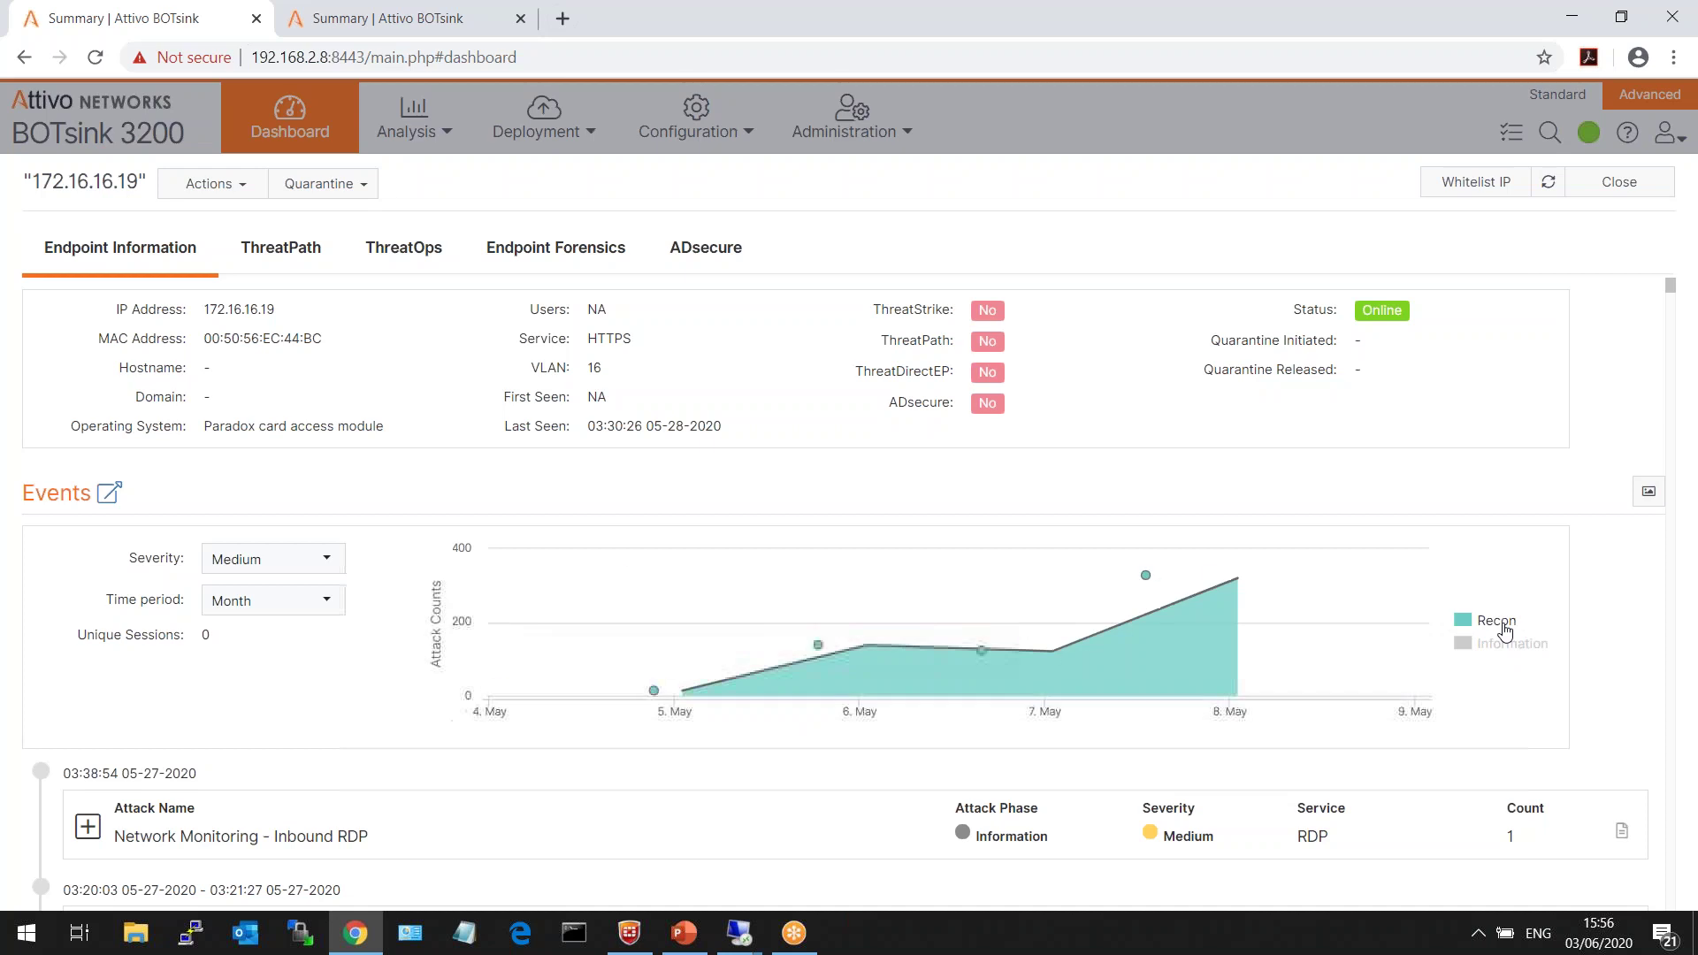
left_click(1507, 651)
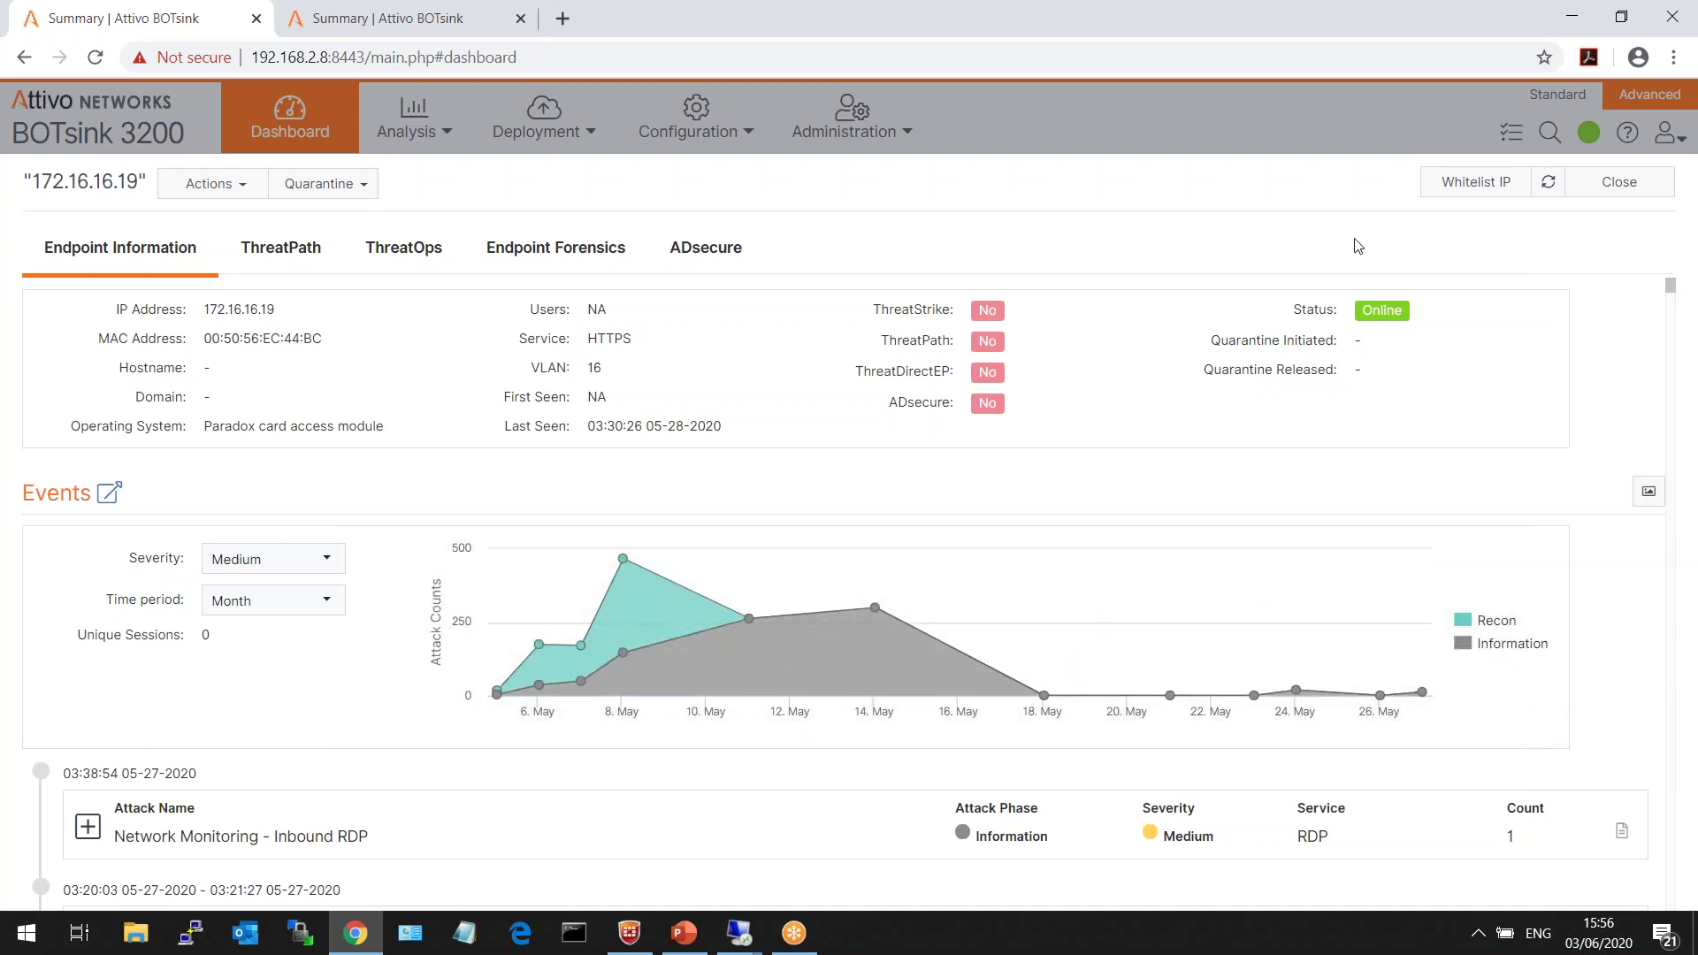
left_click(232, 185)
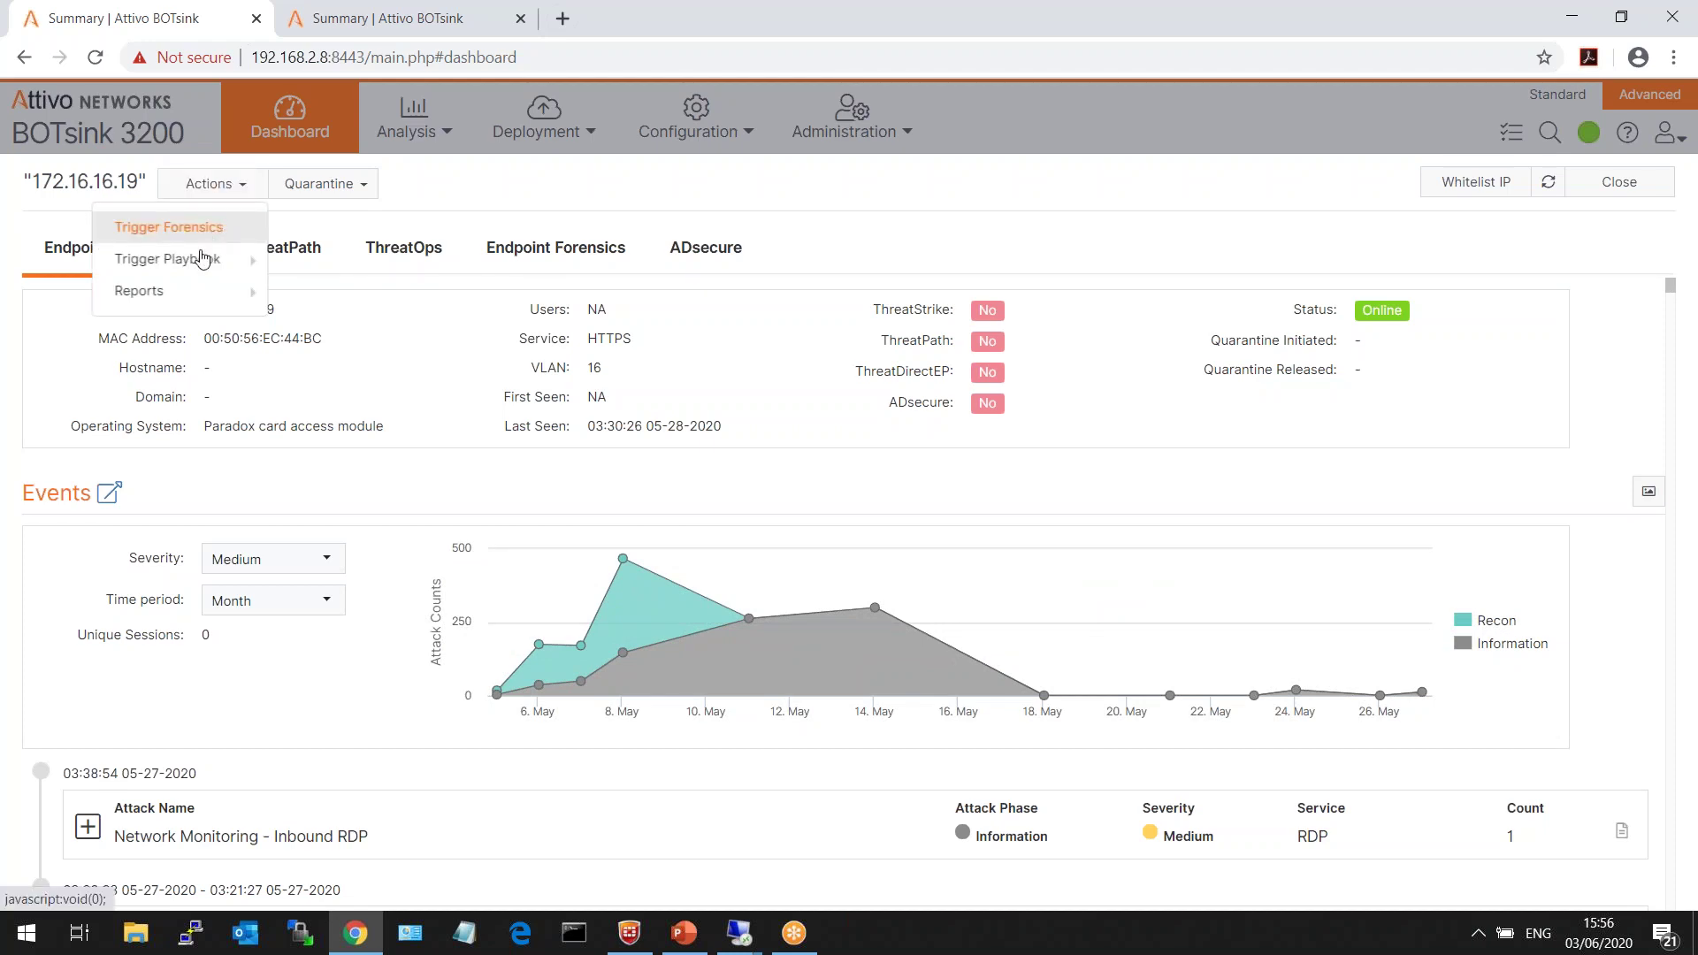
mouse_move(190, 292)
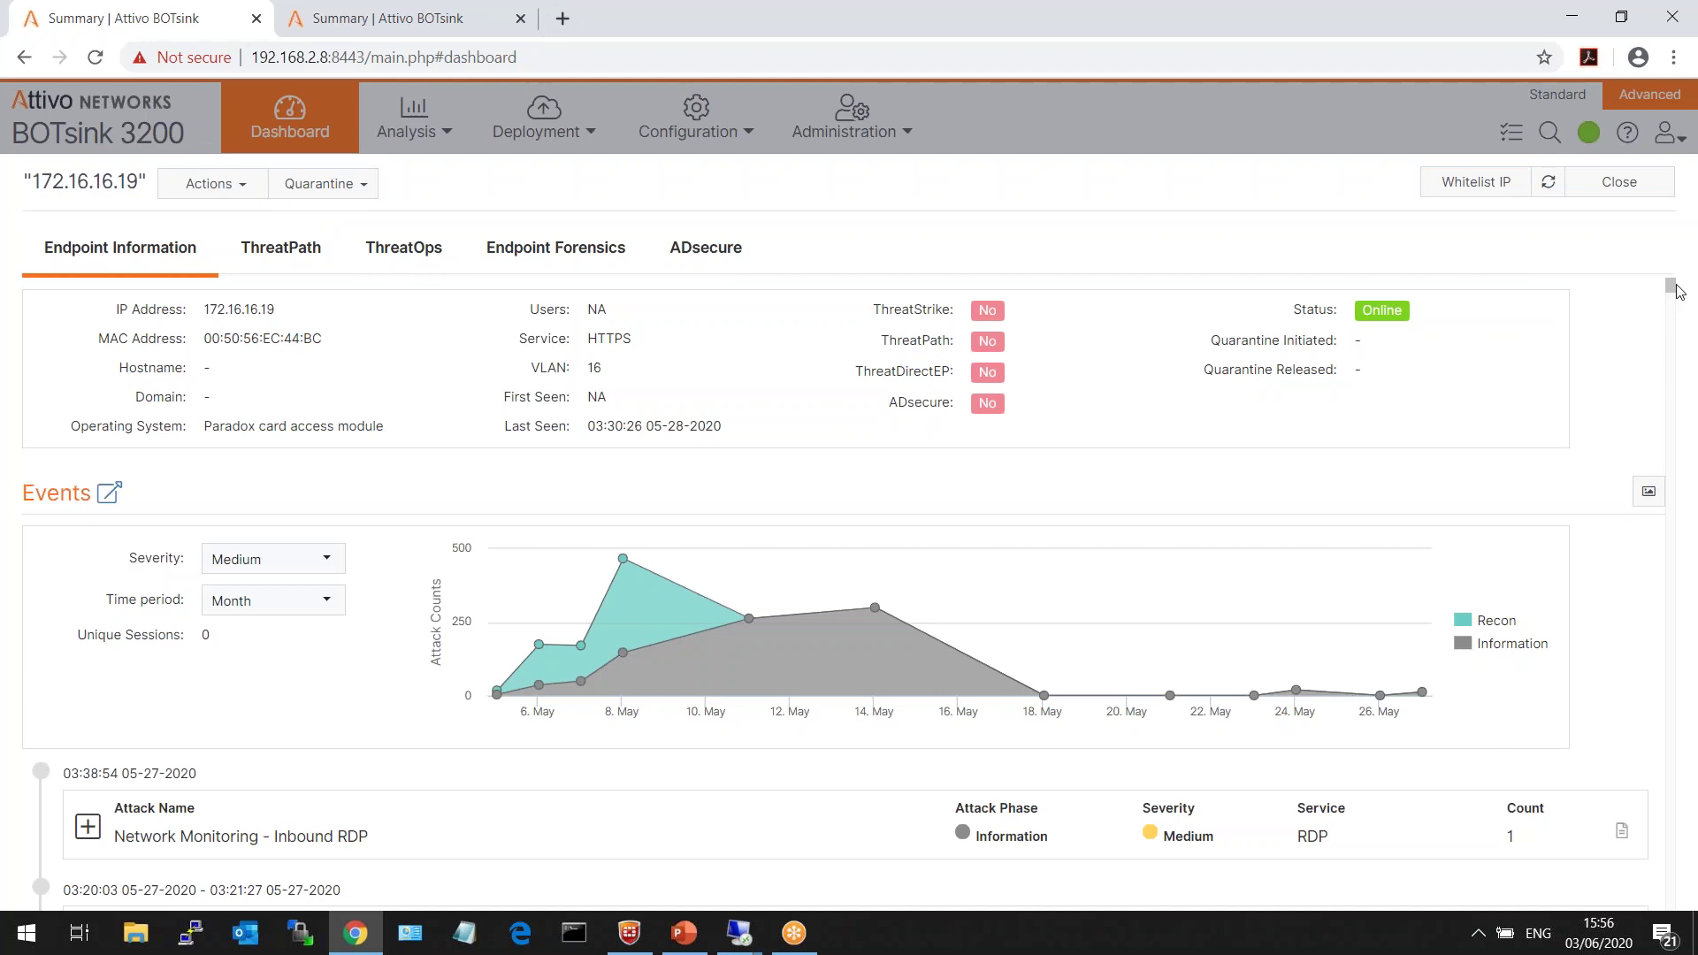
- Expand the Inbound RDP event to review Target OS Windows 7-64 and port 3389, then collapse it
scroll(1671, 288, "down", 5)
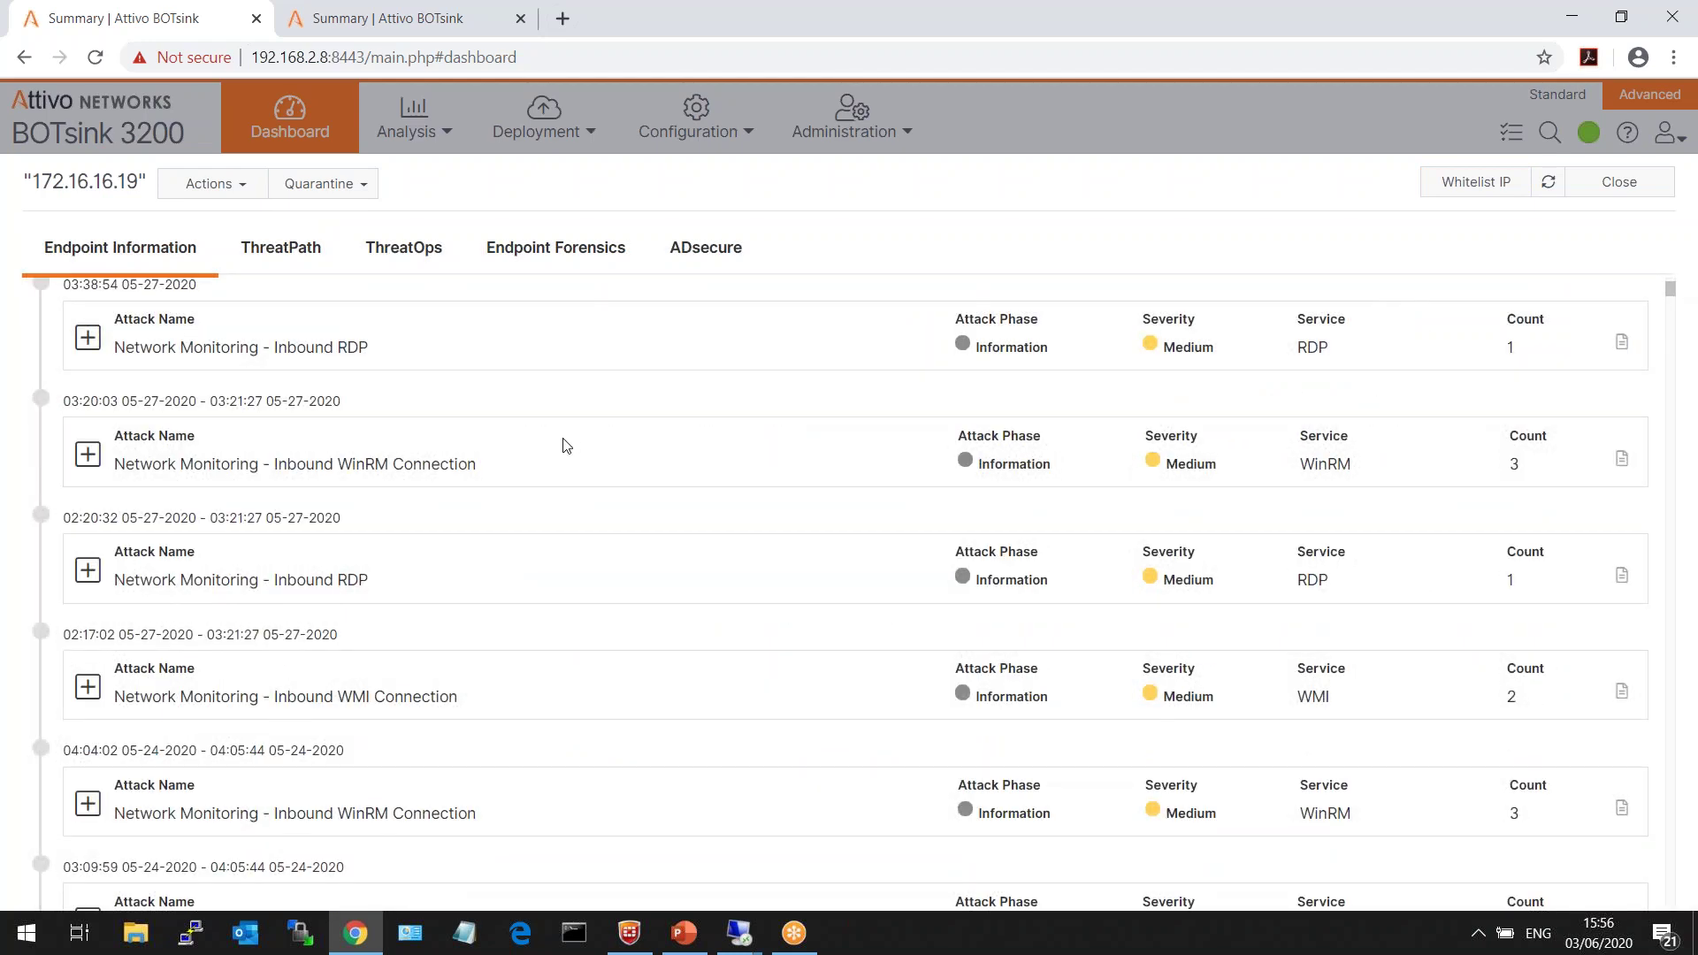
left_click(88, 337)
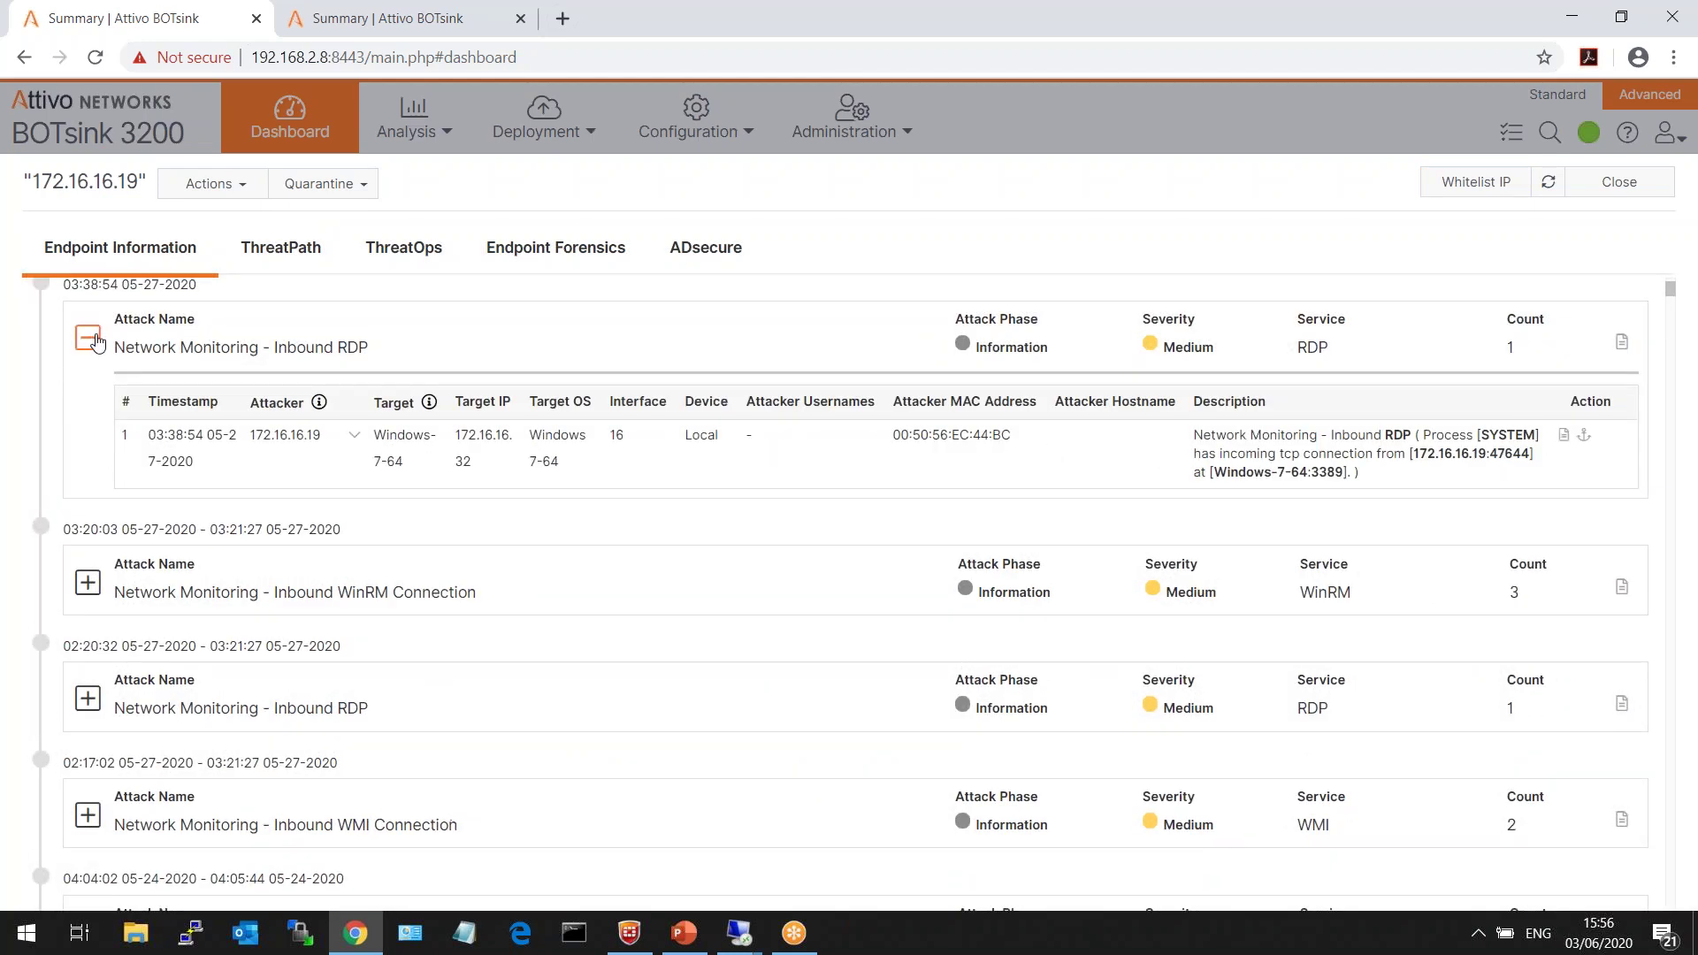
left_click_drag(116, 347, 399, 341)
left_click(399, 342)
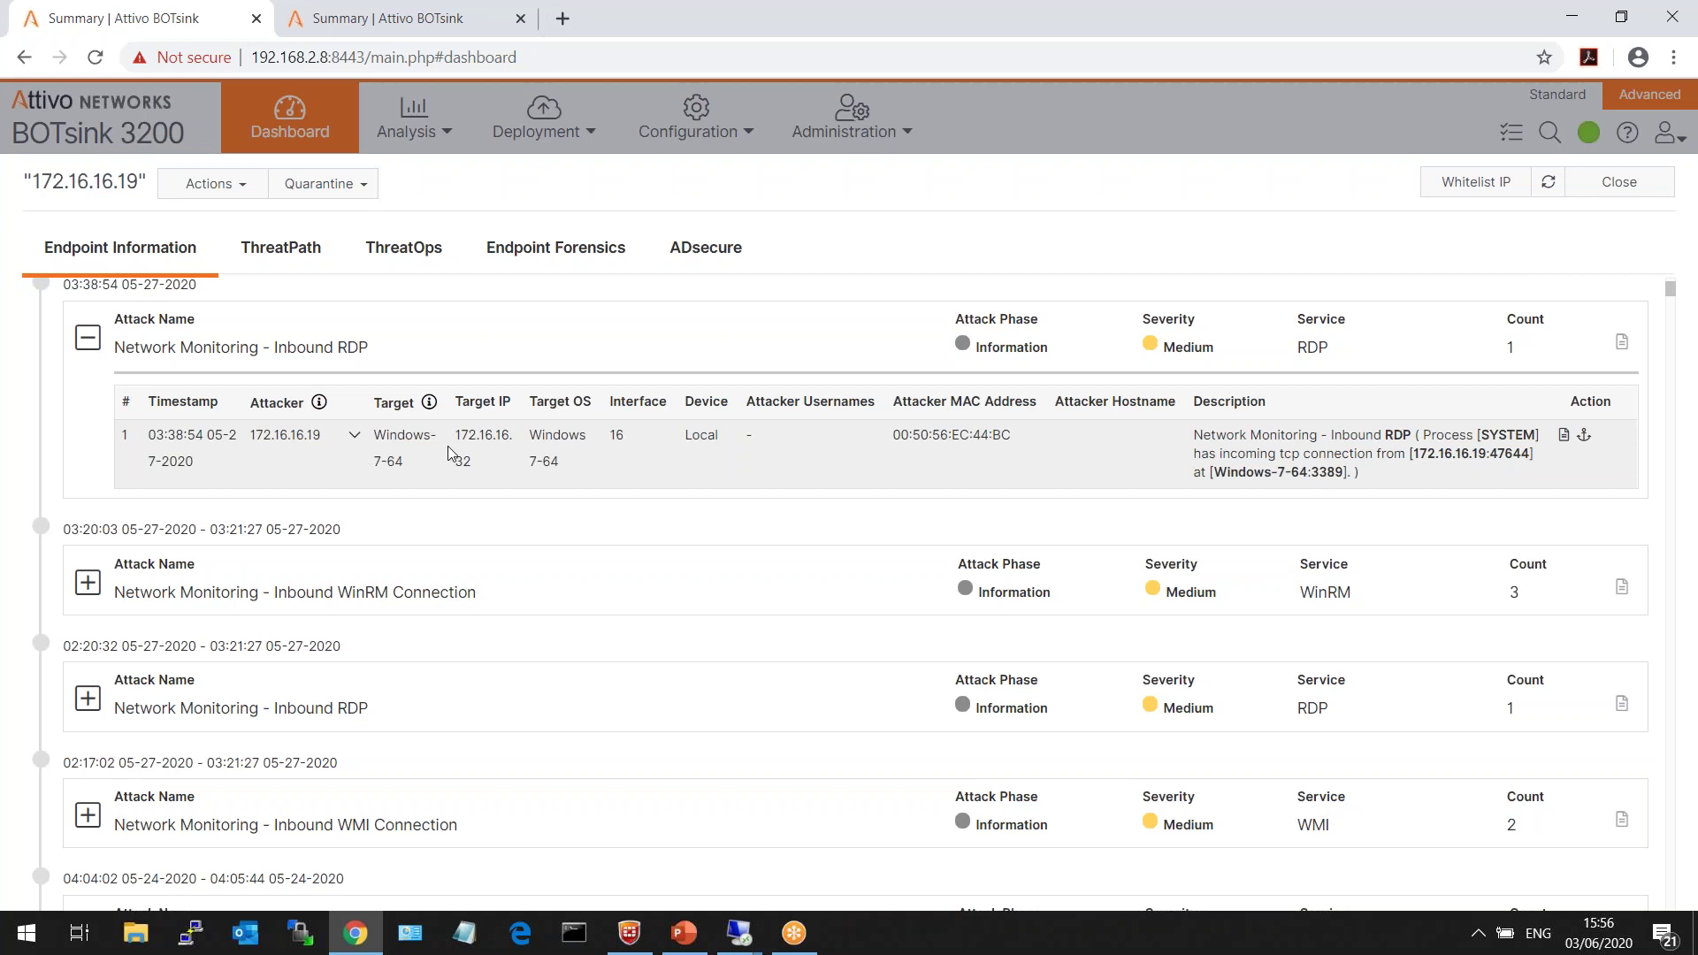
triple_click(534, 435)
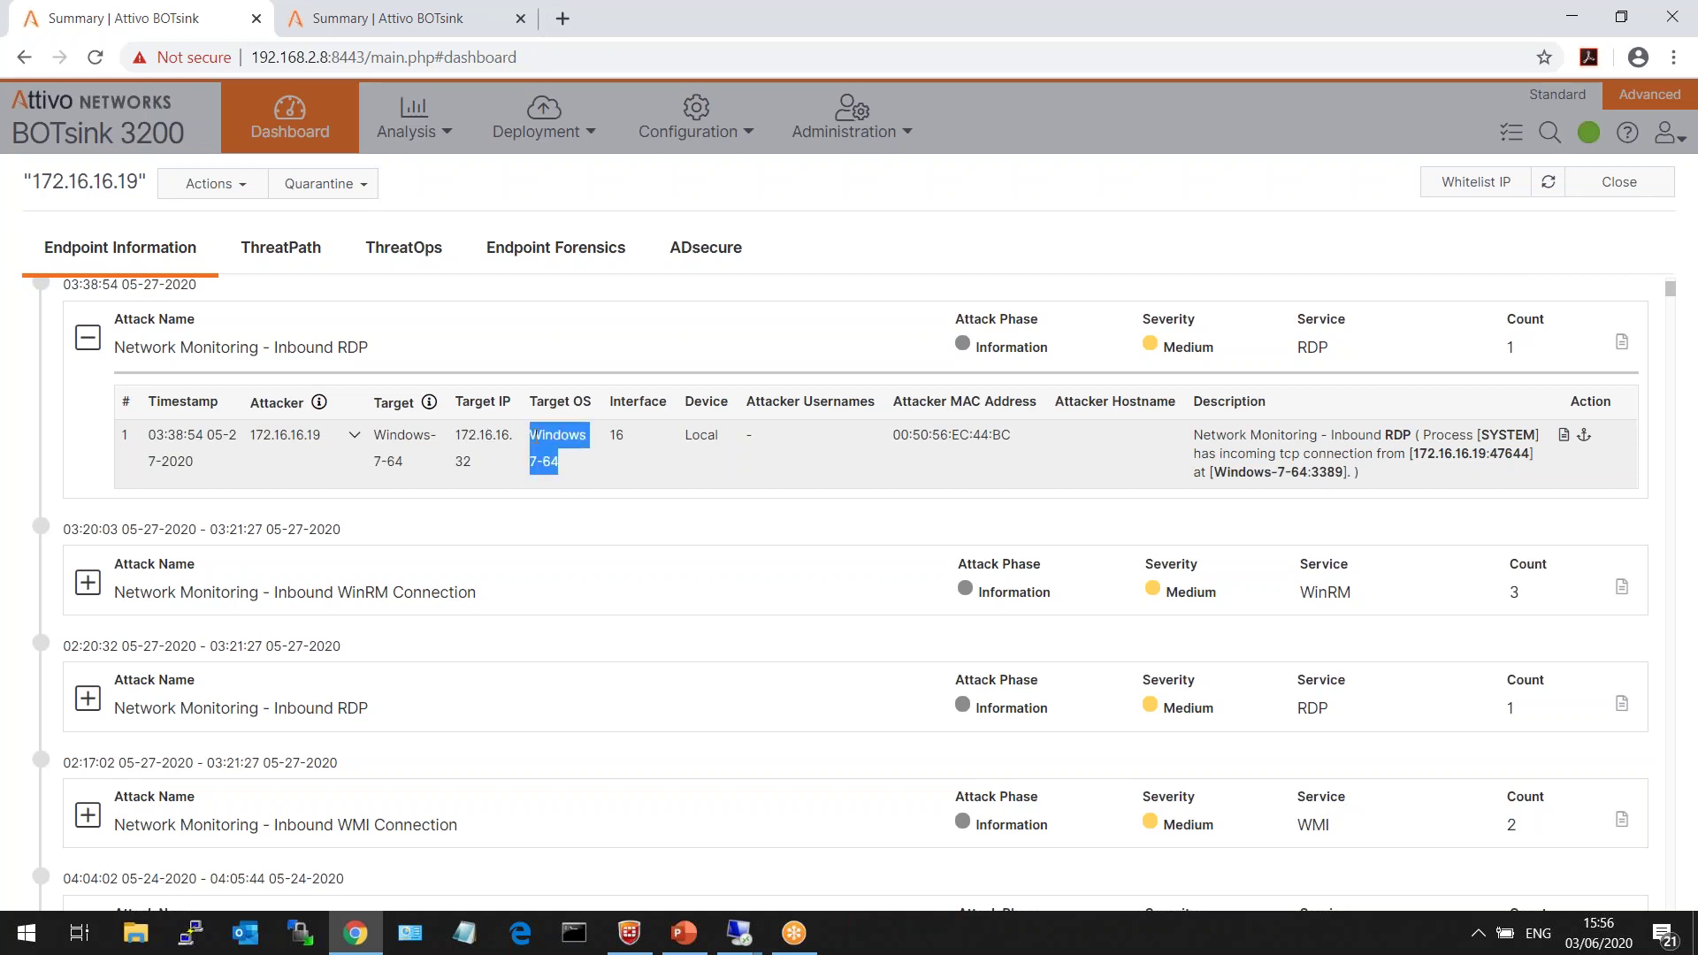
left_click(535, 436)
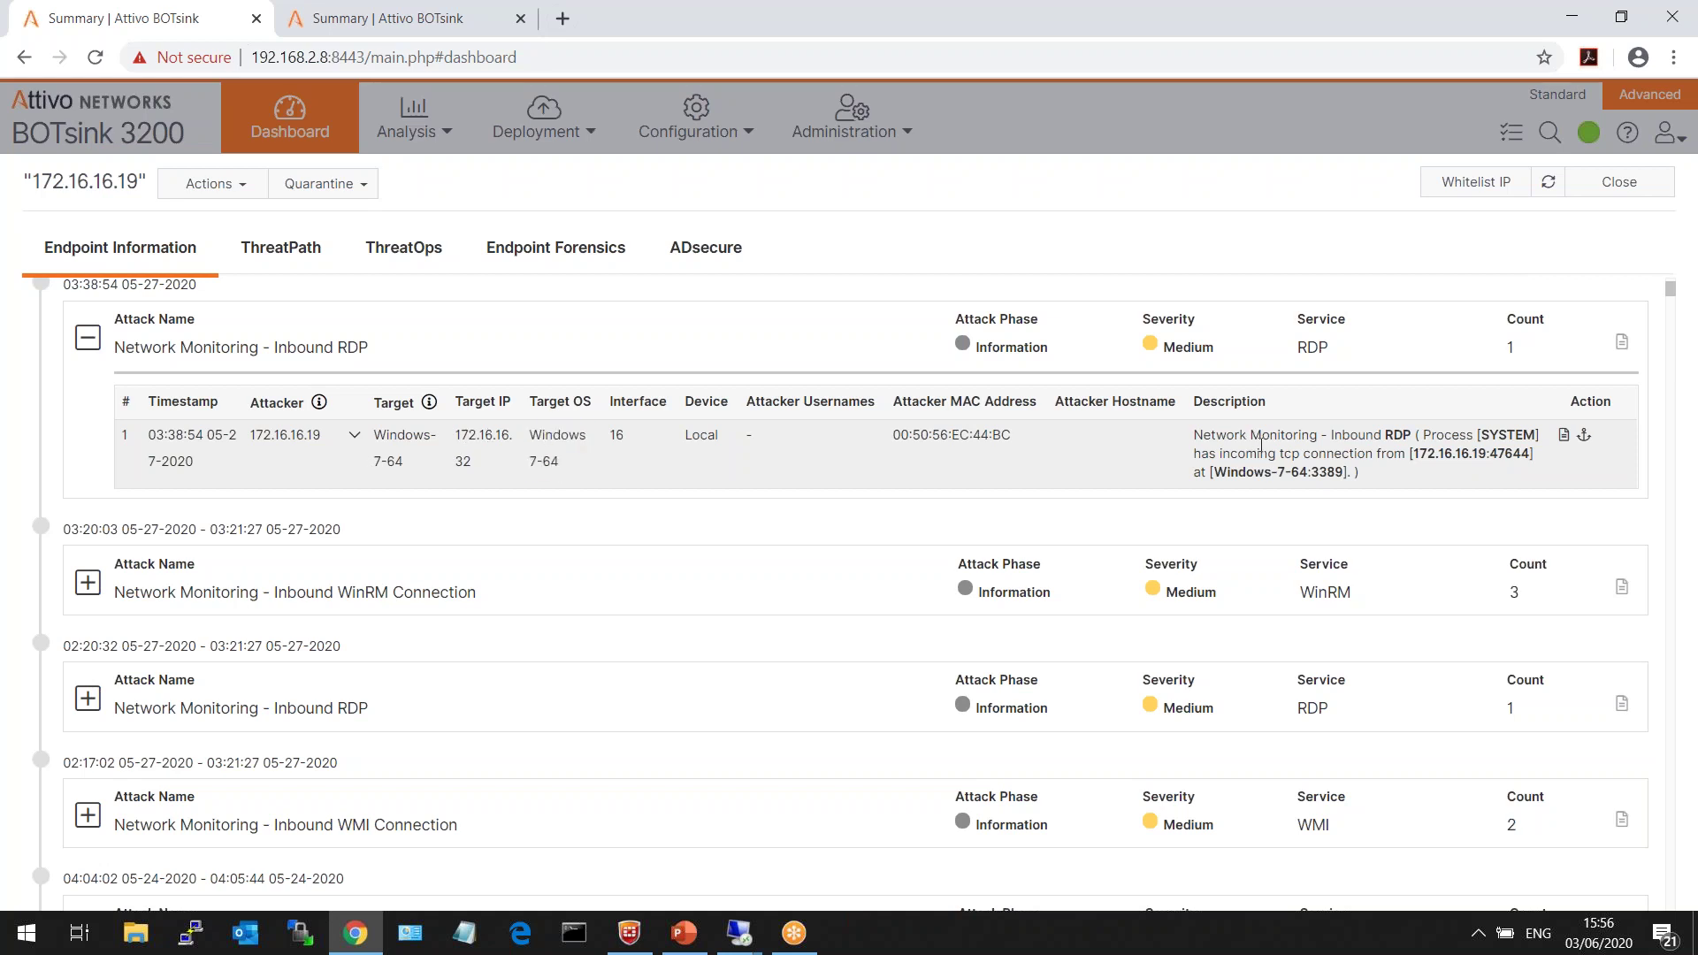
double_click(1327, 472)
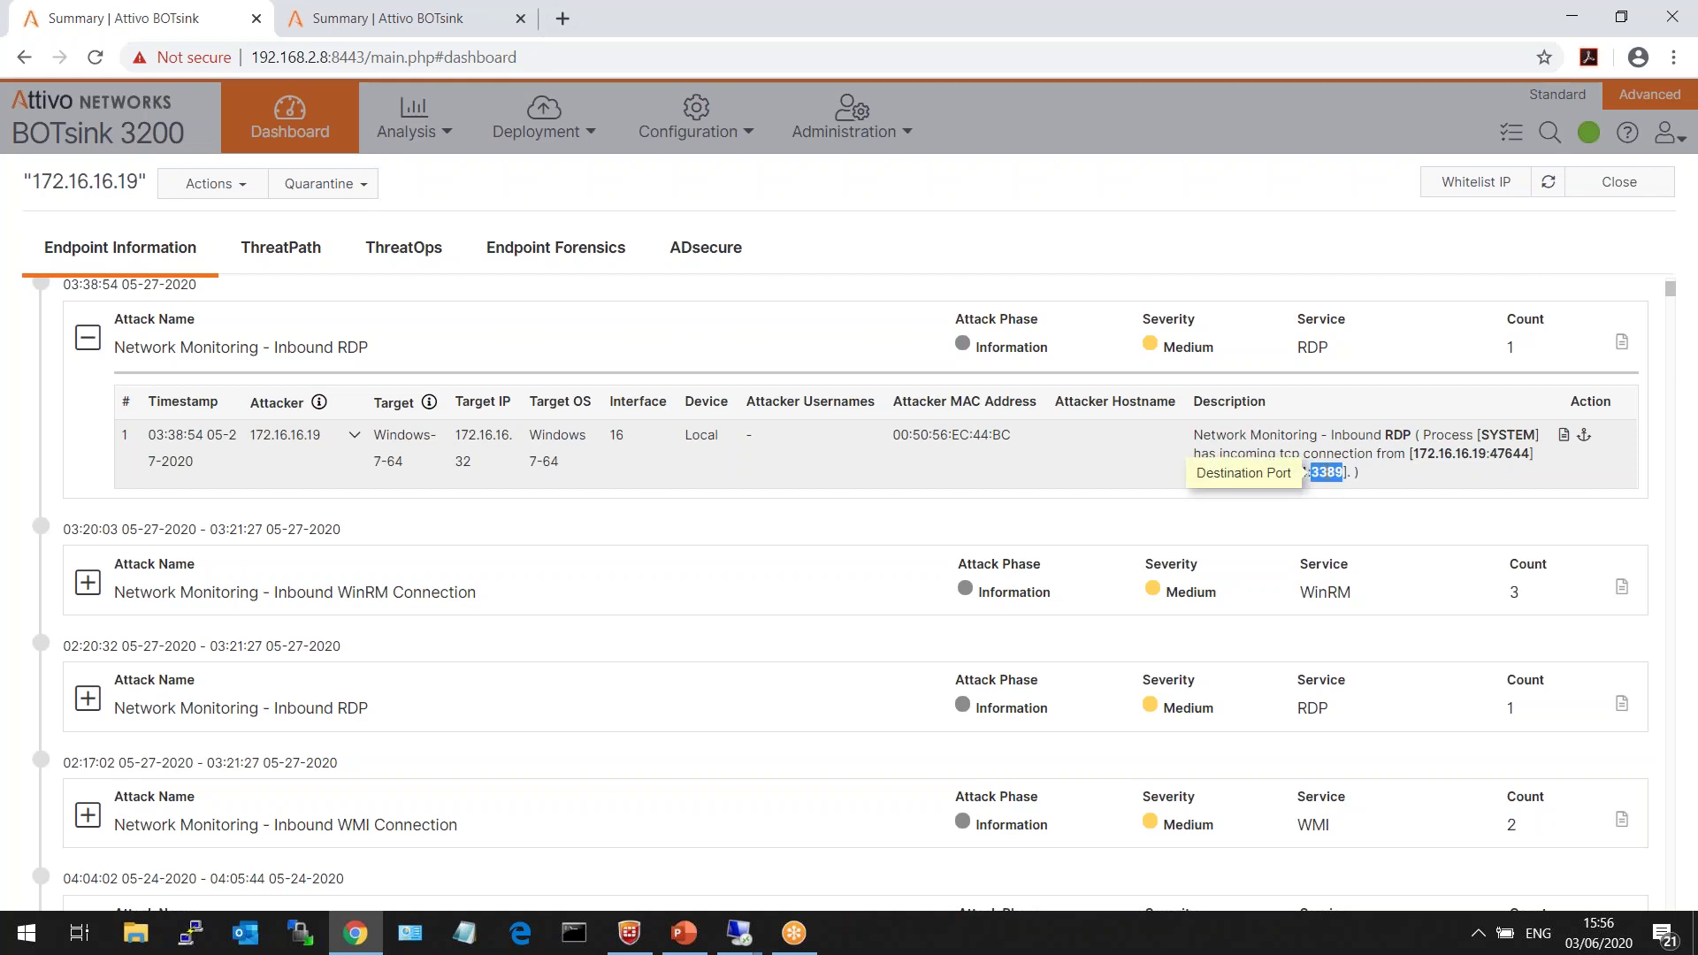
left_click(1155, 508)
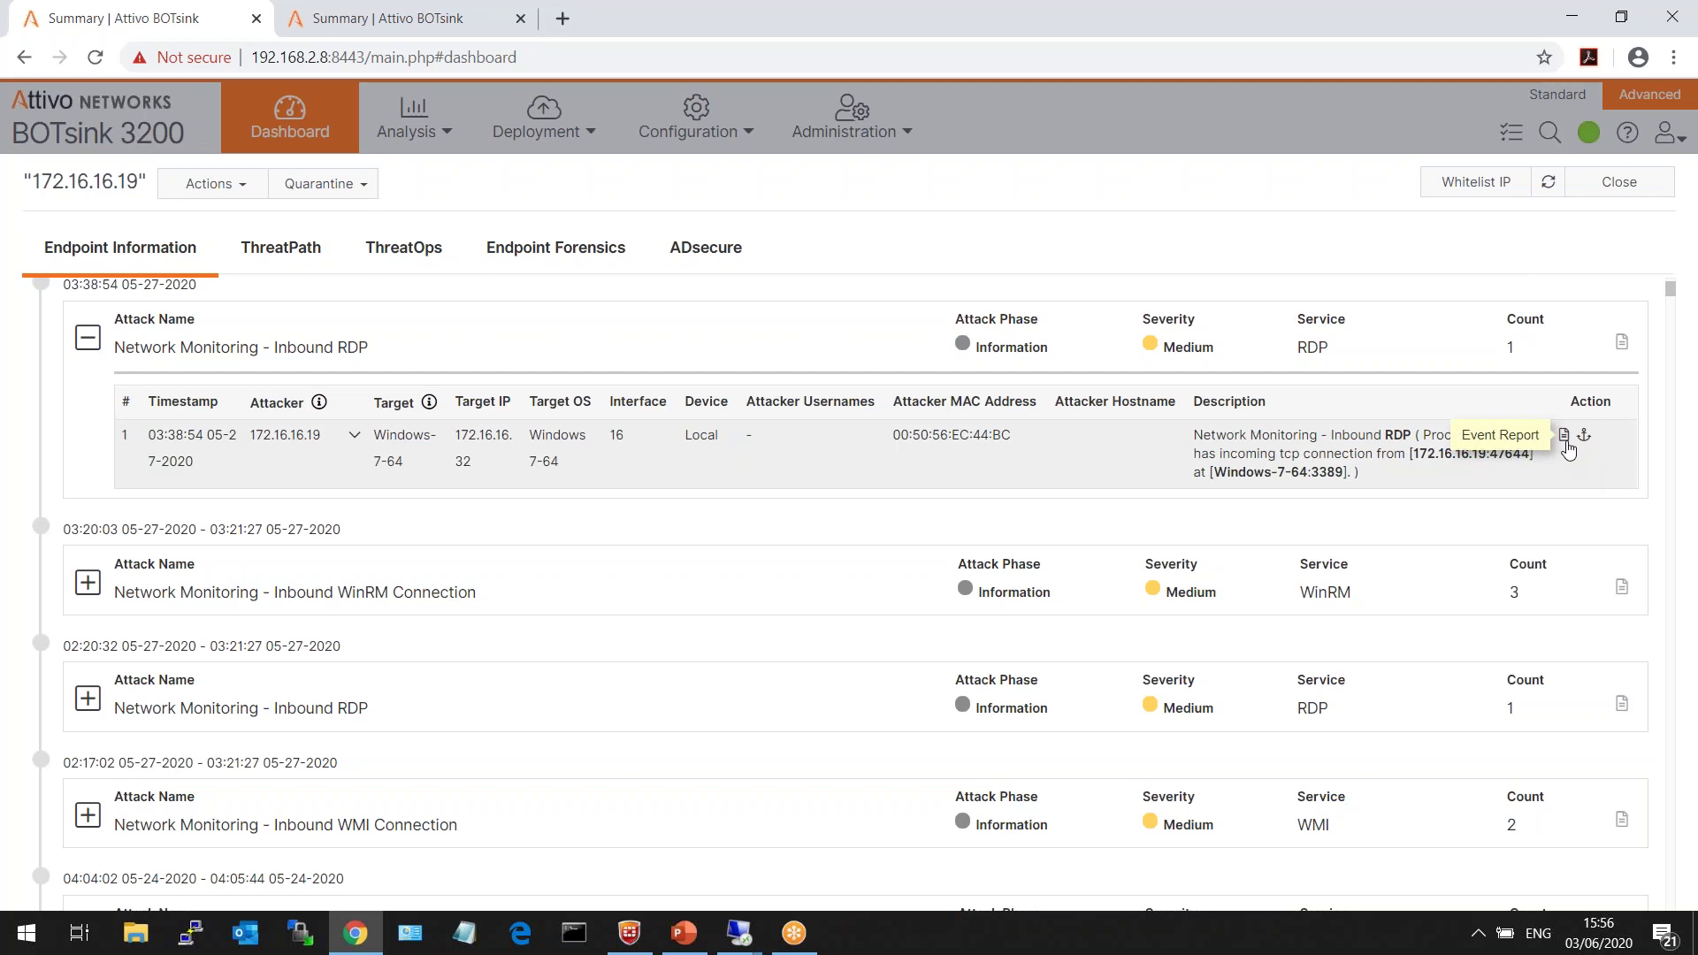
left_click(88, 337)
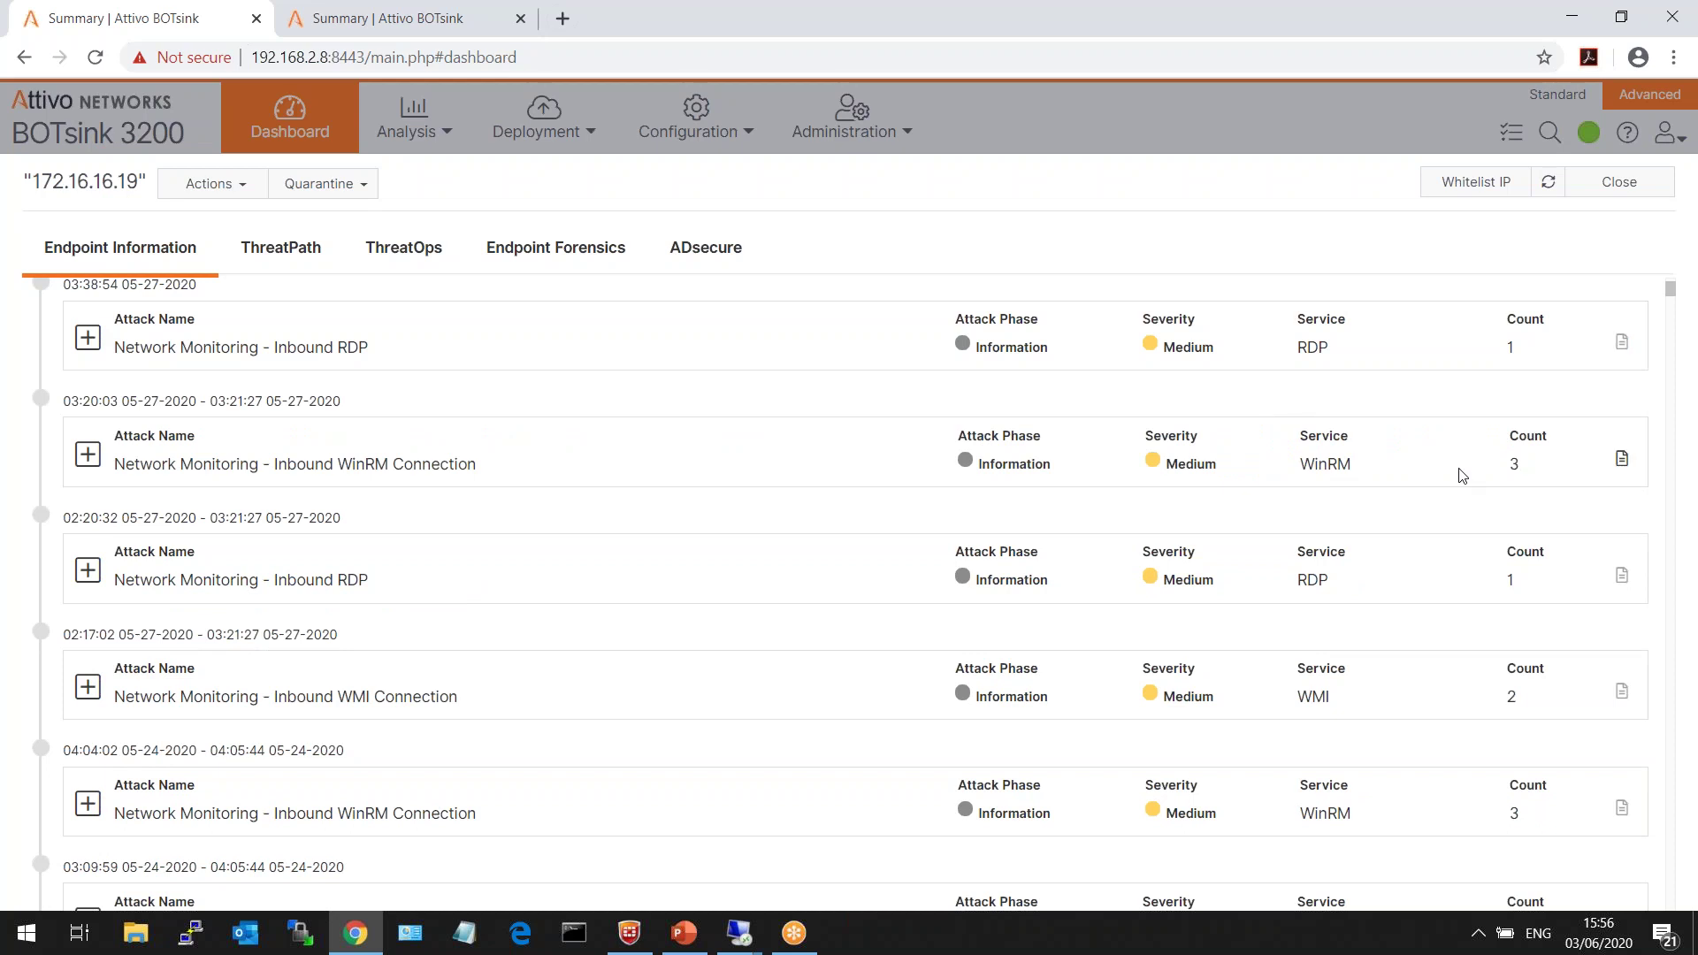
left_click_drag(1672, 289, 1671, 283)
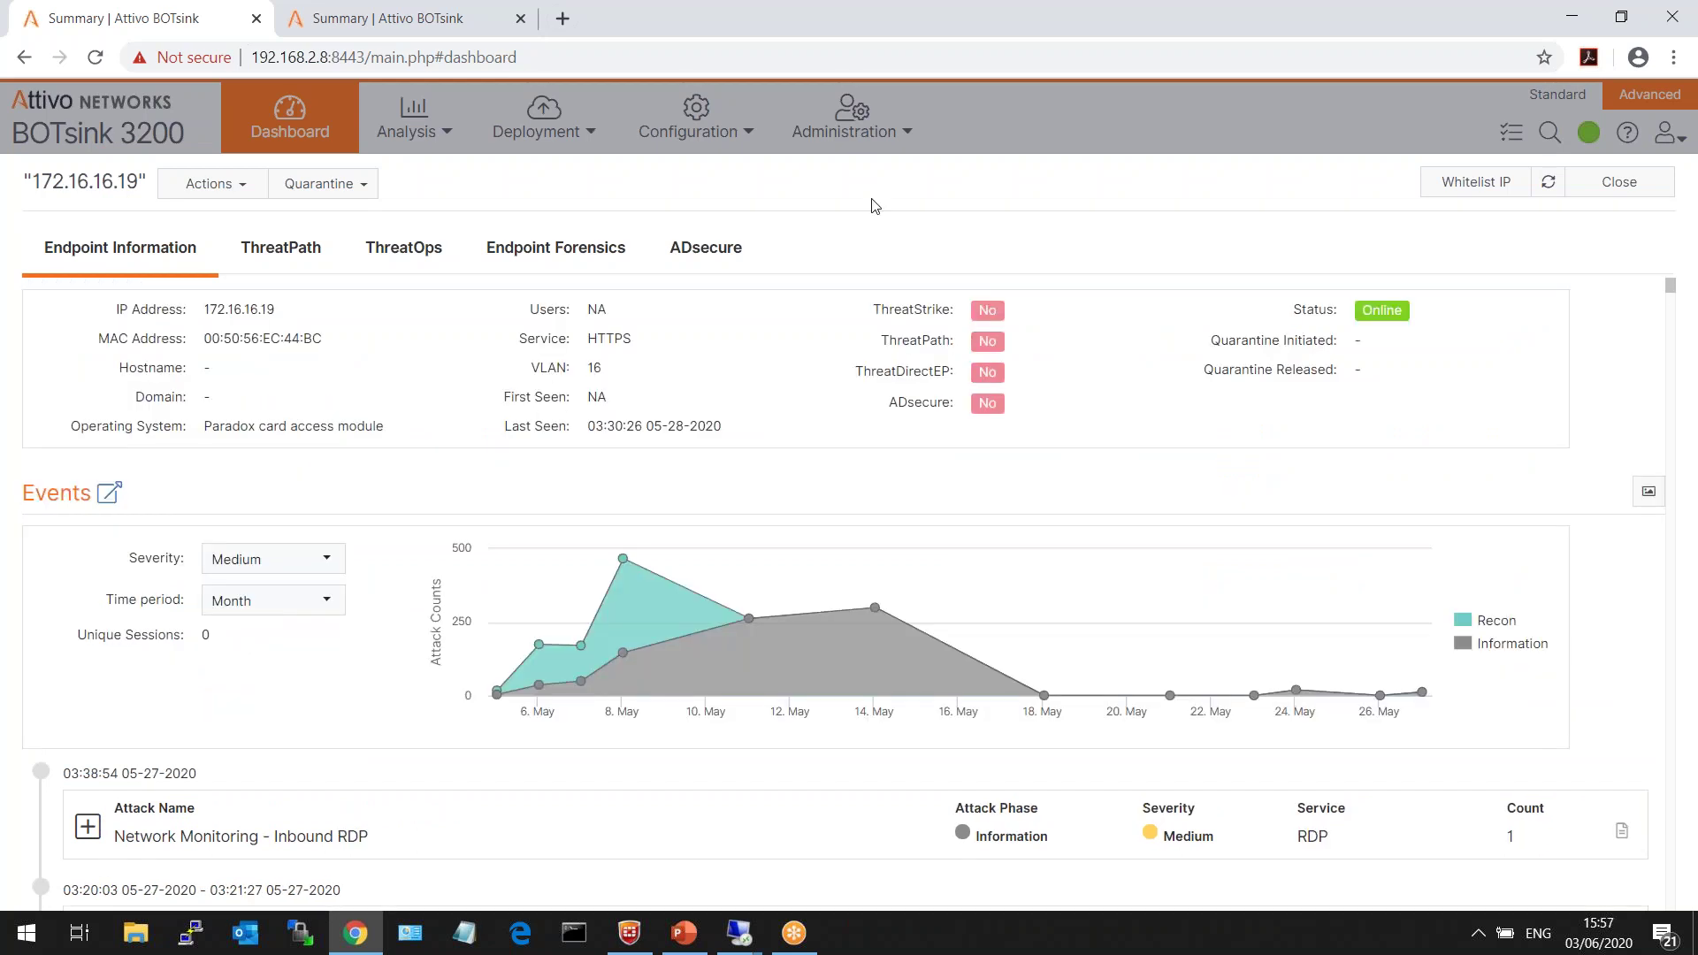
- Close the 172.16.16.19 endpoint page with the Close button at the top right
left_click(1602, 183)
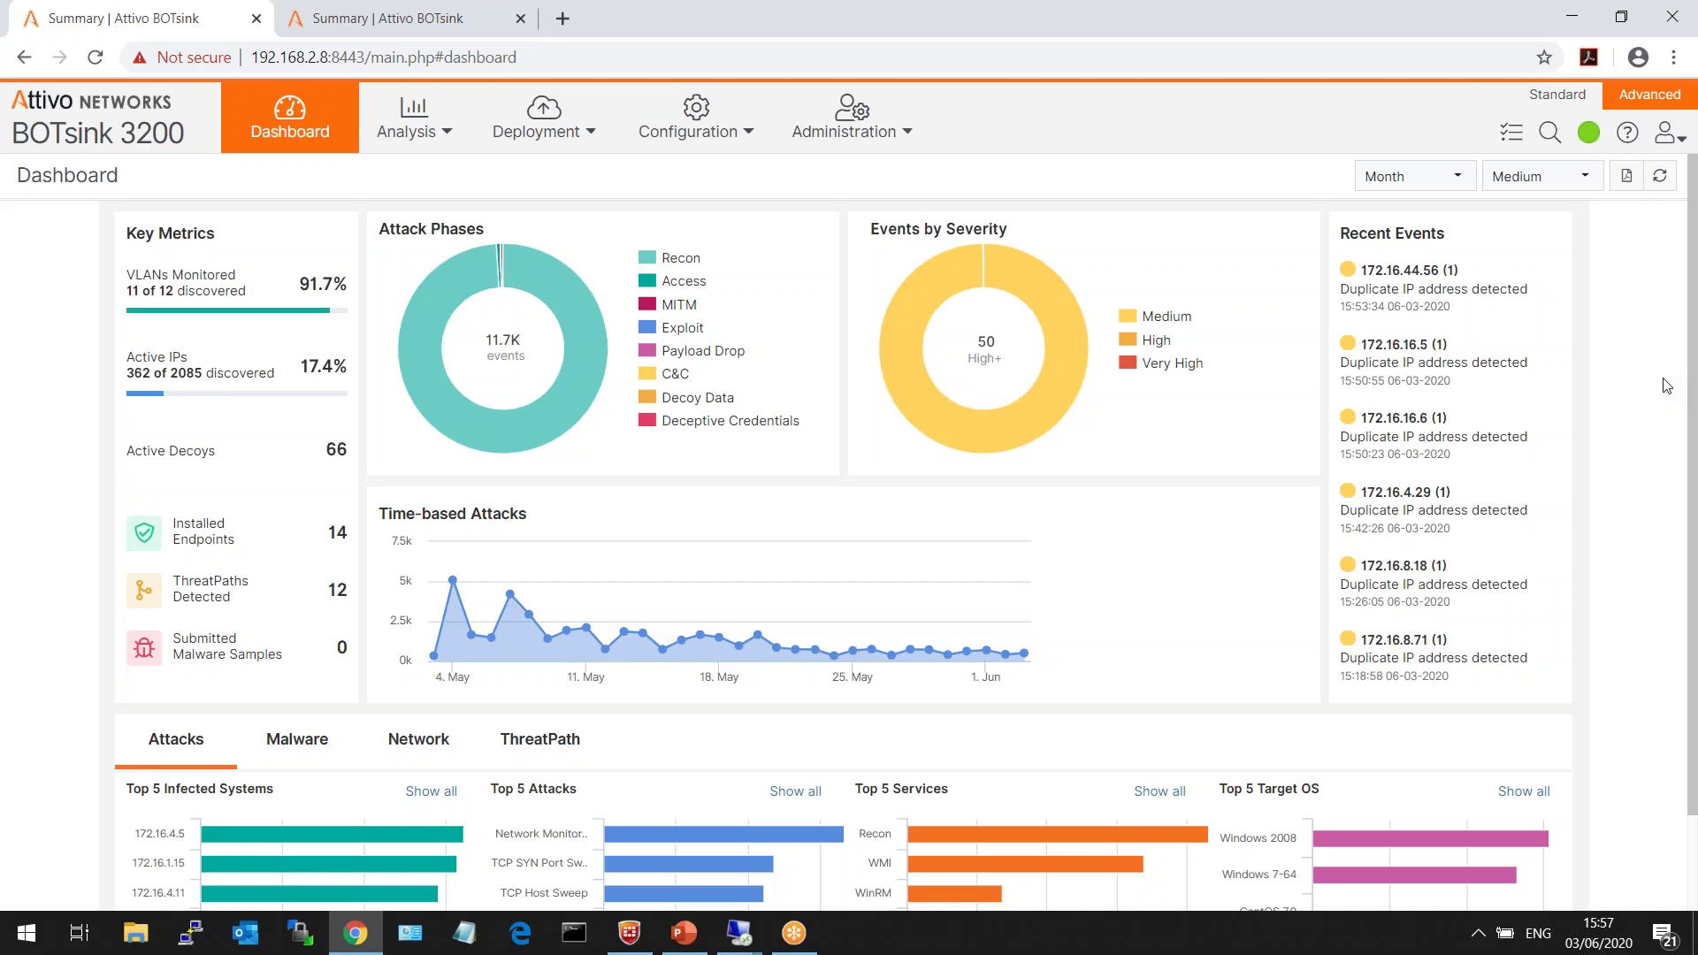
left_click(407, 133)
- Switch Analysis > Network to graph view and expand VLAN-40 to inspect its hosts
left_click(412, 304)
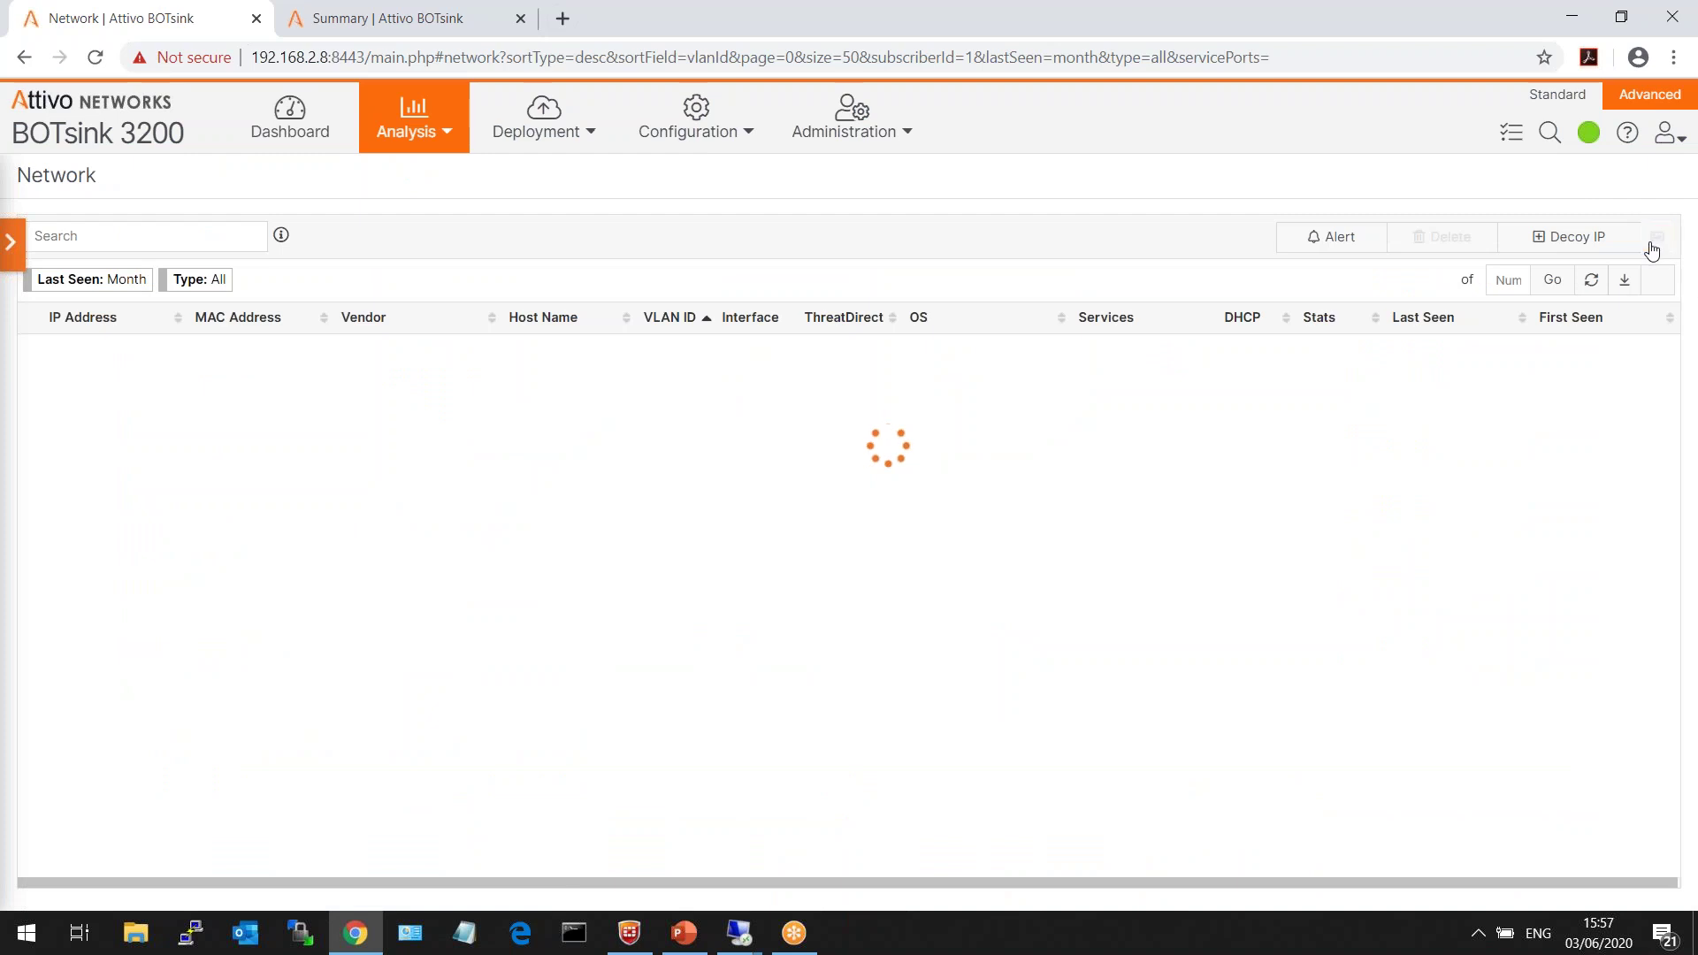
left_click(1654, 238)
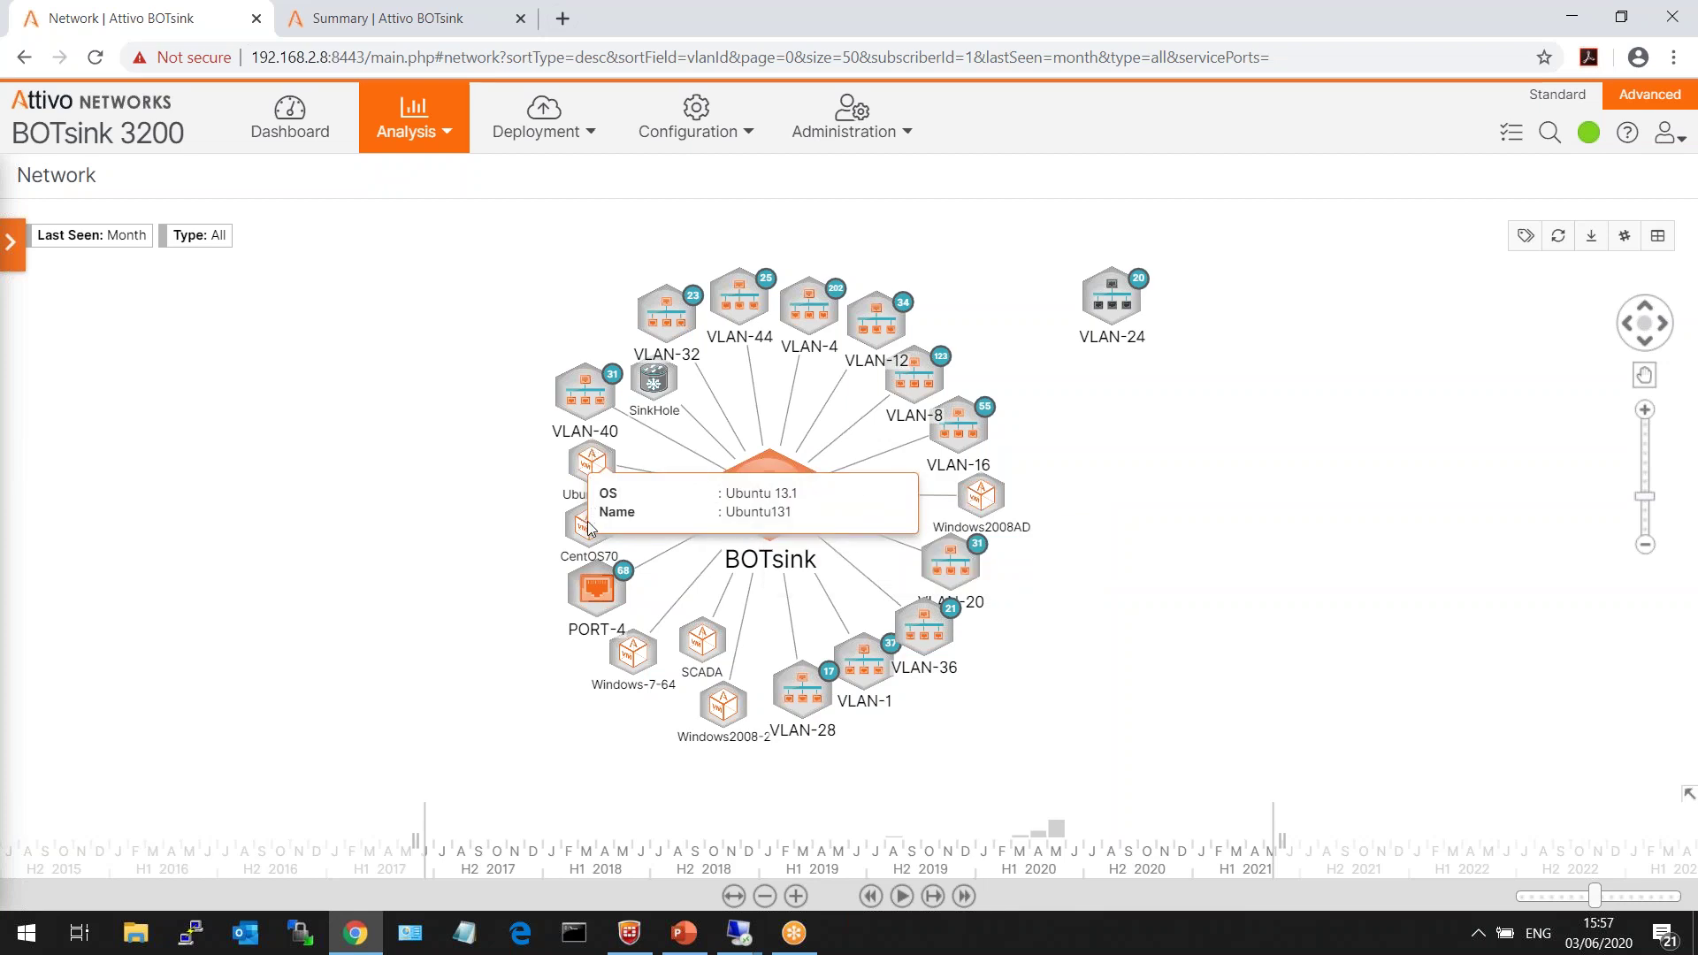
left_click(584, 389)
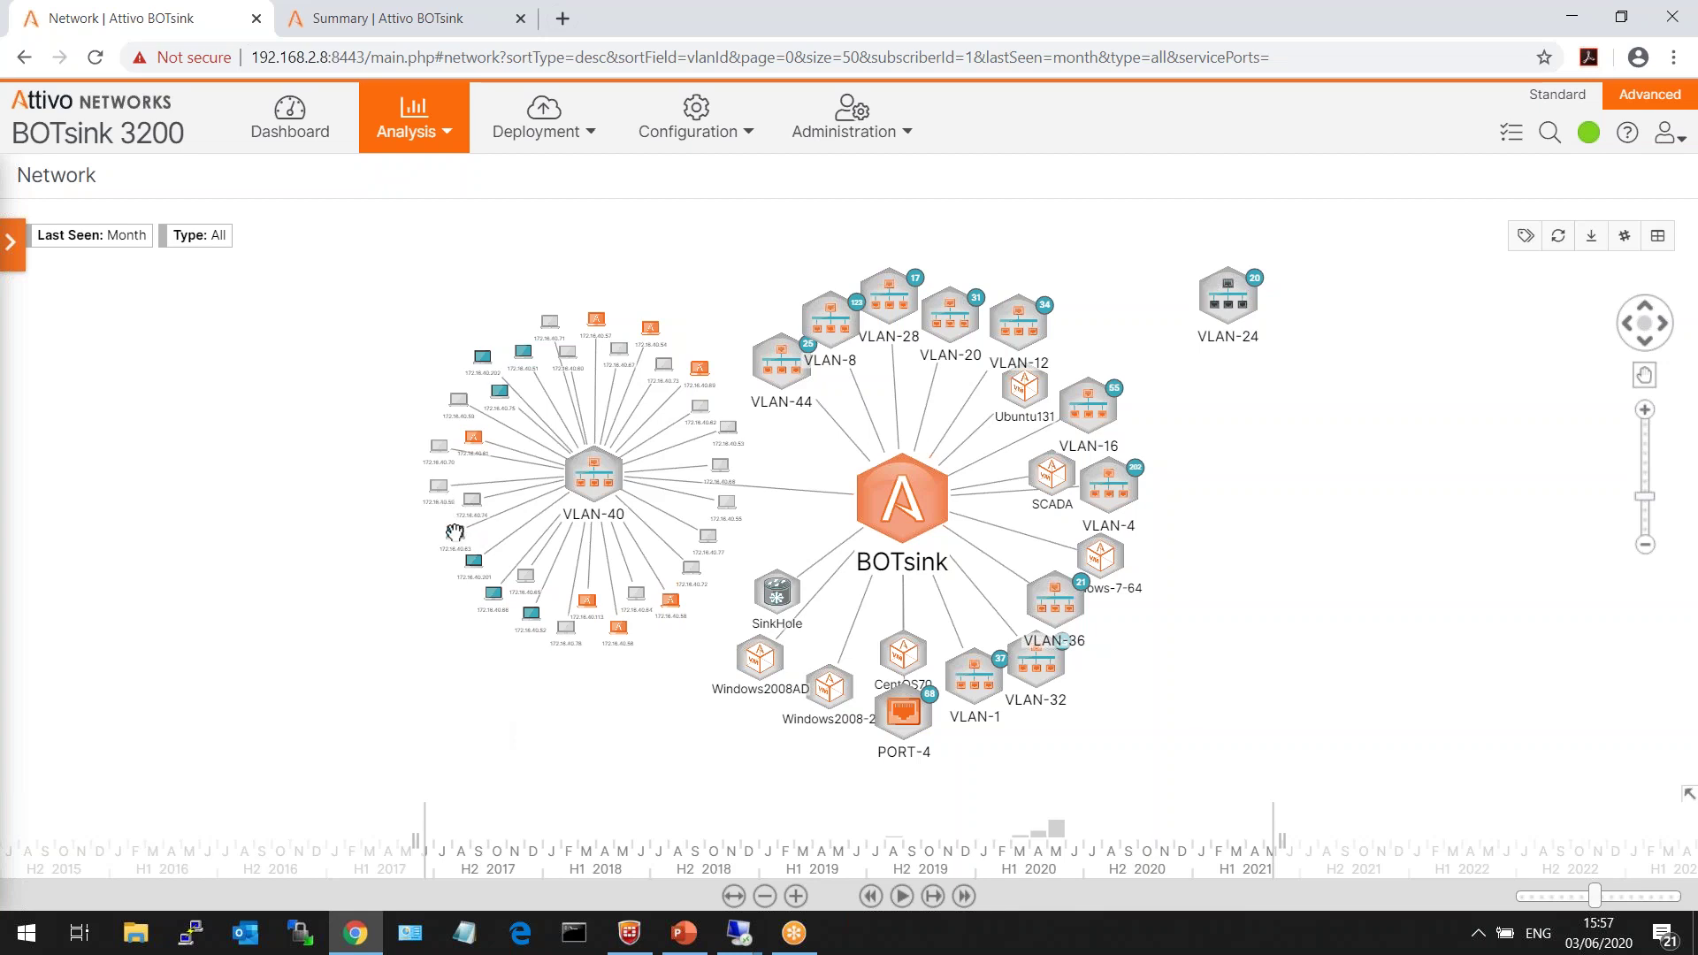
mouse_move(455, 531)
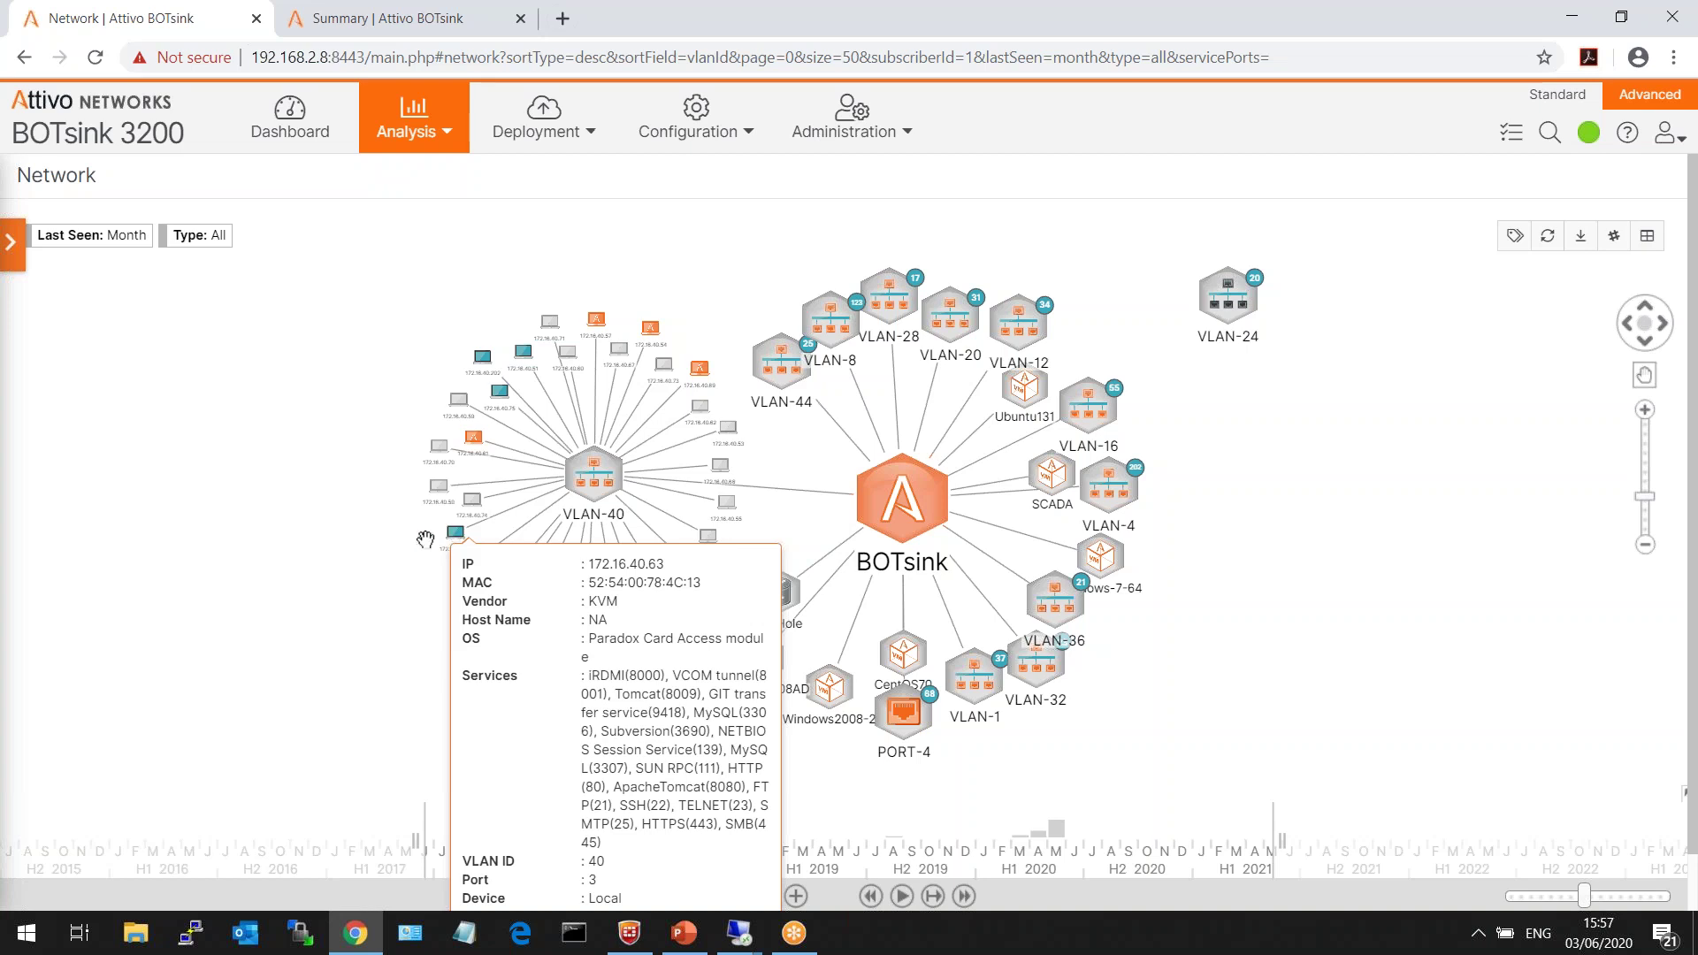
mouse_move(439, 449)
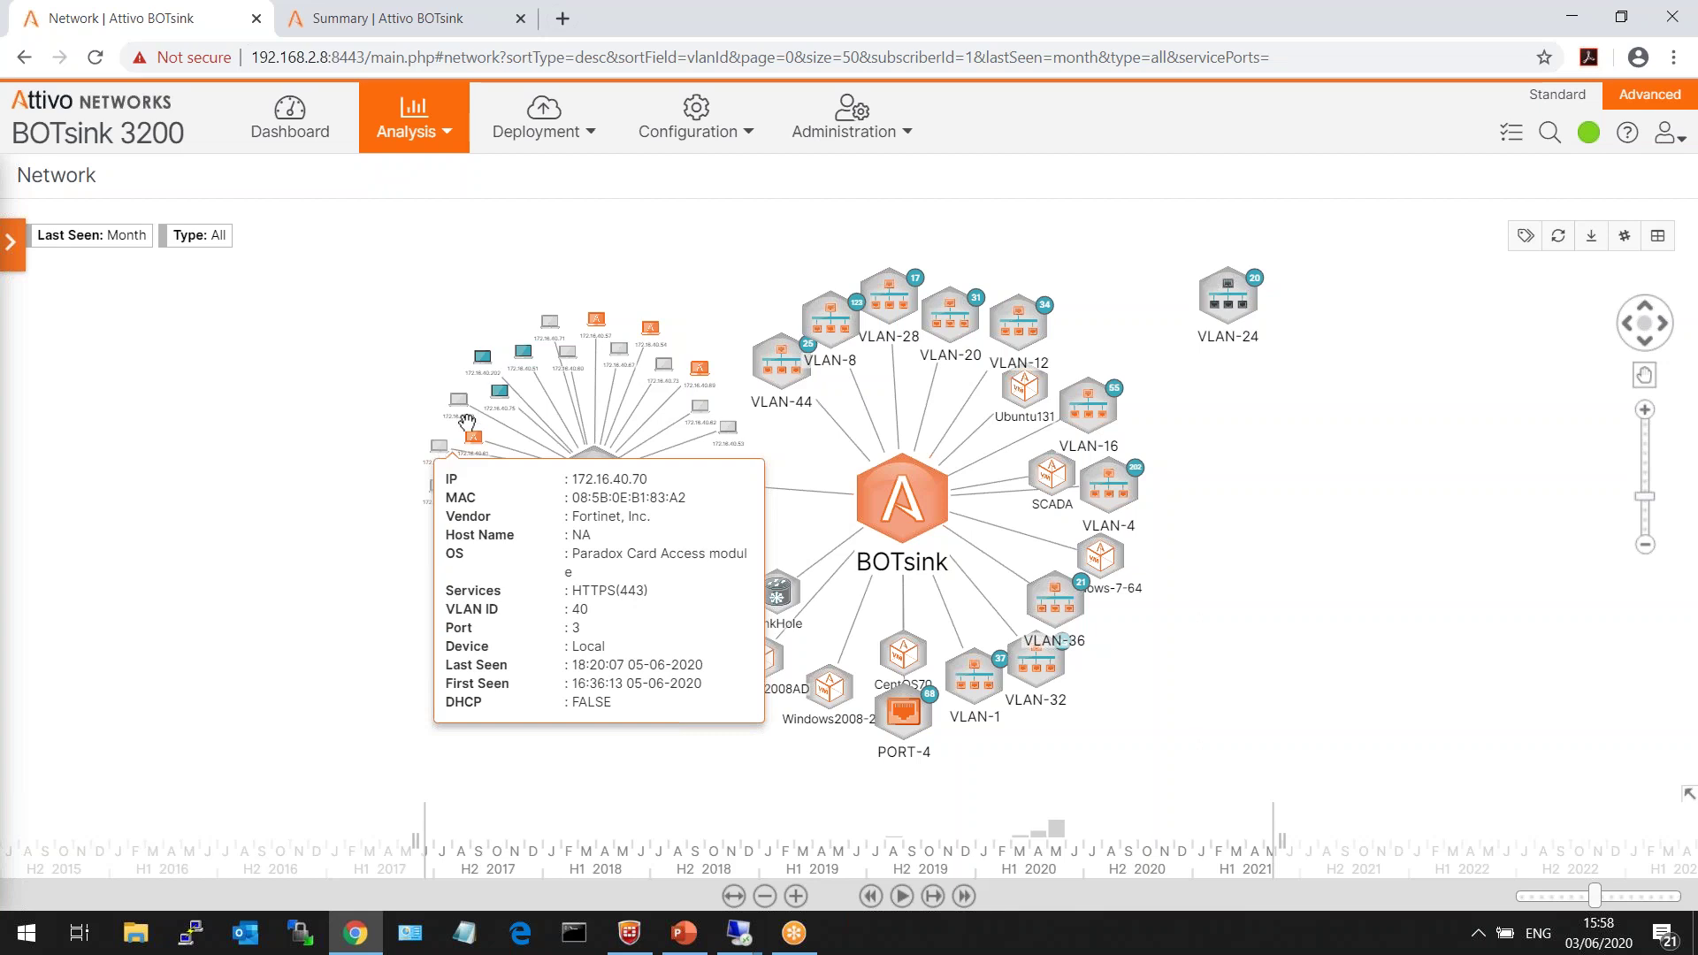
mouse_move(597, 320)
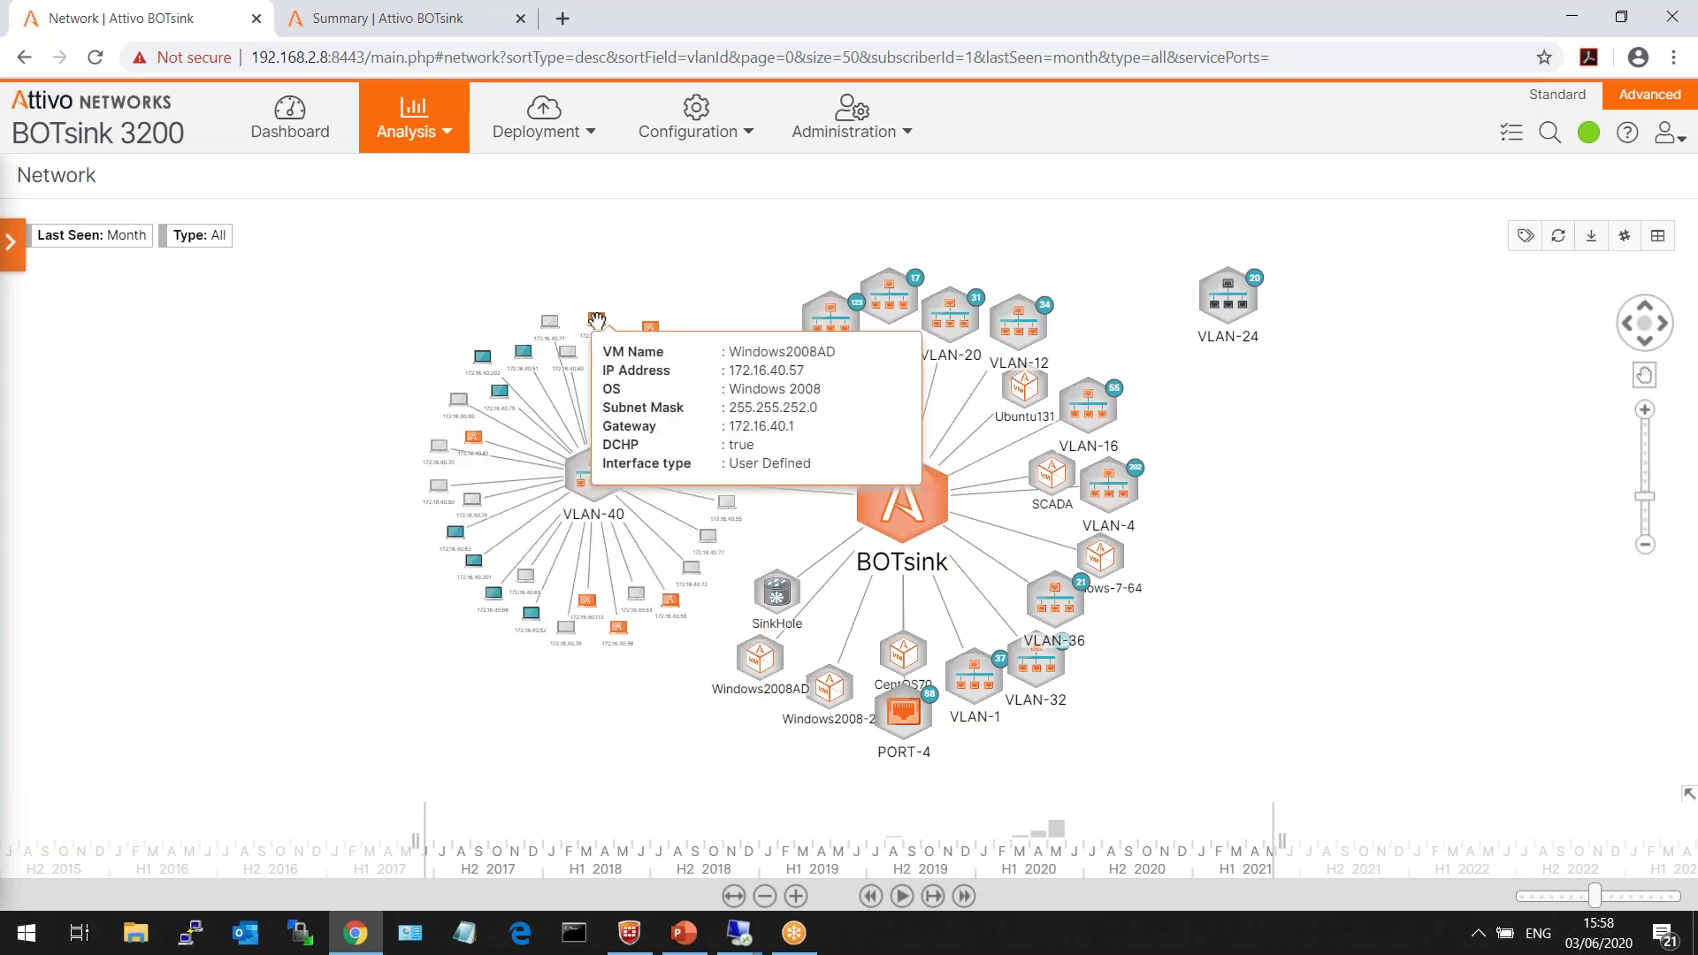
- Collapse all graph nodes to VLAN level and filter the network map by vendor Hewlett Packard
right_click(146, 452)
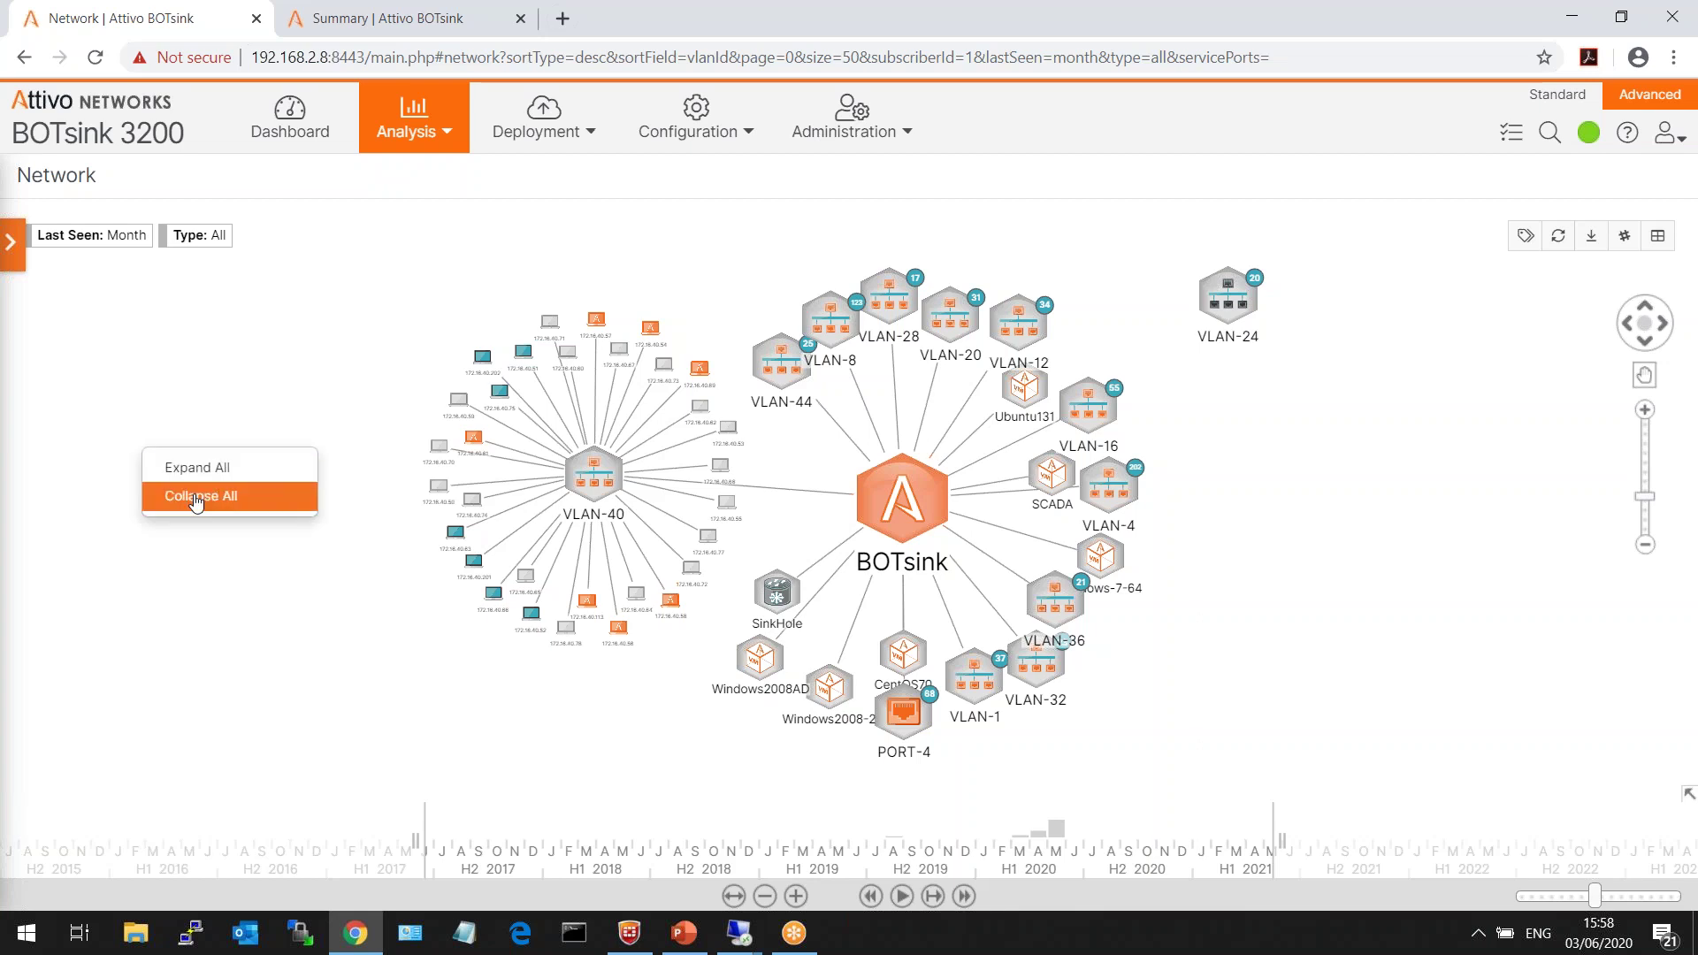
left_click(208, 495)
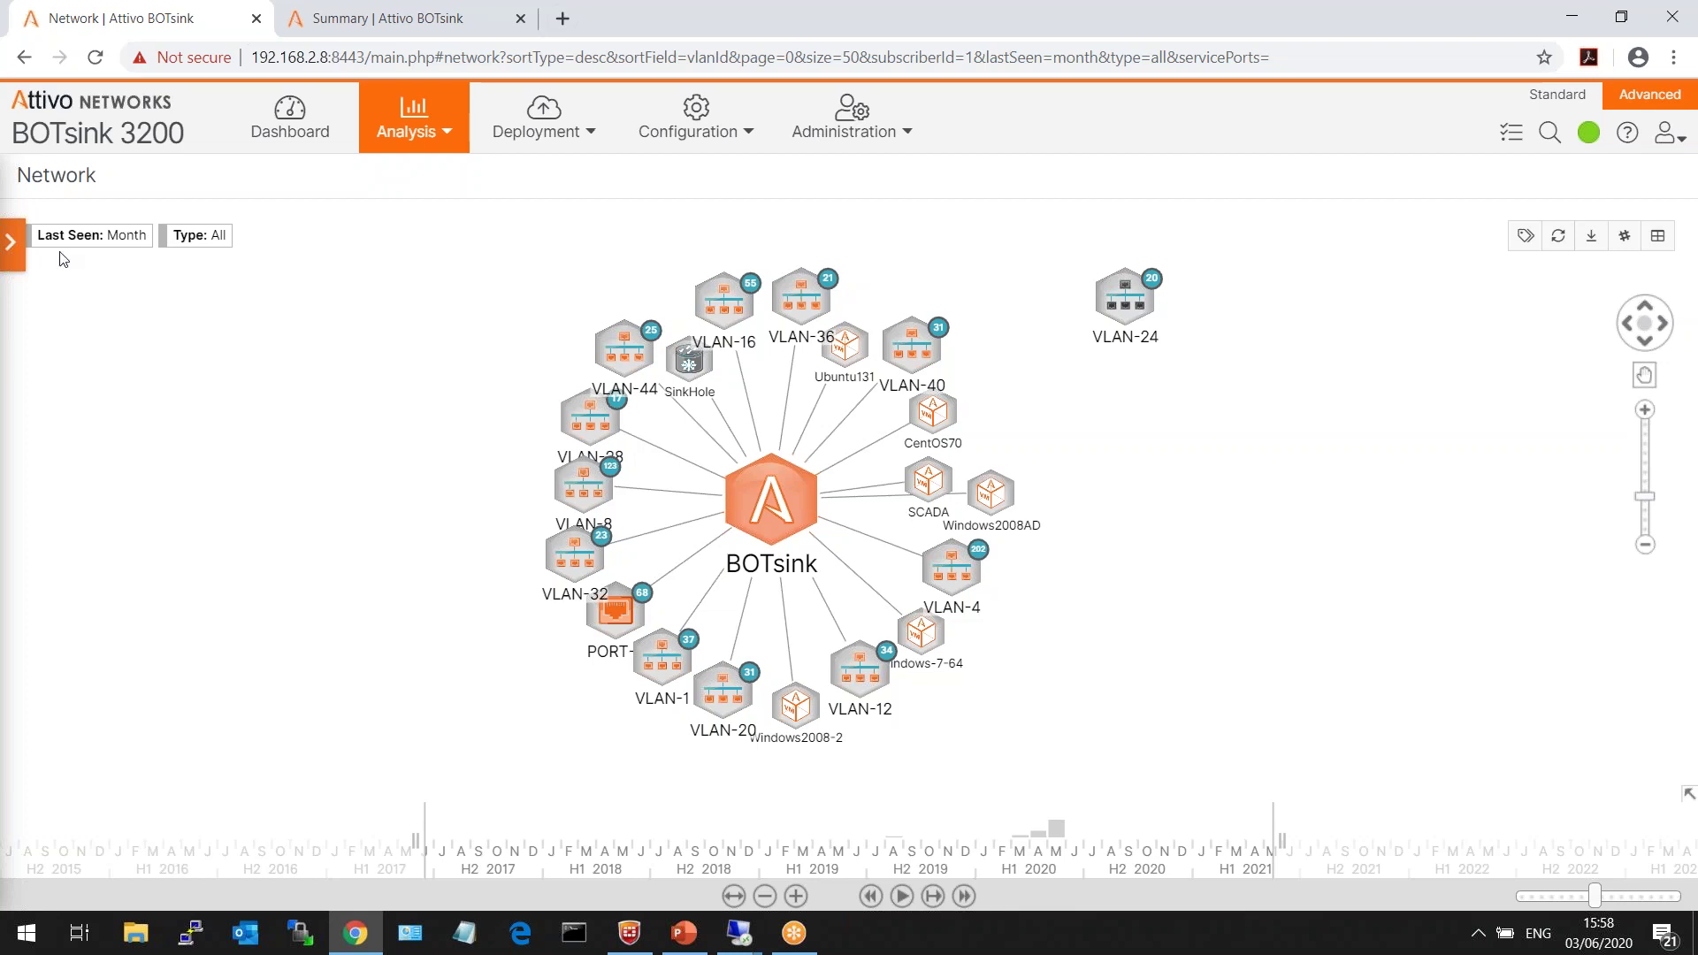
left_click(10, 241)
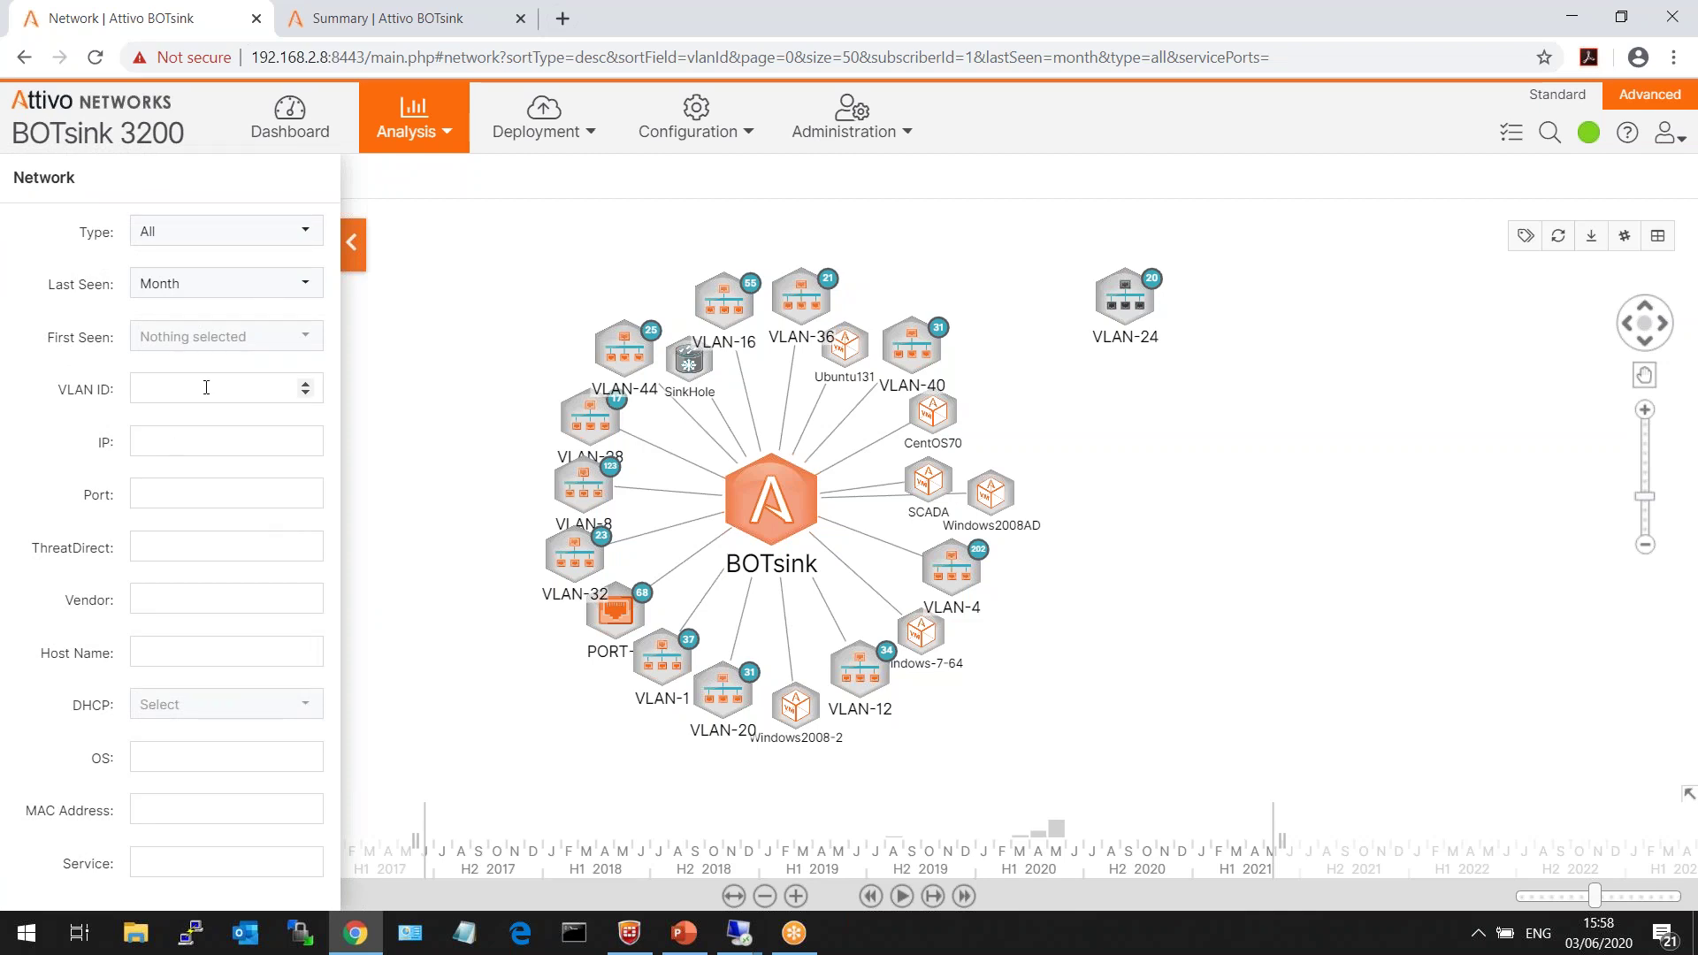
left_click(227, 600)
type("hewl")
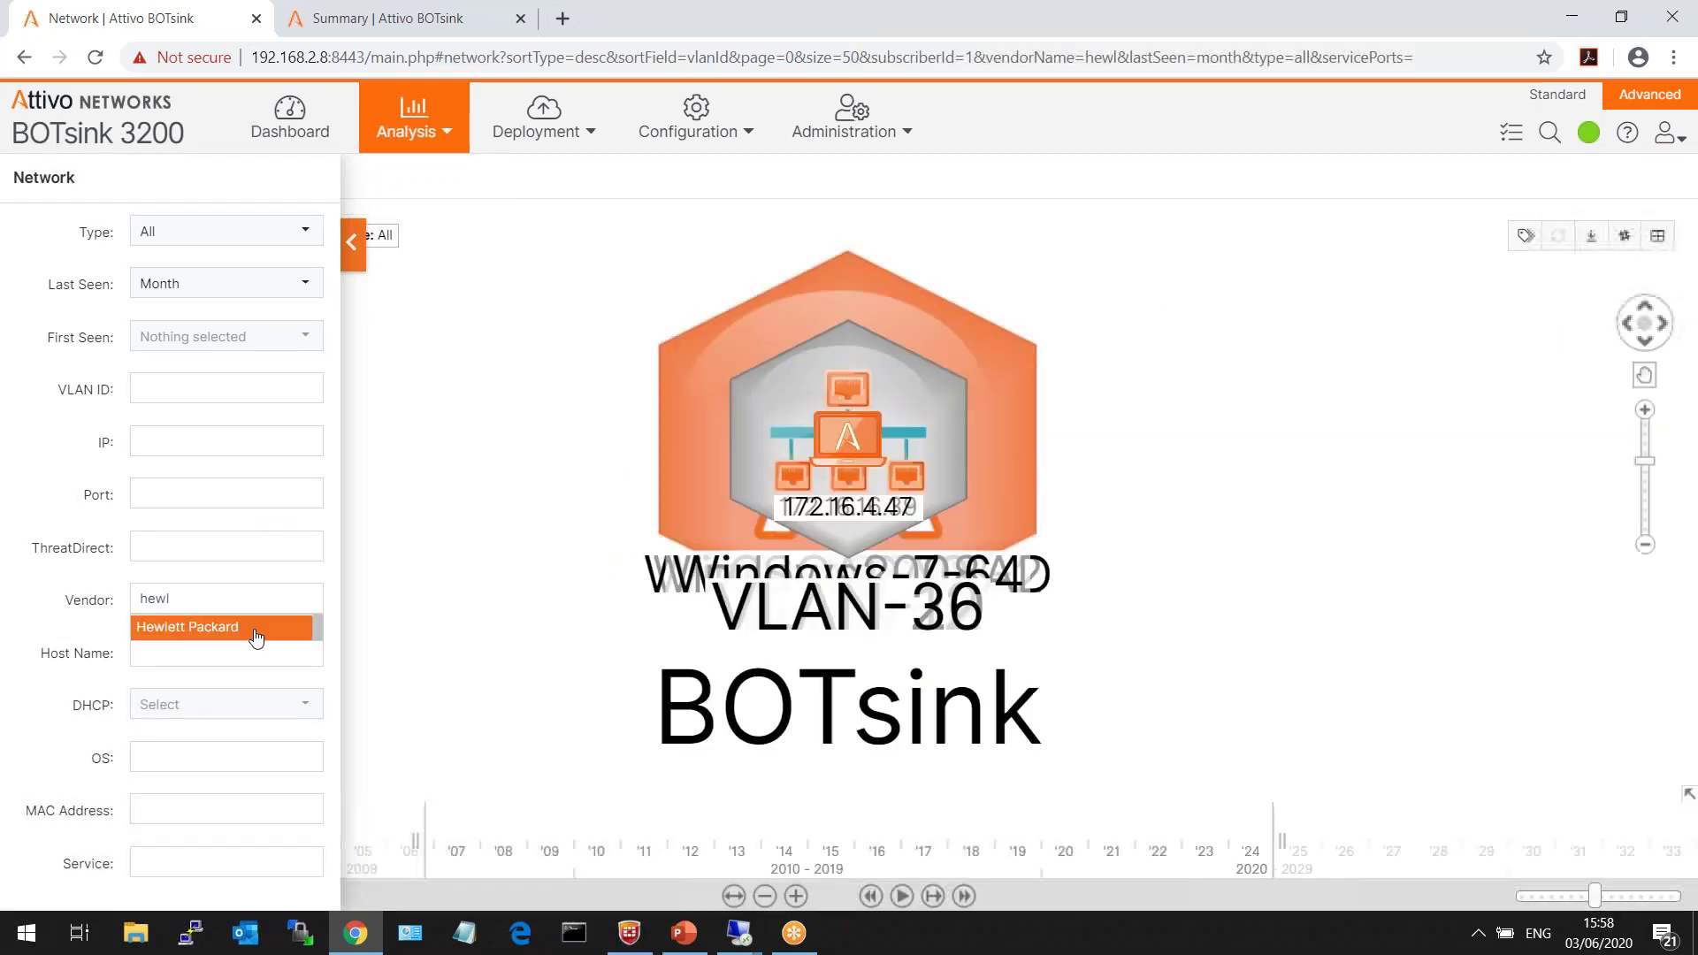
left_click(255, 627)
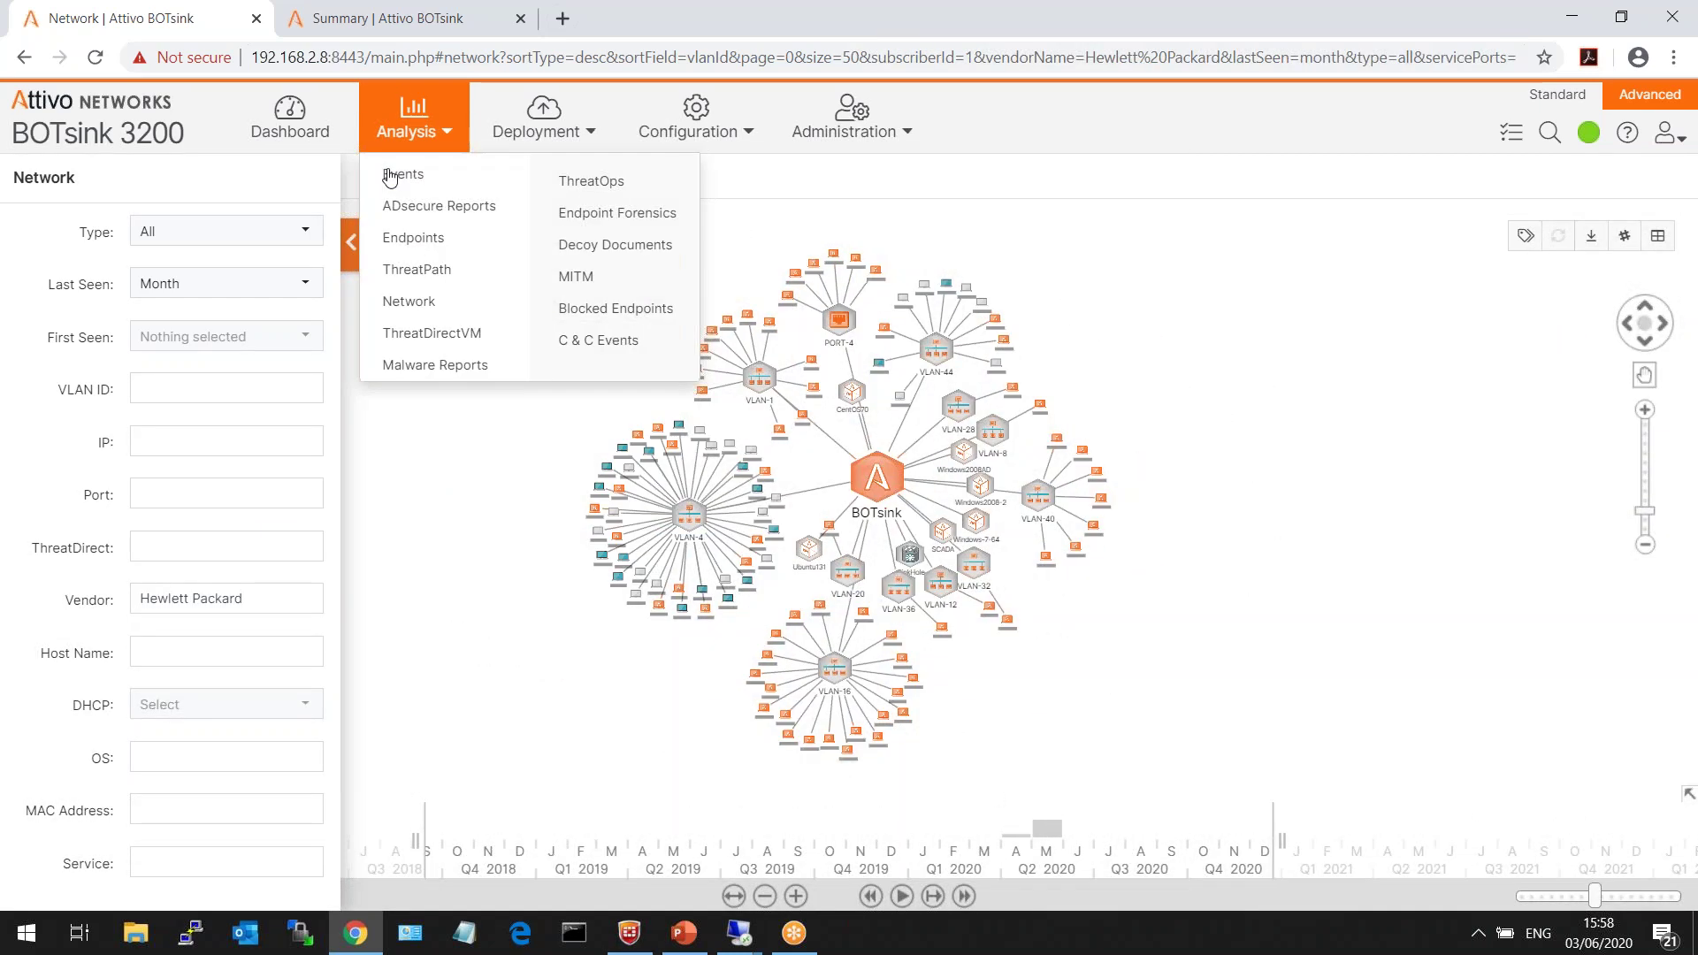
left_click(348, 240)
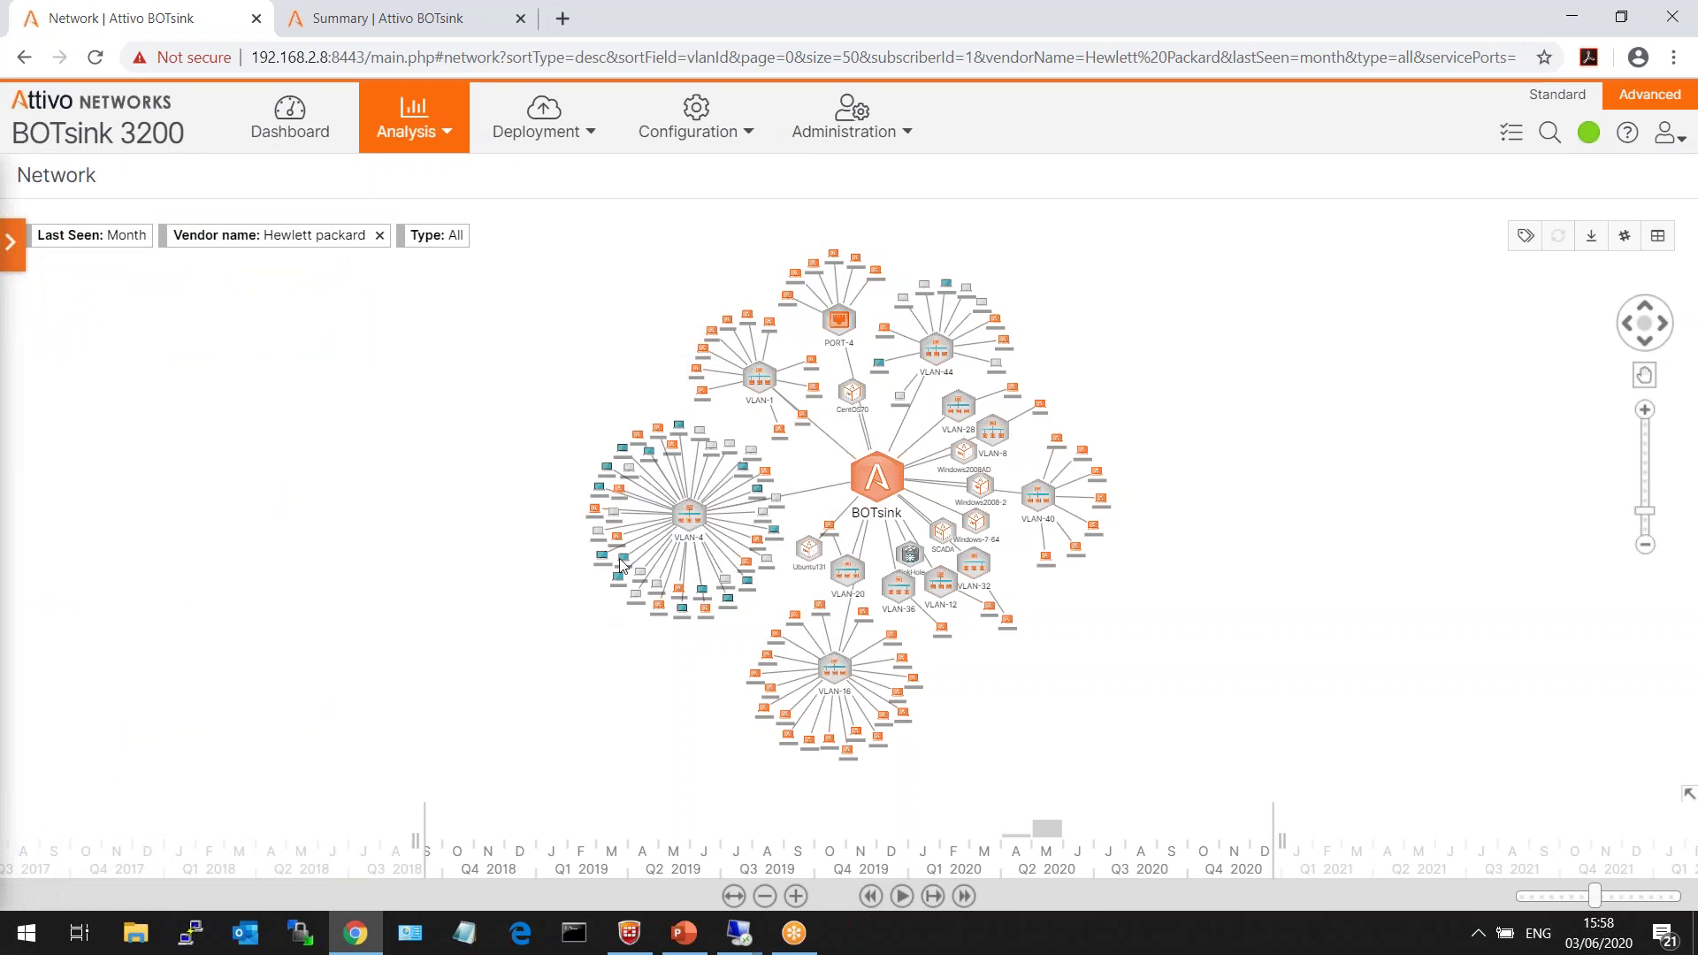
- Remove the Hewlett Packard vendor filter so the collapsed VLAN graph shows all hosts
mouse_move(623, 567)
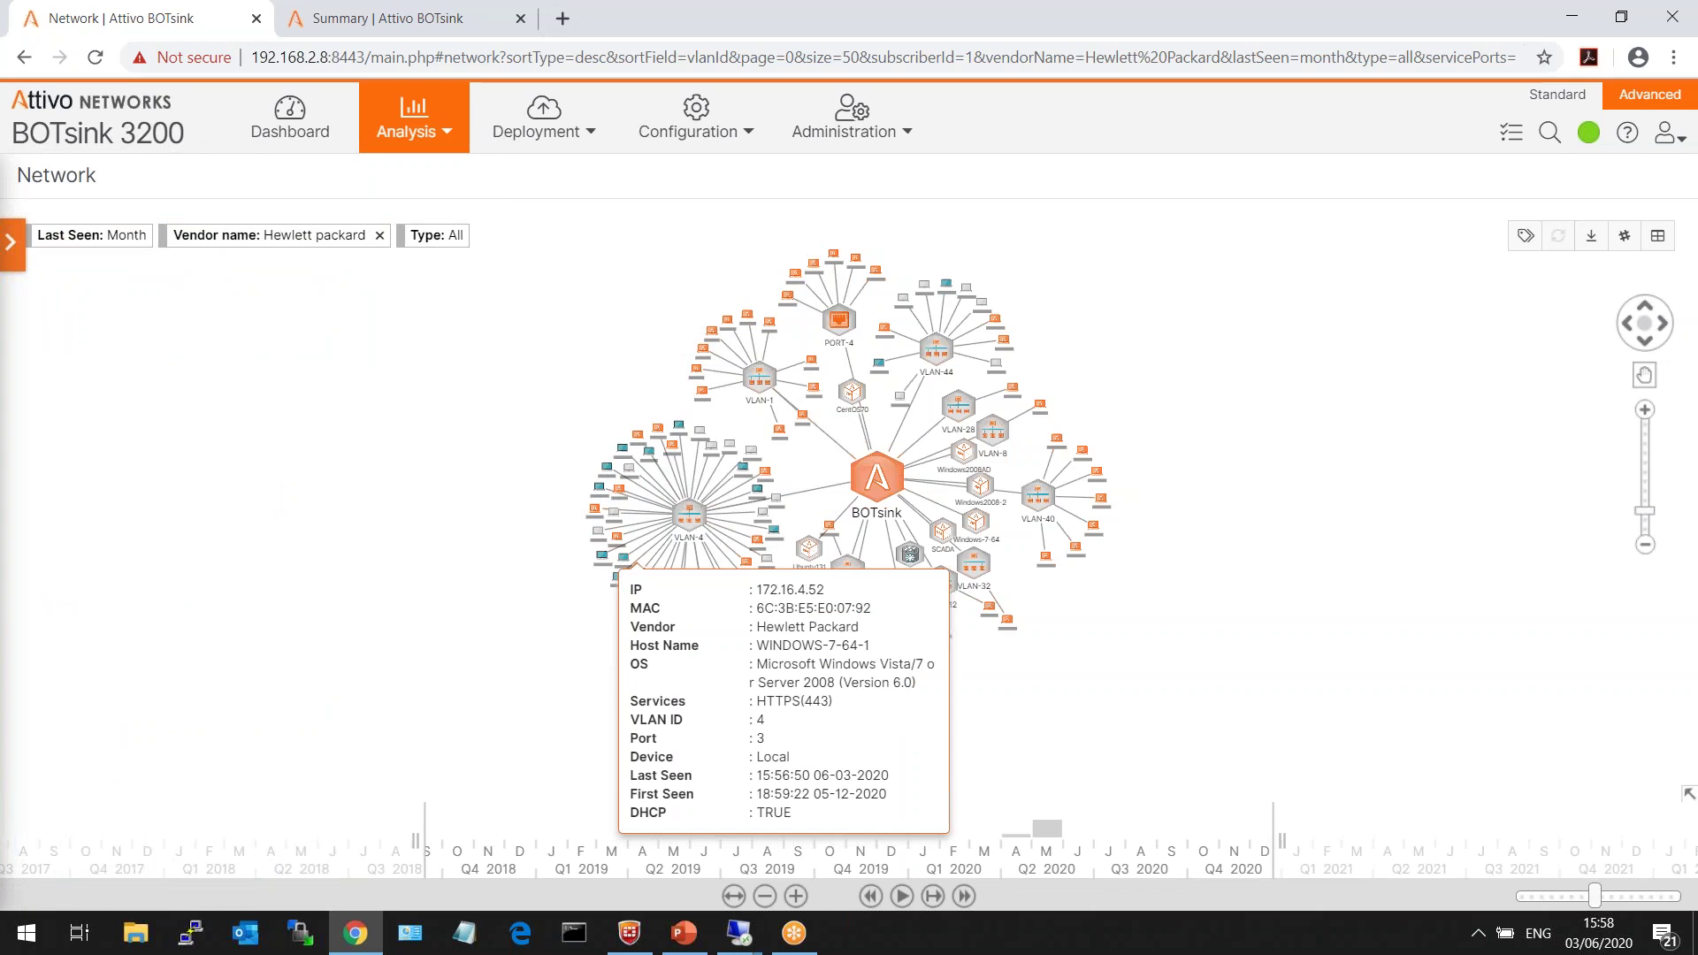
right_click(295, 350)
left_click(294, 349)
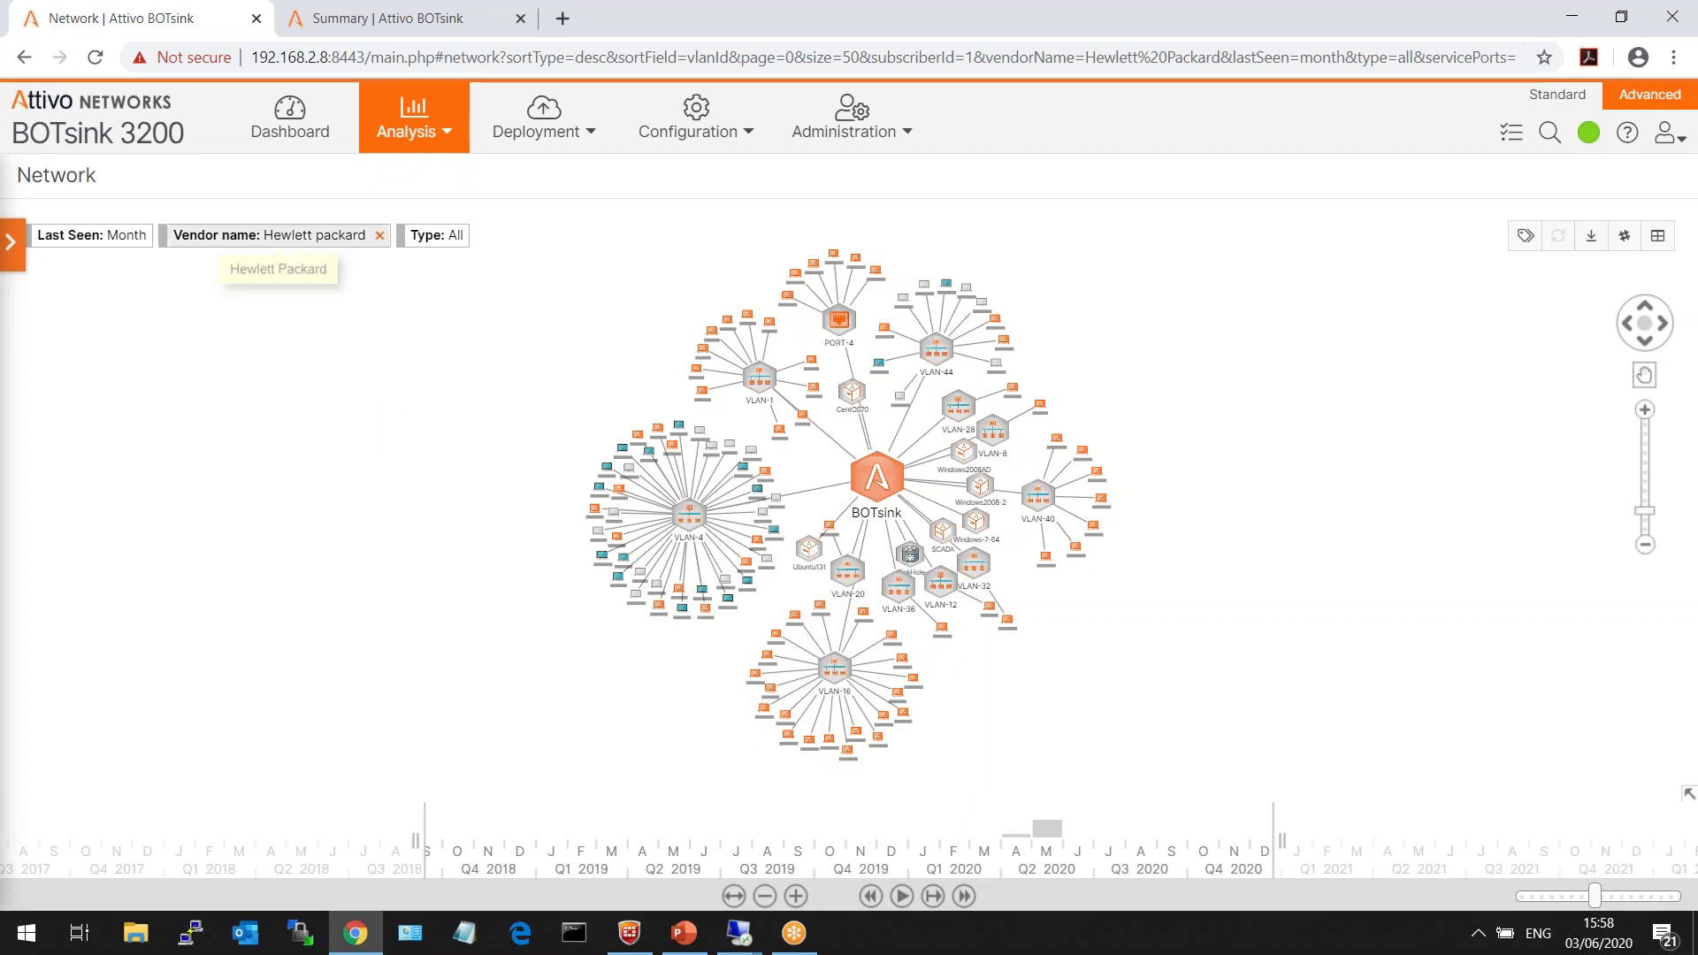
left_click(380, 234)
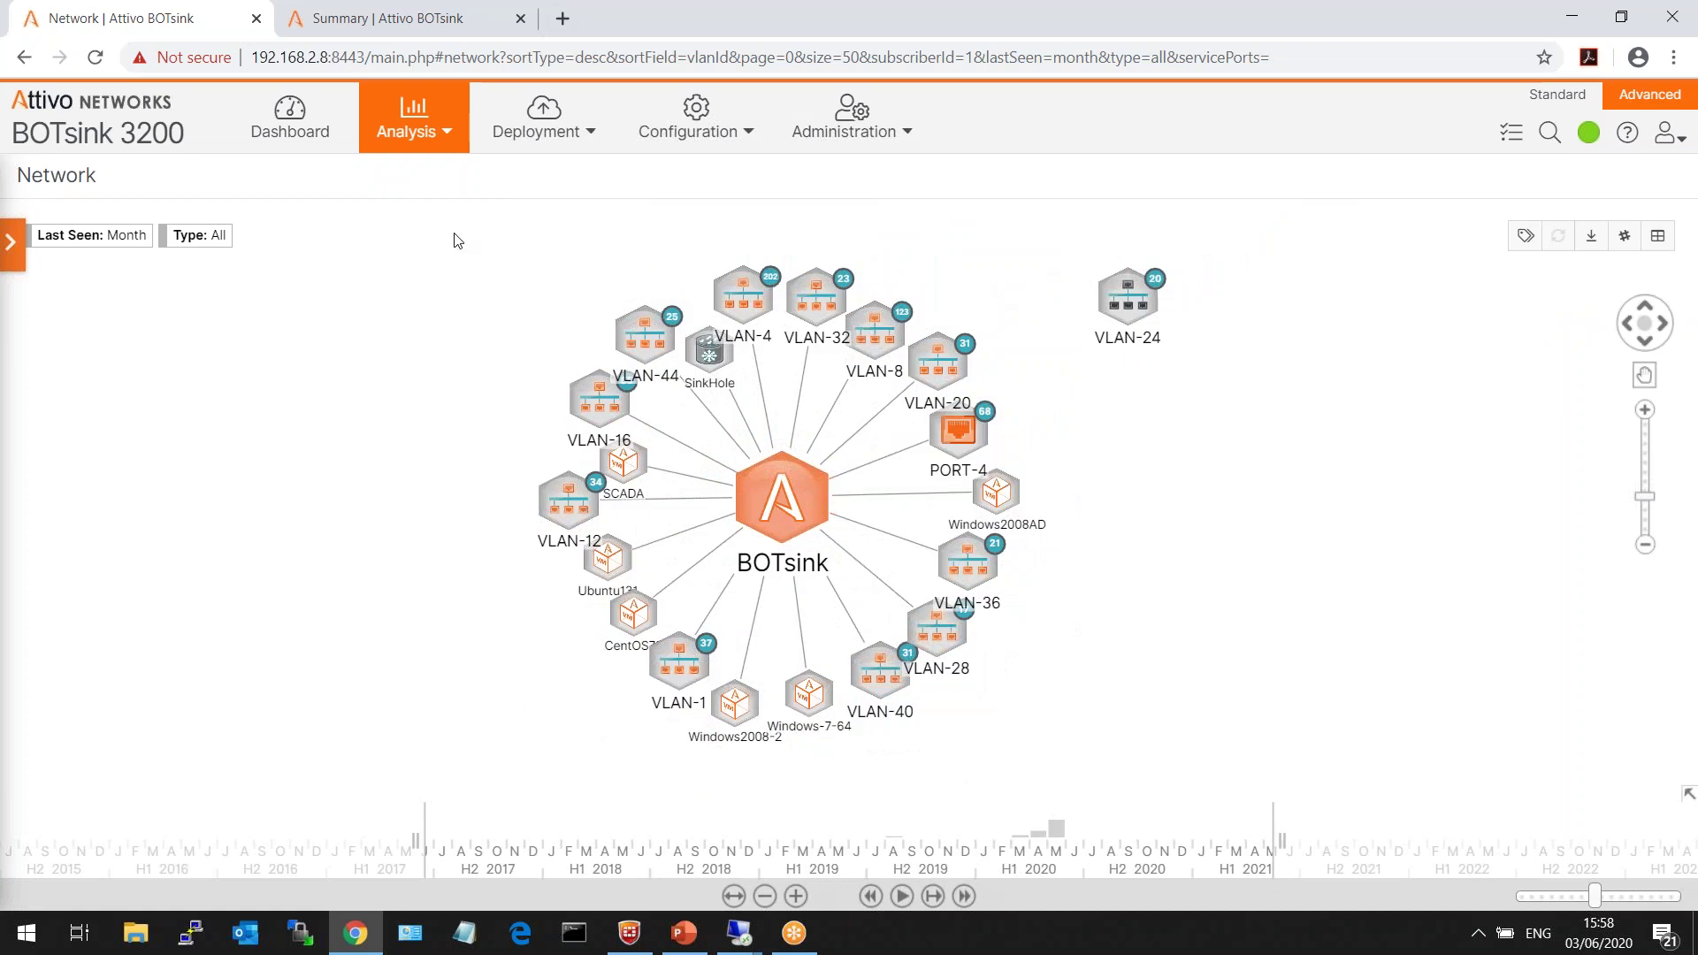
- Show network hosts as a table sorted by Stats, then bring up Alert settings
left_click(1658, 236)
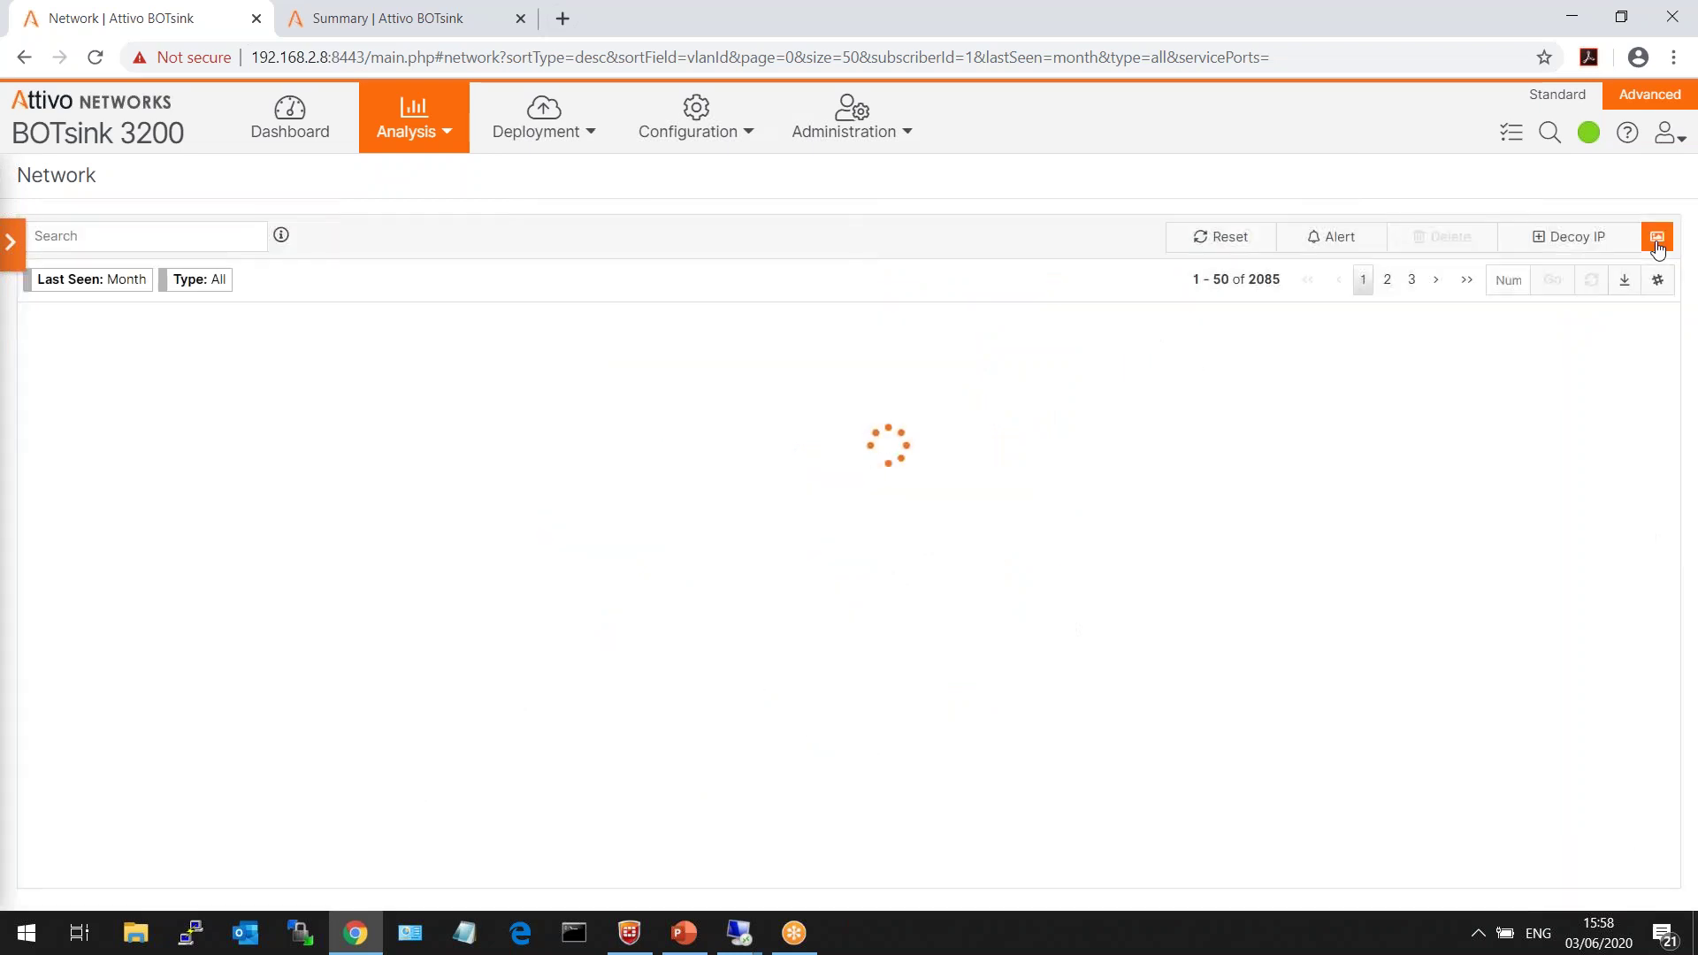
left_click(1331, 321)
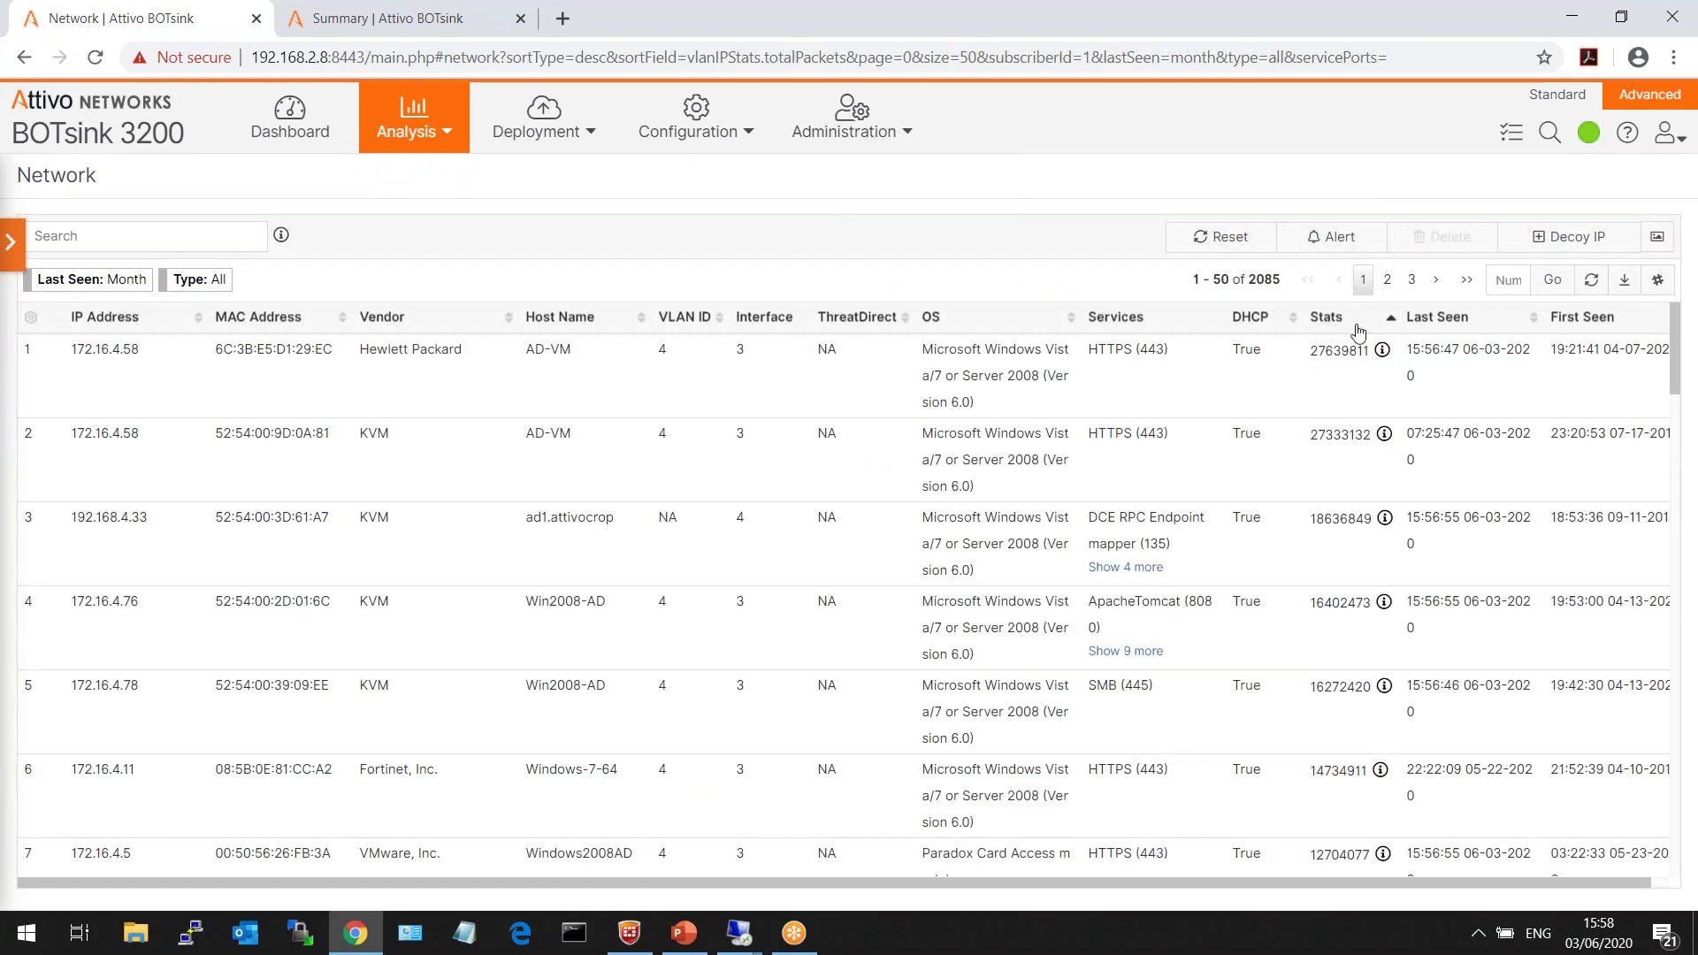
mouse_move(1385, 351)
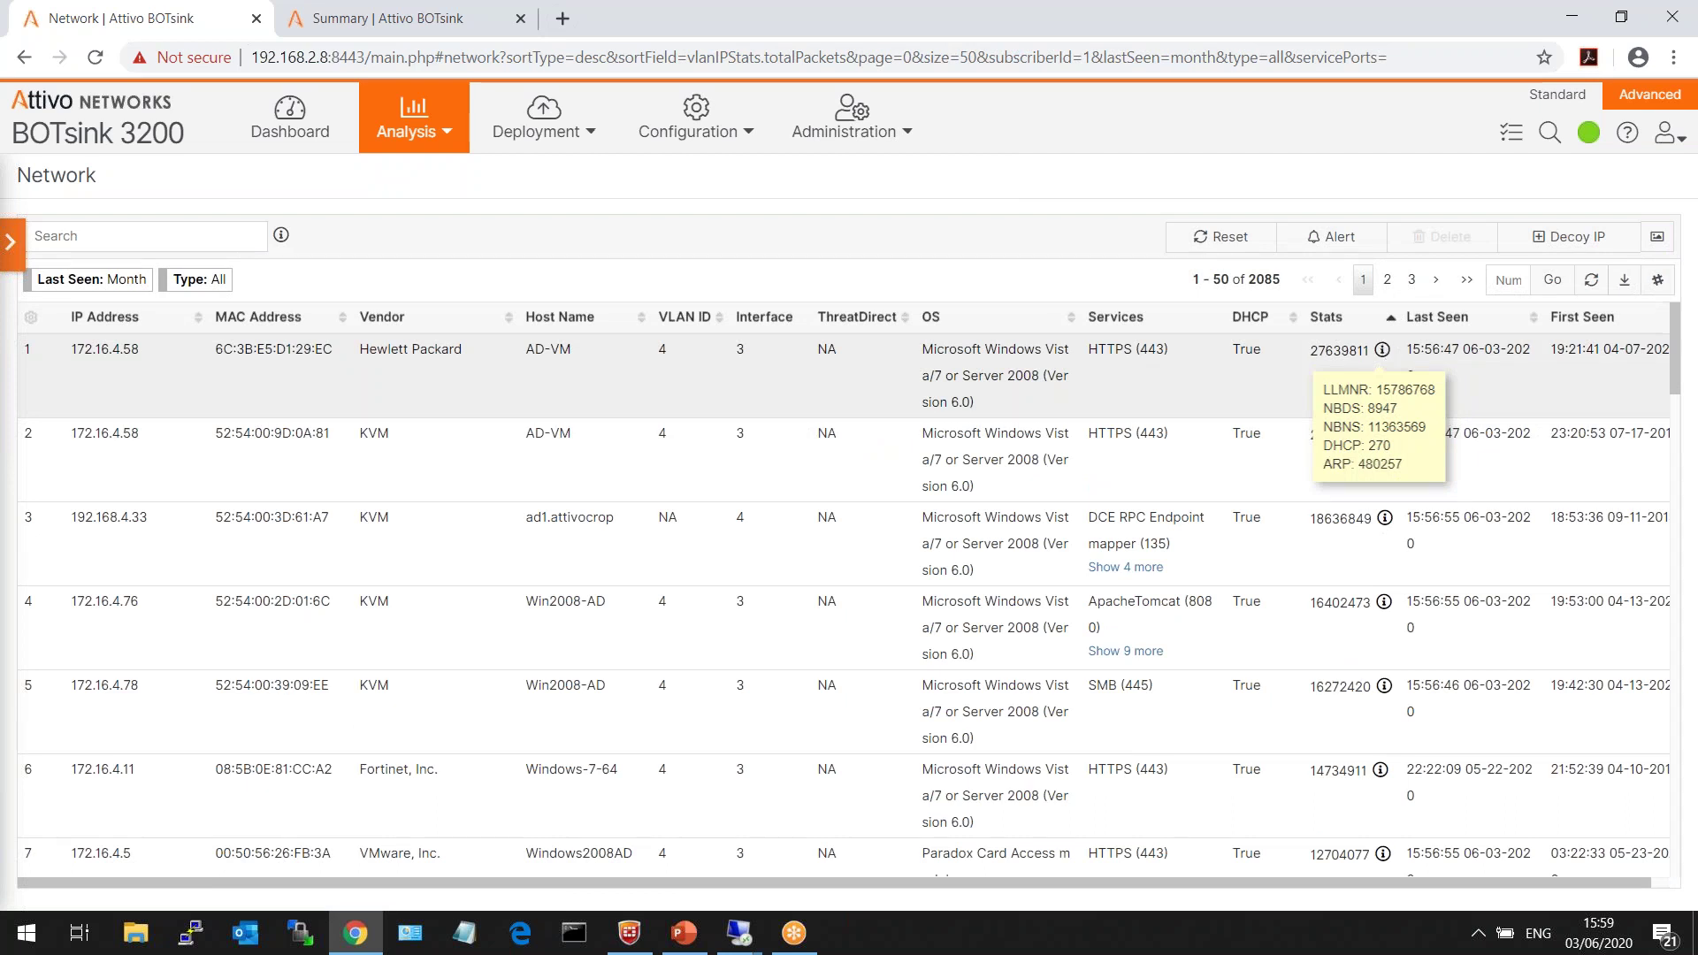
left_click(1331, 236)
left_click_drag(648, 431, 738, 442)
left_click(655, 439)
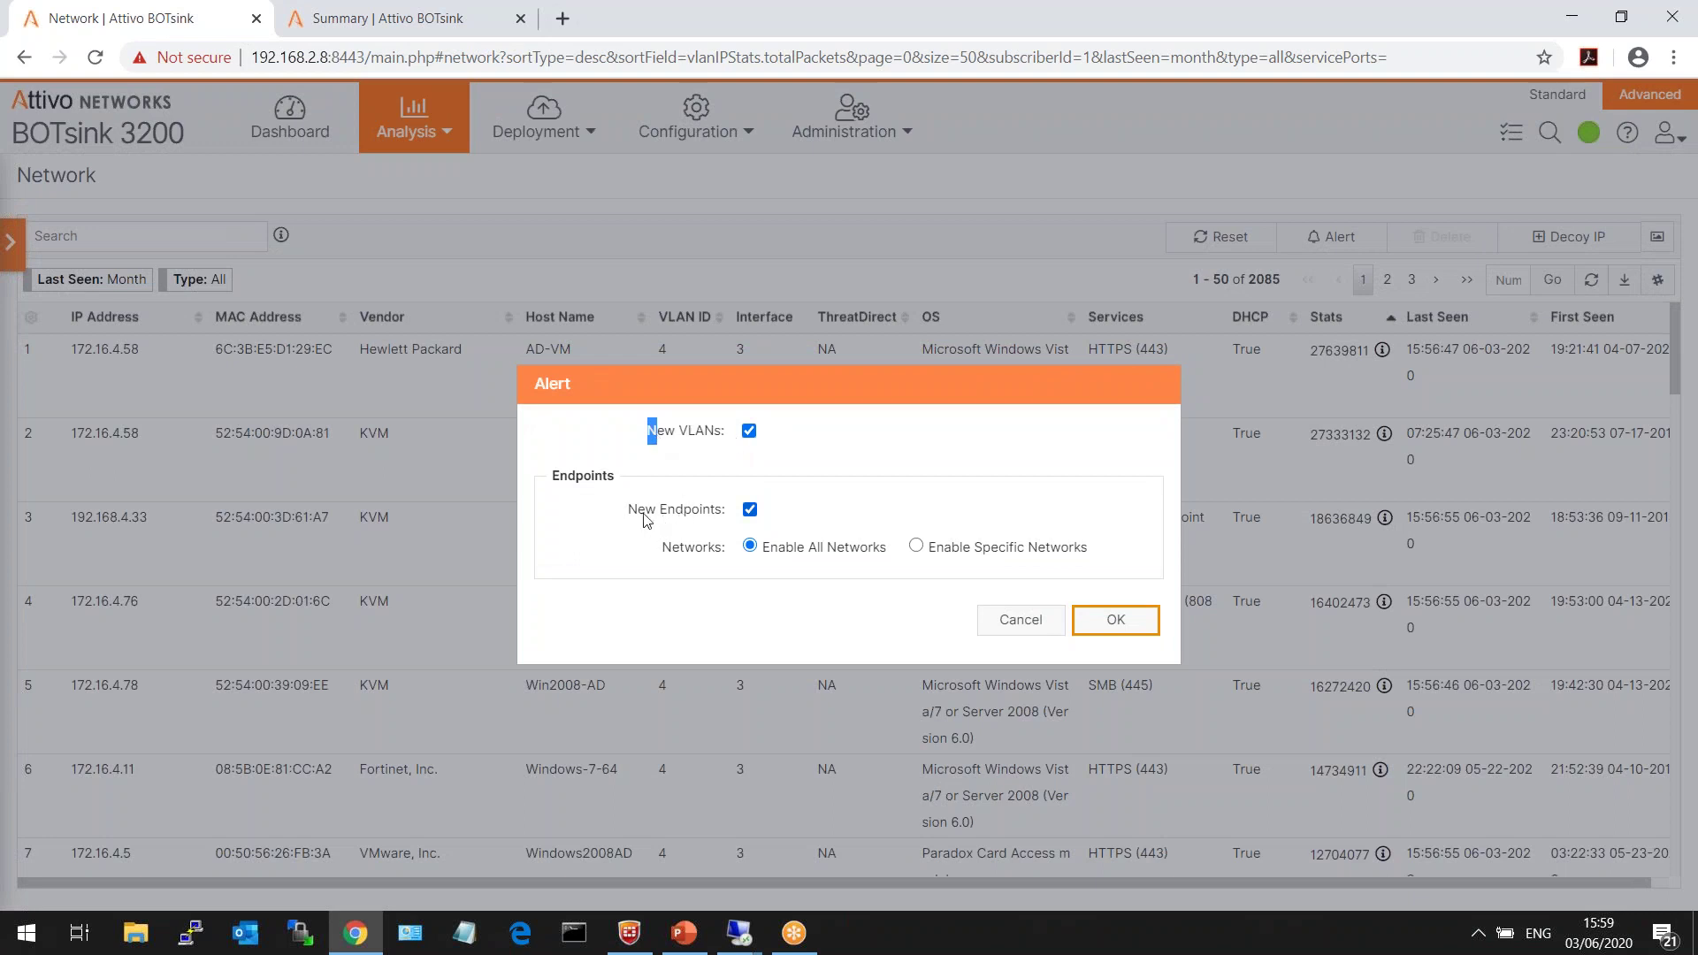
left_click_drag(628, 512, 723, 514)
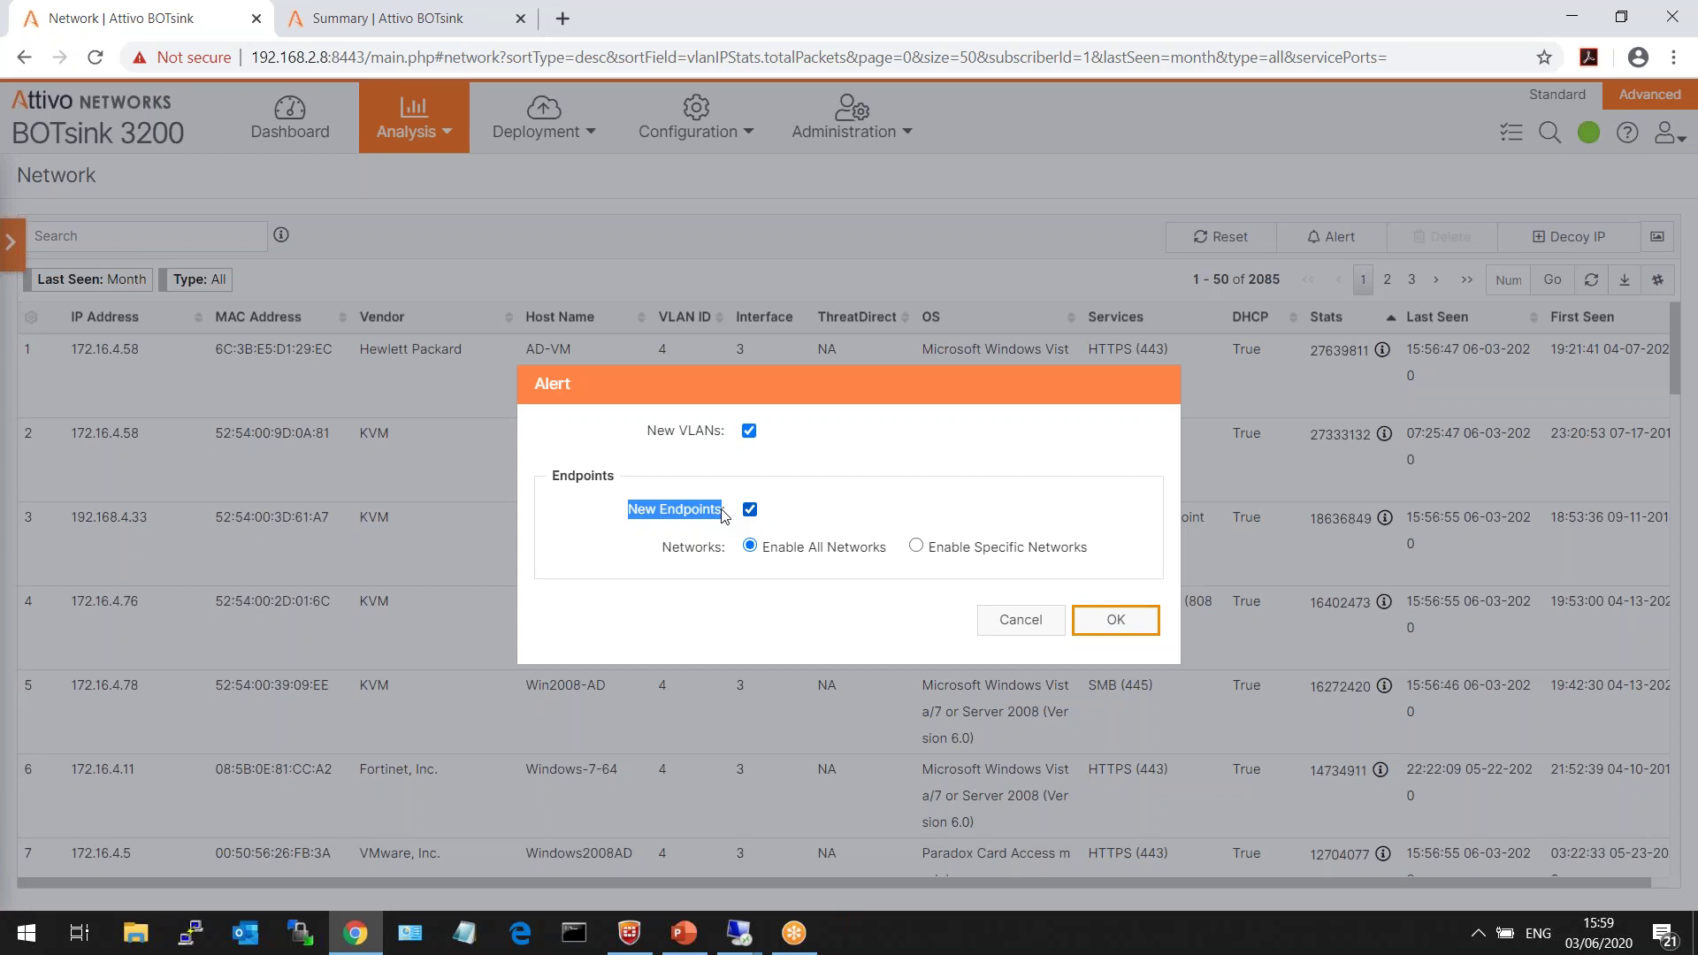
left_click_drag(723, 515, 726, 515)
left_click(1010, 622)
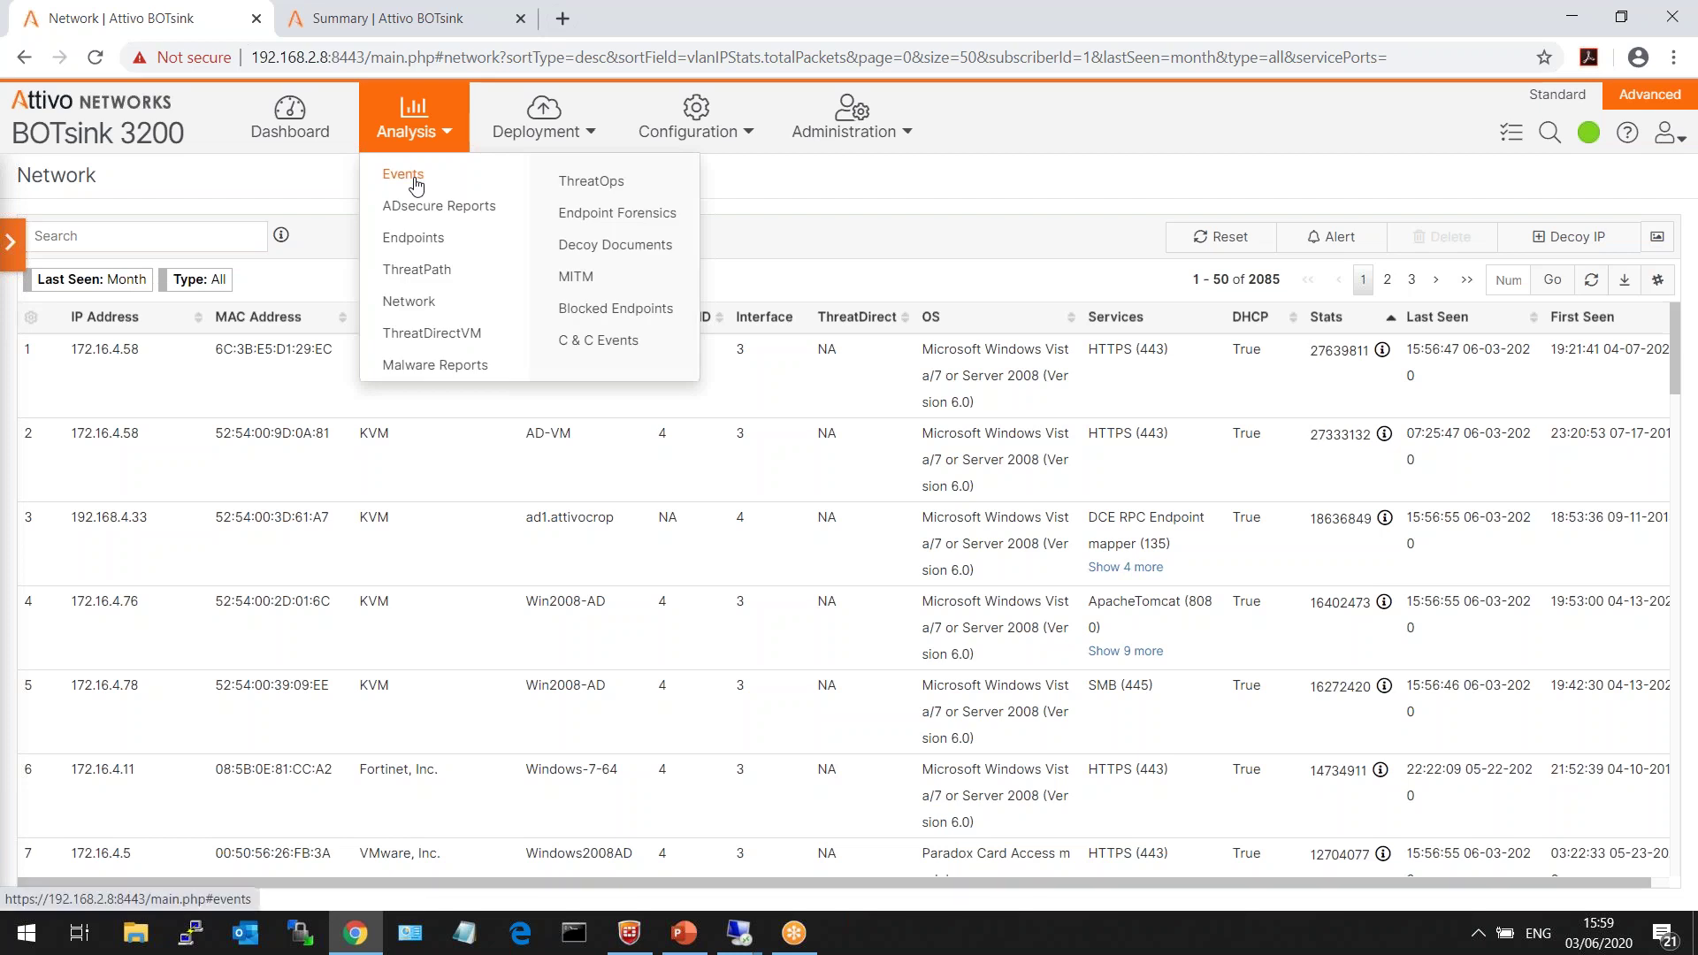
- Go to the Events page and centre the attack cluster in the graph
left_click(409, 170)
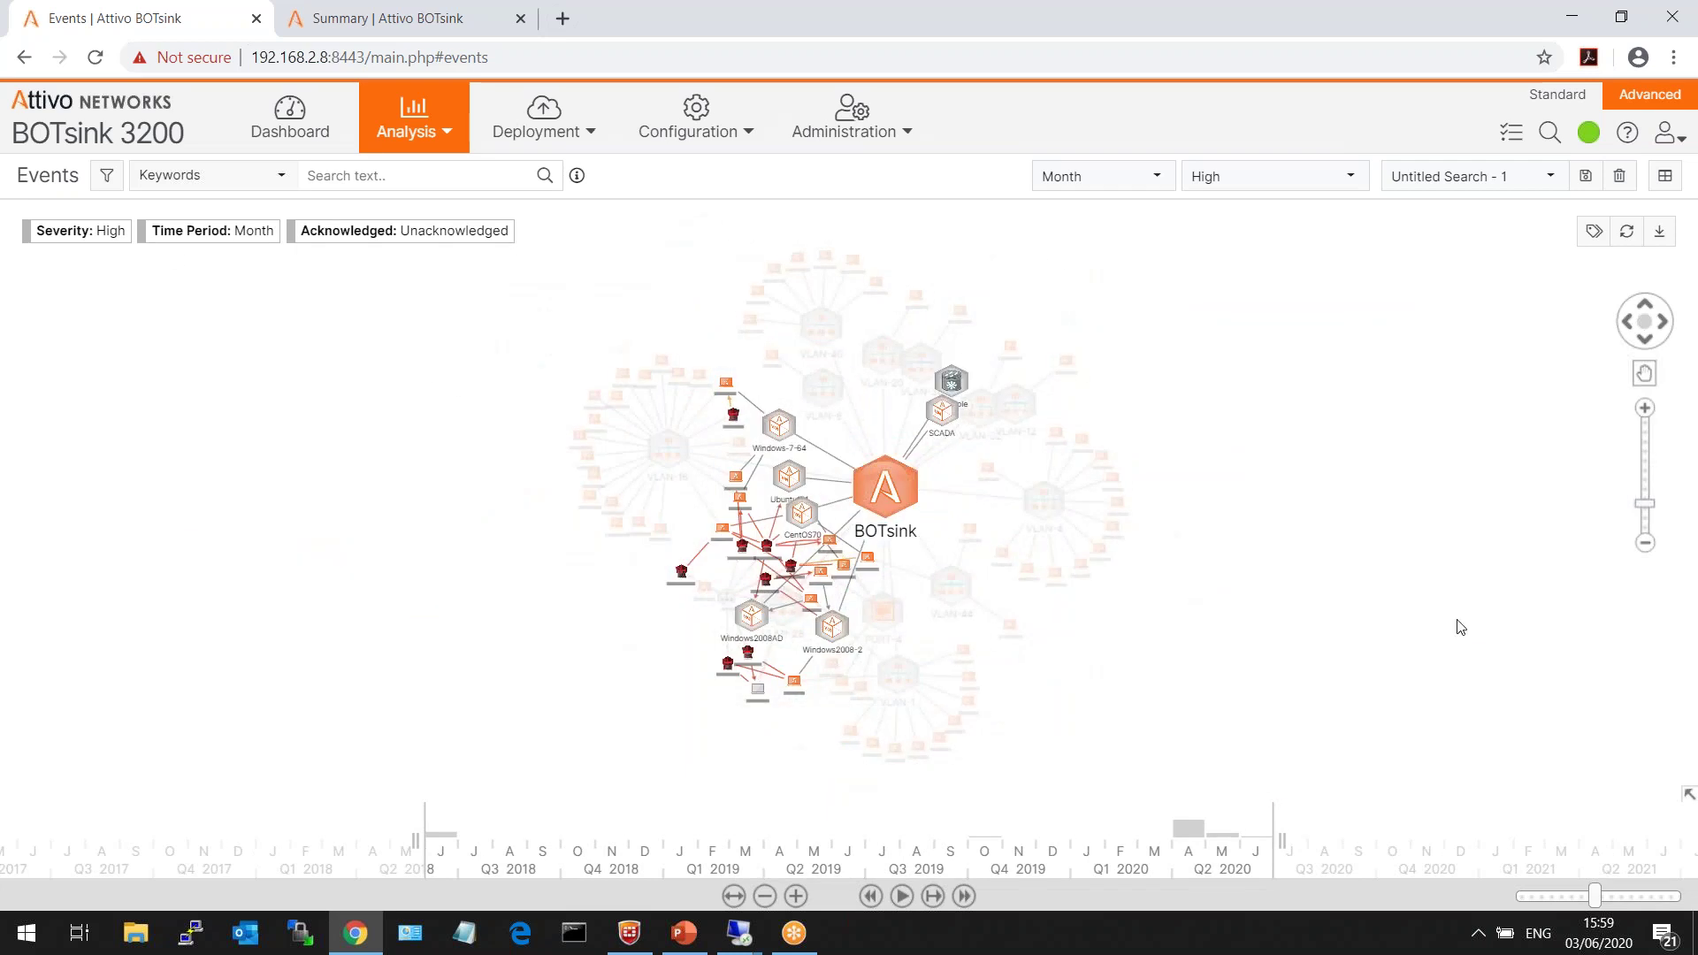
left_click_drag(1646, 511, 1647, 494)
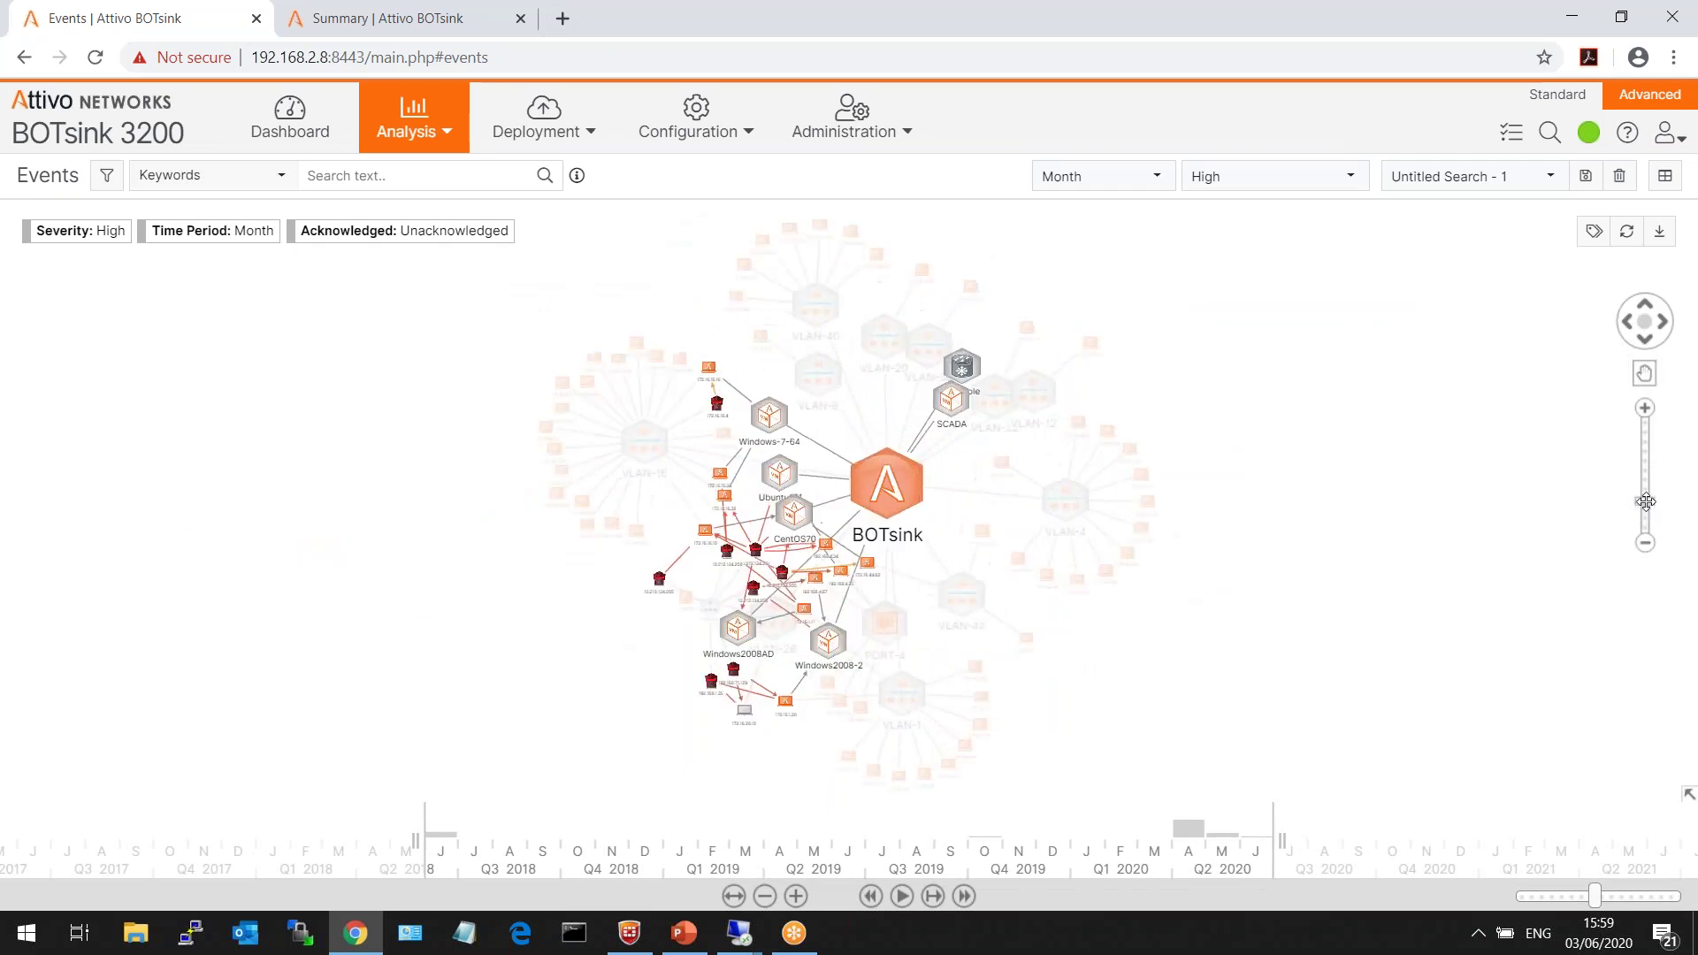
left_click_drag(1282, 607, 1354, 507)
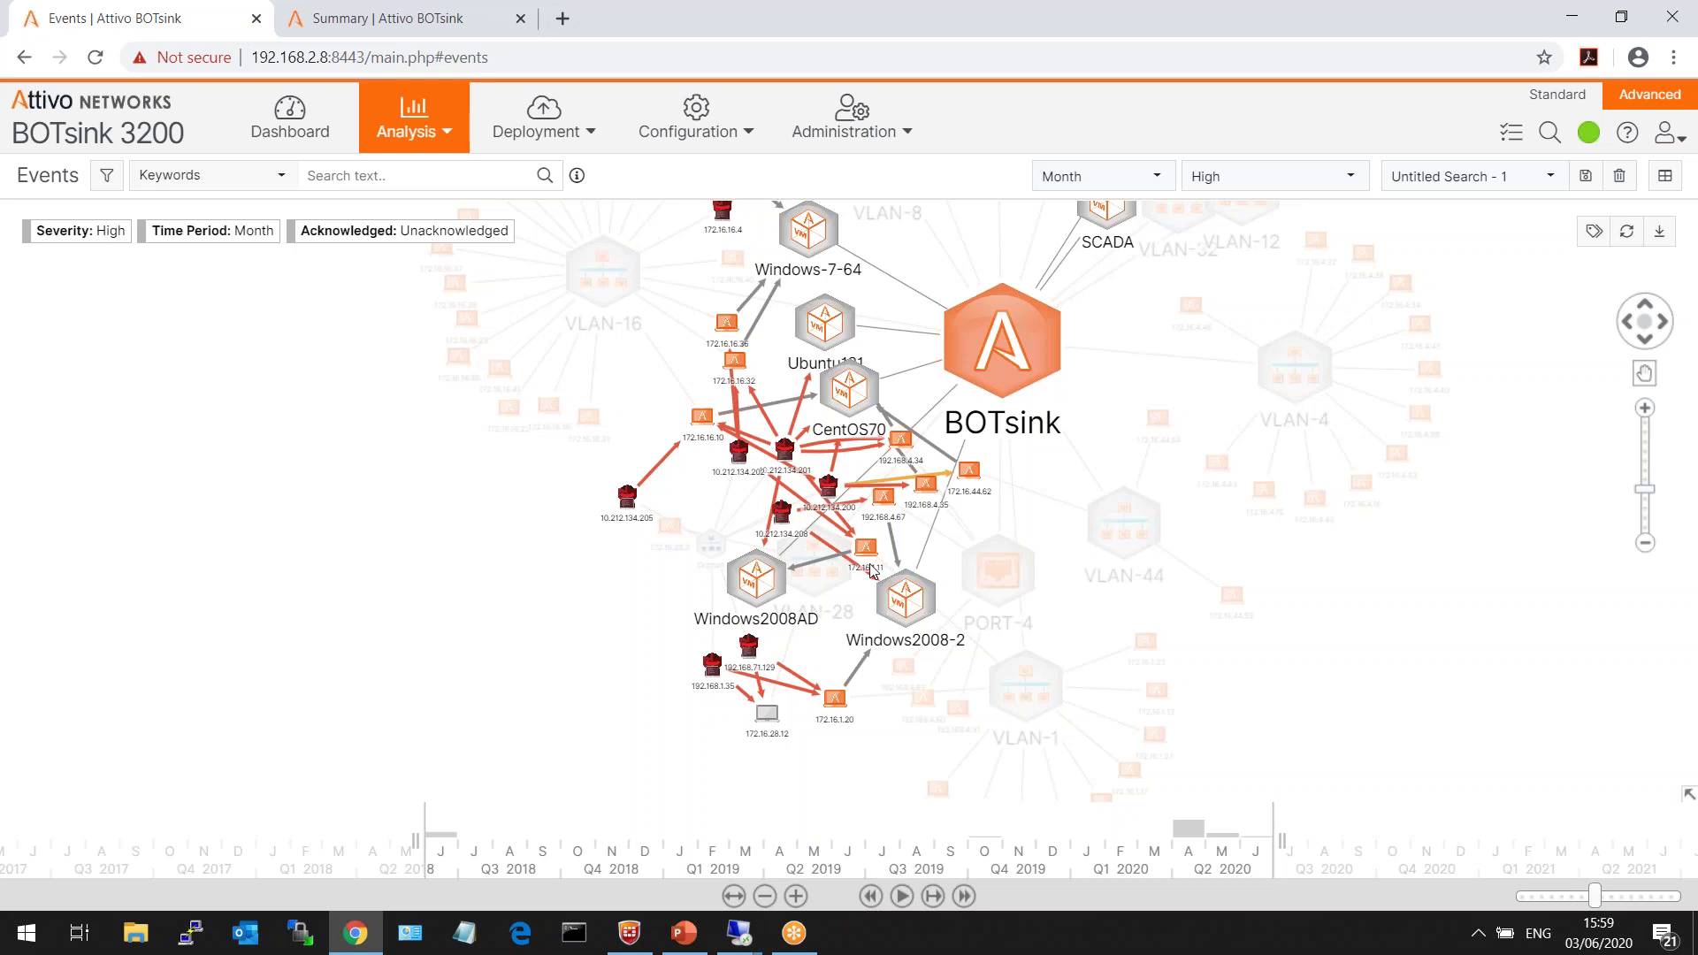
- Show attacker 10.212.134.200's attack propagation to CentOS70, inspect its links, then restore all paths
right_click(831, 492)
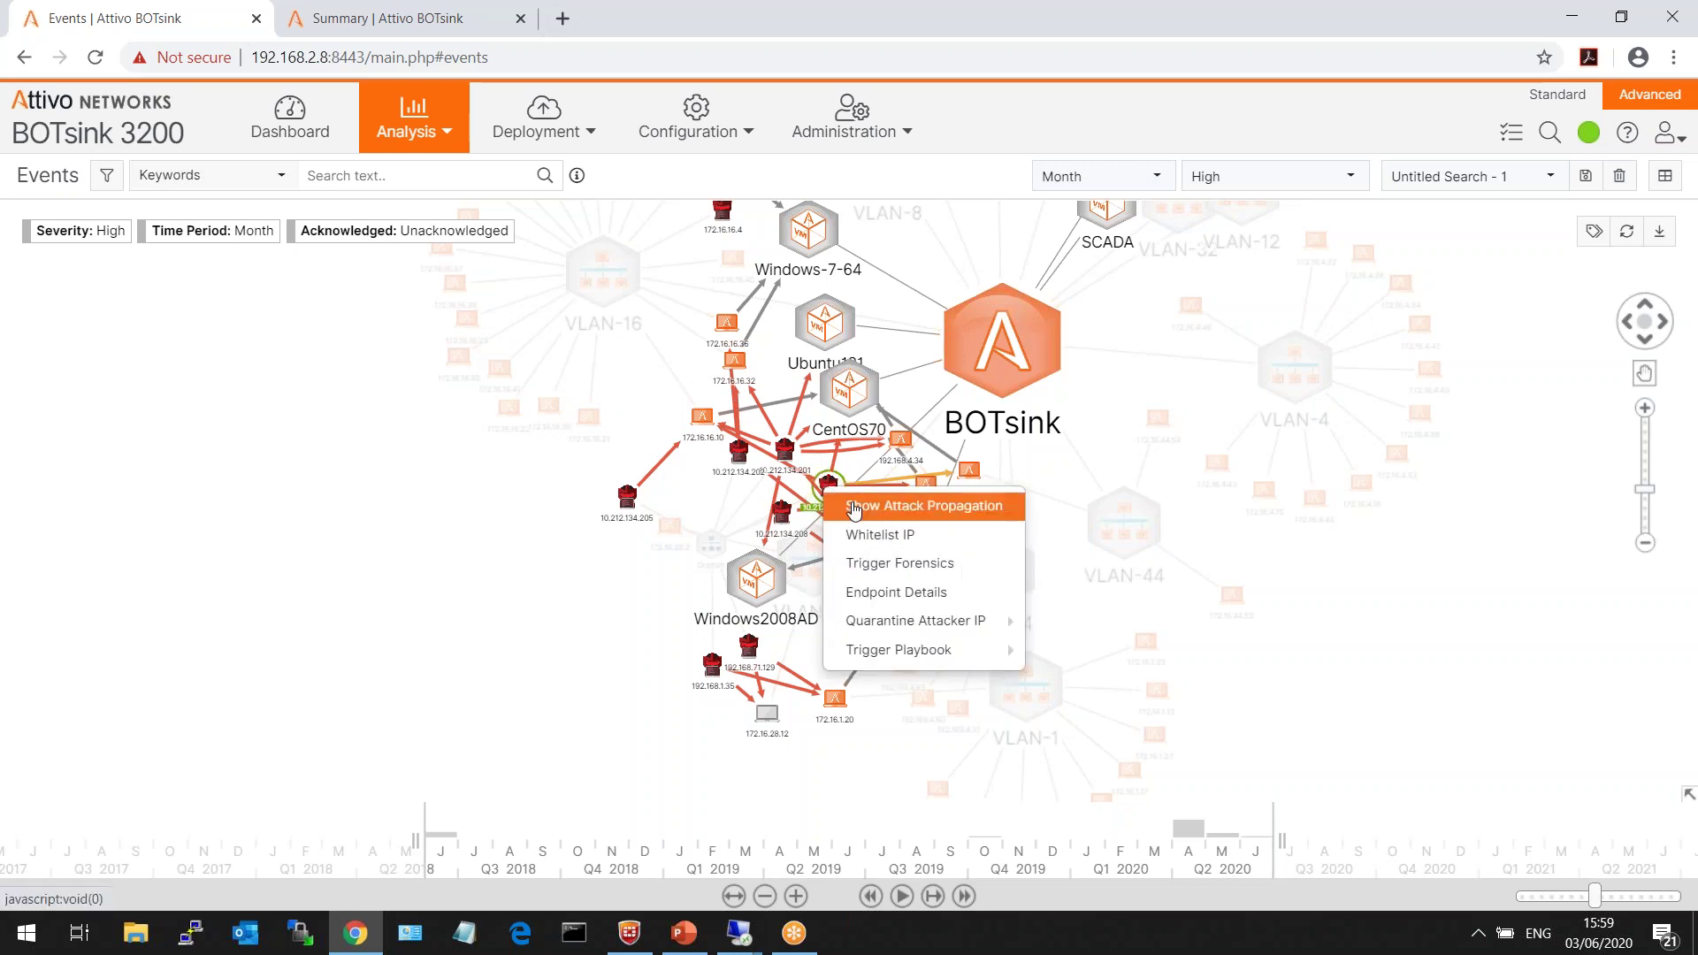
left_click(885, 506)
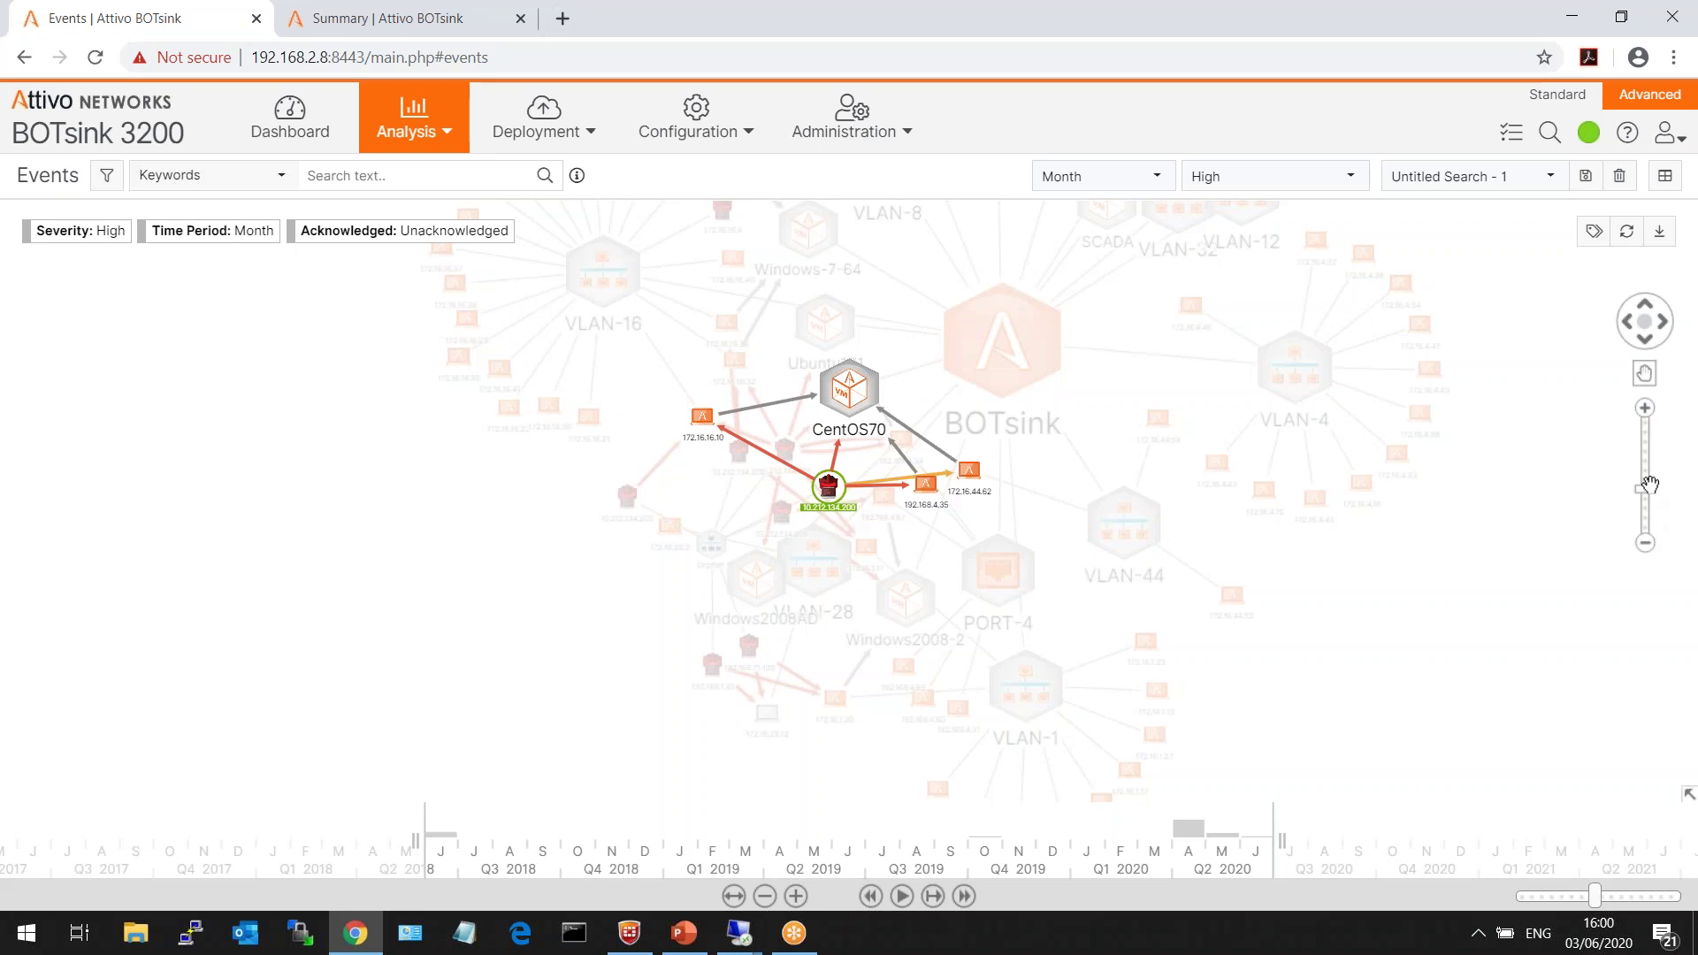
left_click_drag(1644, 488, 1645, 477)
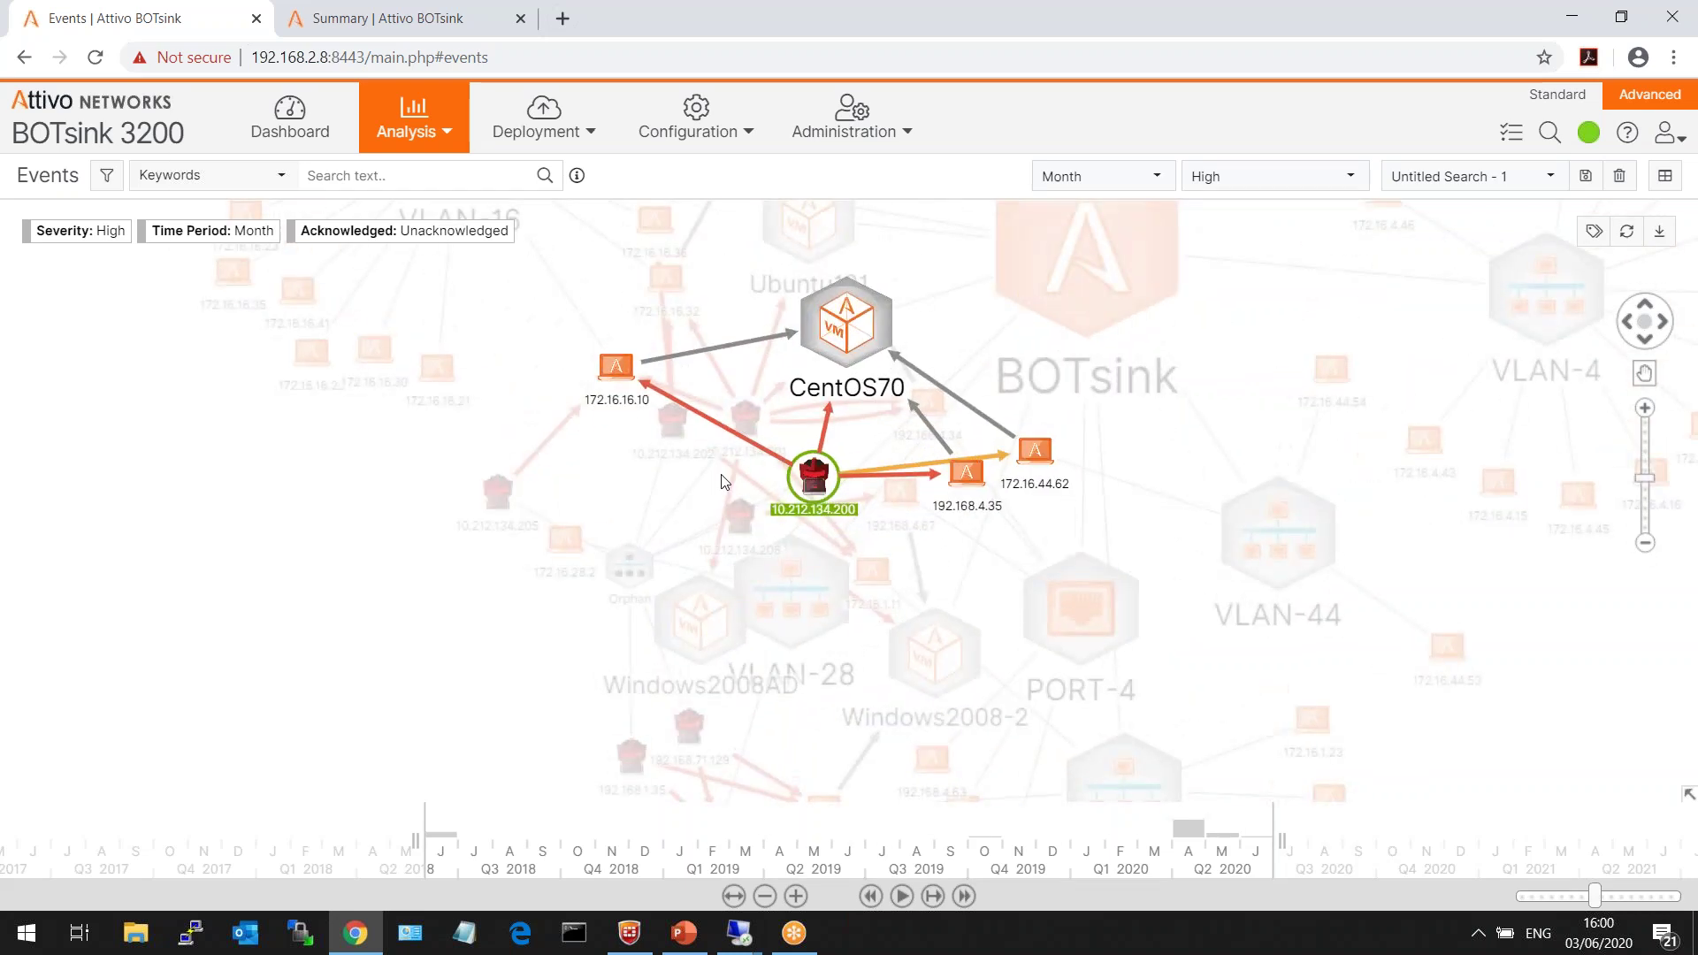
mouse_move(717, 424)
mouse_move(928, 462)
left_click(1373, 528)
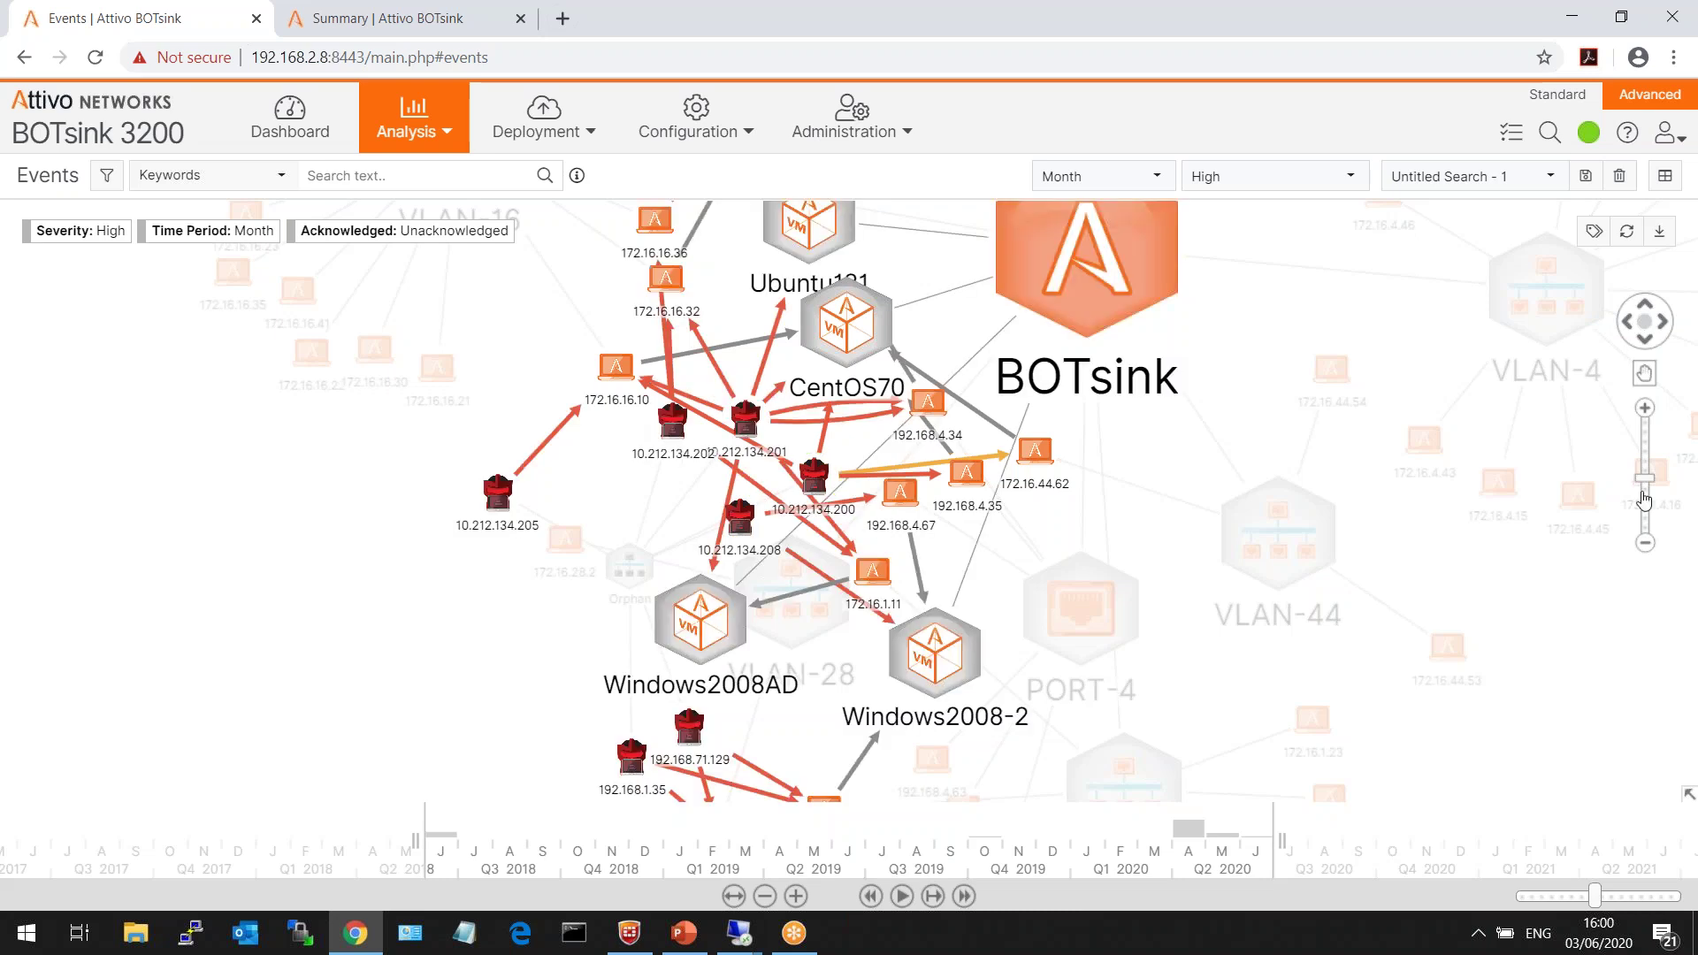
left_click_drag(1643, 475, 1645, 487)
- Isolate 10.212.134.205's path, review Quarantine Attacker IP and Trigger Playbook, then restore the full graph
right_click(600, 492)
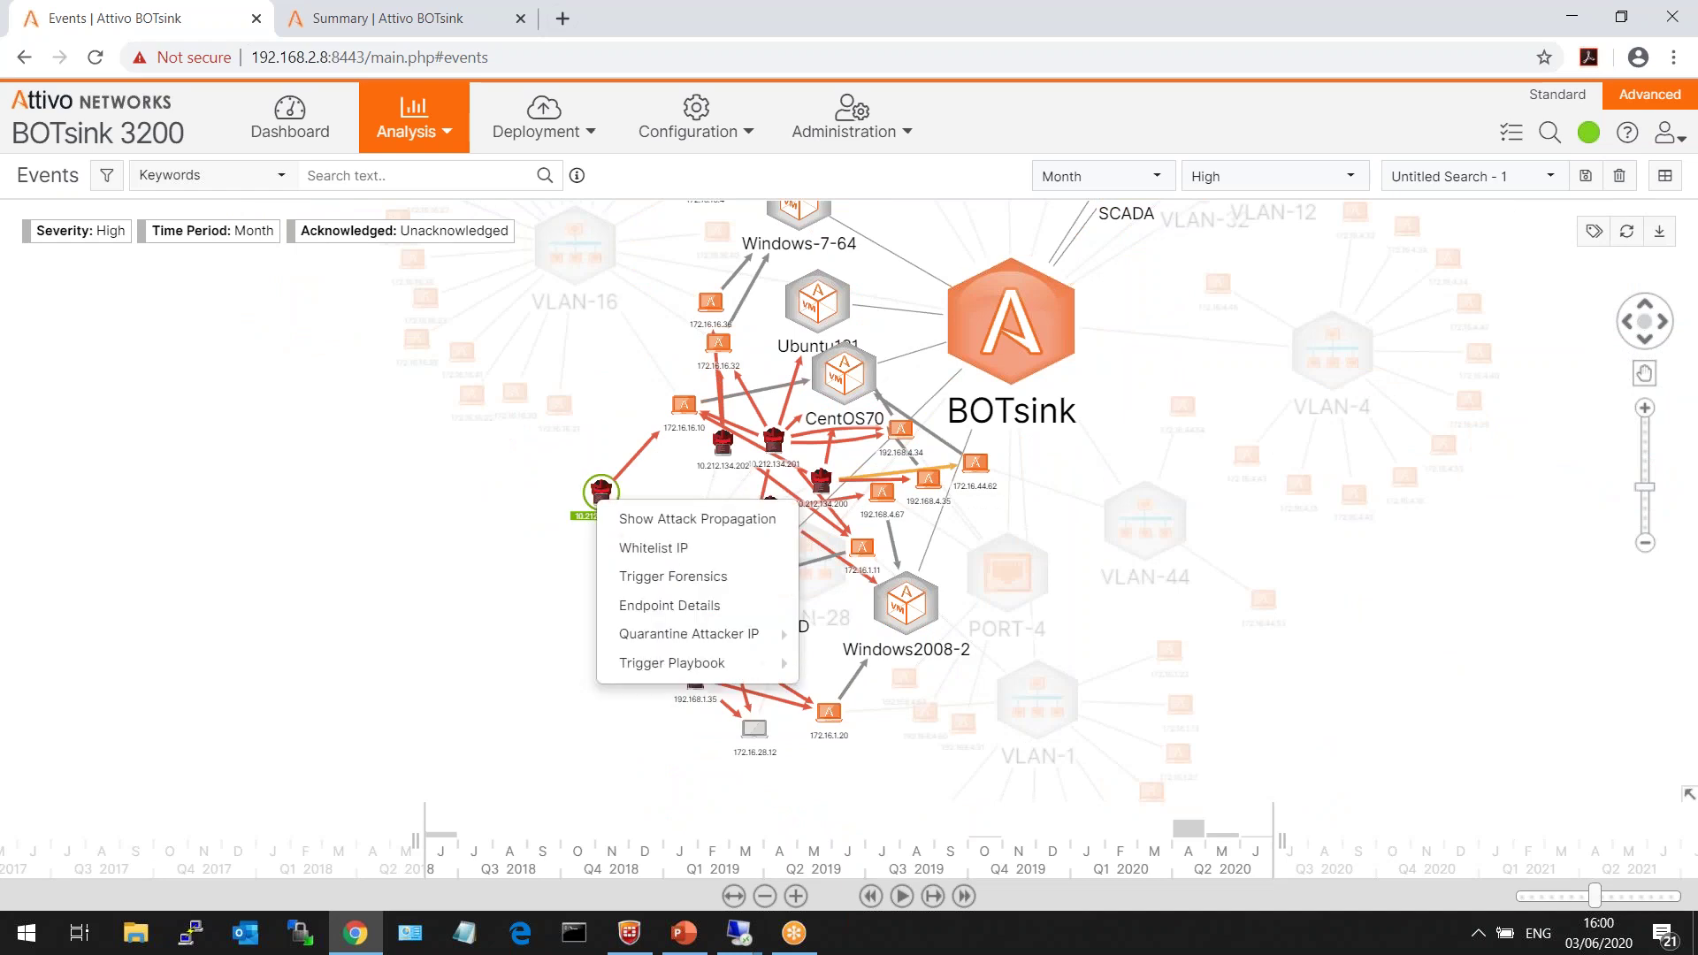
left_click(617, 518)
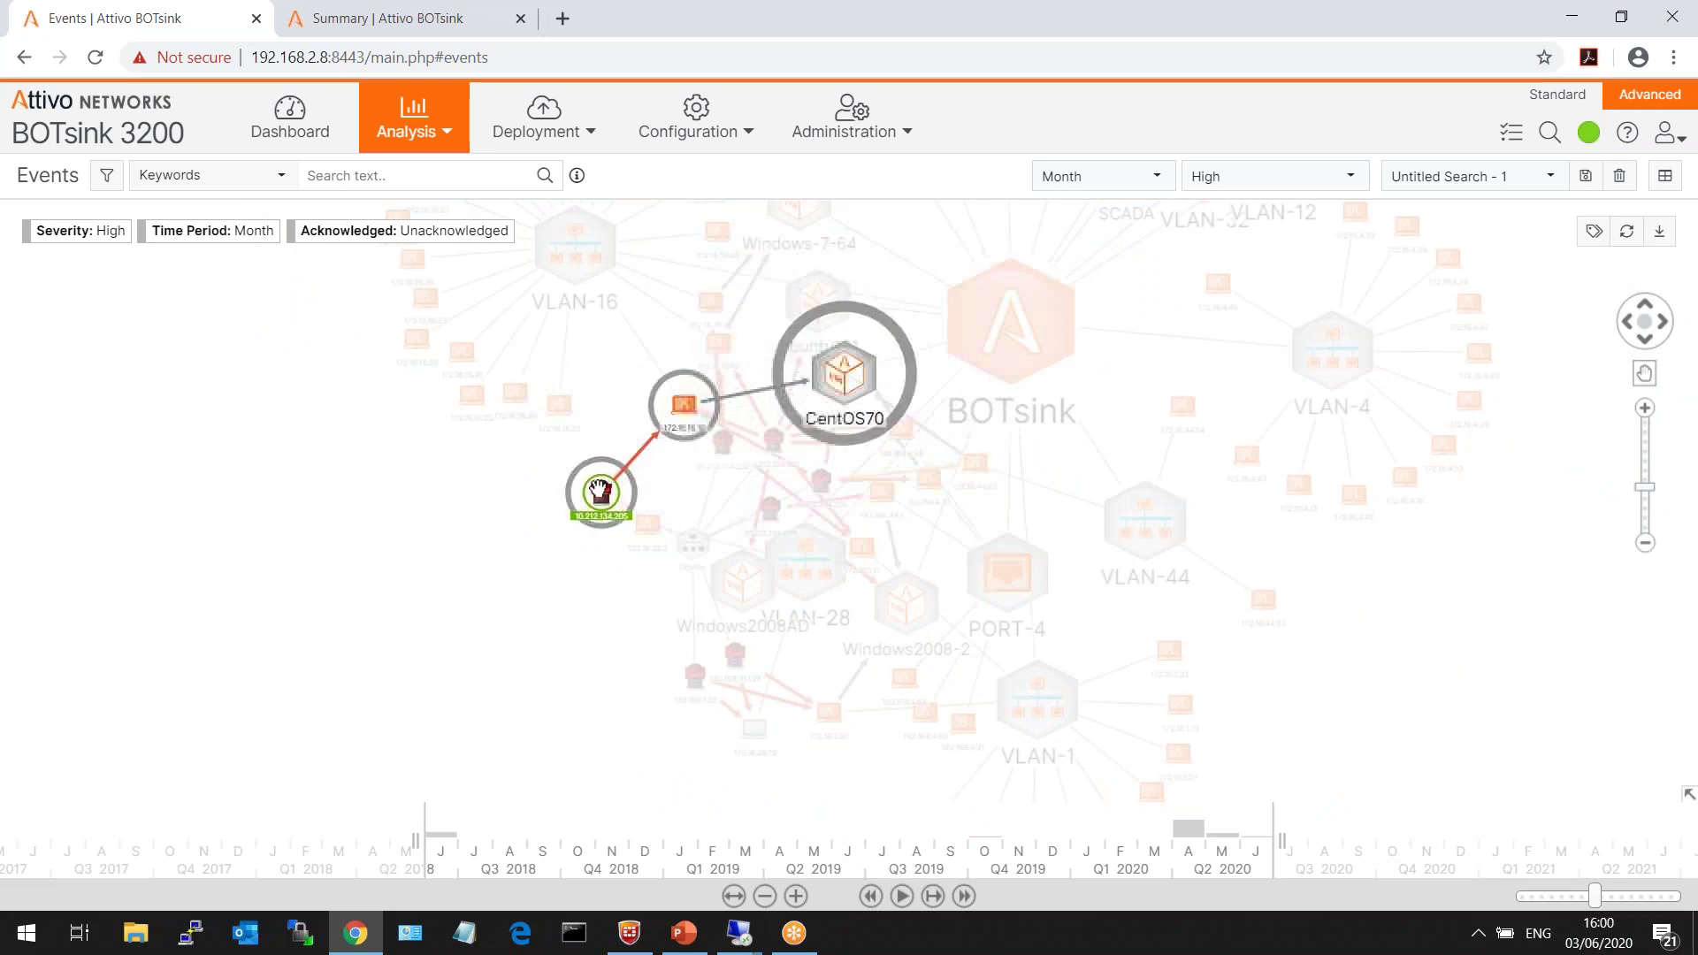
right_click(597, 488)
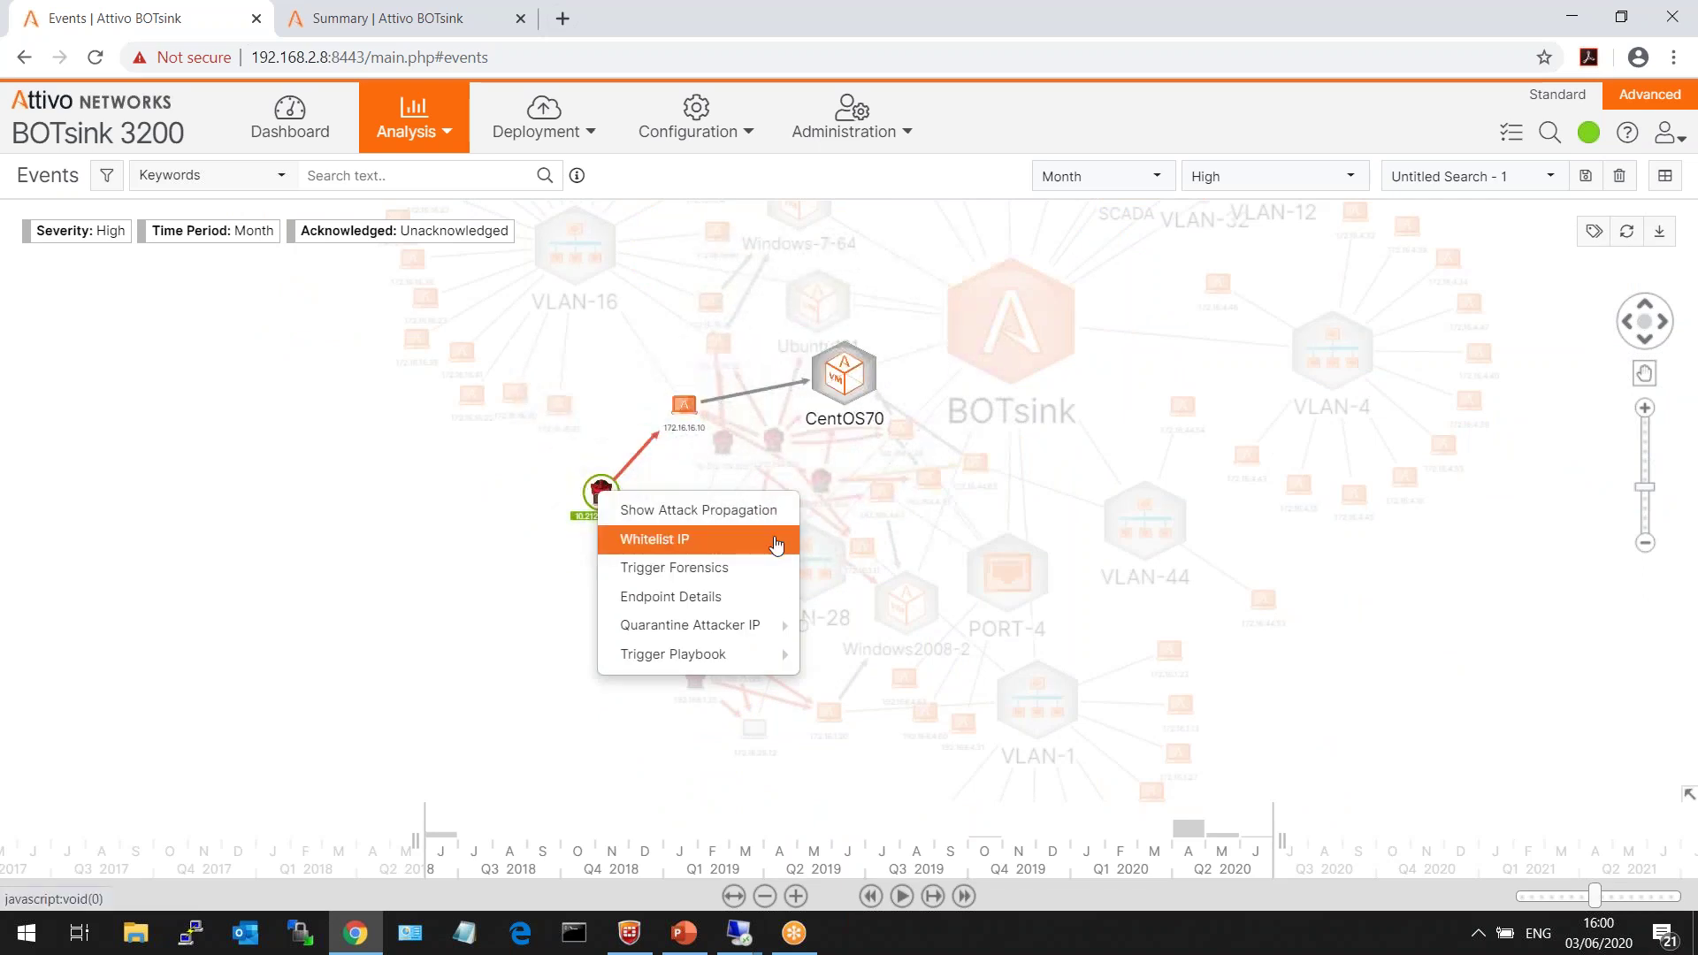
mouse_move(767, 625)
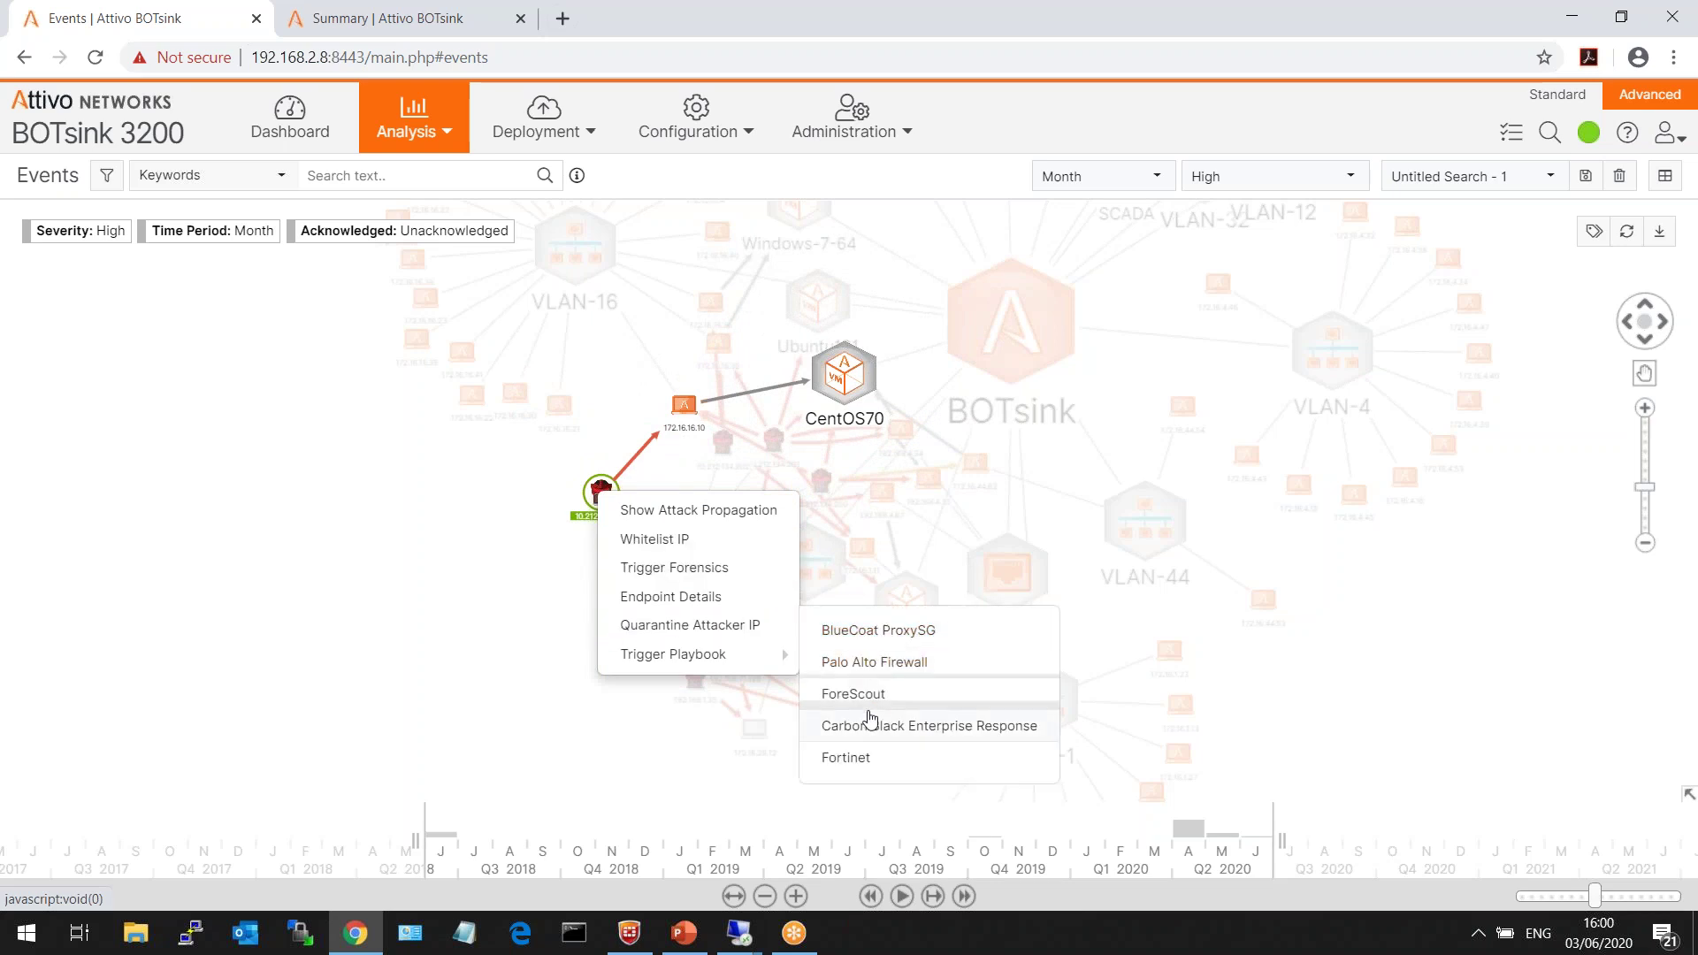
mouse_move(696, 655)
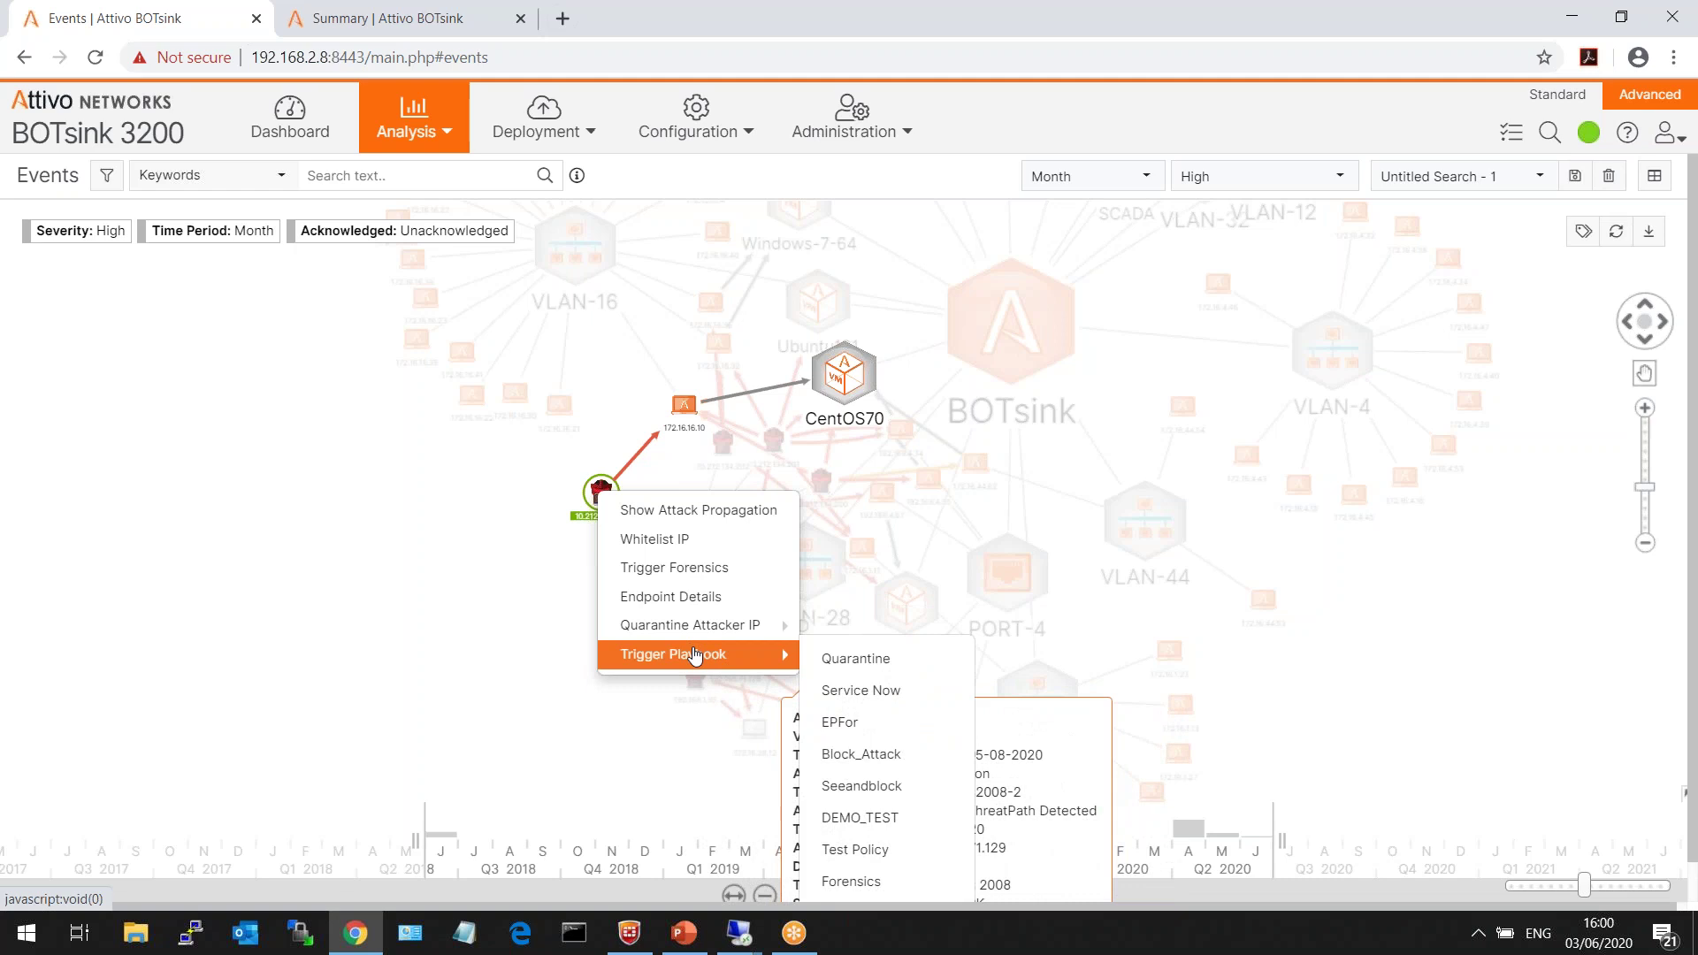
left_click(265, 606)
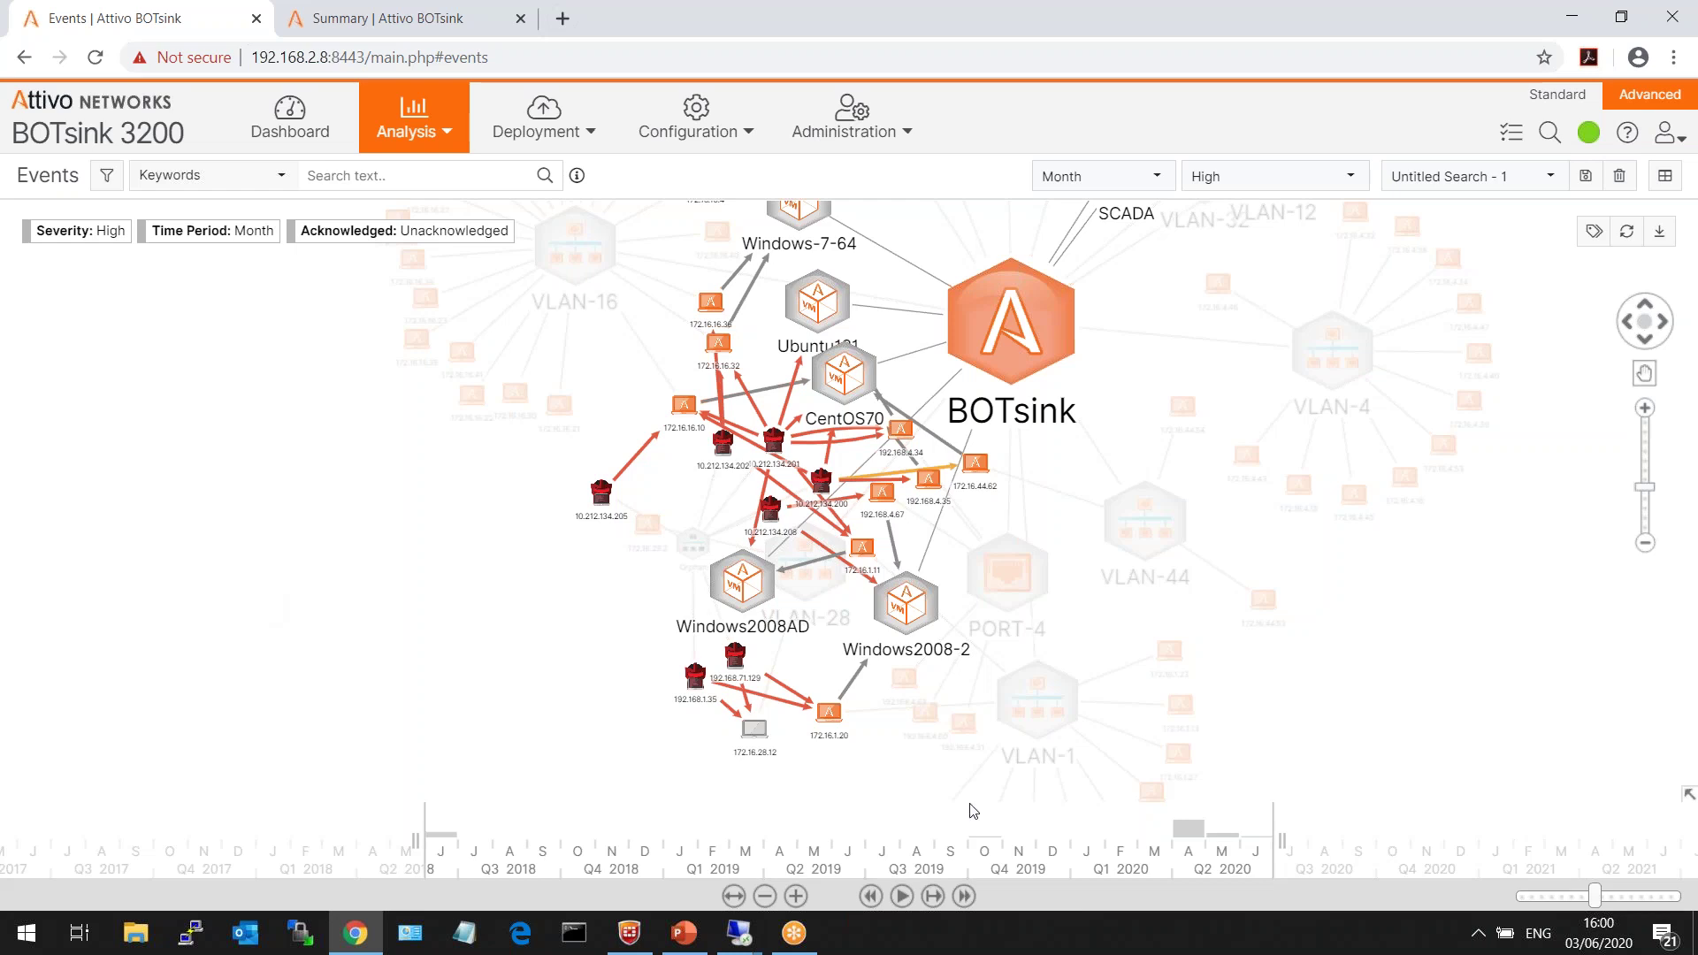
left_click(1207, 872)
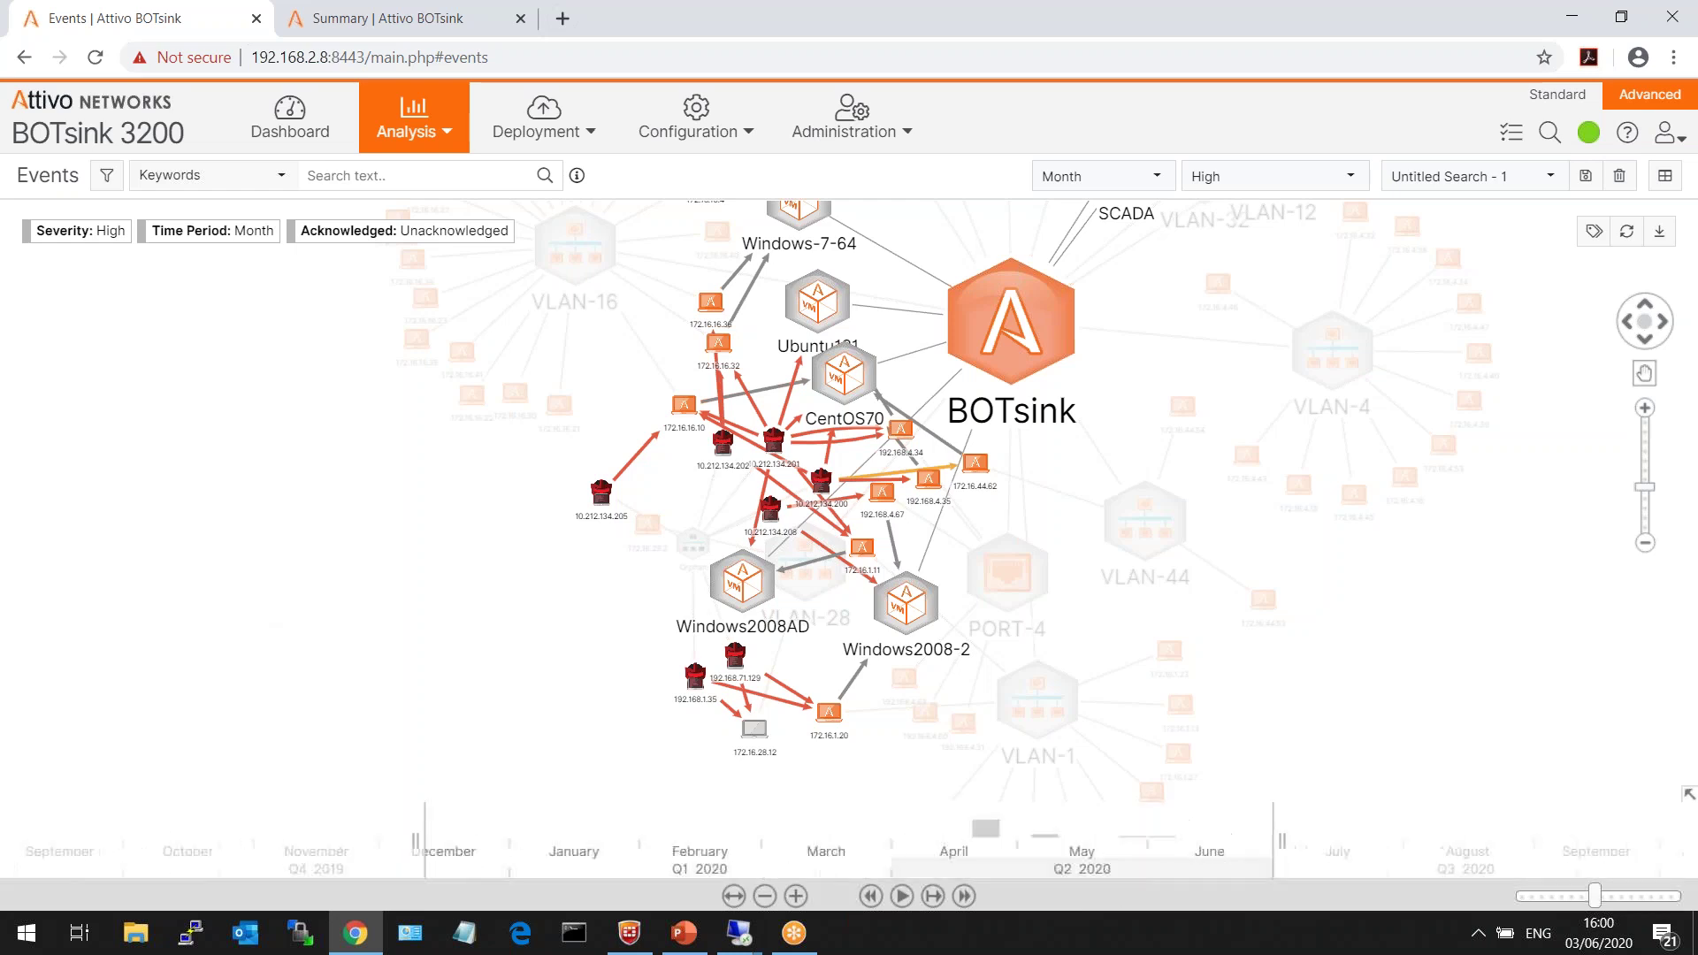
- Replay and pause the event timeline, then view the SWIFT Activity Detected attack details toward 172.16.44.62
left_click(908, 901)
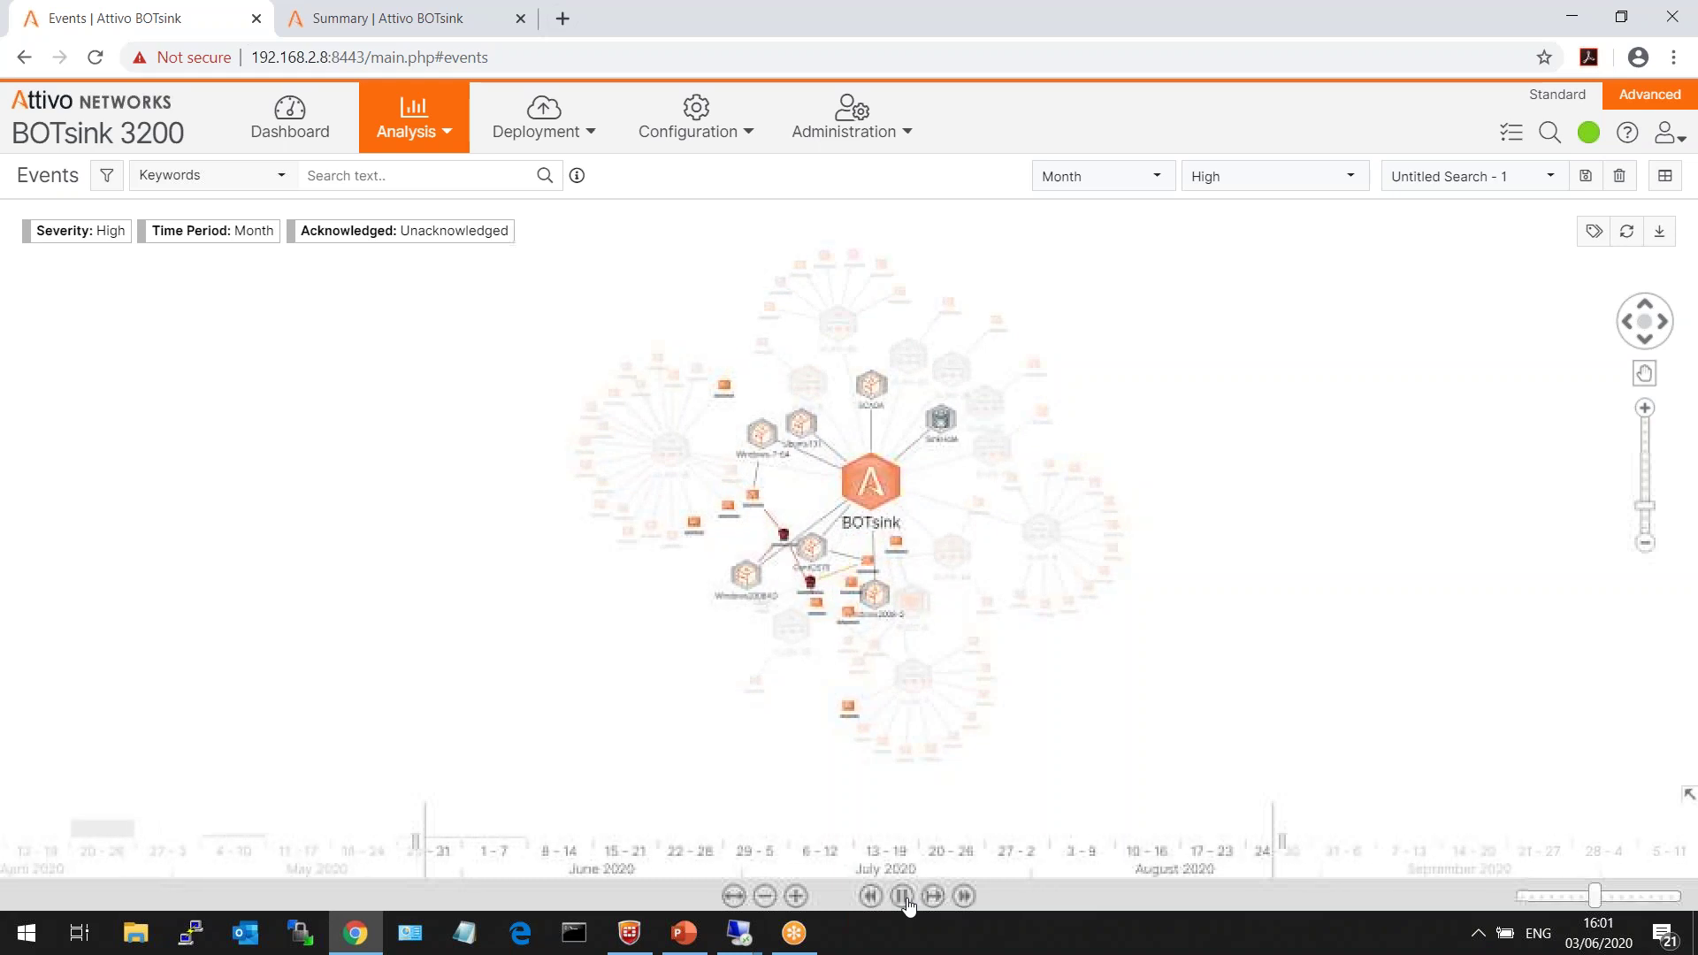
left_click(903, 897)
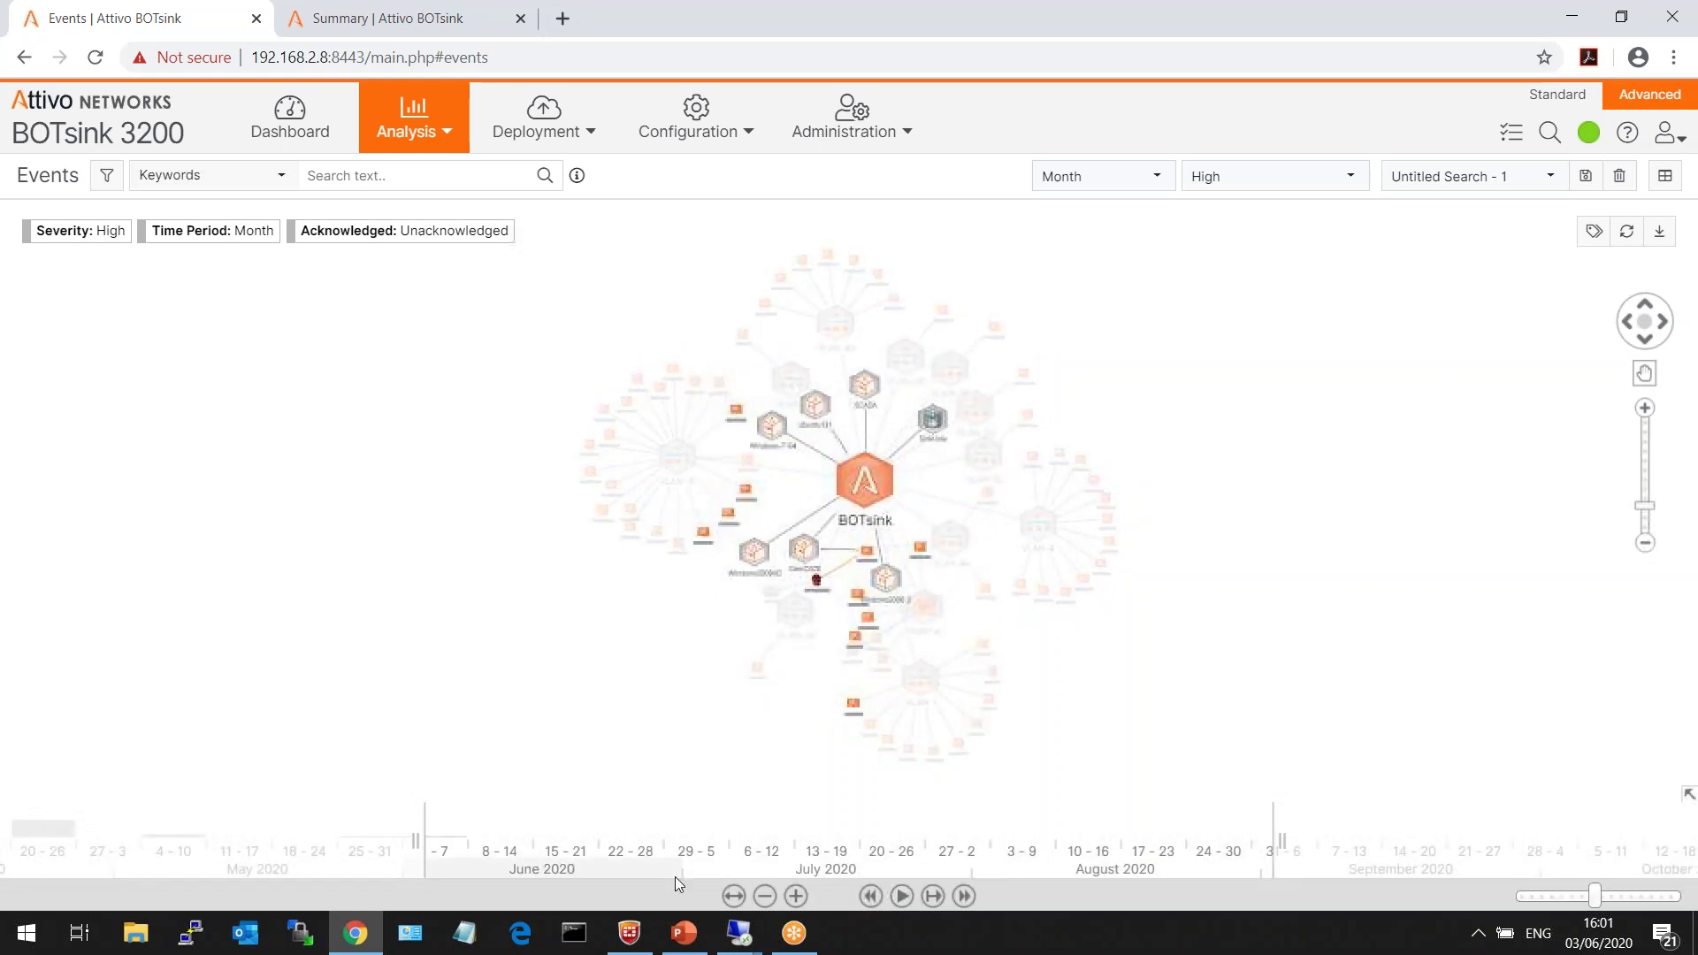
left_click_drag(666, 878, 796, 878)
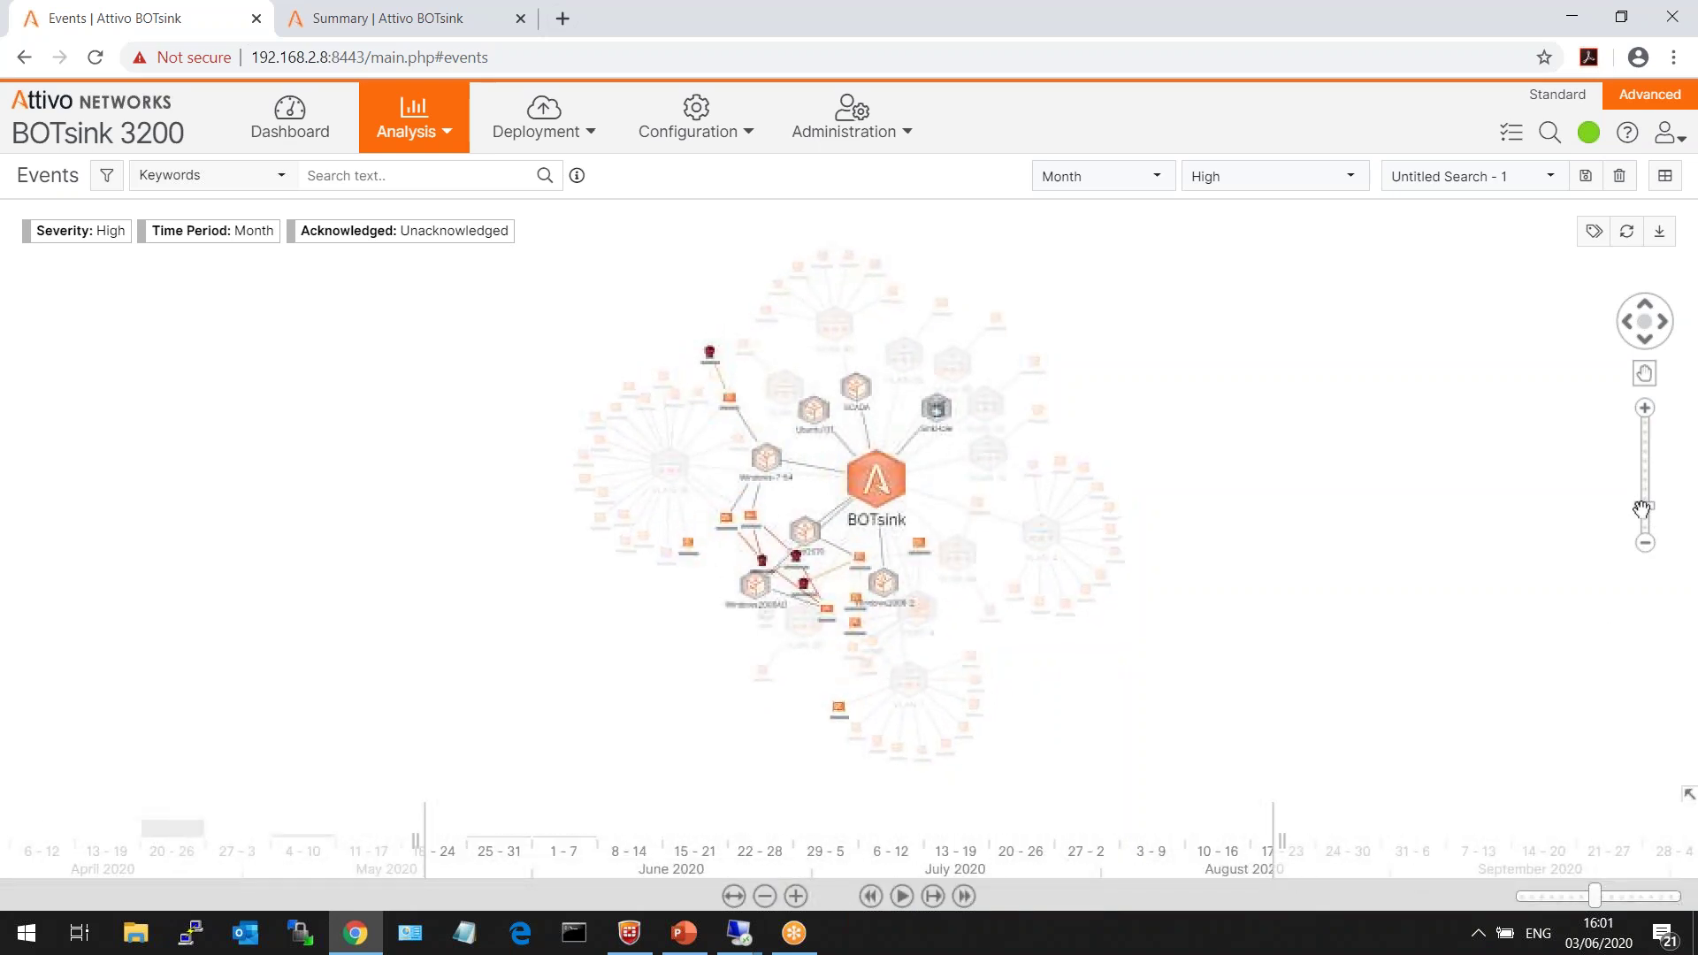
left_click_drag(1641, 503, 1644, 485)
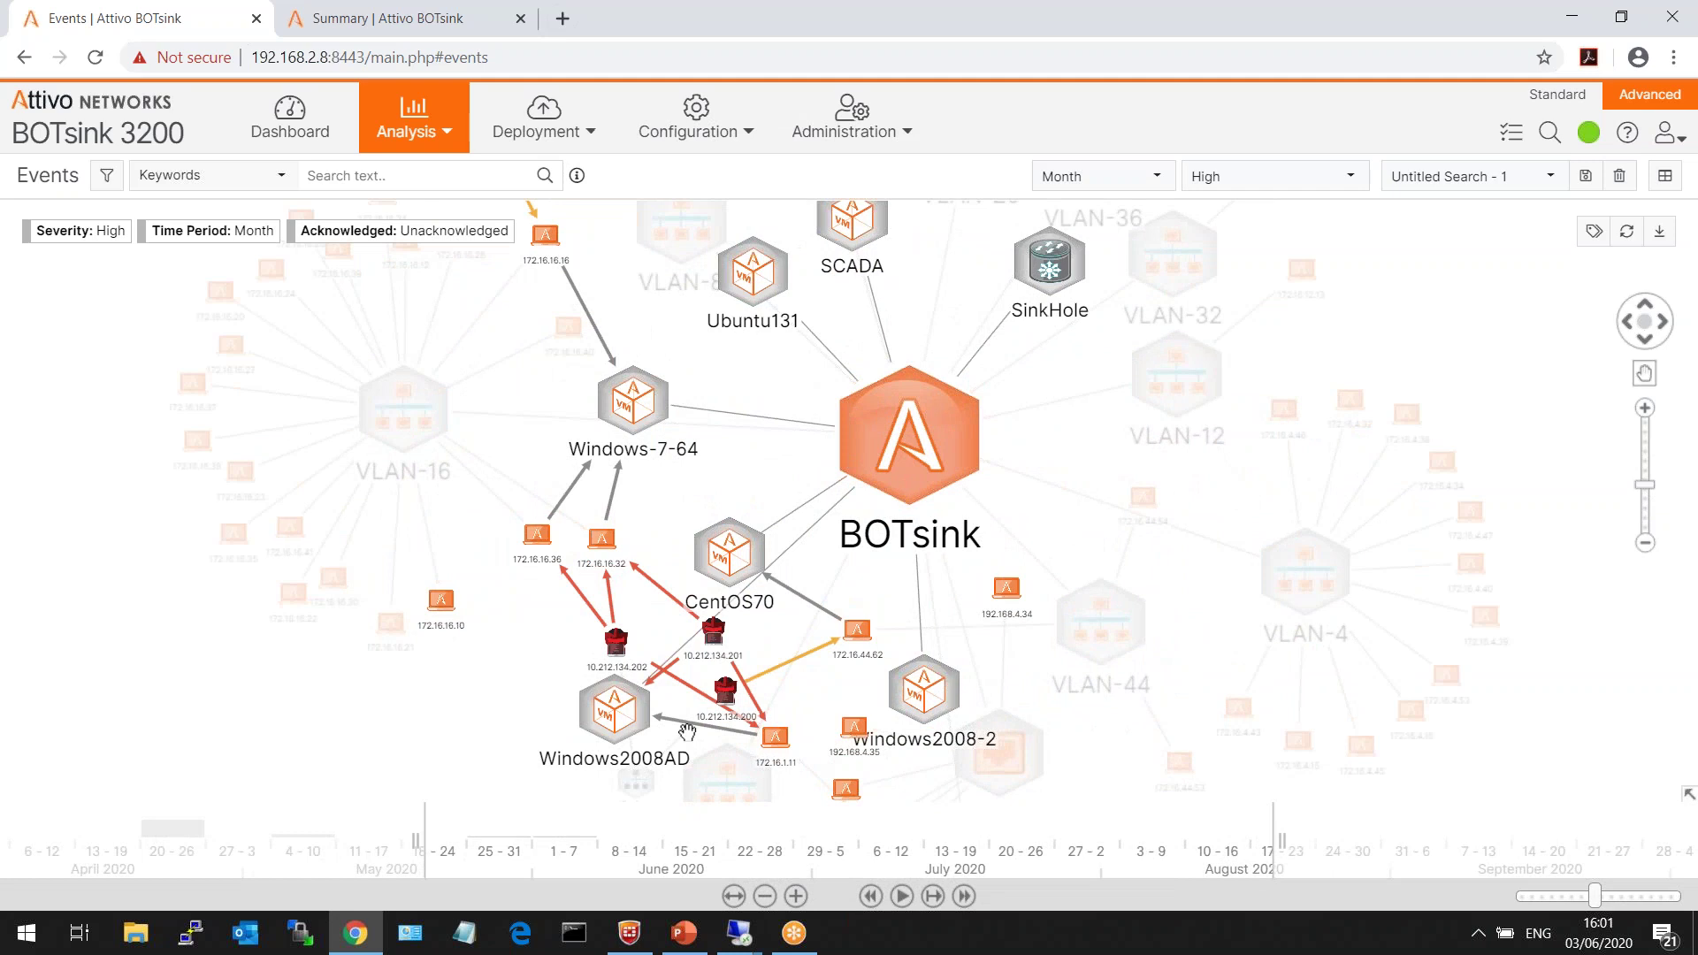
mouse_move(688, 733)
mouse_move(808, 655)
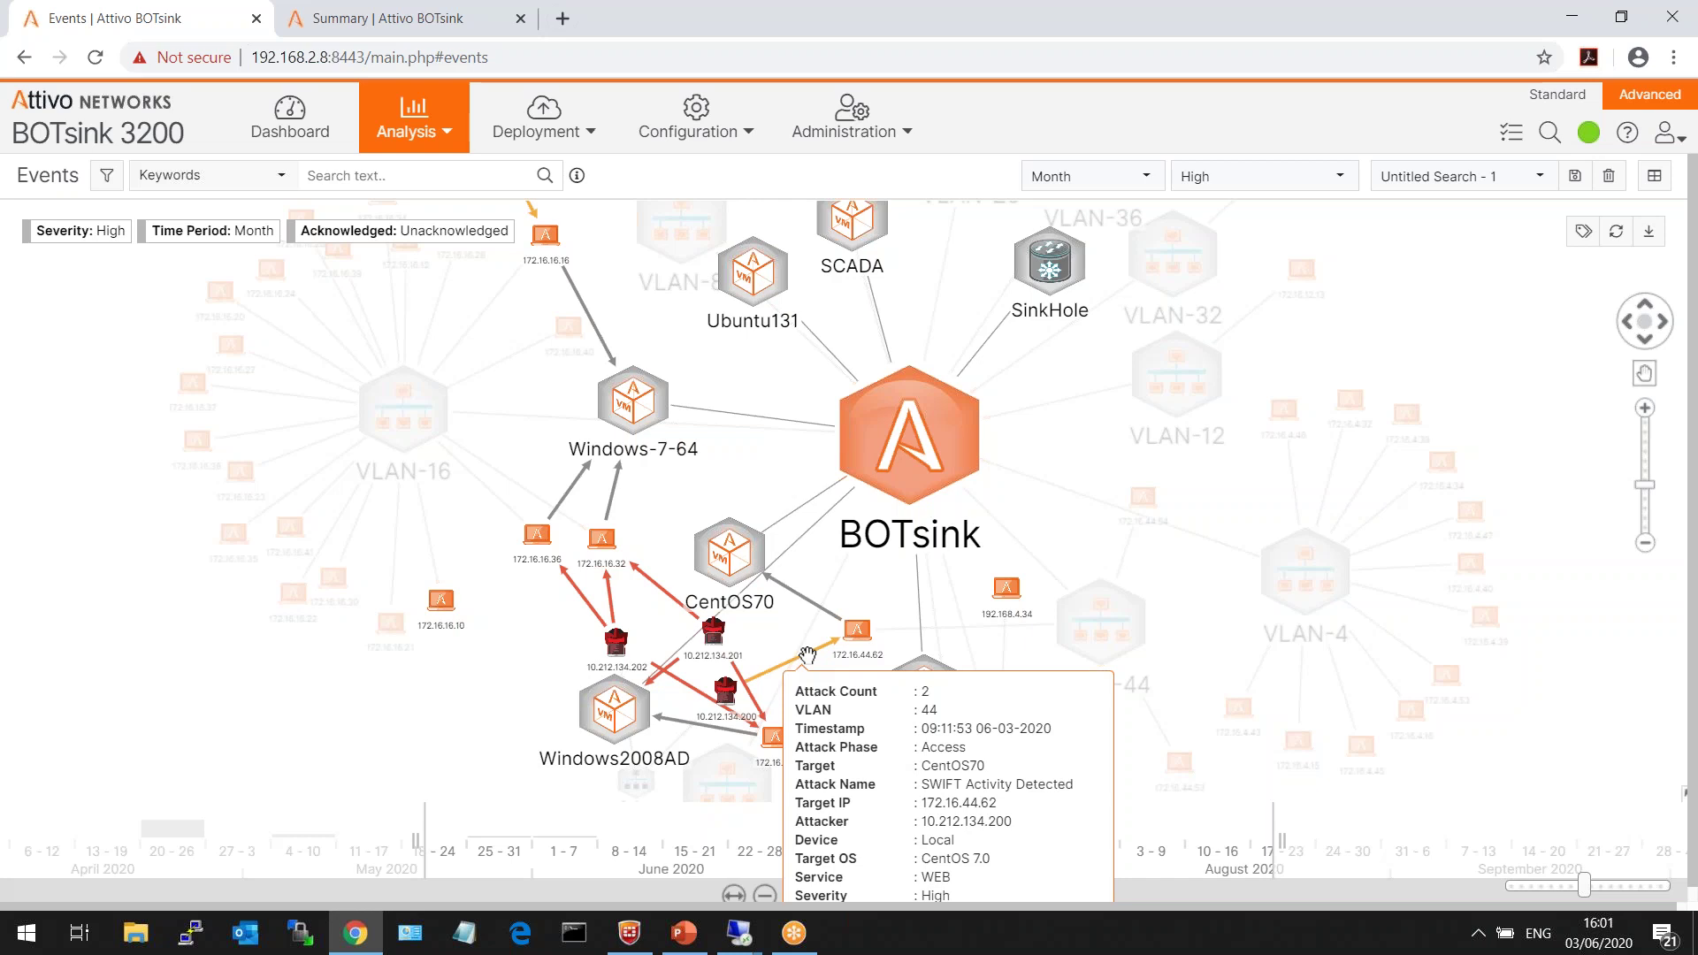
- Filter the attack graph to the Payload Drop attack phase, then remove that Phase filter
left_click(102, 181)
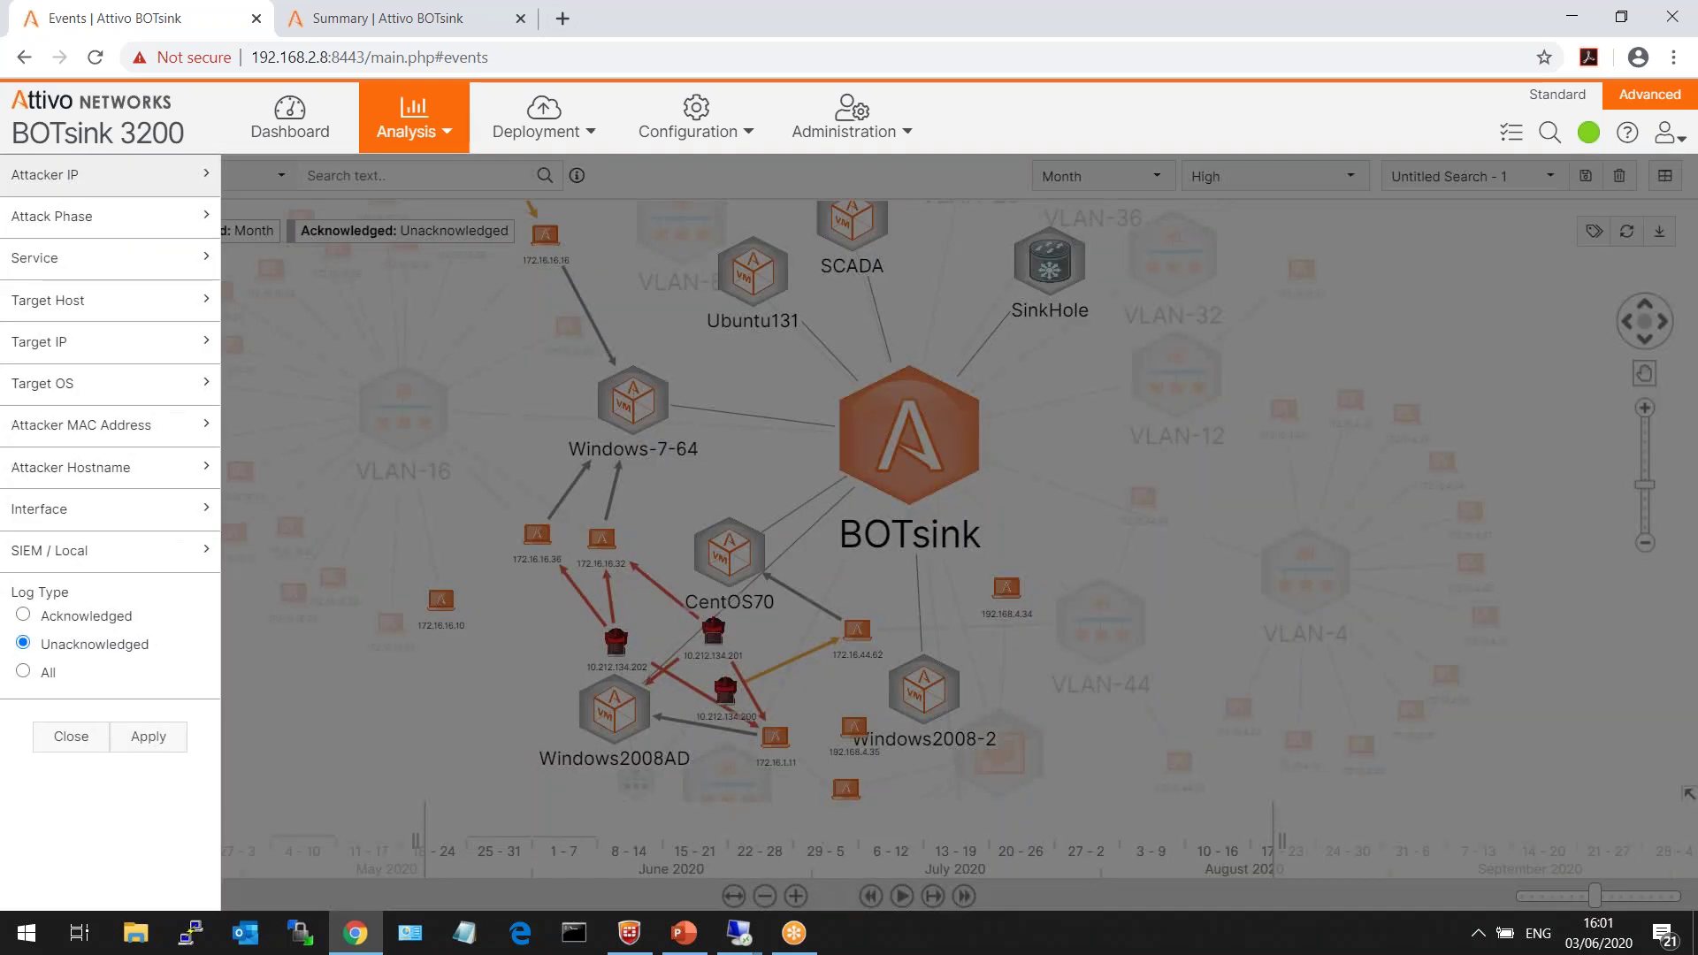
left_click(106, 223)
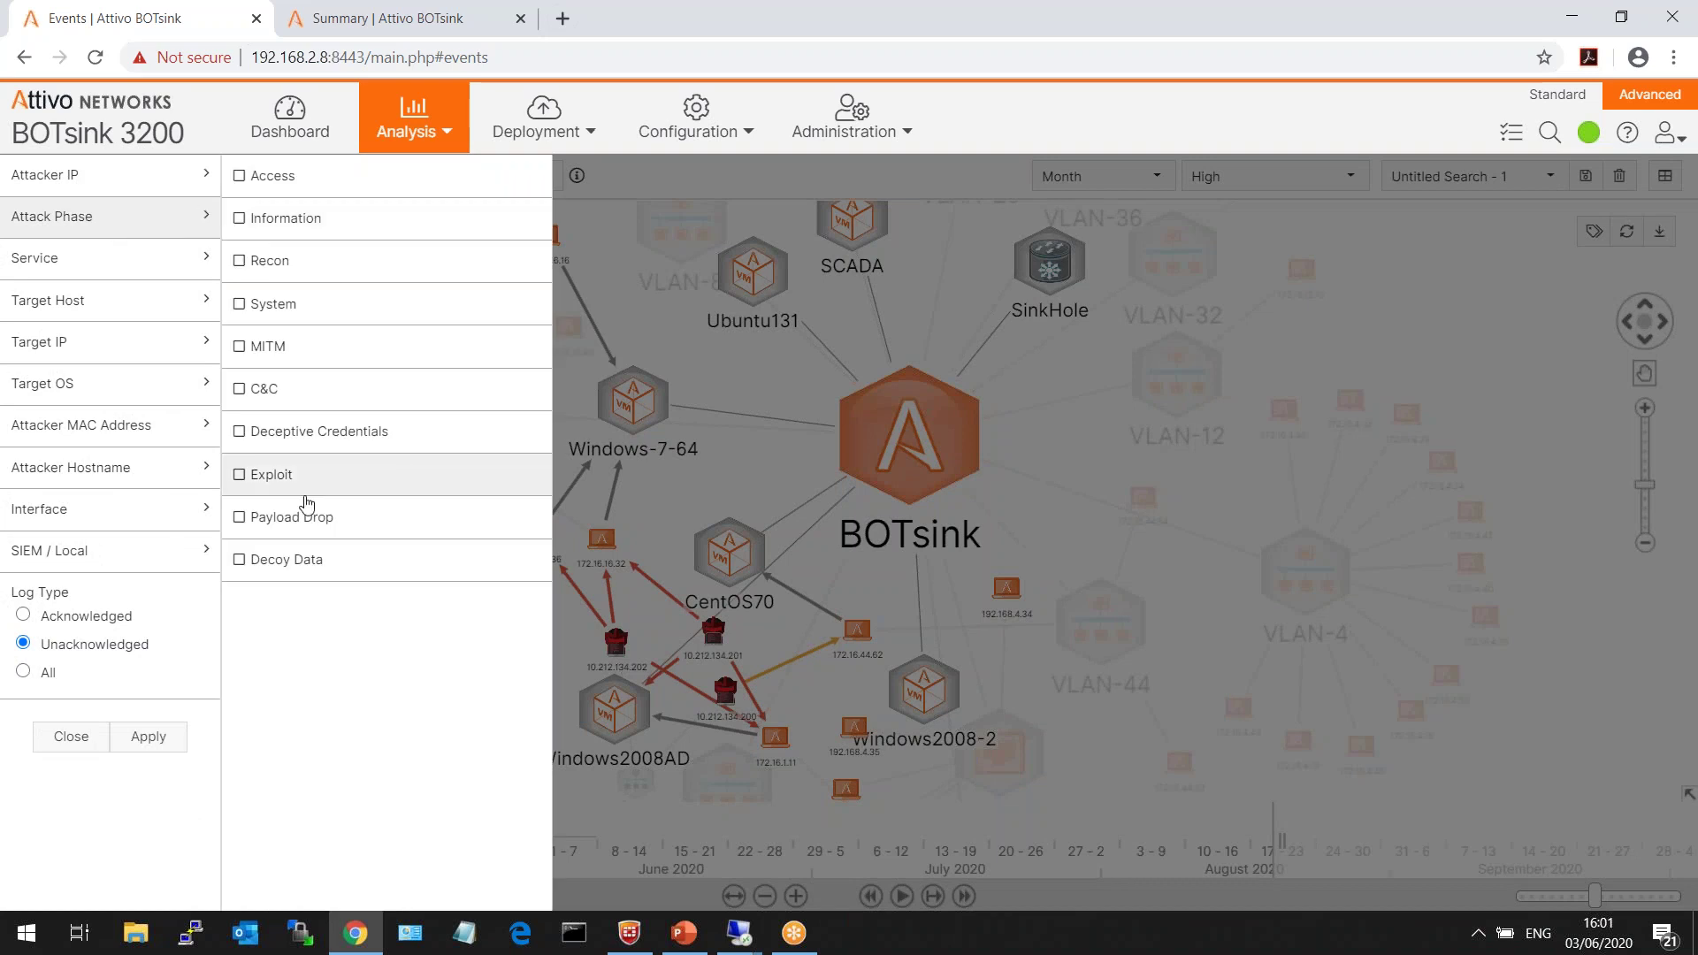
left_click(239, 519)
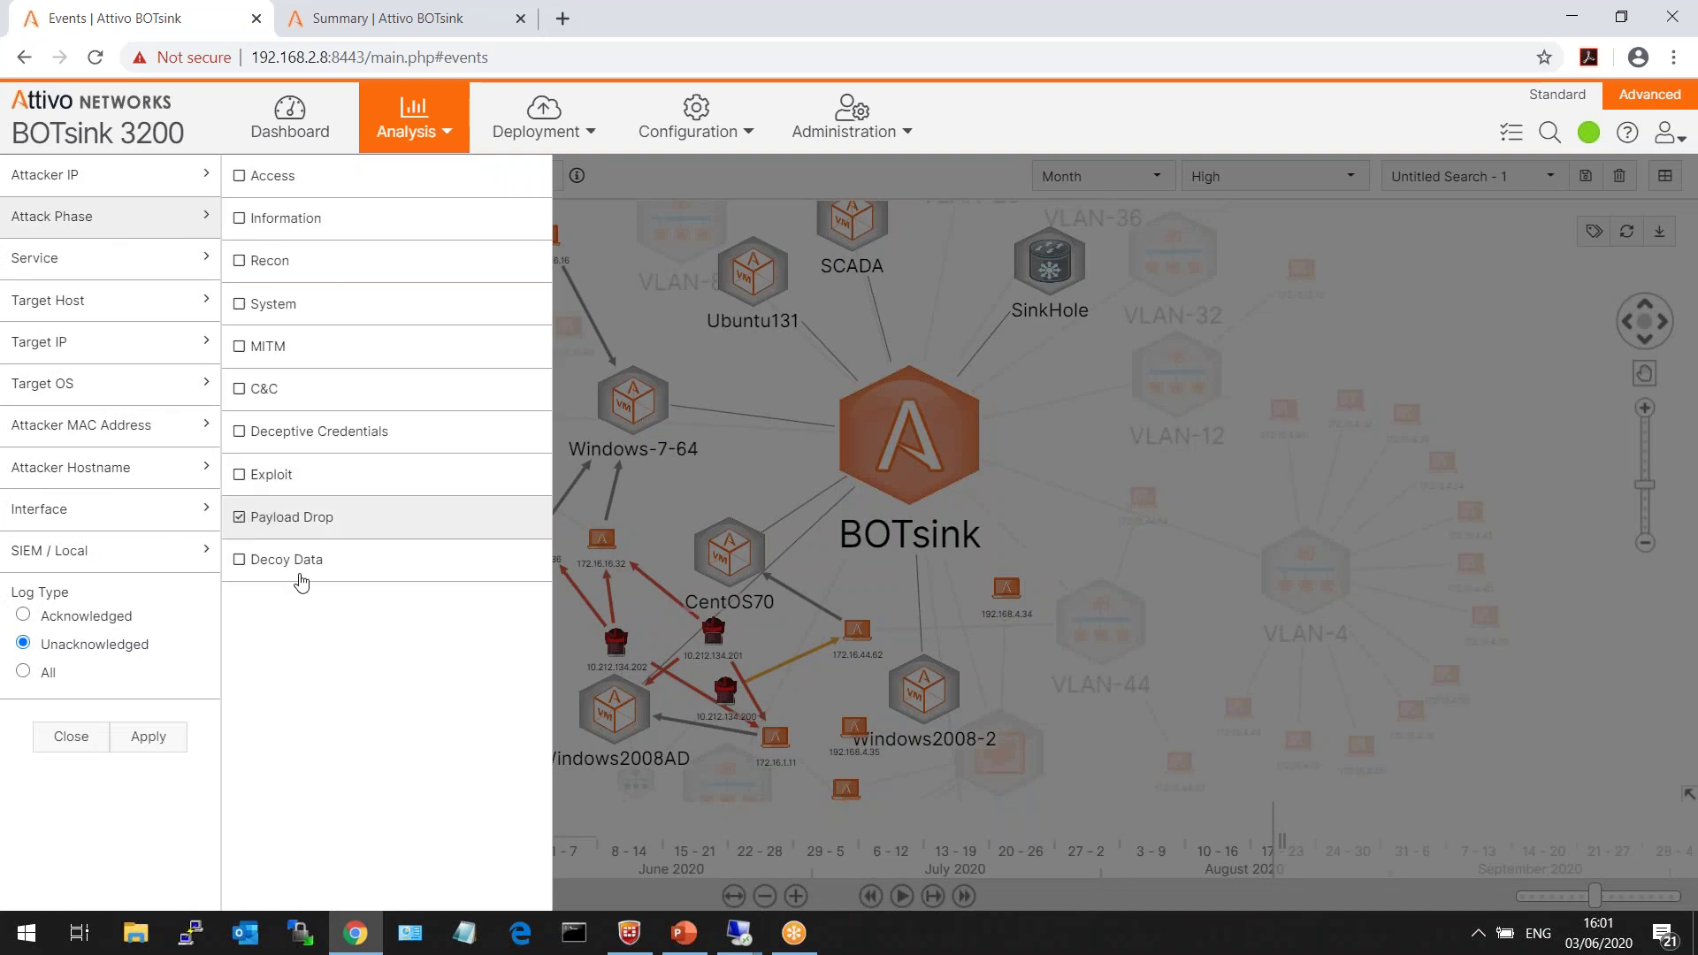
left_click(149, 738)
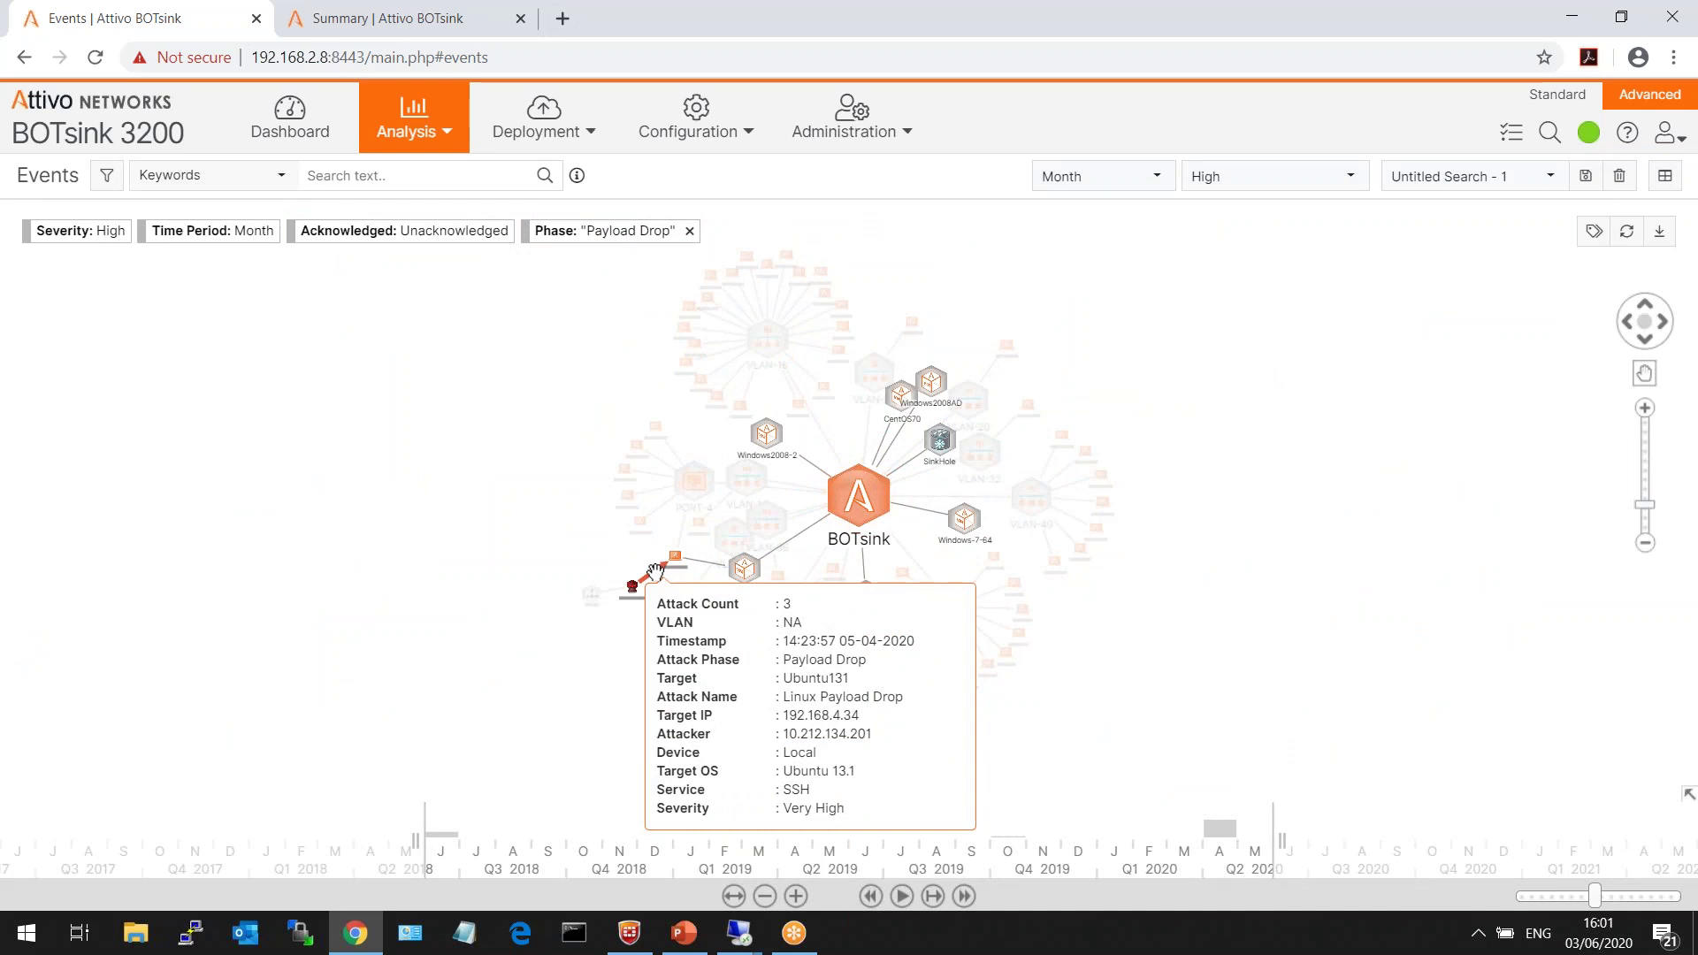
left_click(689, 231)
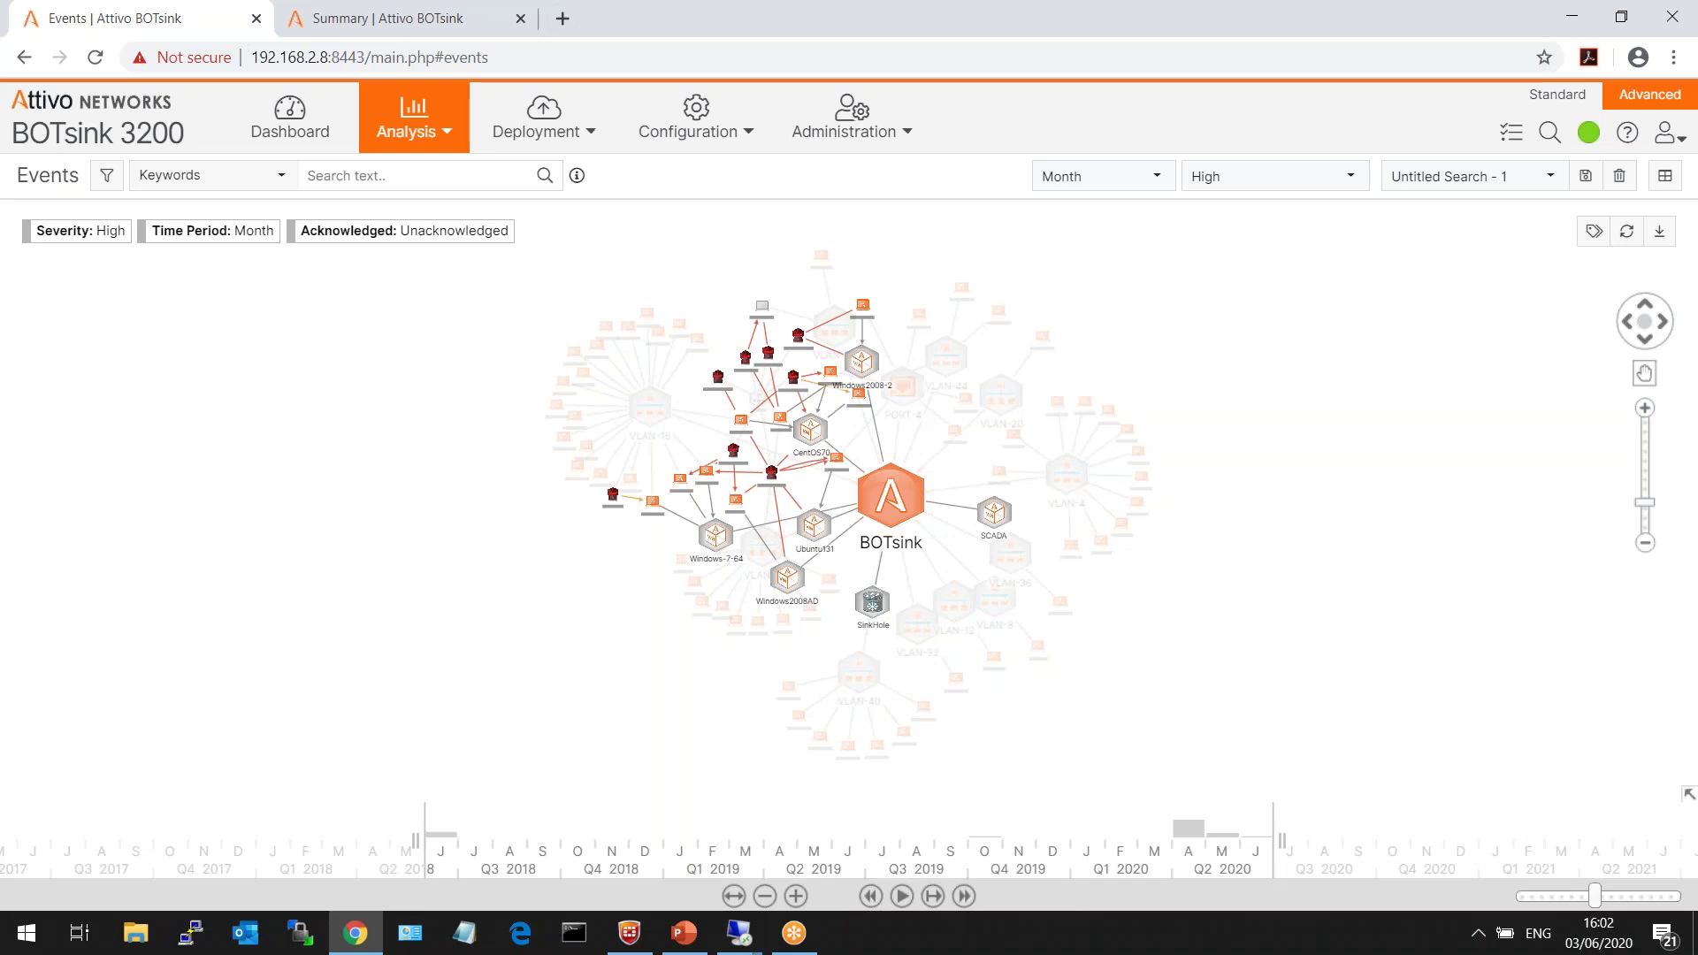
mouse_move(581, 134)
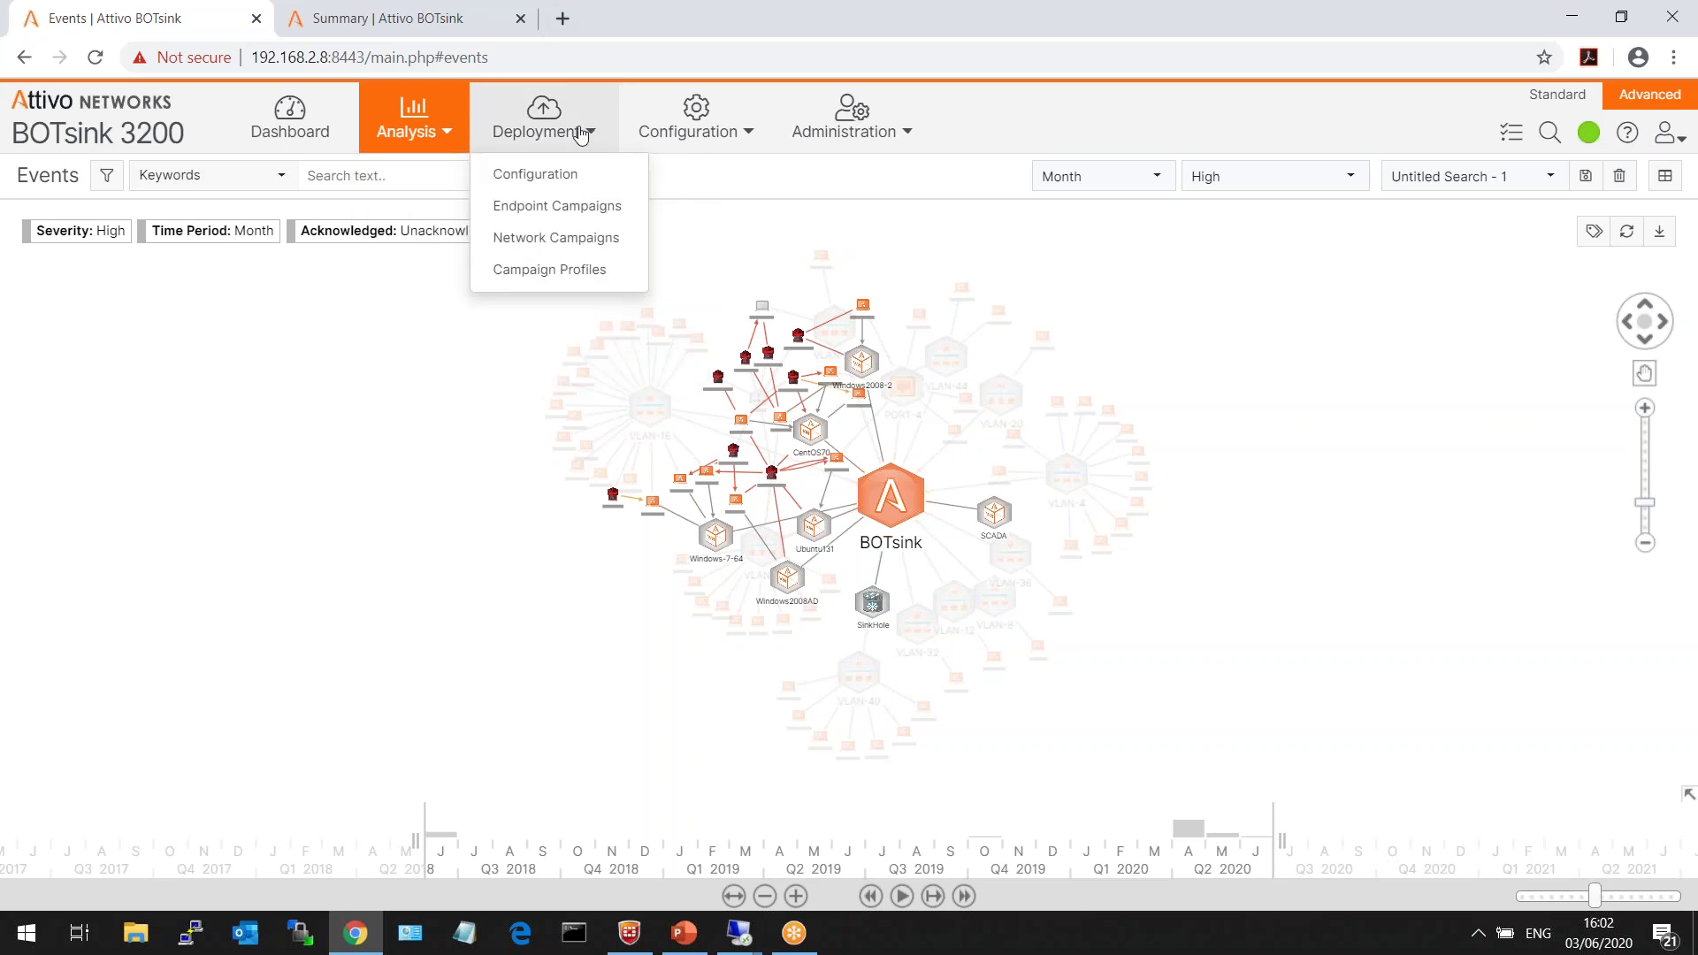
- Open Deployment > Configuration and highlight the Self Learn heading, 'Active Directory' and 'network traffic' text
left_click(558, 173)
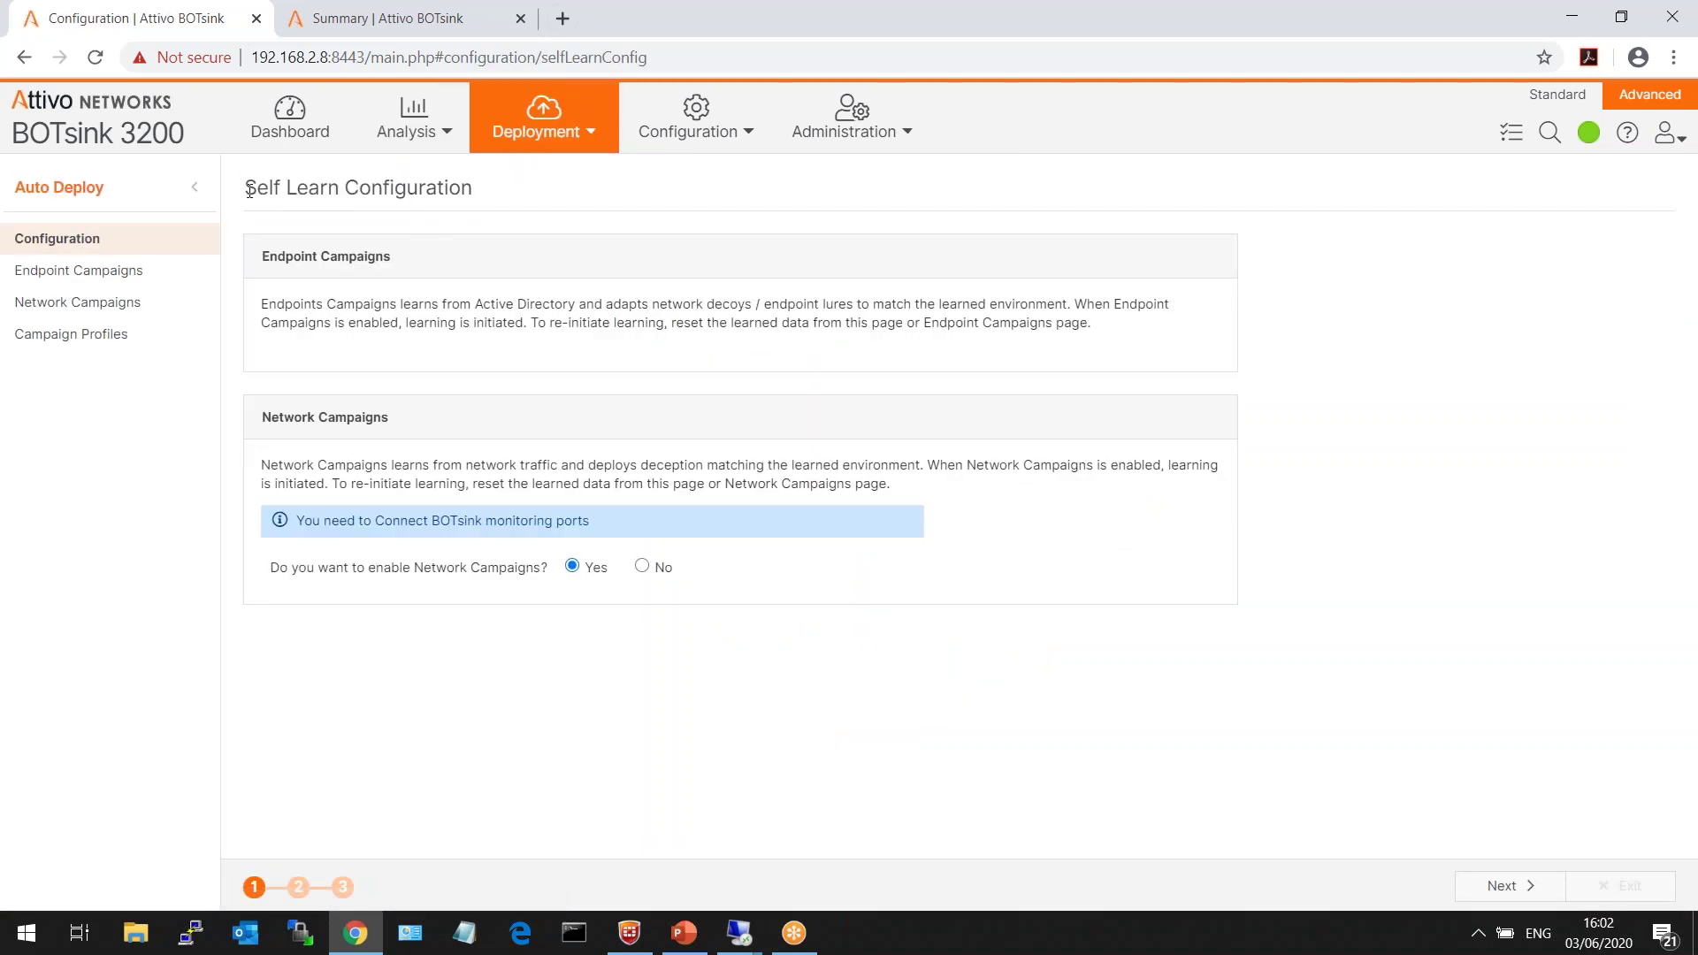
triple_click(469, 190)
left_click(470, 190)
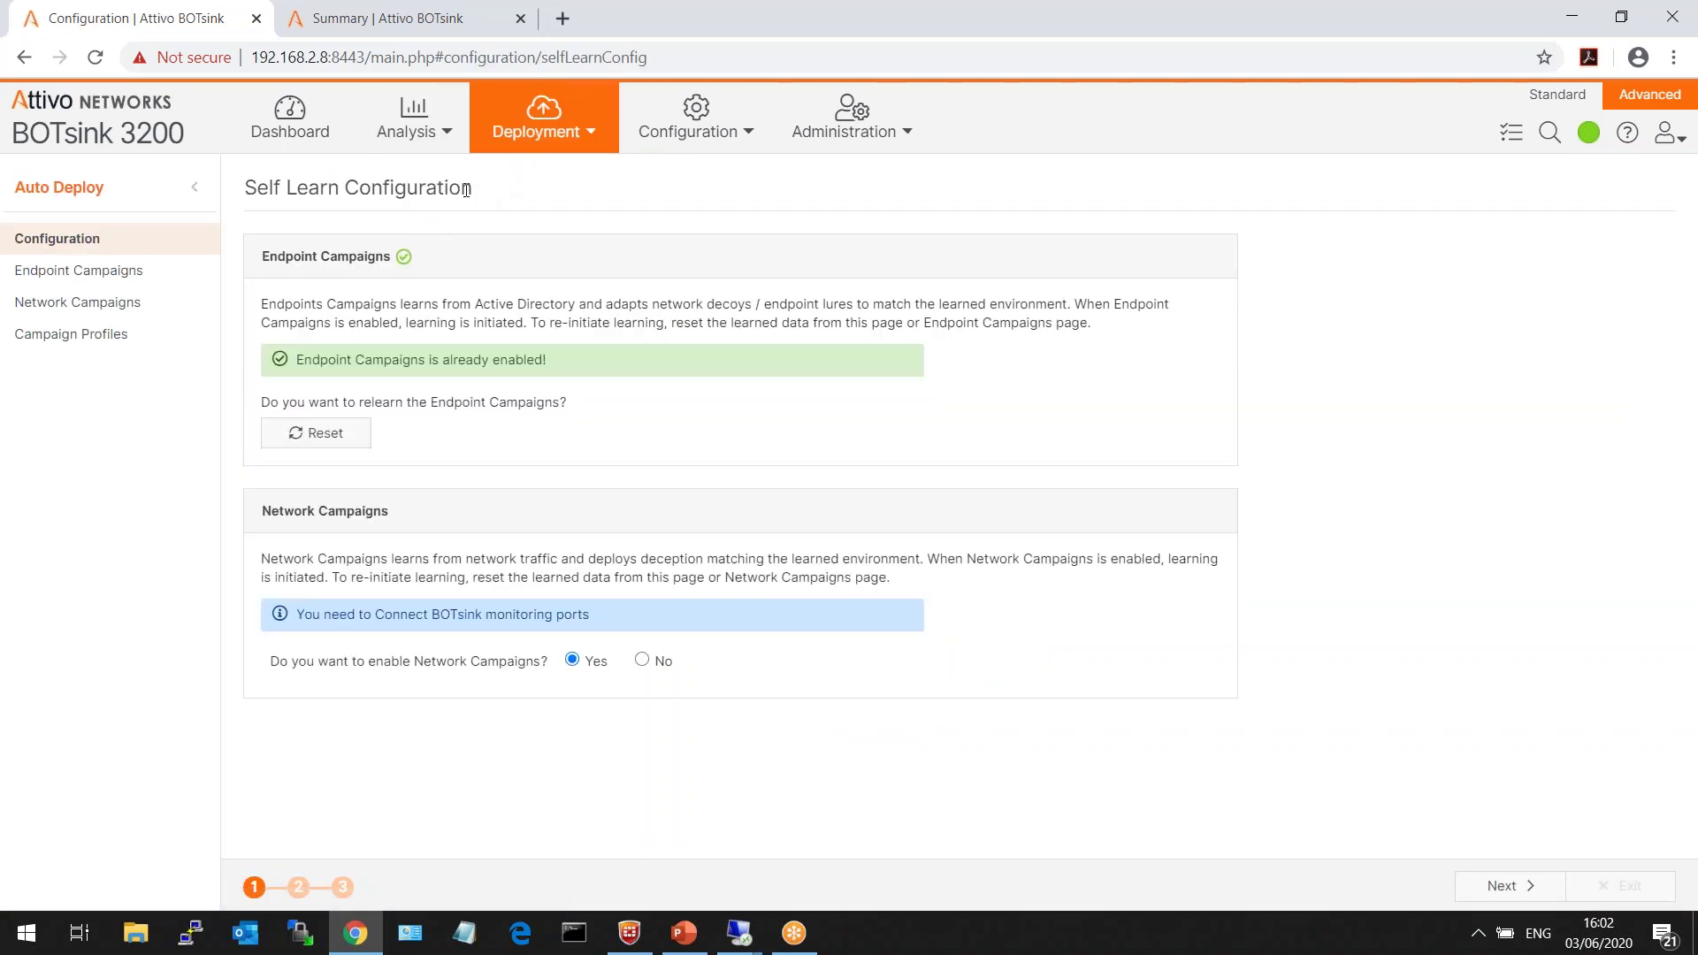
triple_click(466, 189)
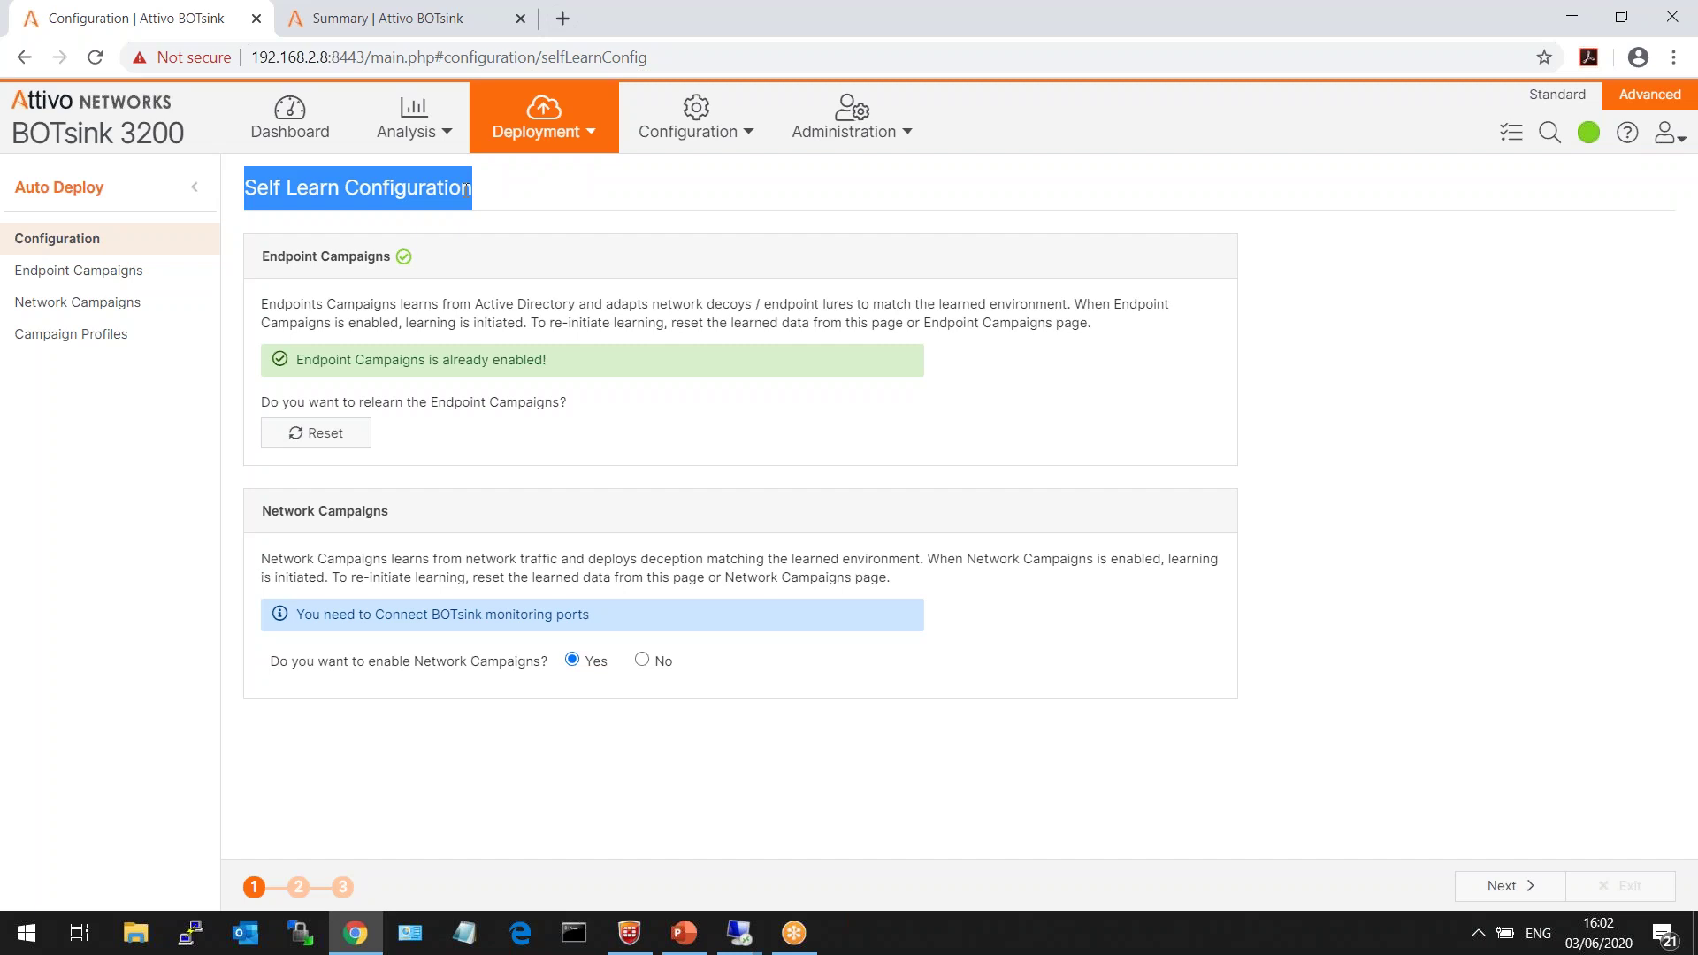
left_click_drag(478, 302, 576, 305)
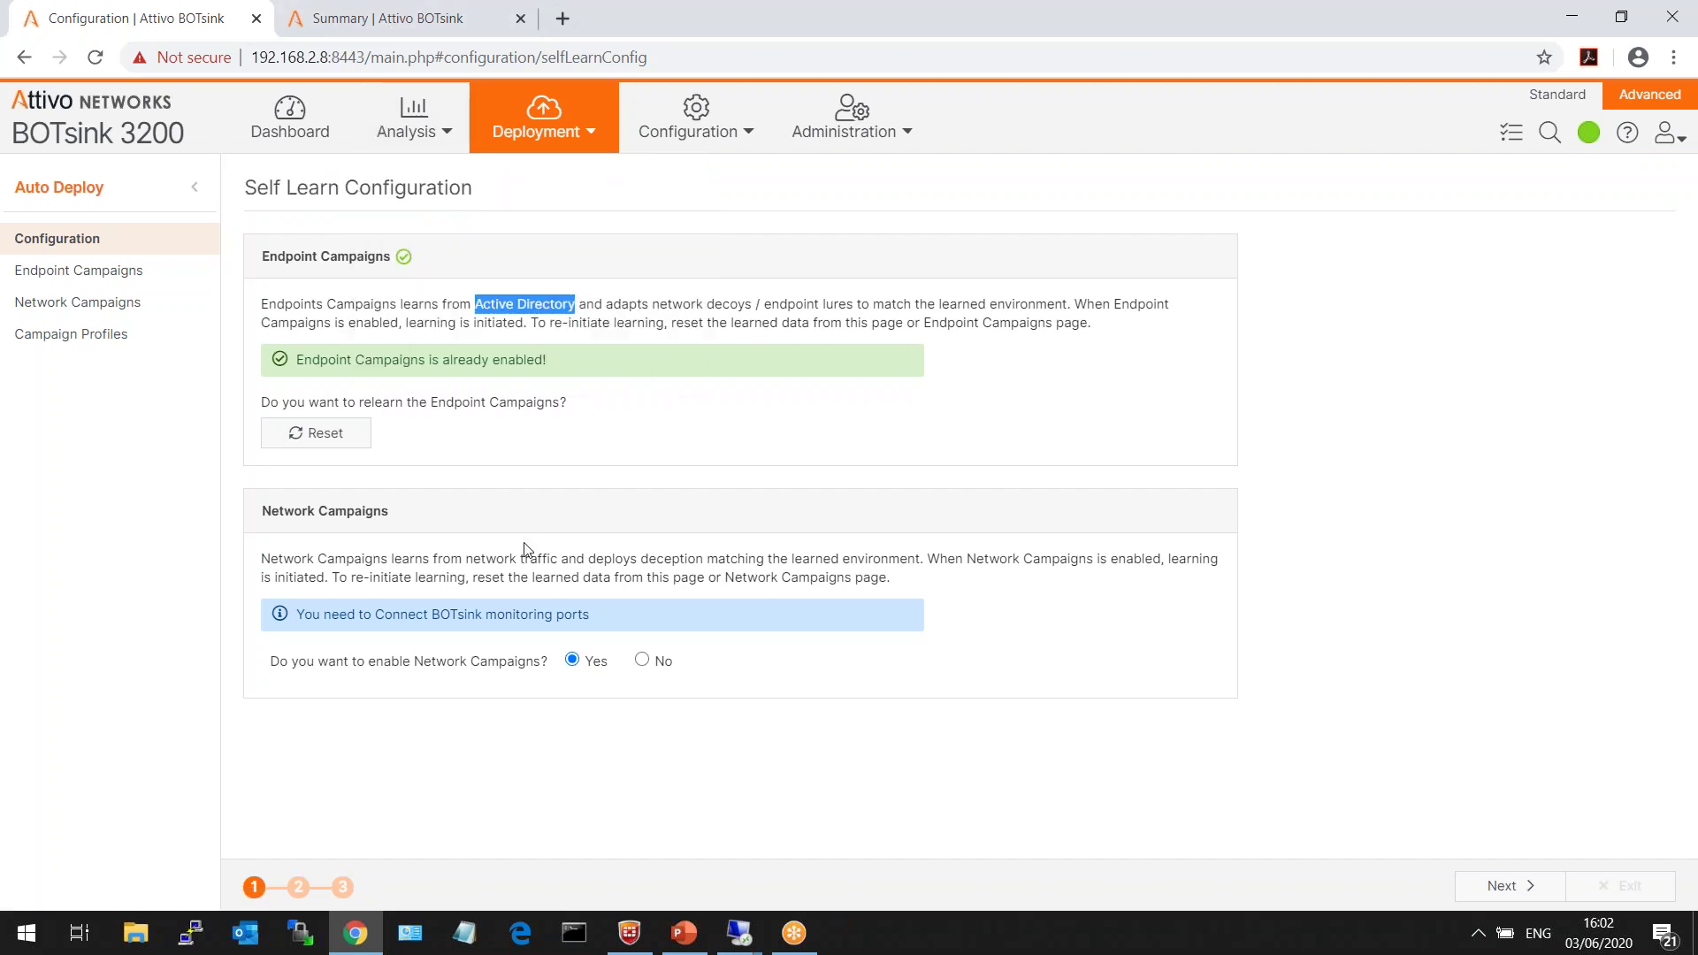
left_click_drag(465, 559, 565, 559)
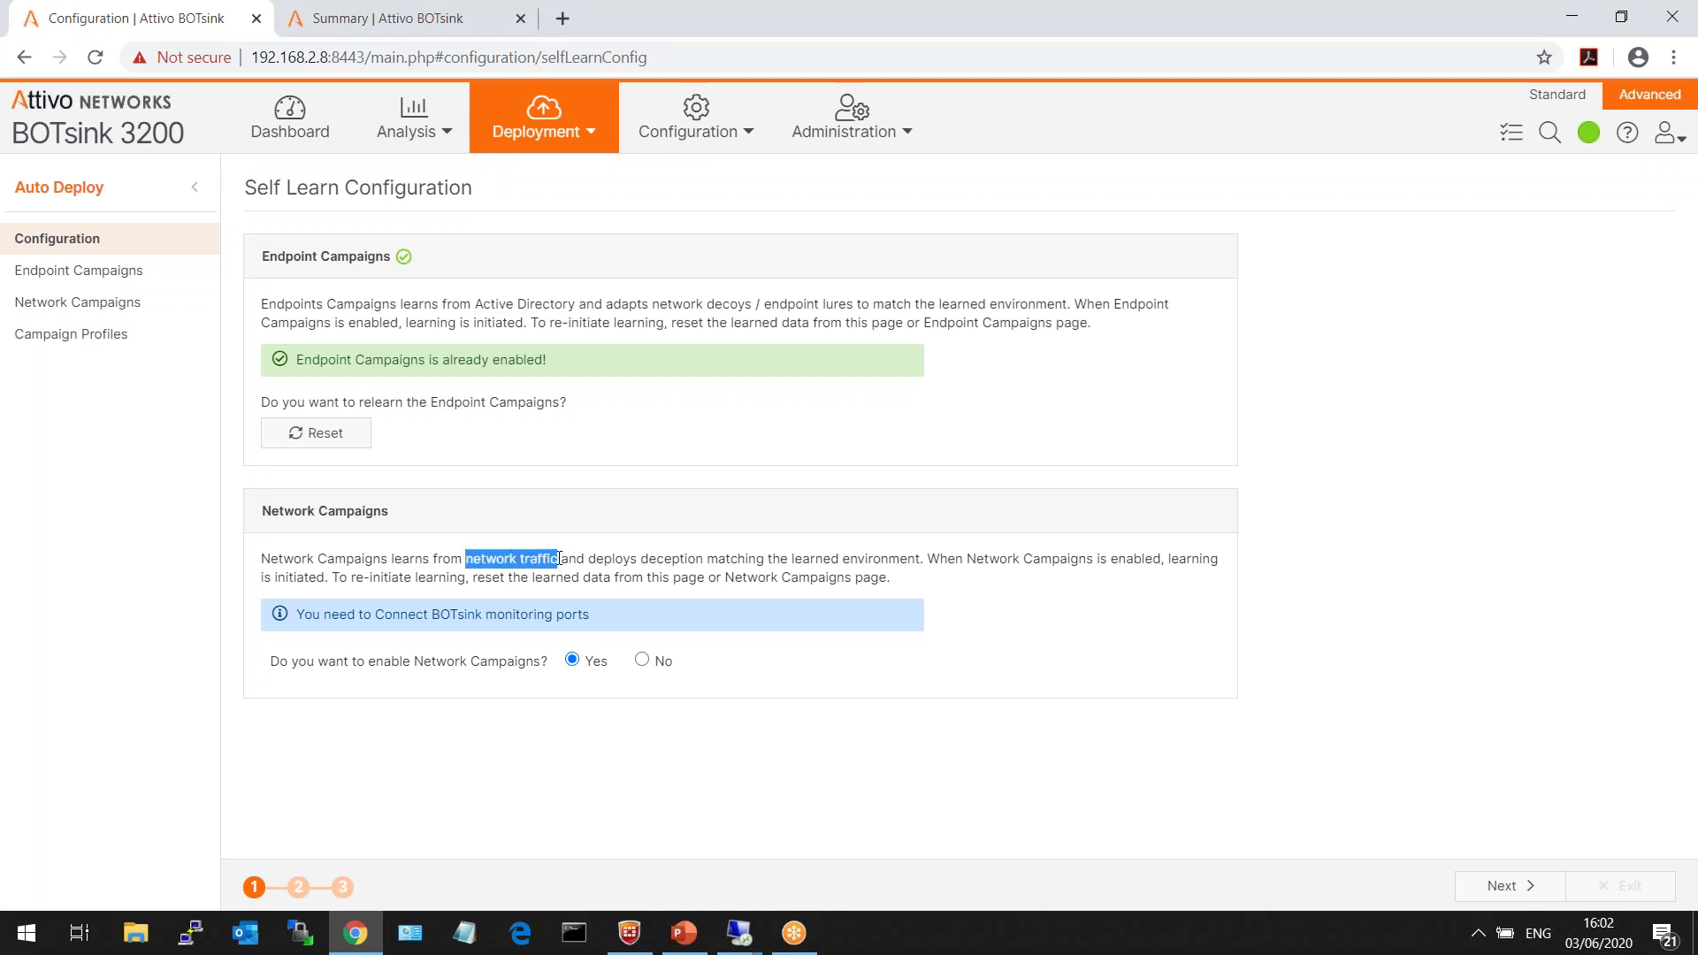
left_click(598, 513)
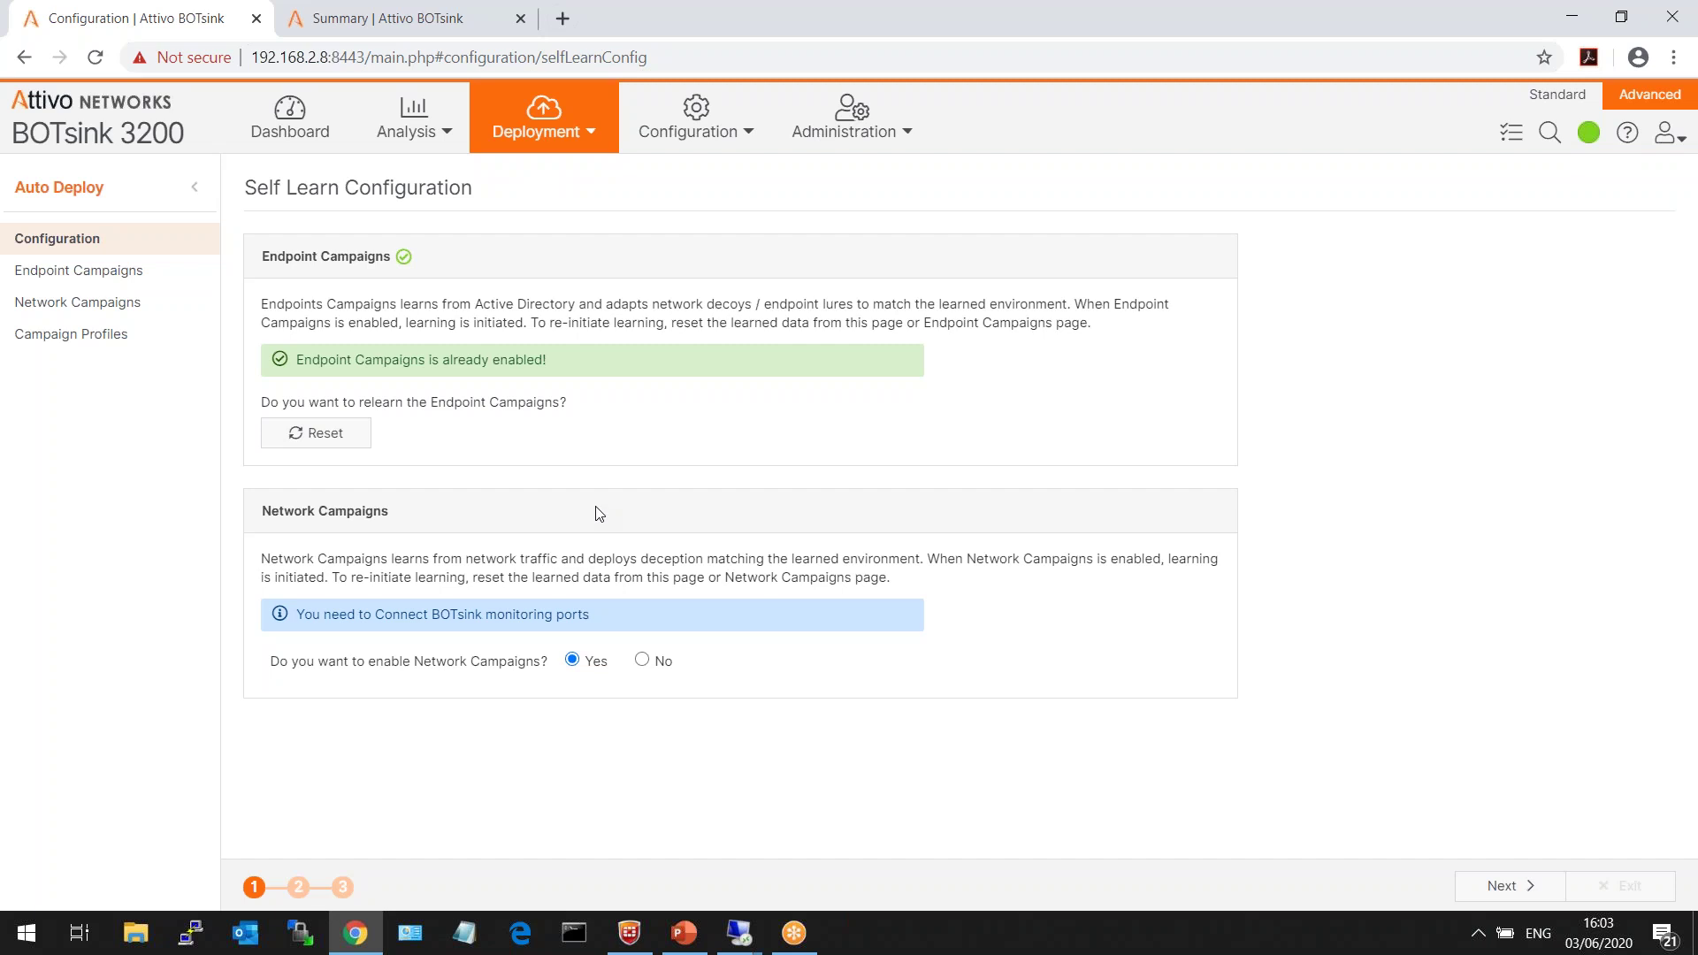
- On Endpoint Campaigns, highlight the Apache, SCADA Siemens and Vuln Emulator rows, then open Terminal Services' 35 Decoys
left_click(136, 274)
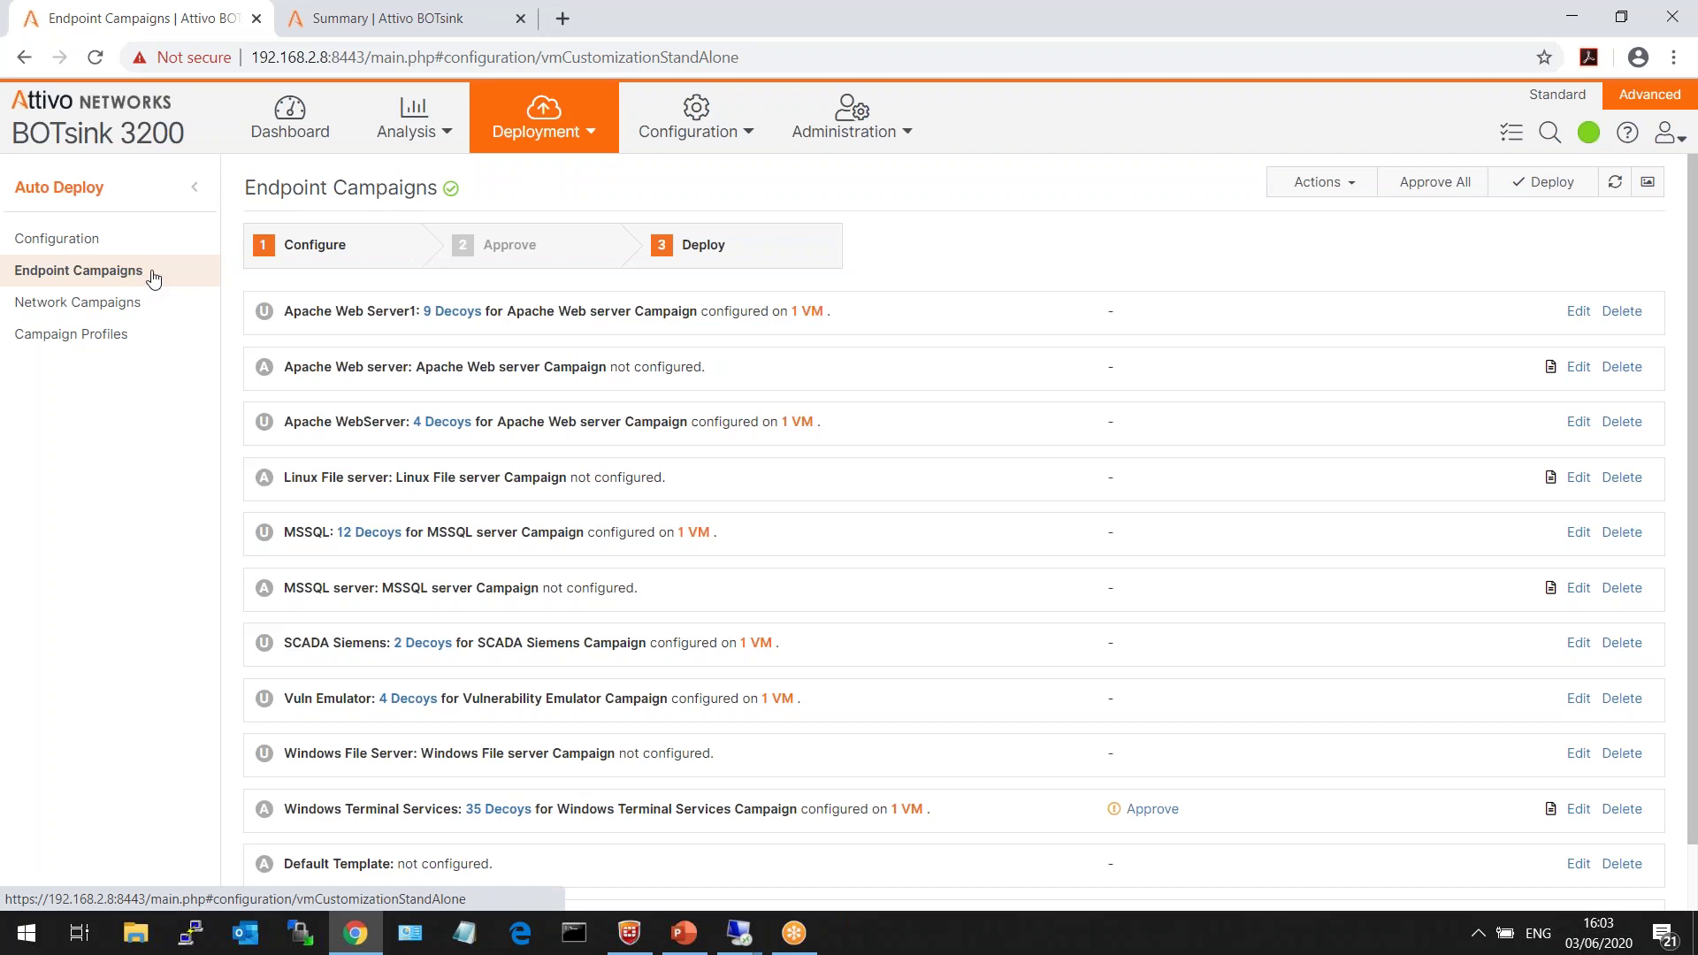
triple_click(387, 366)
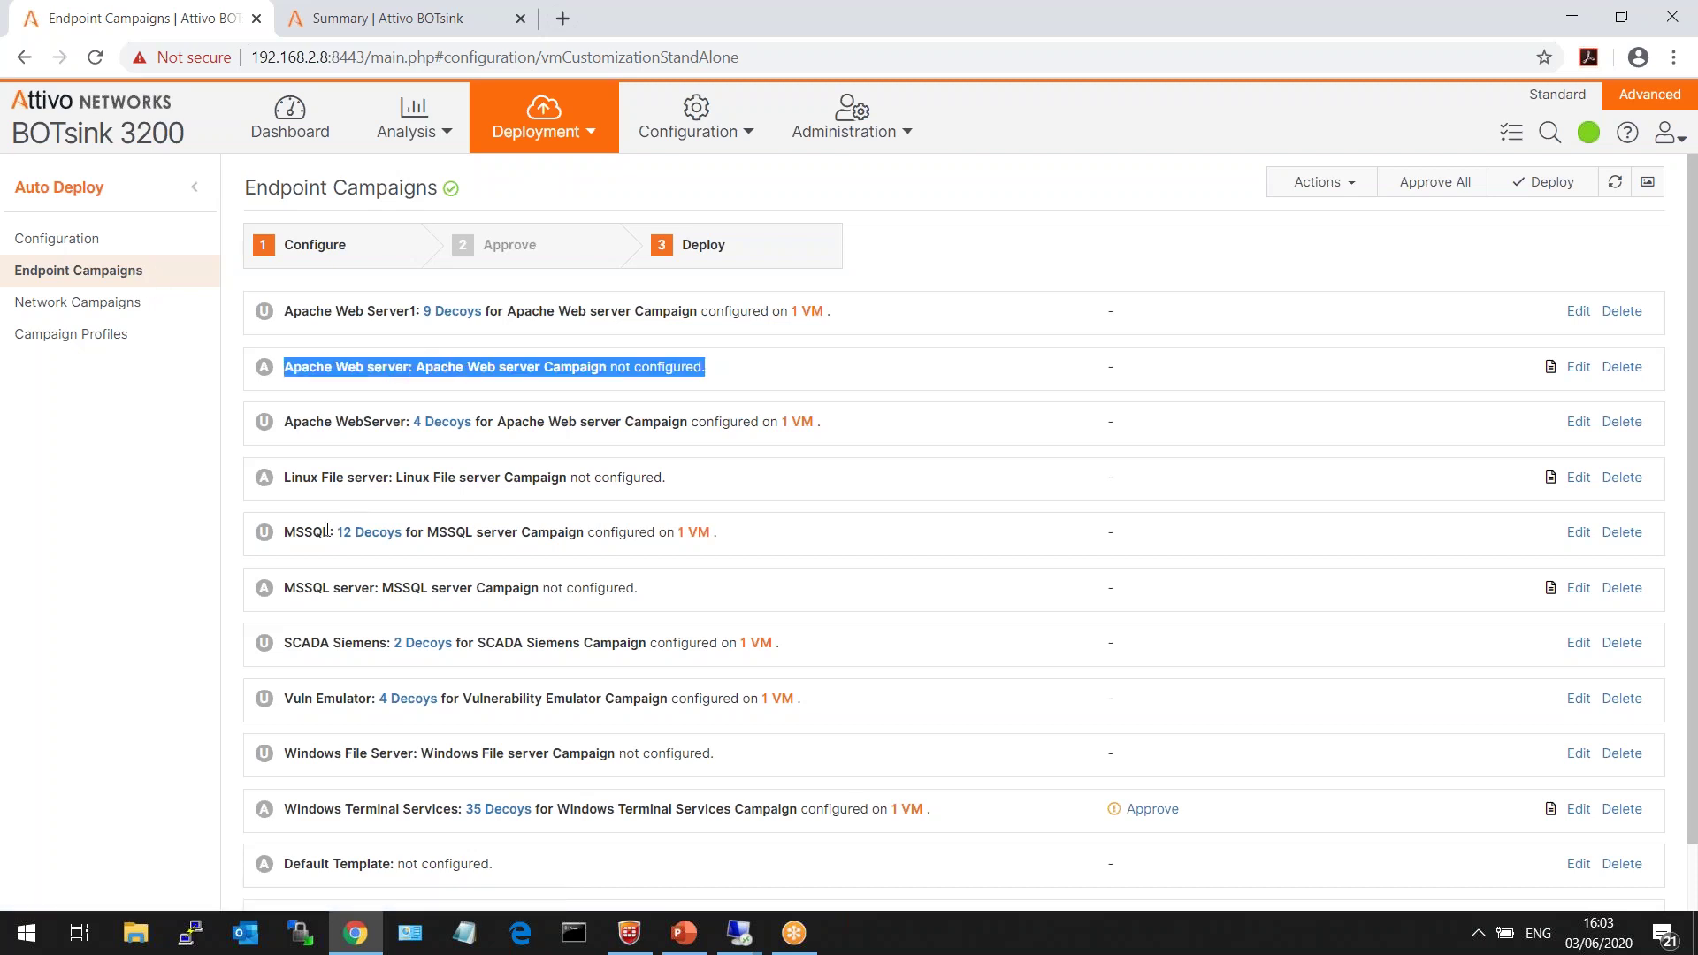
triple_click(326, 642)
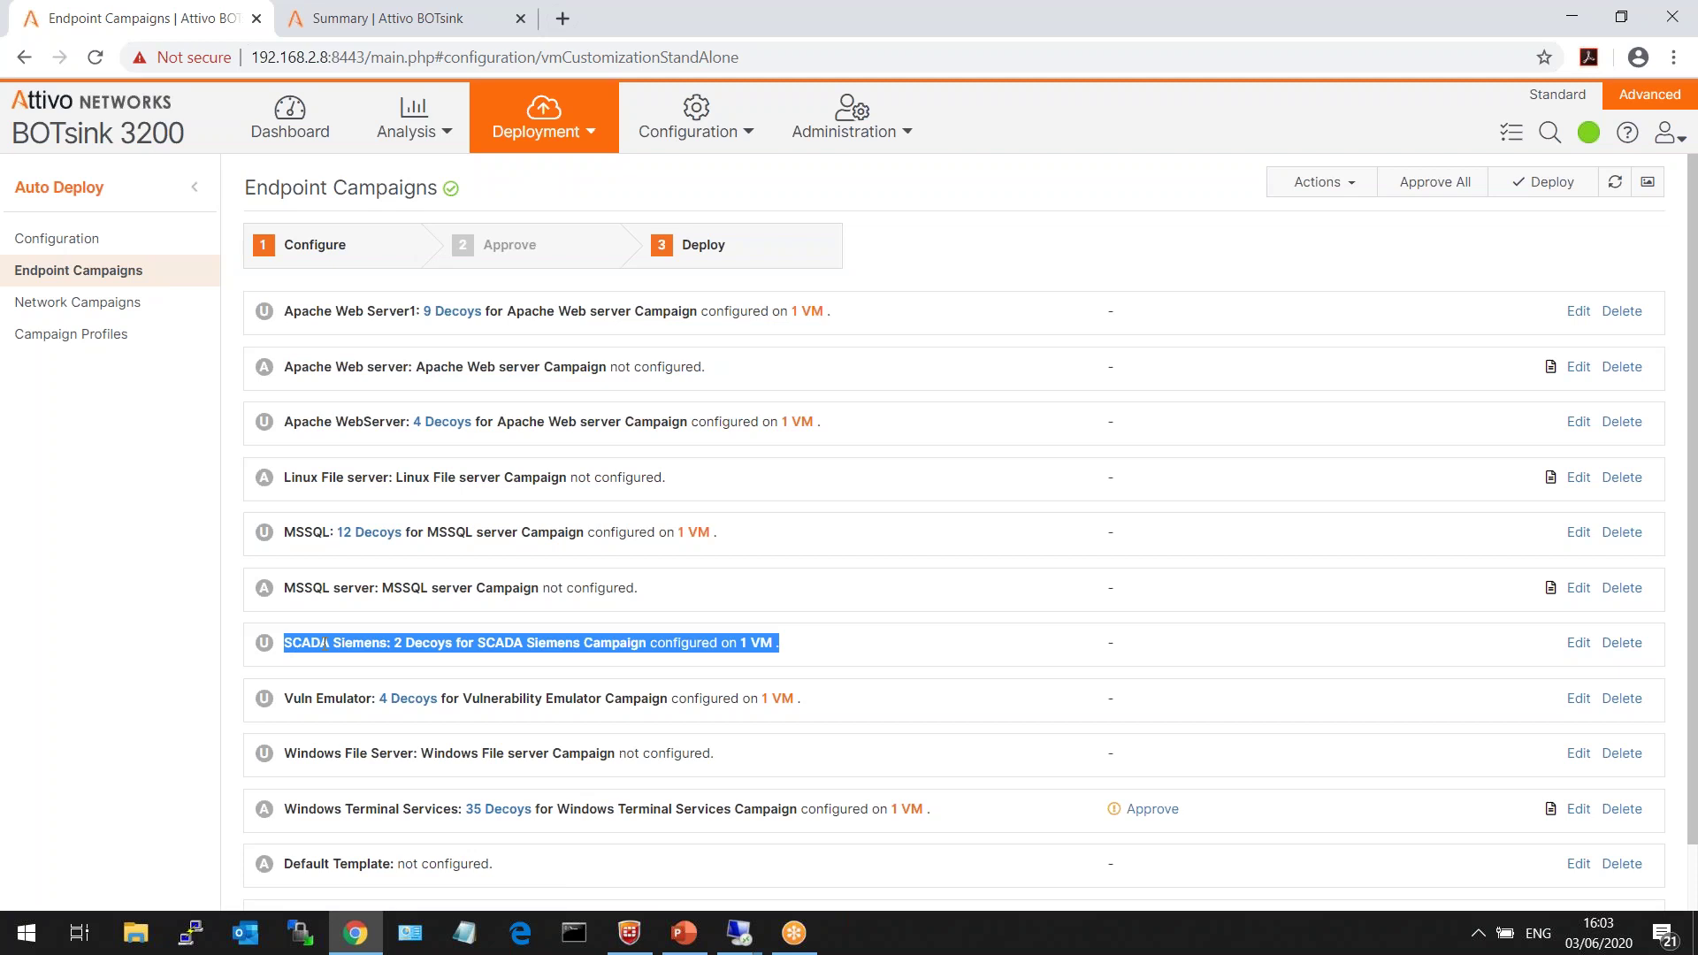
triple_click(320, 698)
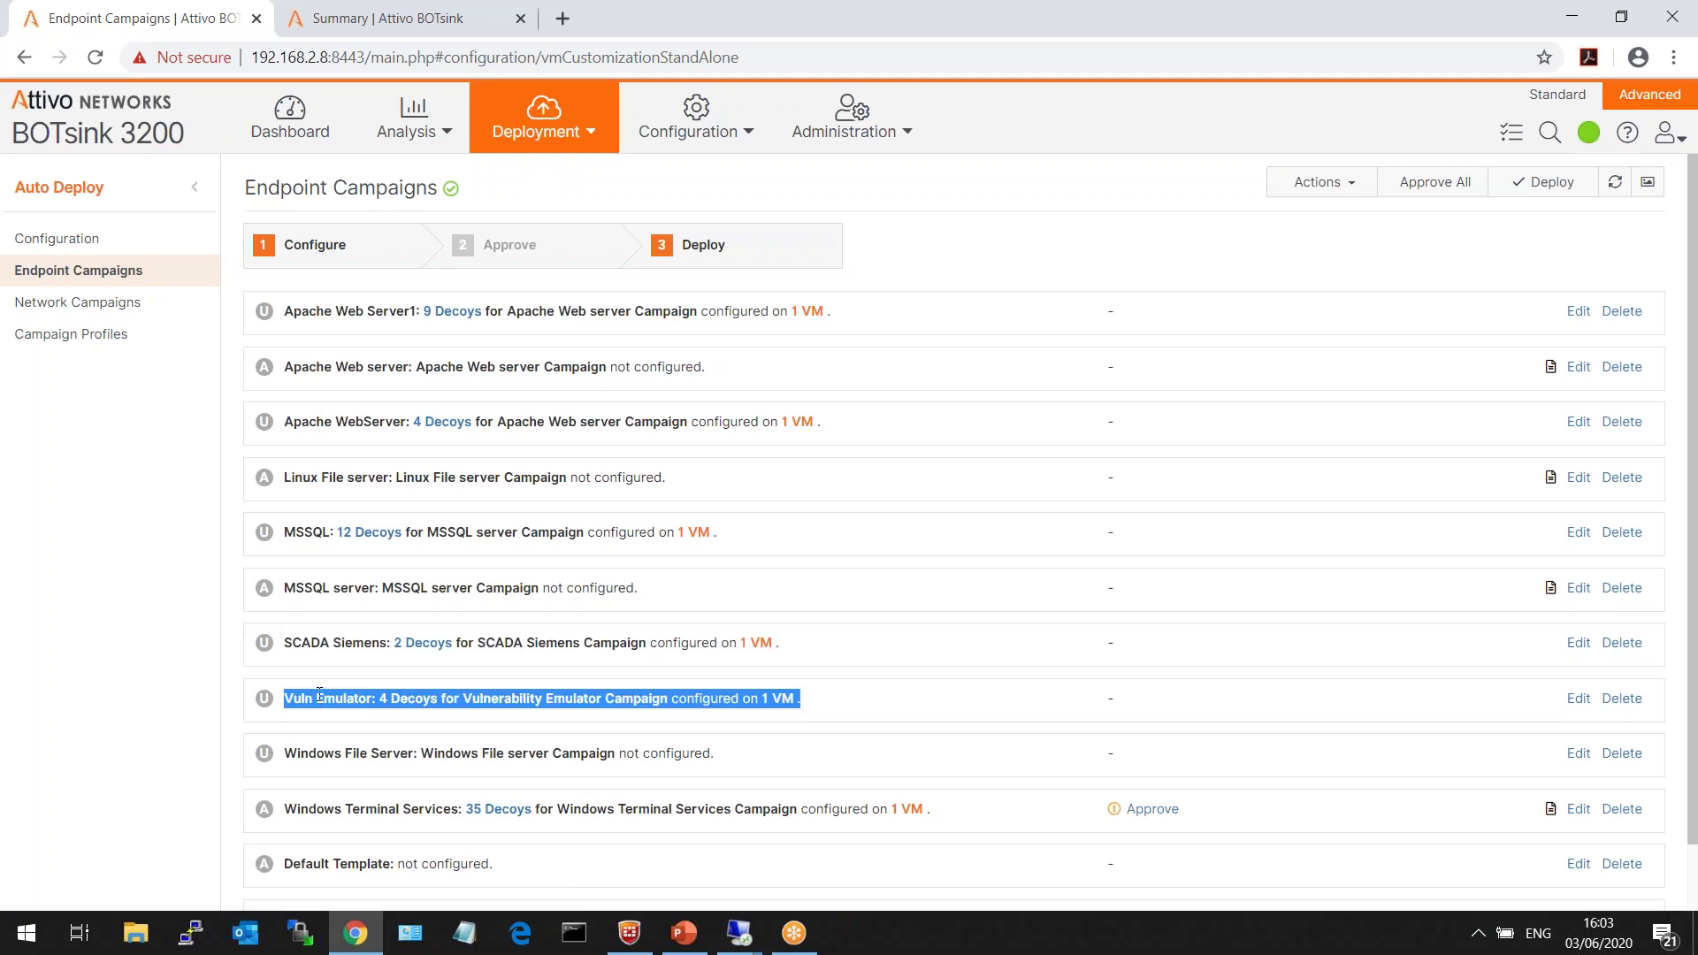
left_click(319, 695)
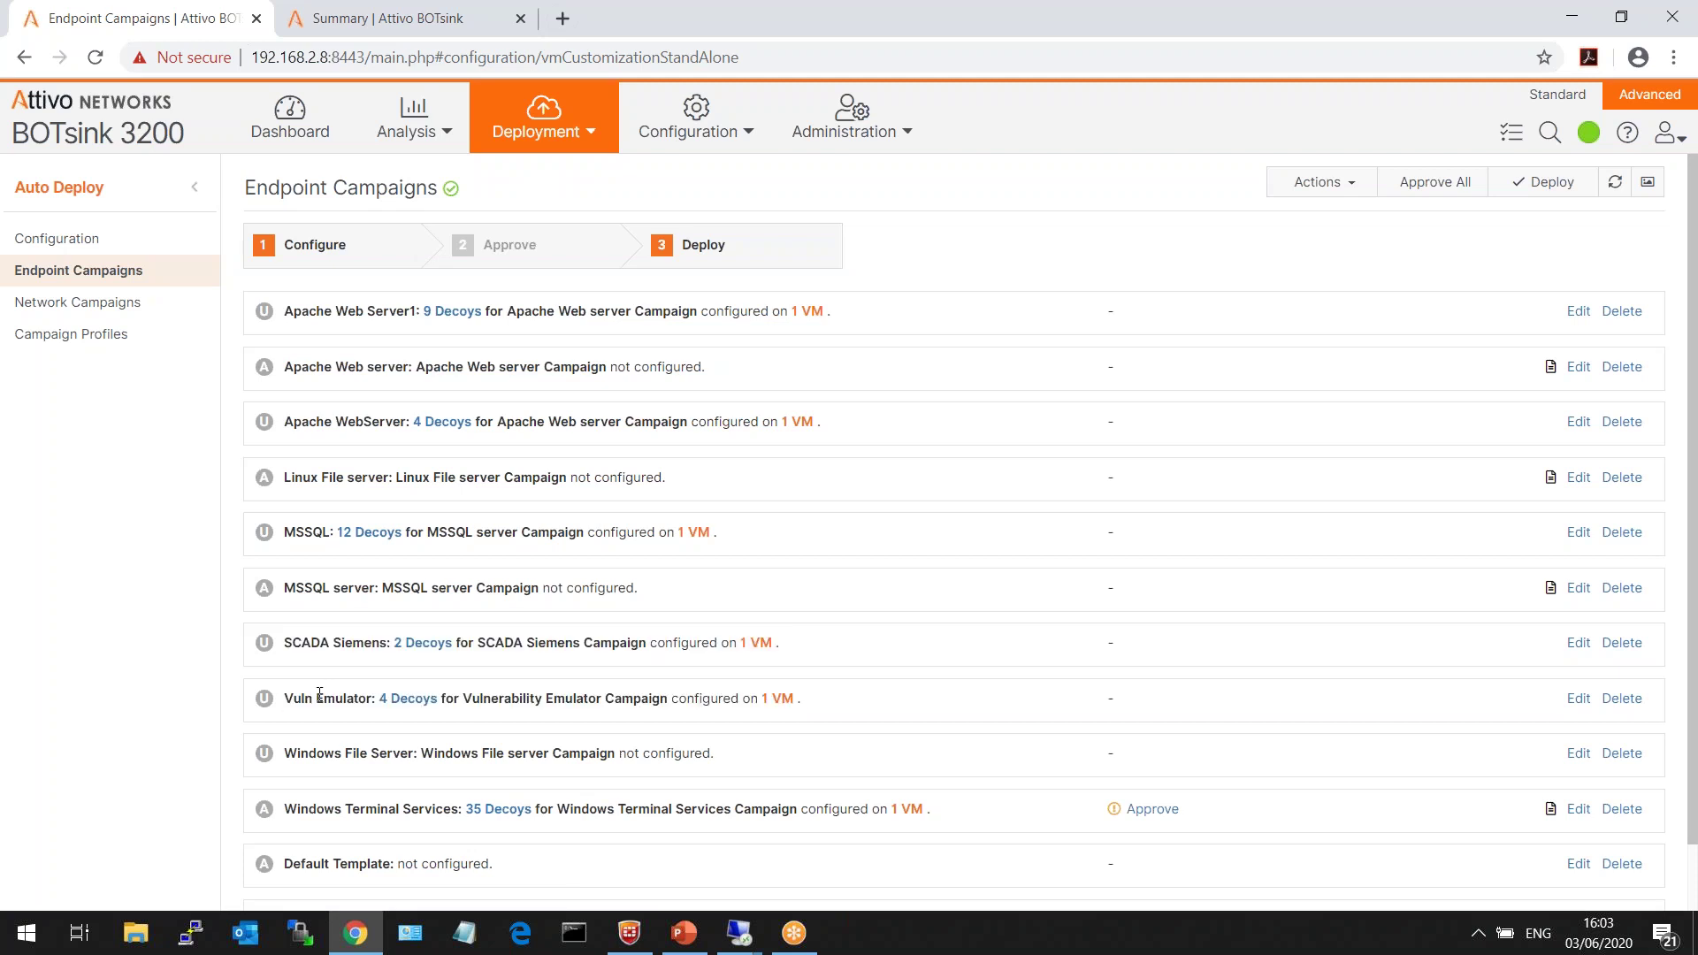
left_click(501, 811)
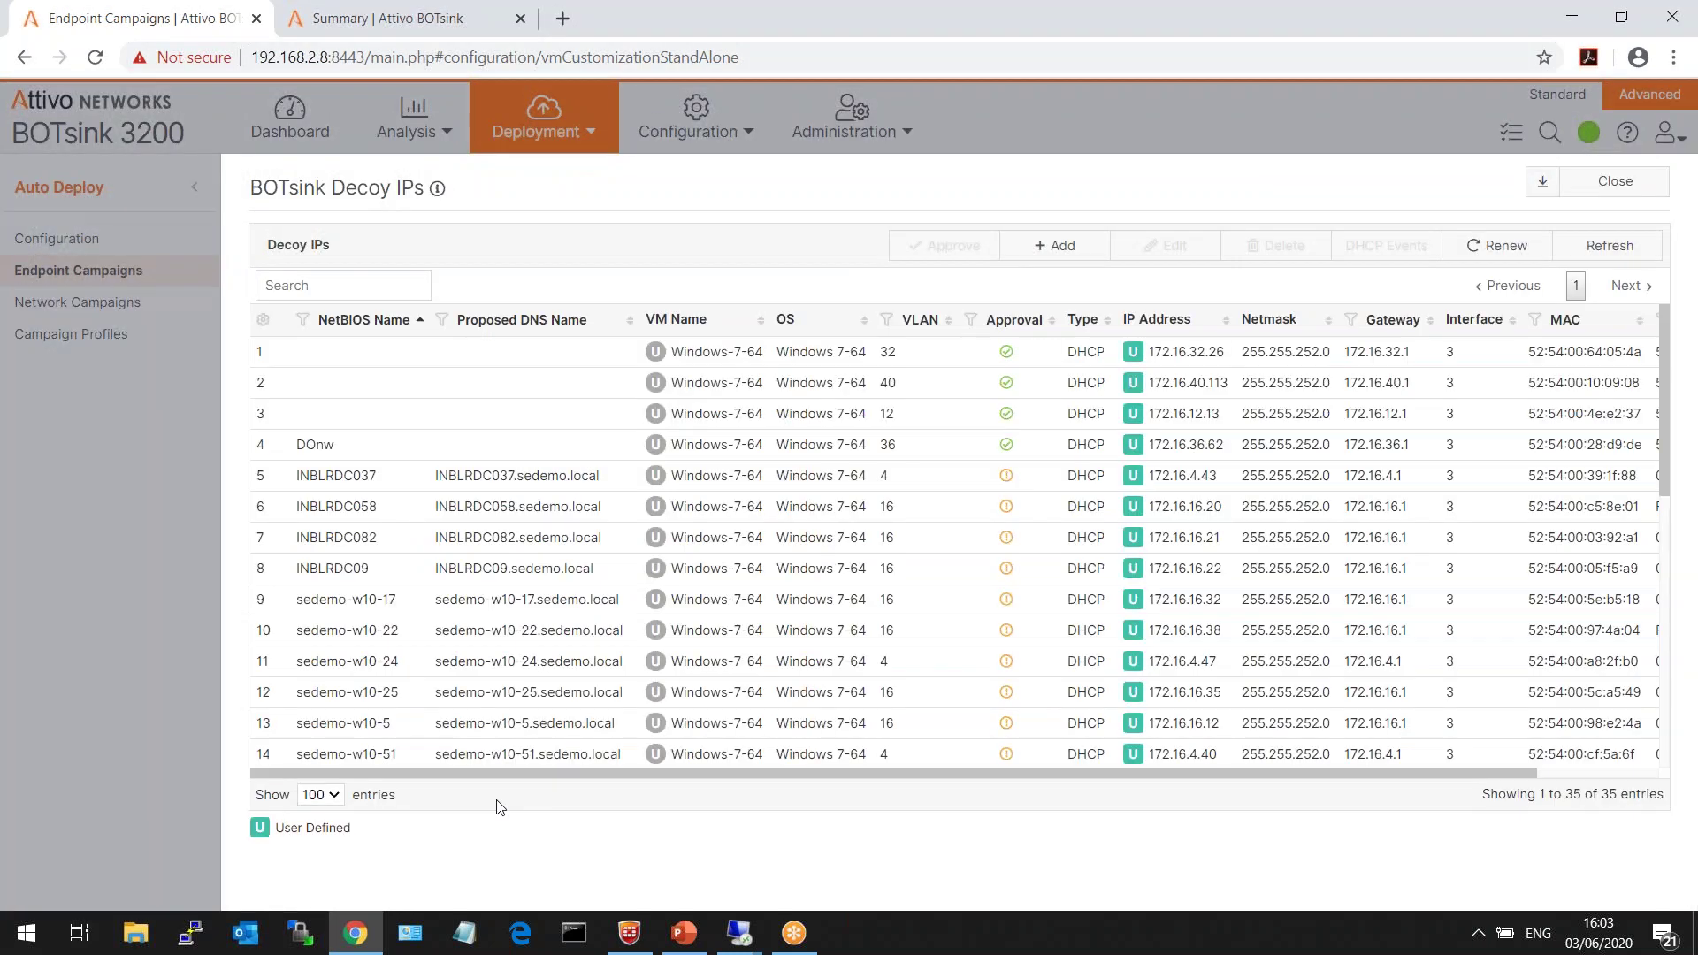
- Highlight row 8's DNS name INBLRDC09.sedemo.local, IP 172.16.16.22 and MACs, then close the list
double_click(522, 568)
triple_click(520, 566)
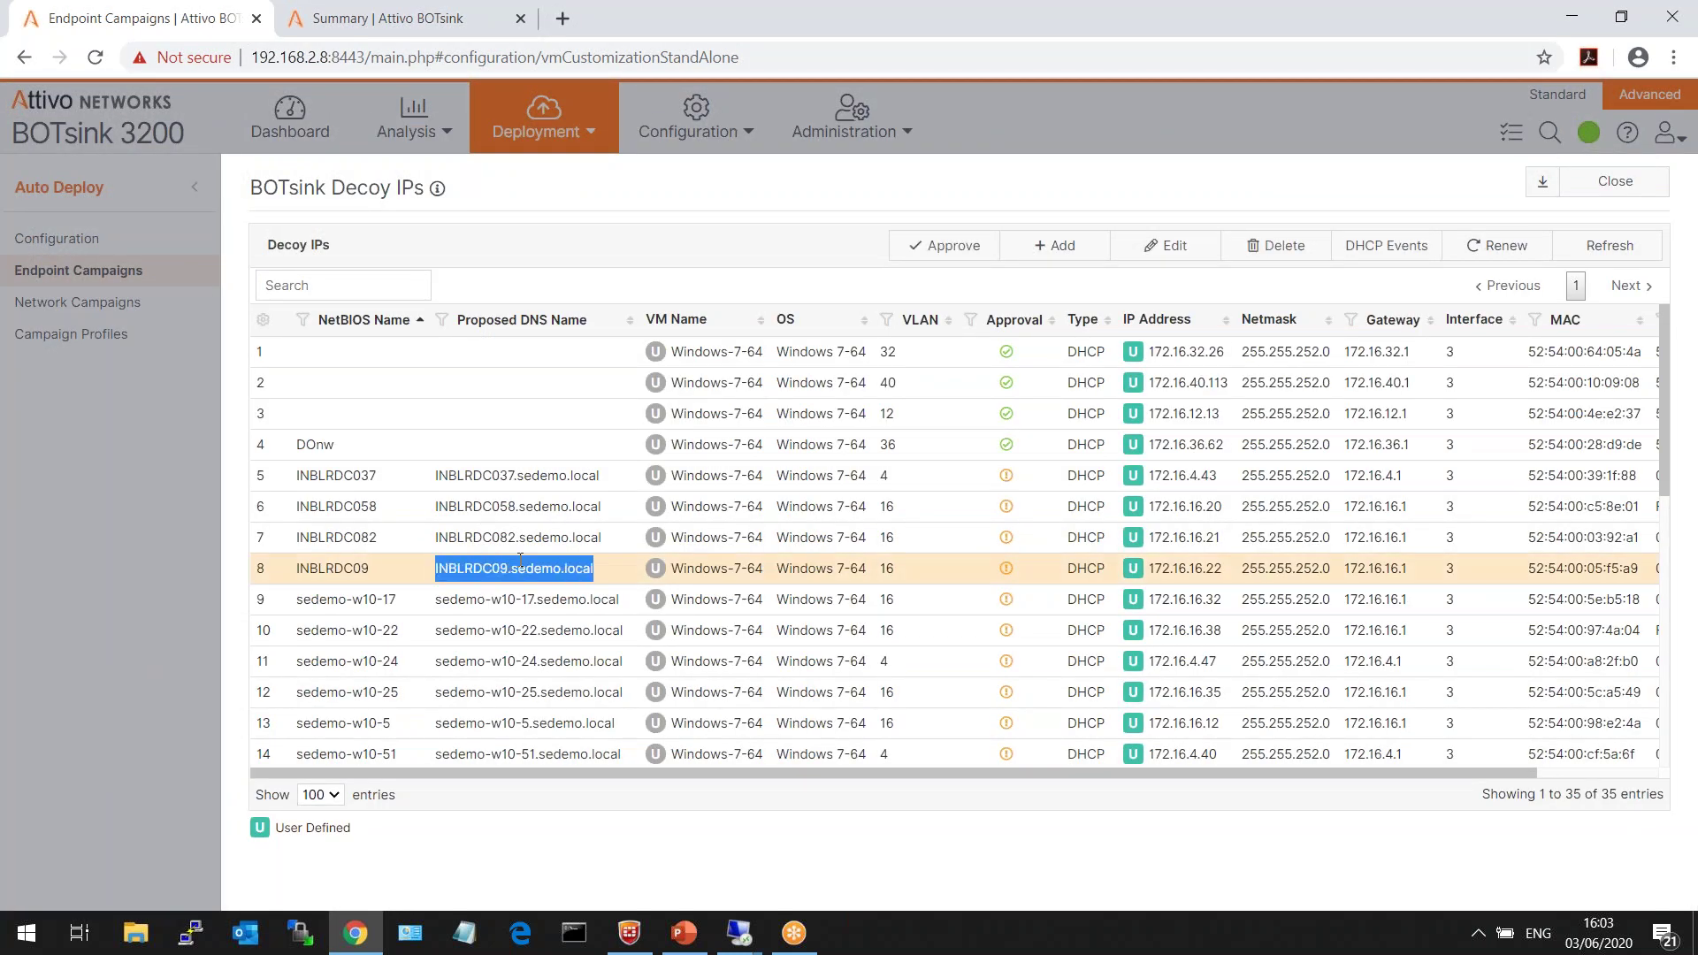
left_click_drag(1234, 570, 1148, 569)
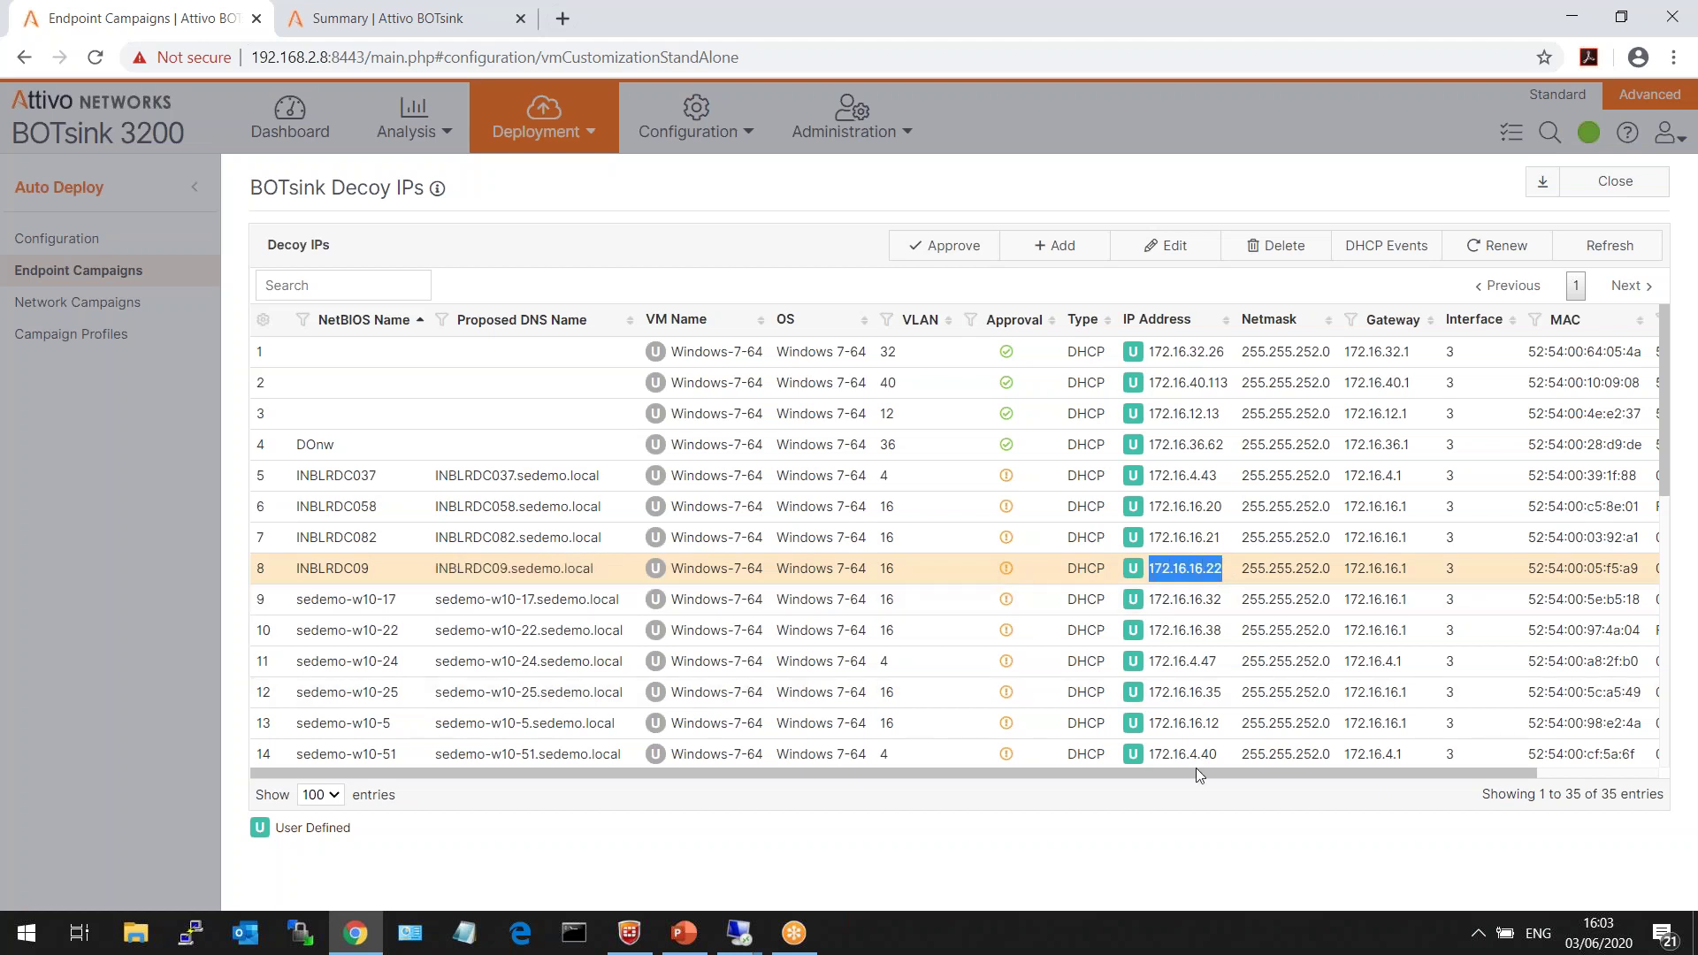
left_click_drag(1223, 775, 1348, 778)
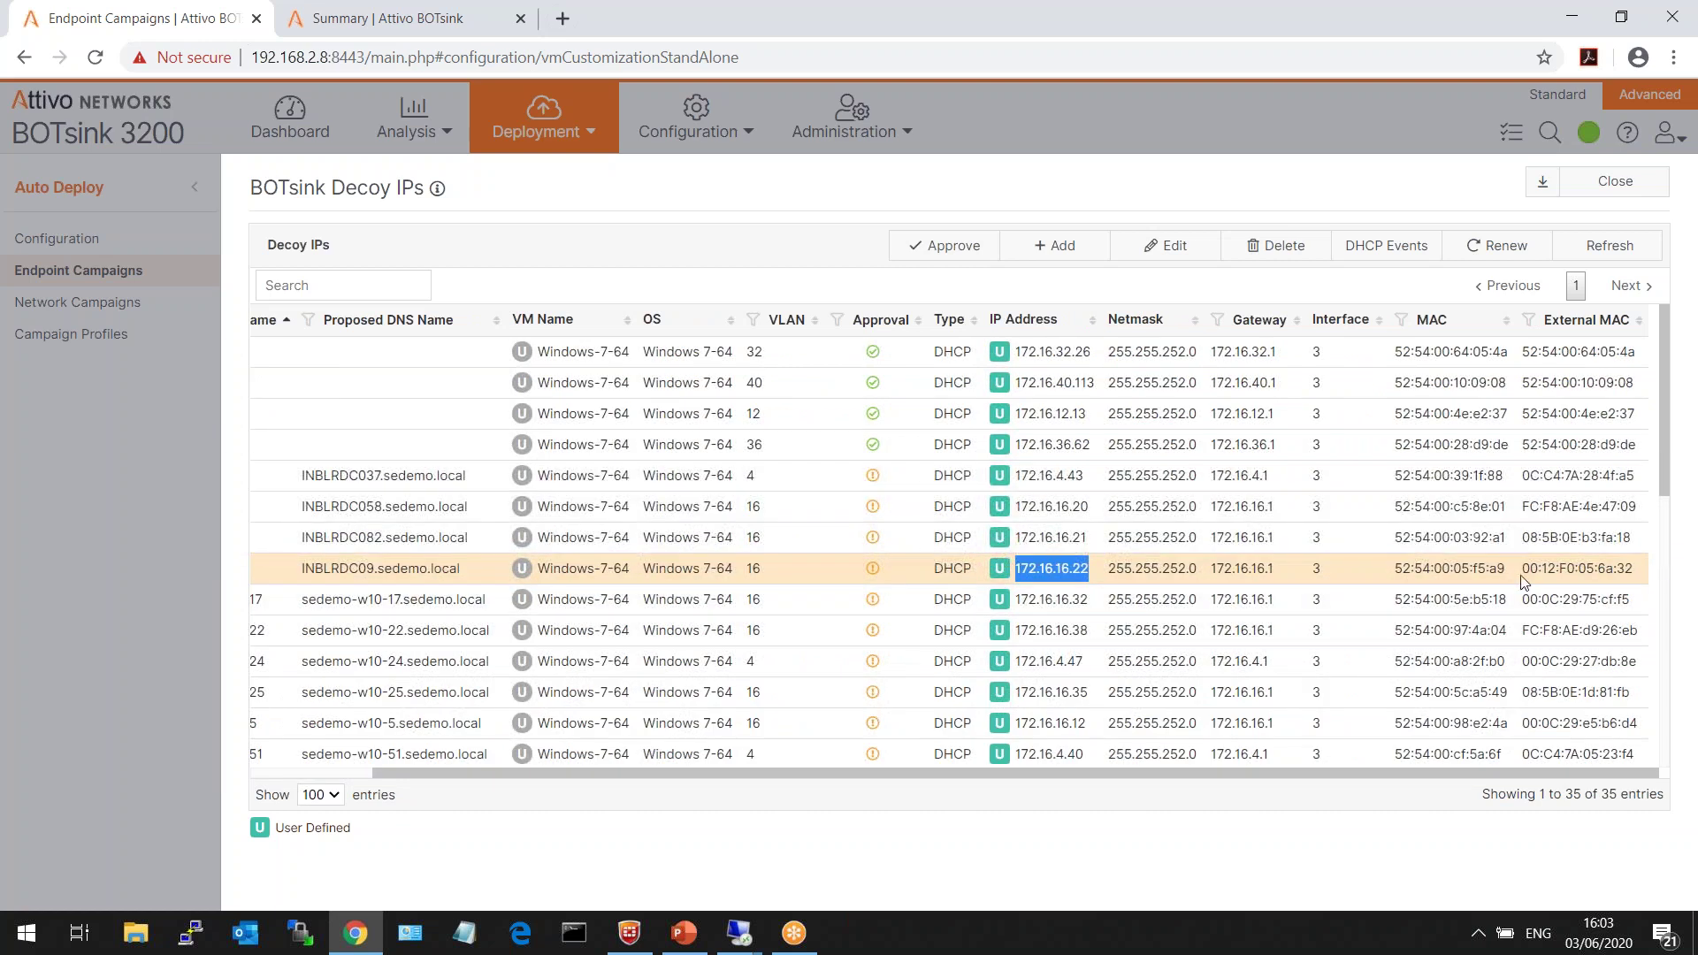
left_click_drag(1523, 570, 1574, 570)
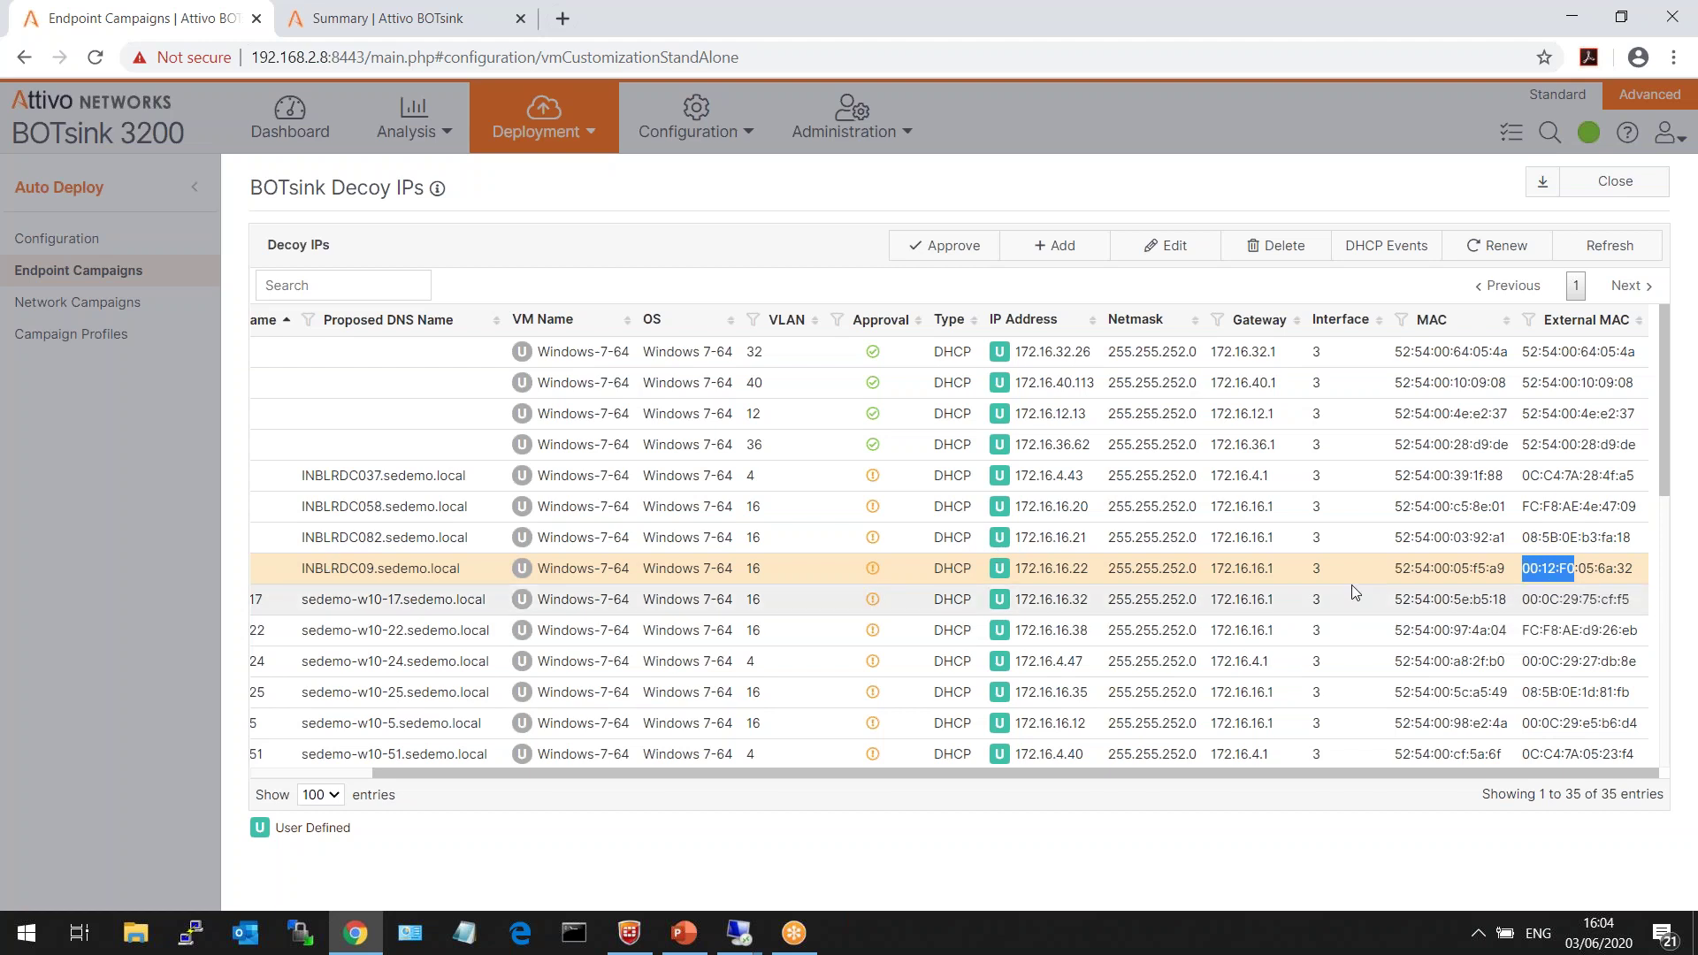
left_click_drag(1395, 569, 1455, 570)
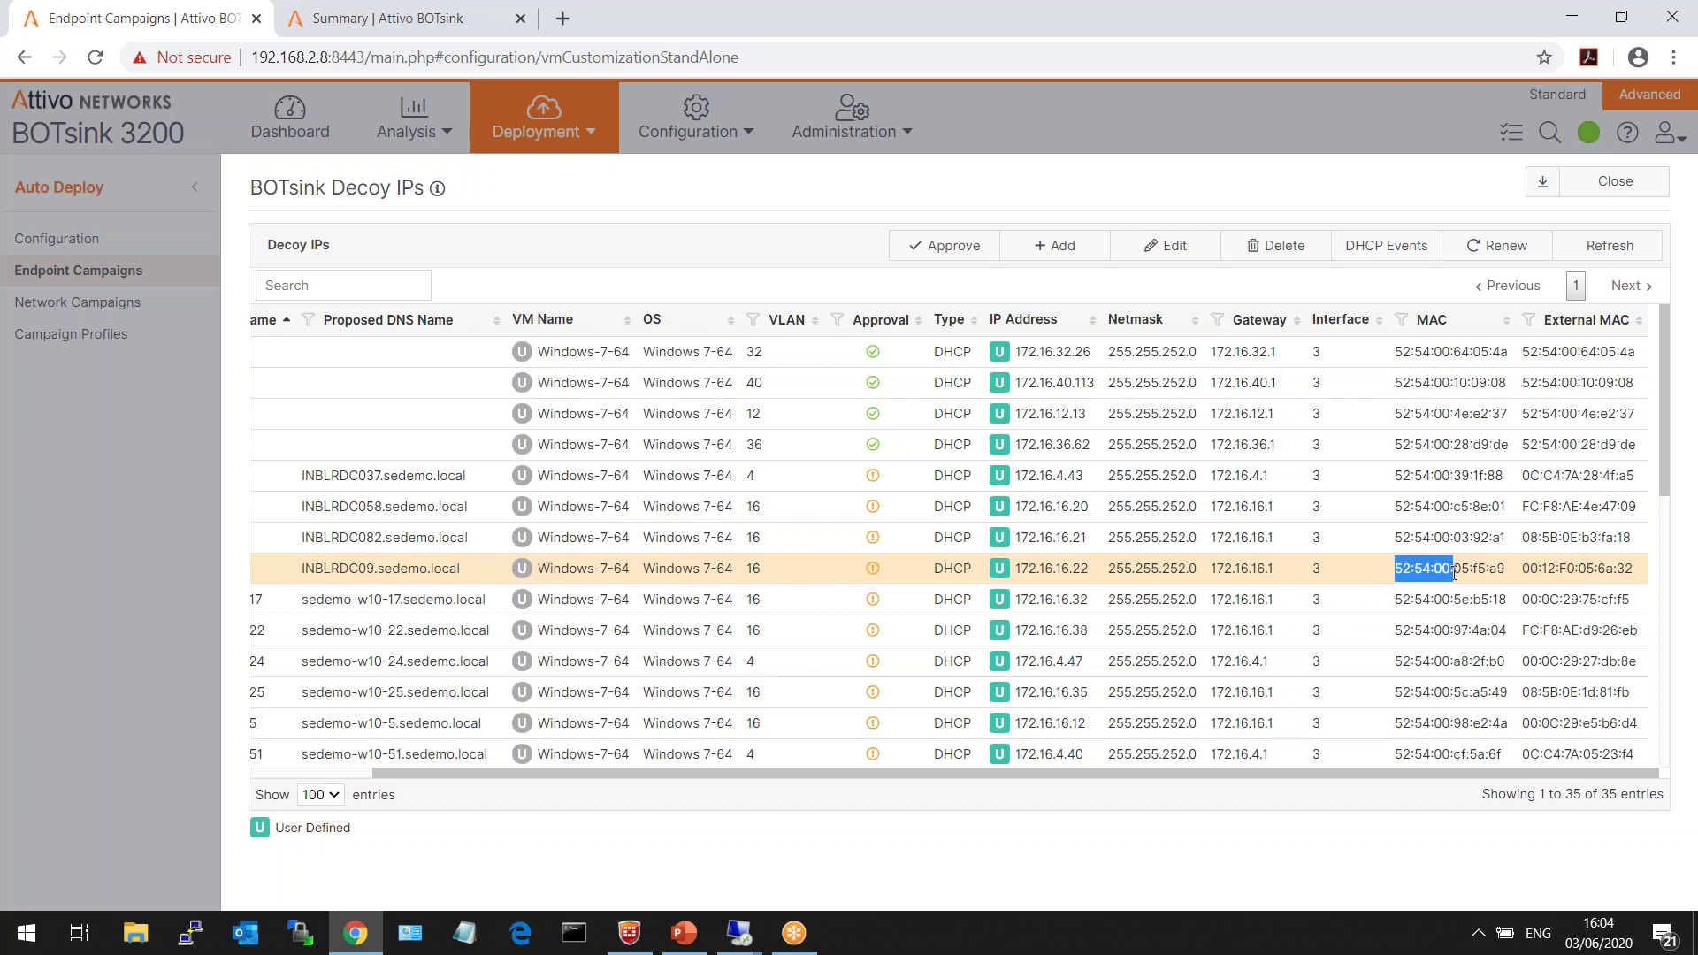
left_click(1615, 182)
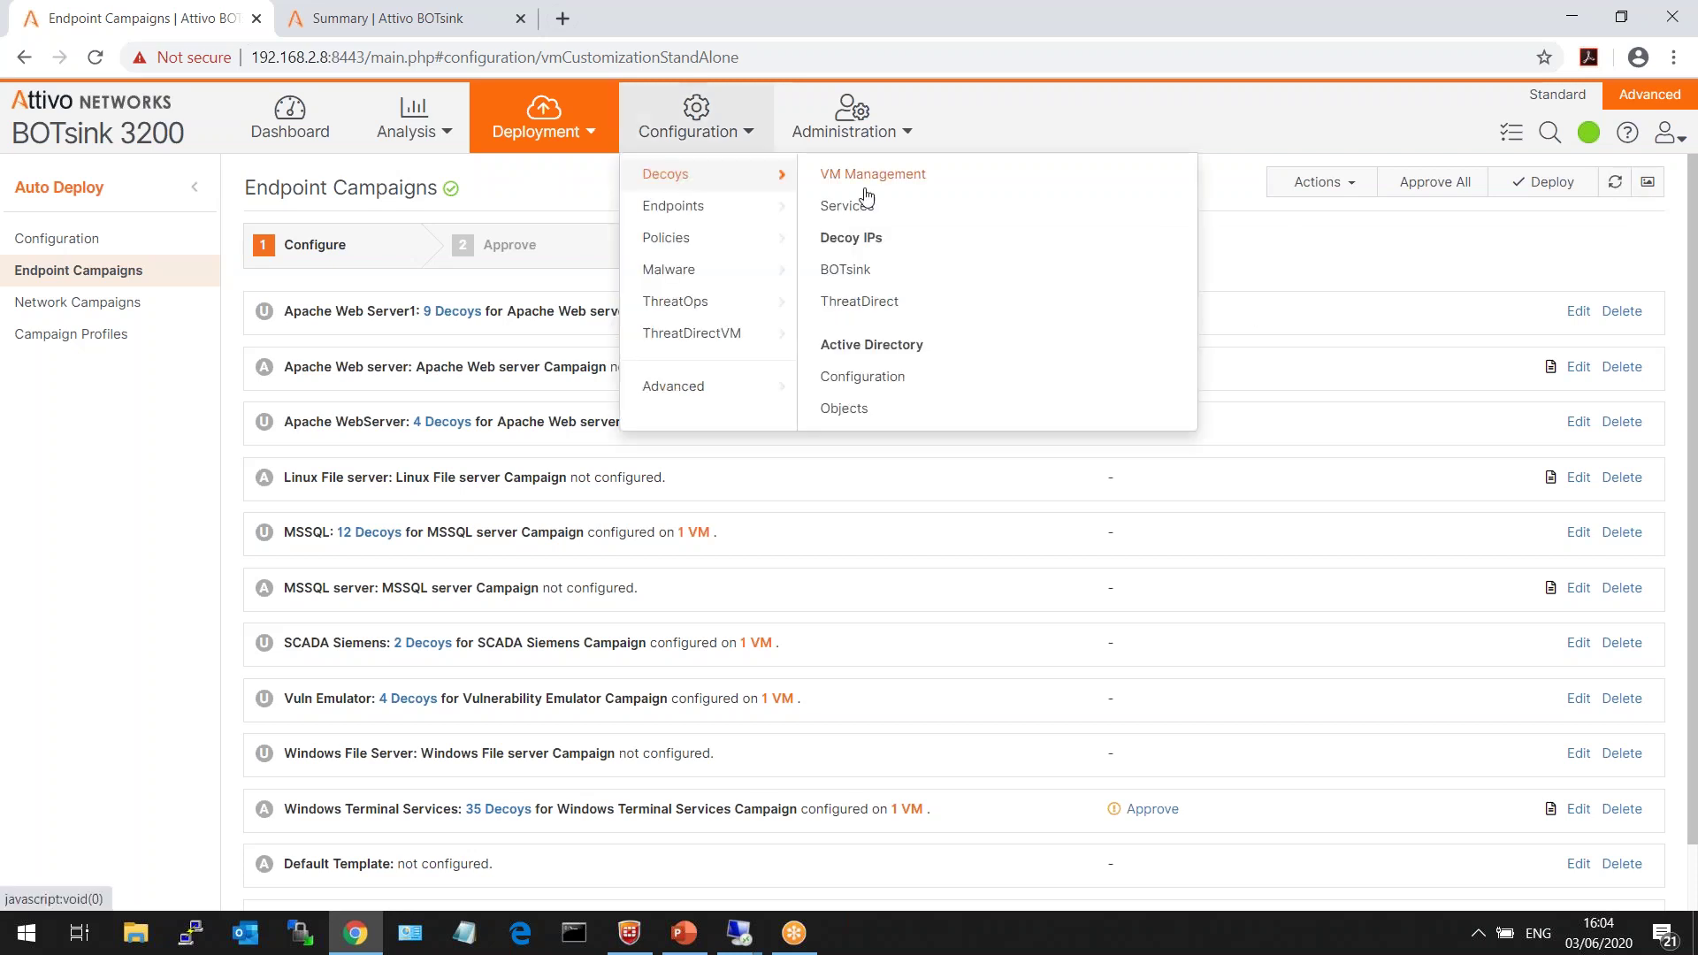
- In VM Management, select decoy VMs CentOS70, SCADA, Ubuntu131, Windows-7-64, Windows2008-2 and Windows2008AD
left_click(902, 177)
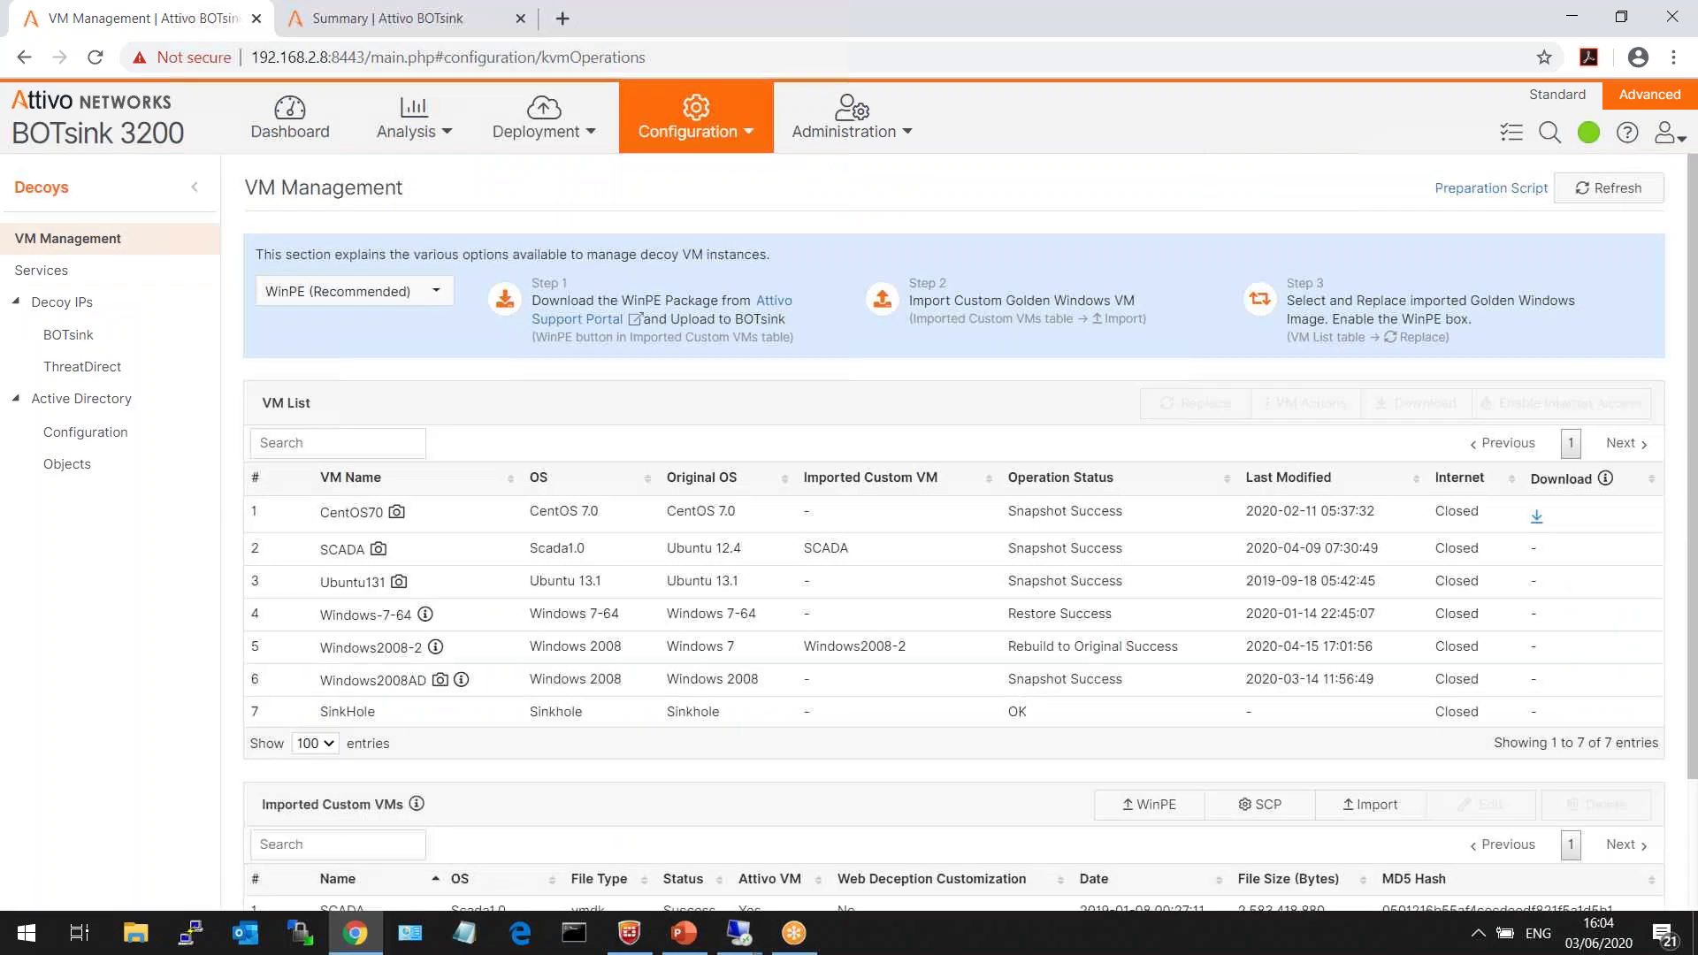
left_click_drag(1694, 395, 1695, 491)
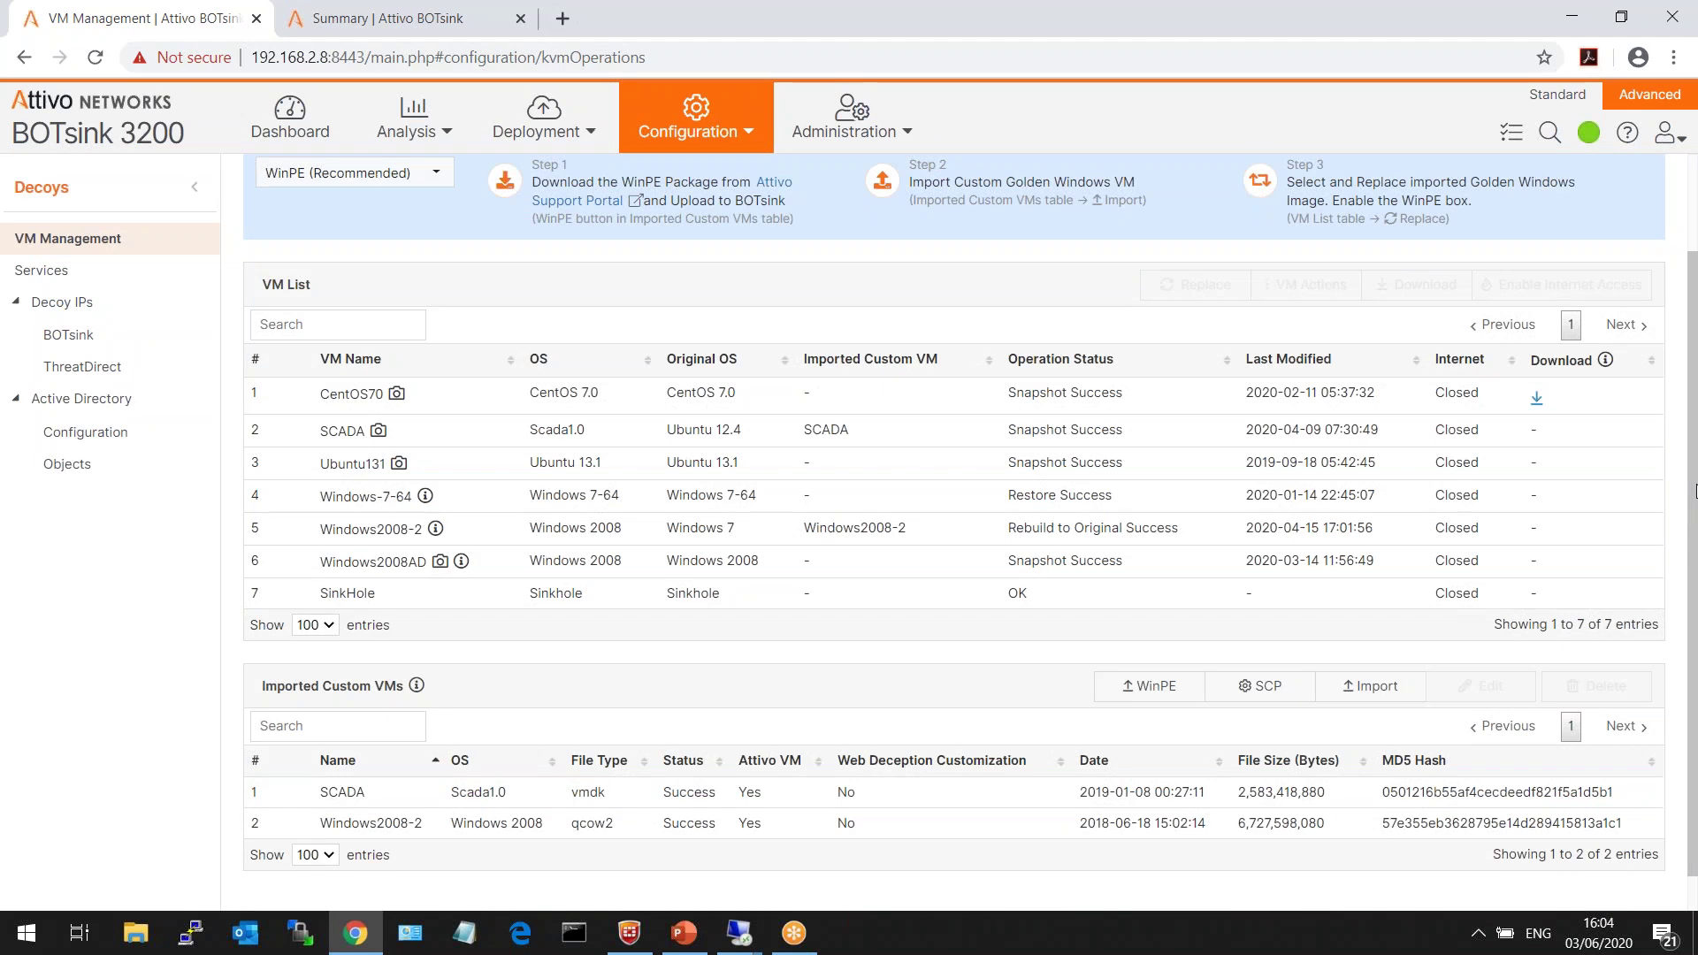
triple_click(159, 132)
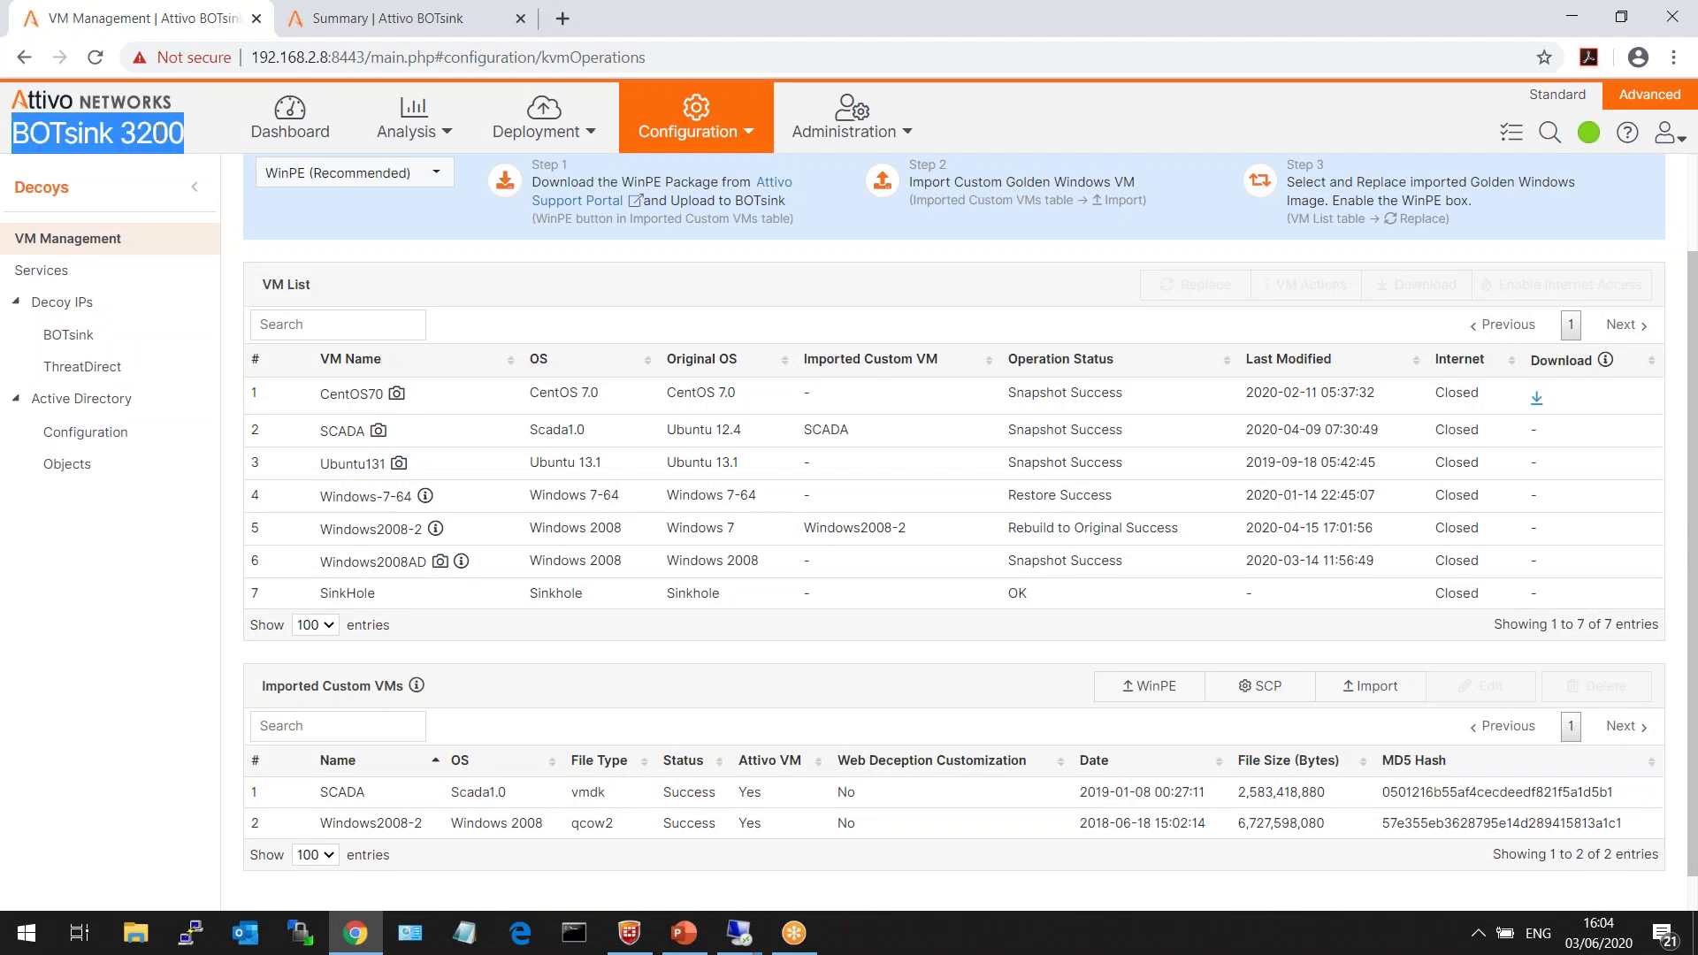
left_click(454, 398)
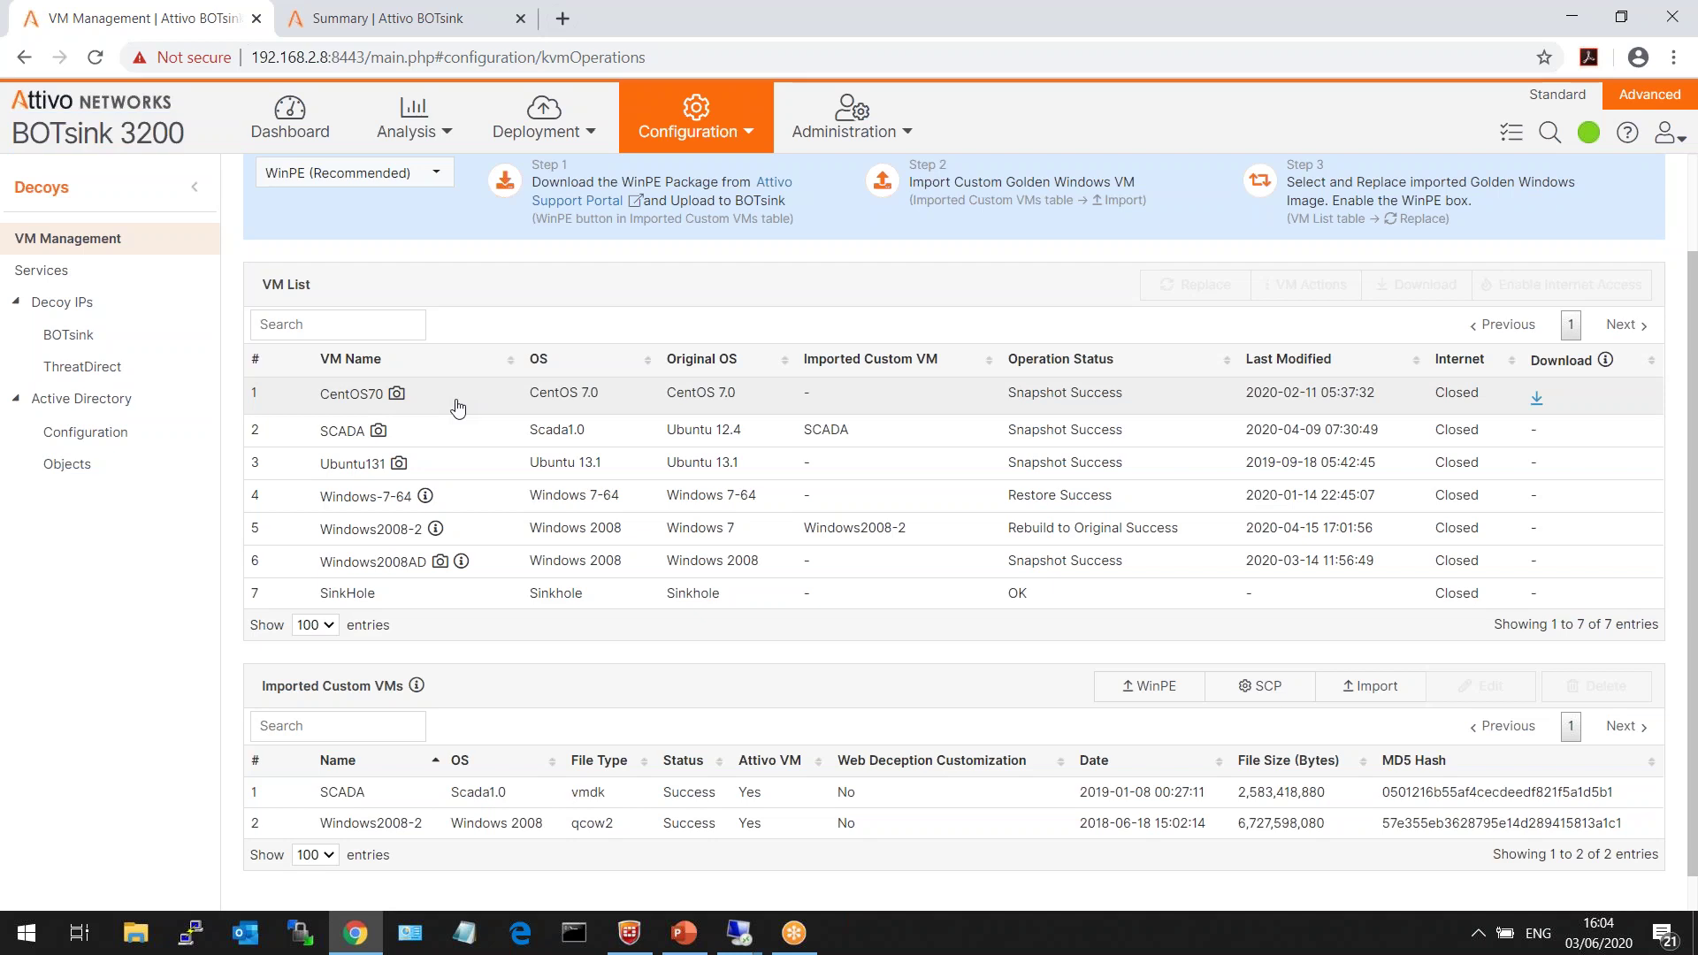
left_click(488, 451)
left_click(486, 465)
left_click(490, 497)
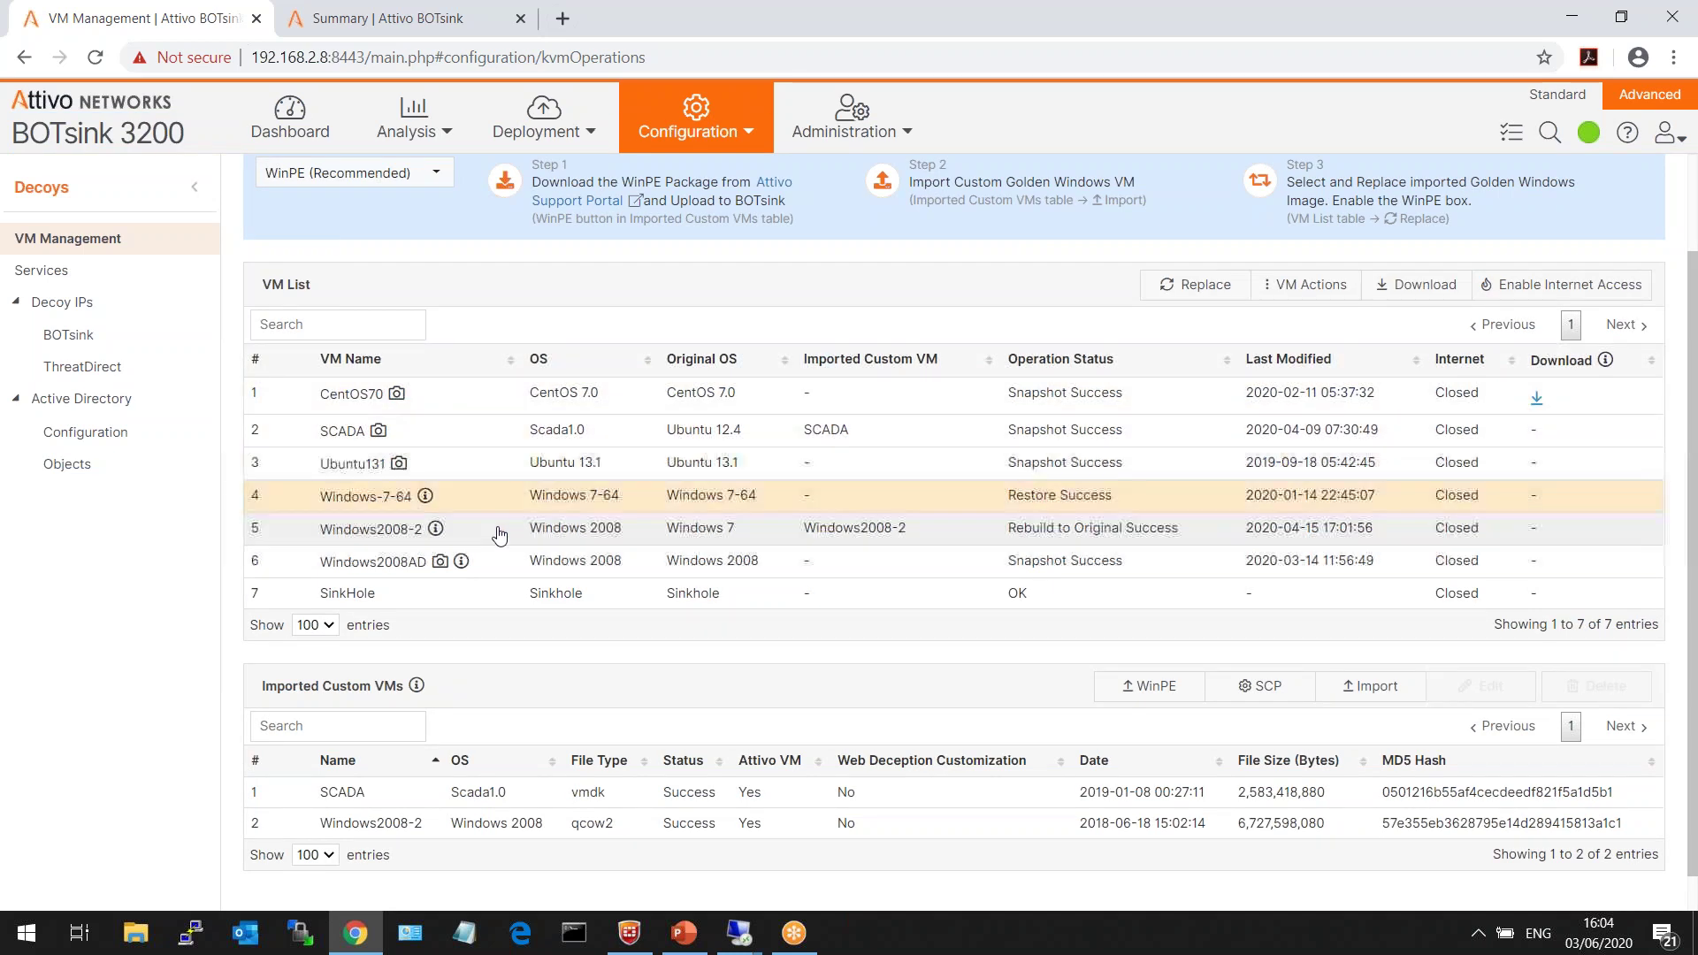
left_click(495, 530)
left_click(494, 570)
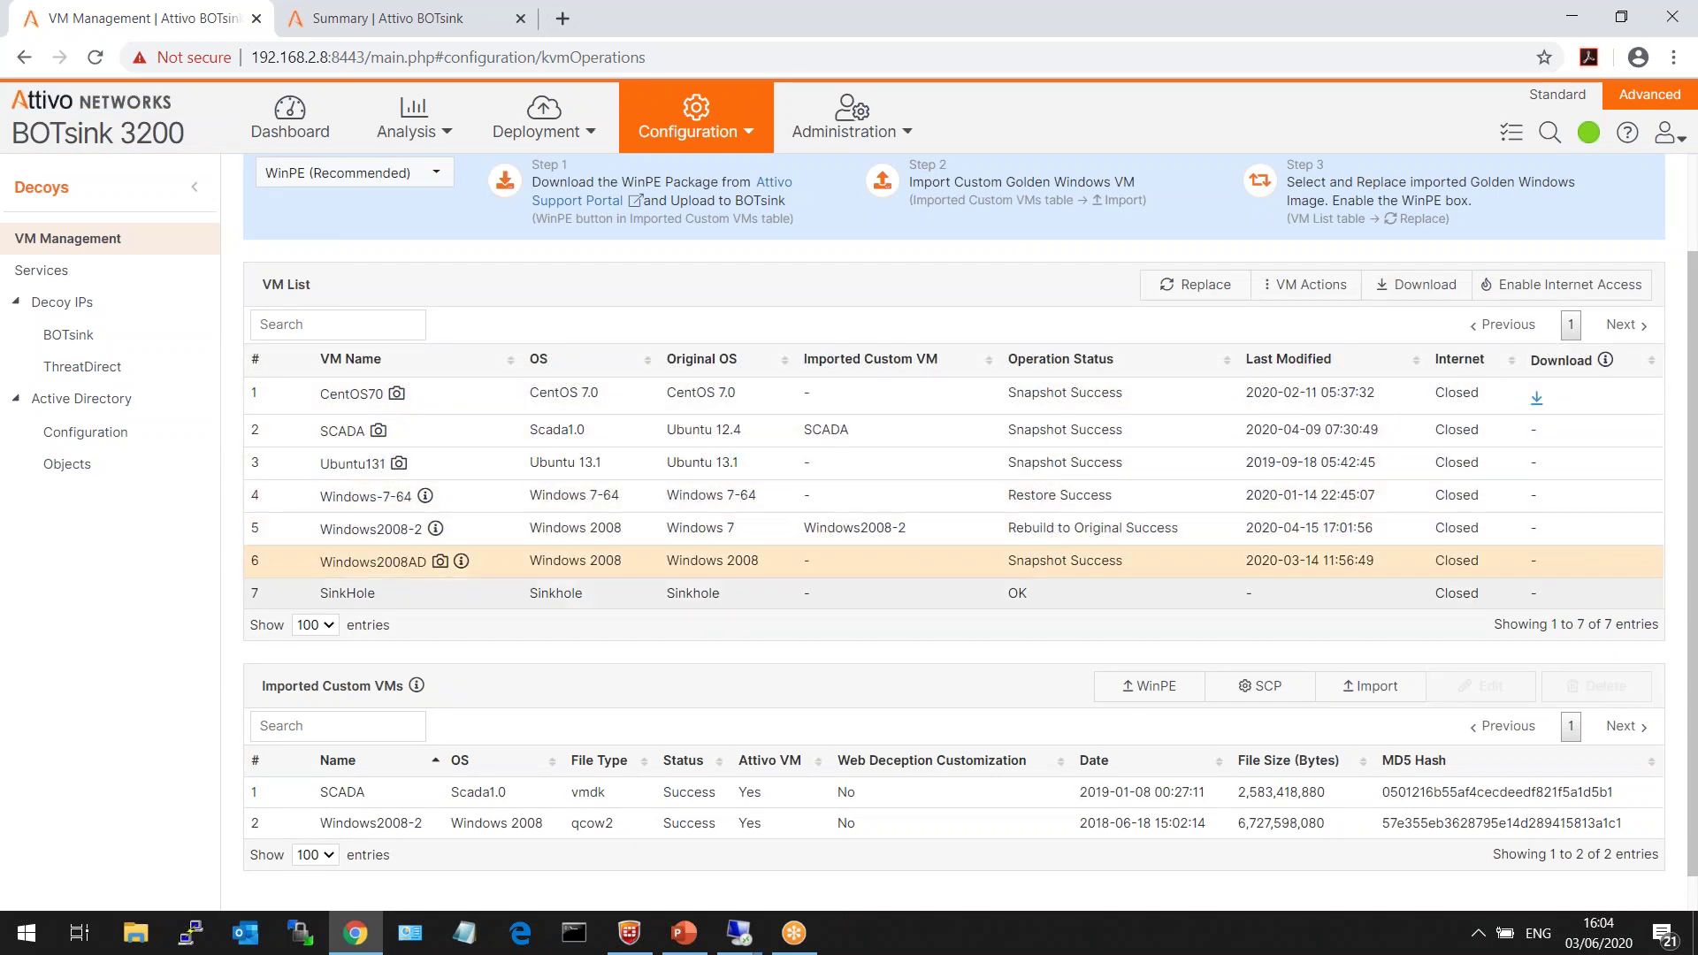
- Point out the Imported Custom VMs table, then open the CentOS70 decoy Services page
triple_click(337, 687)
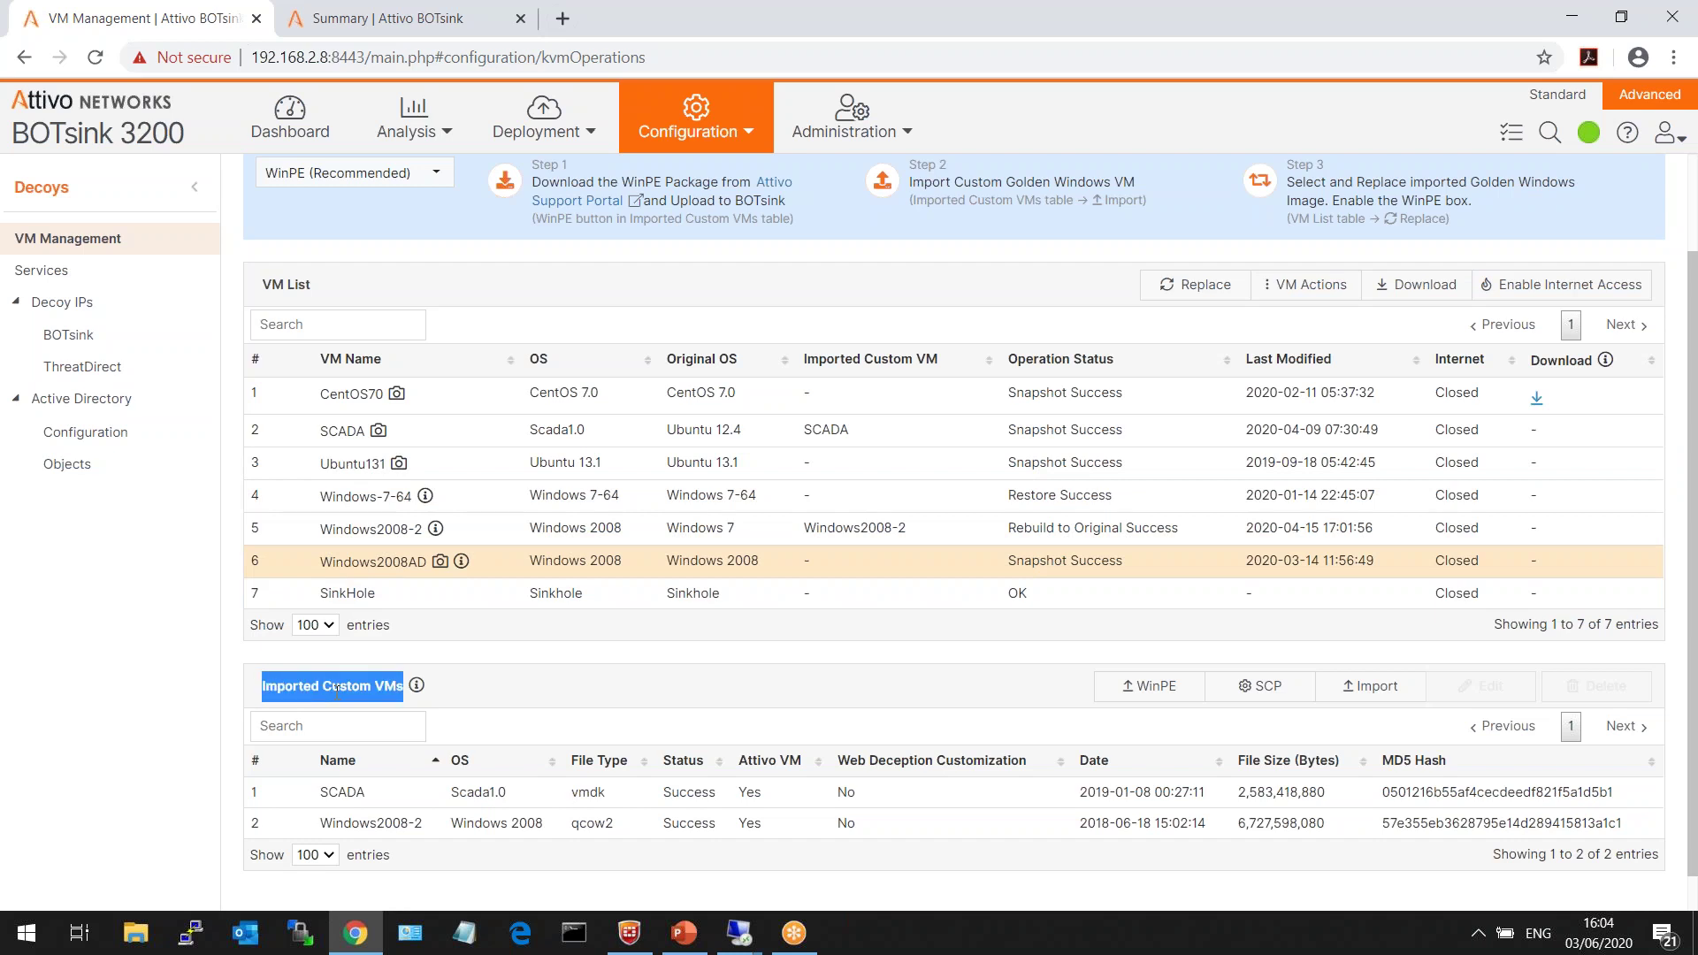
left_click(730, 646)
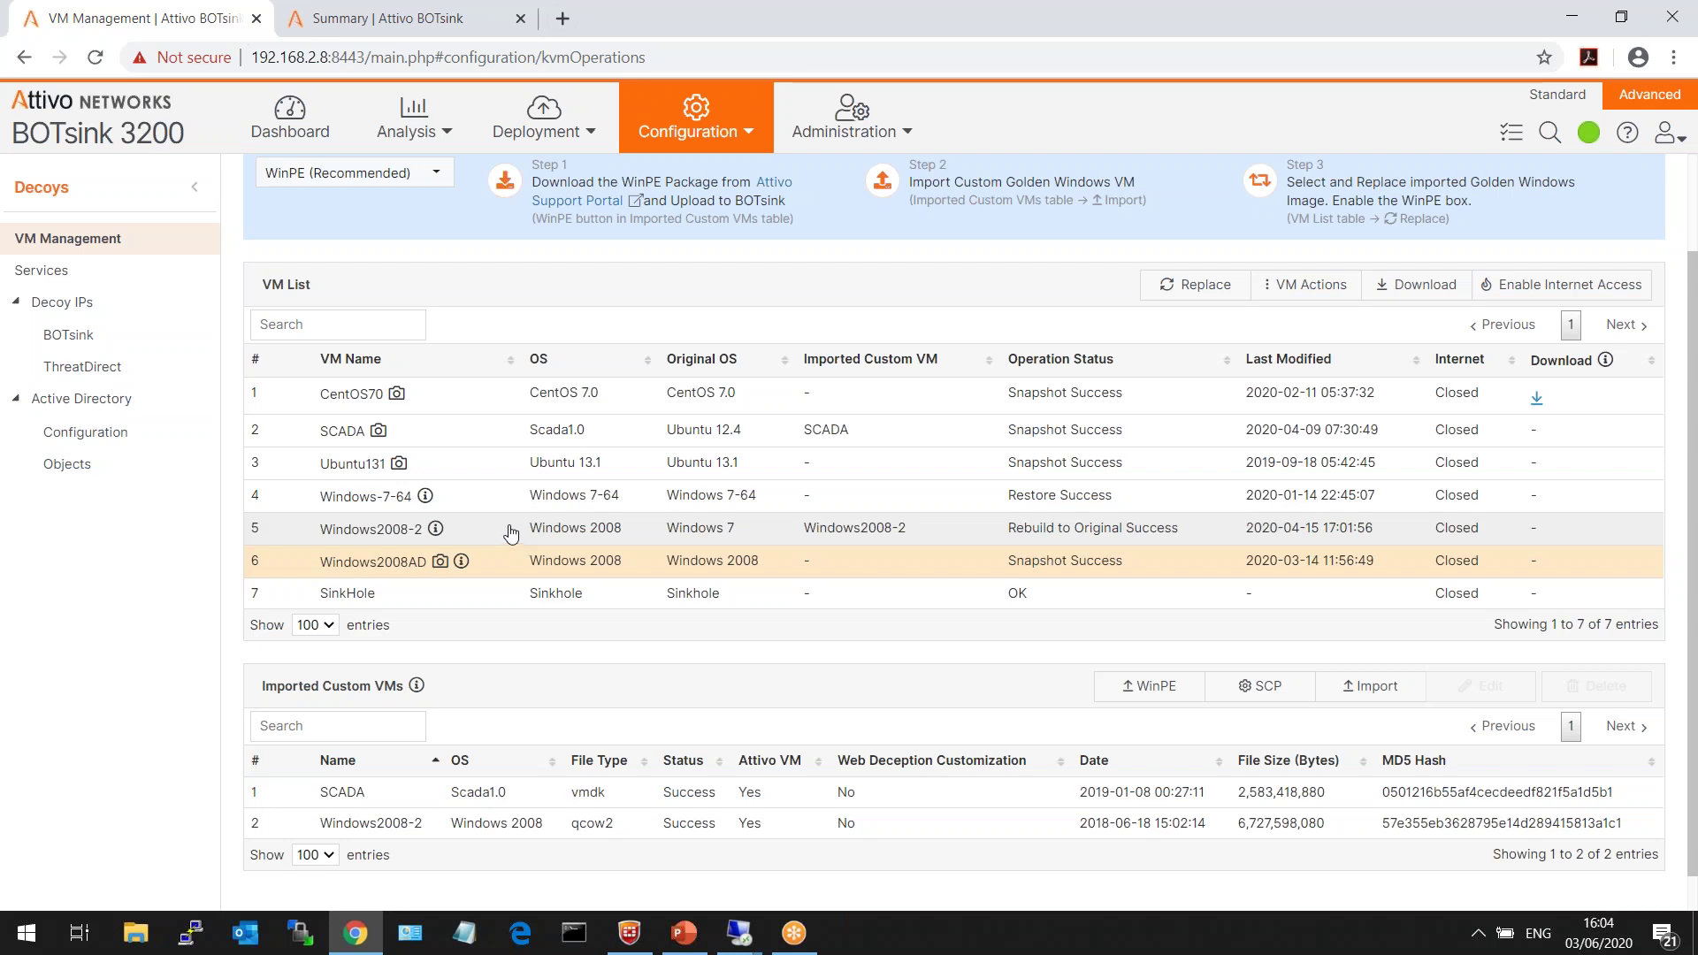
left_click(88, 286)
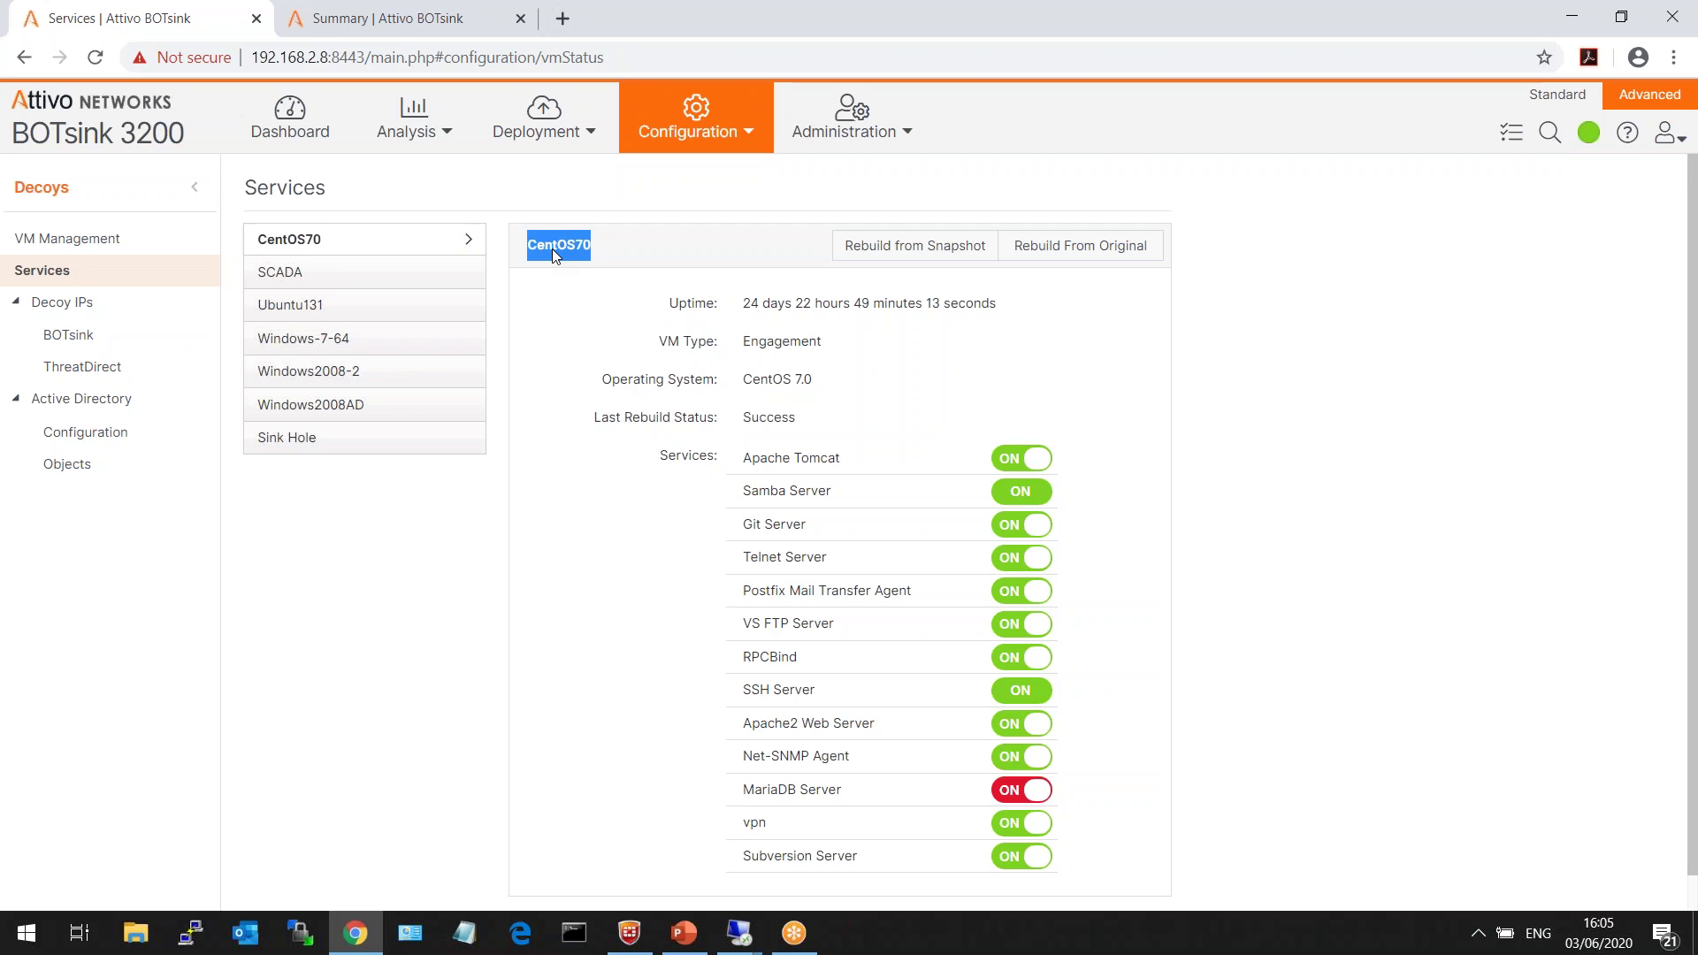
- Stop and restart the Postfix Mail Transfer Agent service on CentOS70, confirming both changes
left_click(1316, 532)
left_click(1011, 599)
left_click(972, 533)
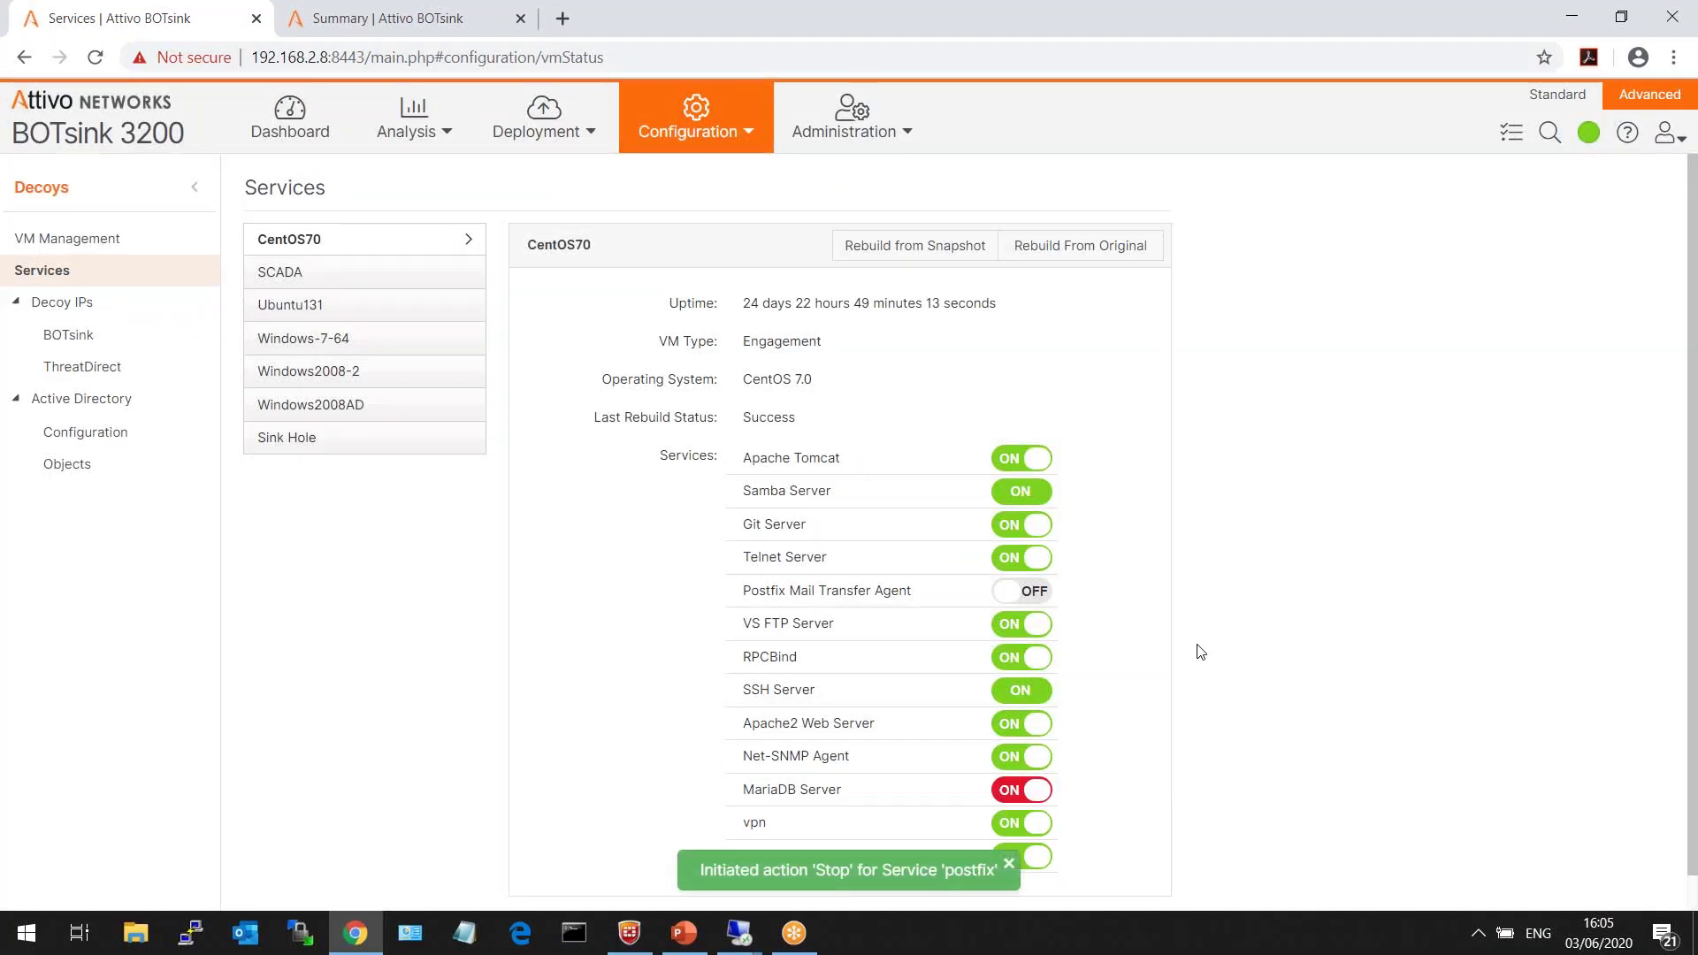
left_click(1031, 601)
left_click(993, 534)
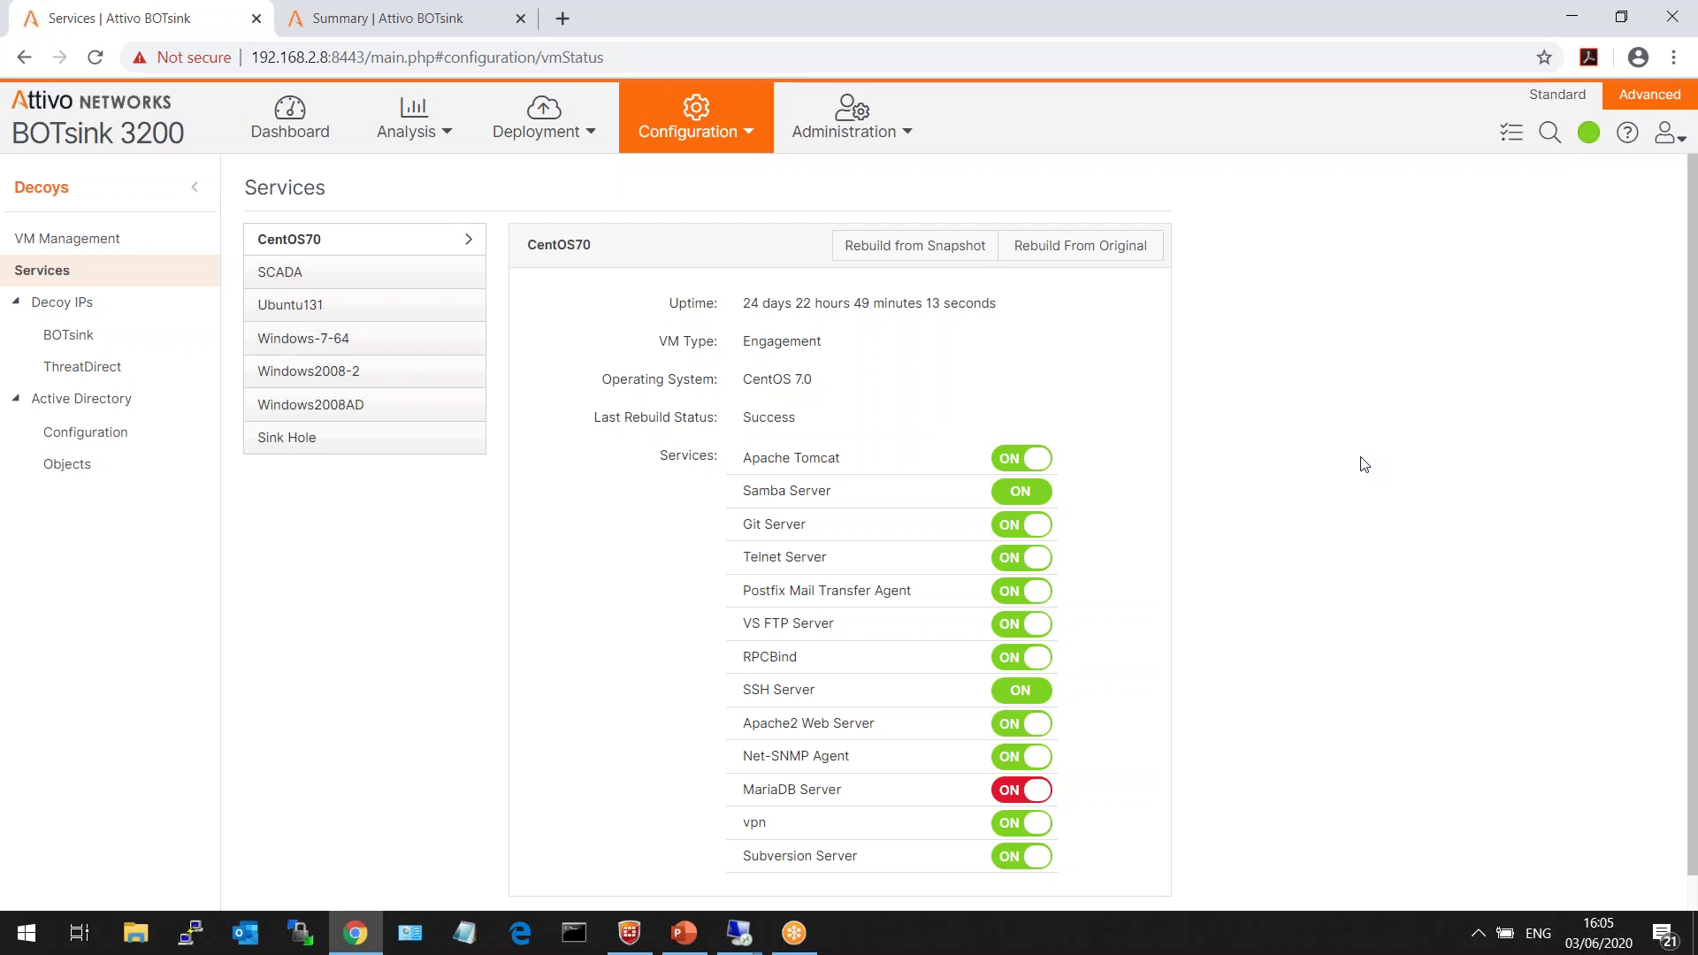
left_click(738, 133)
mouse_move(698, 302)
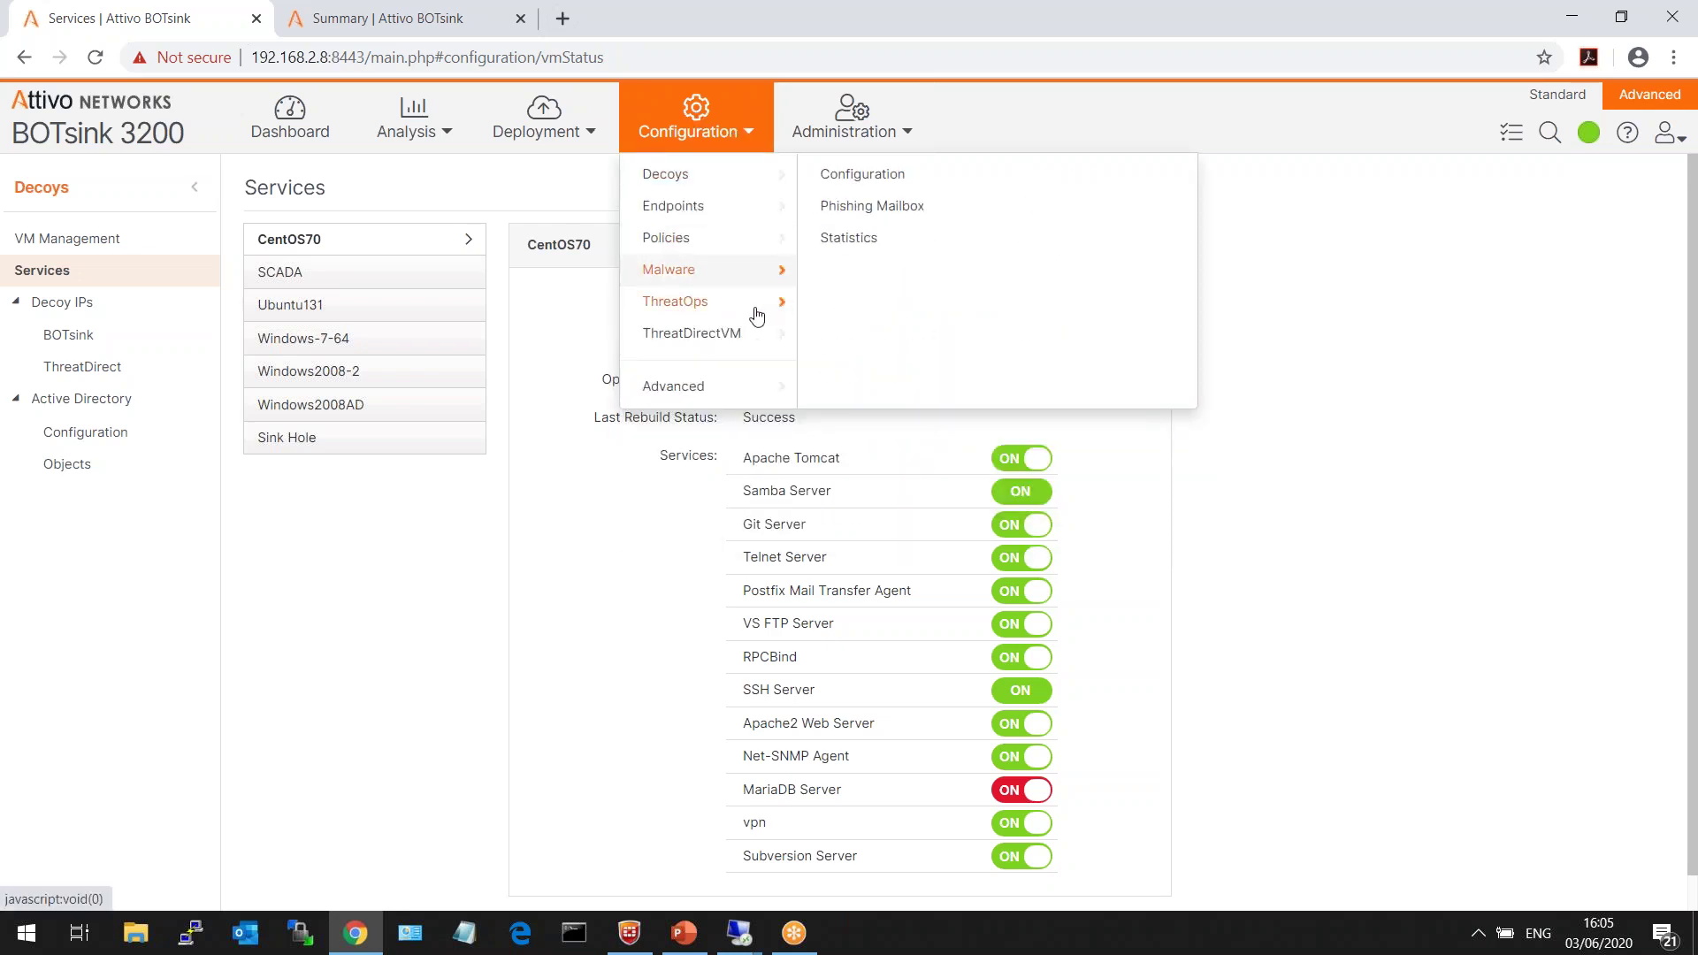
- Go to Configuration > ThreatOps and show the SIEM connector's ArcSight Logger settings
left_click(739, 309)
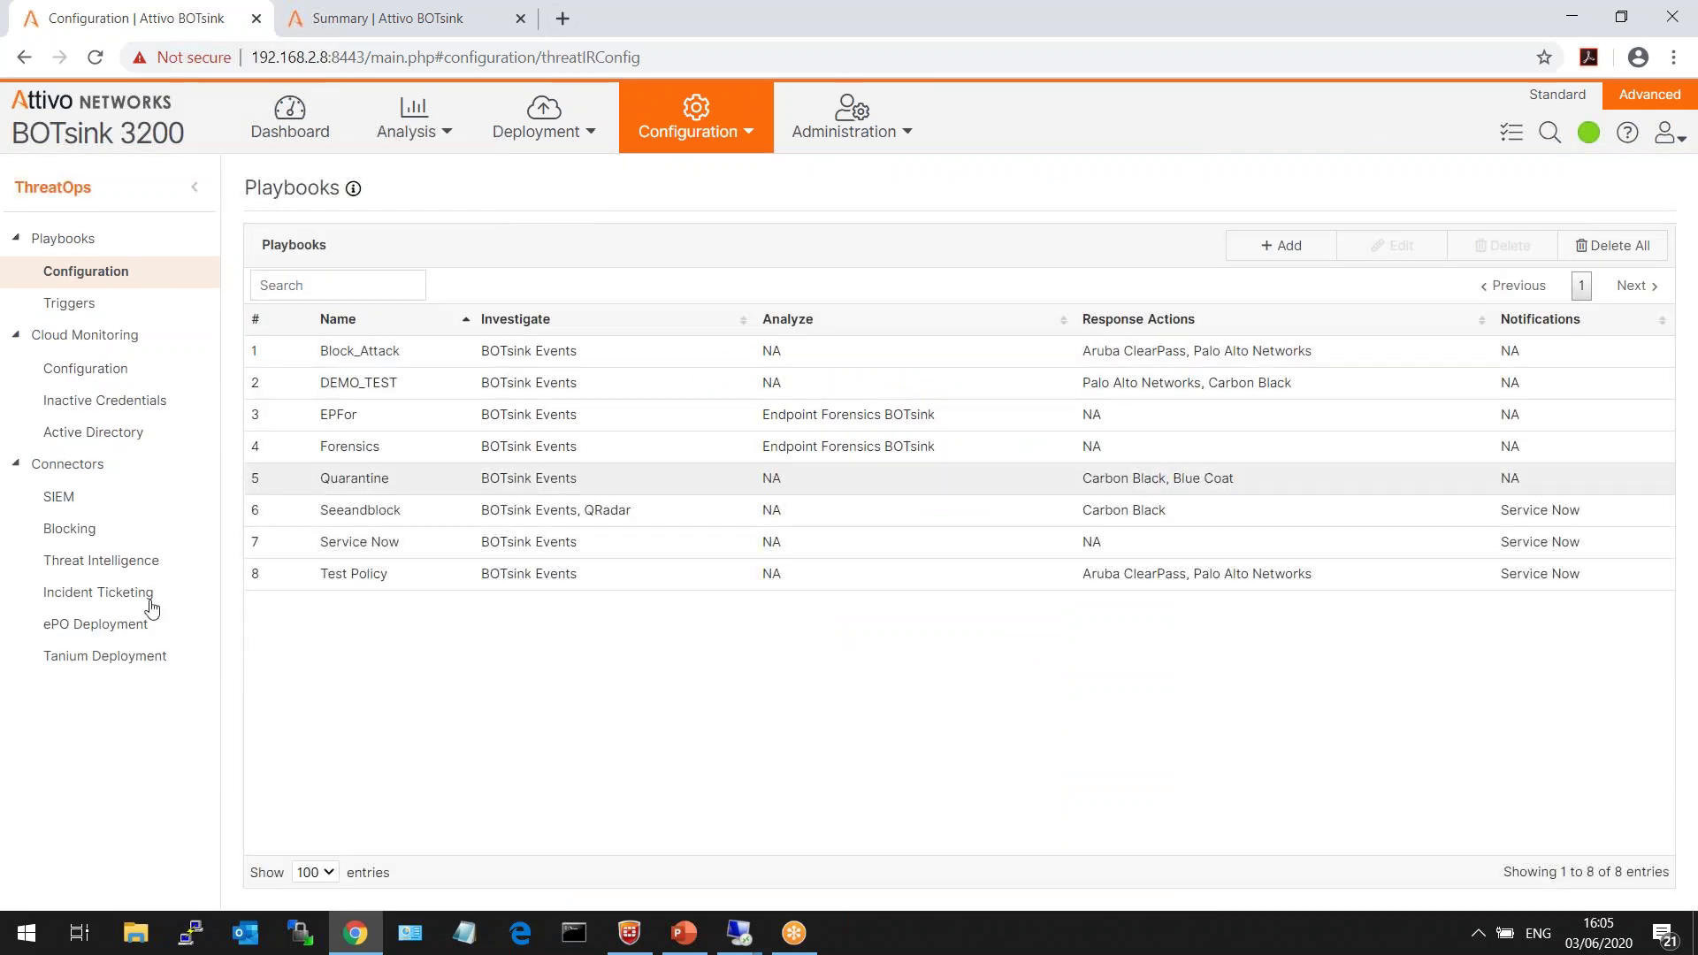
left_click(58, 496)
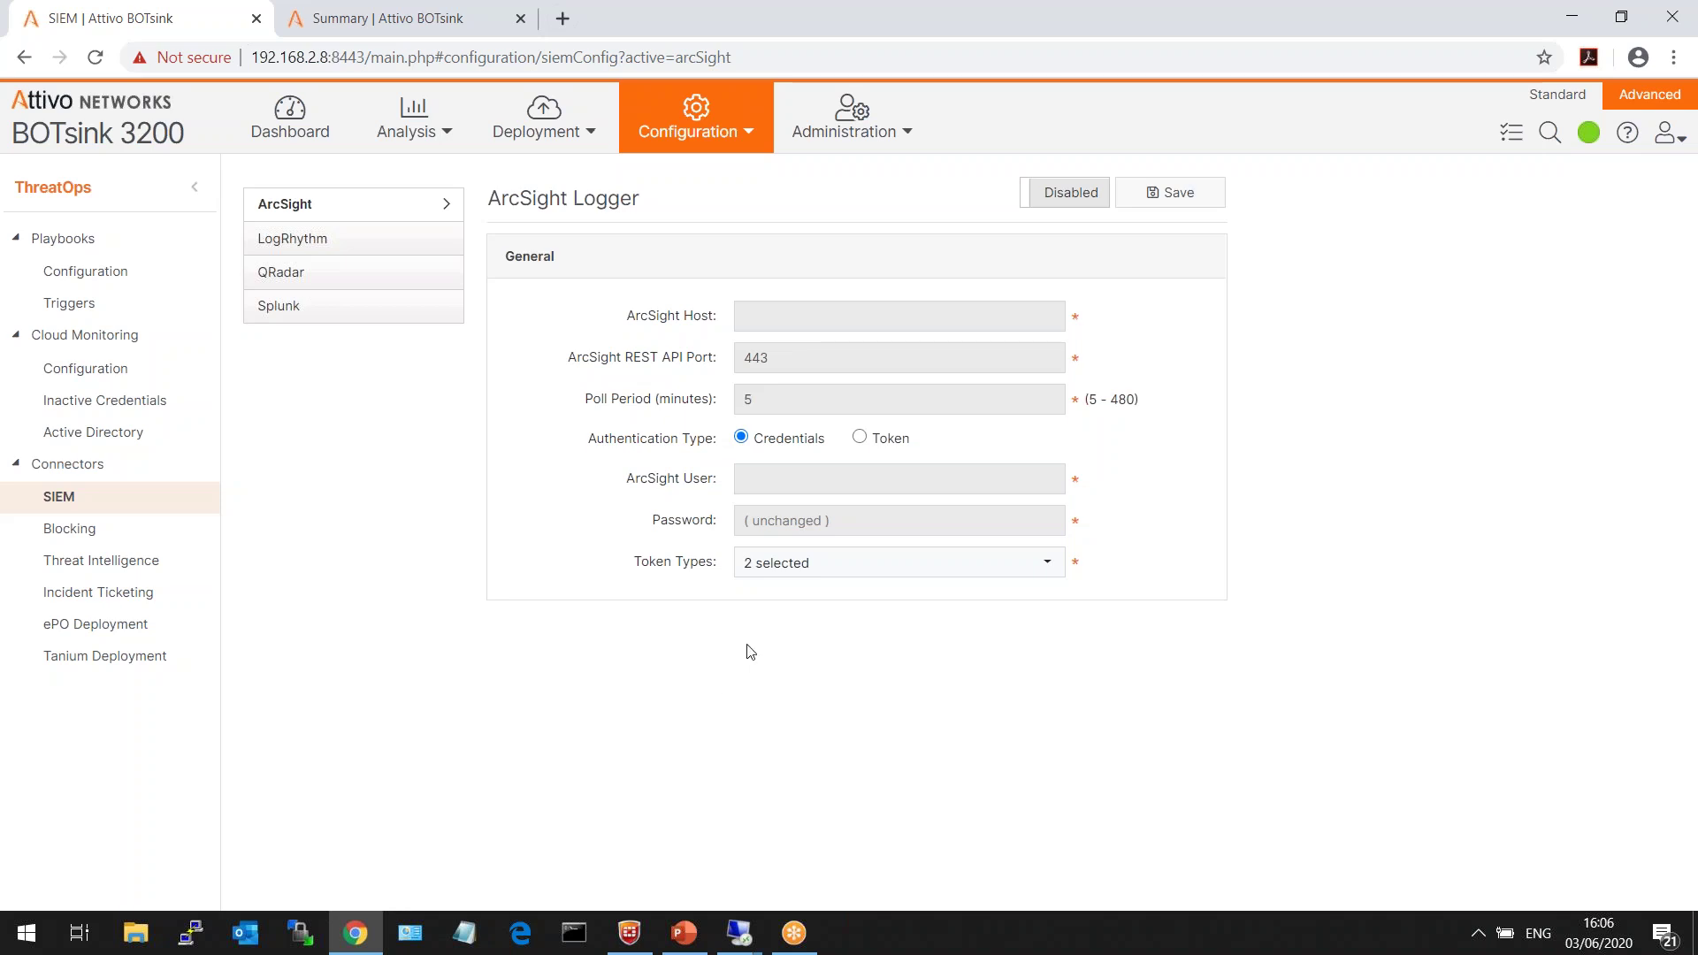
- Review ArcSight's token types and poll period, then show the Aruba ClearPass blocking connector
left_click(898, 564)
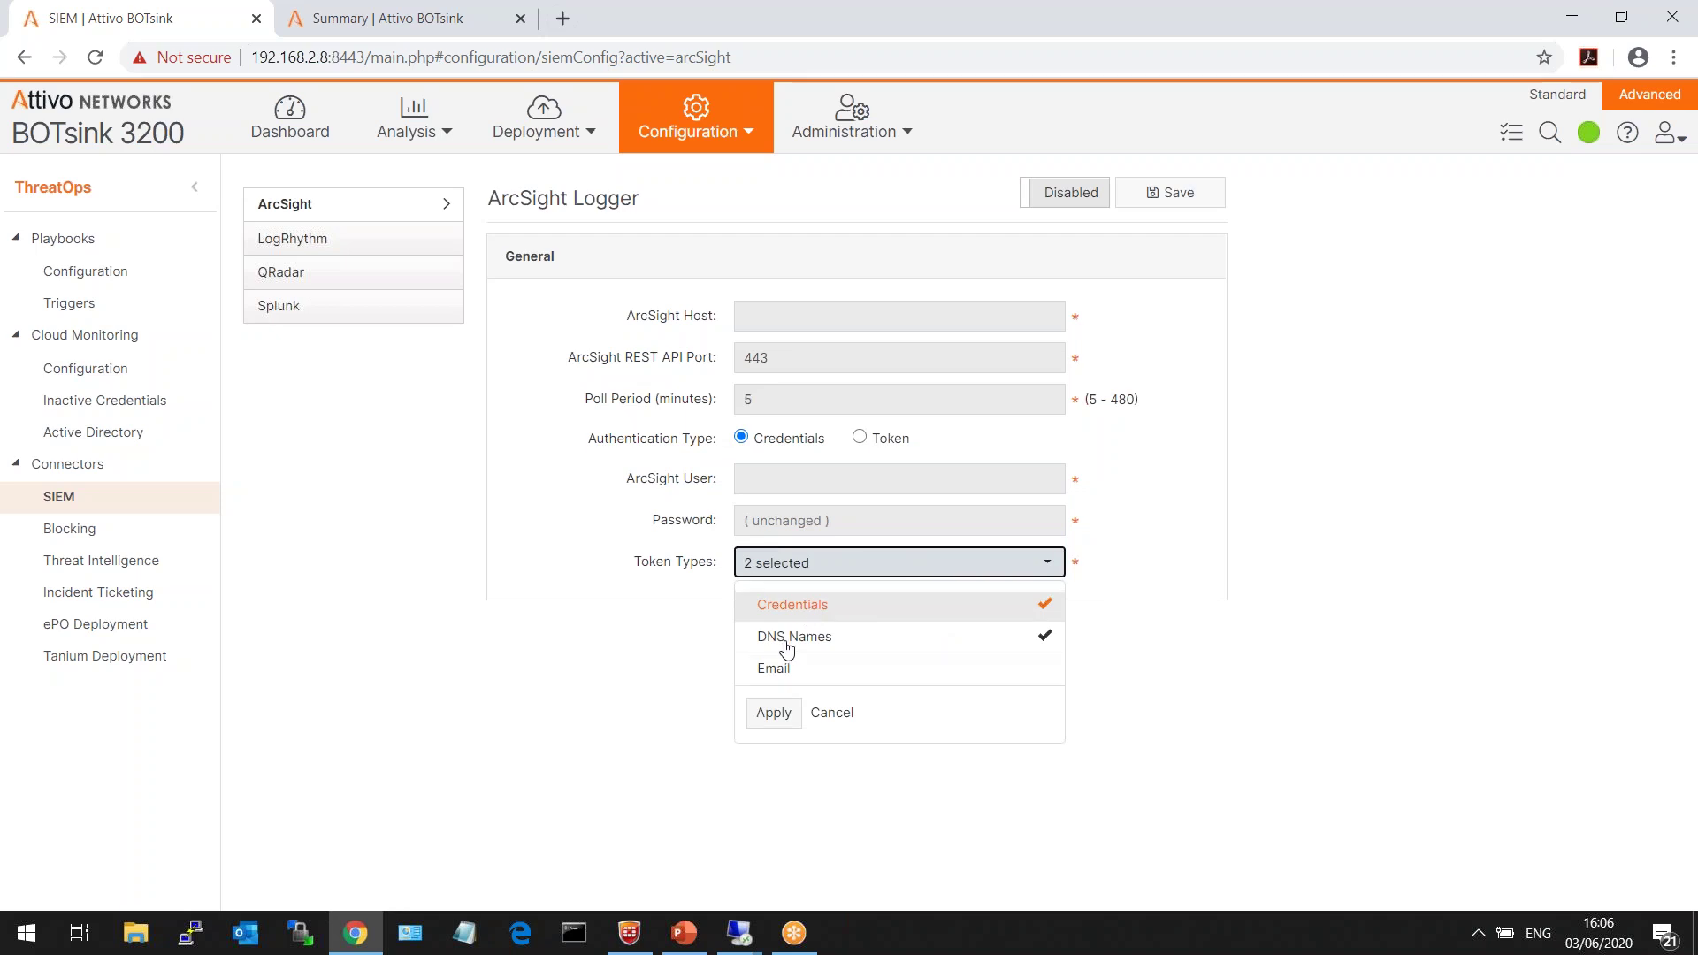
left_click(534, 698)
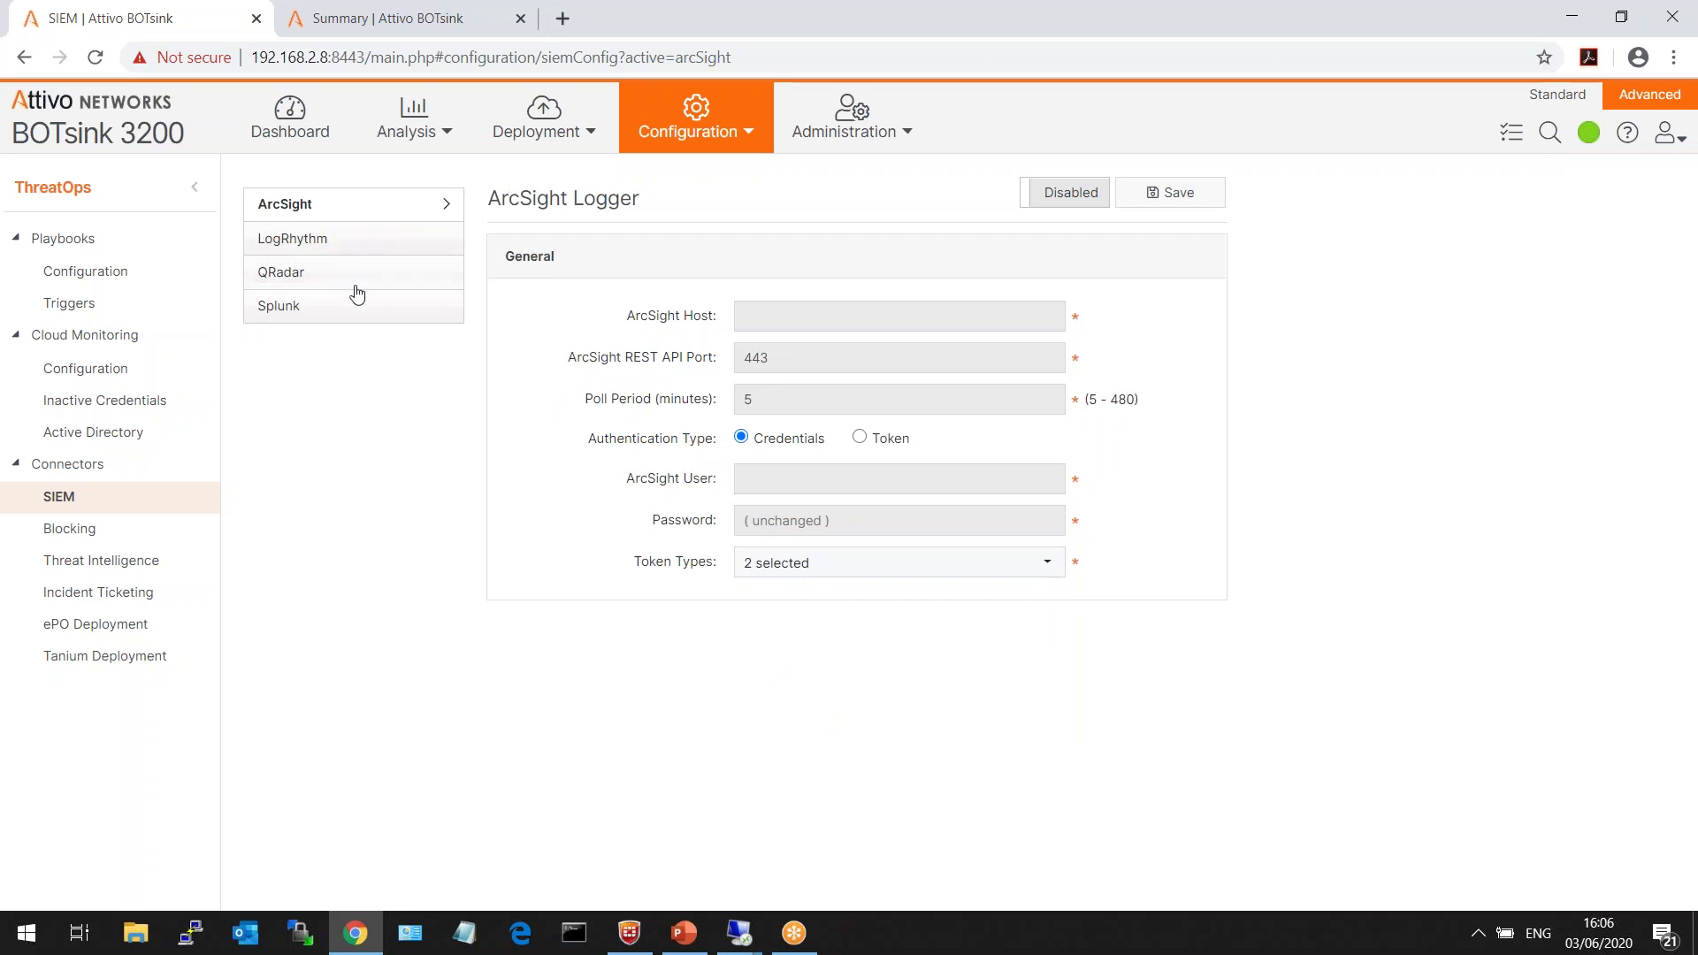
triple_click(607, 404)
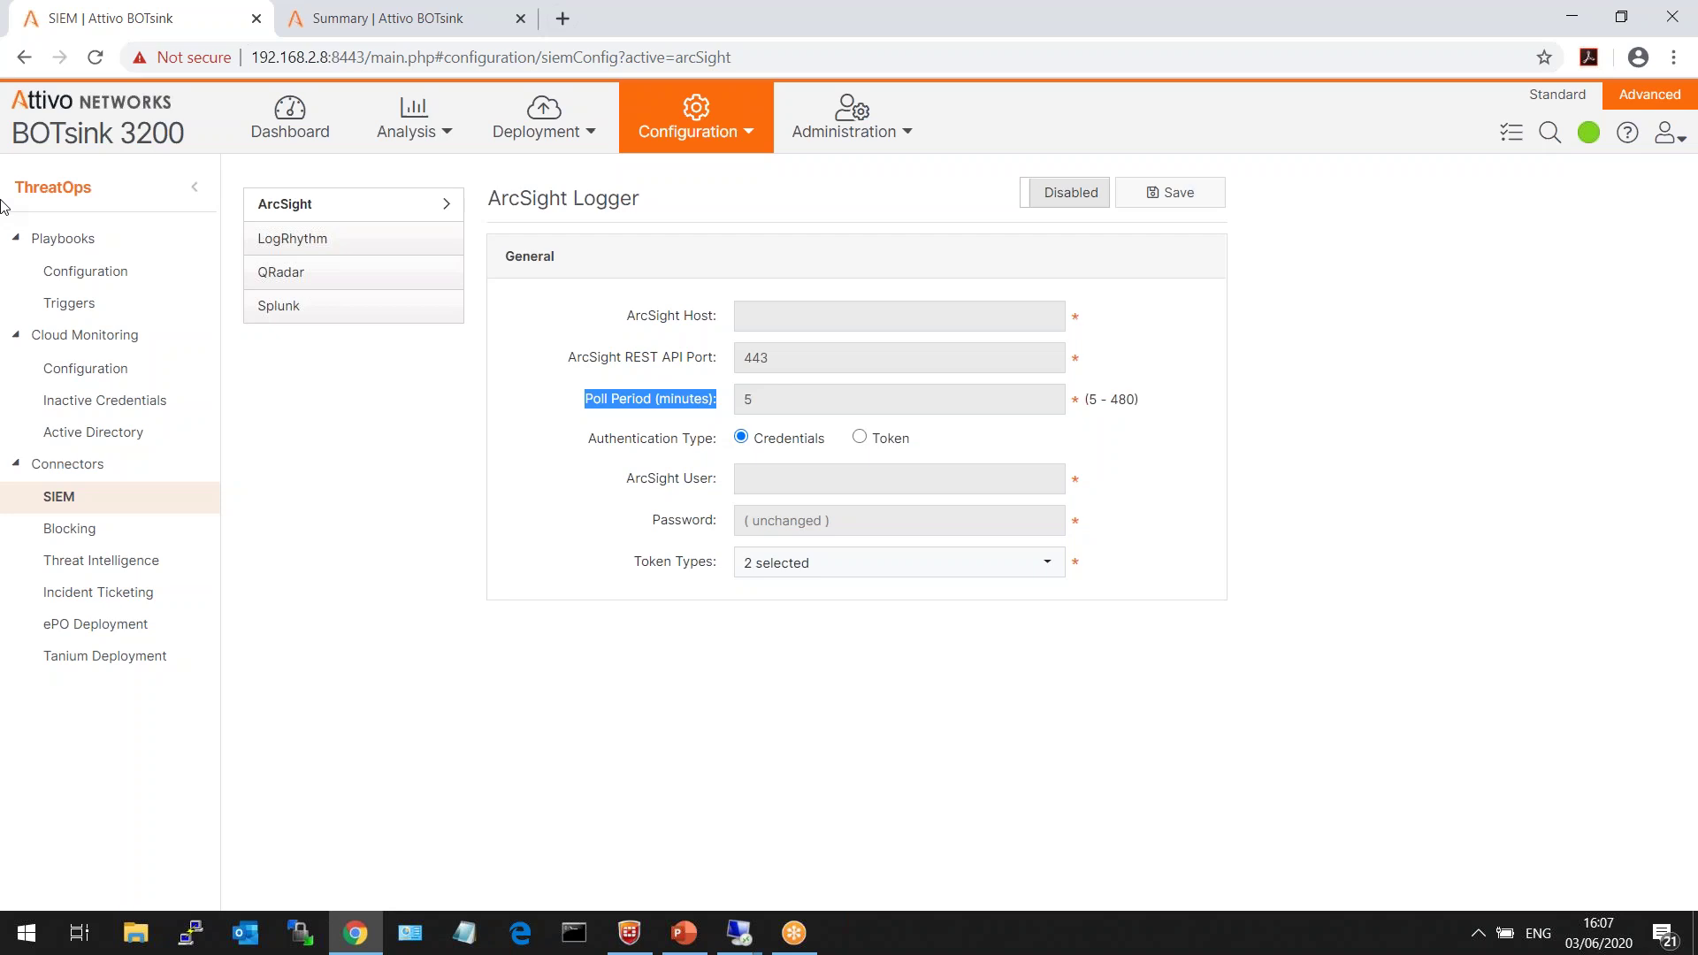
left_click(128, 540)
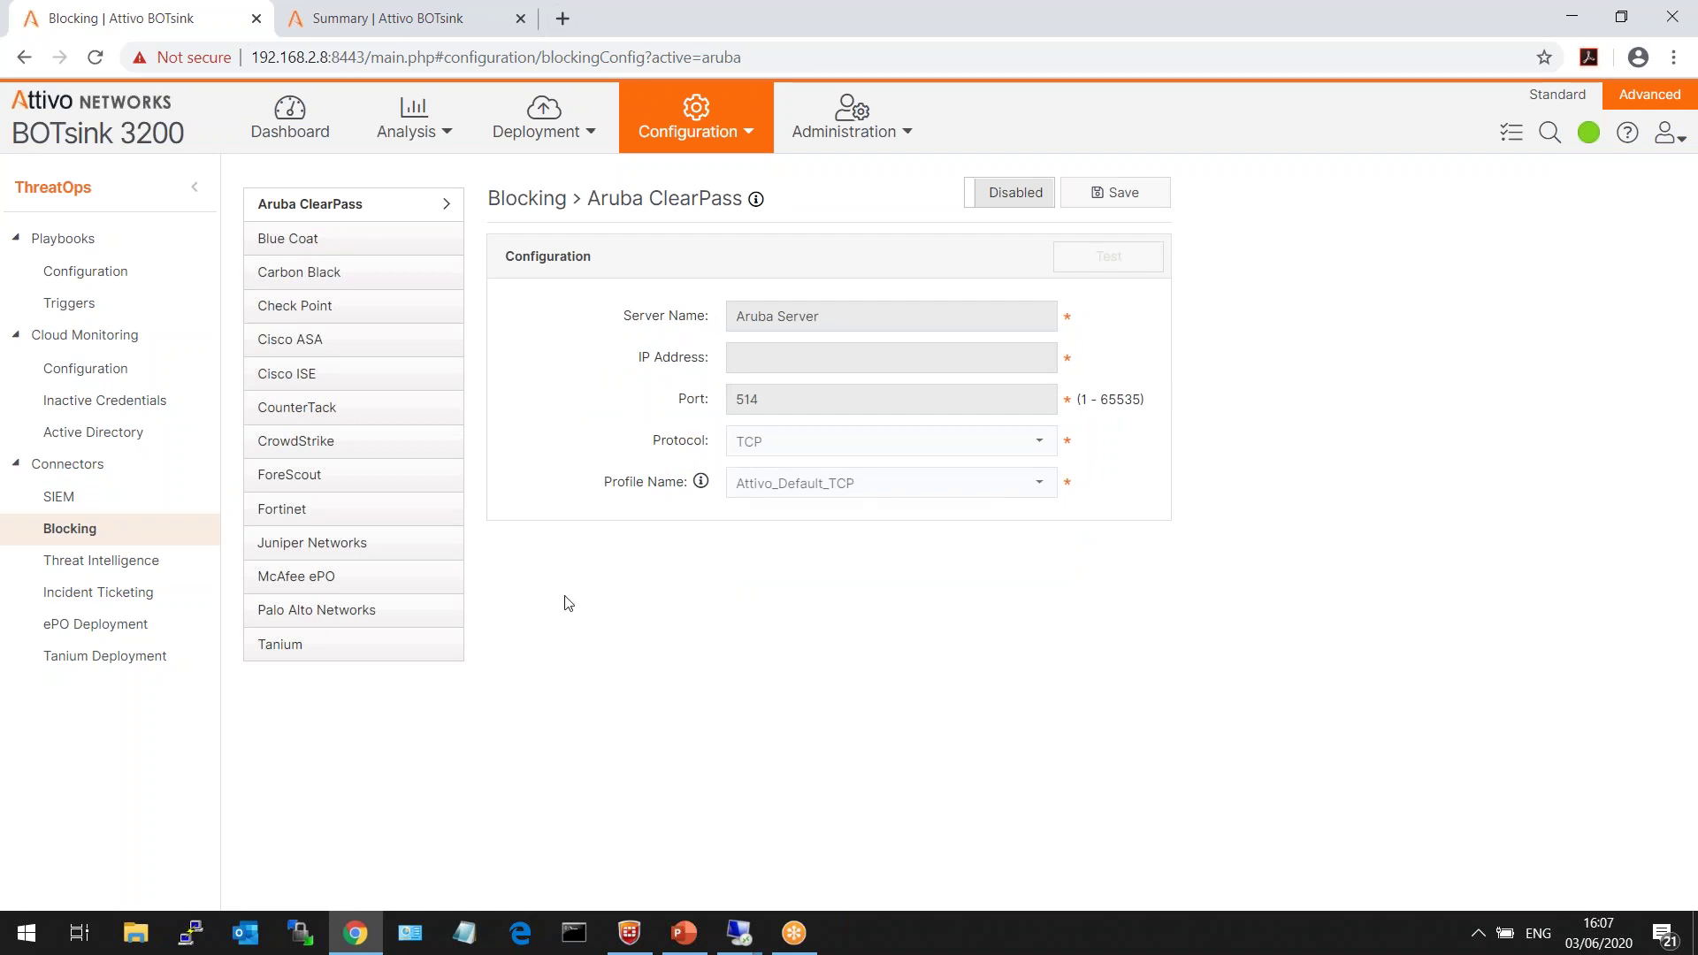
- Browse the Threat Intelligence connectors and the eight playbooks, then begin adding a new playbook
double_click(527, 199)
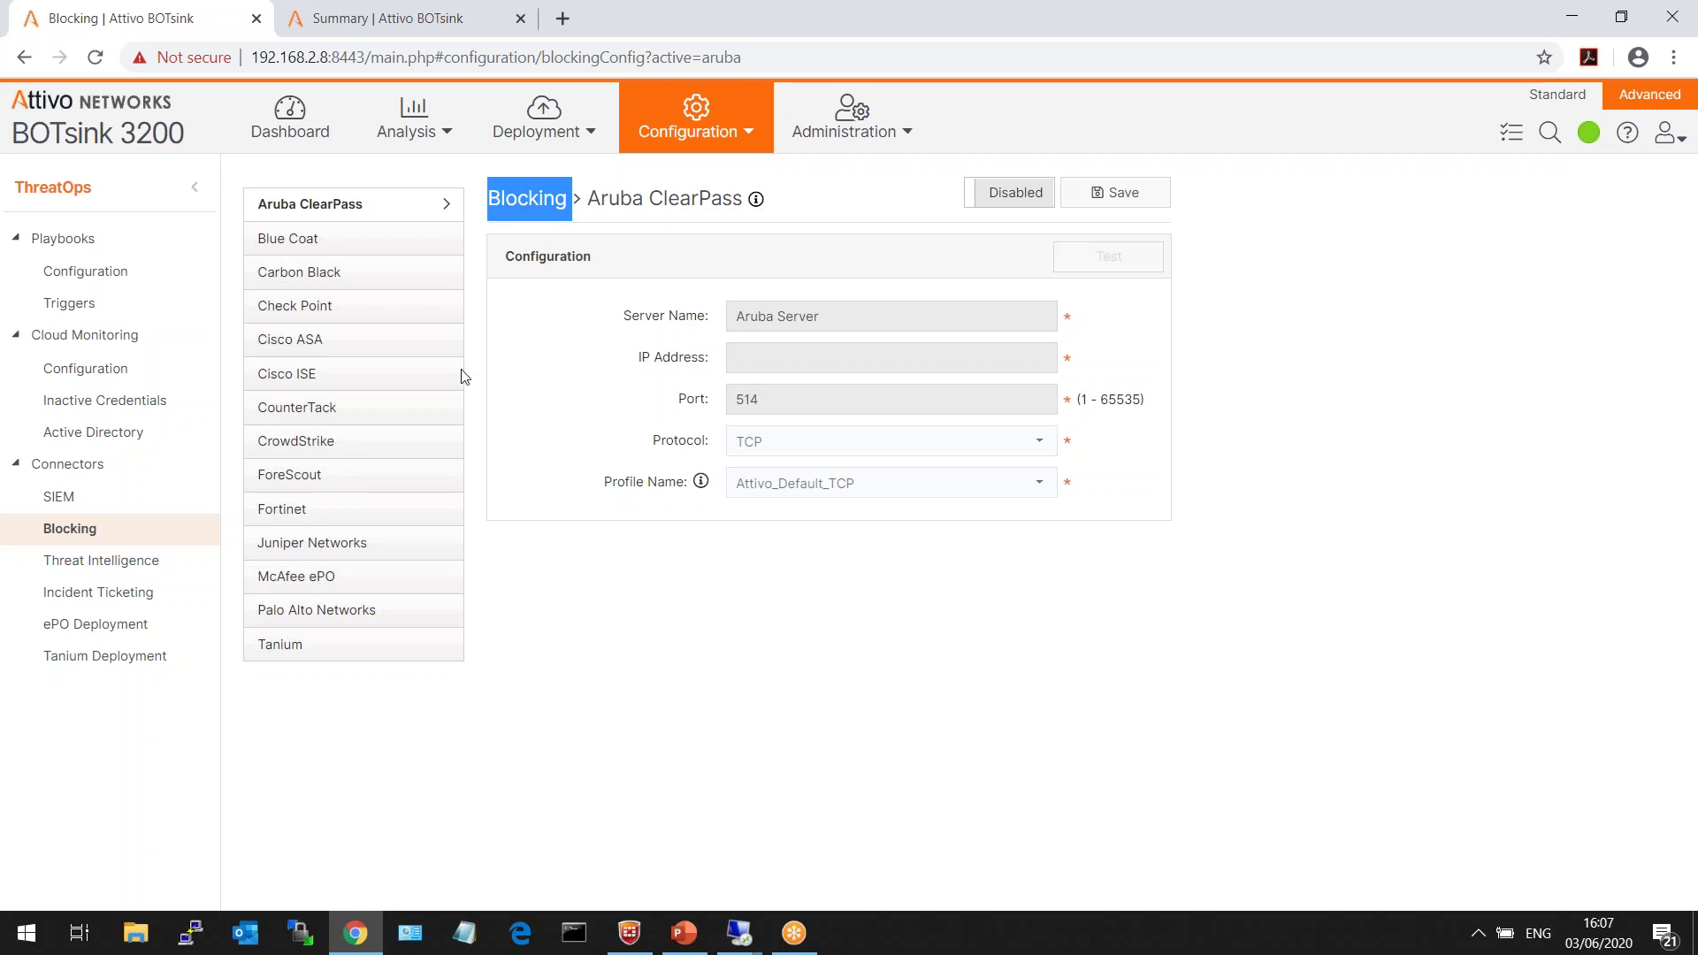
left_click(580, 696)
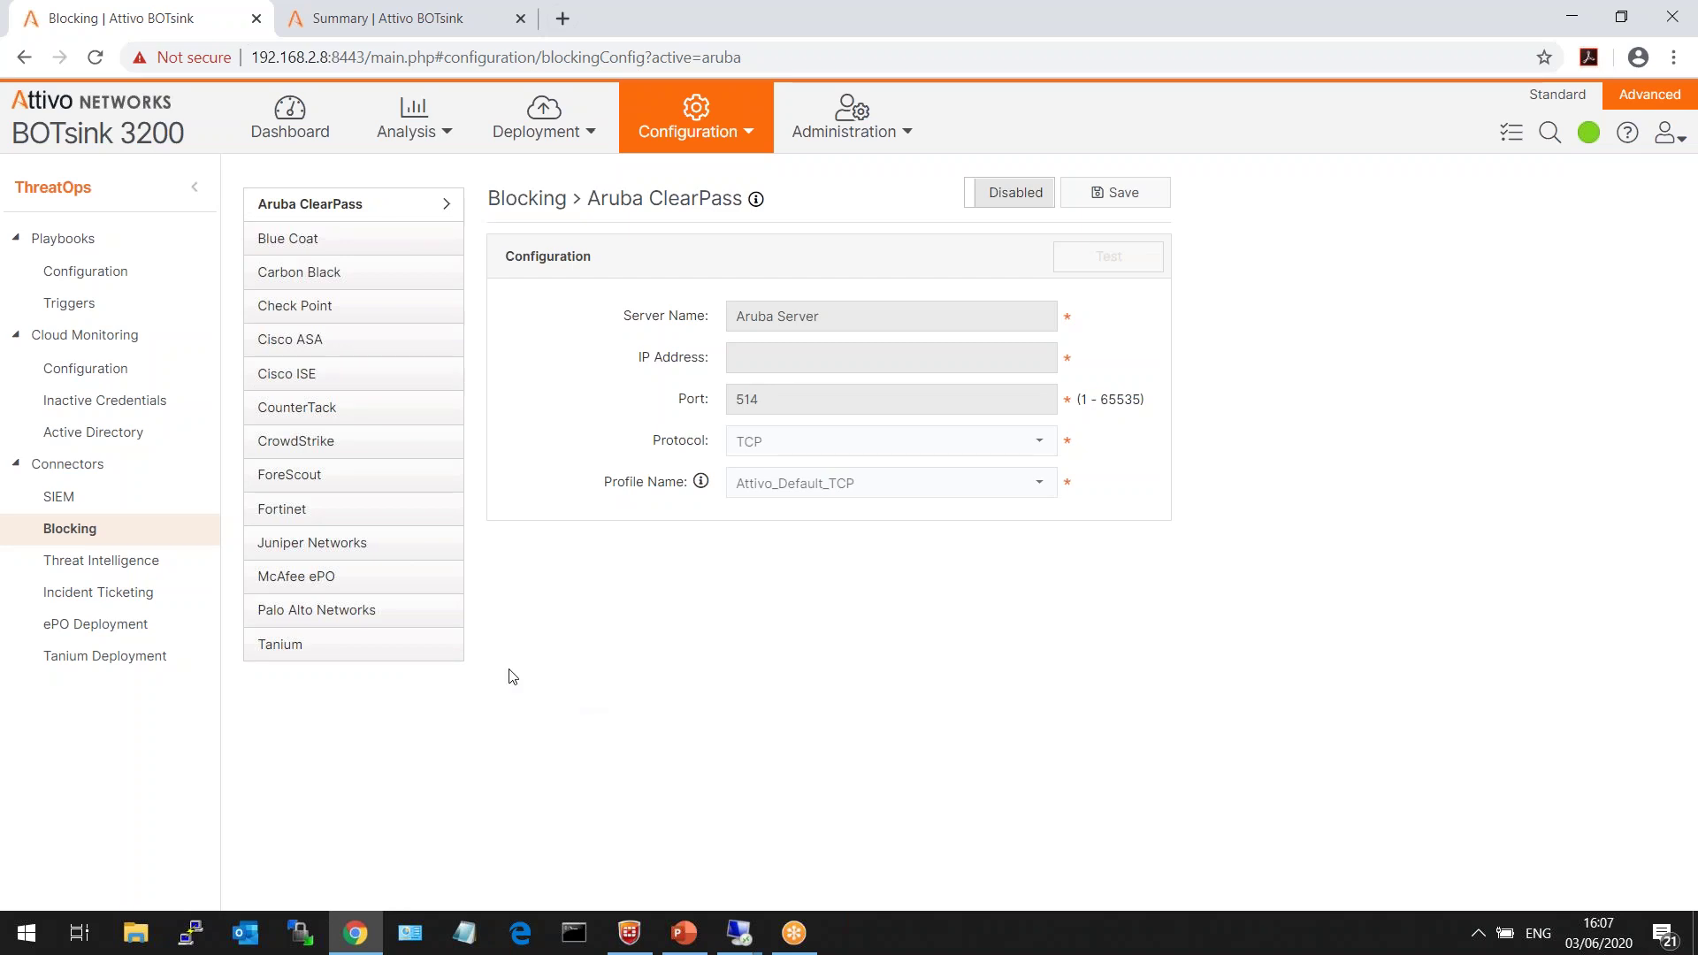
left_click(111, 566)
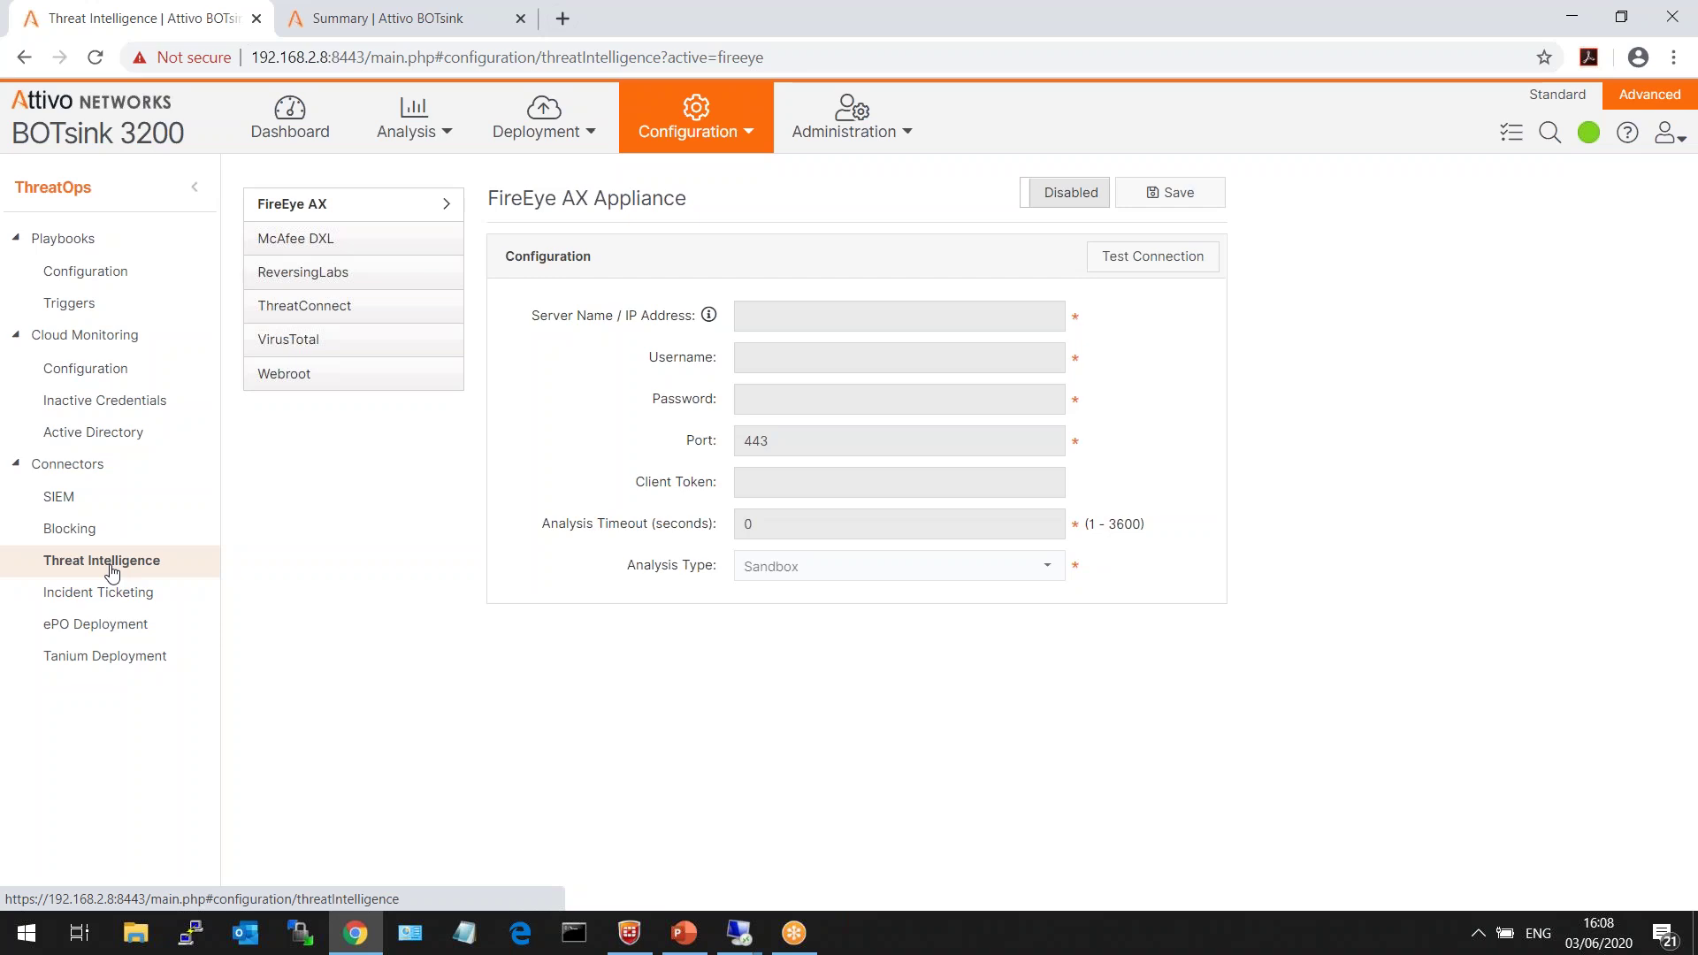
left_click(127, 266)
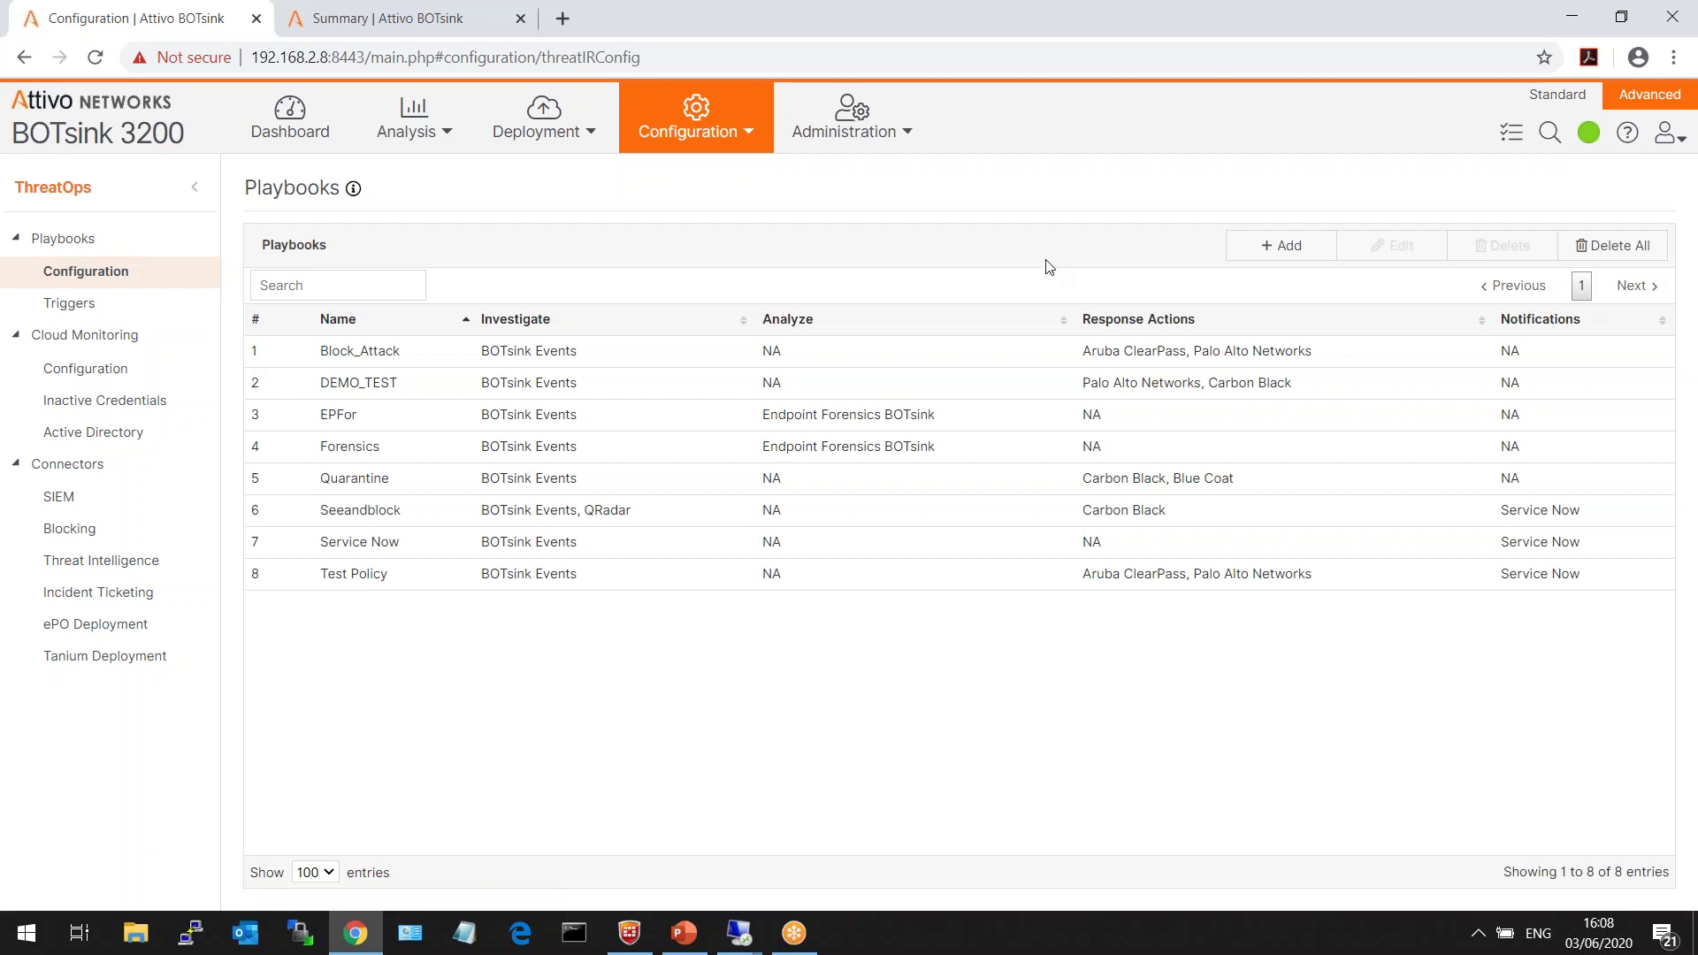
left_click(1281, 245)
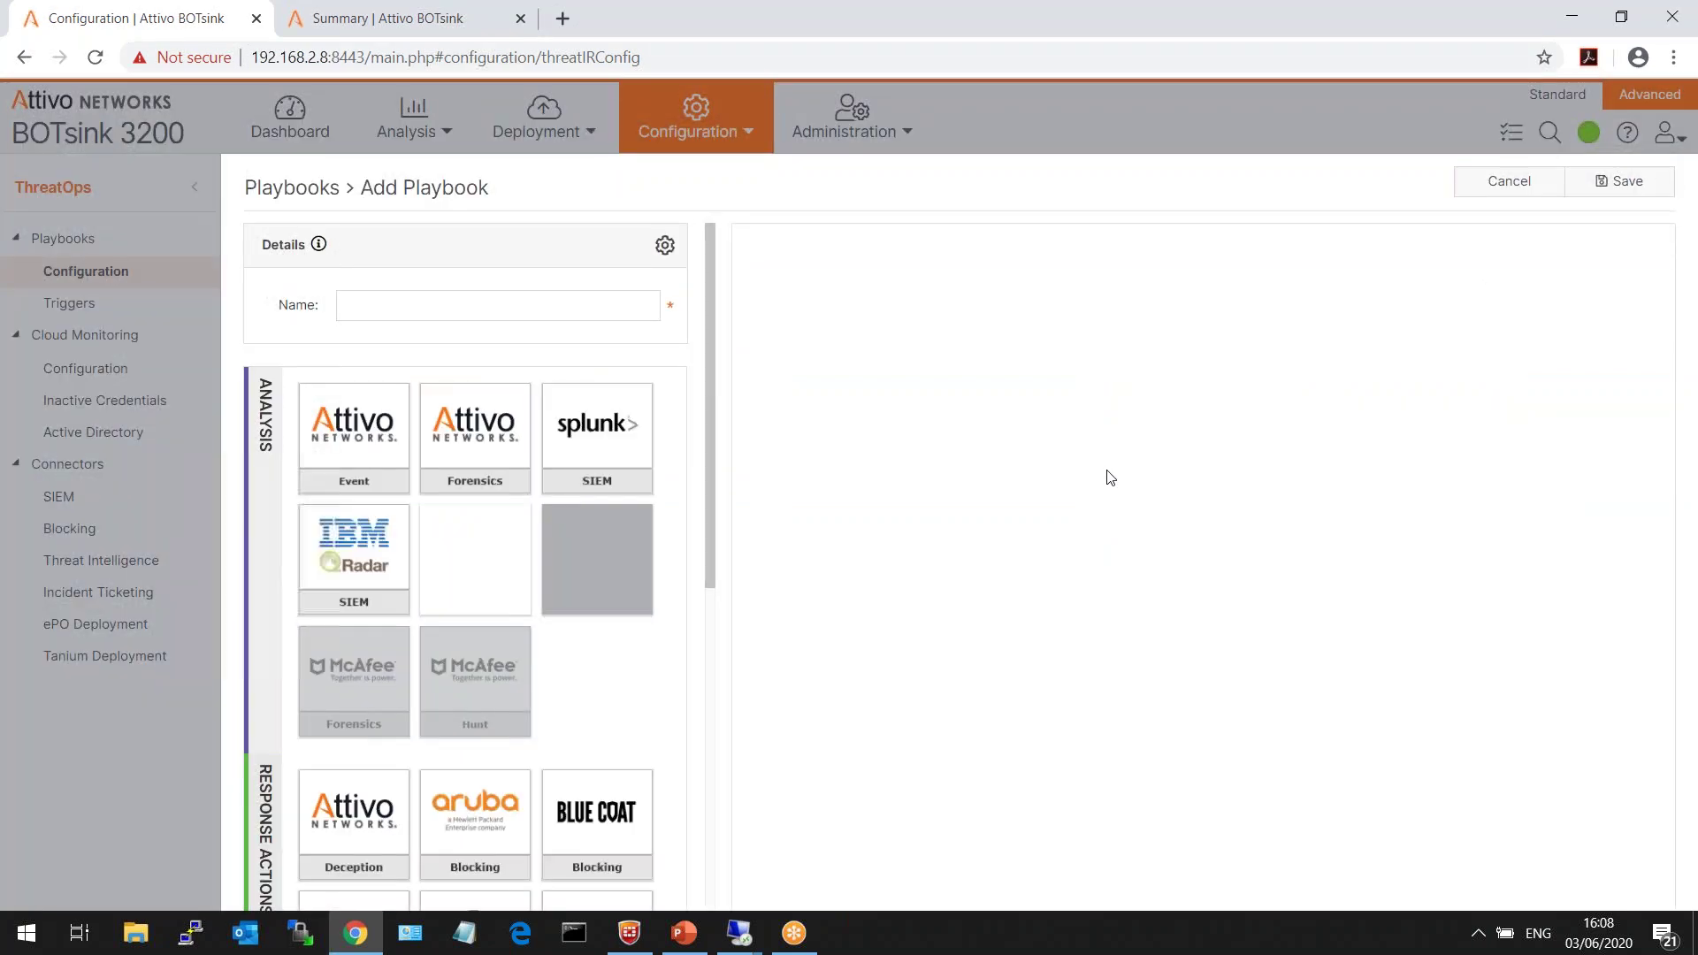
left_click_drag(1046, 409, 906, 776)
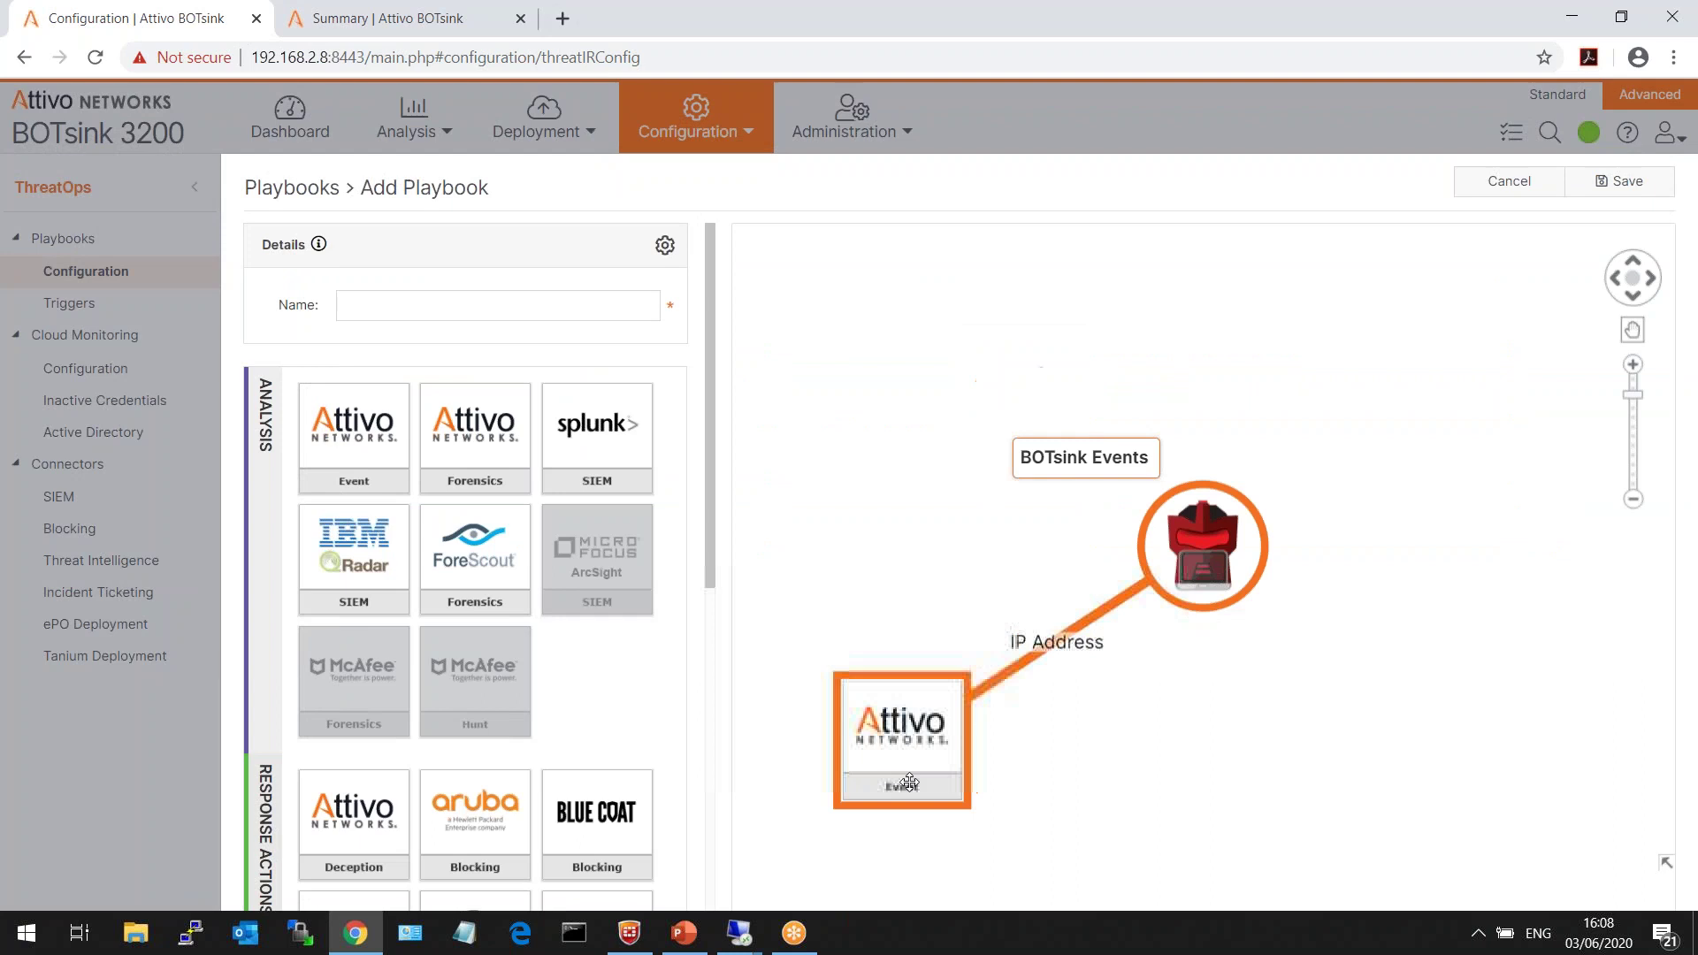
left_click_drag(1184, 555, 895, 354)
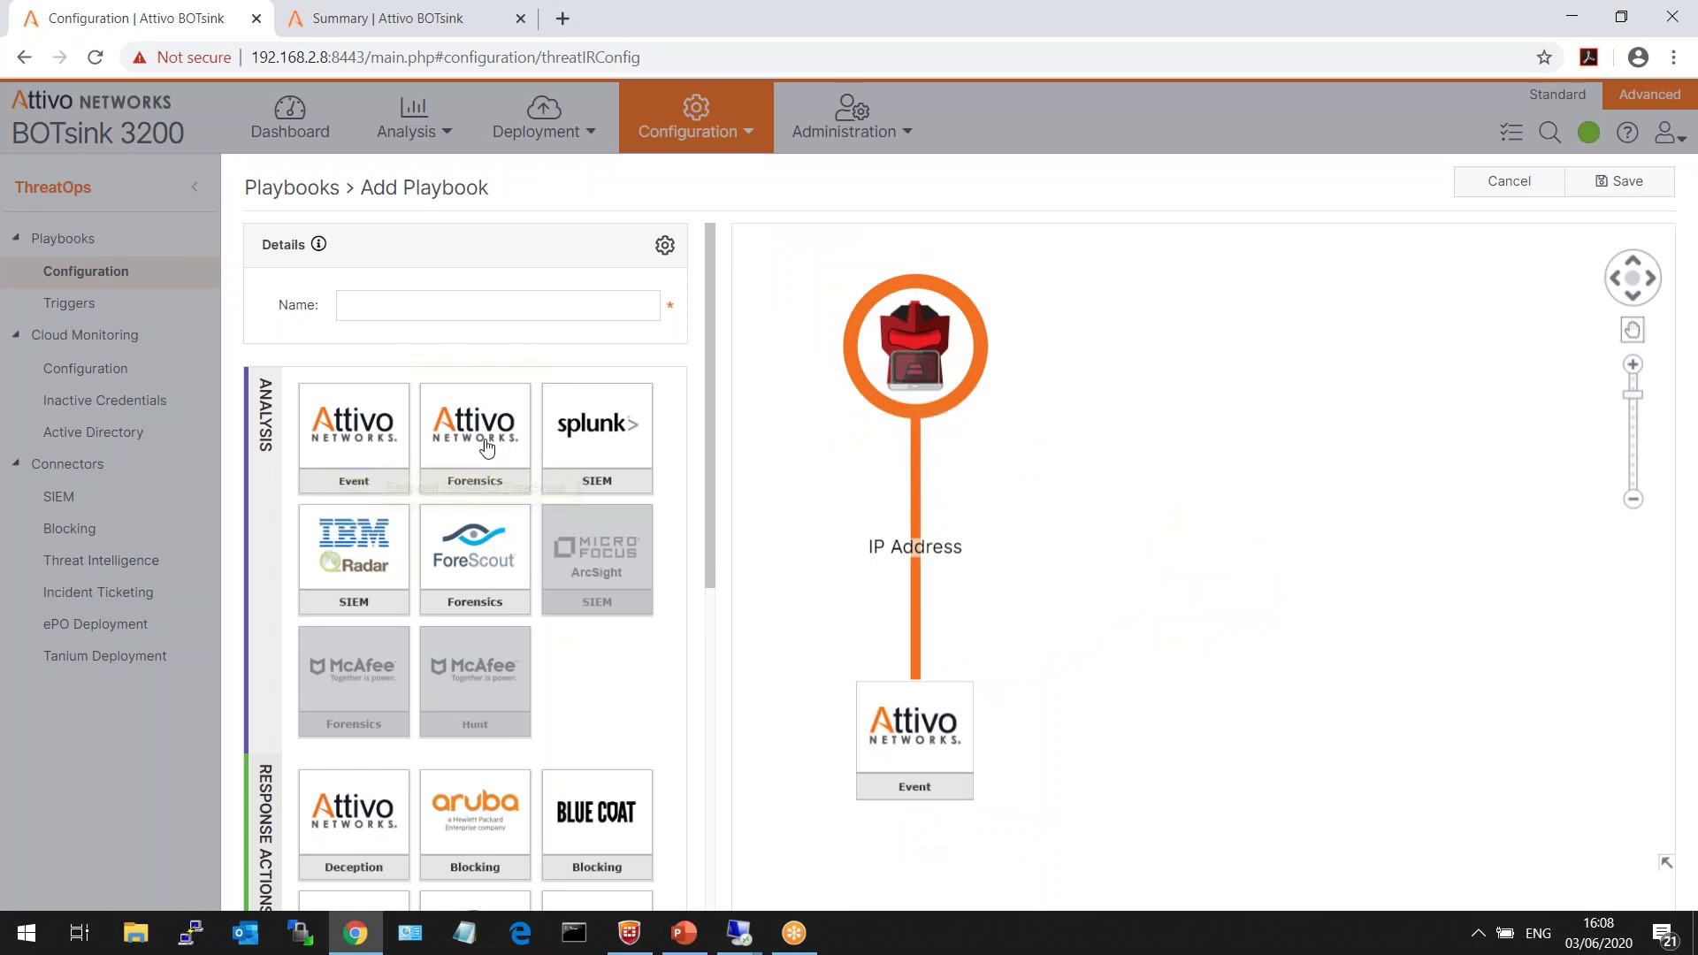
left_click_drag(475, 435, 1061, 699)
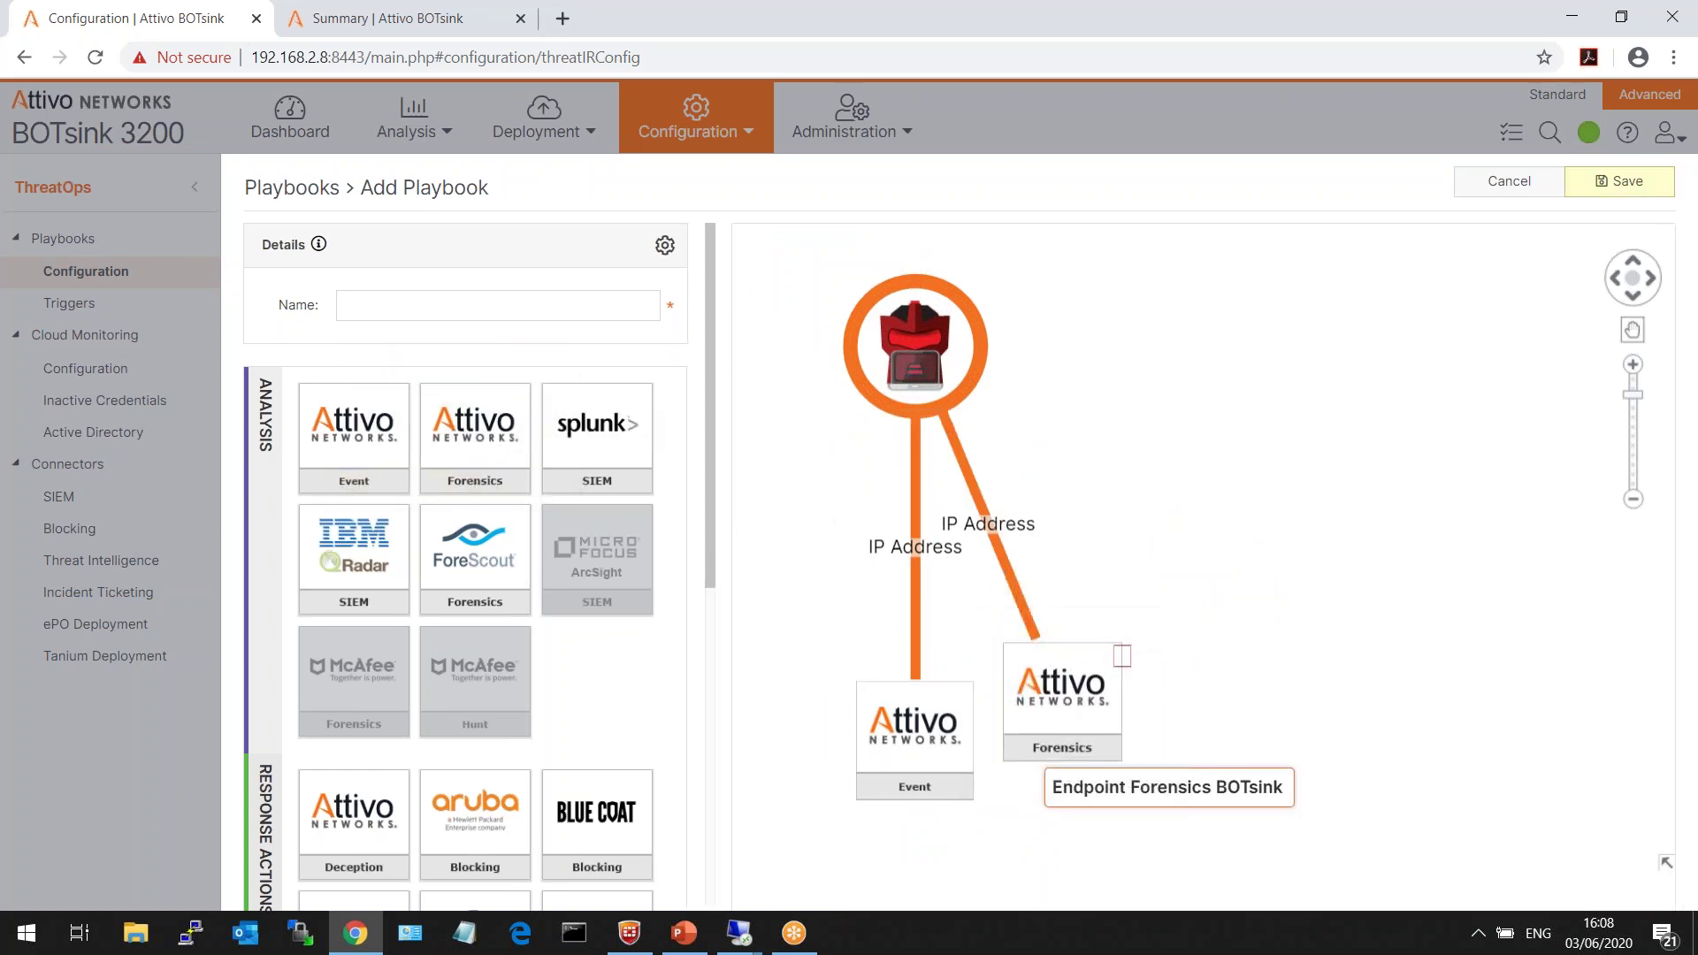
left_click_drag(597, 425, 1205, 664)
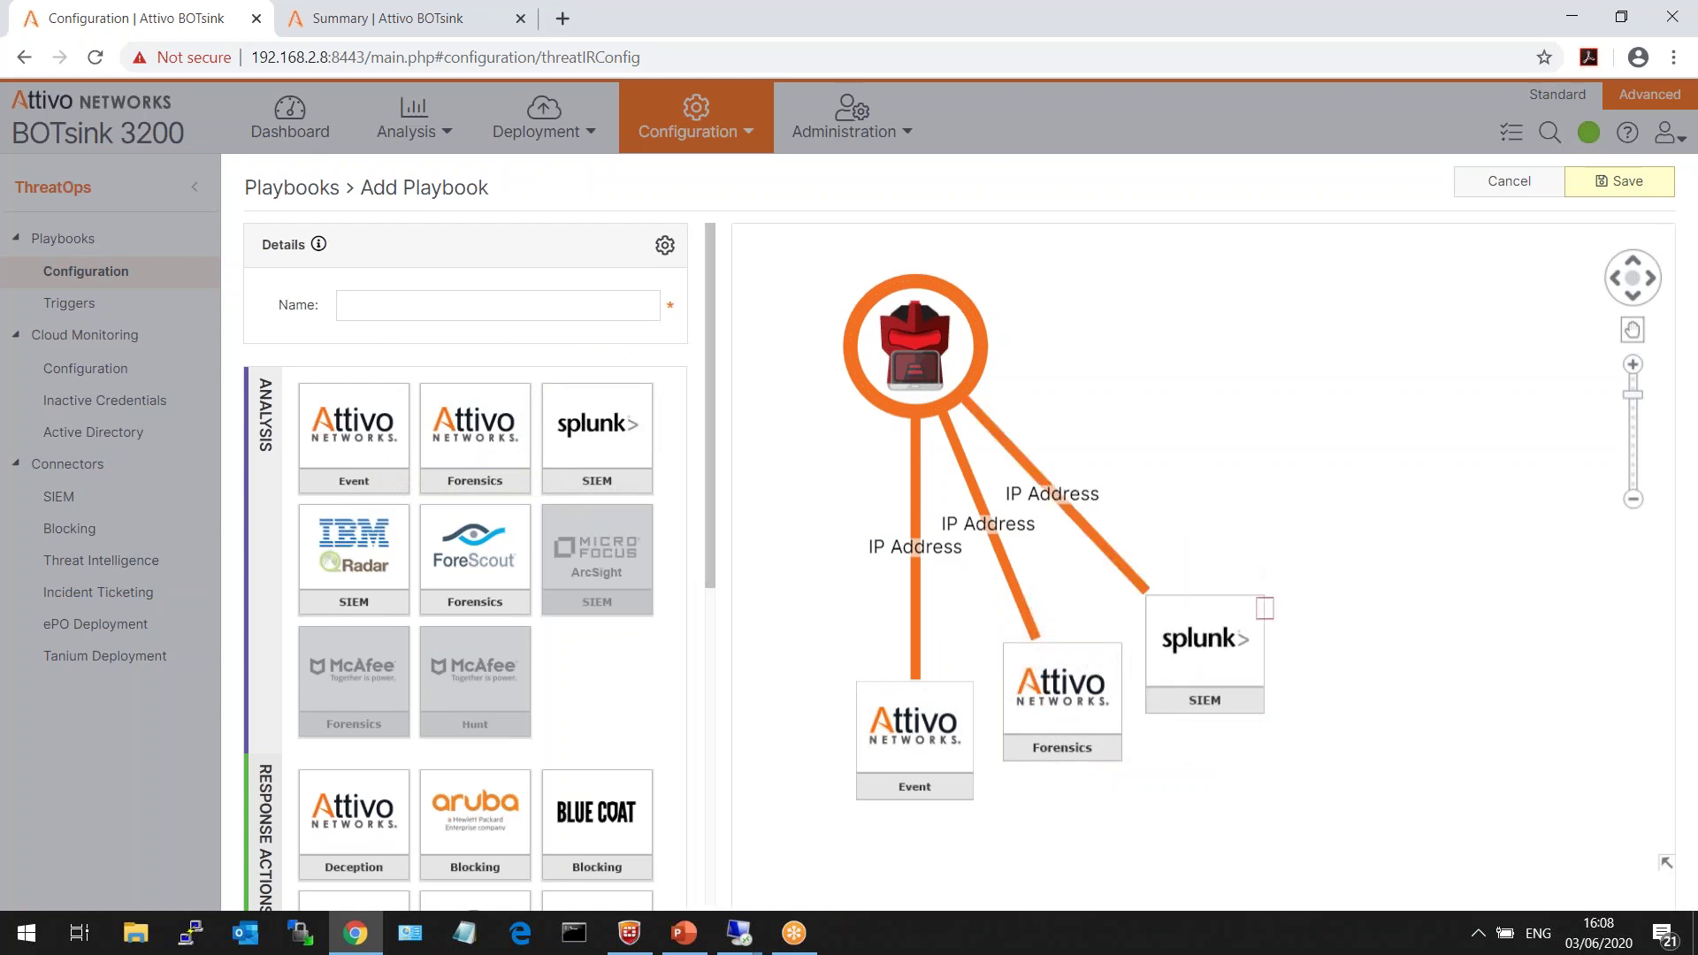
left_click_drag(354, 810, 1216, 537)
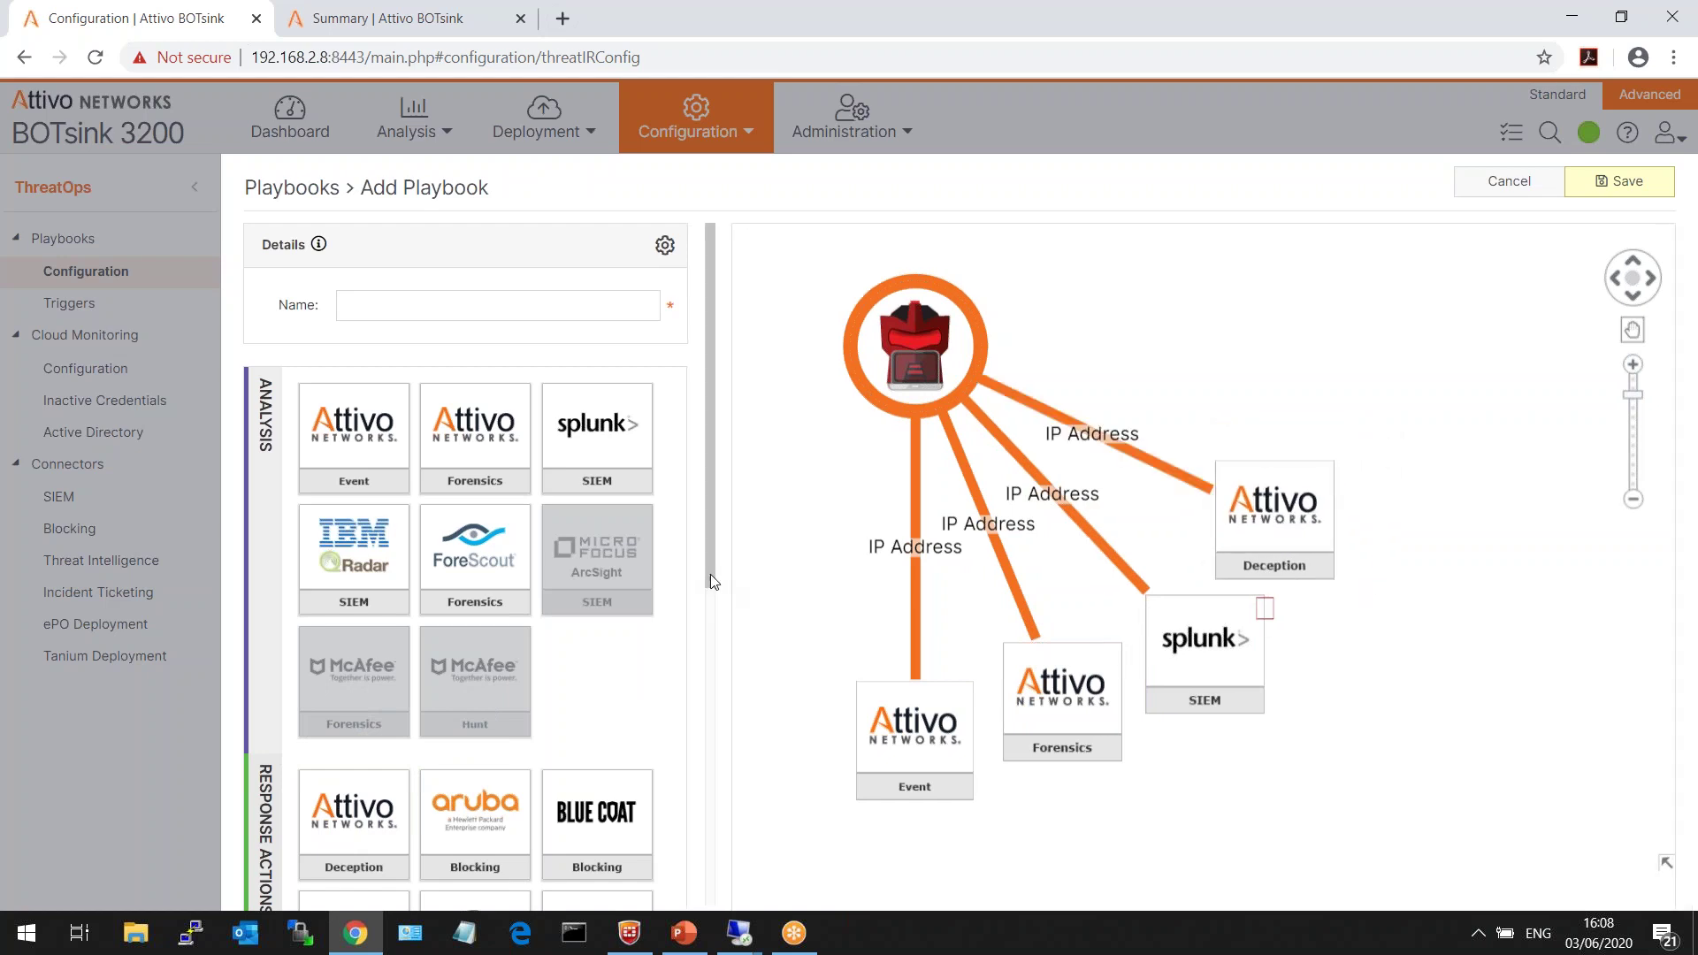
left_click_drag(709, 575, 725, 840)
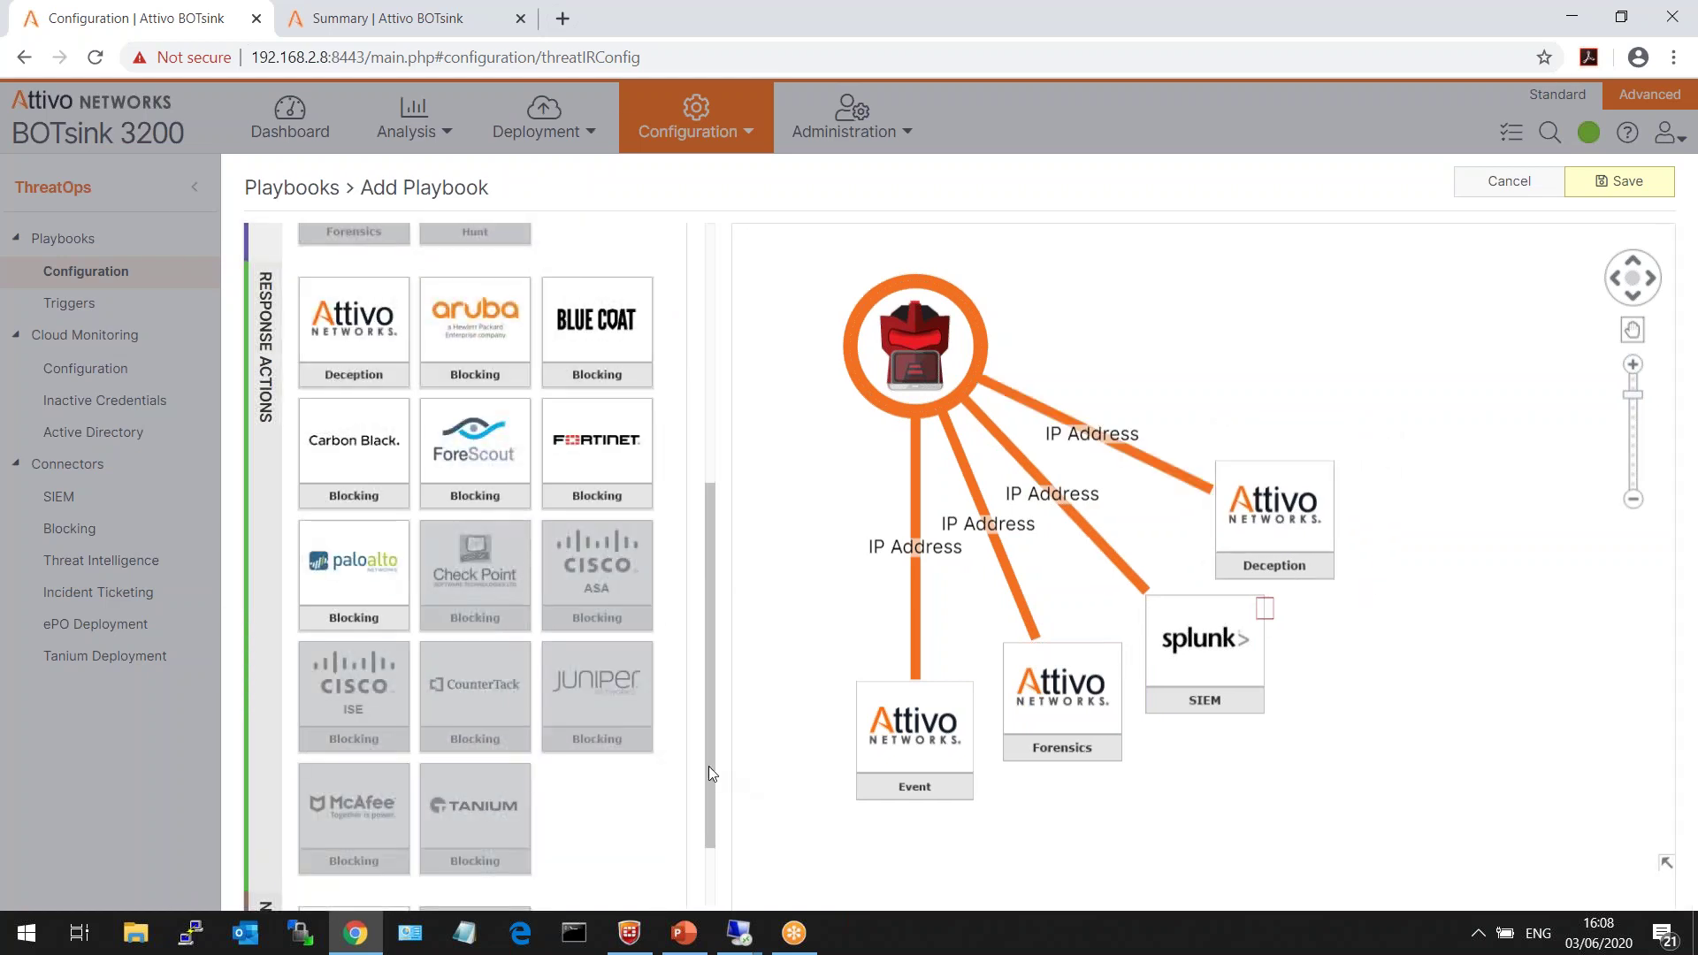
scroll(708, 773, "down", 2)
left_click_drag(358, 818, 1286, 337)
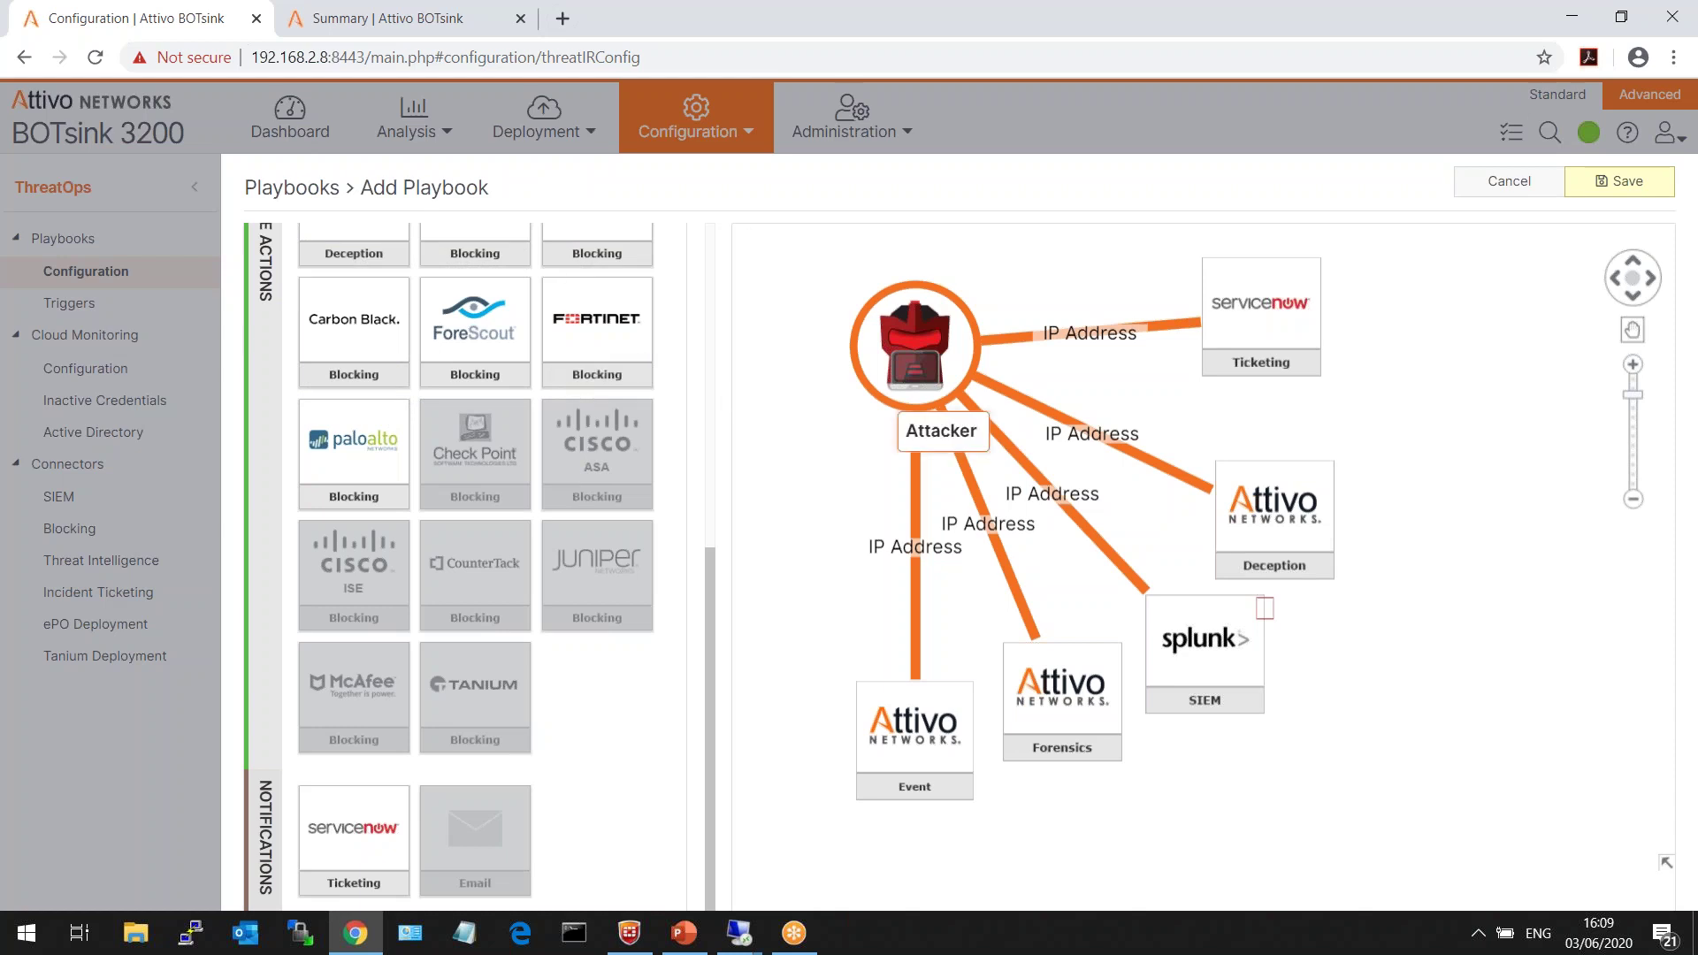
left_click_drag(944, 352, 946, 323)
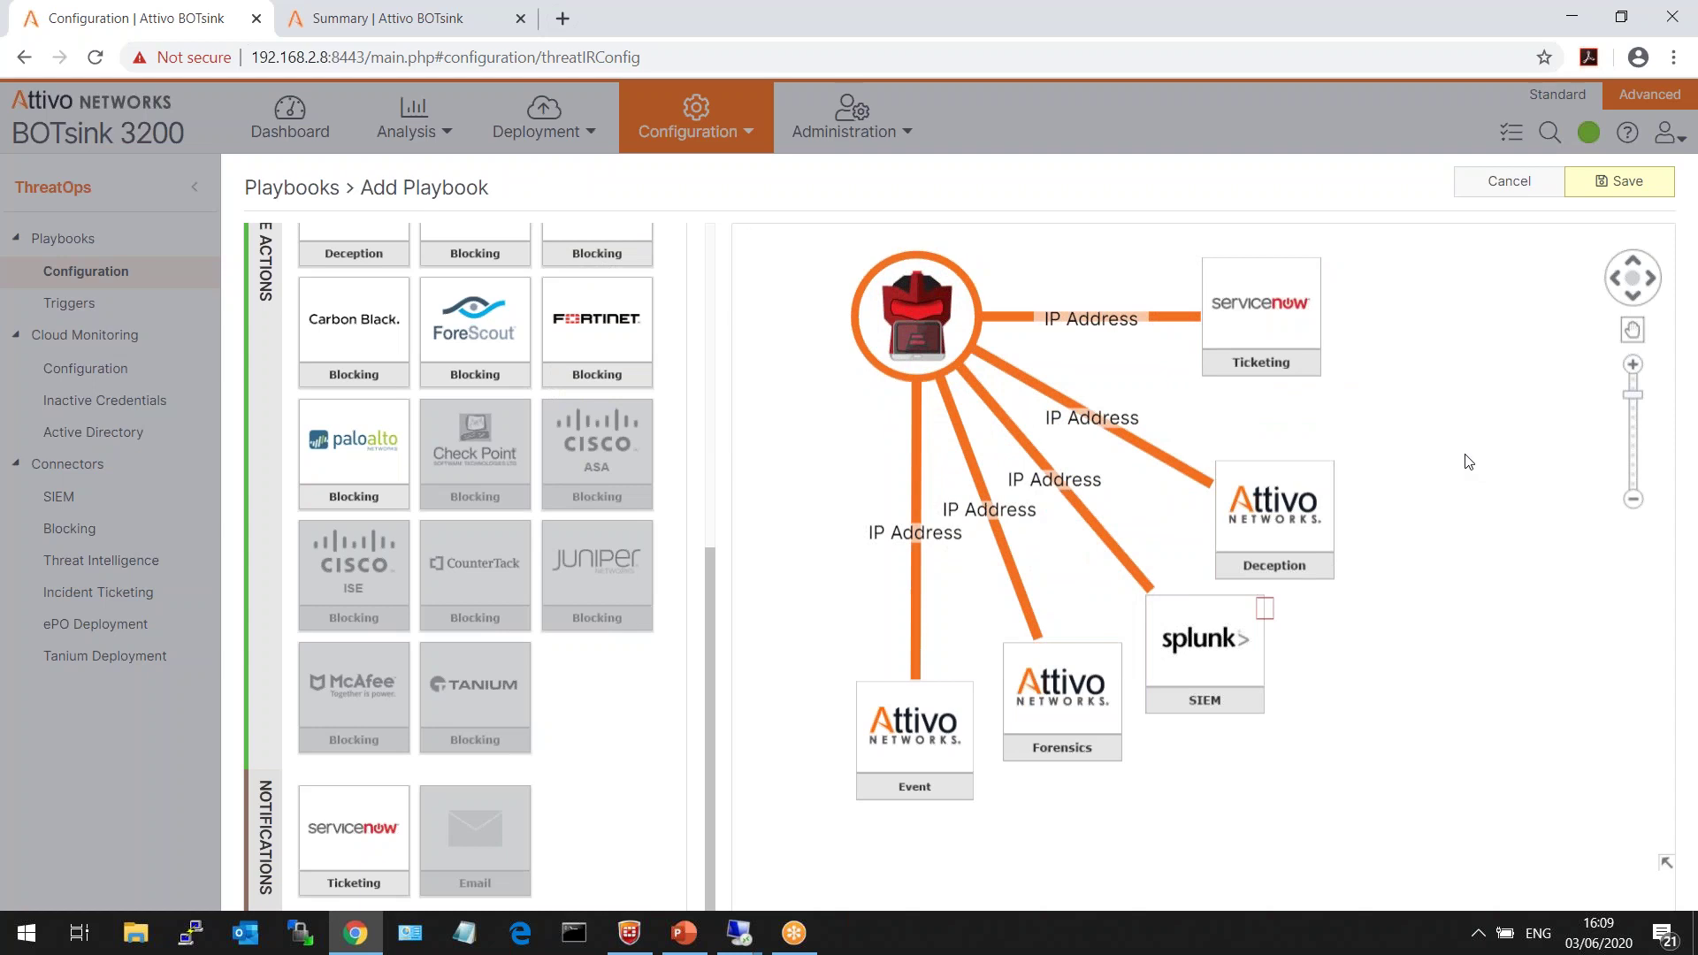
scroll(1468, 462, "up", 2)
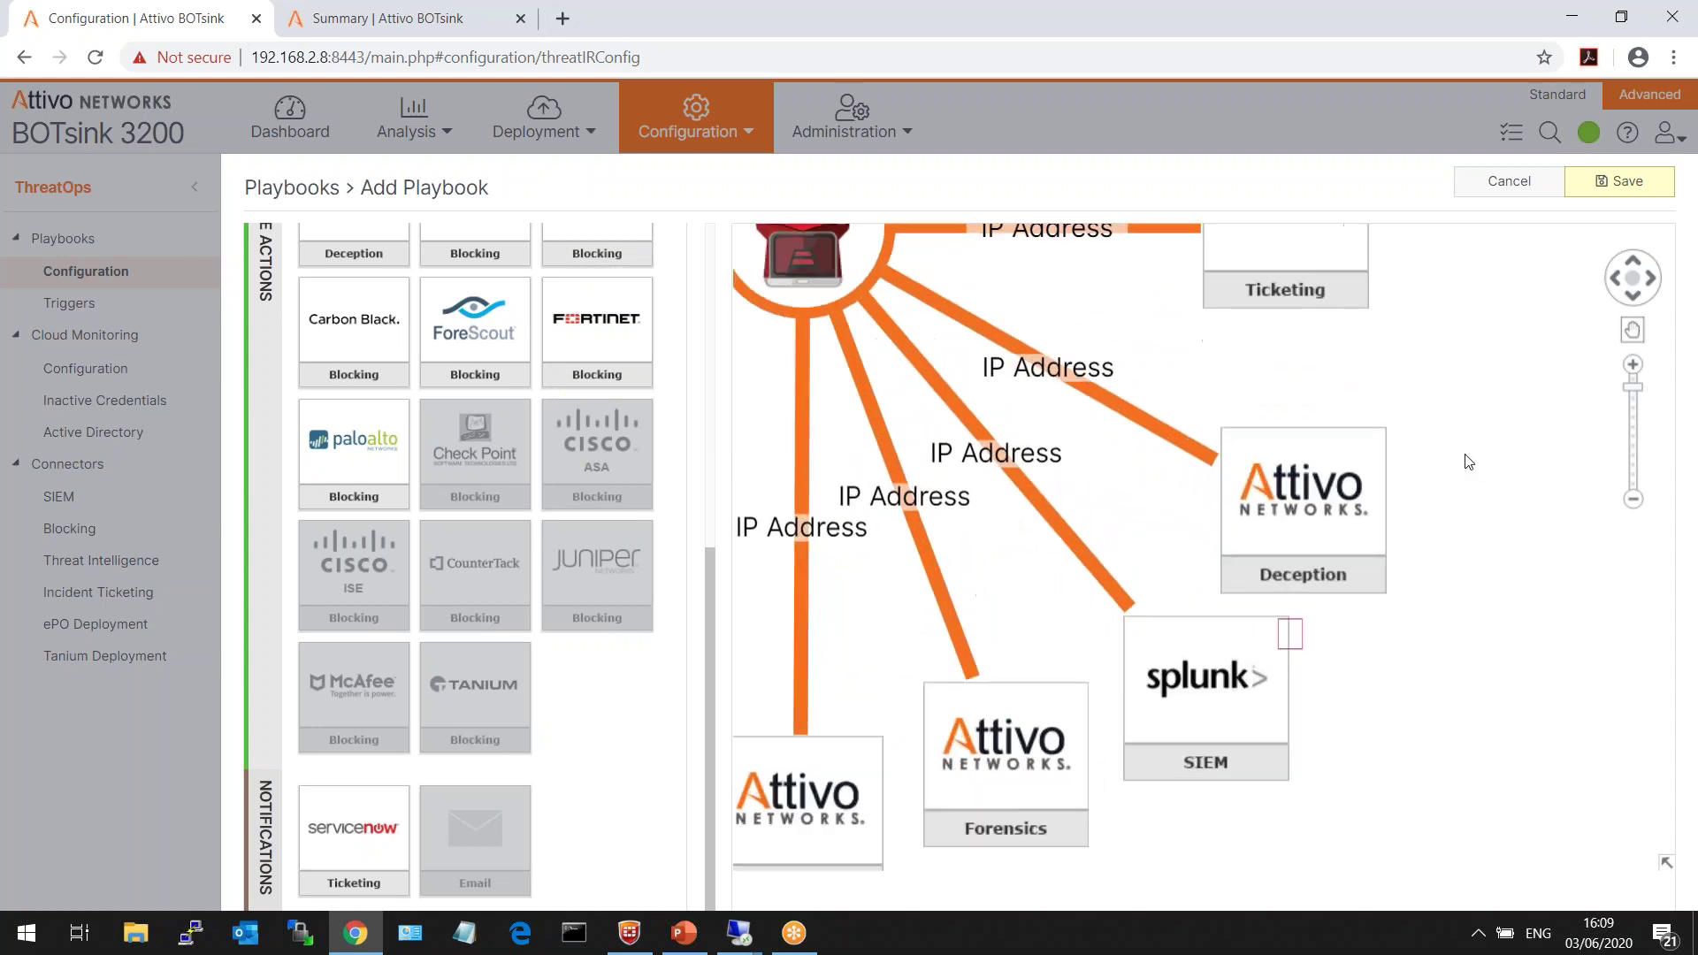
left_click(1633, 499)
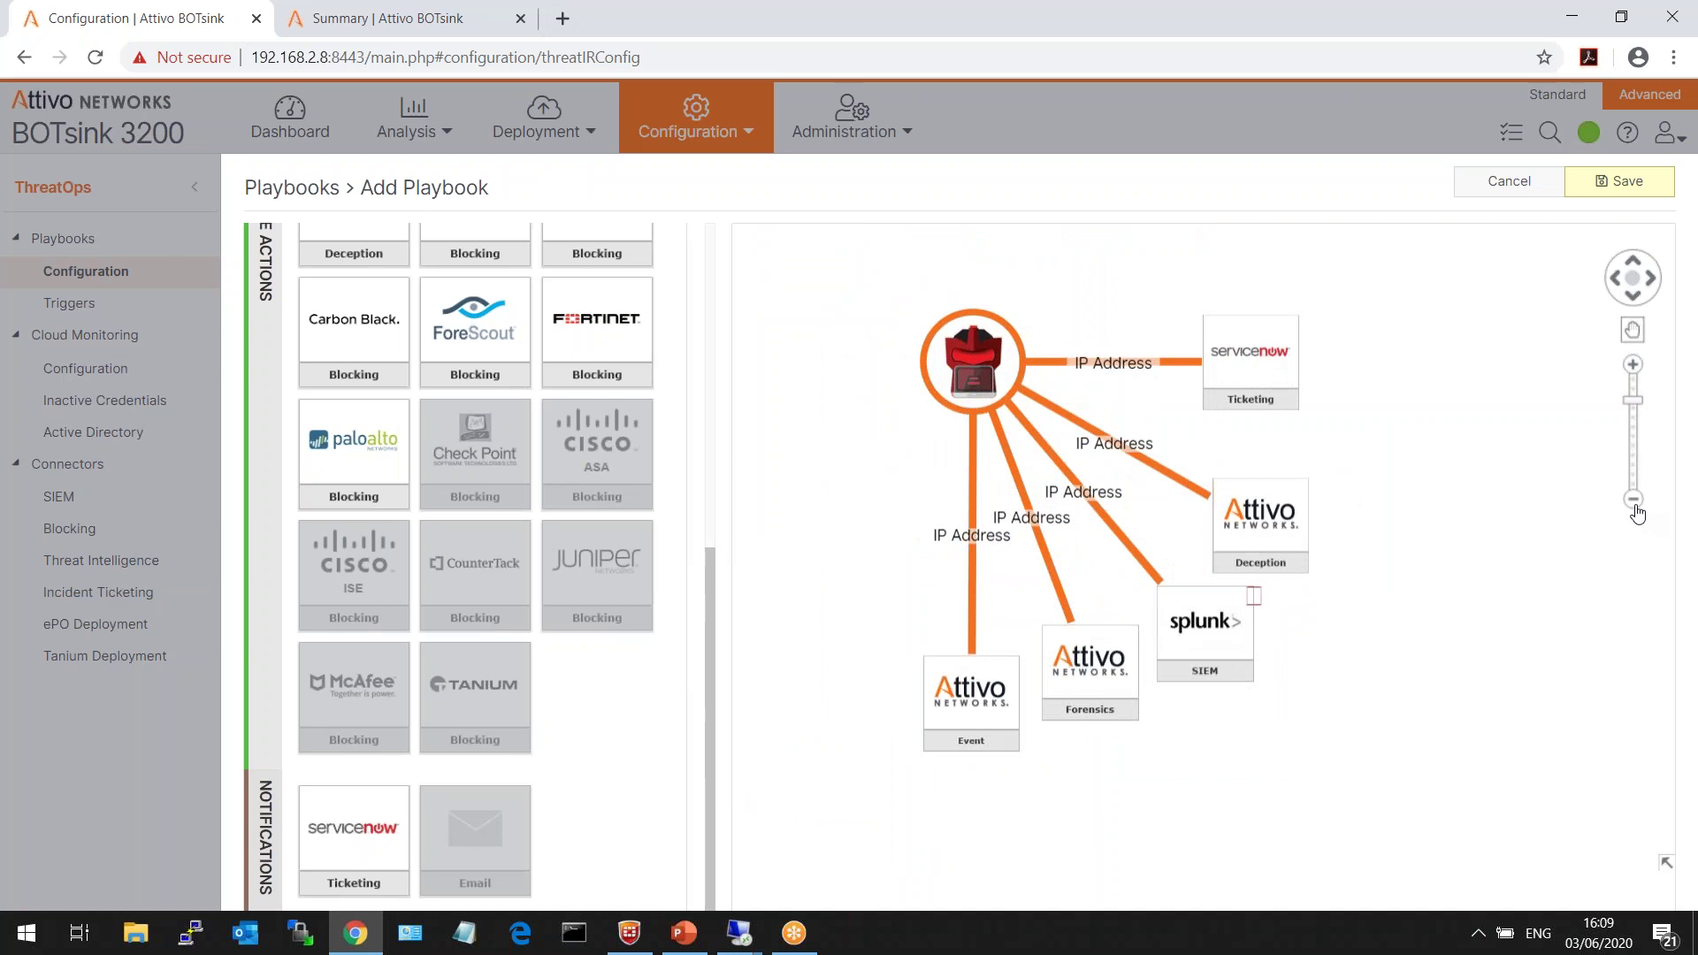
left_click(1509, 182)
left_click(980, 536)
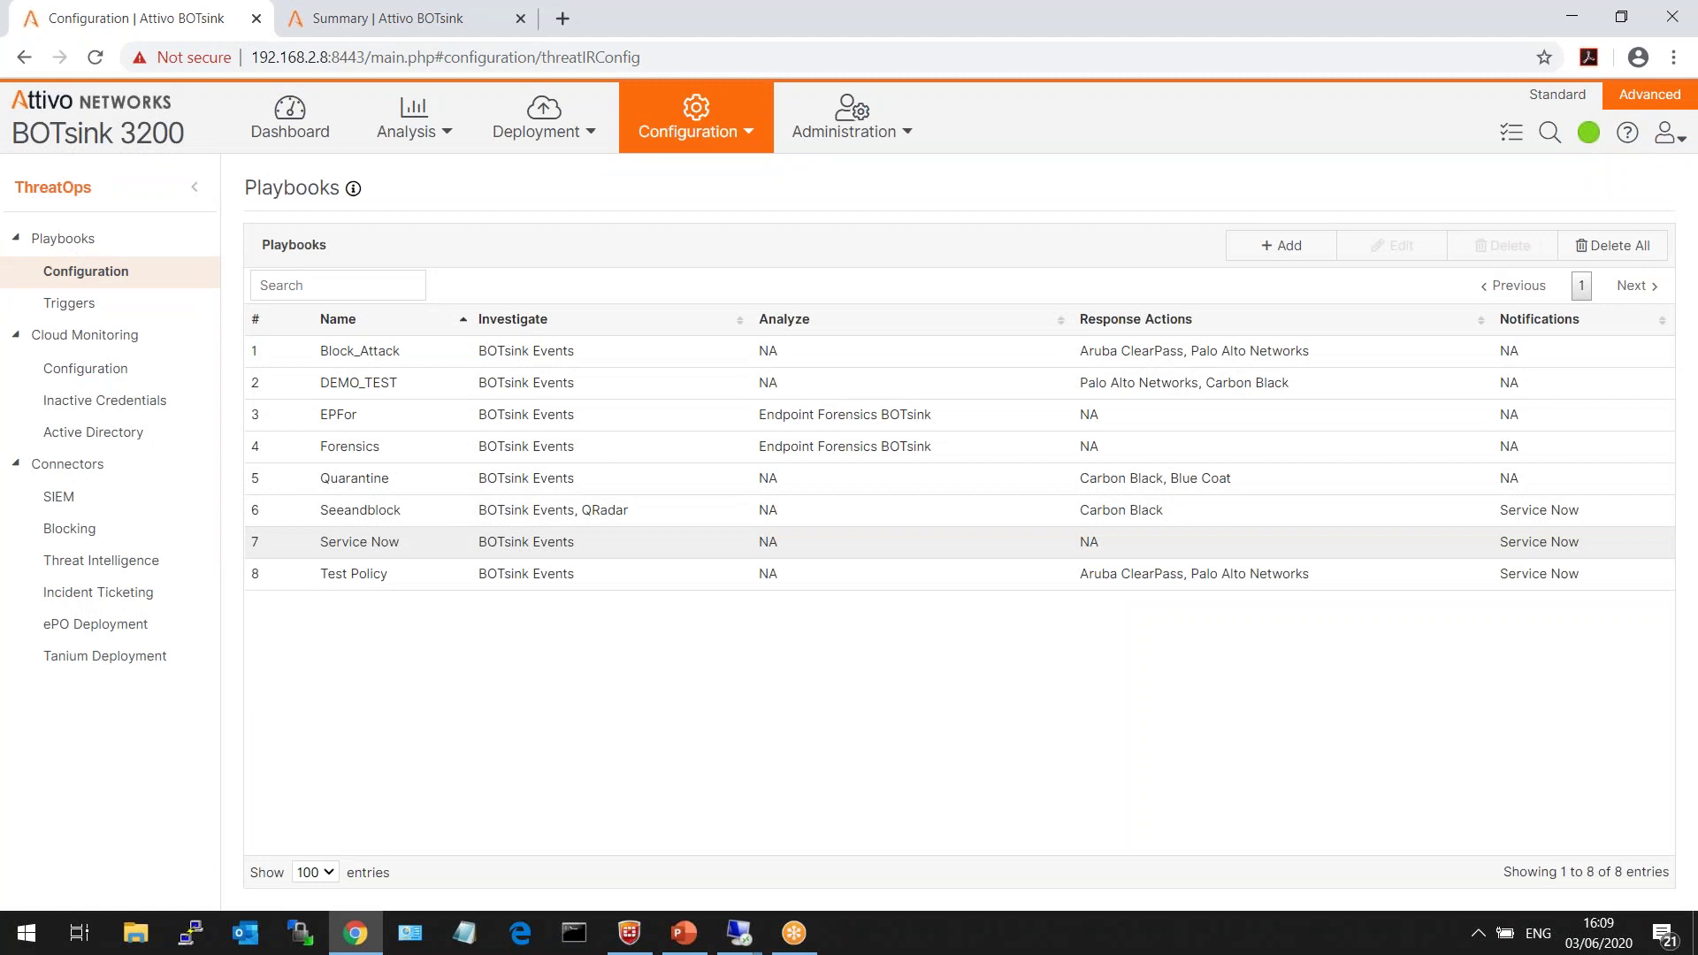
- Open the Analysis > ThreatPath summary
left_click(559, 131)
left_click(447, 127)
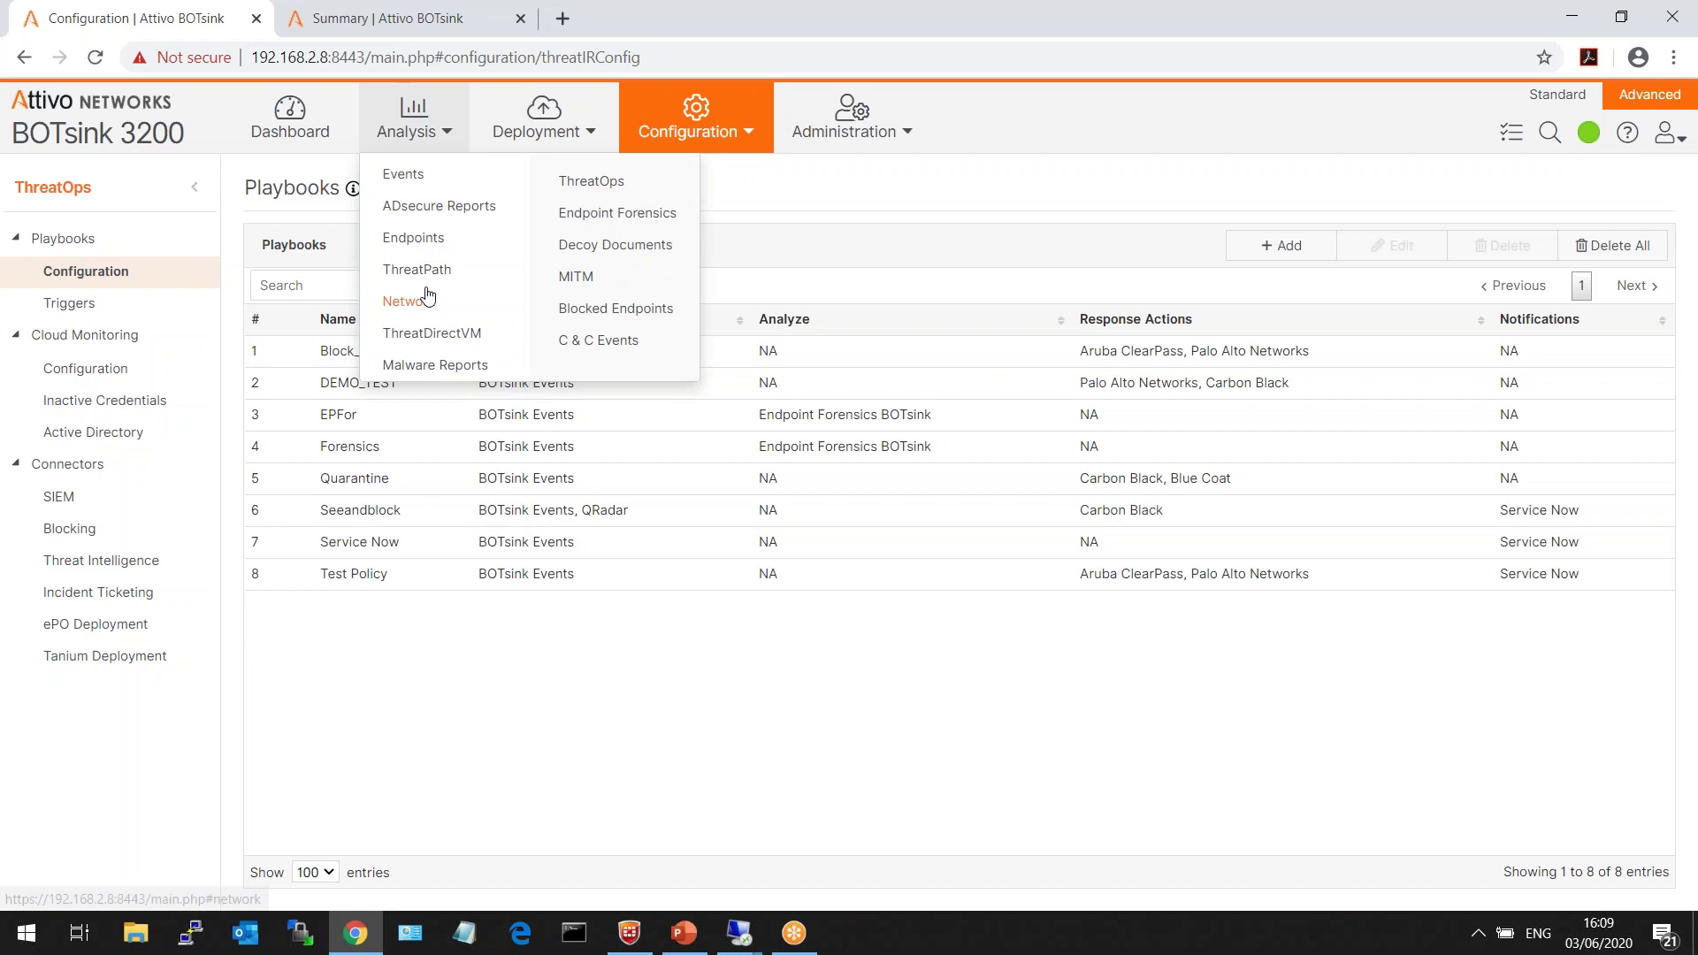
left_click(419, 268)
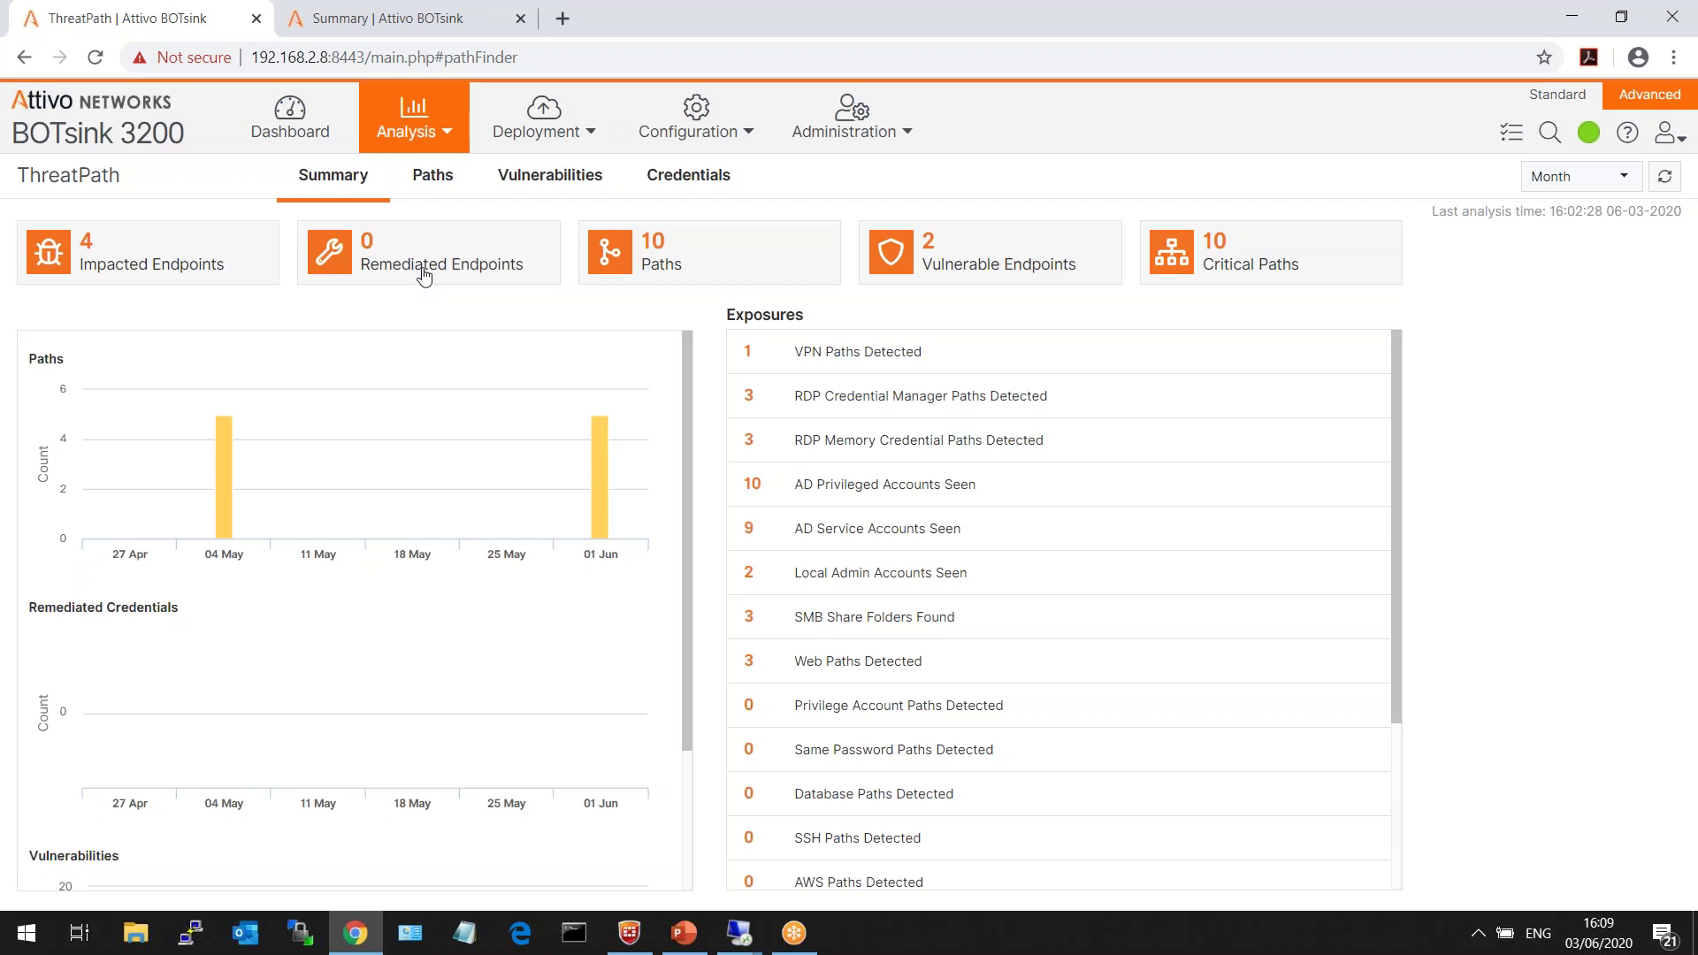
- Highlight the RDP Memory Credential, Same Password and VPN path exposures, then view the paths graph
left_click_drag(1058, 444, 792, 443)
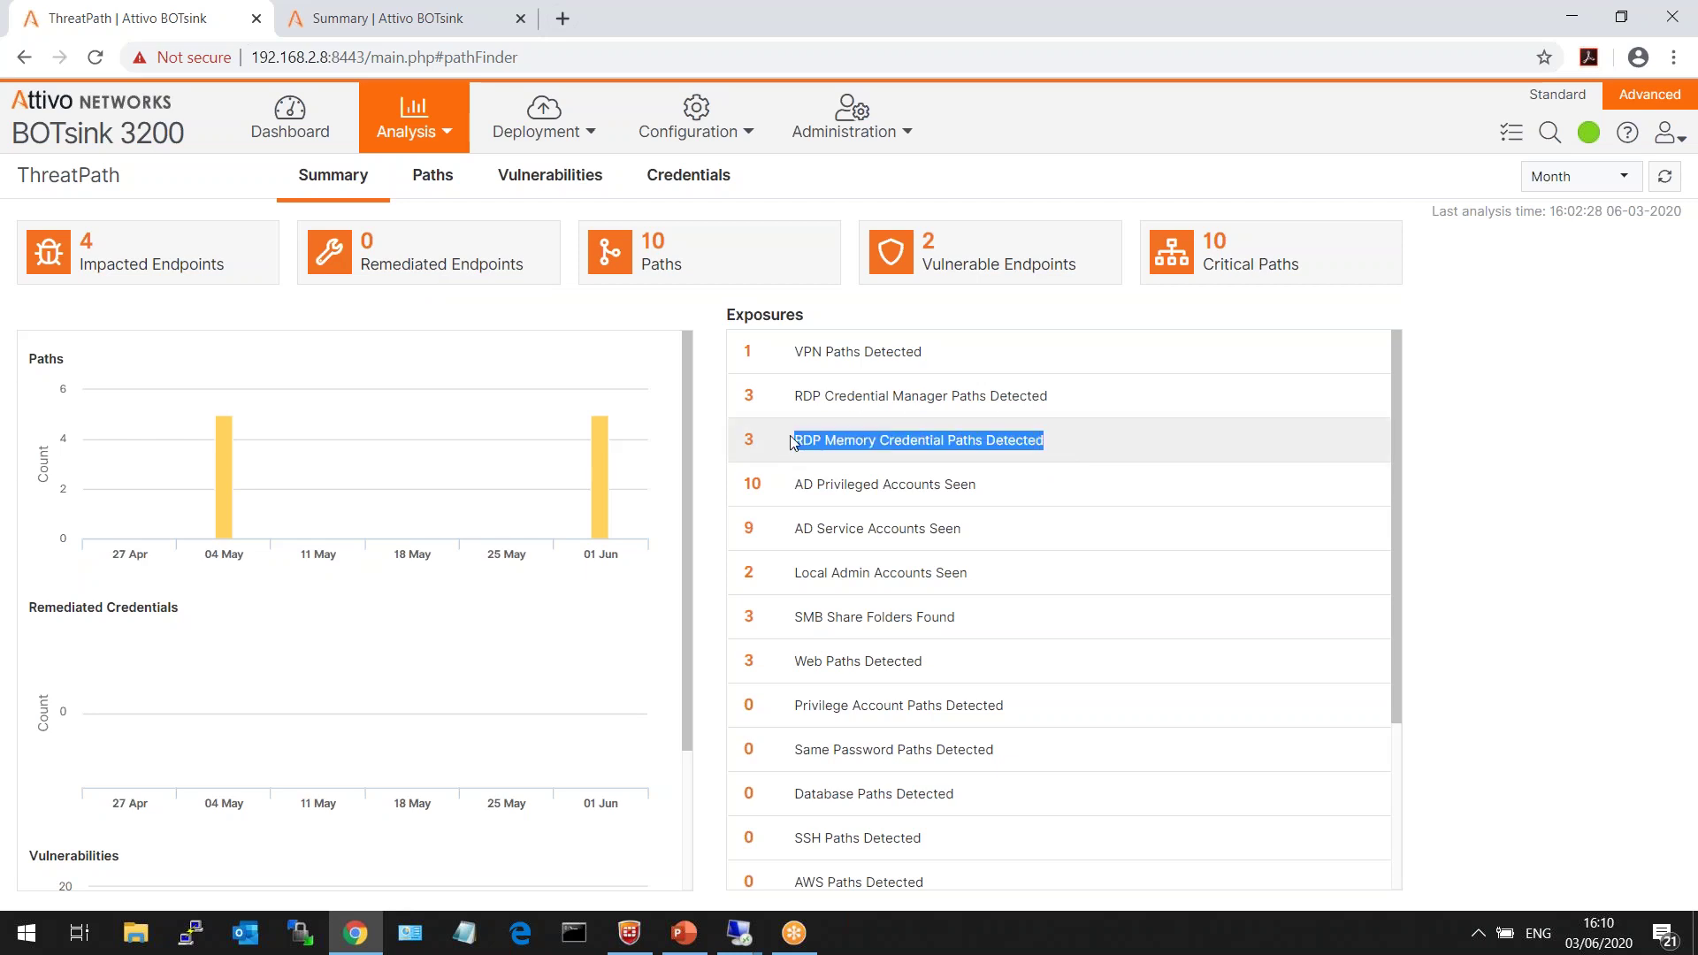
left_click_drag(995, 750, 795, 752)
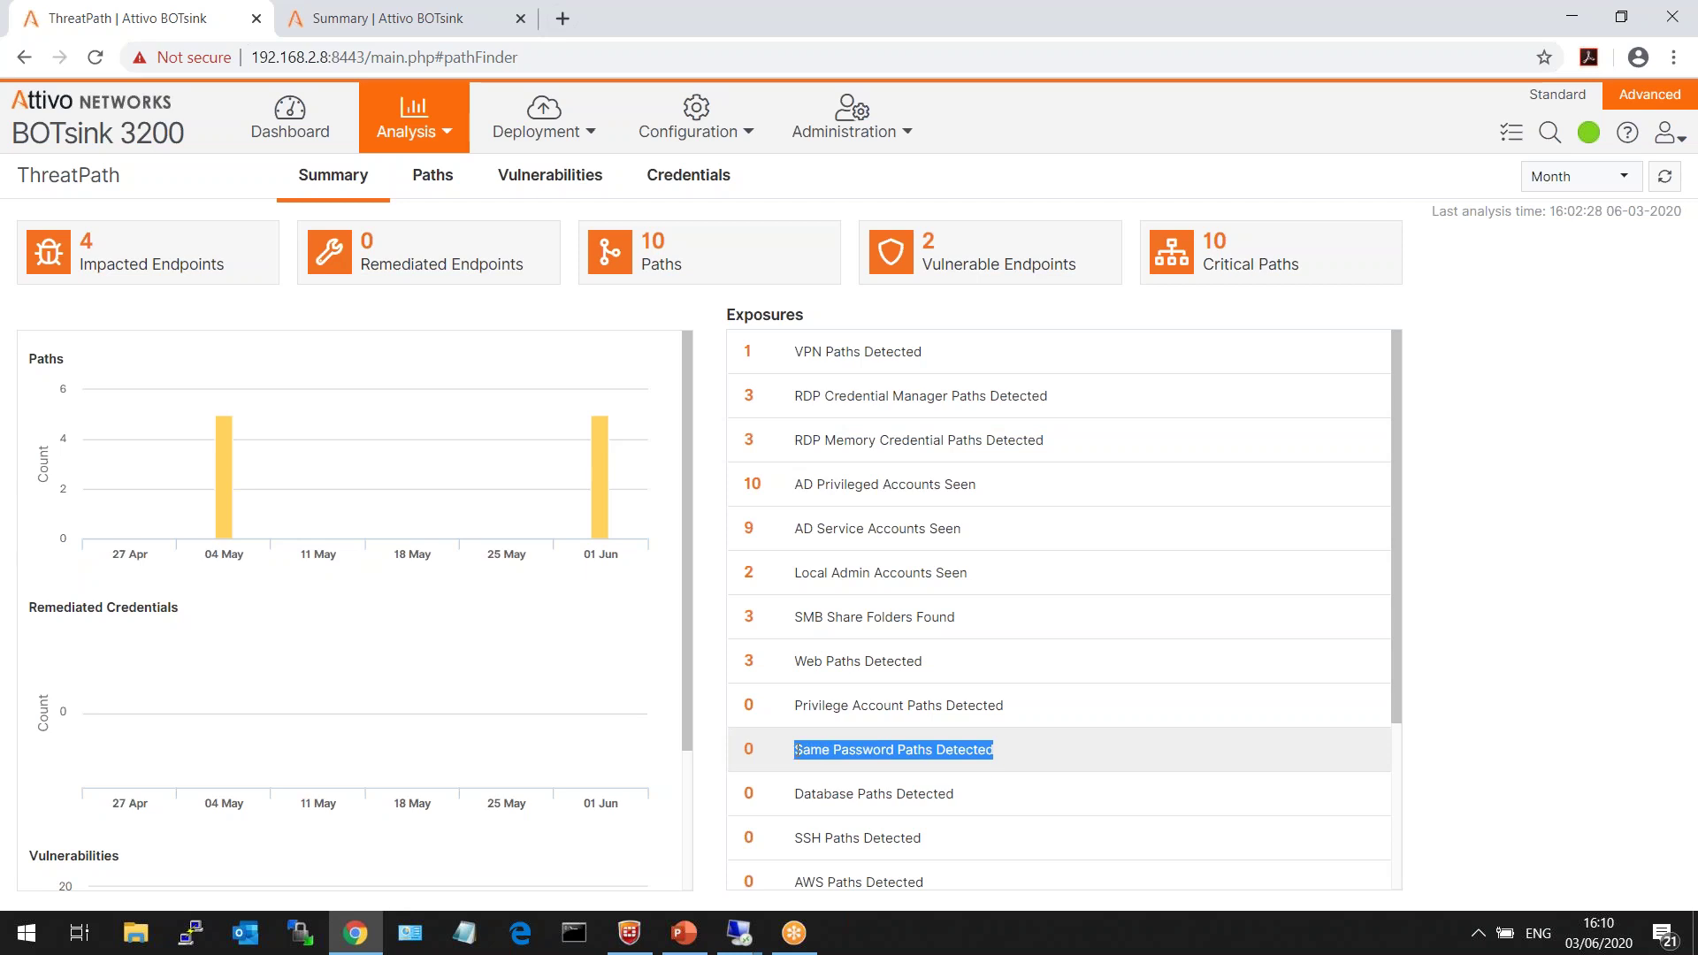
left_click(795, 750)
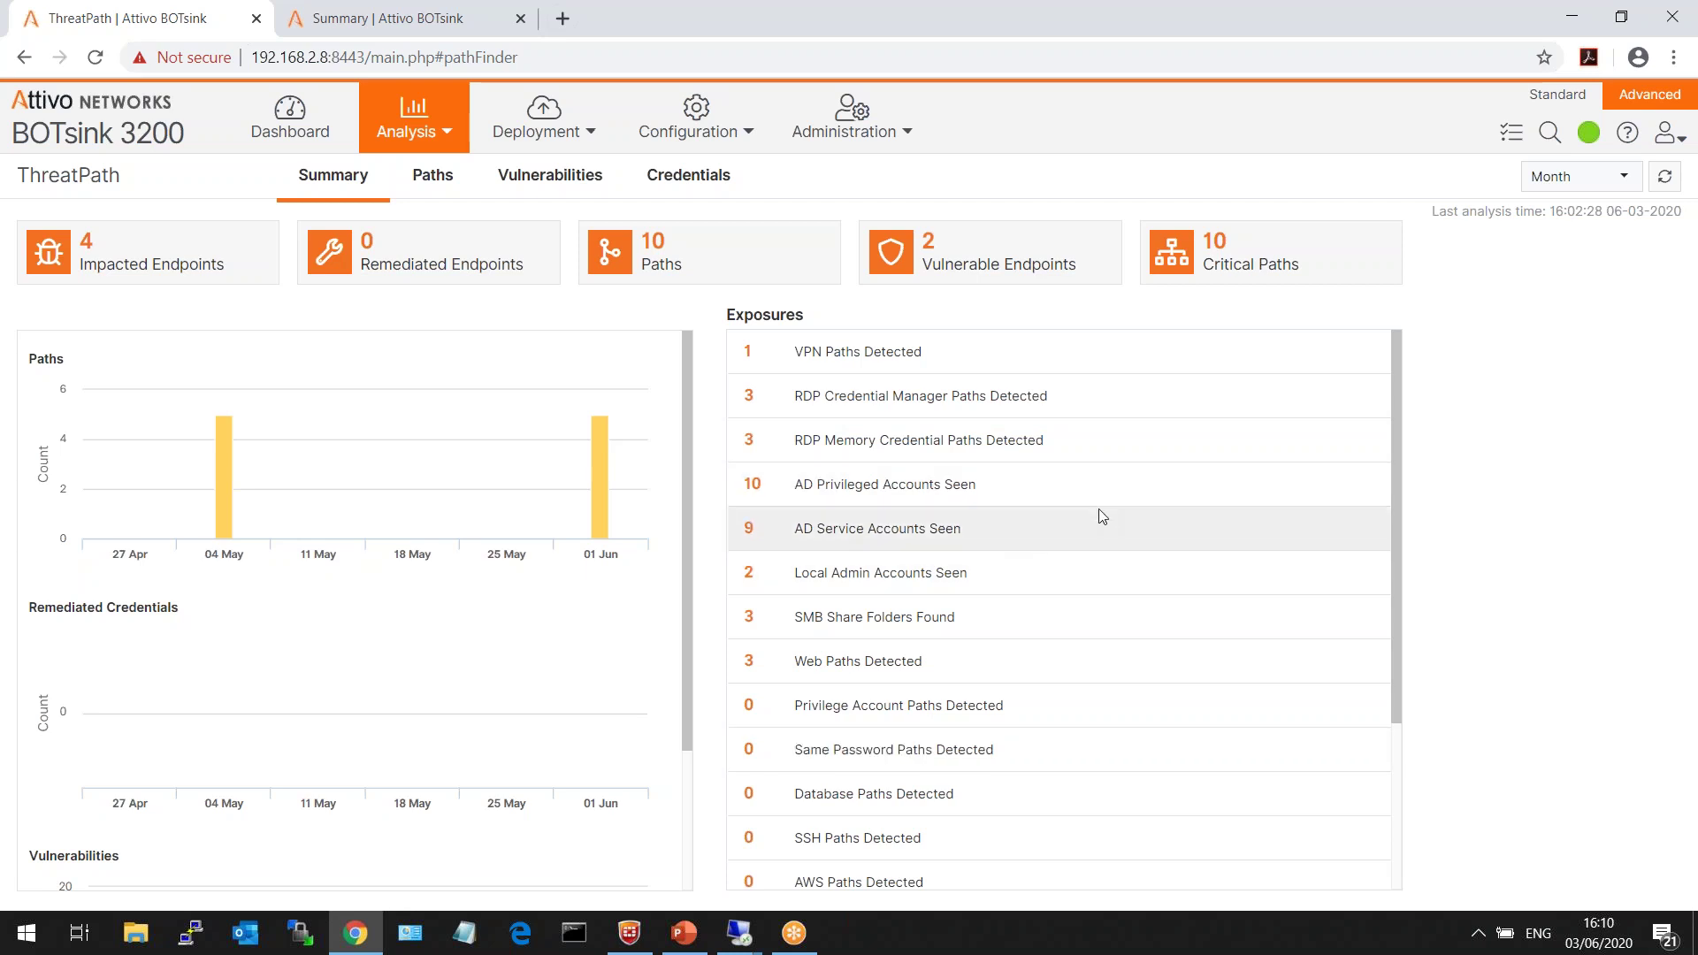
left_click_drag(934, 358, 783, 363)
left_click(800, 352)
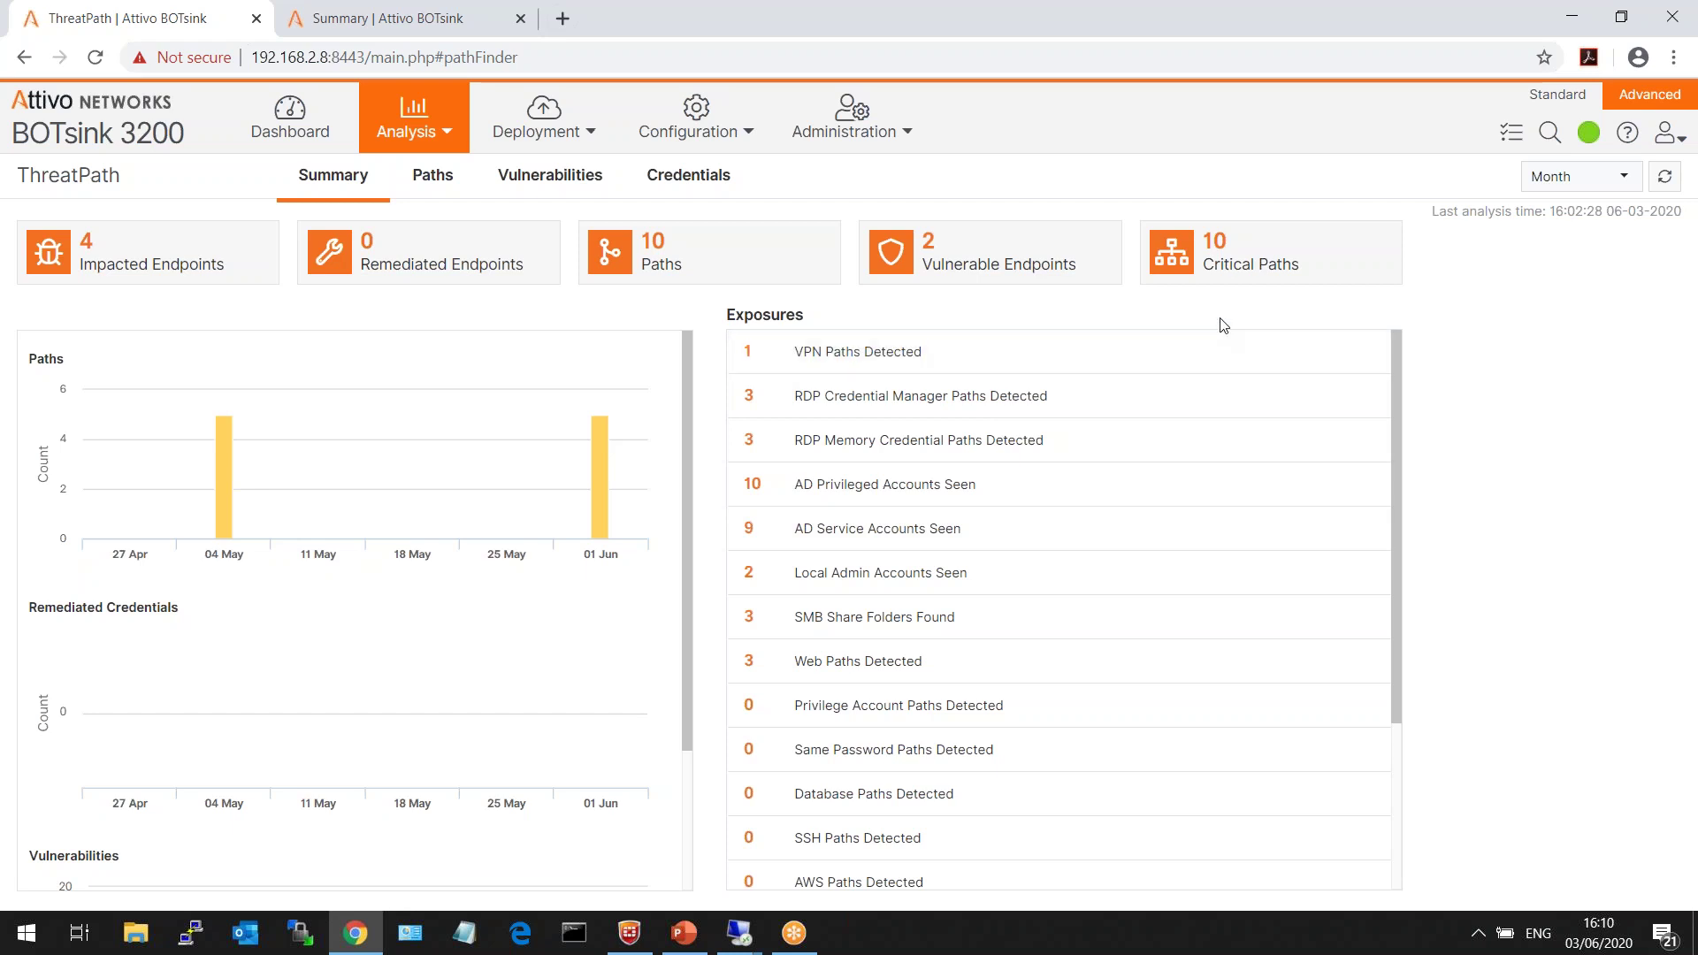
left_click(1224, 267)
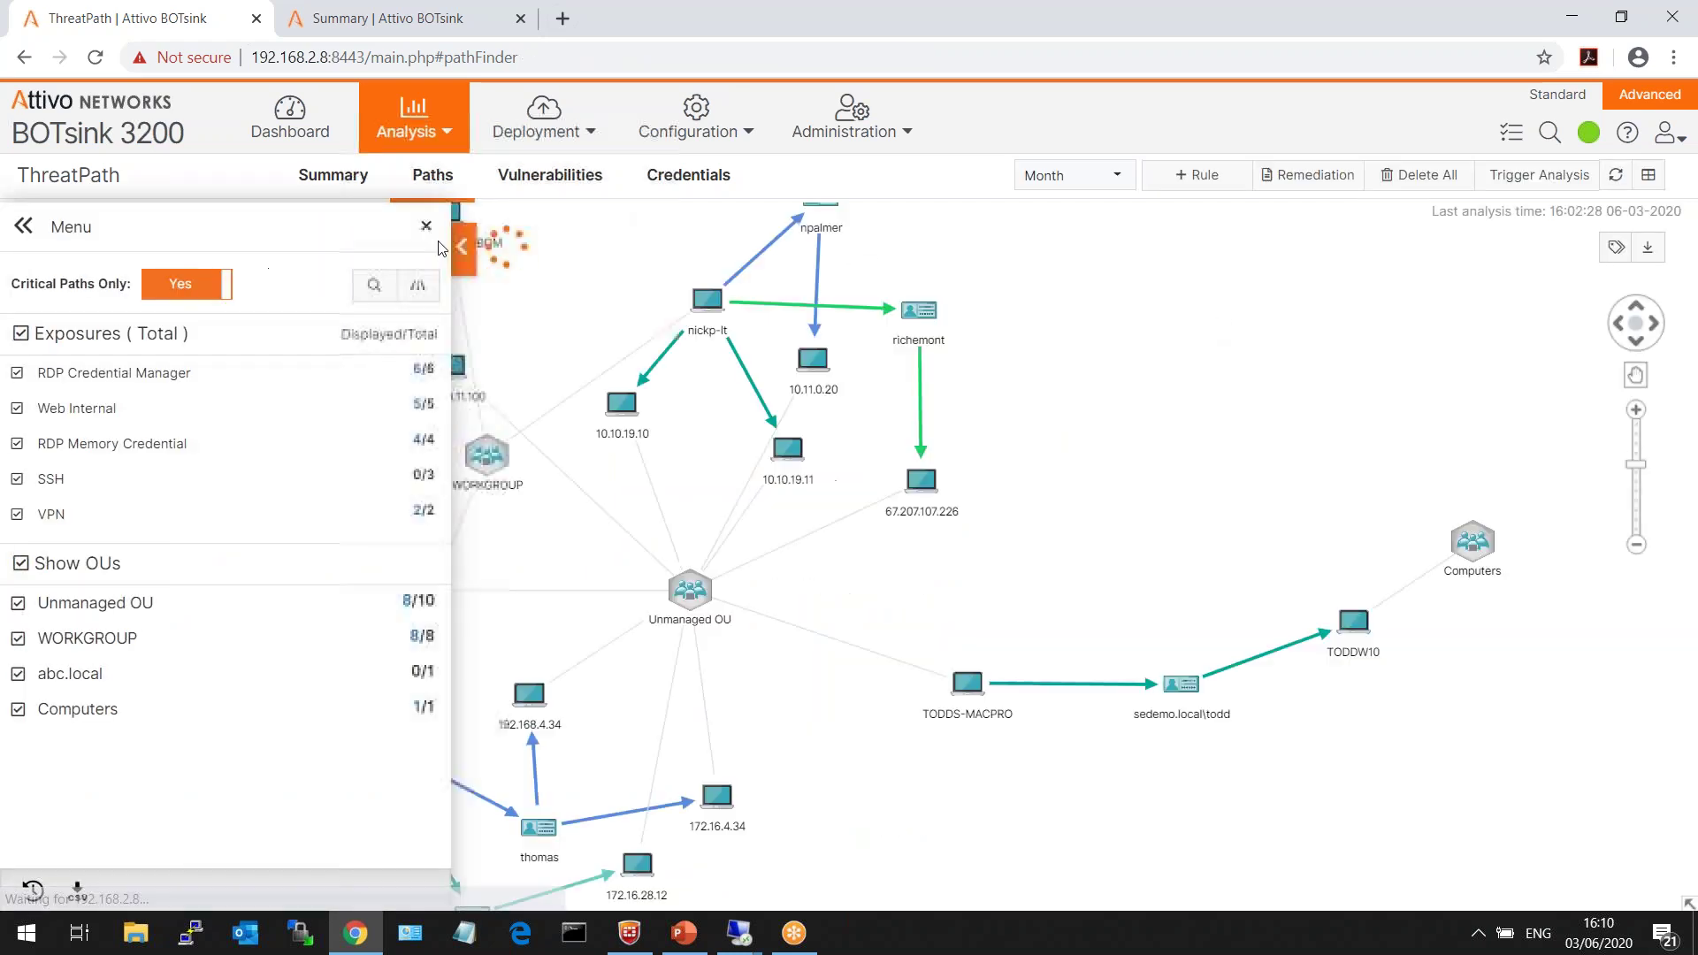
- Isolate the laptop endpoint's paths and inspect its Web Internal, VPN and RDP Memory Credential exposures
left_click(426, 229)
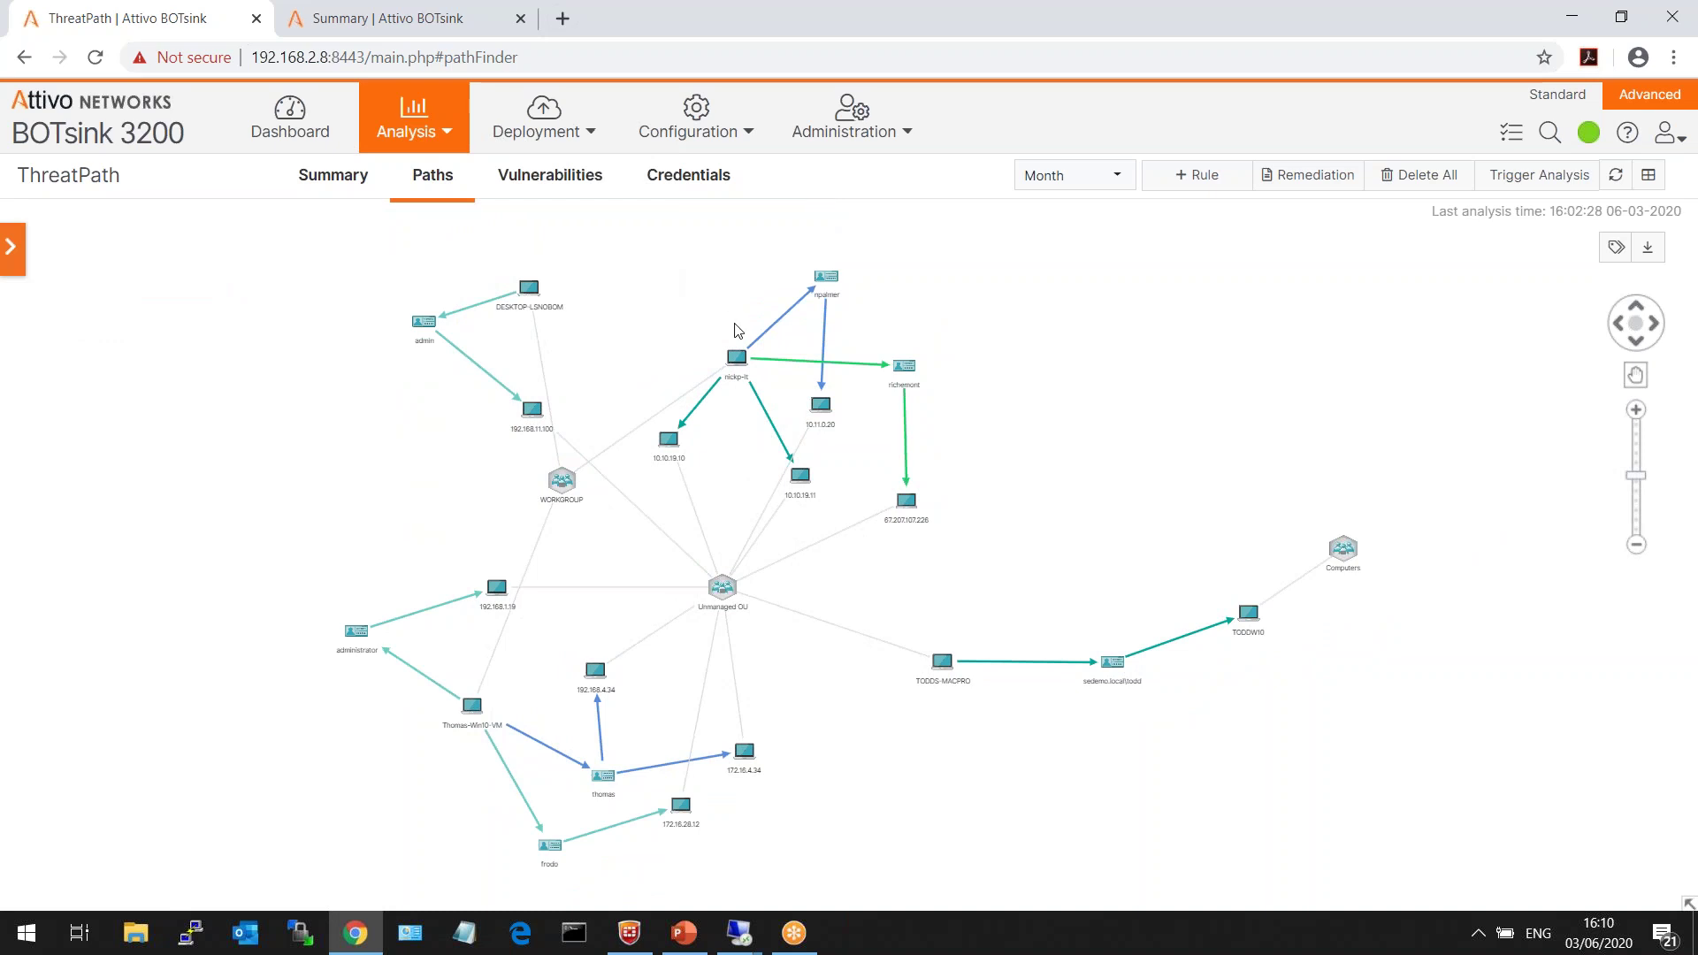
right_click(736, 357)
left_click(809, 368)
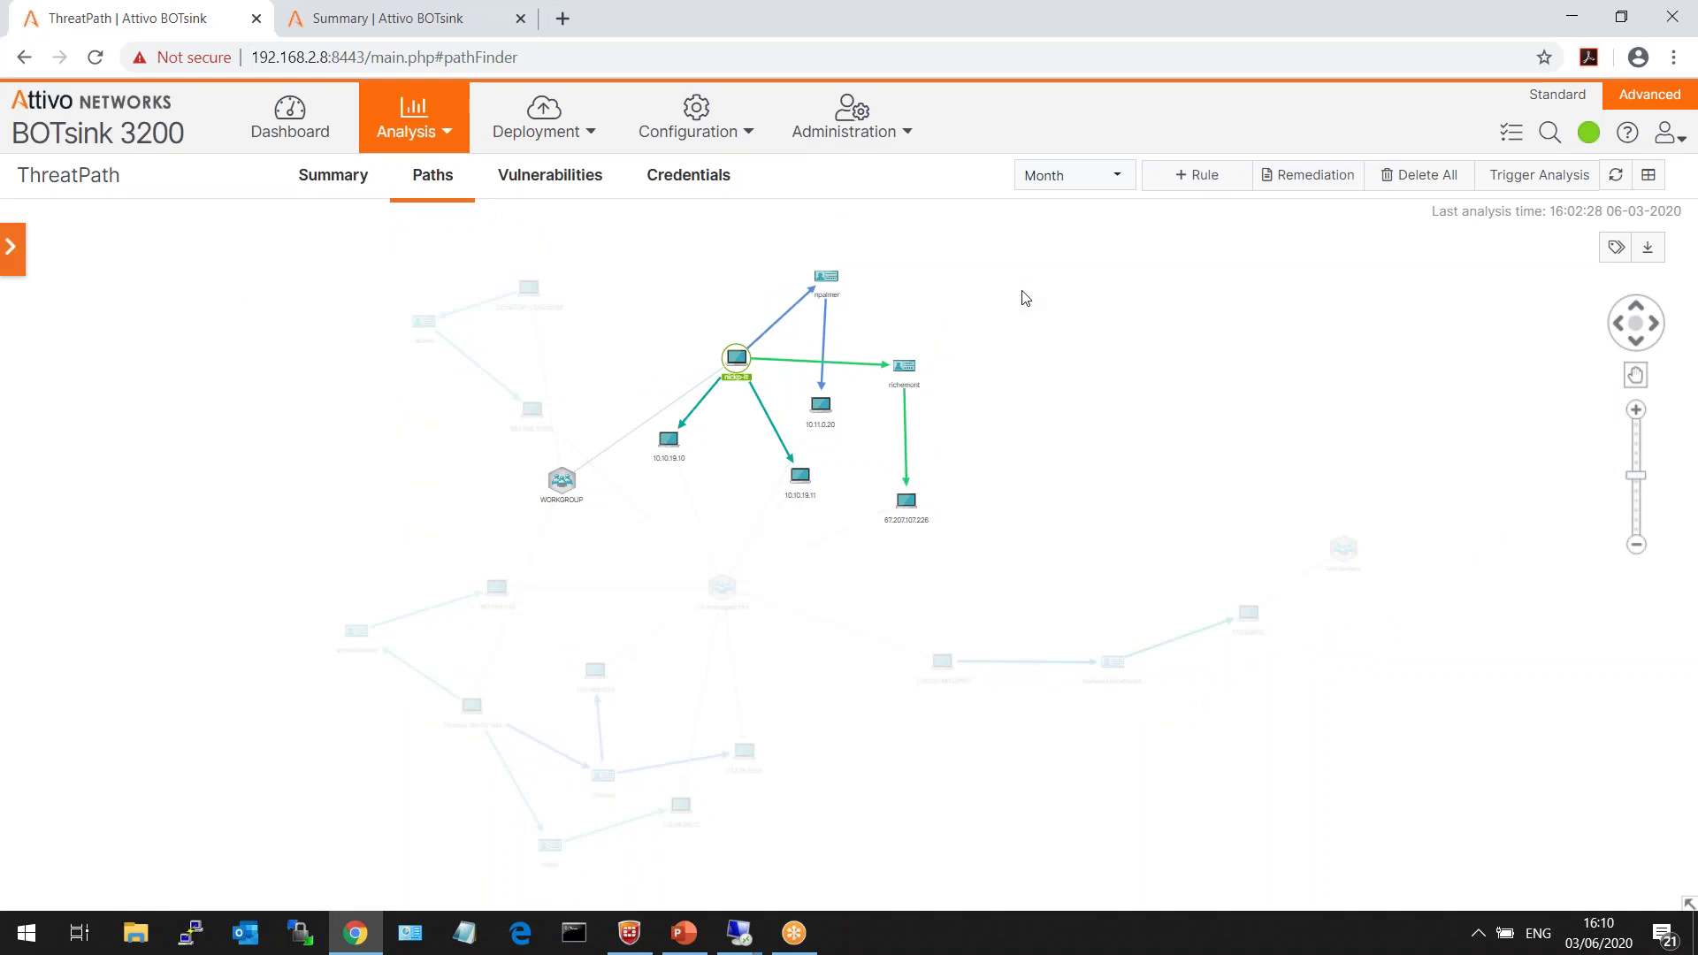
left_click(778, 325)
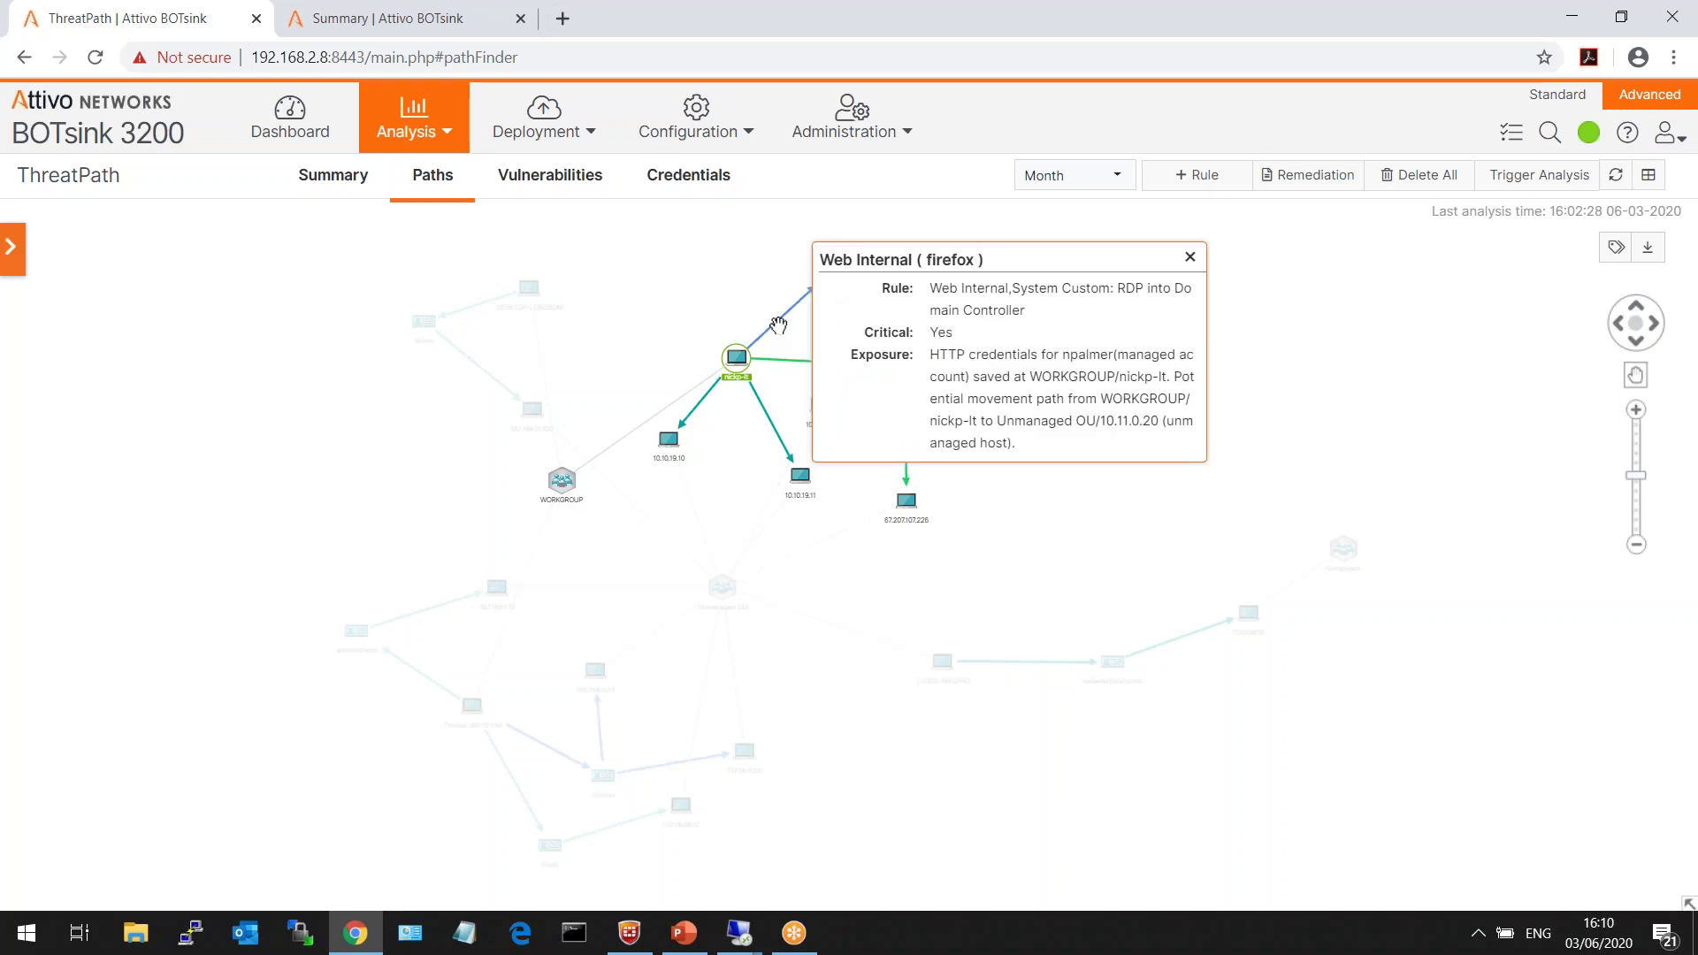
left_click(747, 301)
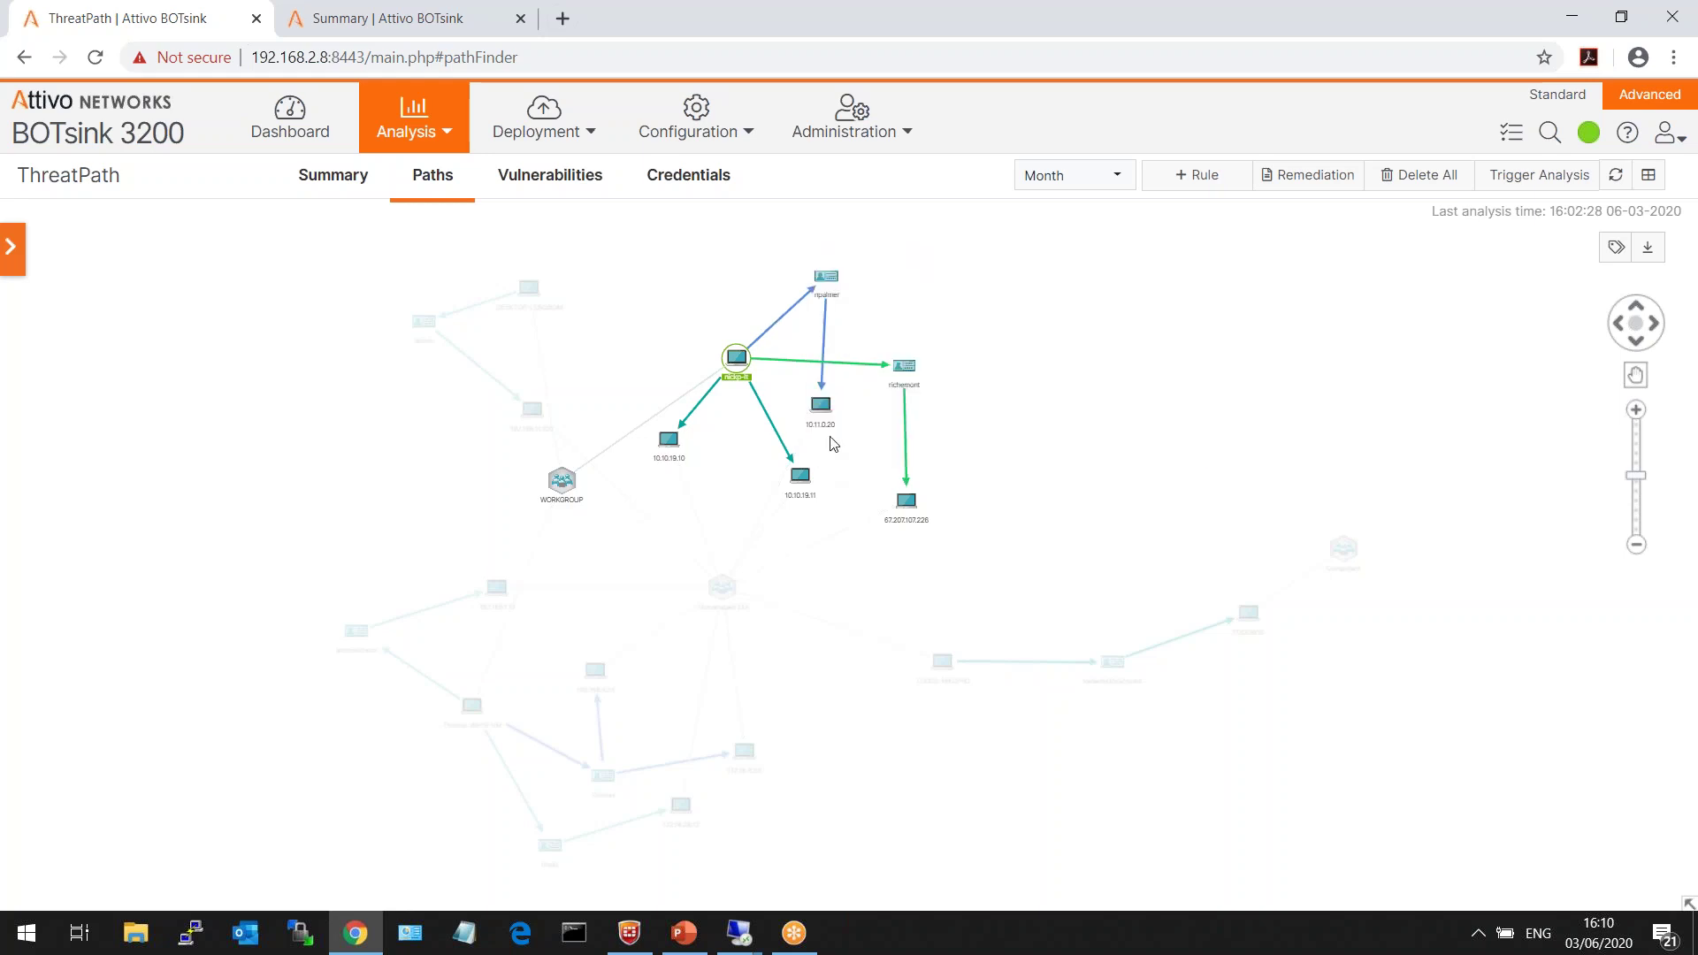
left_click(904, 420)
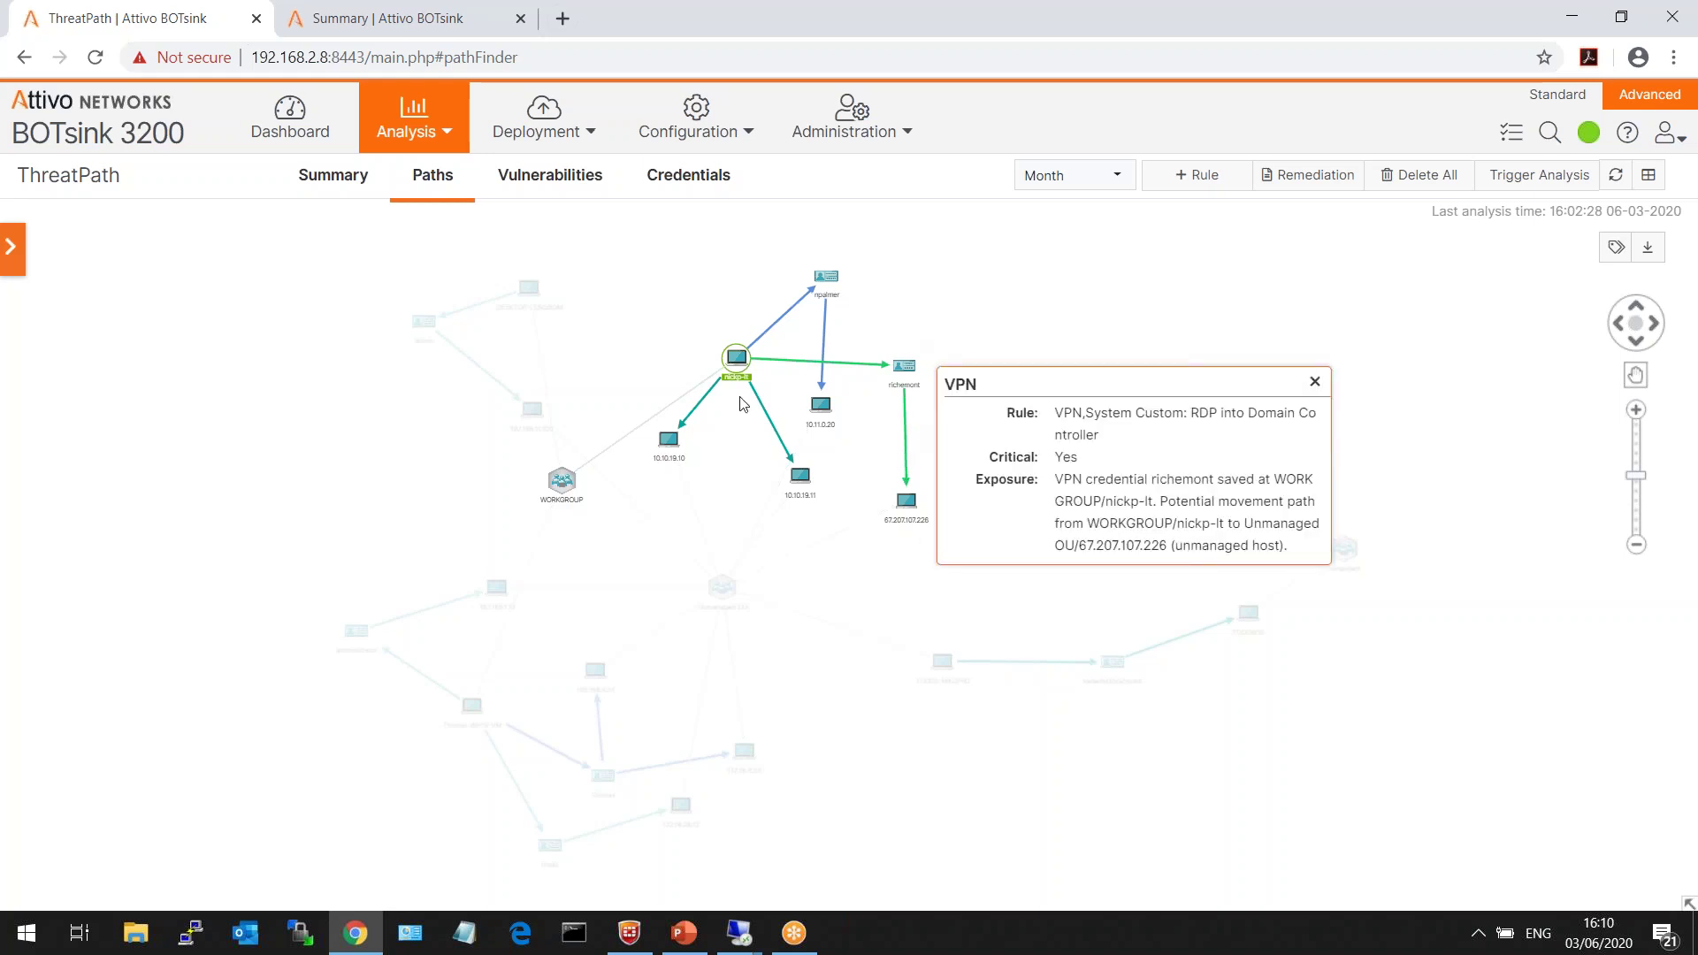
left_click(711, 394)
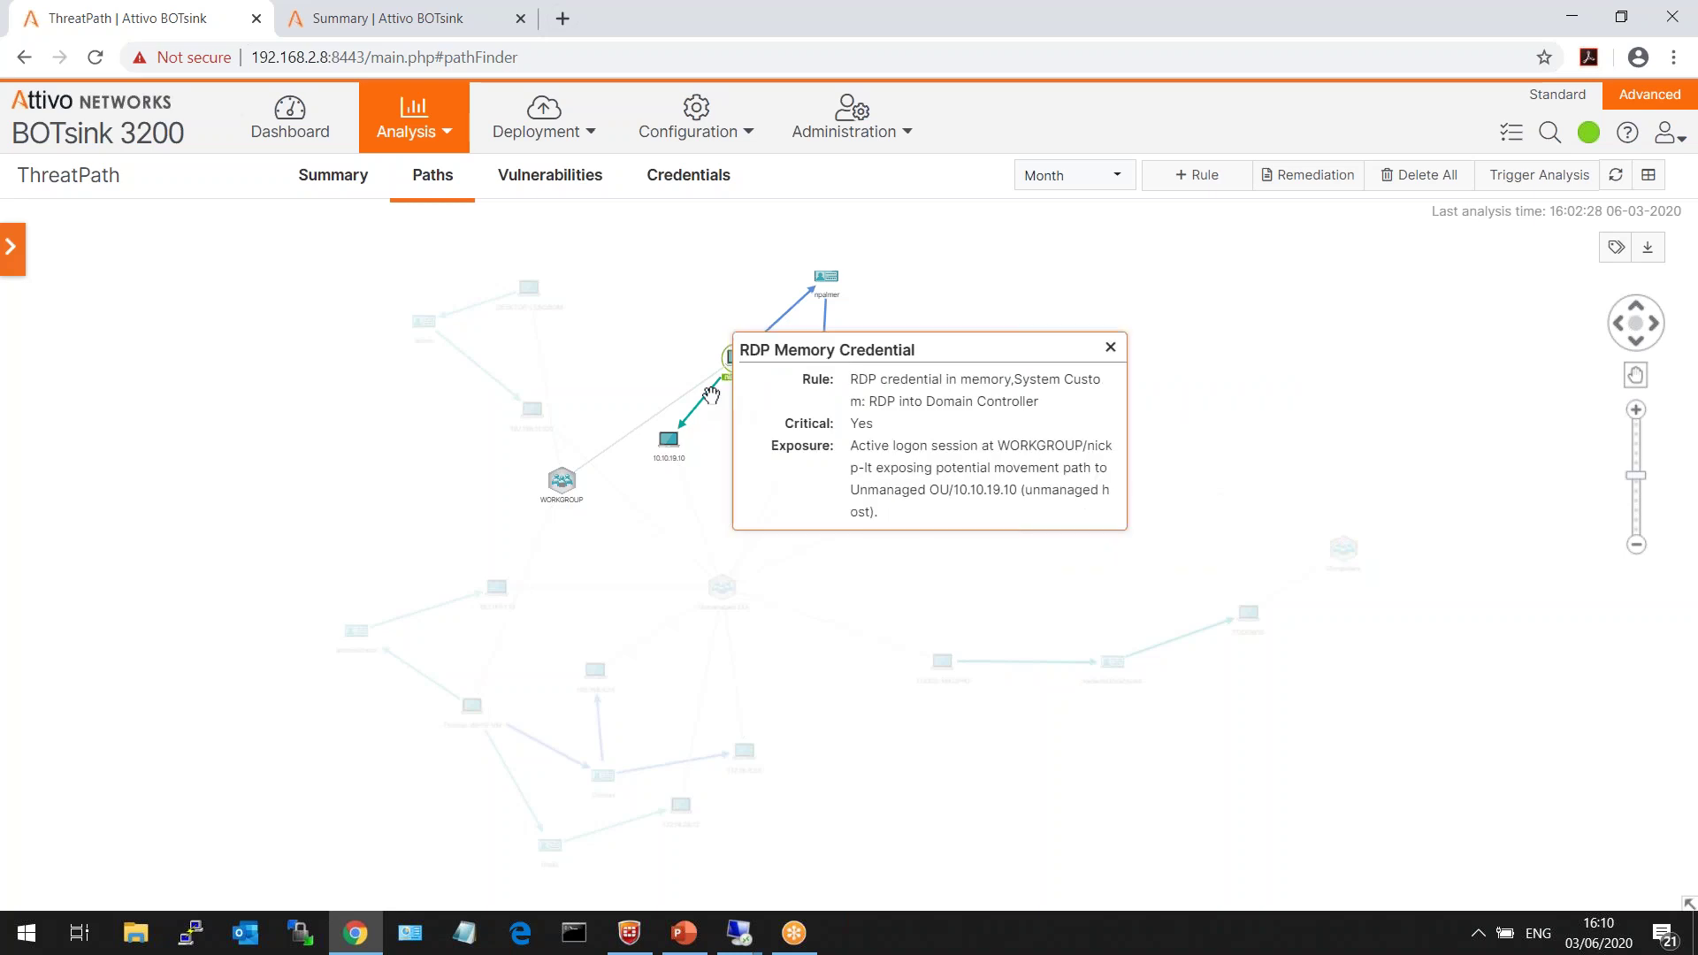
left_click(985, 273)
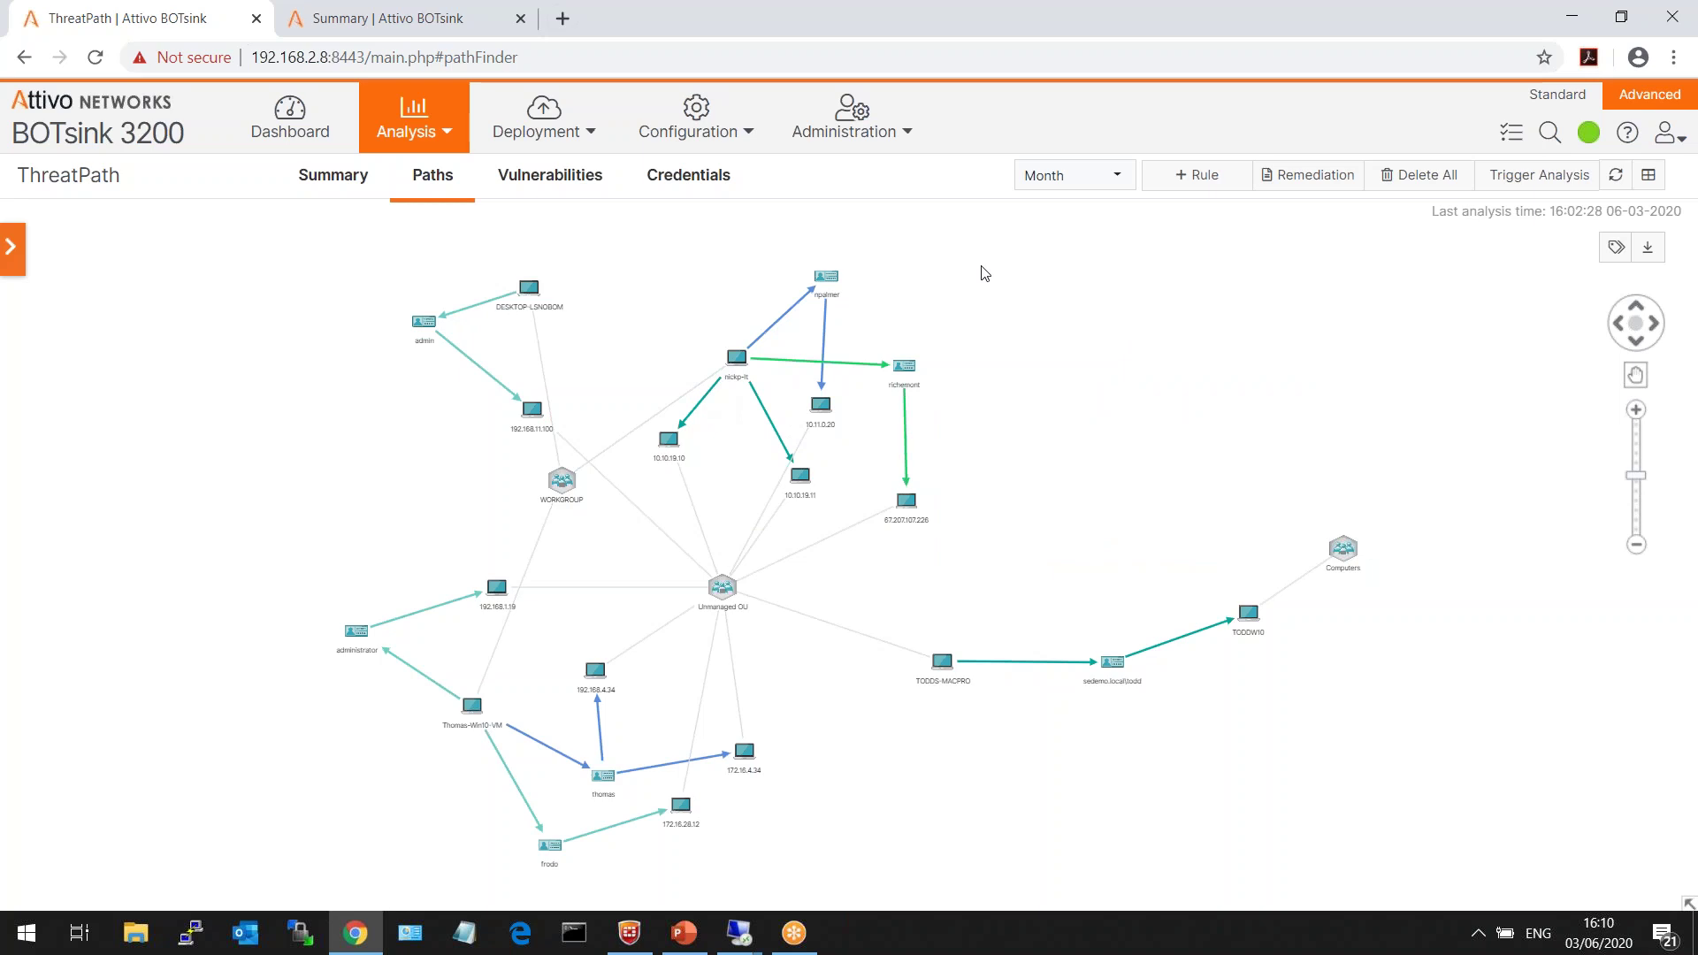
- Highlight Thomas-Win10-VM's connections, then clear the highlight to show all paths
left_click(472, 708)
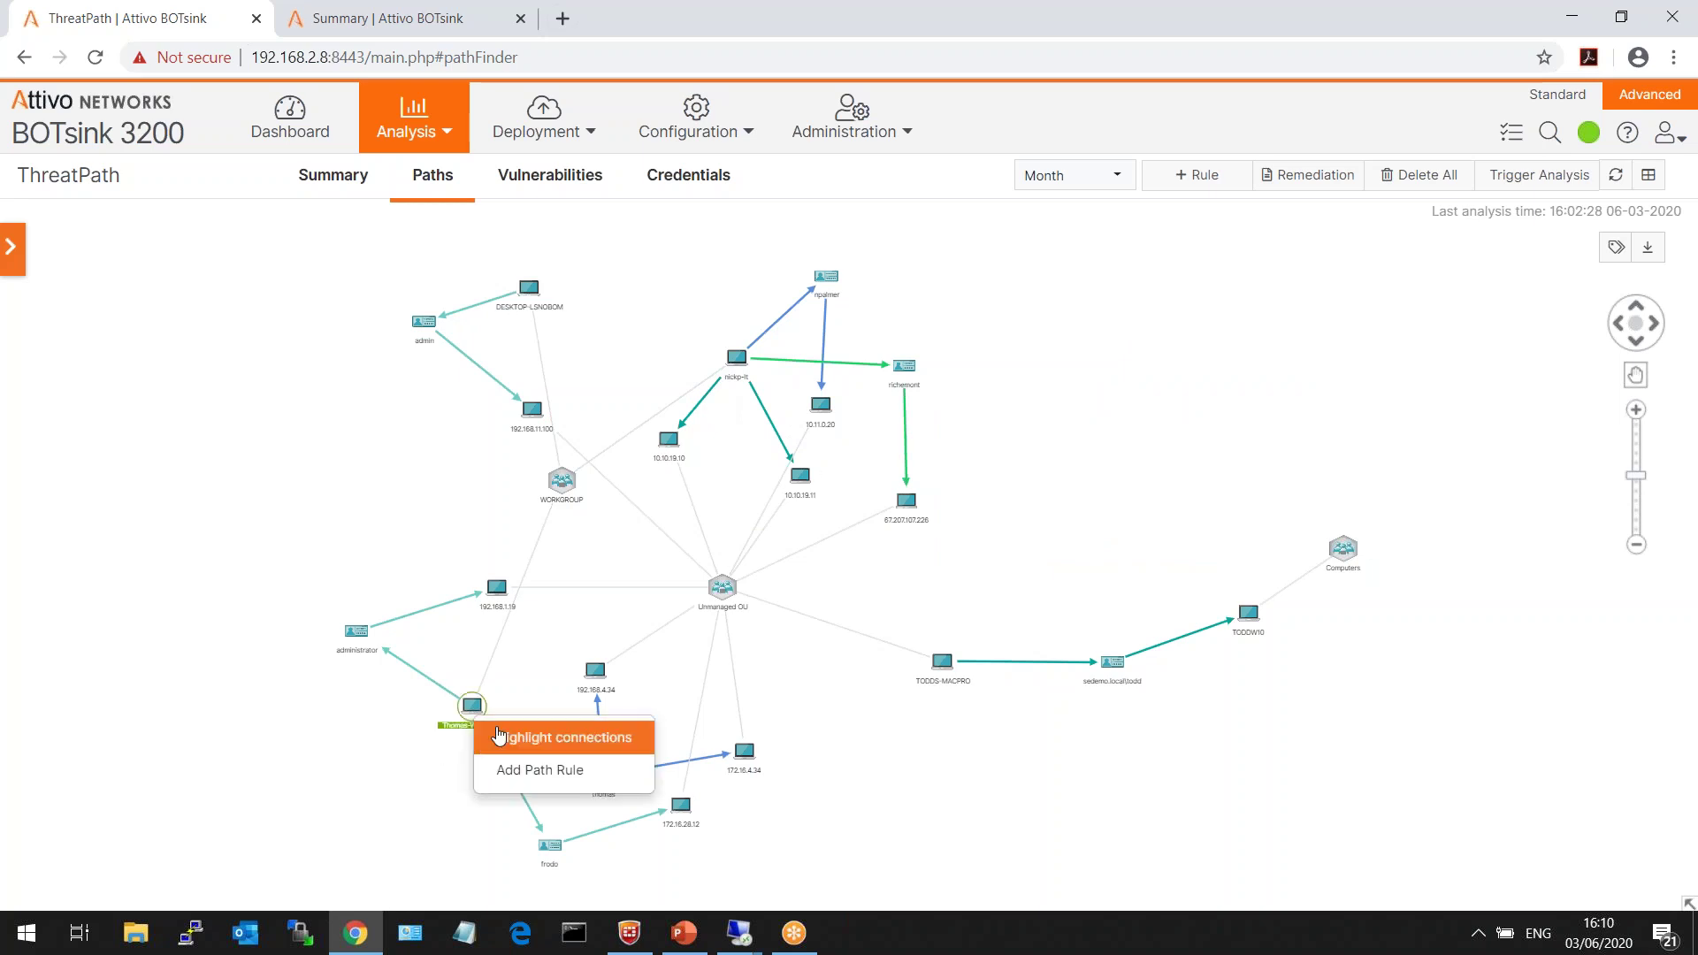
left_click(522, 732)
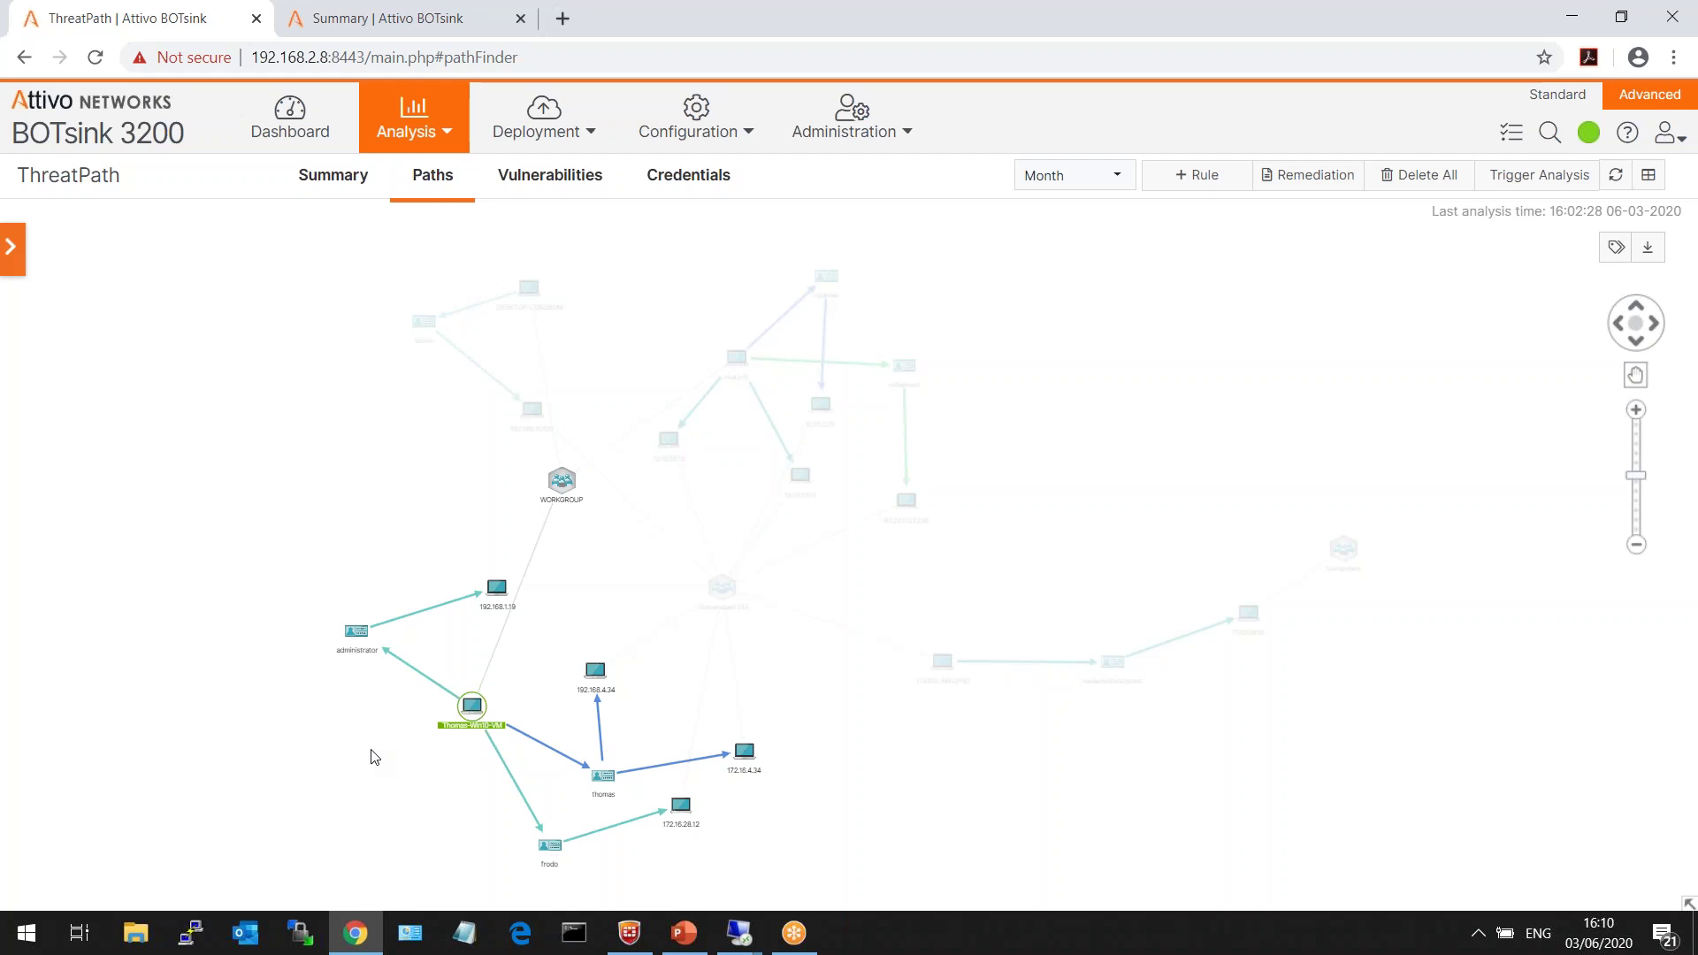
left_click(439, 781)
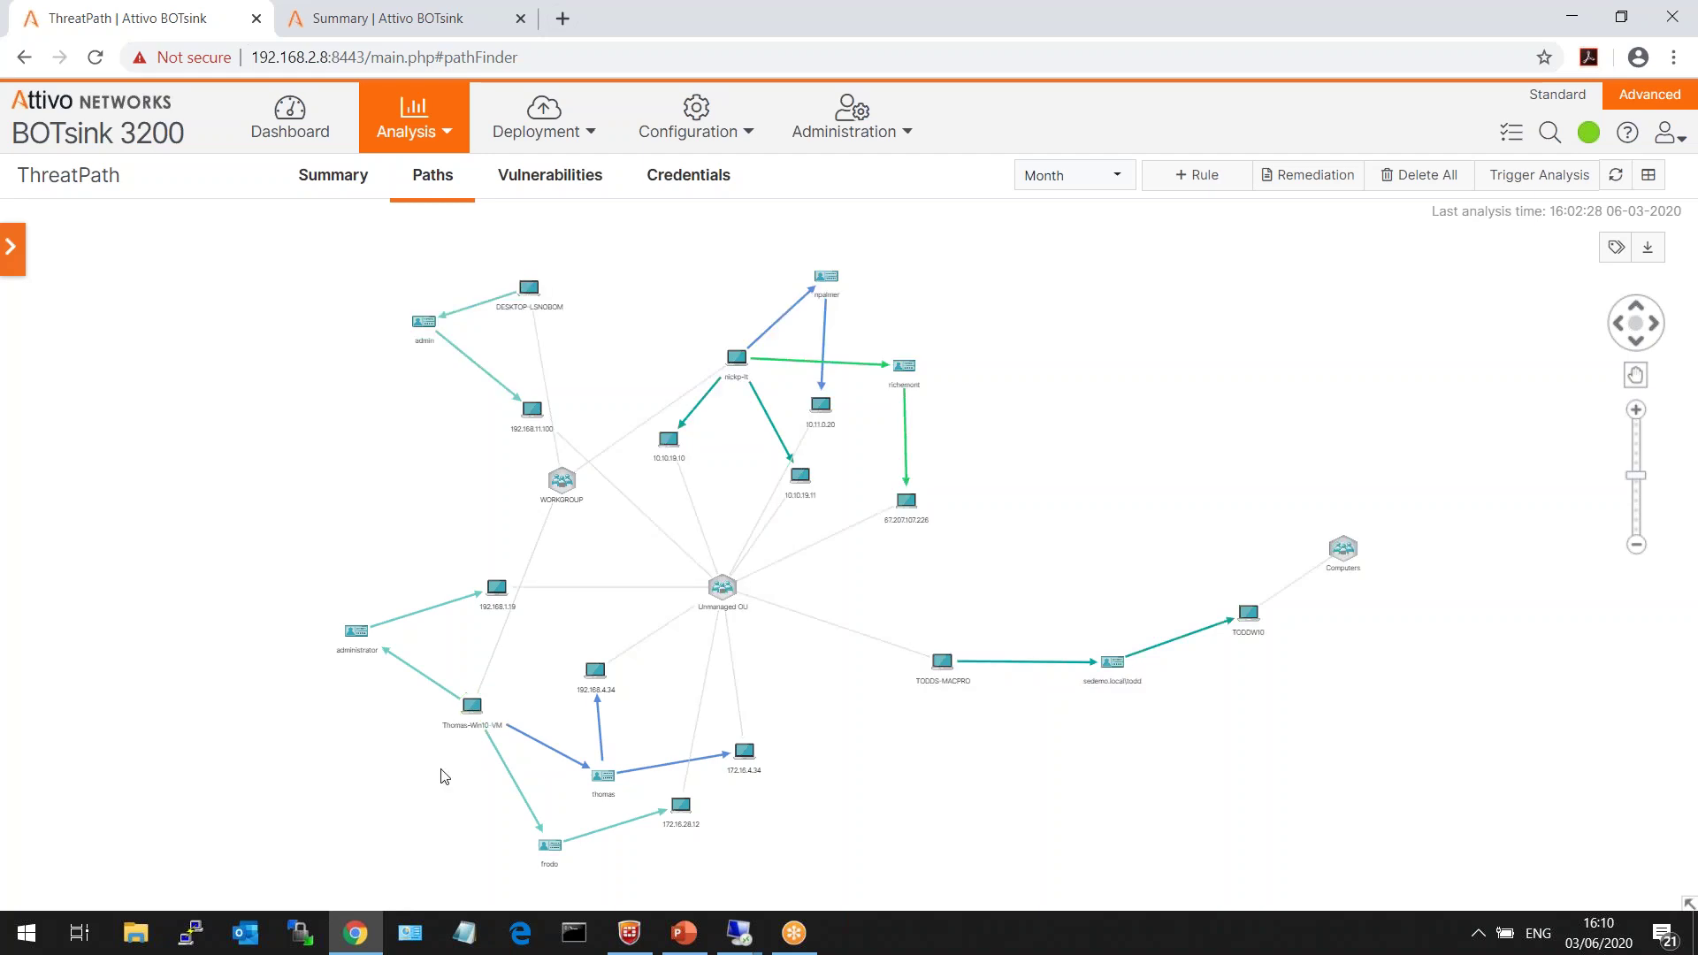
- Review Thomas-Win10-VM's RDP credentials and remediation options, then show nickp-lt's endpoint details
left_click(470, 705)
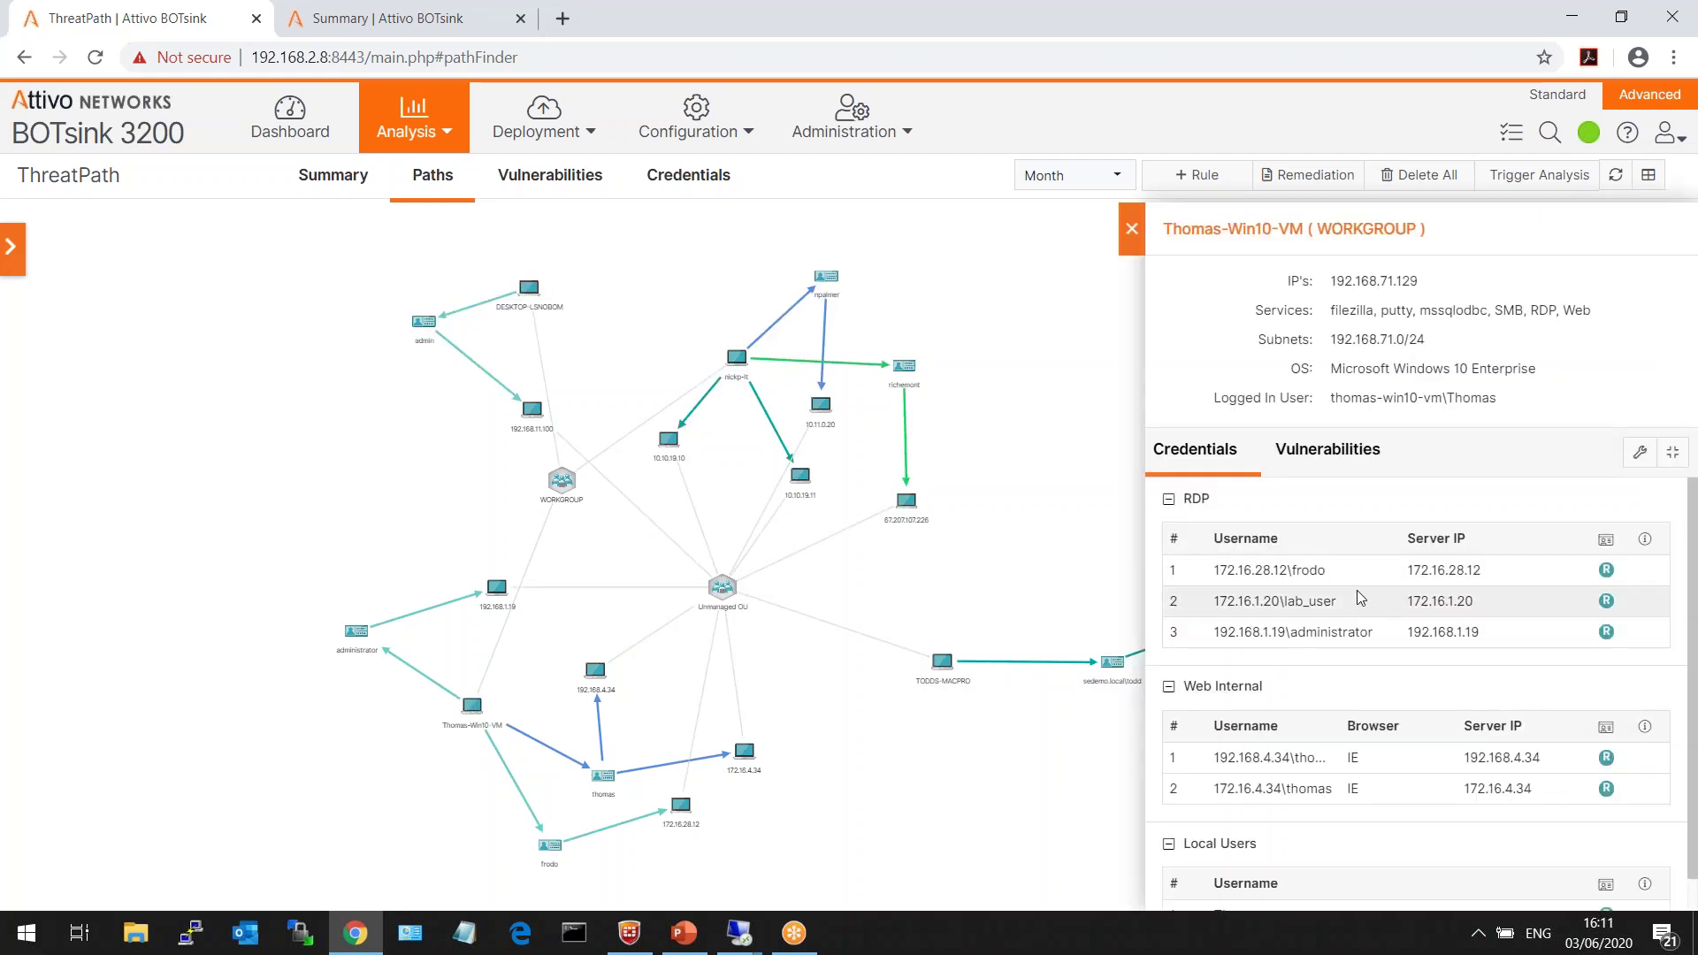
double_click(1309, 570)
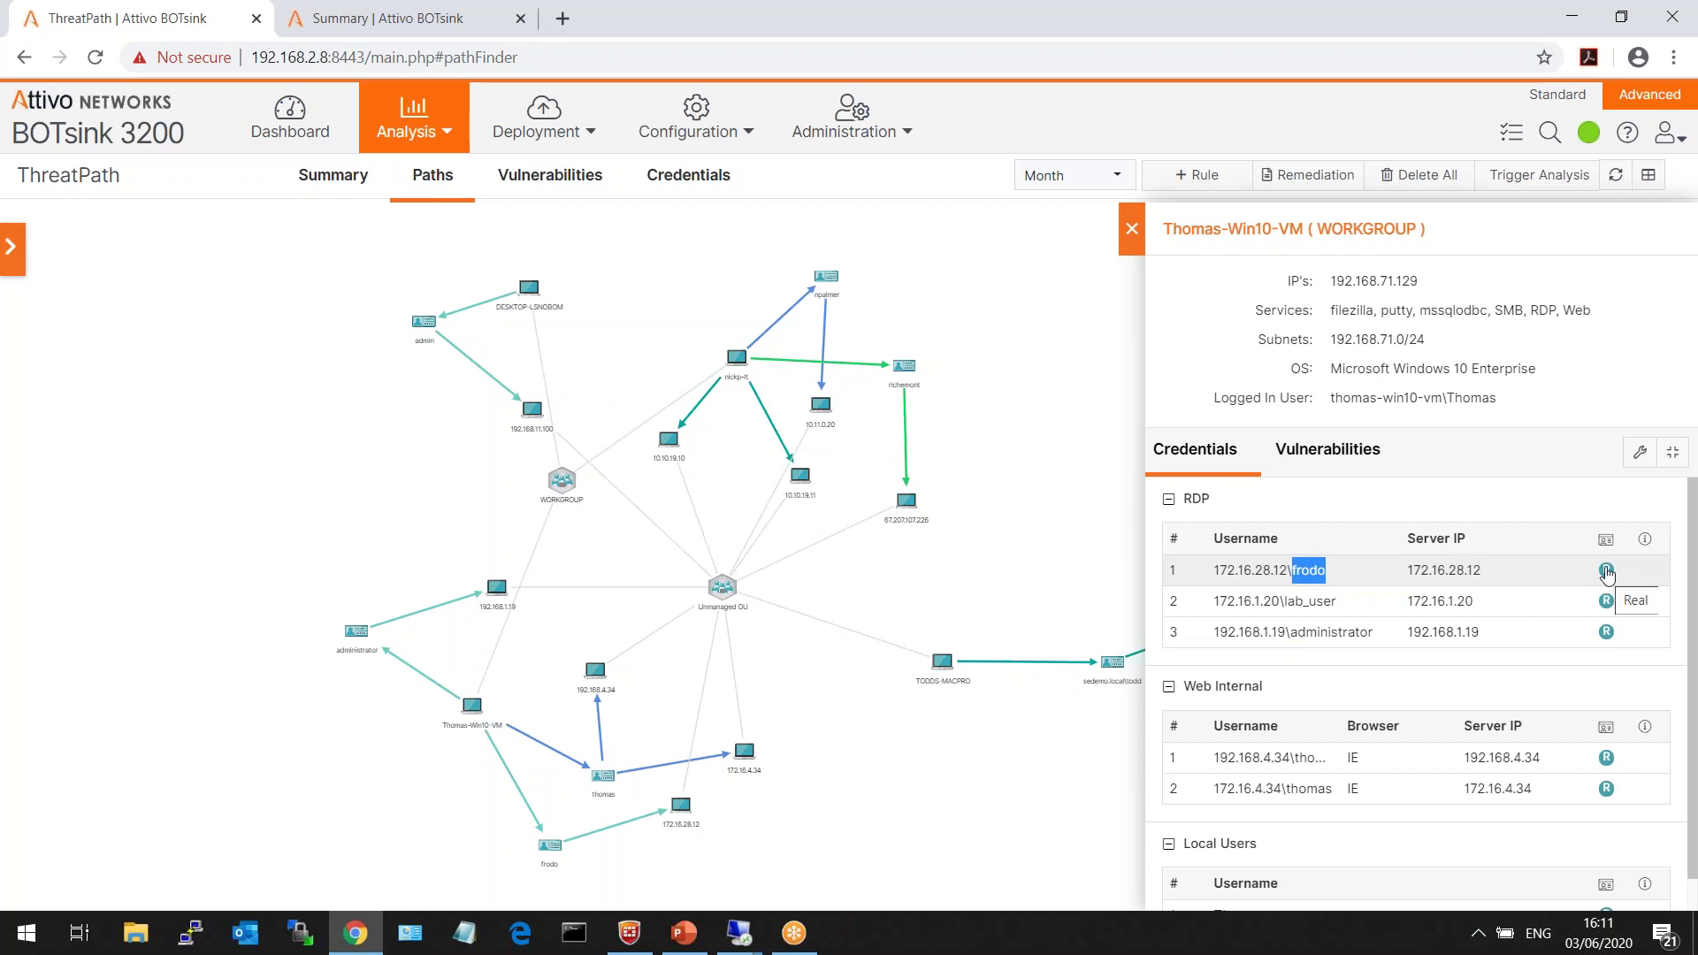
left_click(1639, 452)
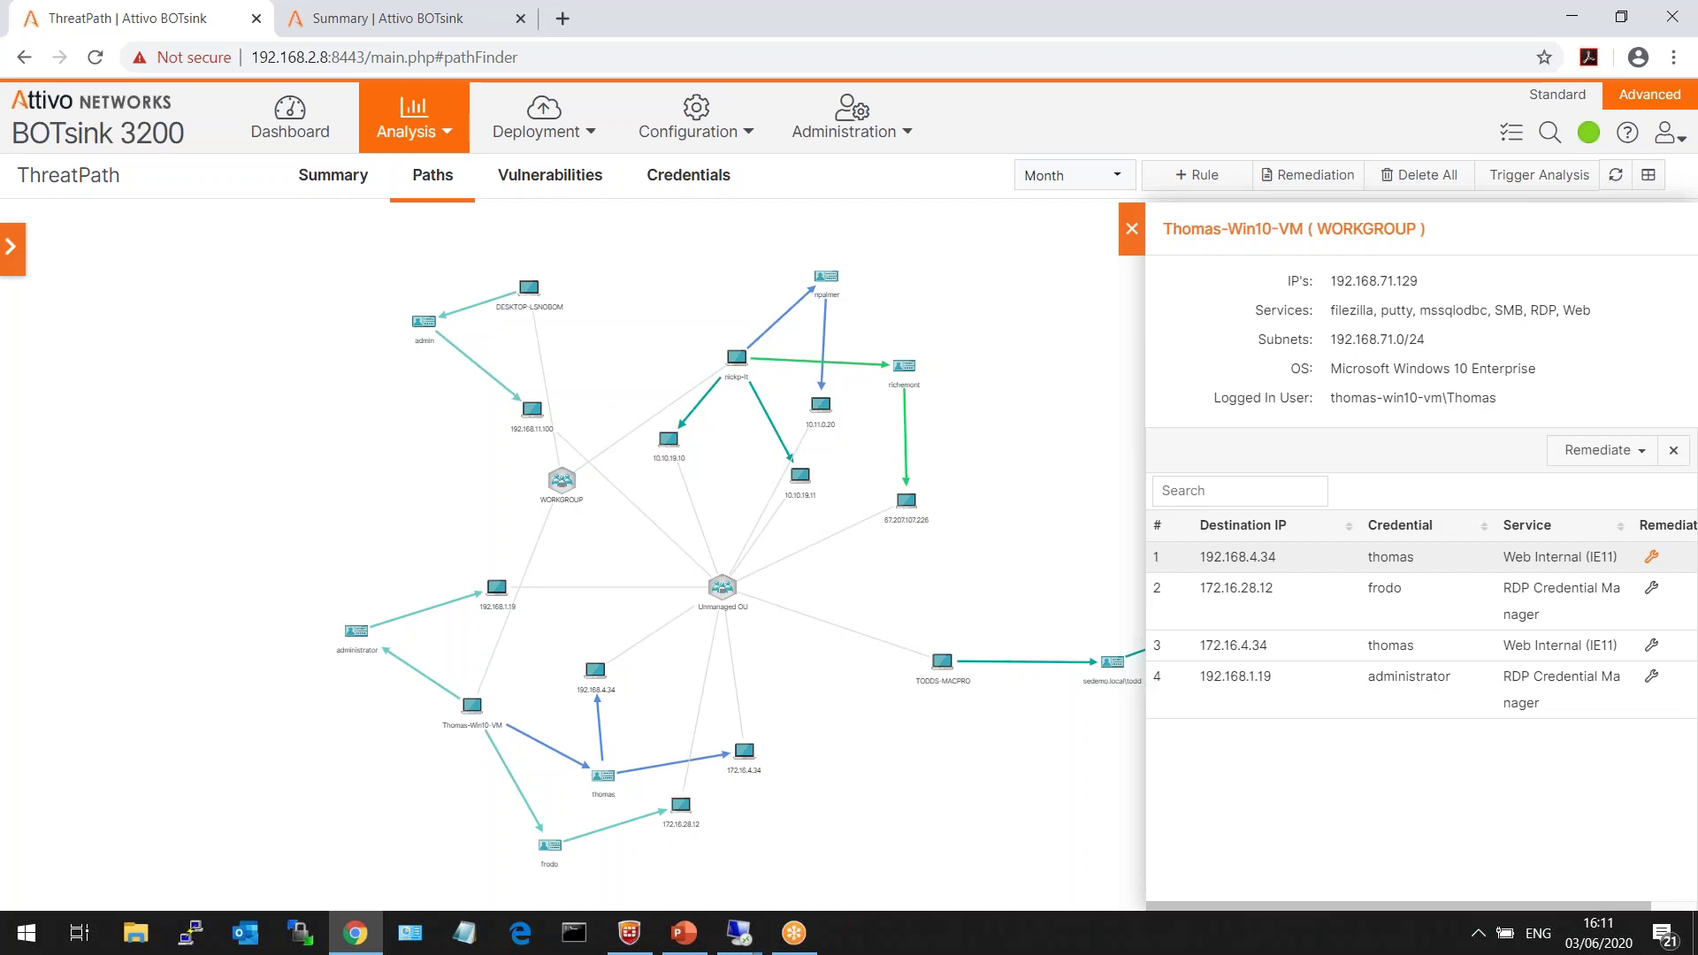
left_click(1672, 452)
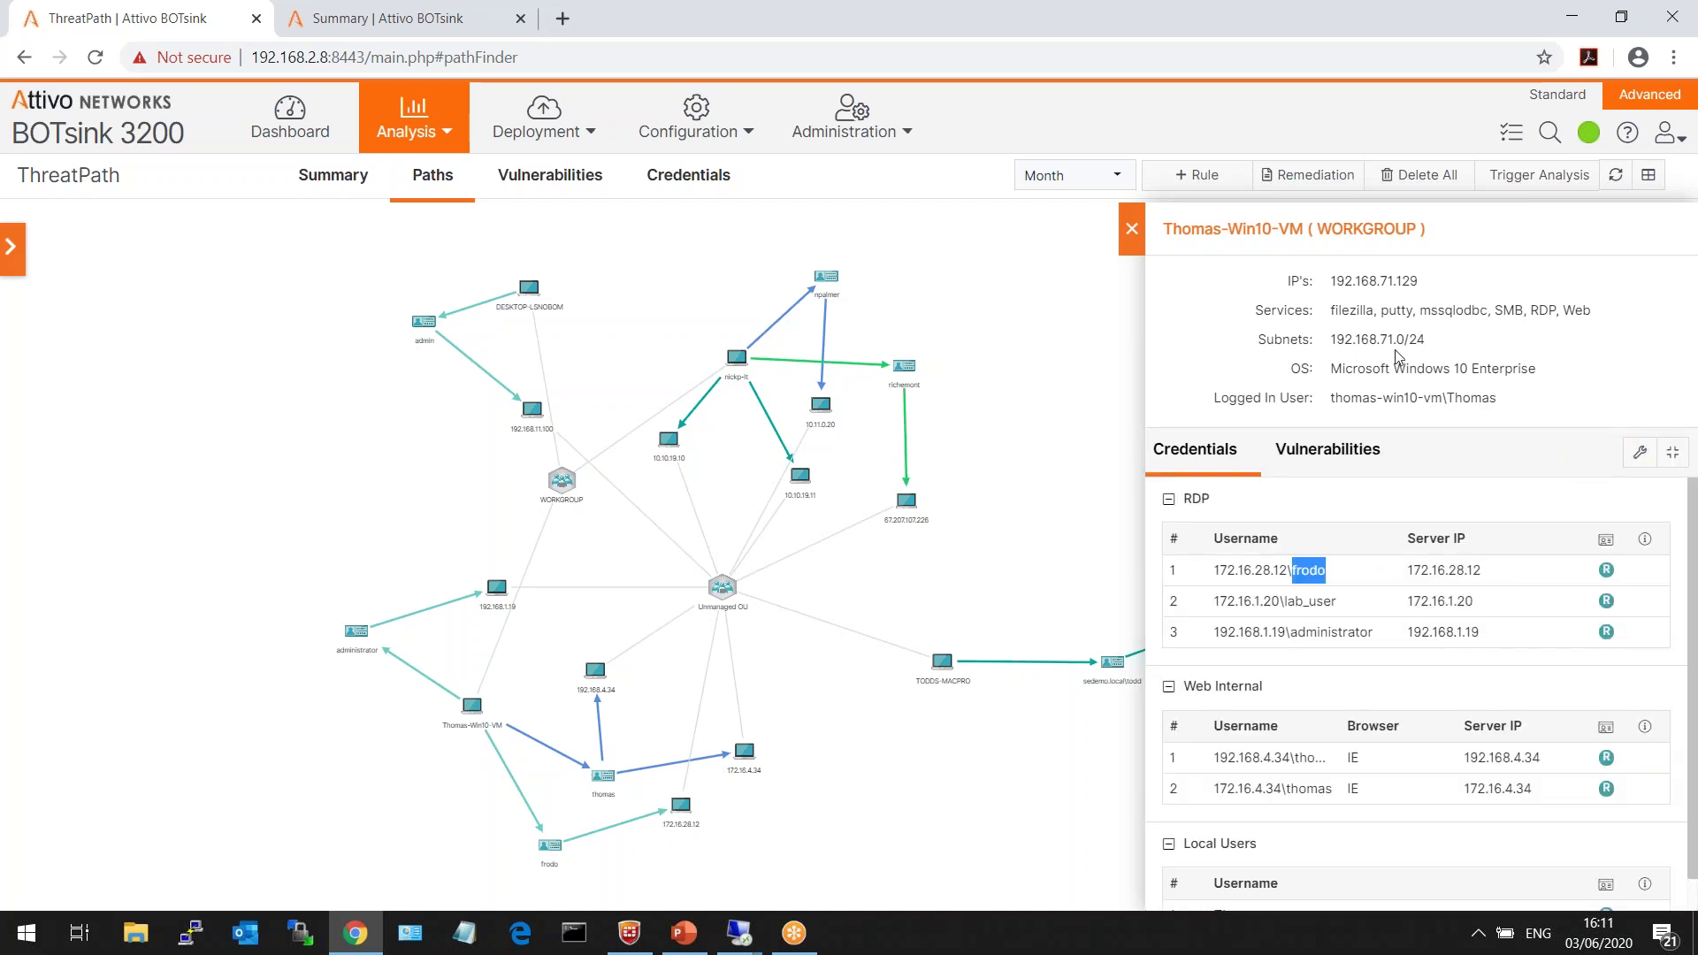
left_click(1139, 241)
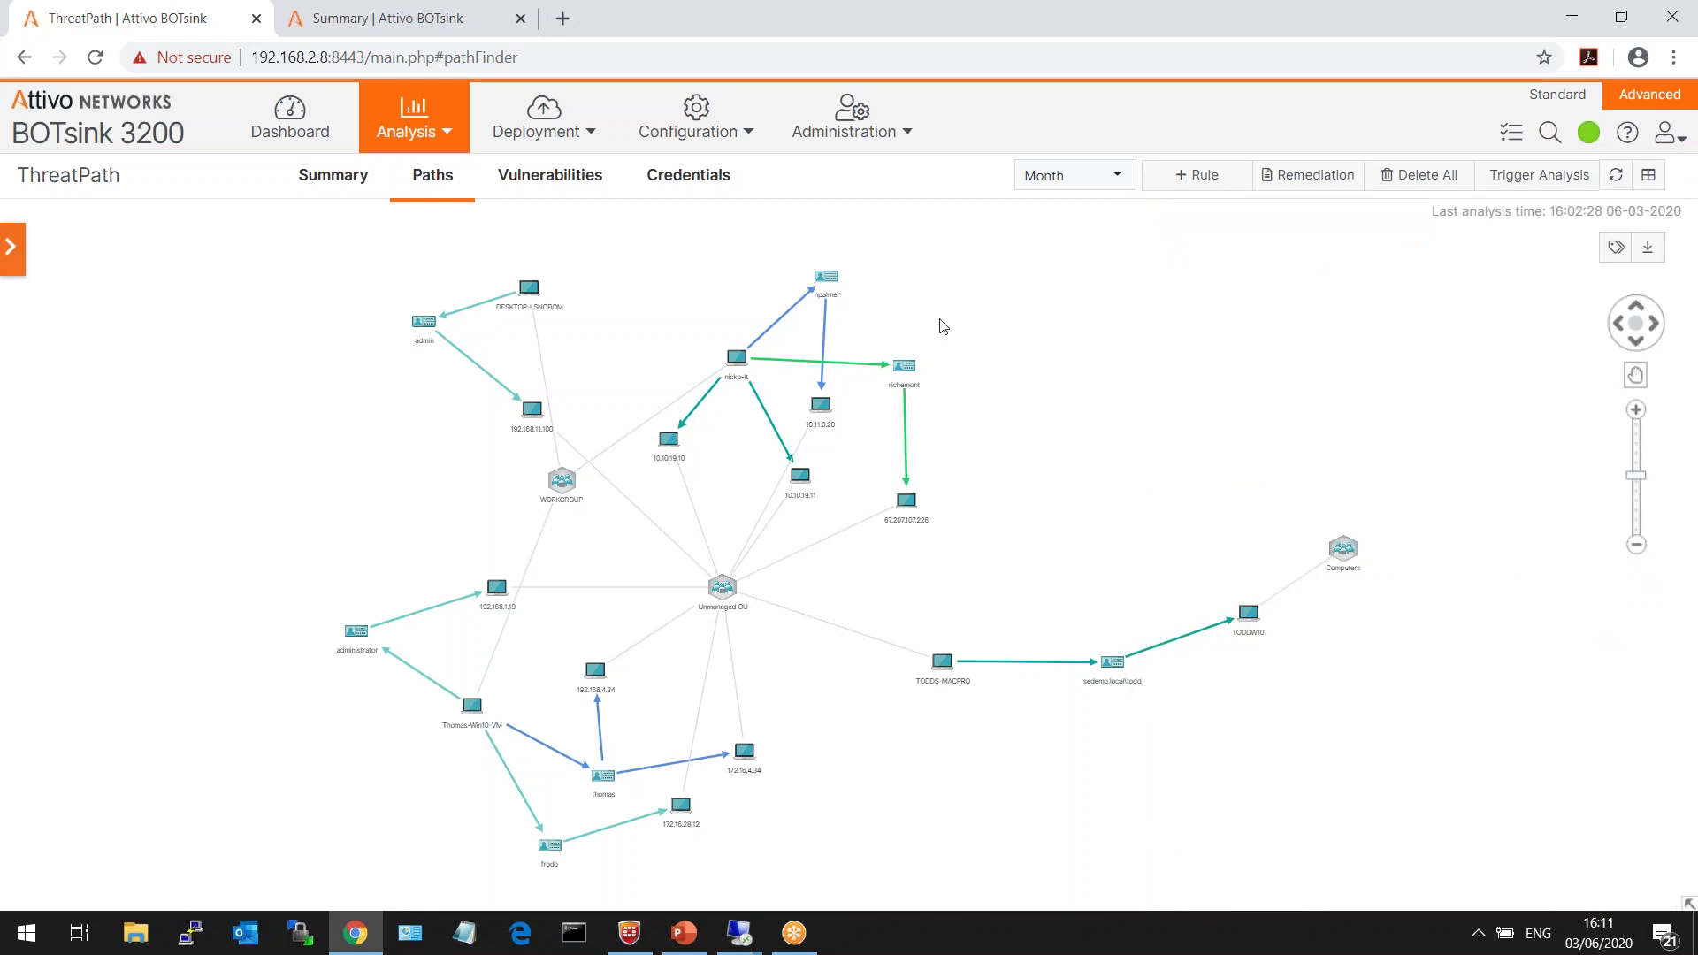
left_click(739, 360)
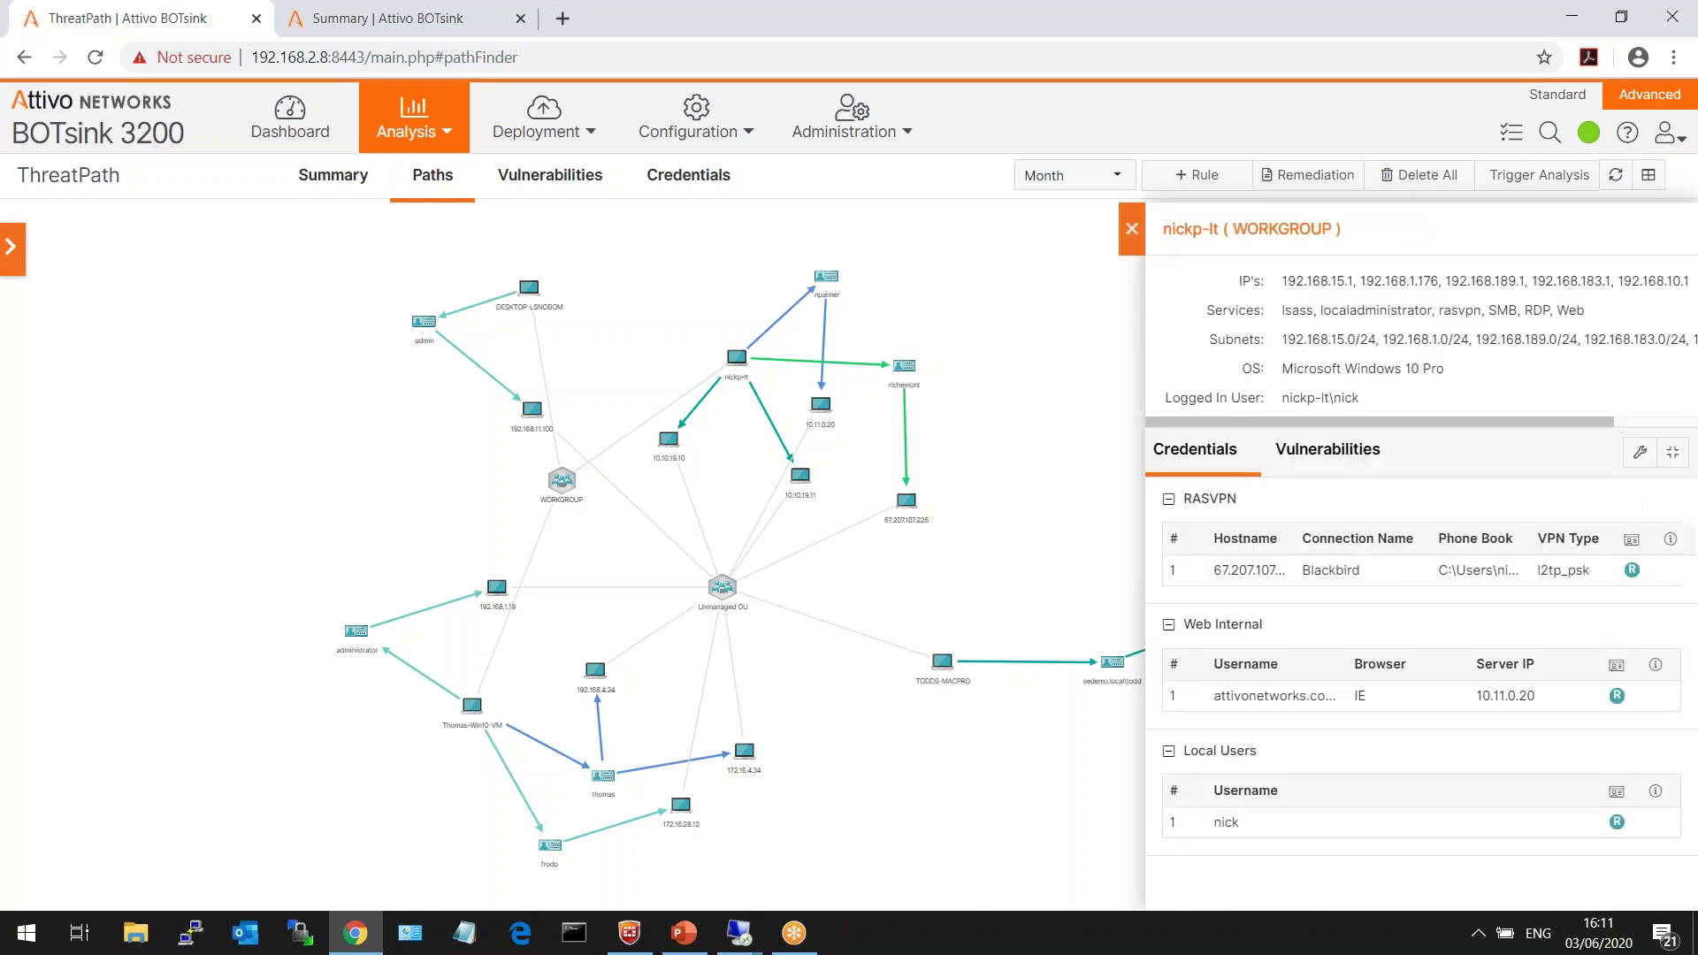
- Review nickp-lt's eight vulnerabilities, close its panel, and bring up the Path Rules list
left_click(1326, 451)
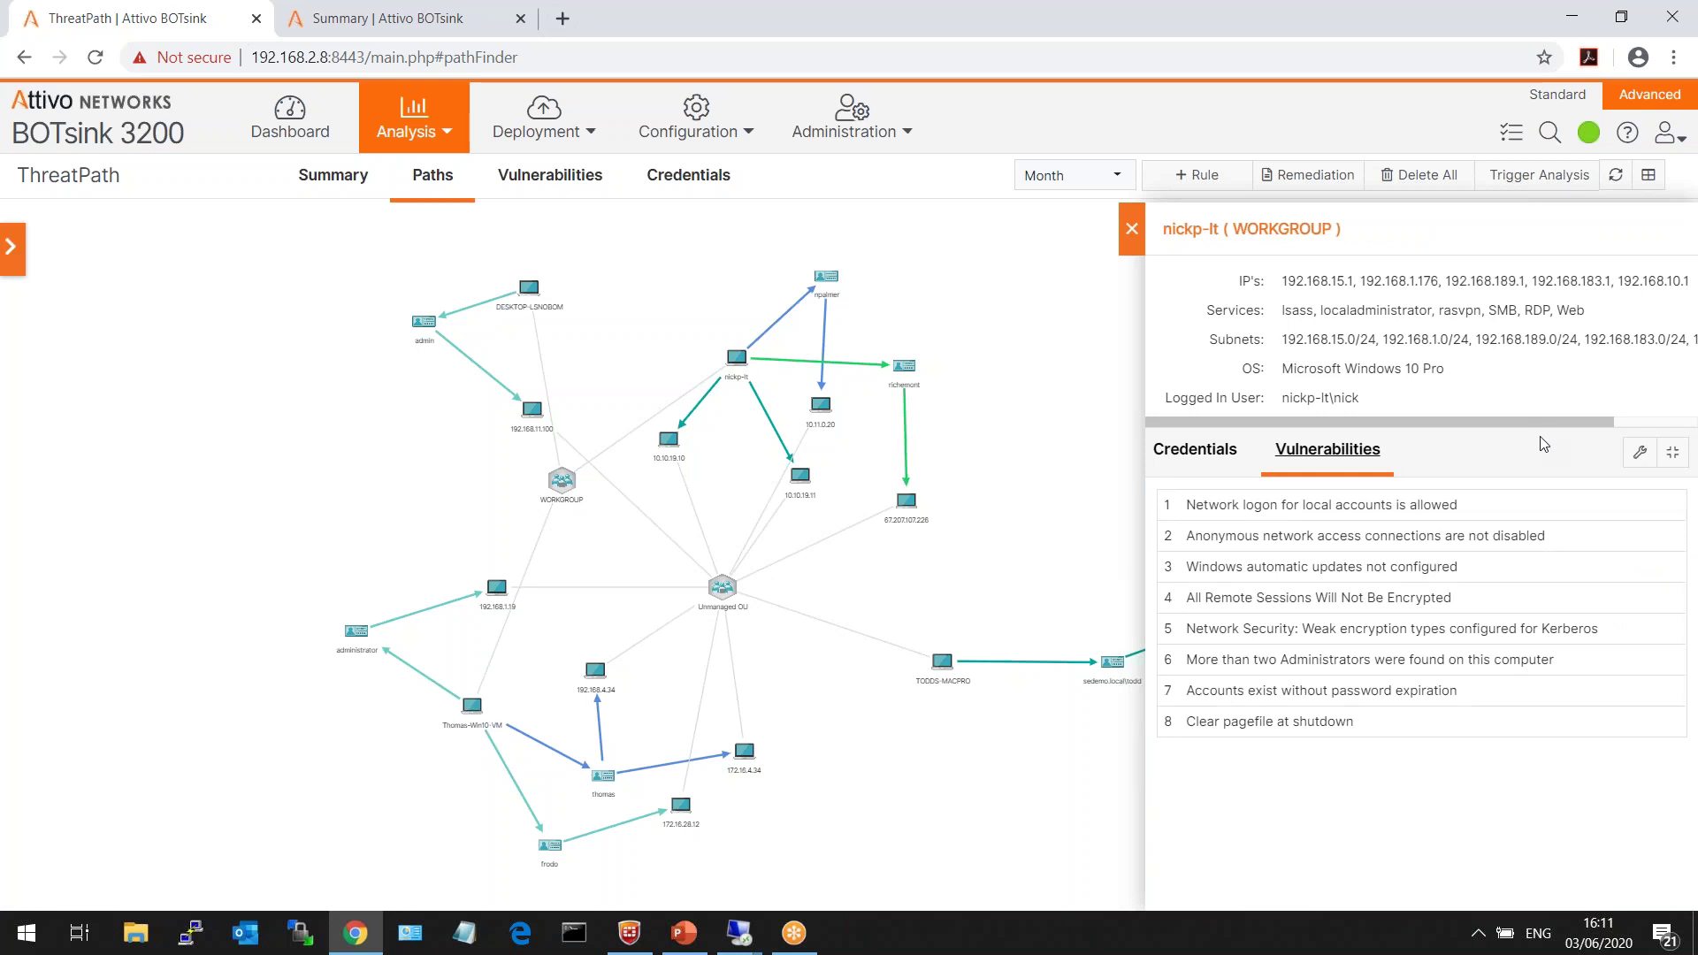
left_click_drag(1558, 661, 1194, 665)
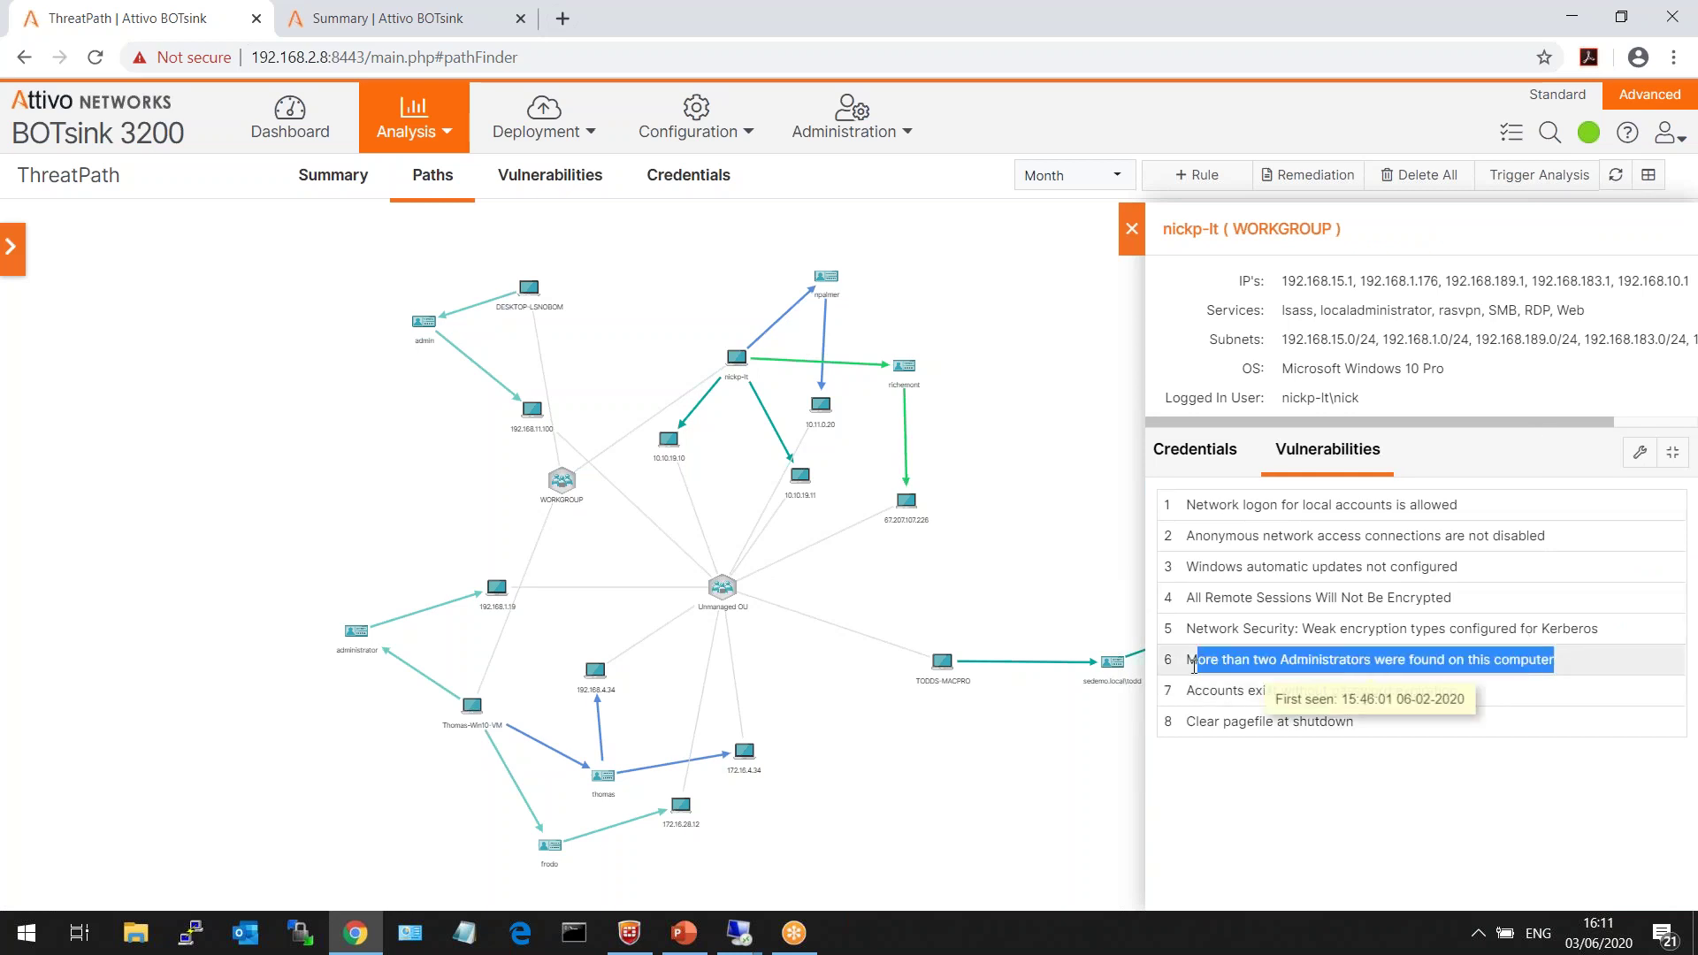
left_click_drag(1470, 692, 1185, 691)
left_click_drag(1461, 721, 1200, 723)
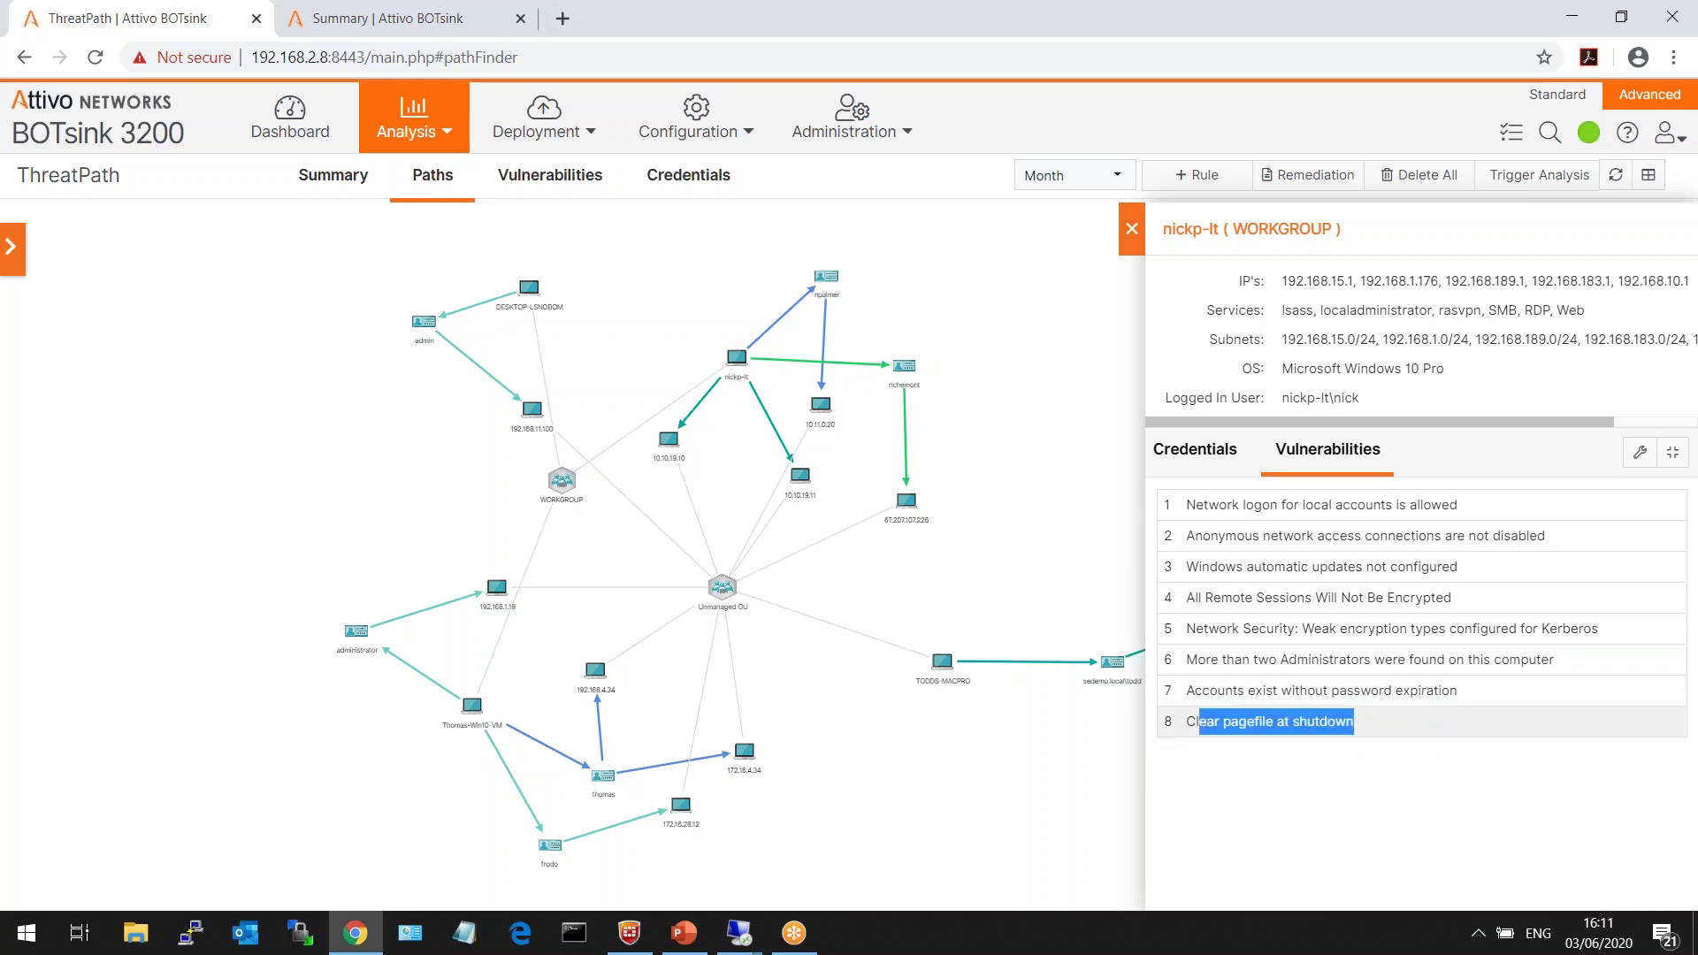
left_click(1436, 652)
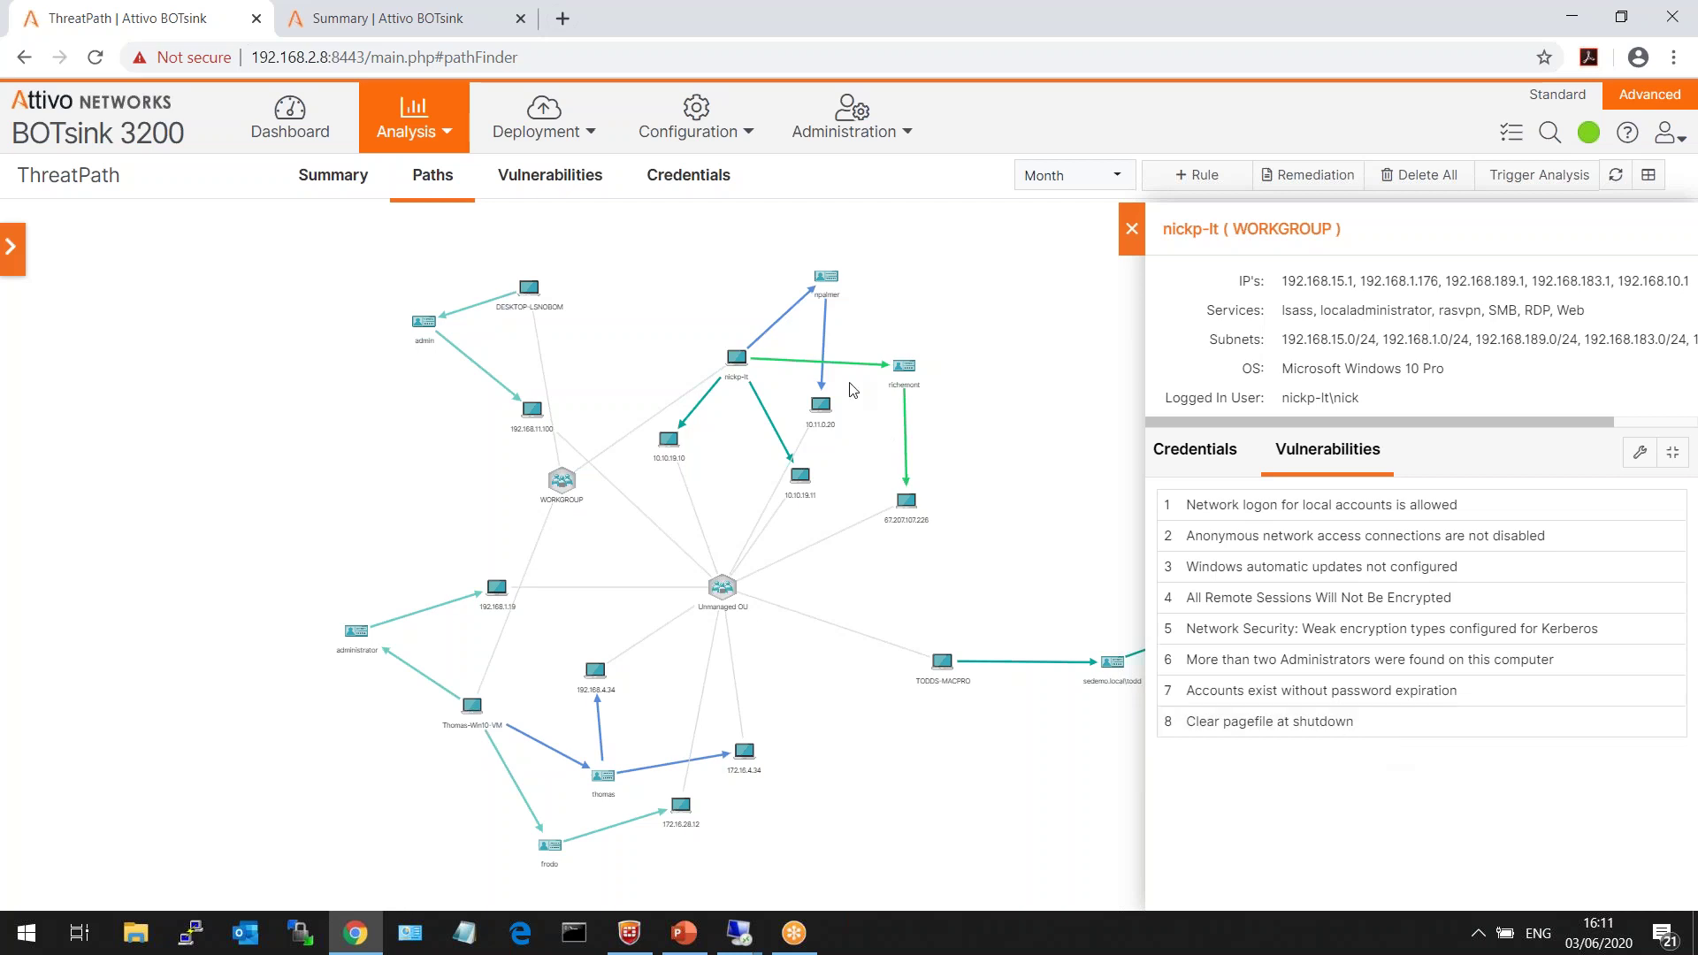
mouse_move(856, 362)
left_click(1131, 232)
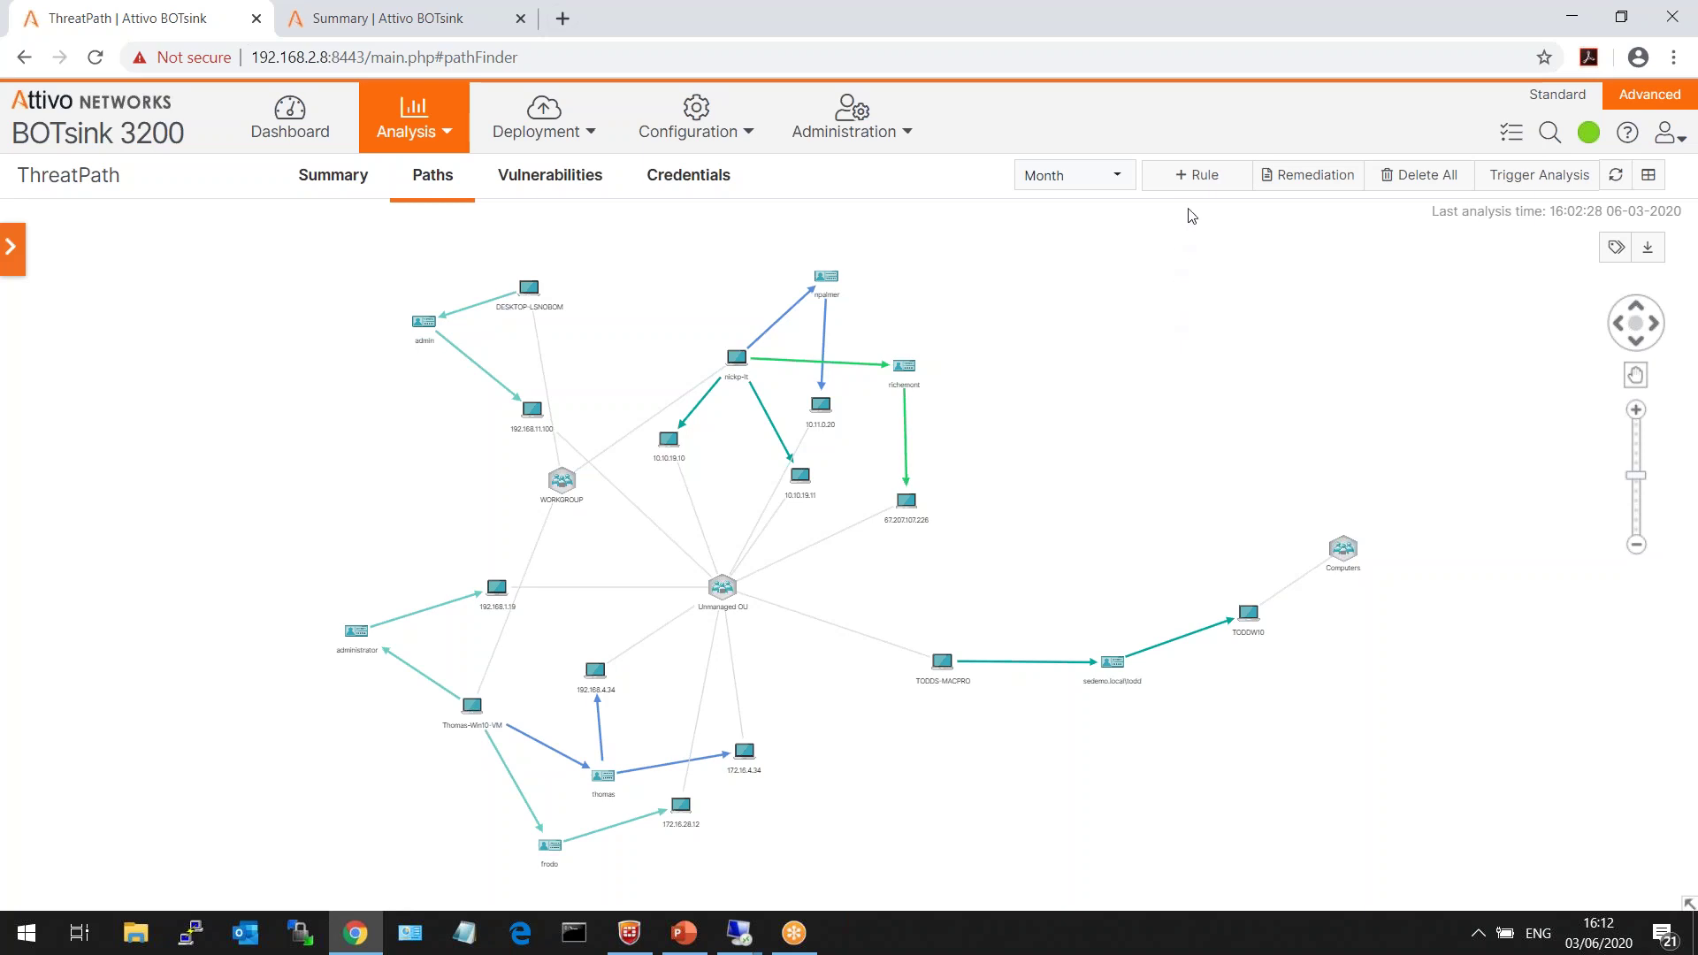
left_click(1196, 177)
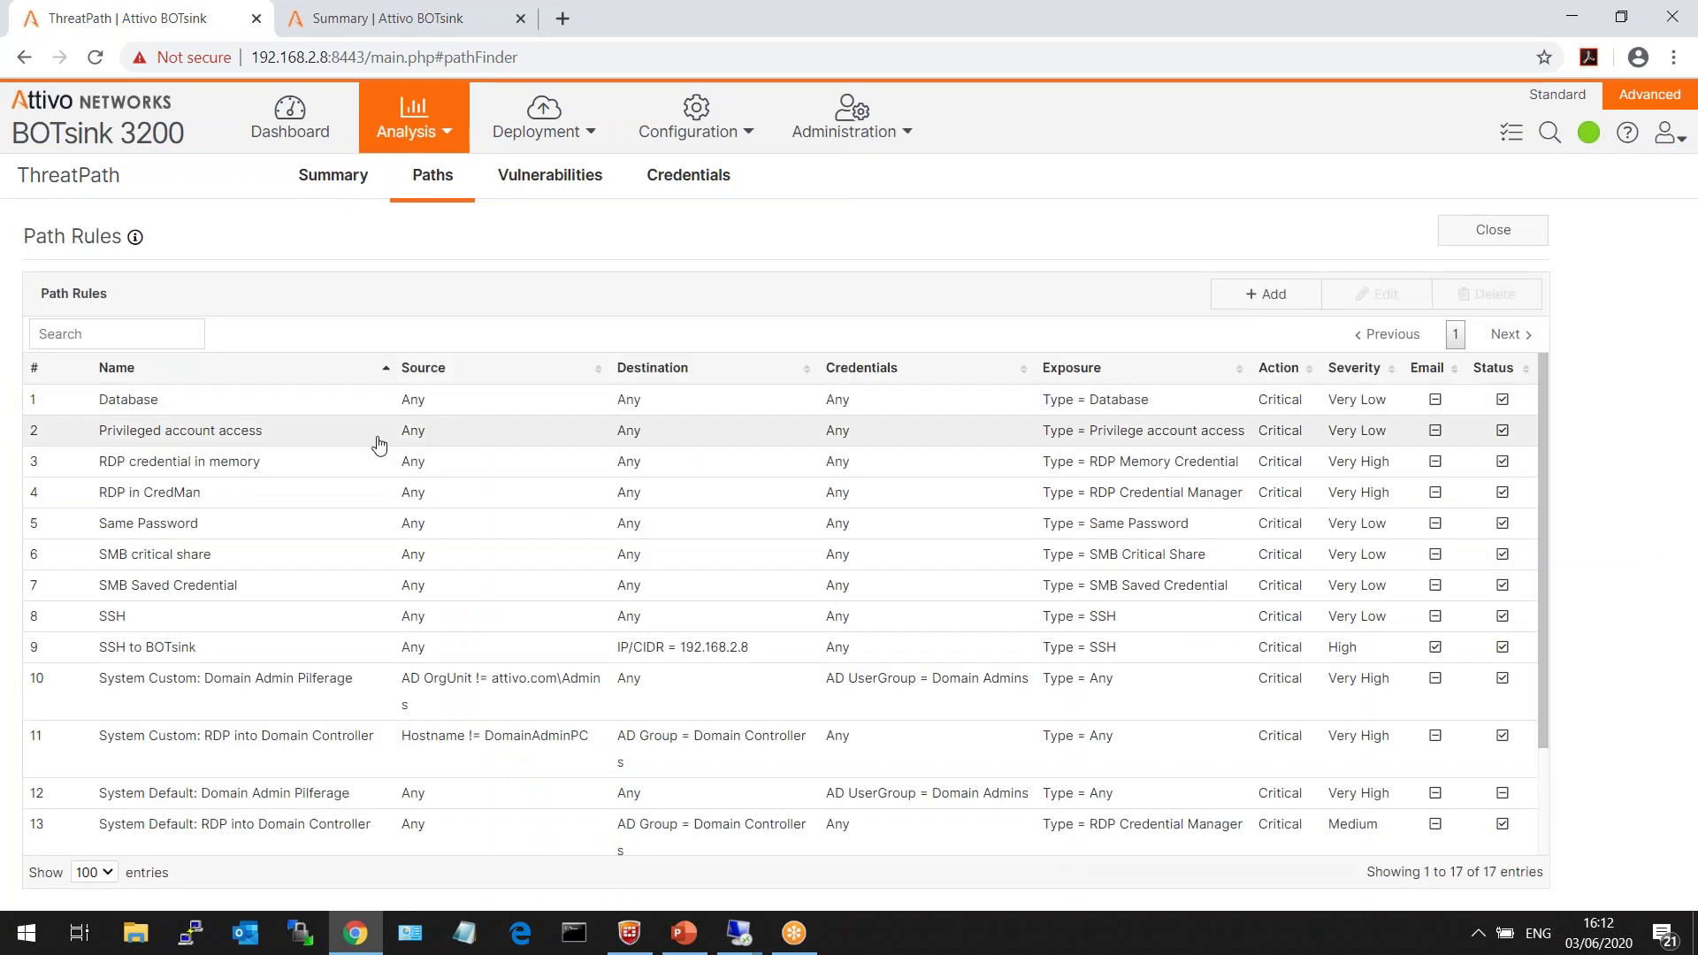
- View the RDP credential in memory rule's action choices without saving, then type cmdkey /l in Command Prompt
left_click(333, 464)
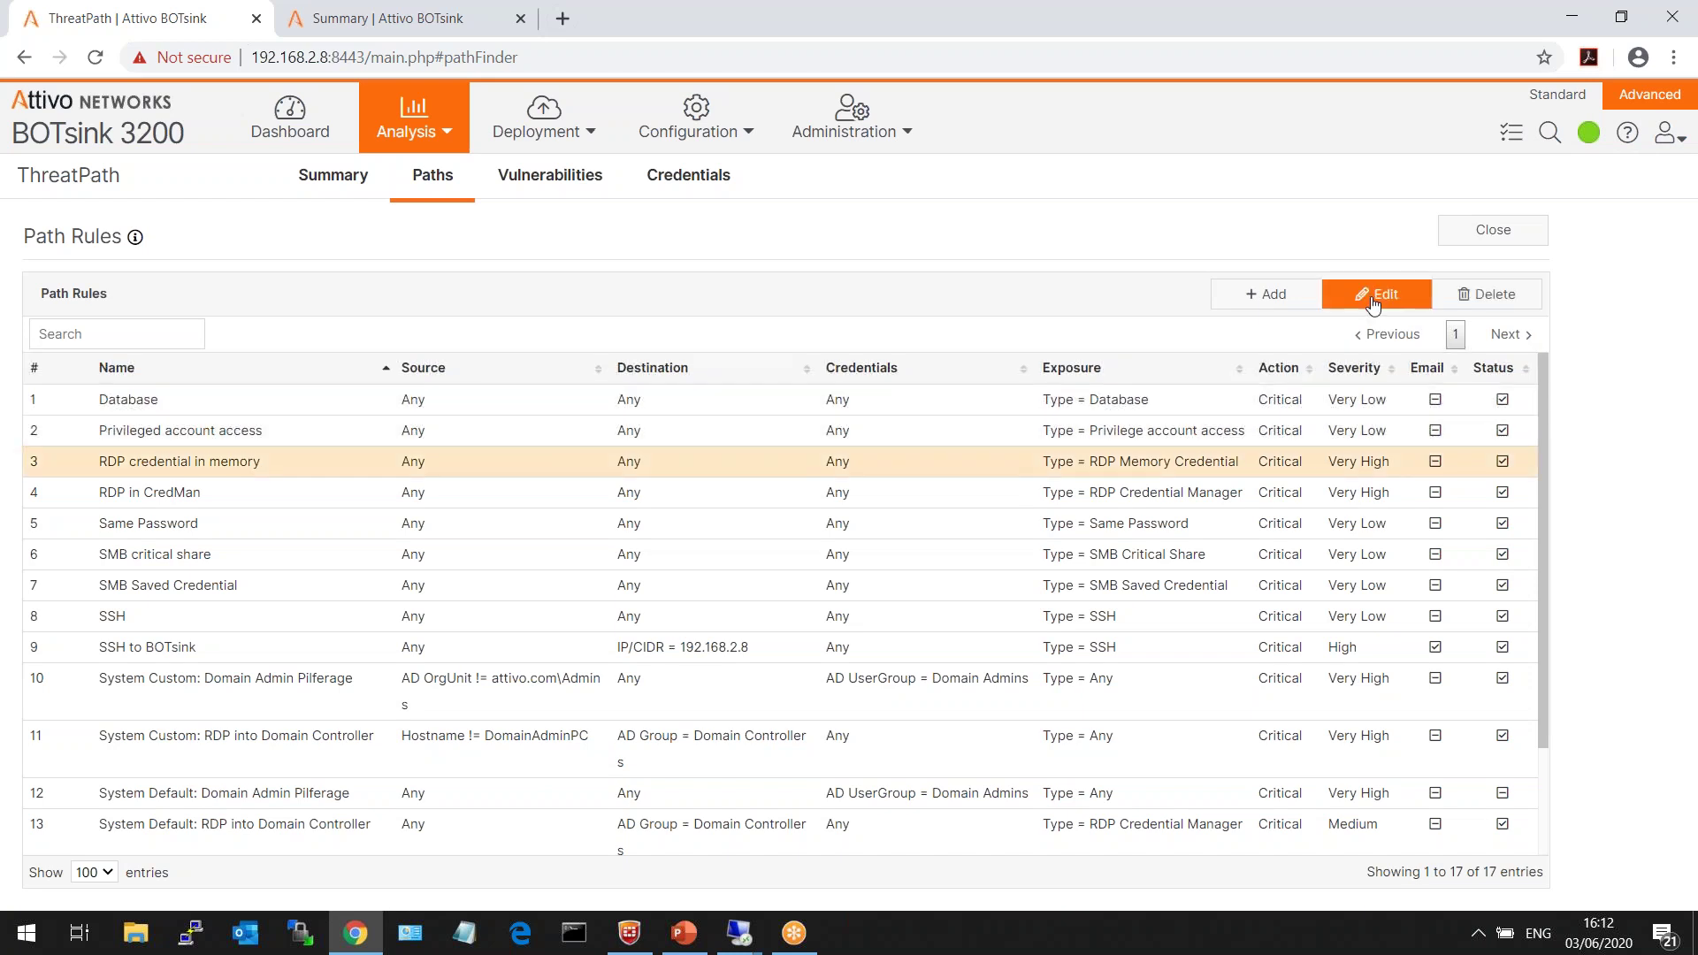
left_click(1380, 294)
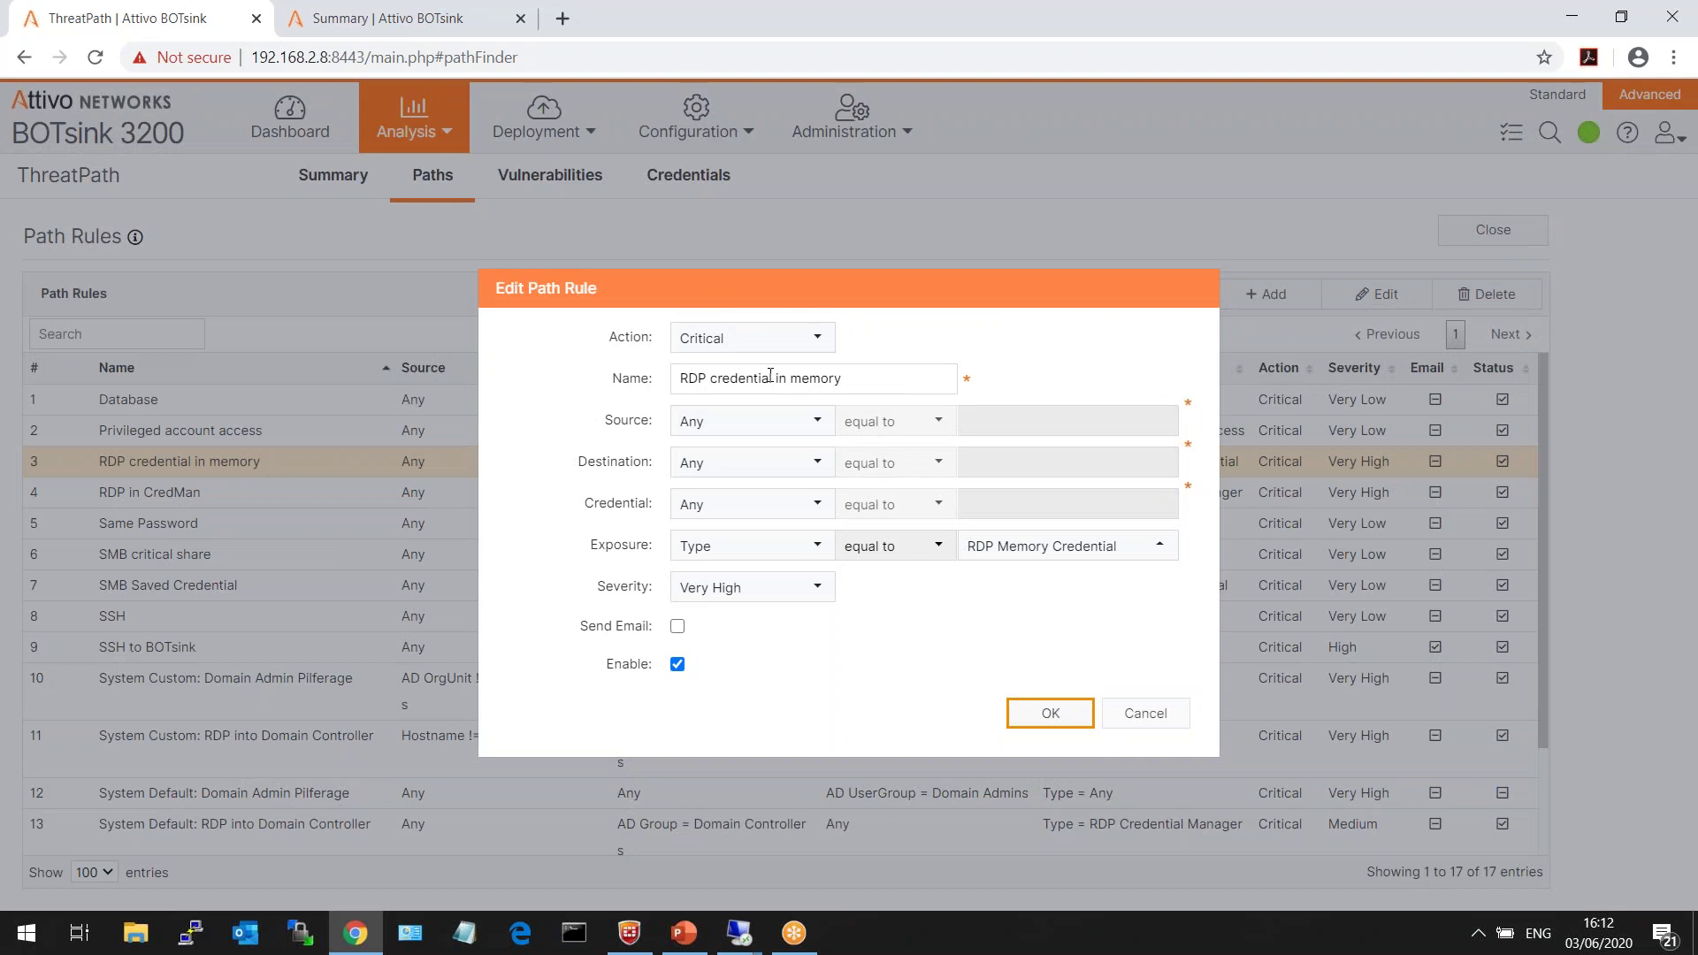
left_click(751, 338)
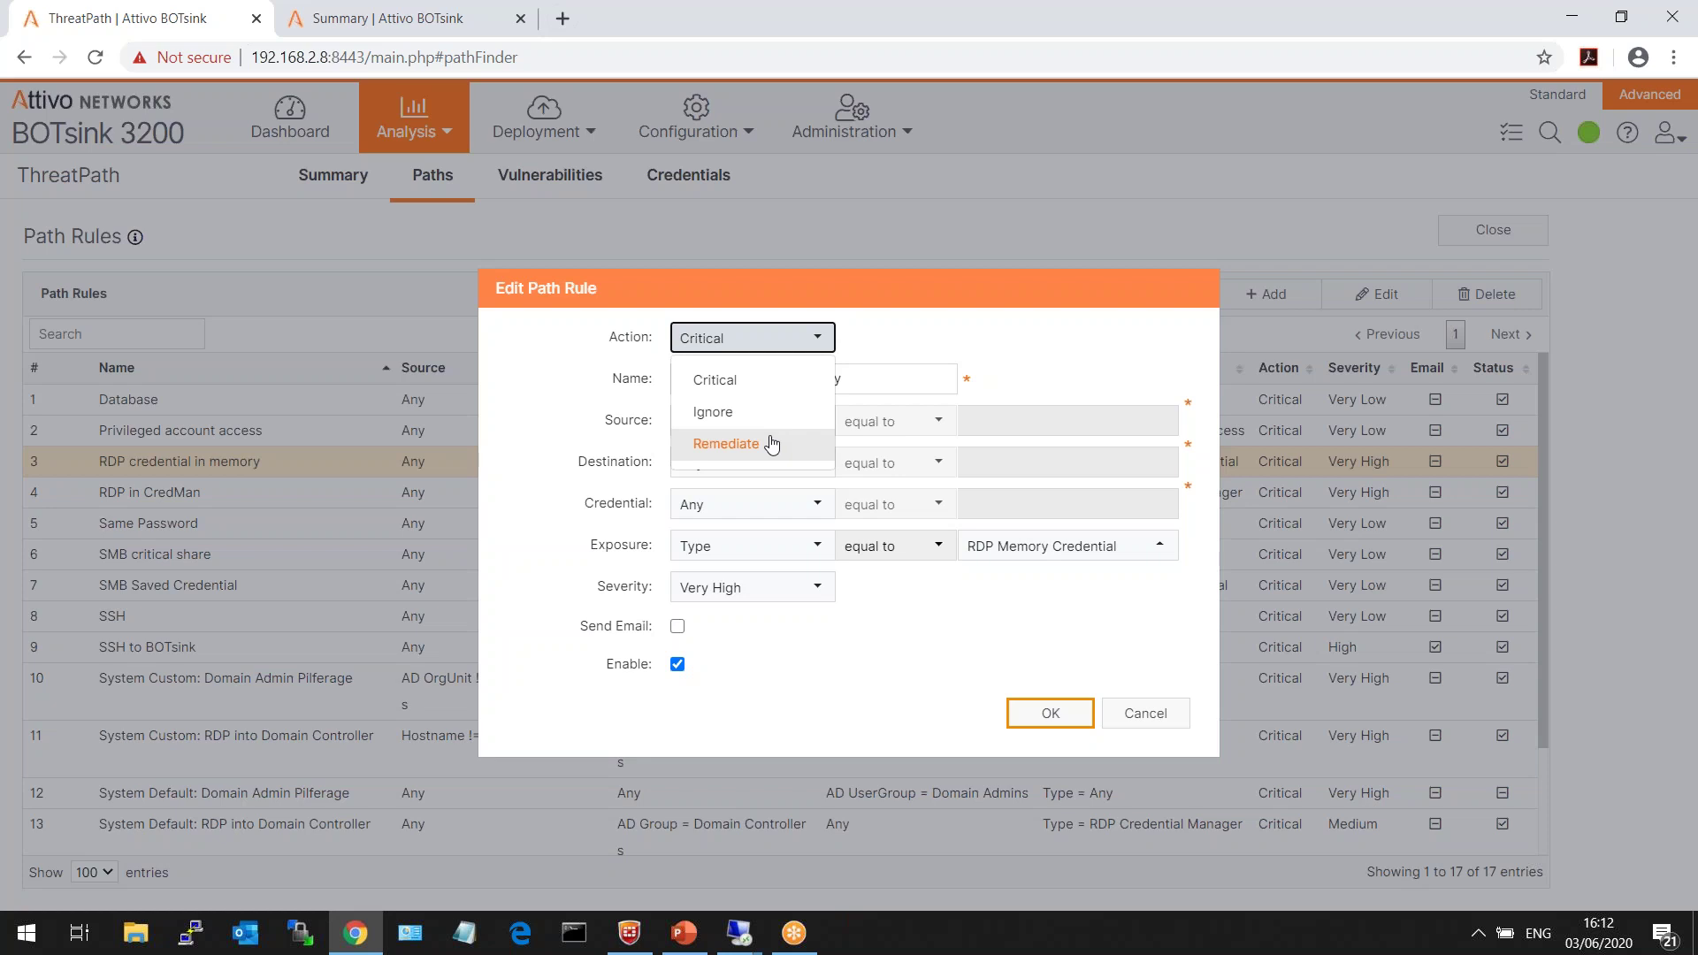
left_click(1155, 726)
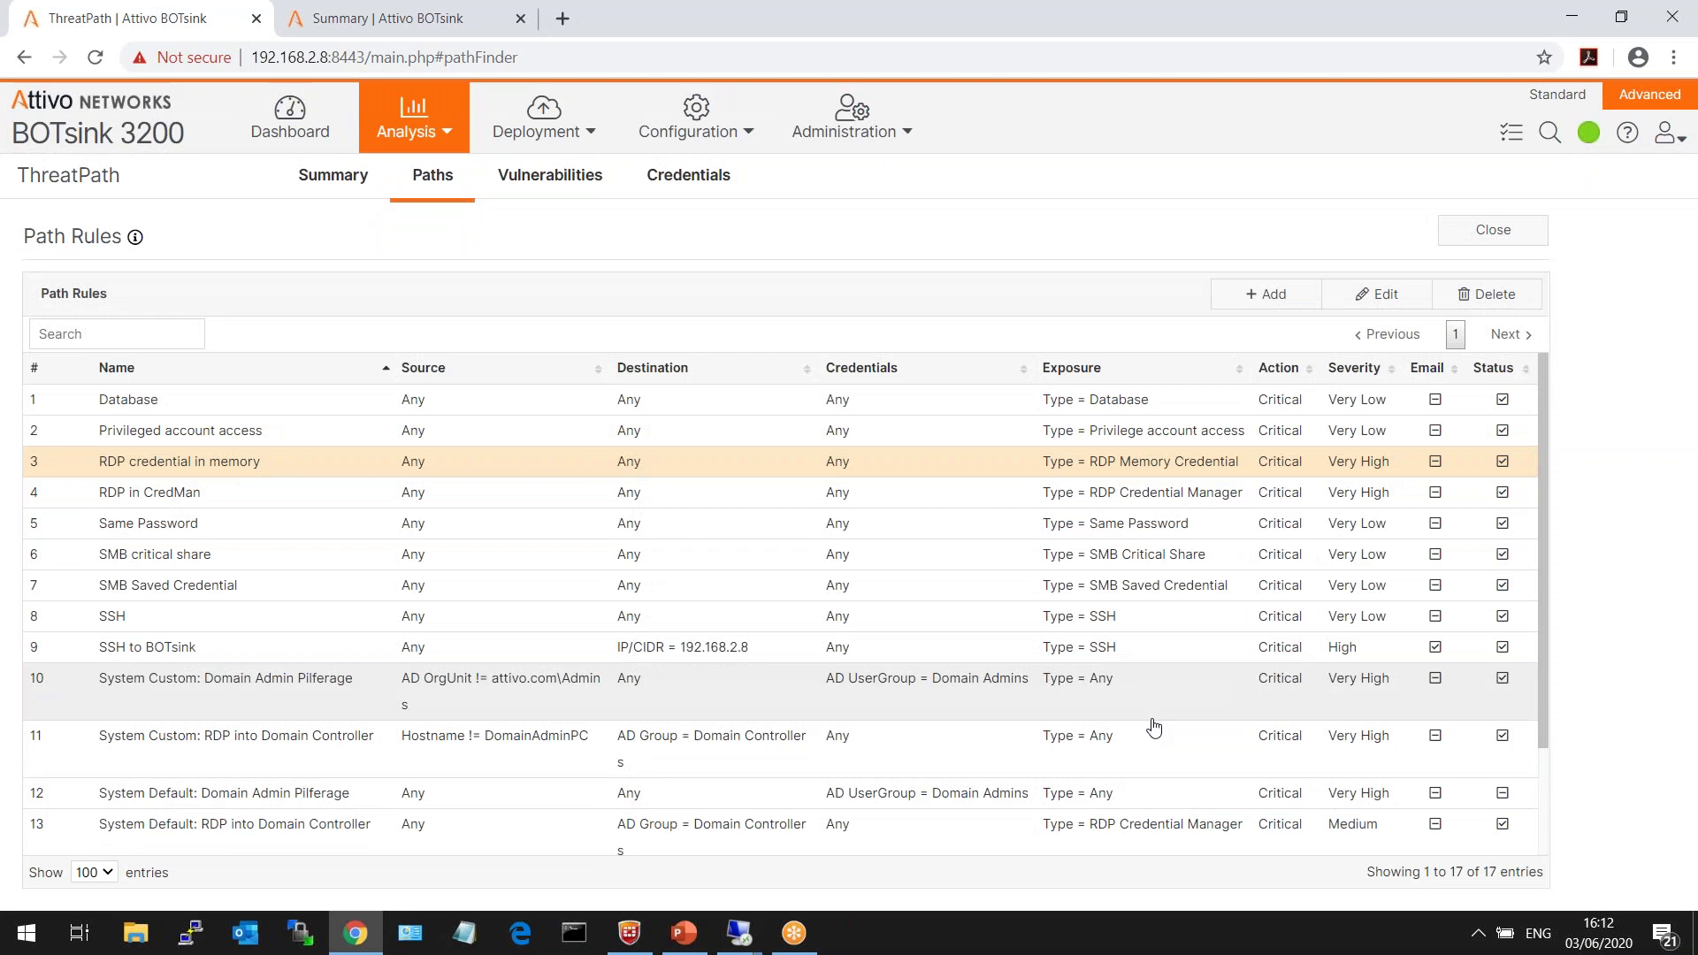
left_click(582, 946)
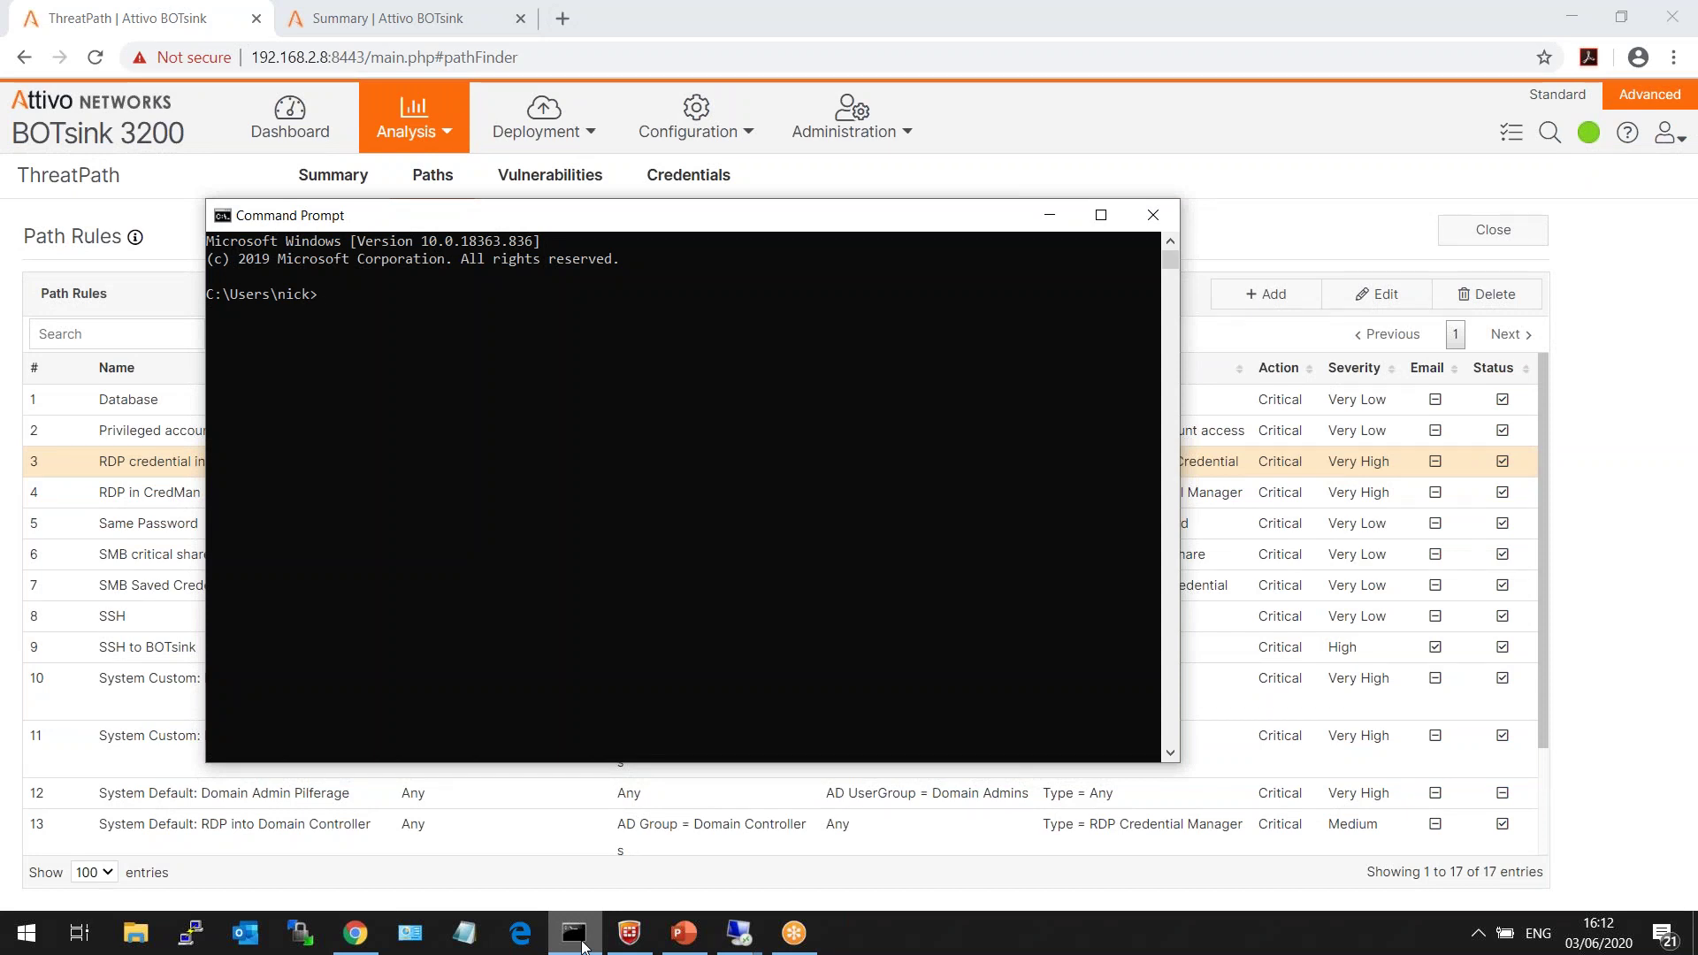
type("cmdkey /l")
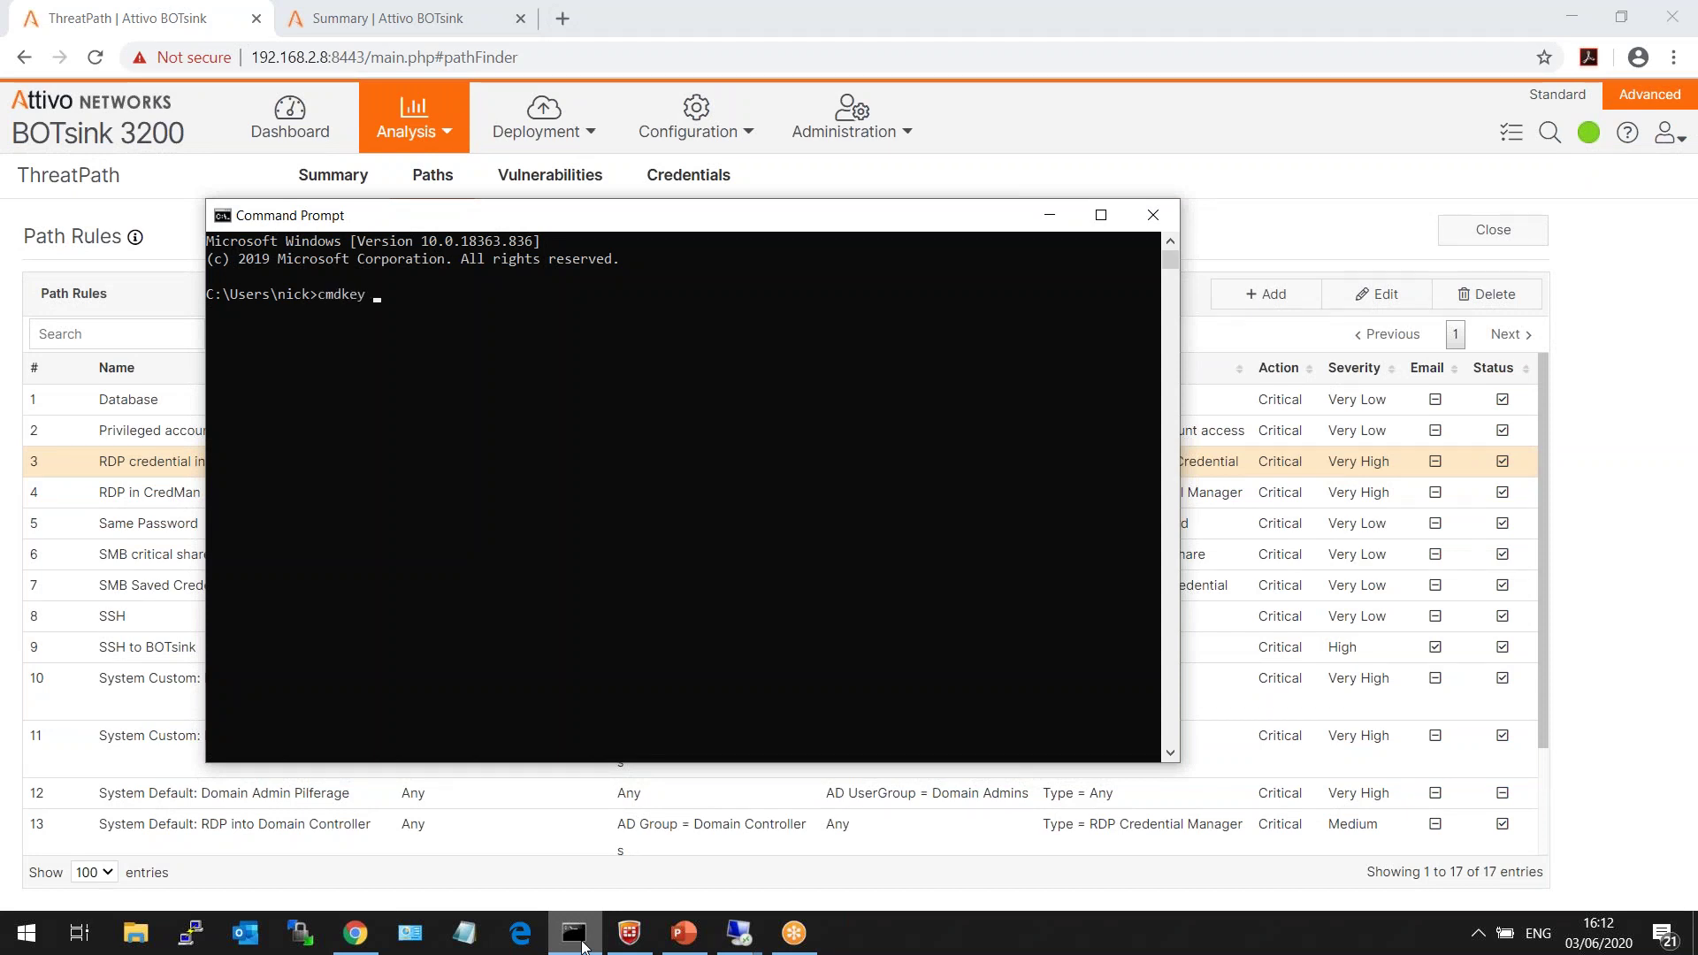
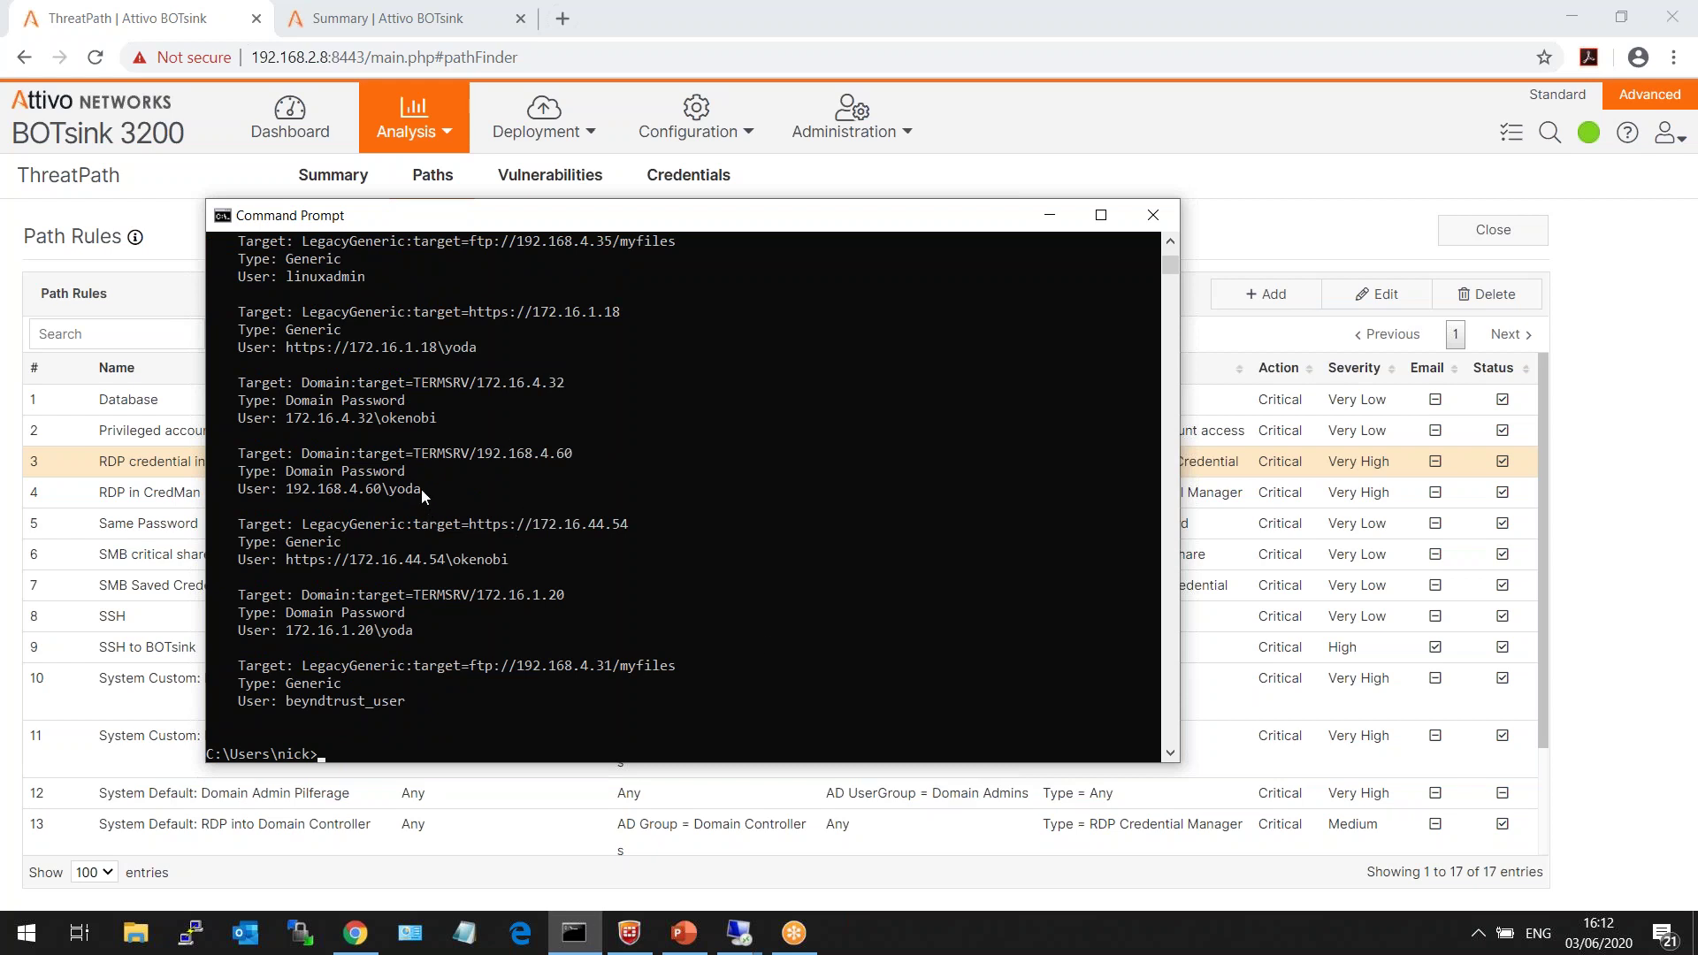
- Highlight the stored users for 192.168.4.60, 172.16.44.54, 172.16.1.20 and 172.16.1.18, and copy the username
left_click_drag(421, 490, 358, 490)
left_click_drag(514, 559, 414, 558)
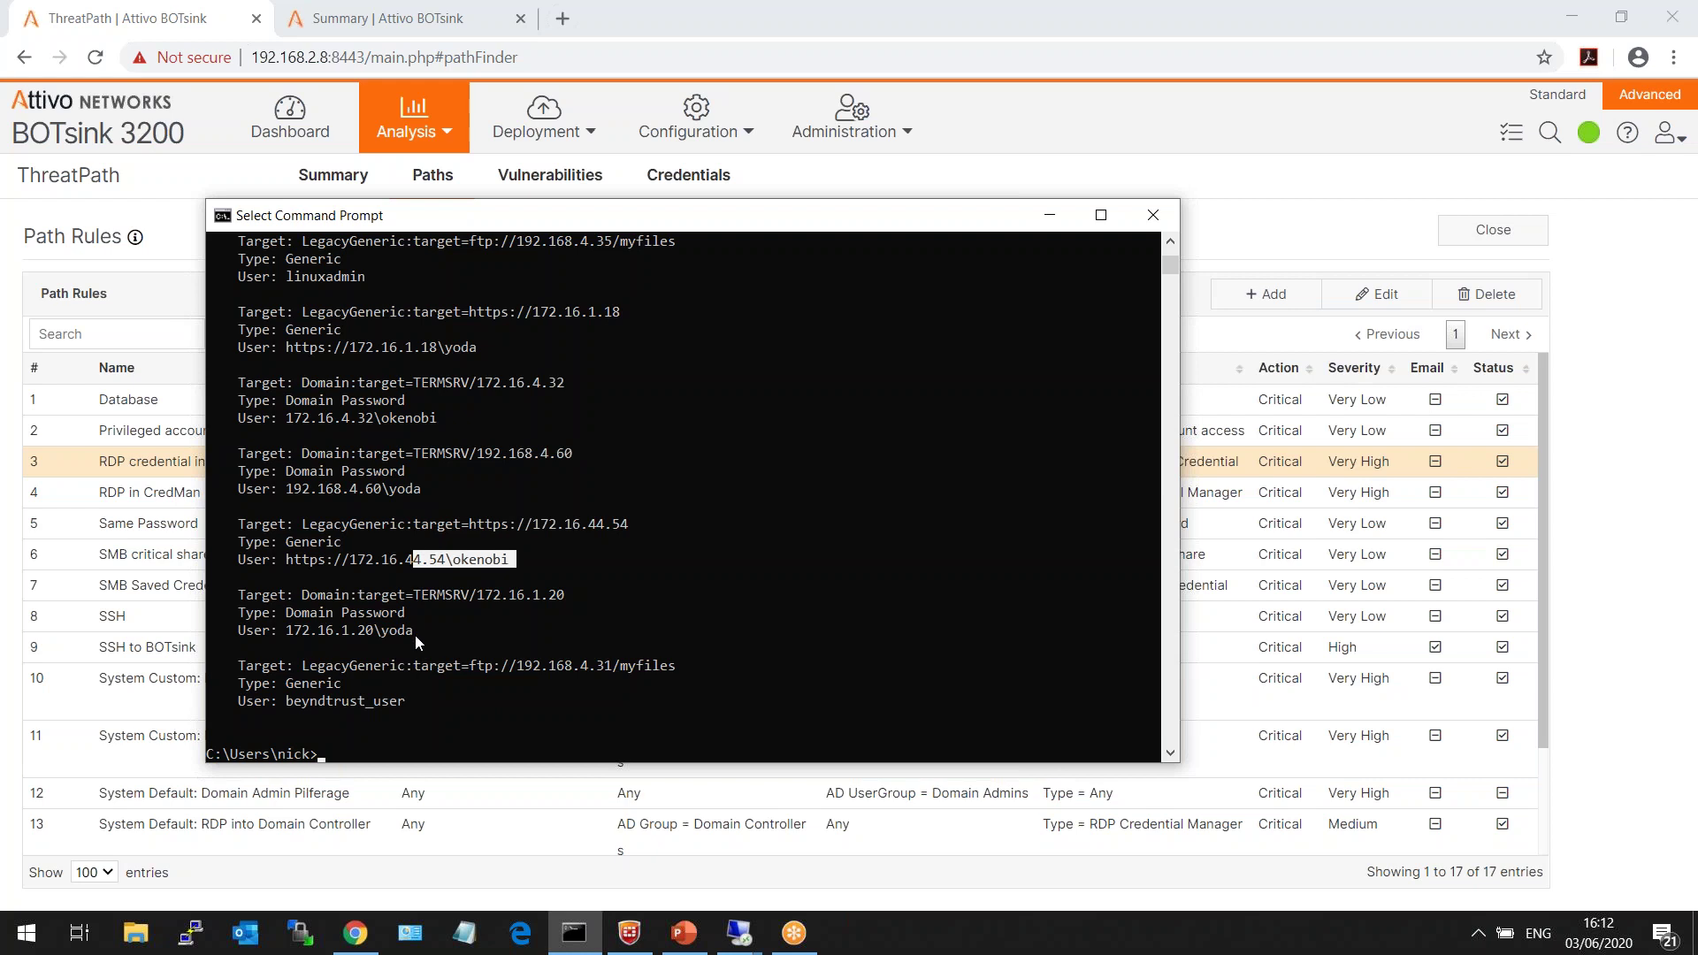
left_click_drag(416, 635, 358, 632)
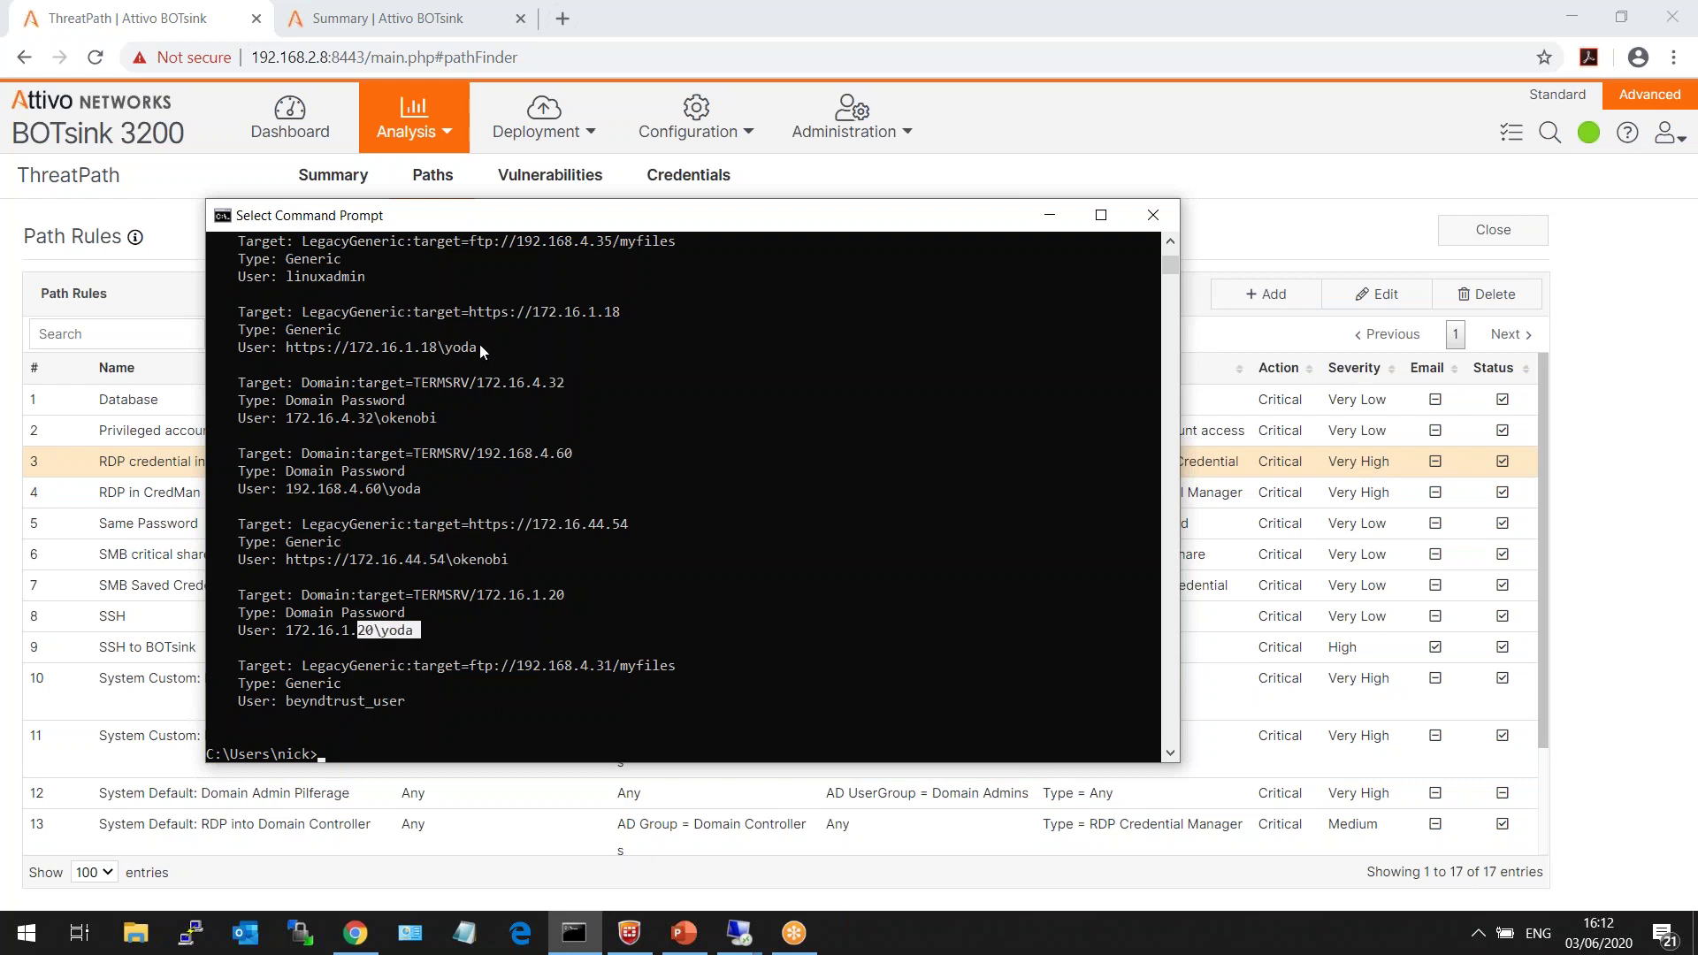
left_click_drag(479, 346, 432, 347)
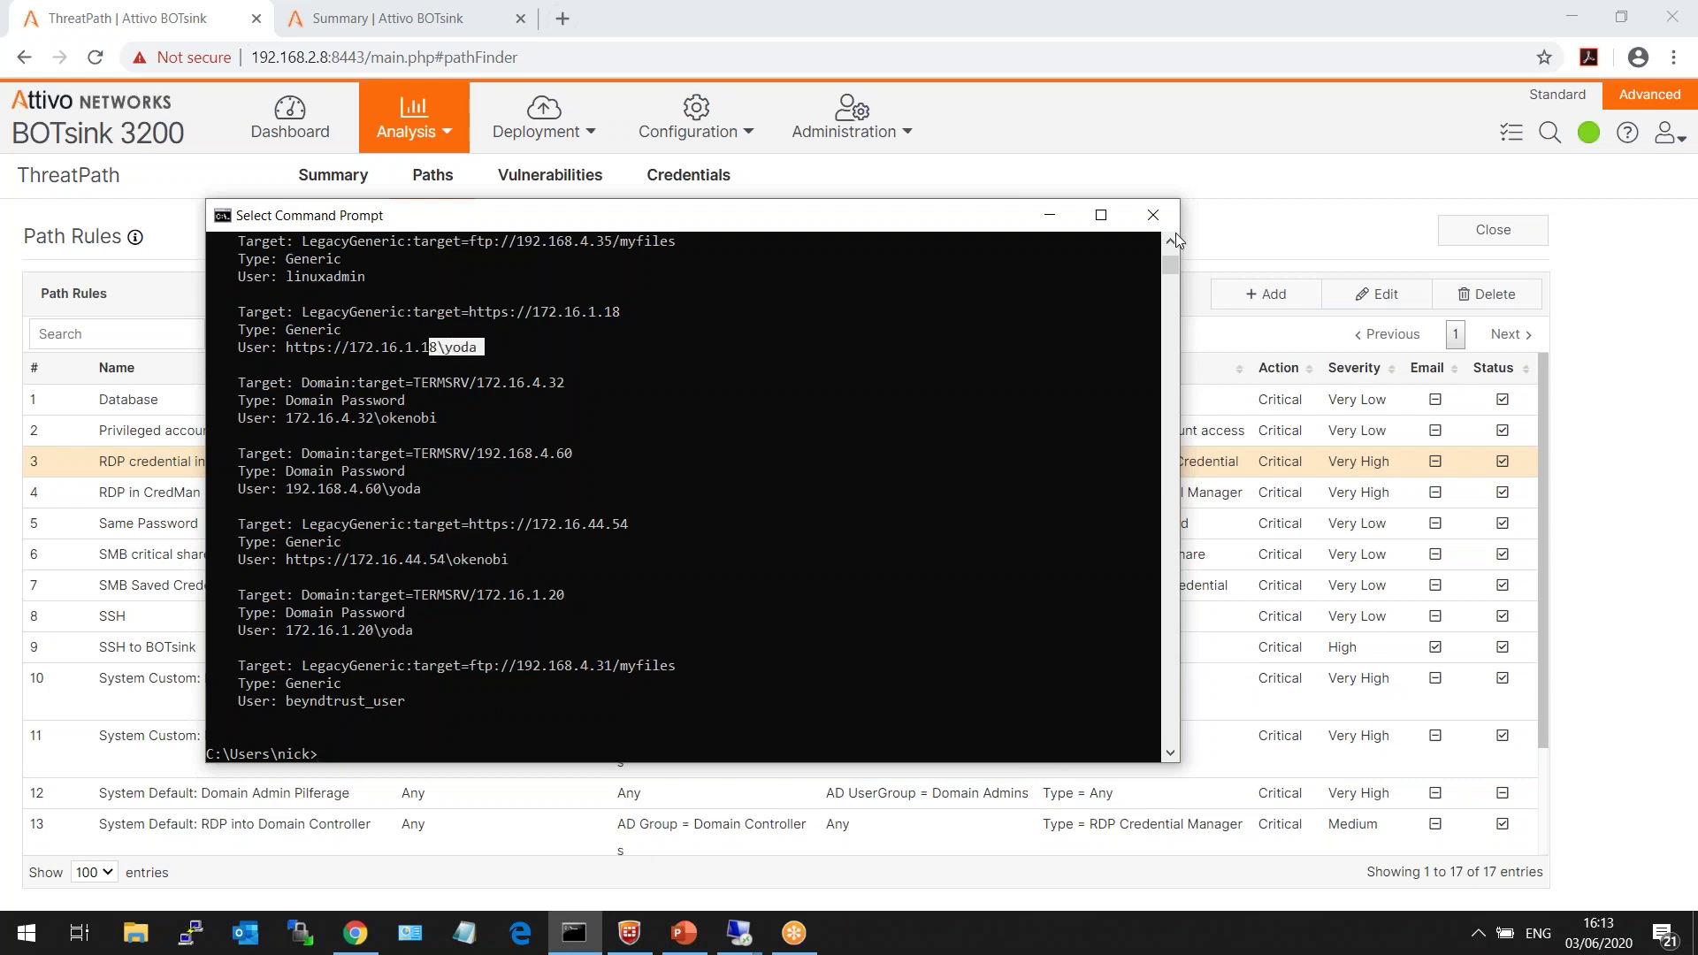
scroll(1170, 255, "up", 1)
scroll(1170, 254, "up", 2)
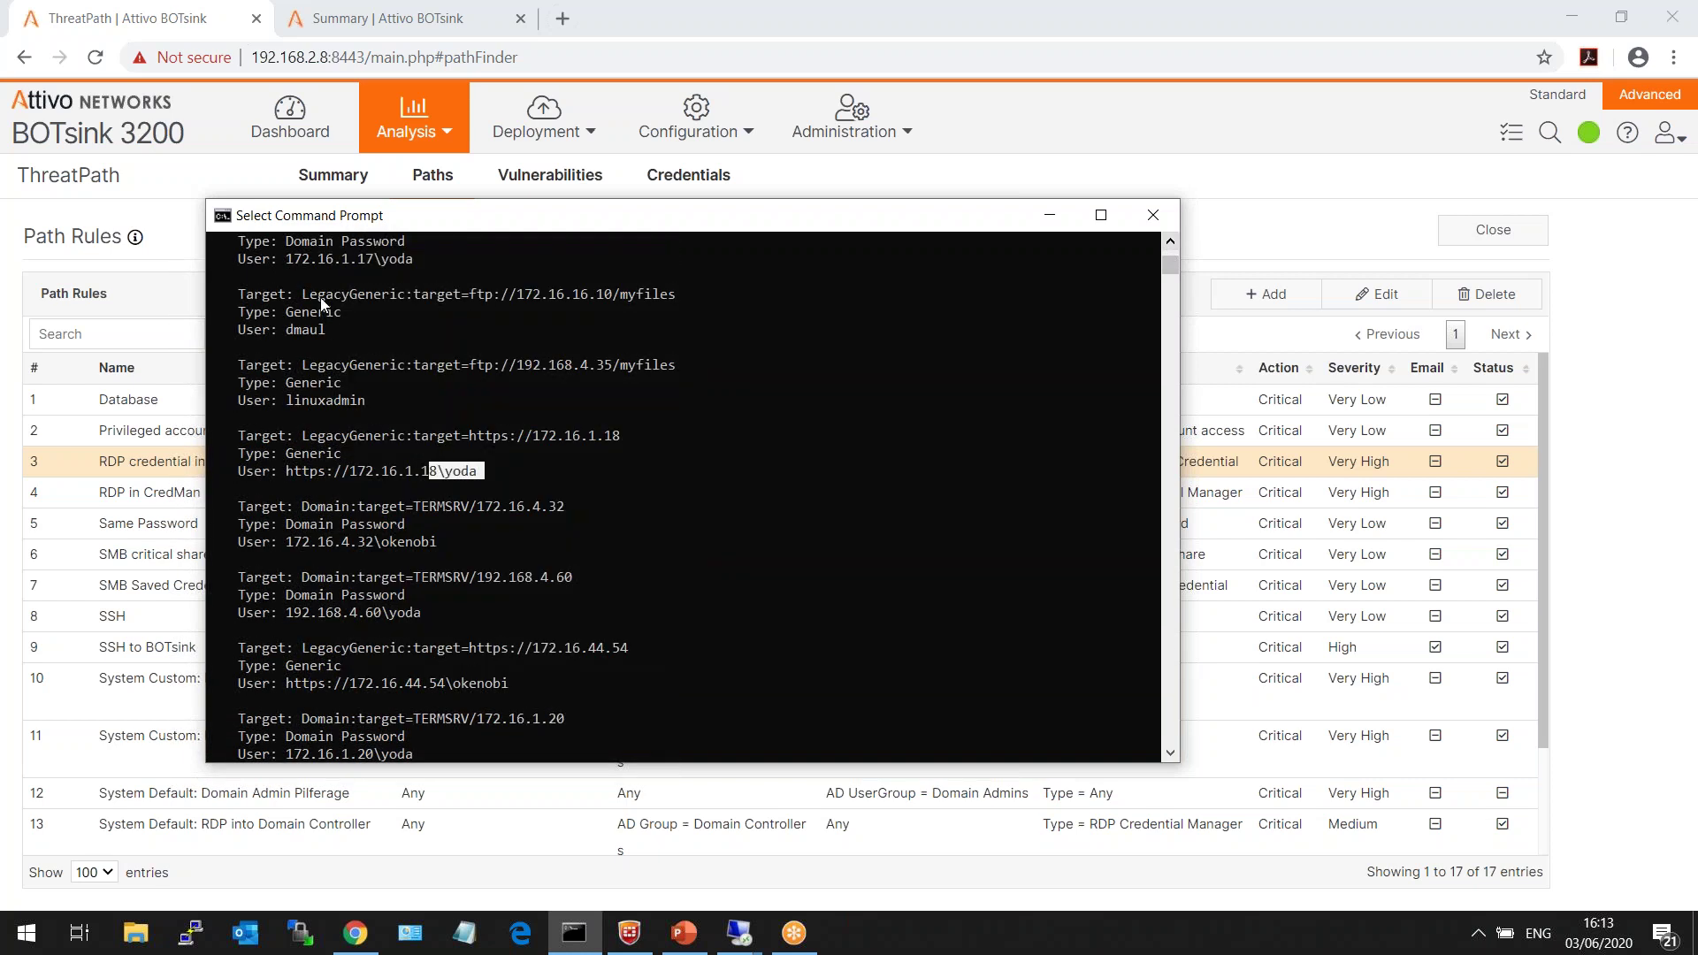
left_click_drag(328, 326, 289, 334)
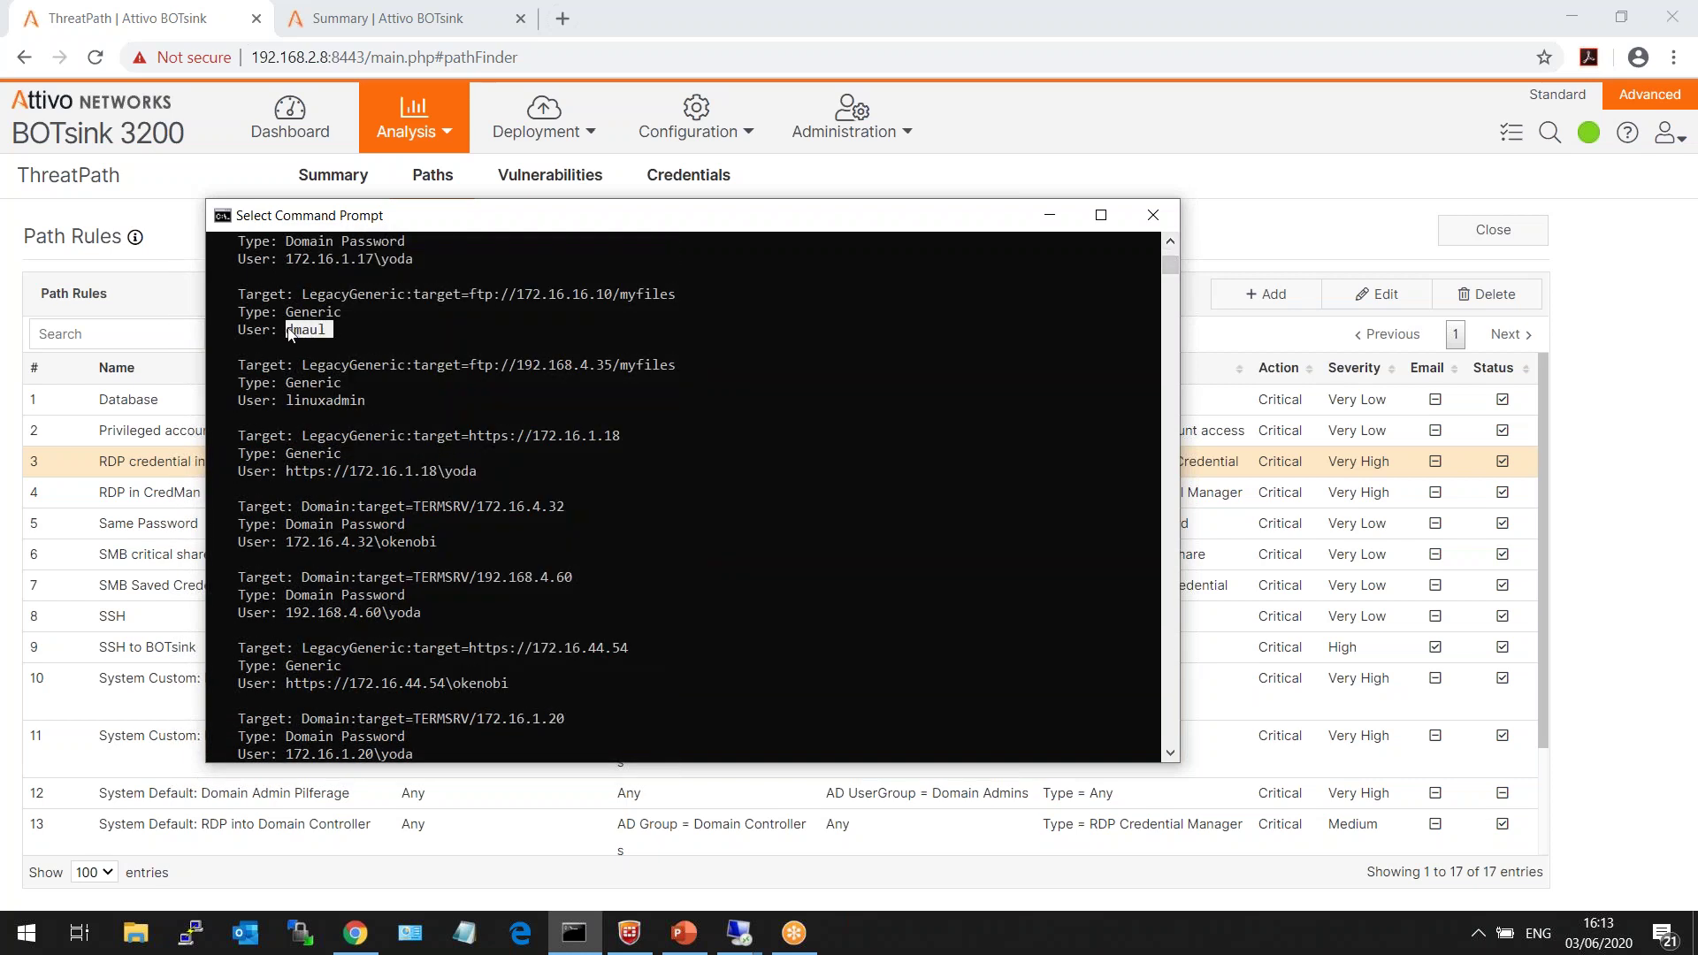
right_click(289, 333)
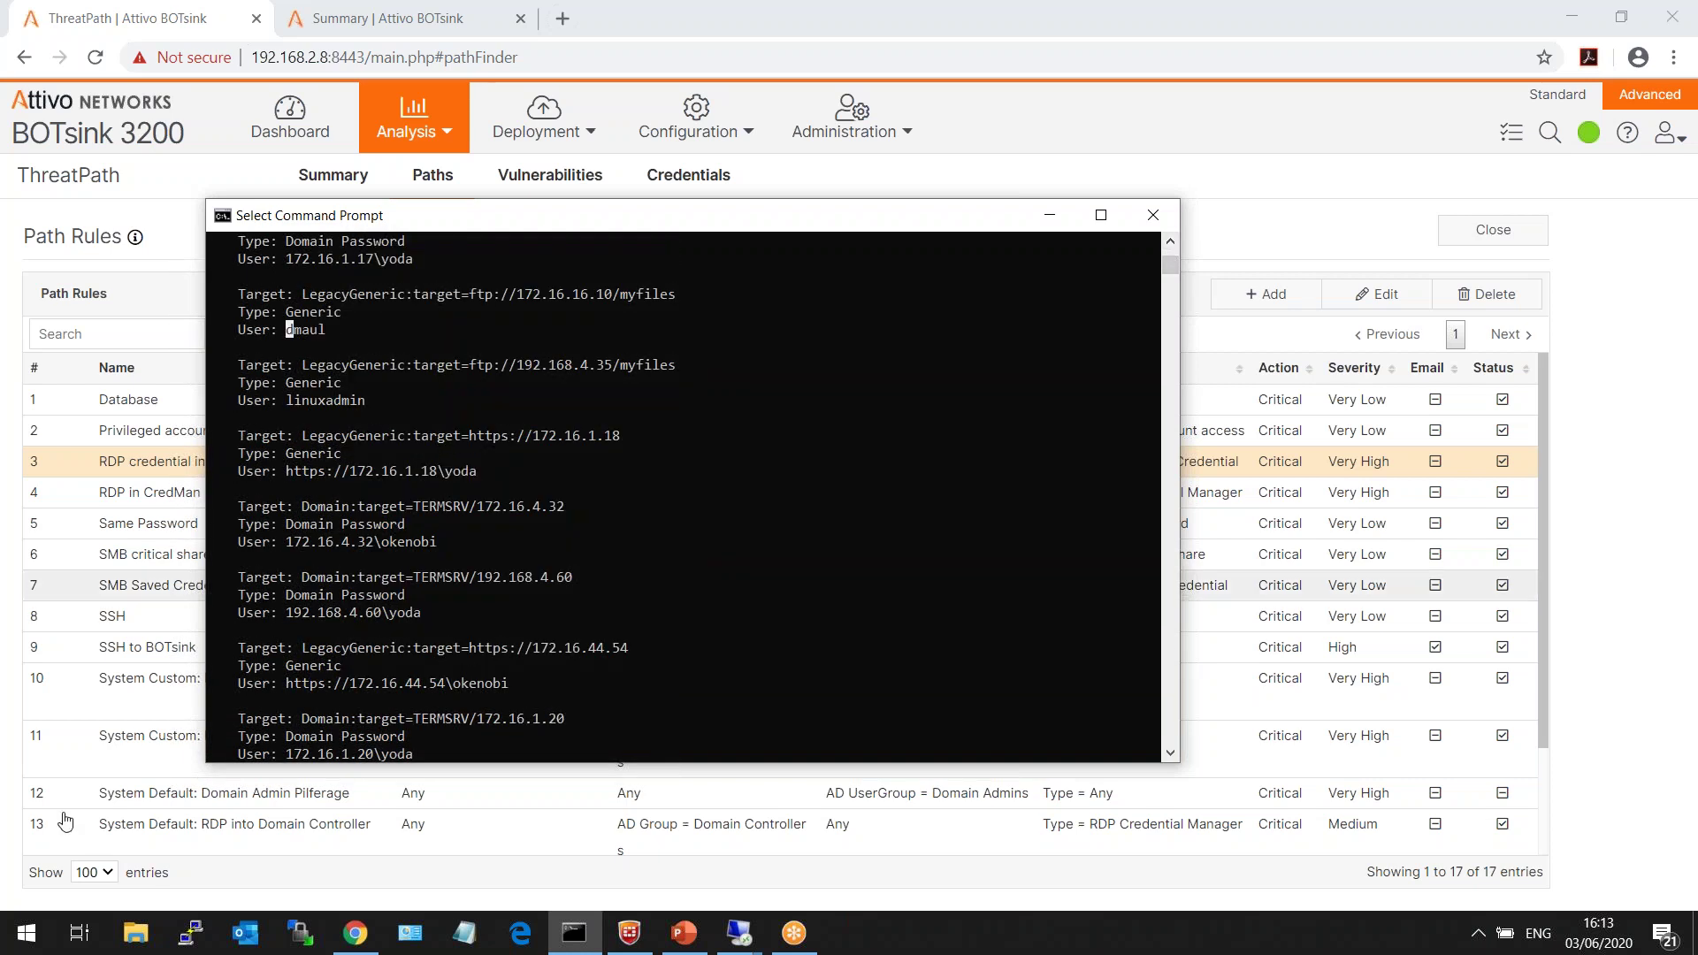
- Check the saved Windows credential for 172.16.1.18 in Credential Manager
left_click(10, 948)
type("crede")
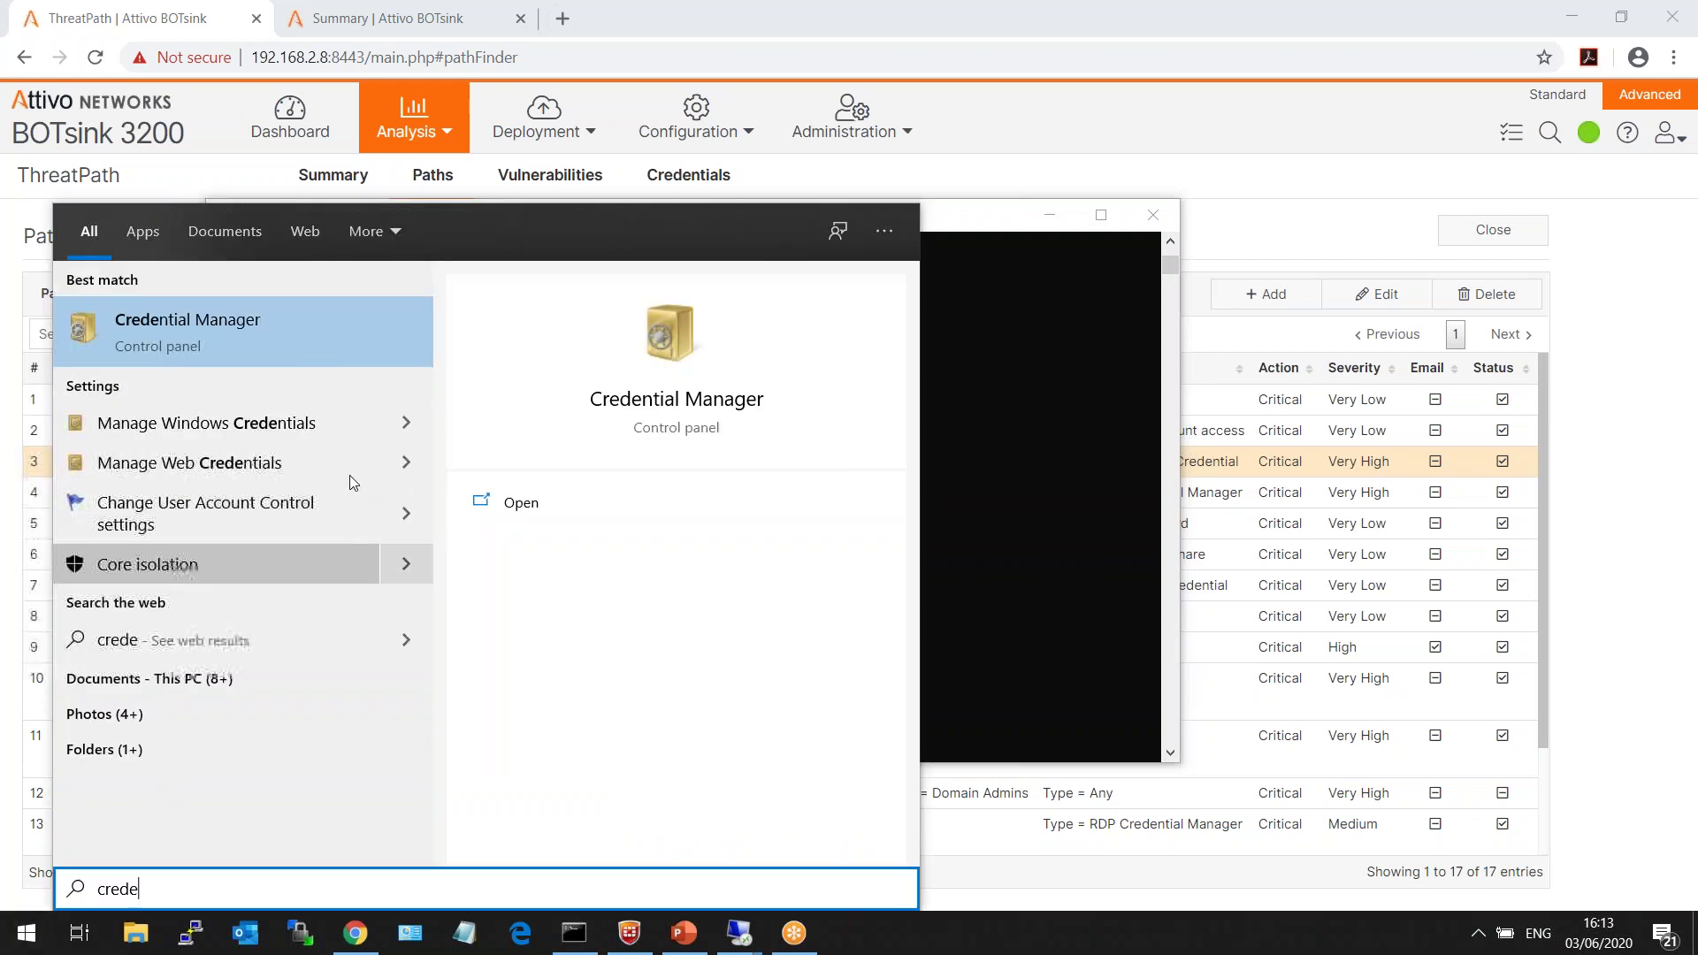
left_click(270, 318)
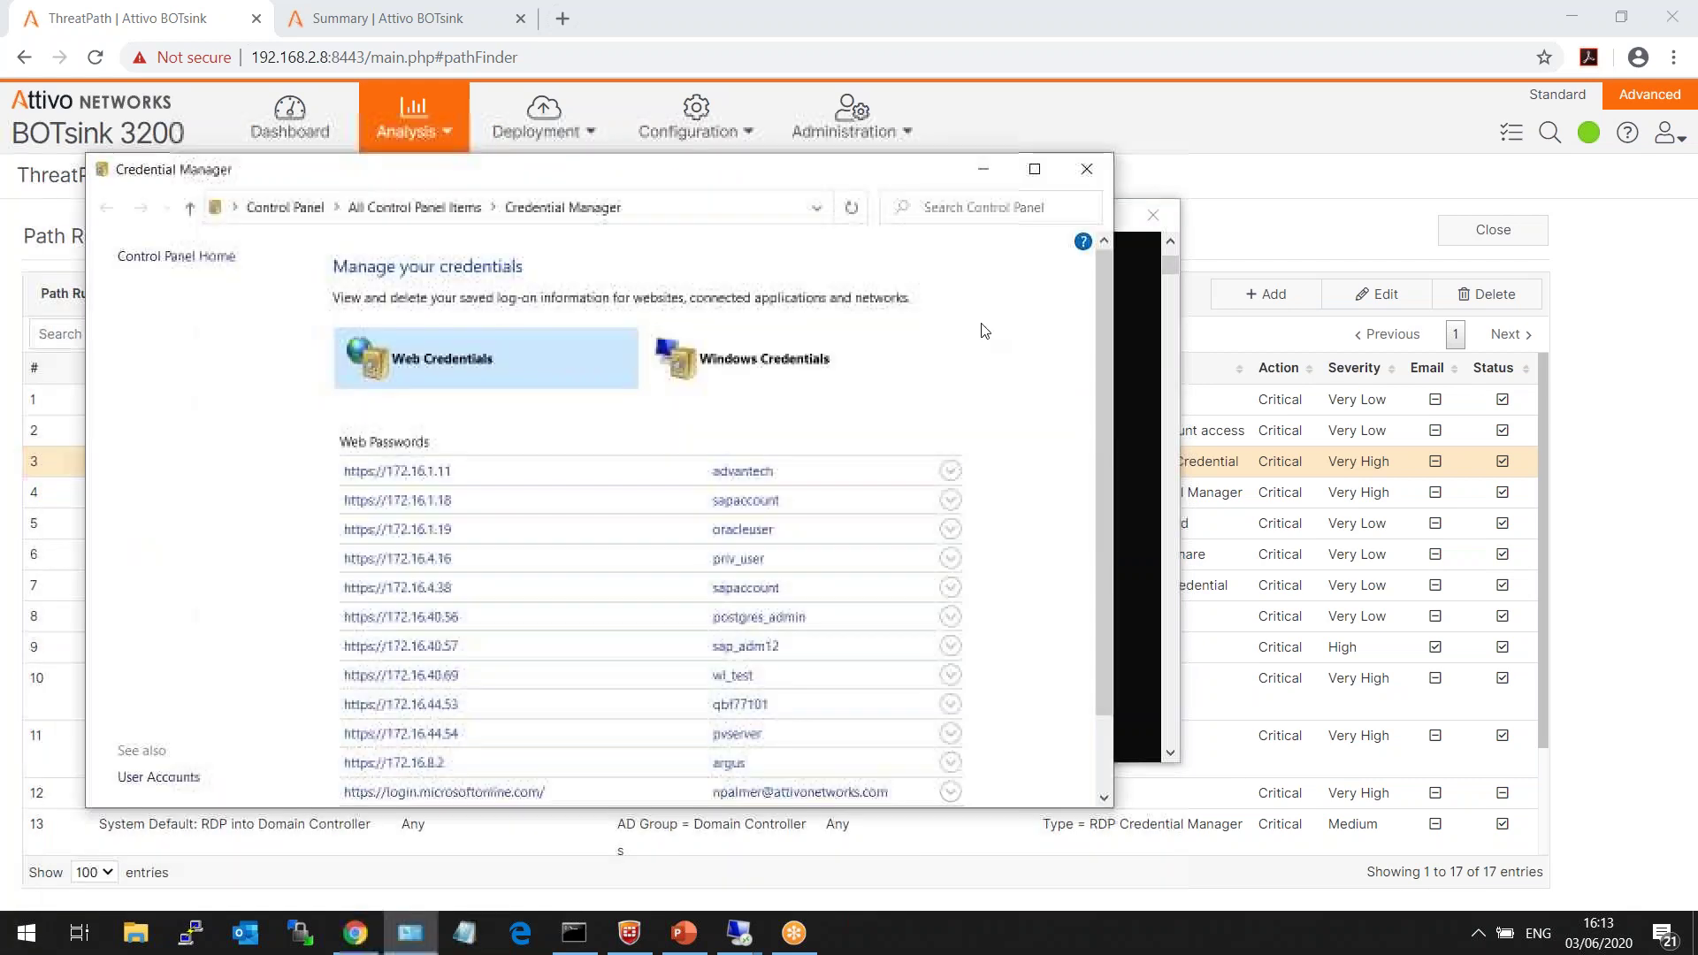
left_click(806, 365)
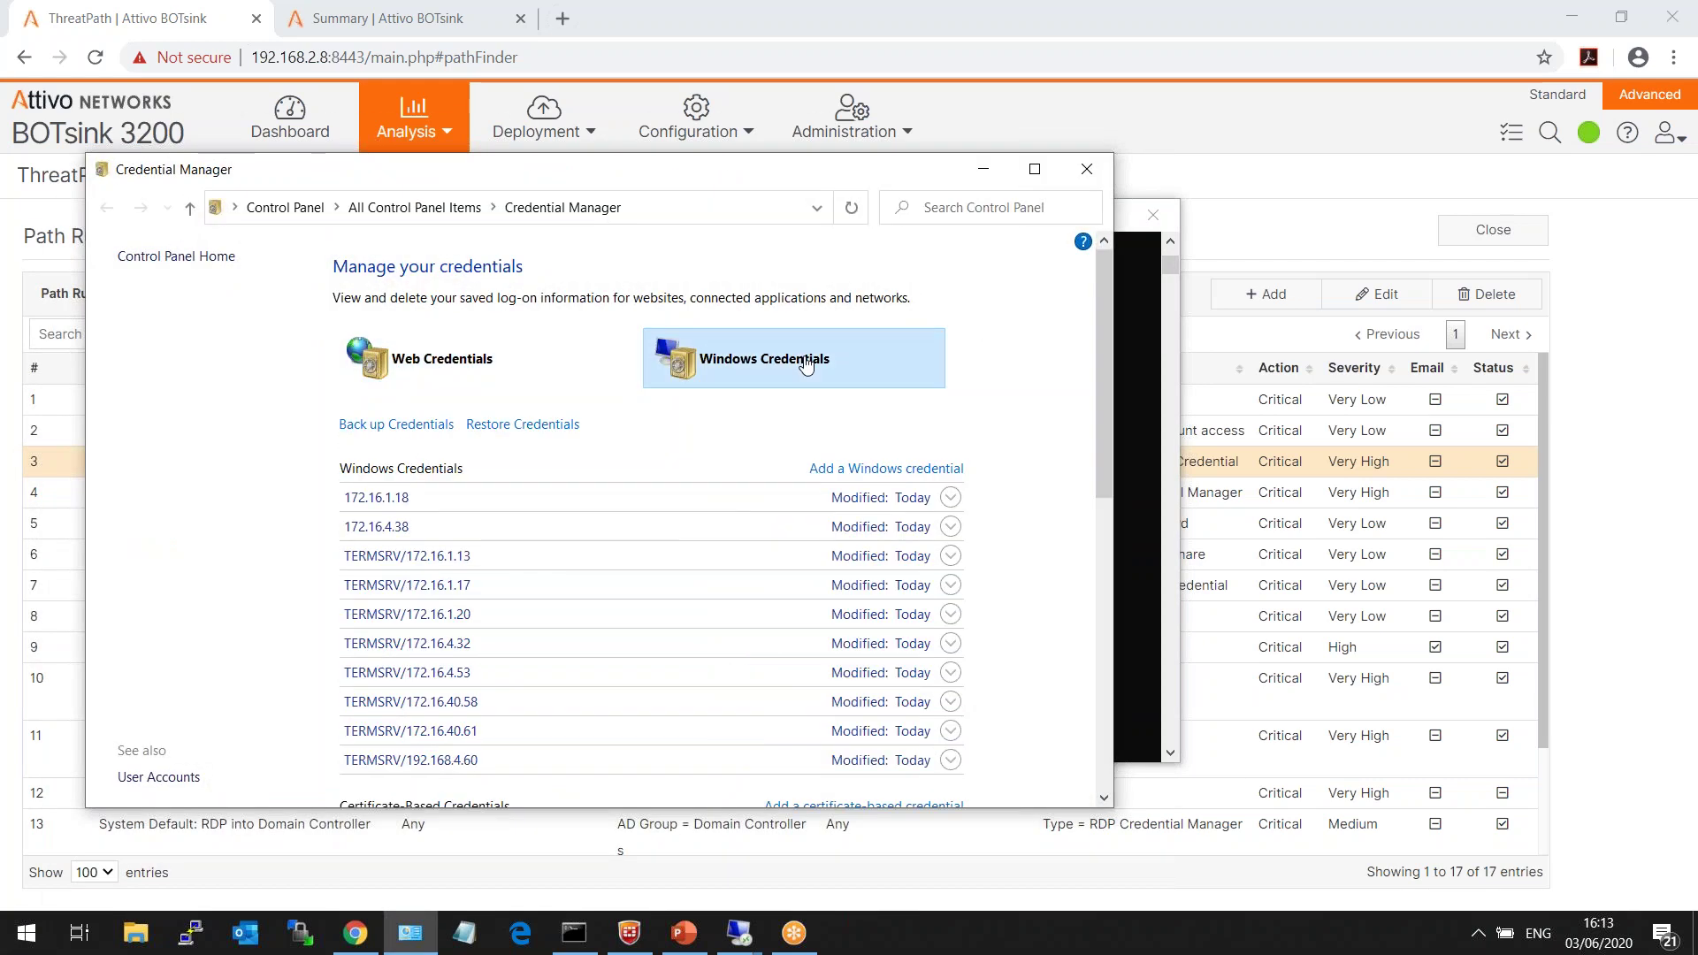
left_click(493, 502)
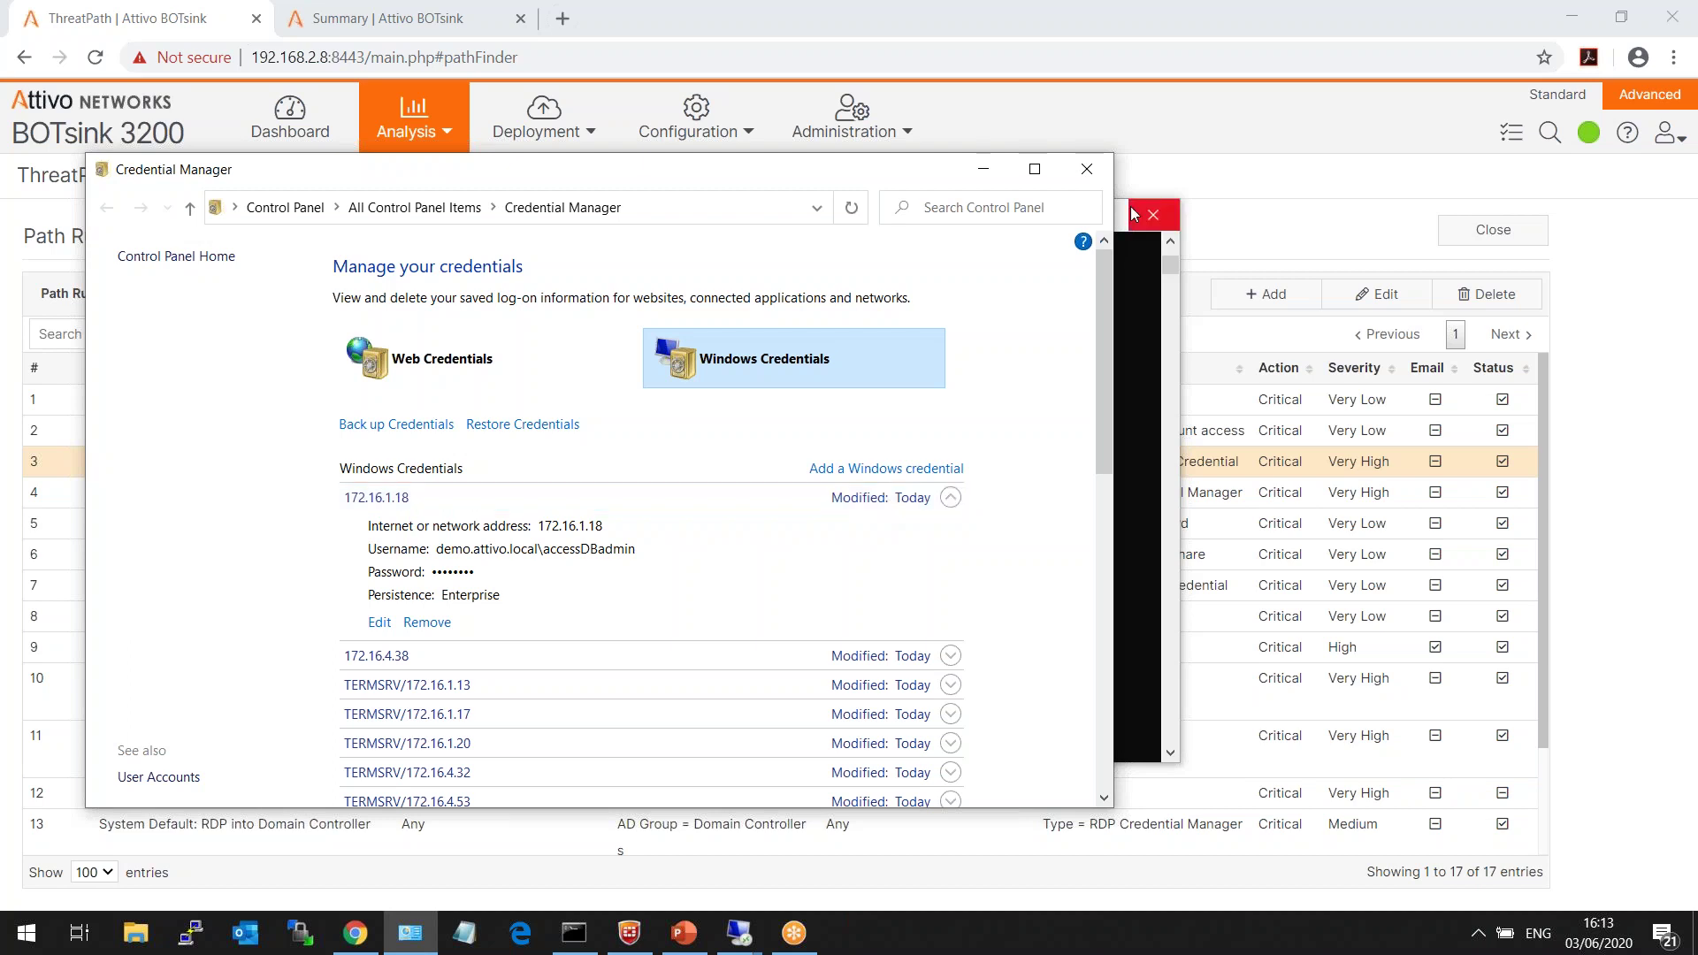
left_click(1090, 177)
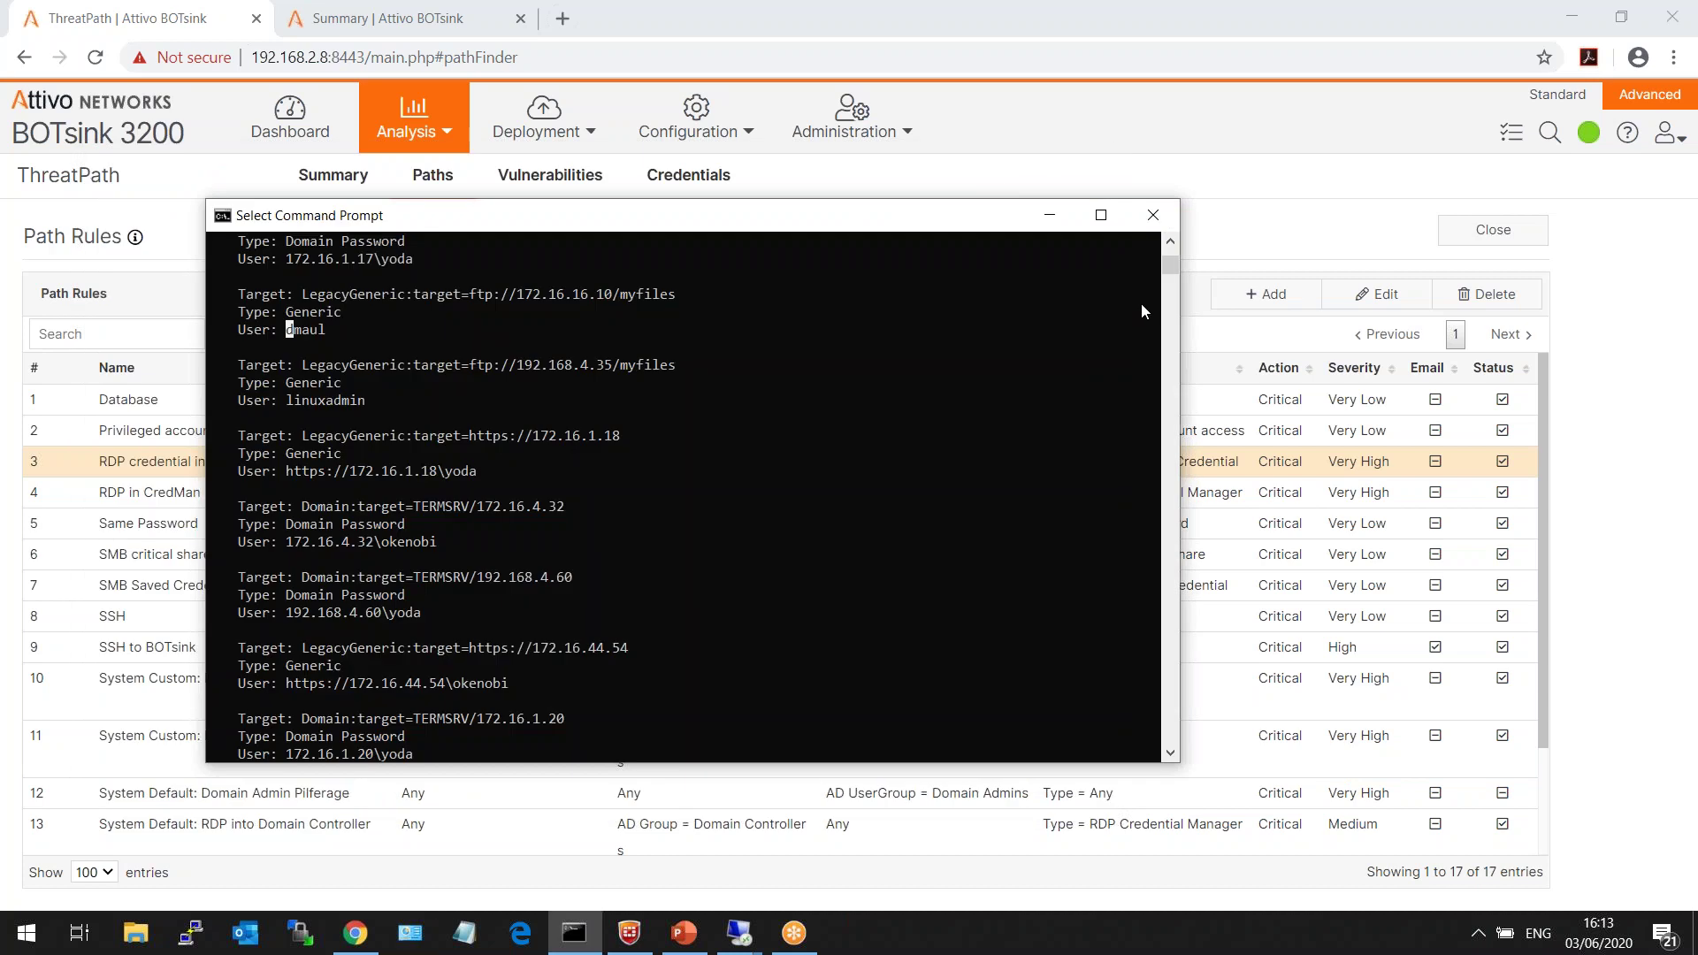
- Connect with the 'Interesting Asset!' PuTTY session and log in using the decoy username and password
left_click(1153, 215)
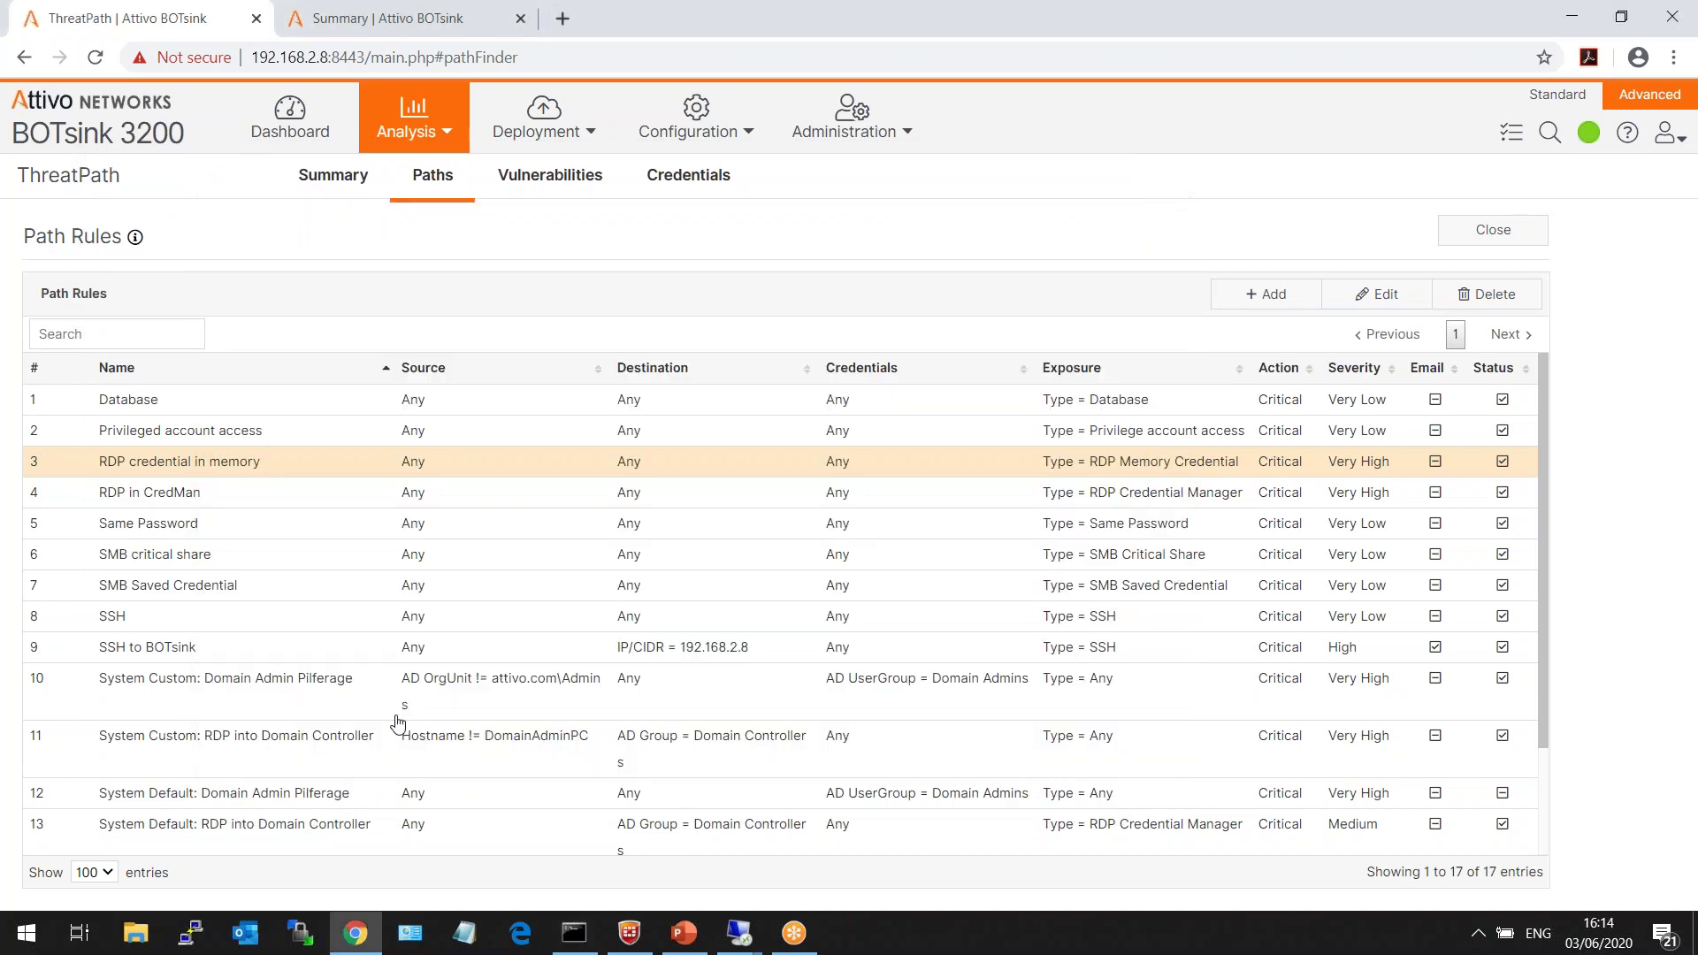
left_click(191, 932)
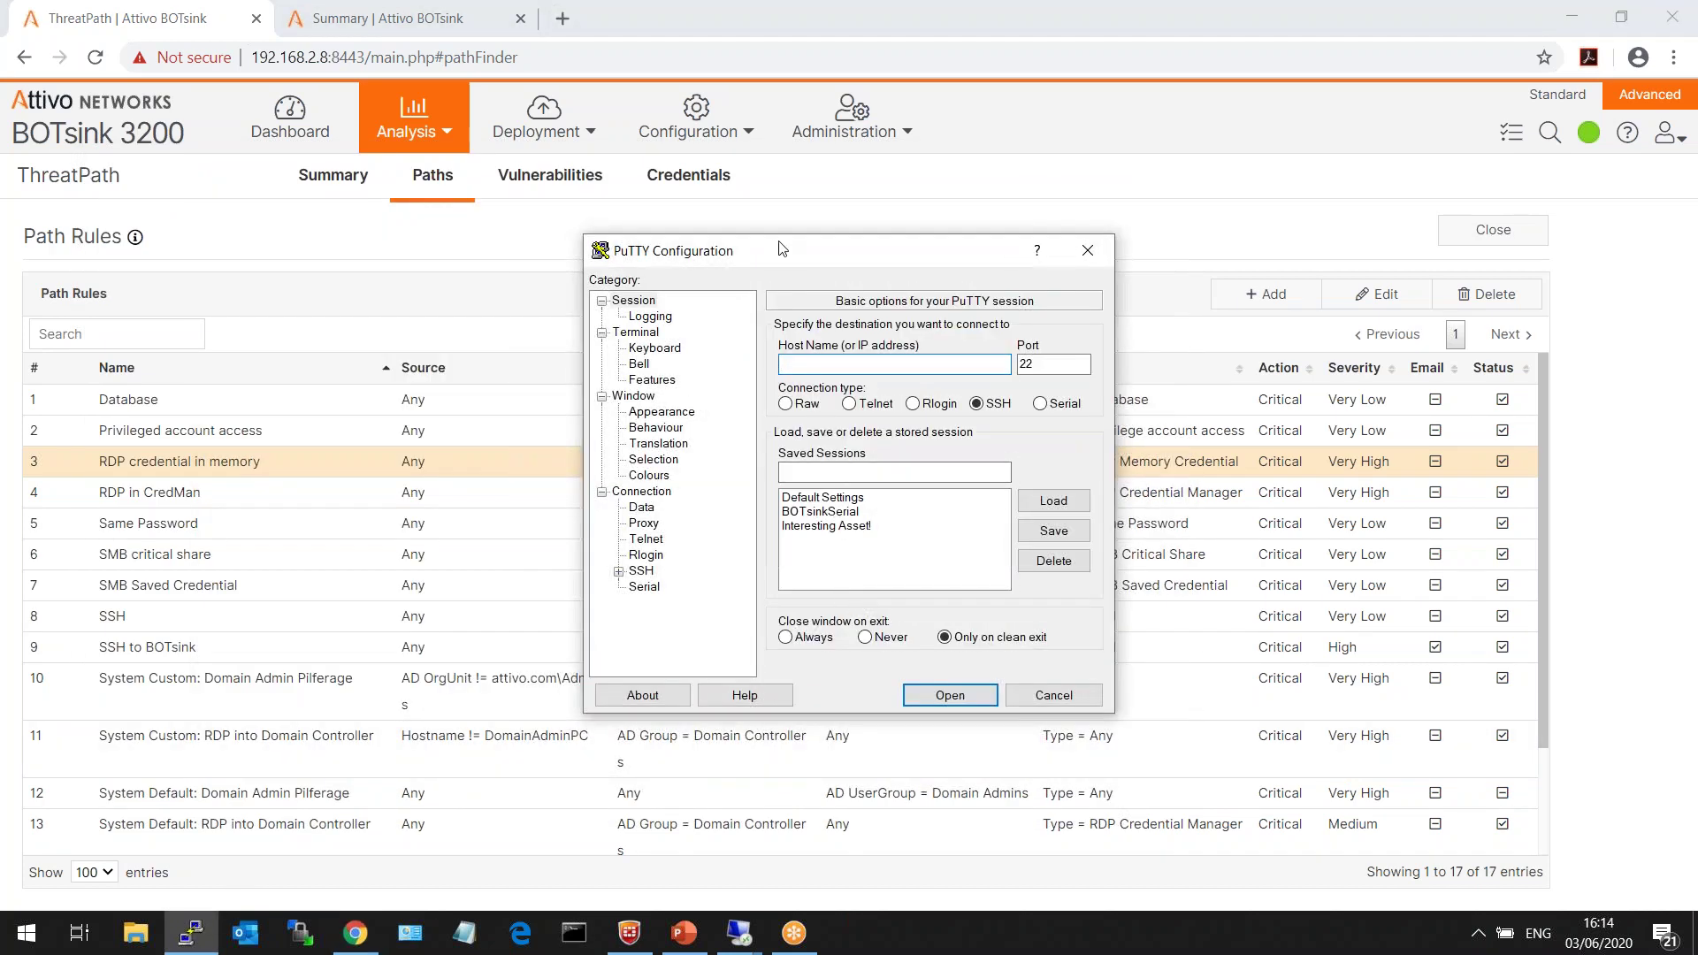
left_click_drag(782, 258, 743, 208)
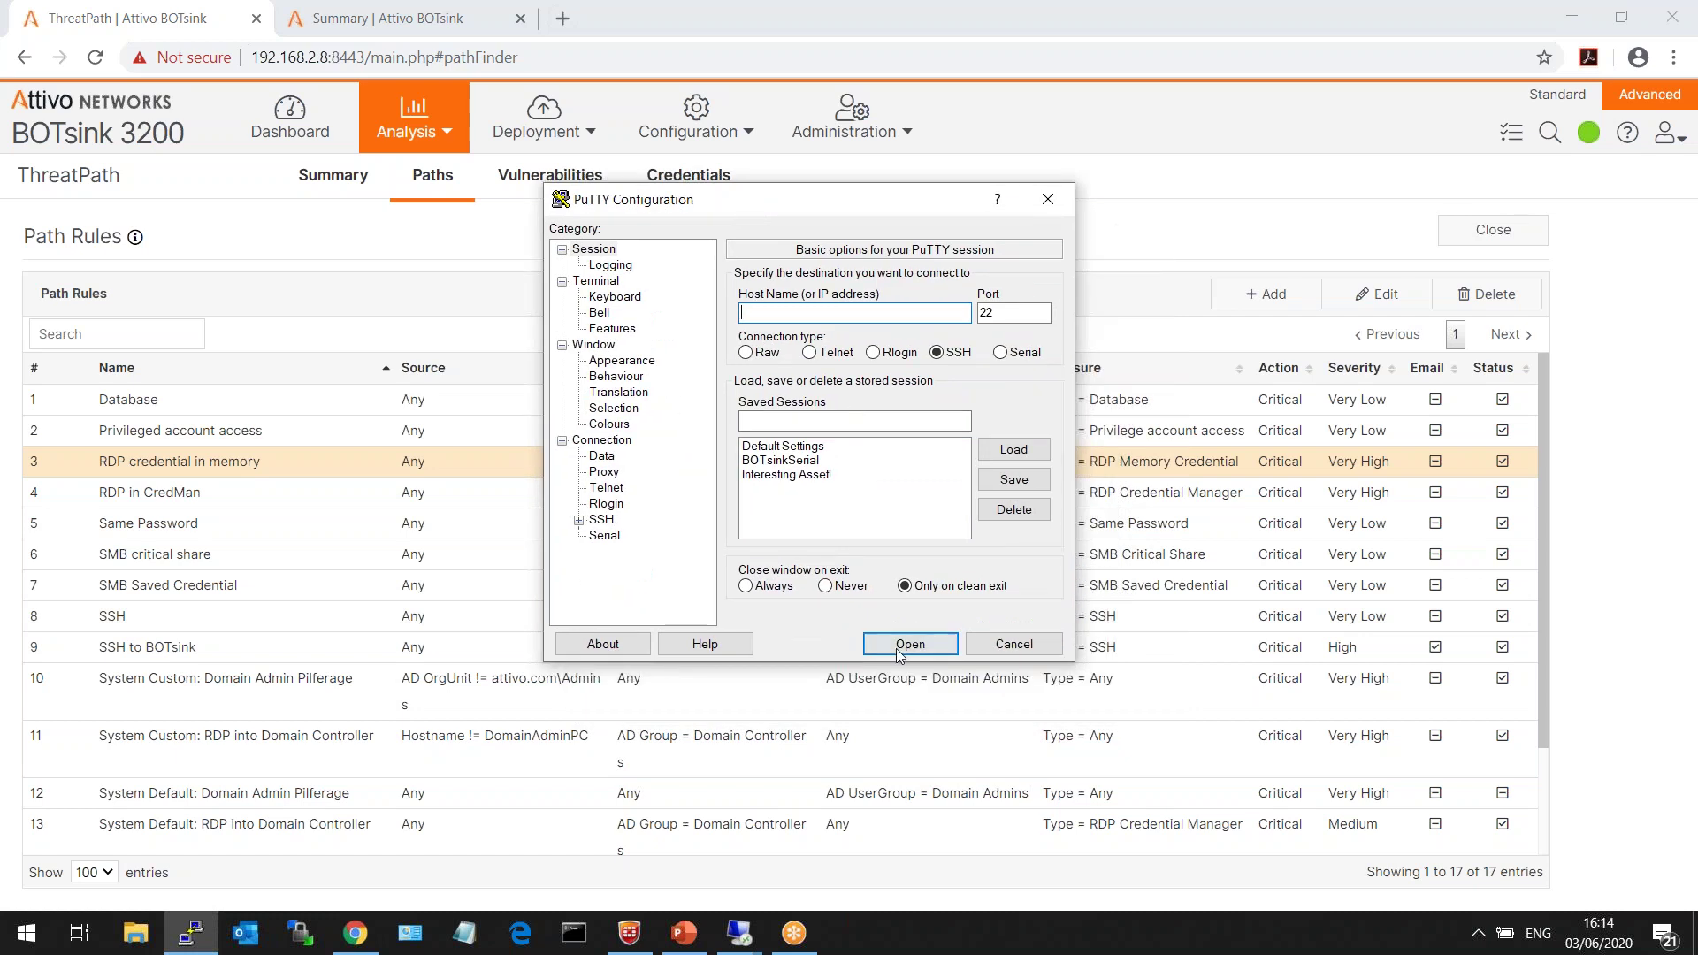
left_click(808, 477)
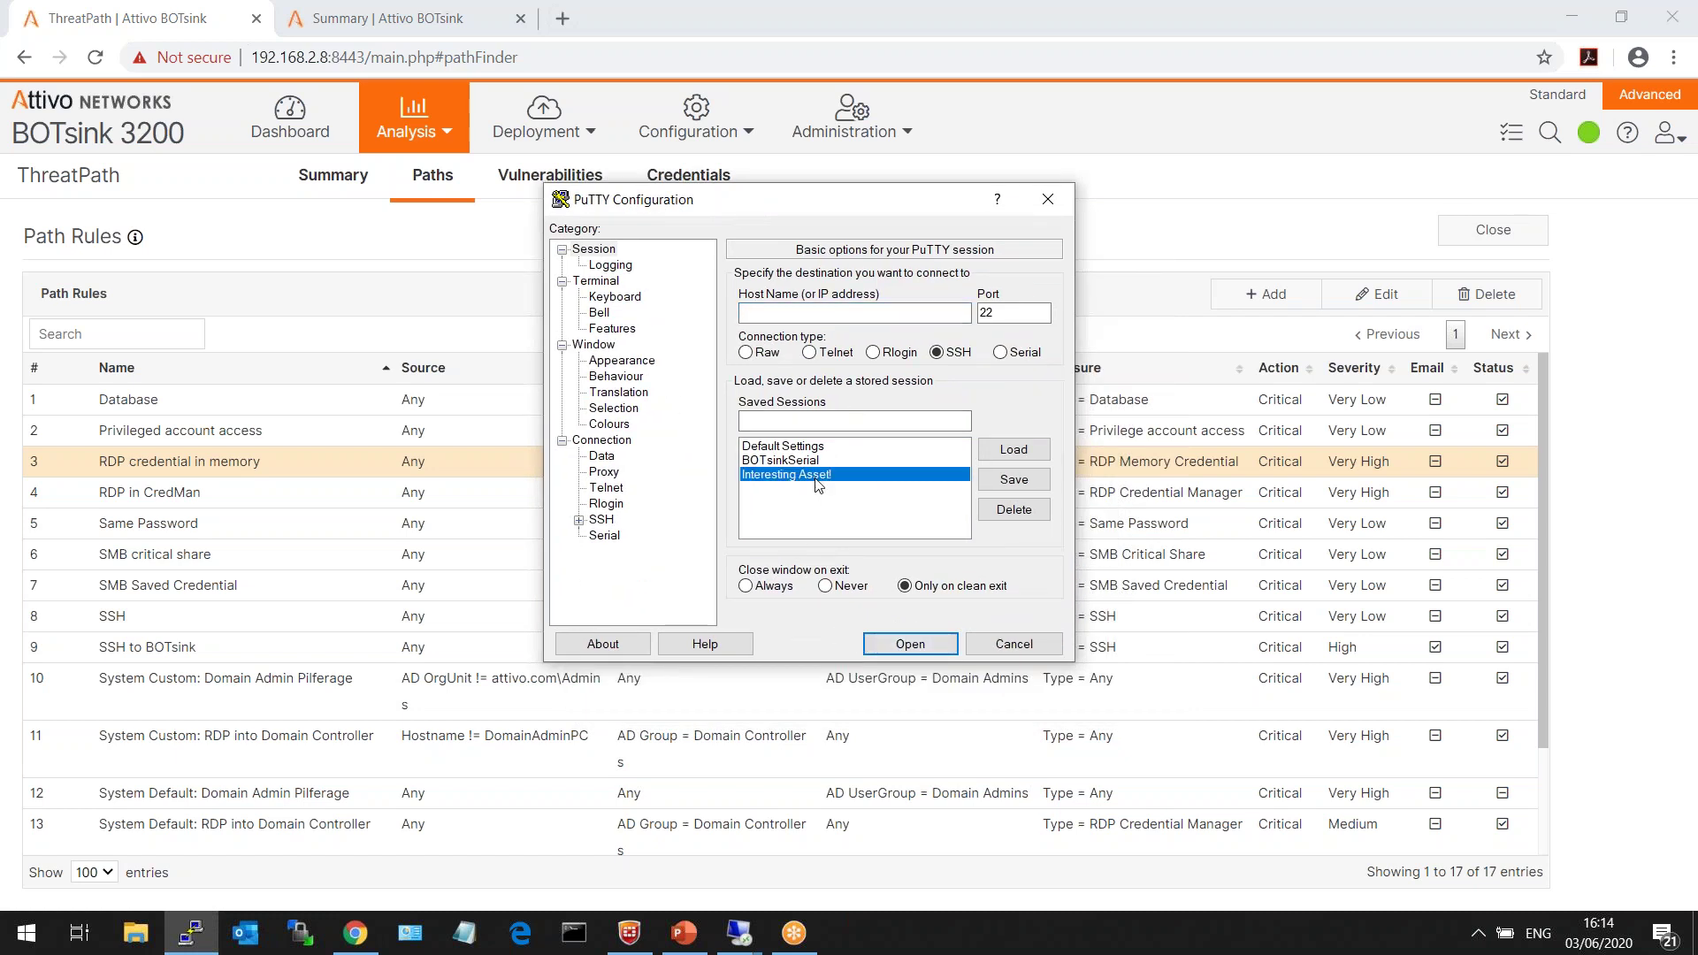
left_click(899, 646)
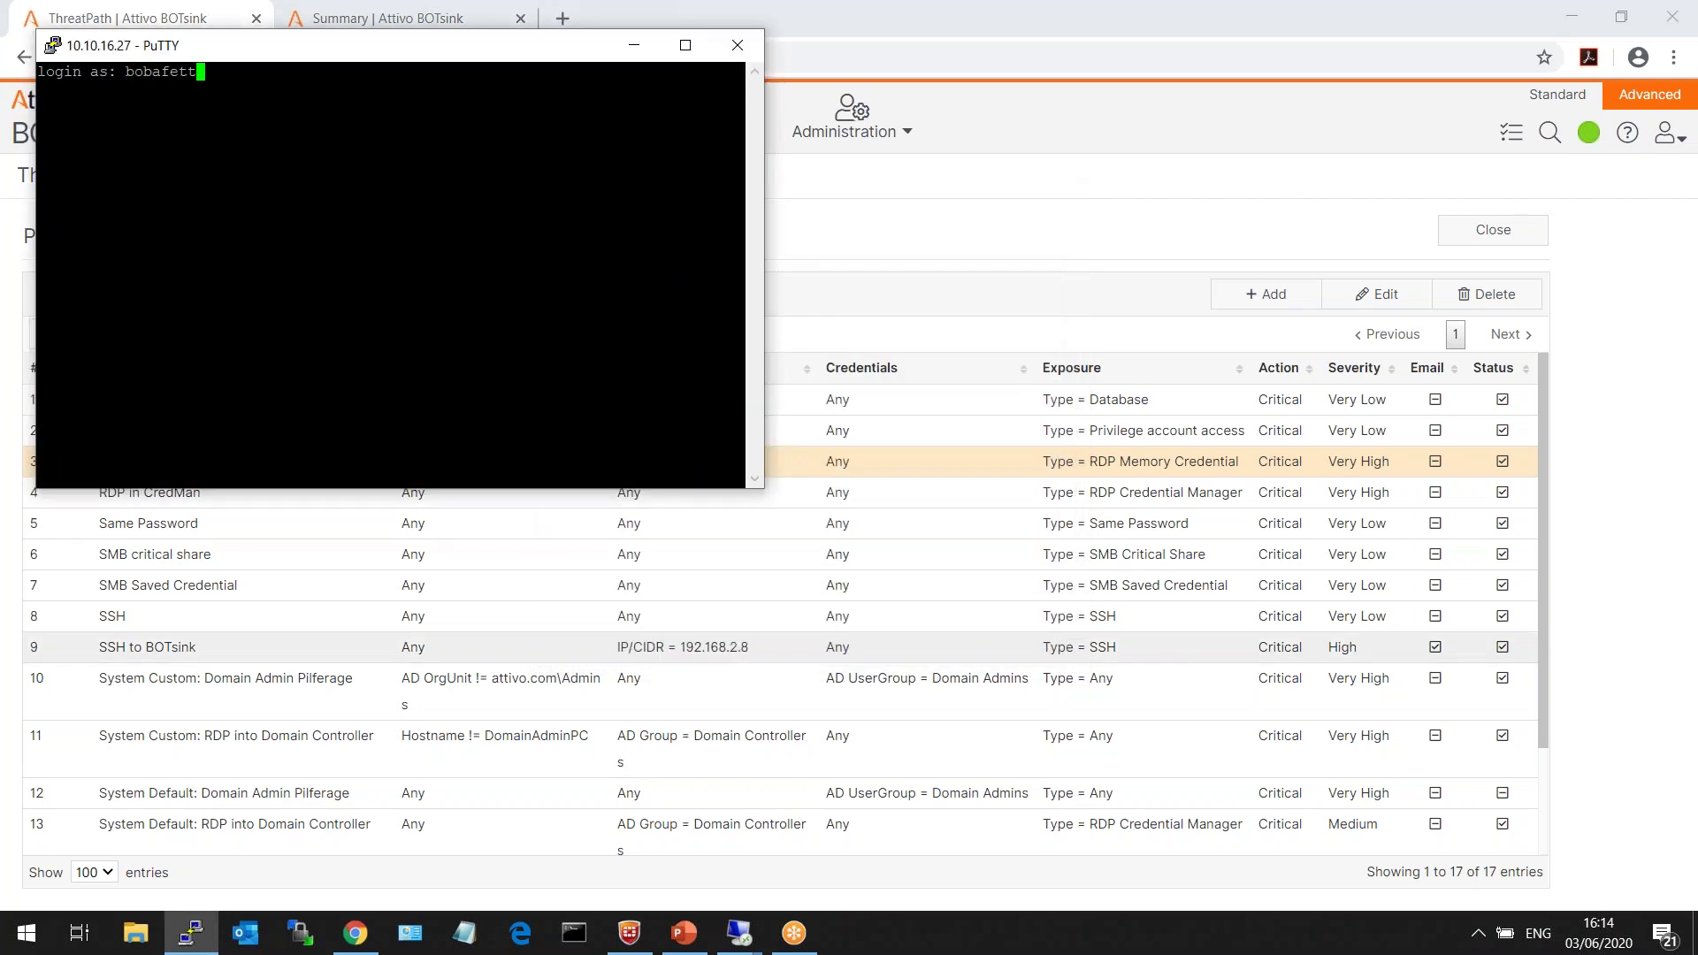
key("Return")
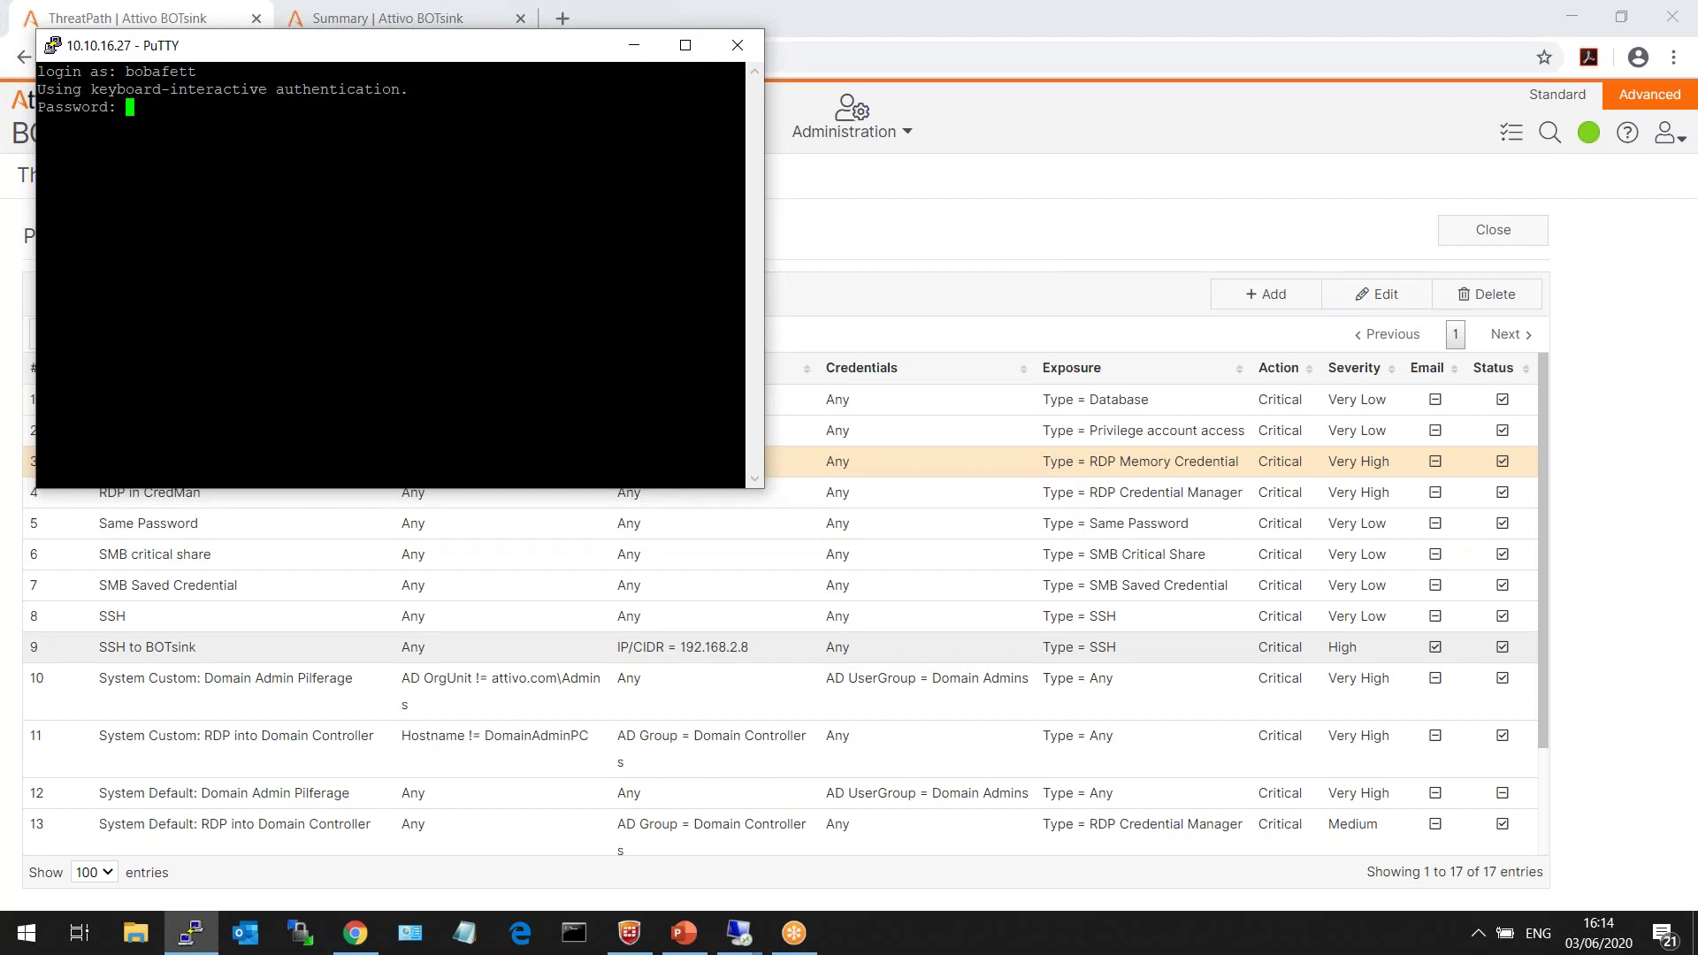
key("Return")
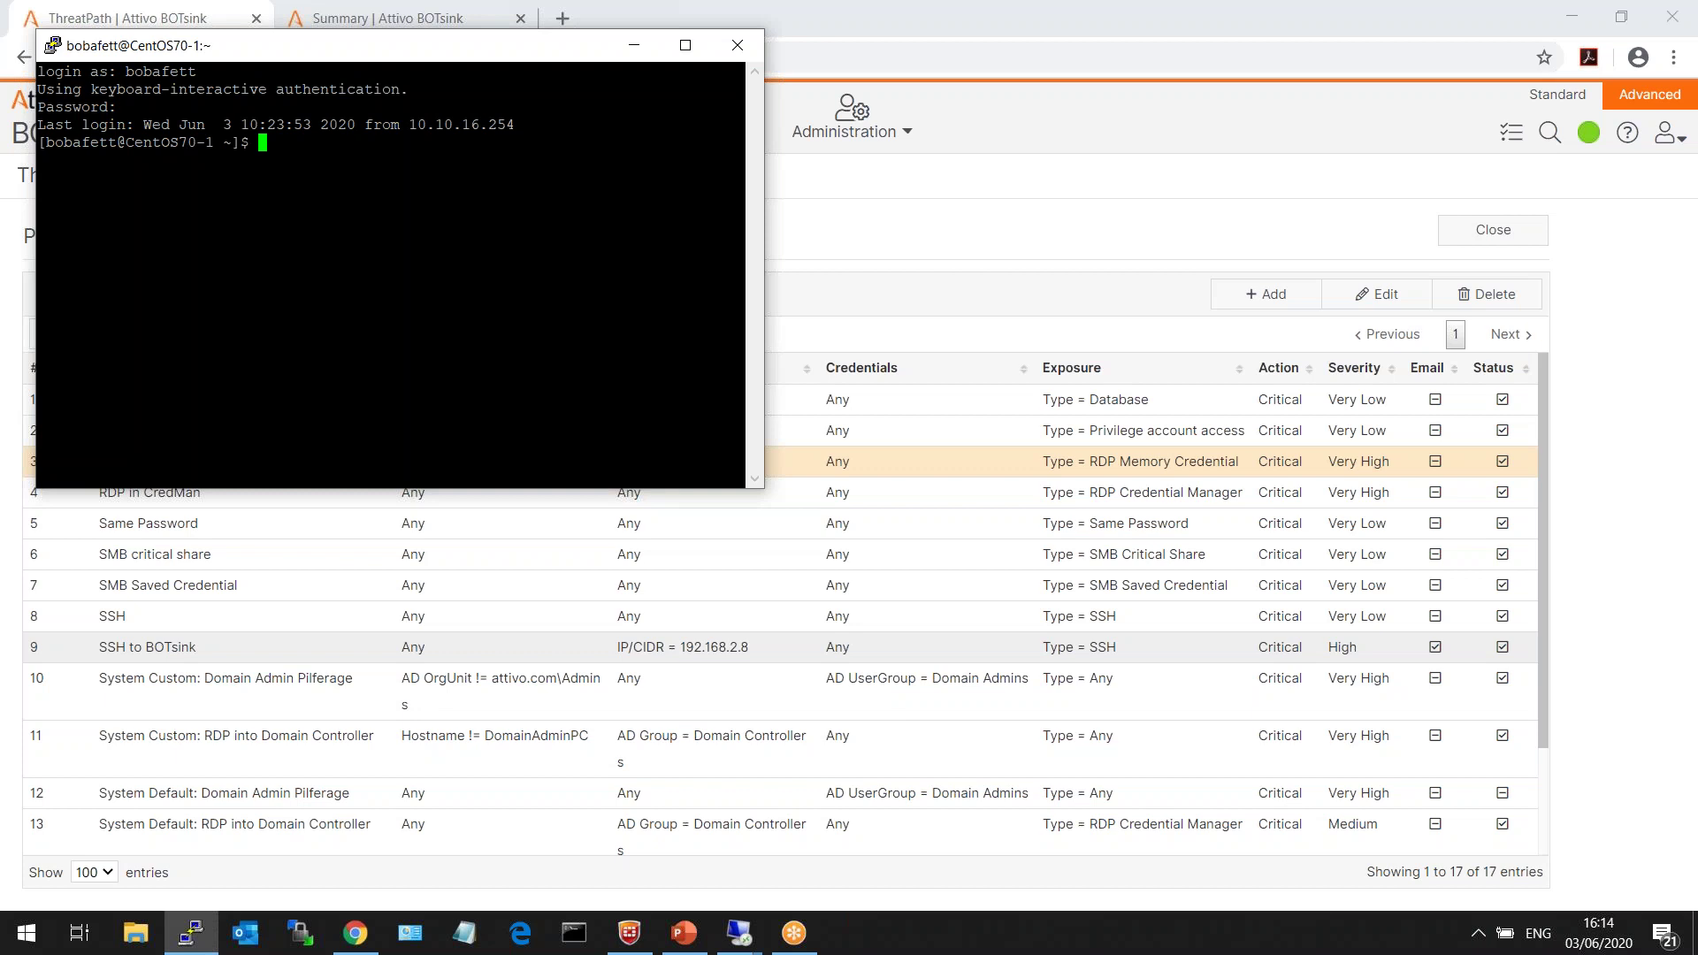
- Run ls -l, mkdir hack, ls -l, ps -ef and ifconfig eth0 on the host
type("ls -l")
key("Return")
type("mkdir hack")
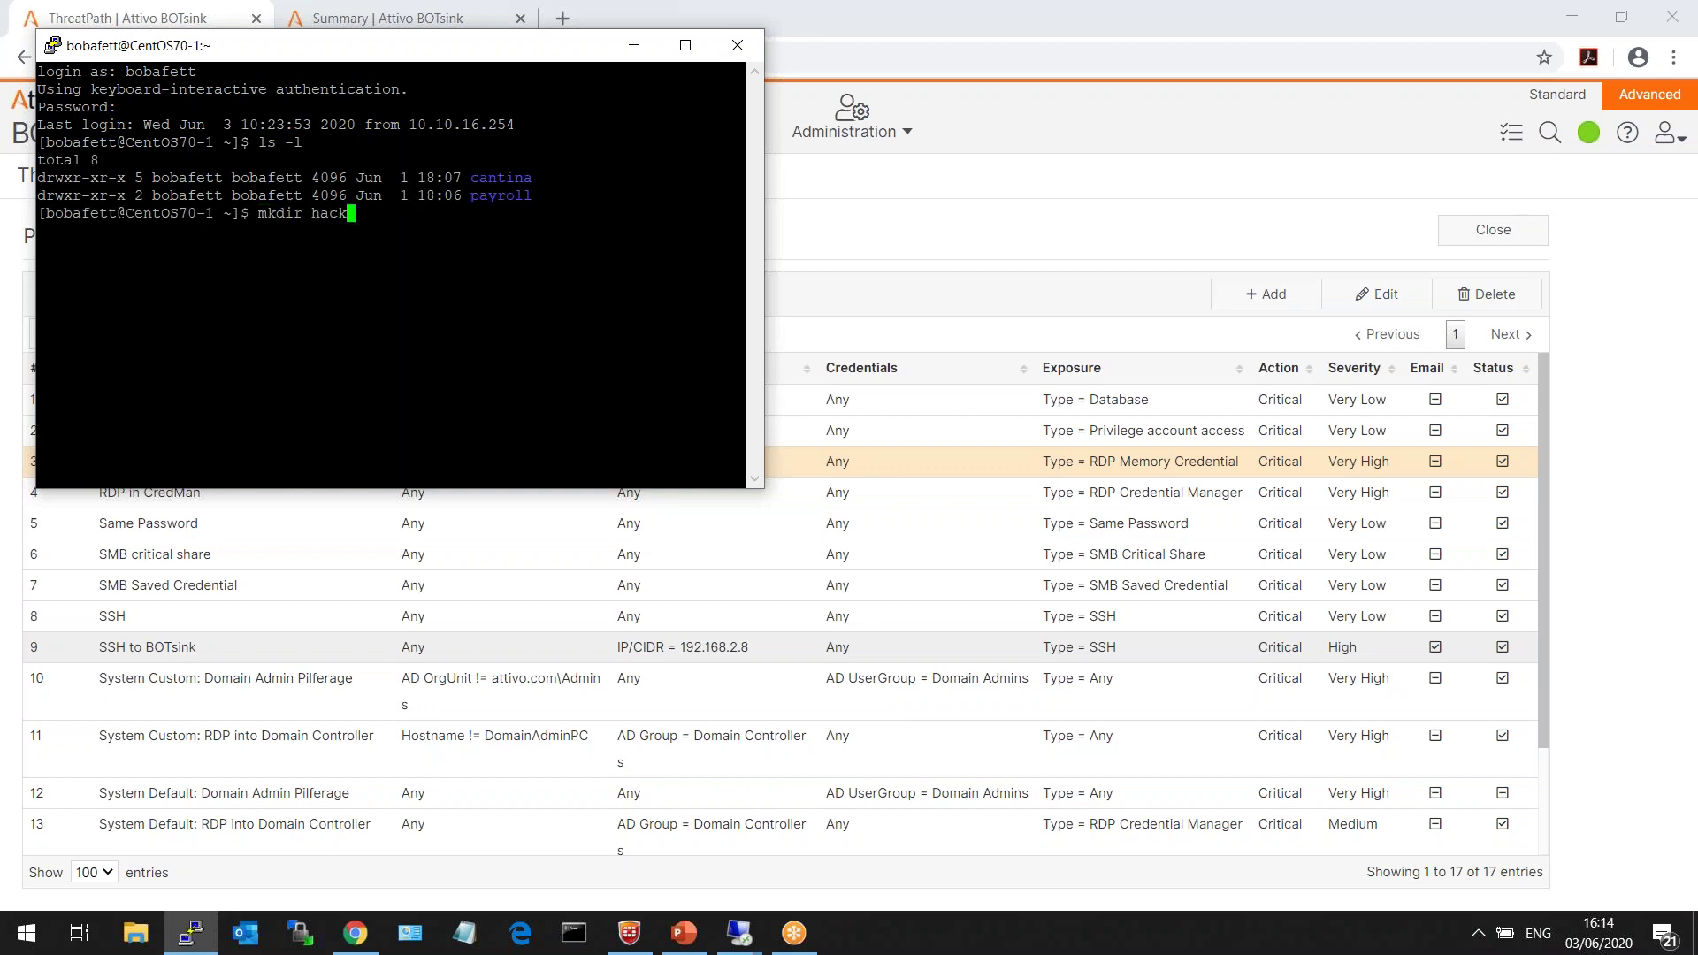
key("Return")
type("ls -l")
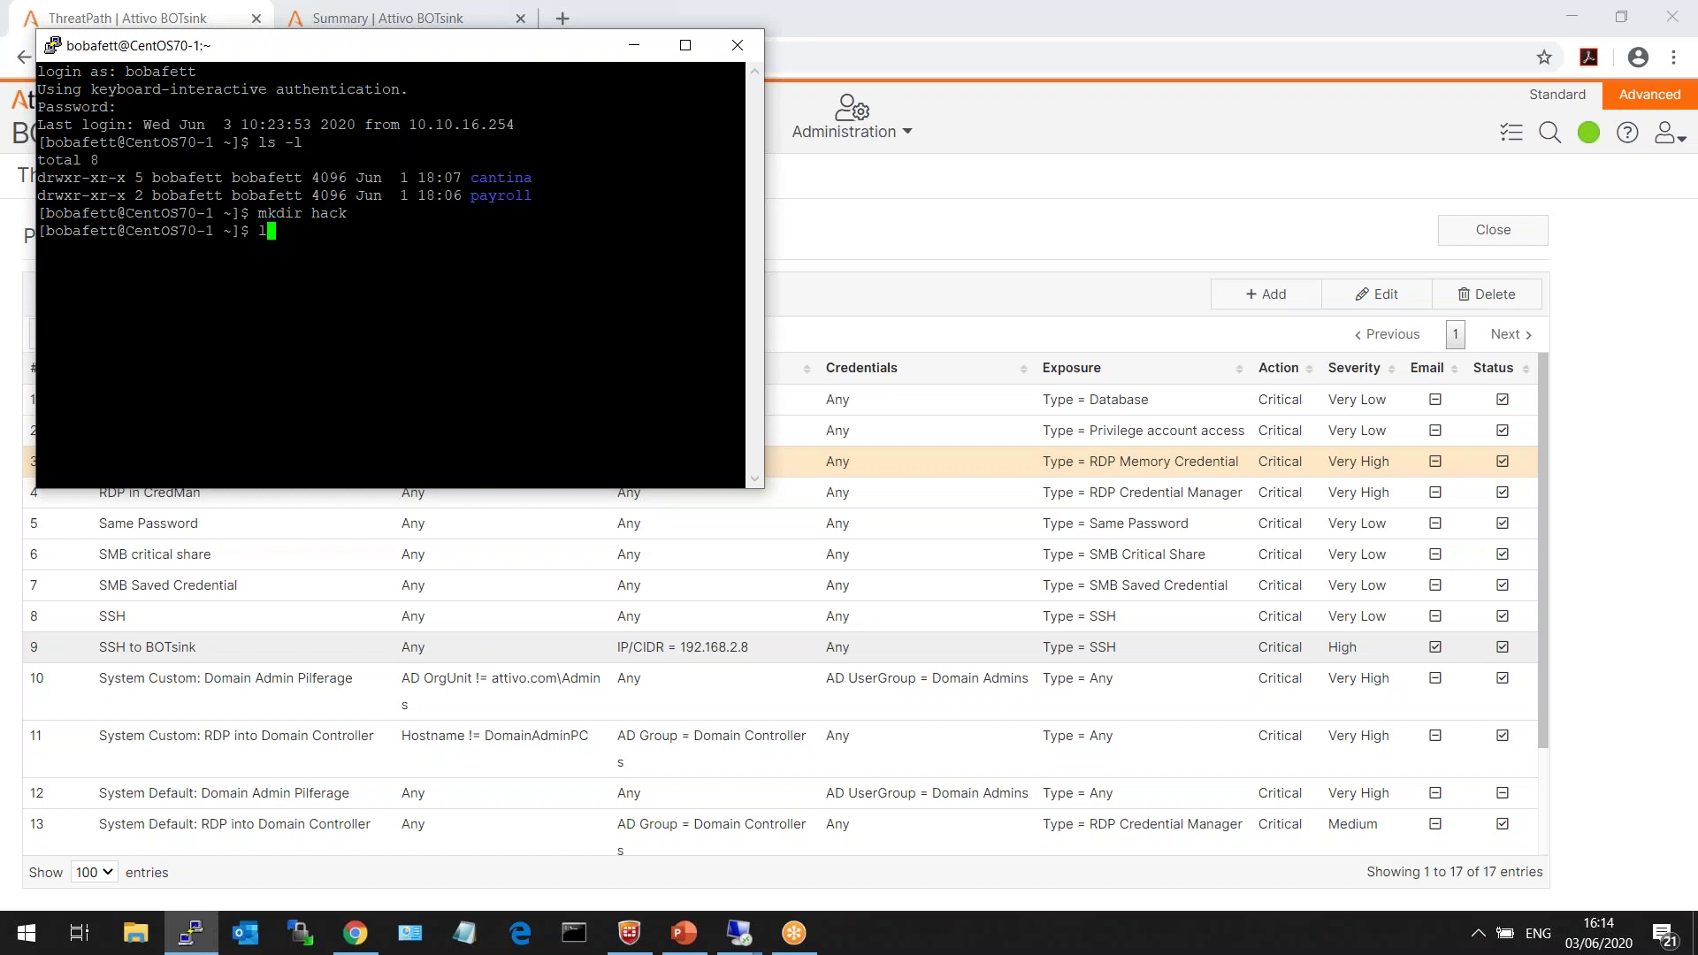
key("Return")
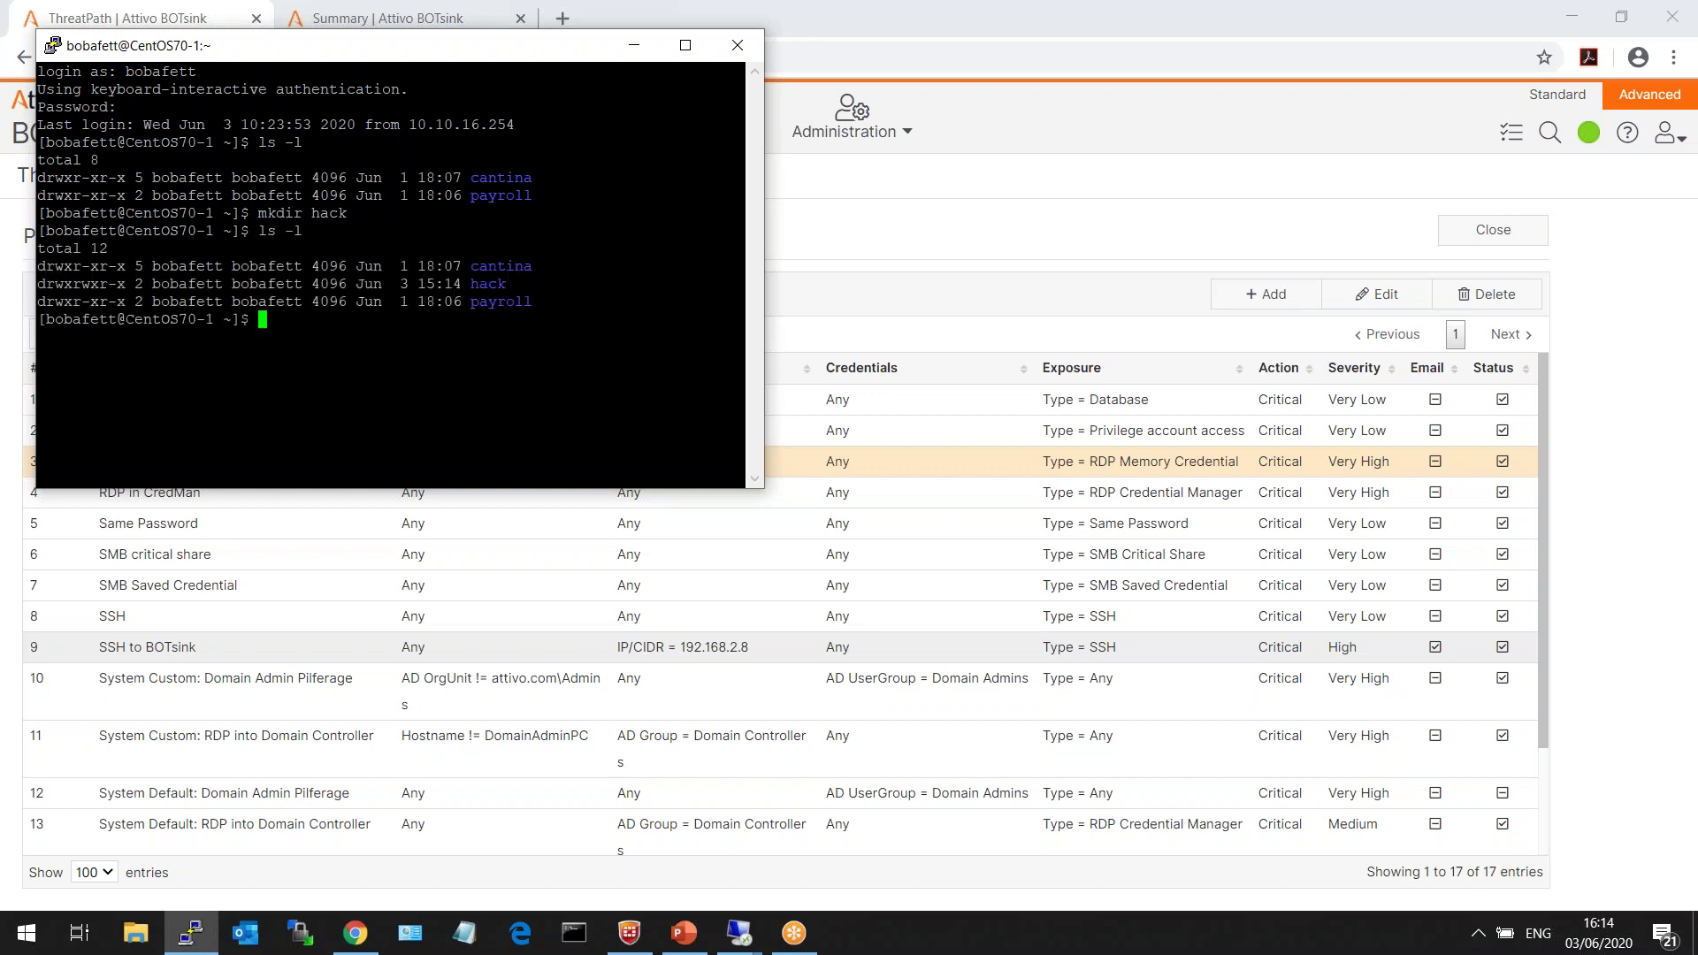
type("ps -ef")
key("Return")
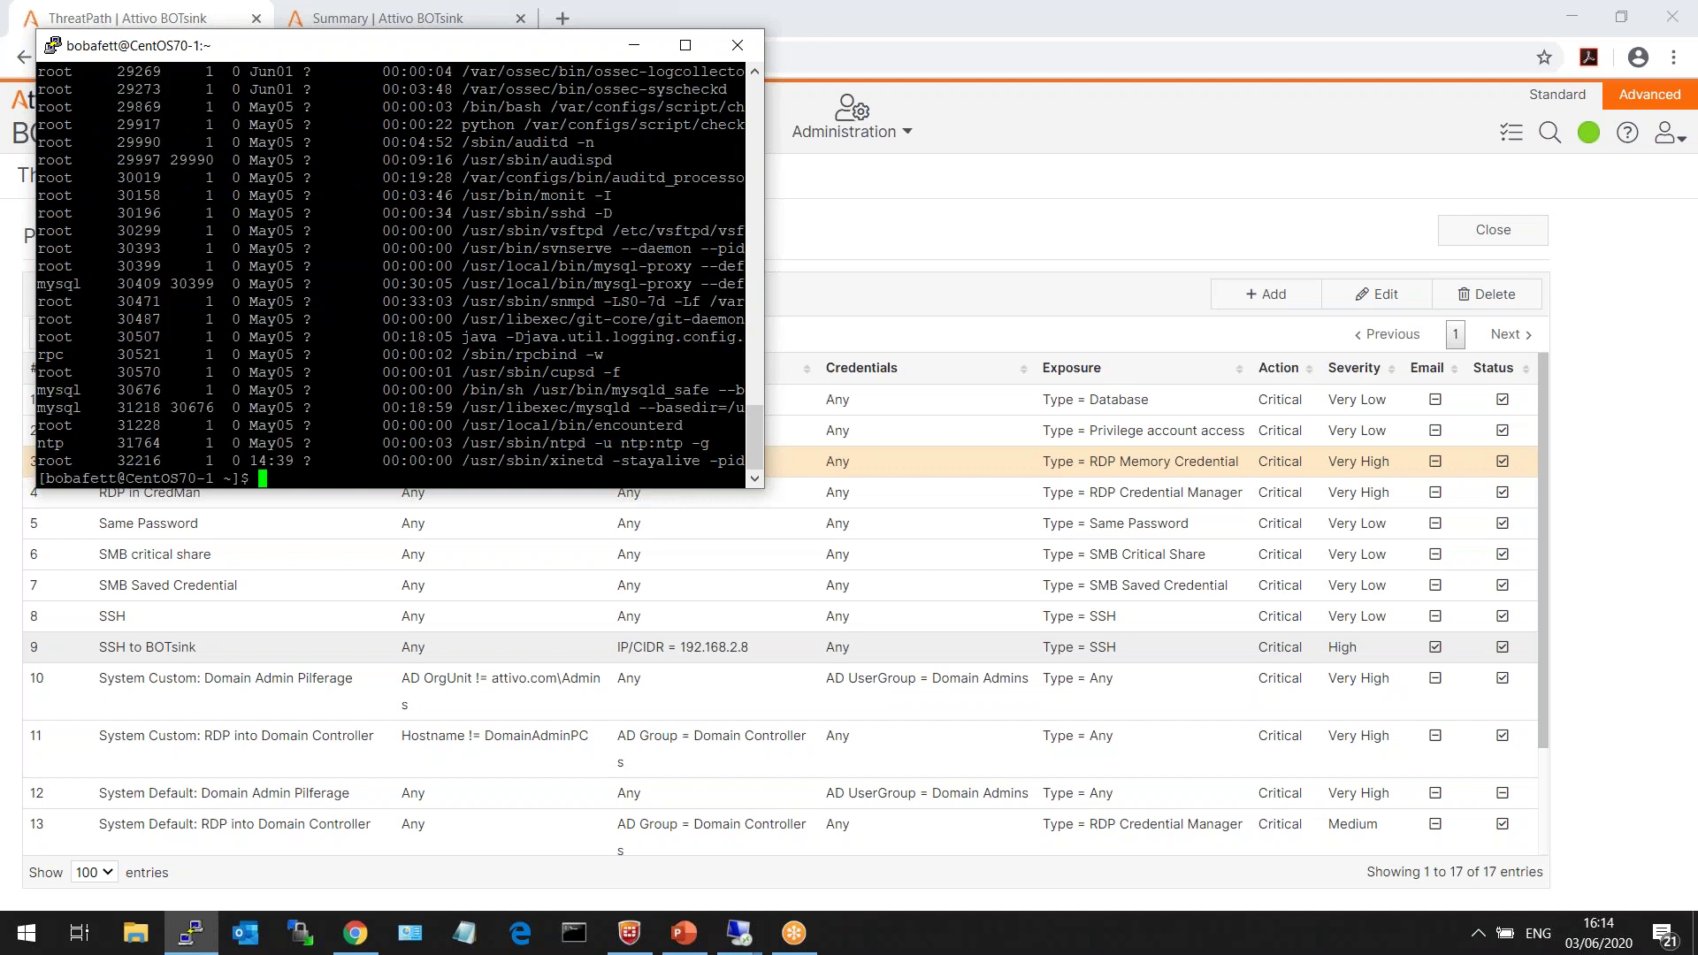
type("ifconfig eth0")
key("Return")
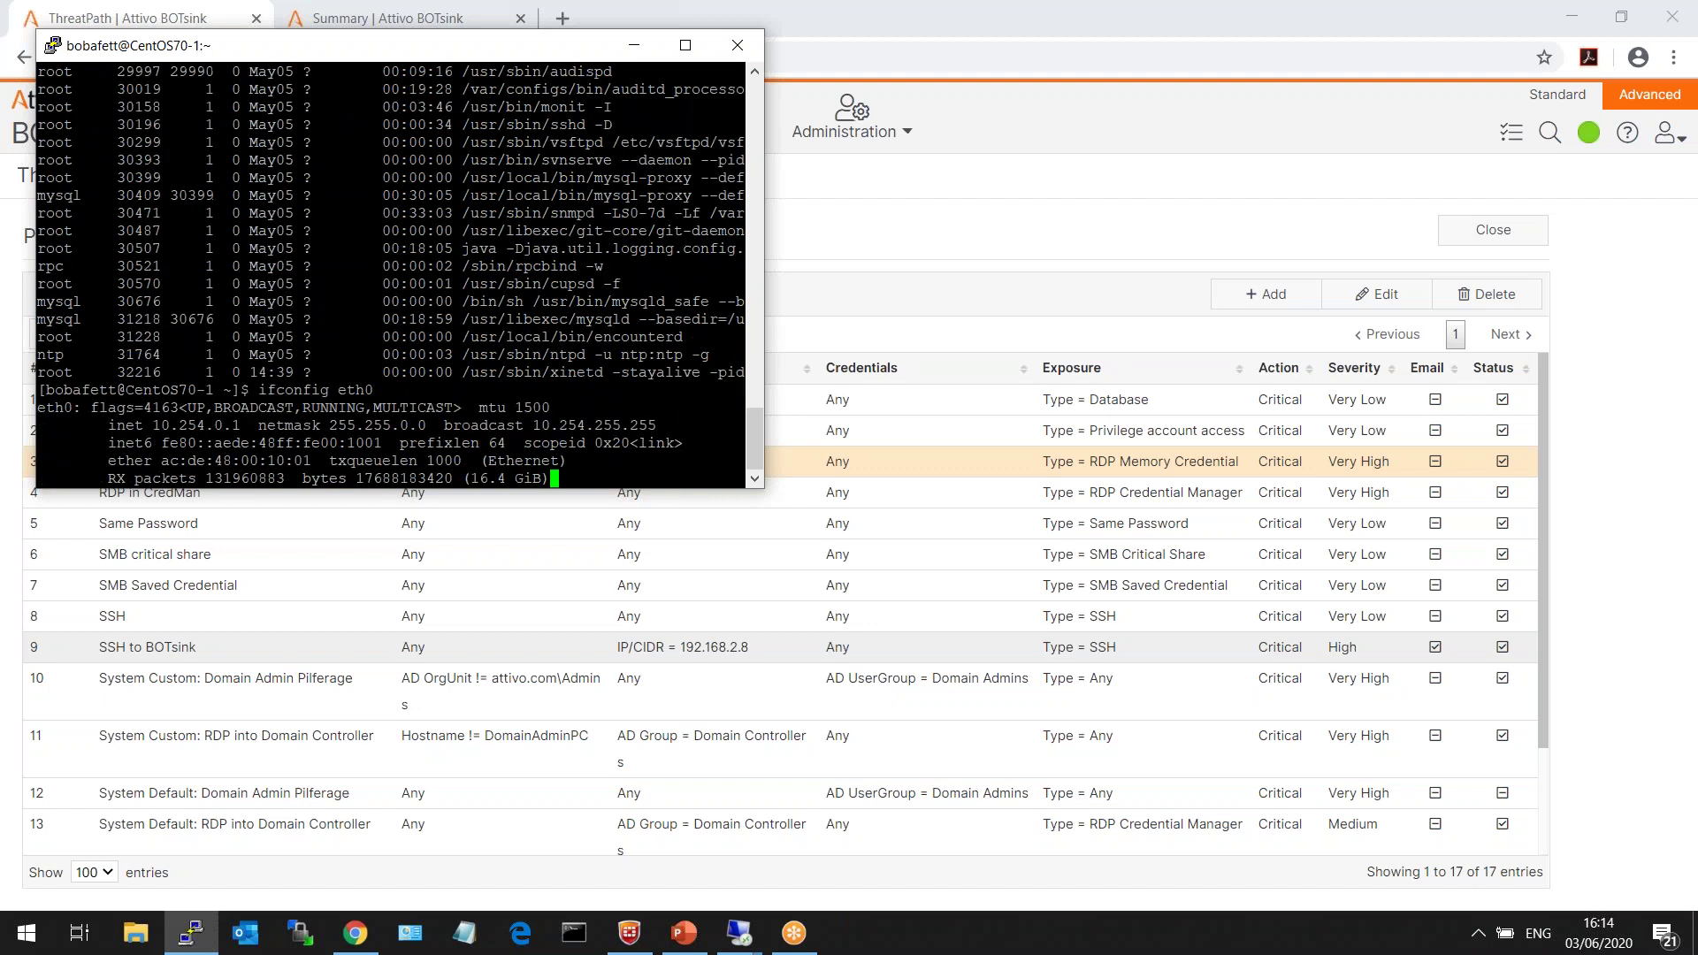
- Ping 127.0.0.1 and stop it, run rmdir hack, then exit the session
type("ping 12")
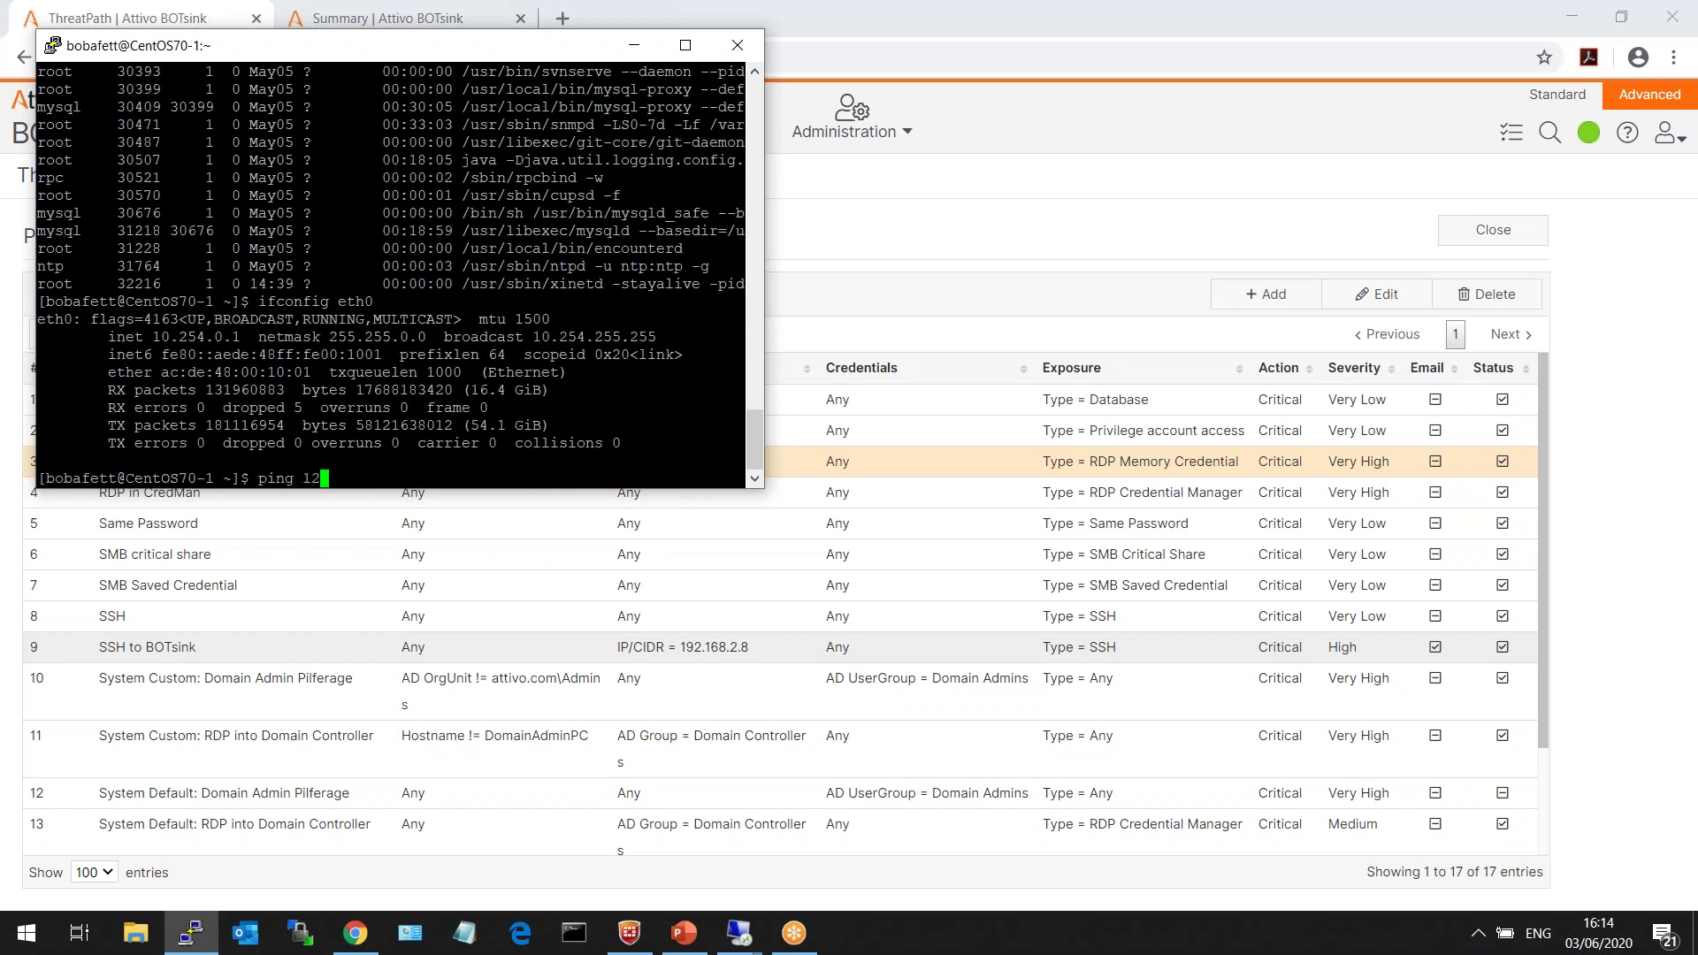
type("7.0.0.1")
key("Return")
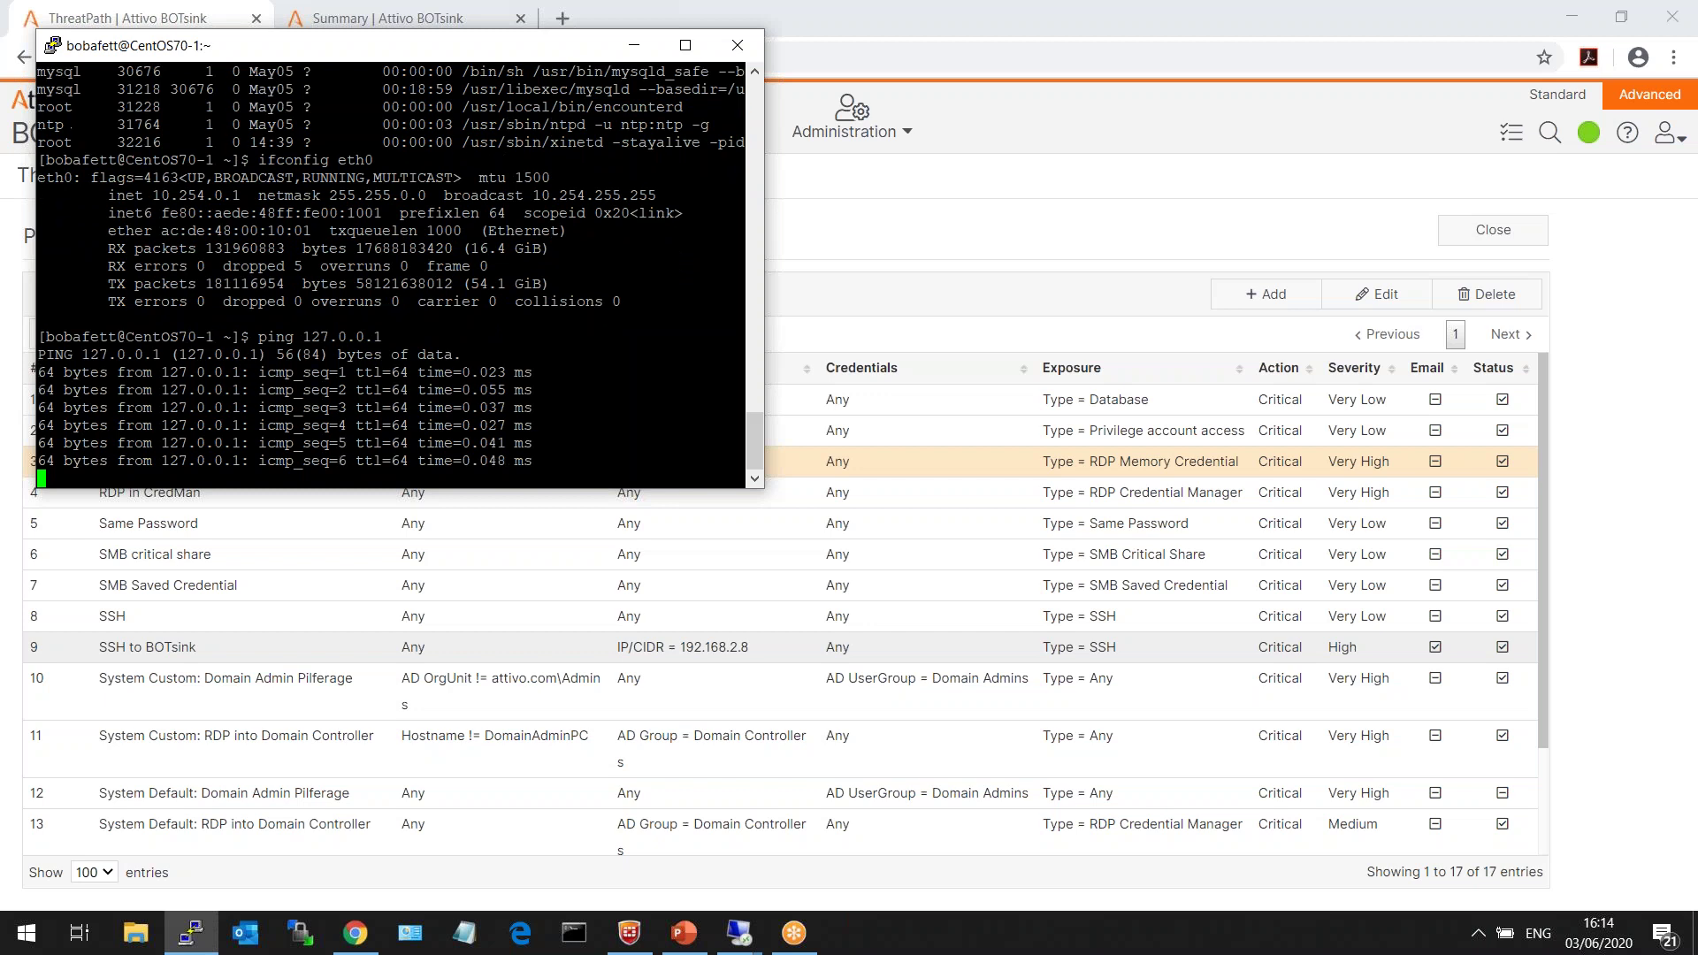
key("ctrl+c")
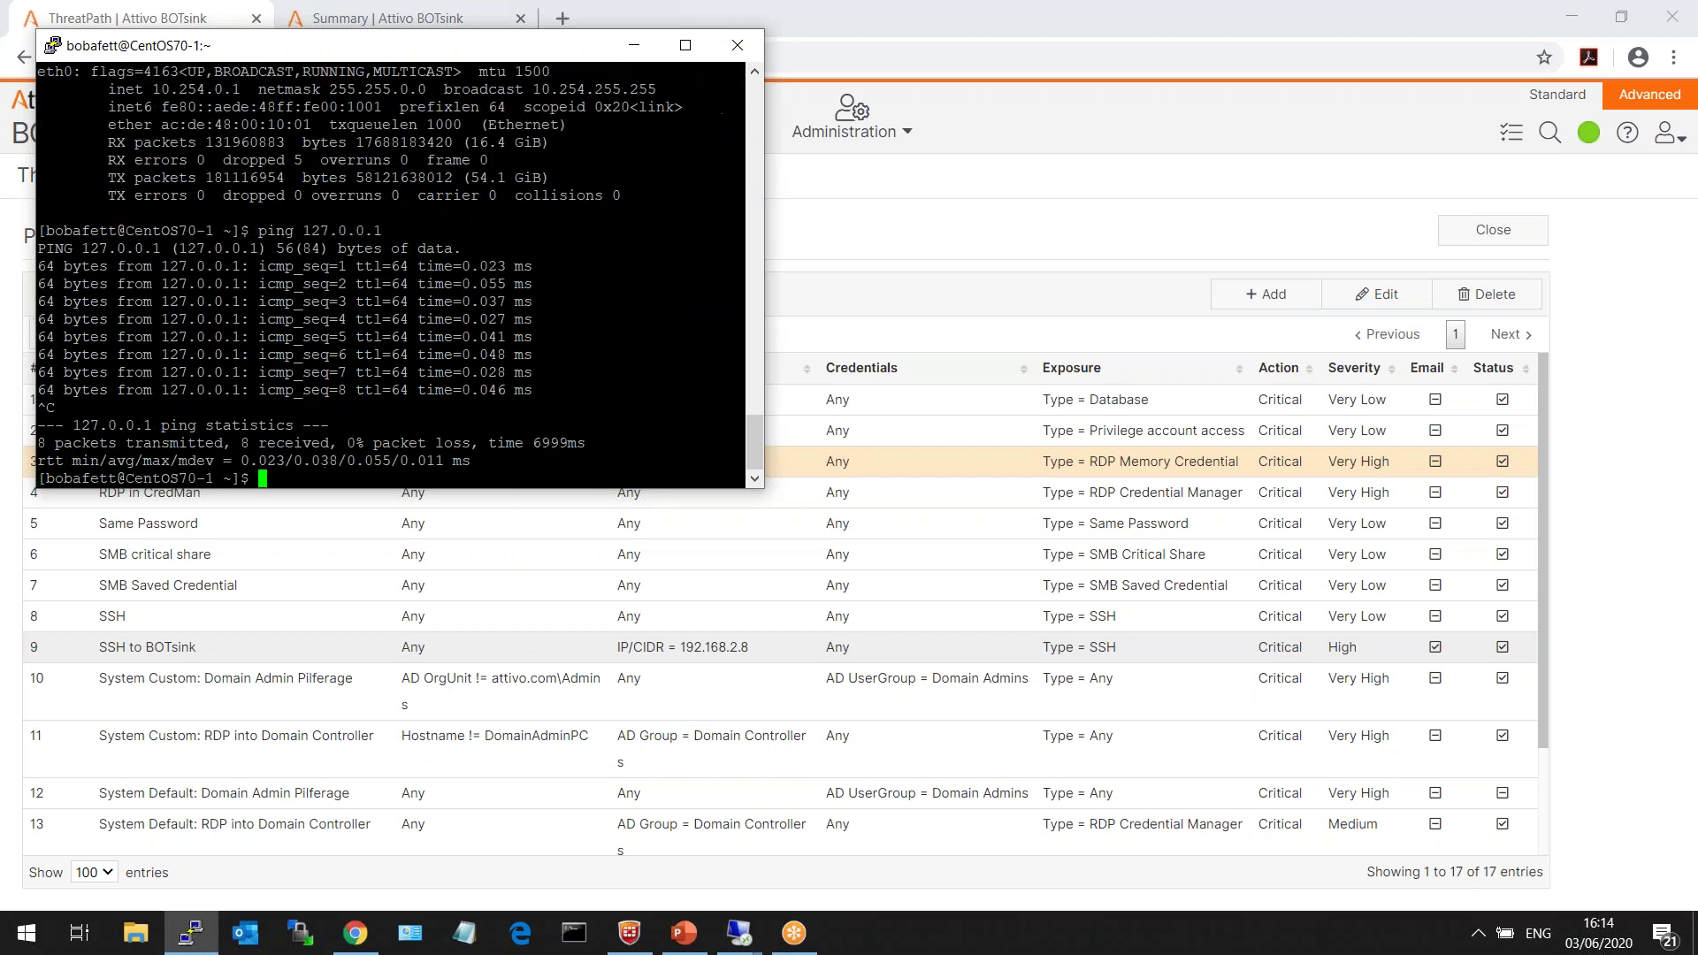
type("rmdir hack")
key("Return")
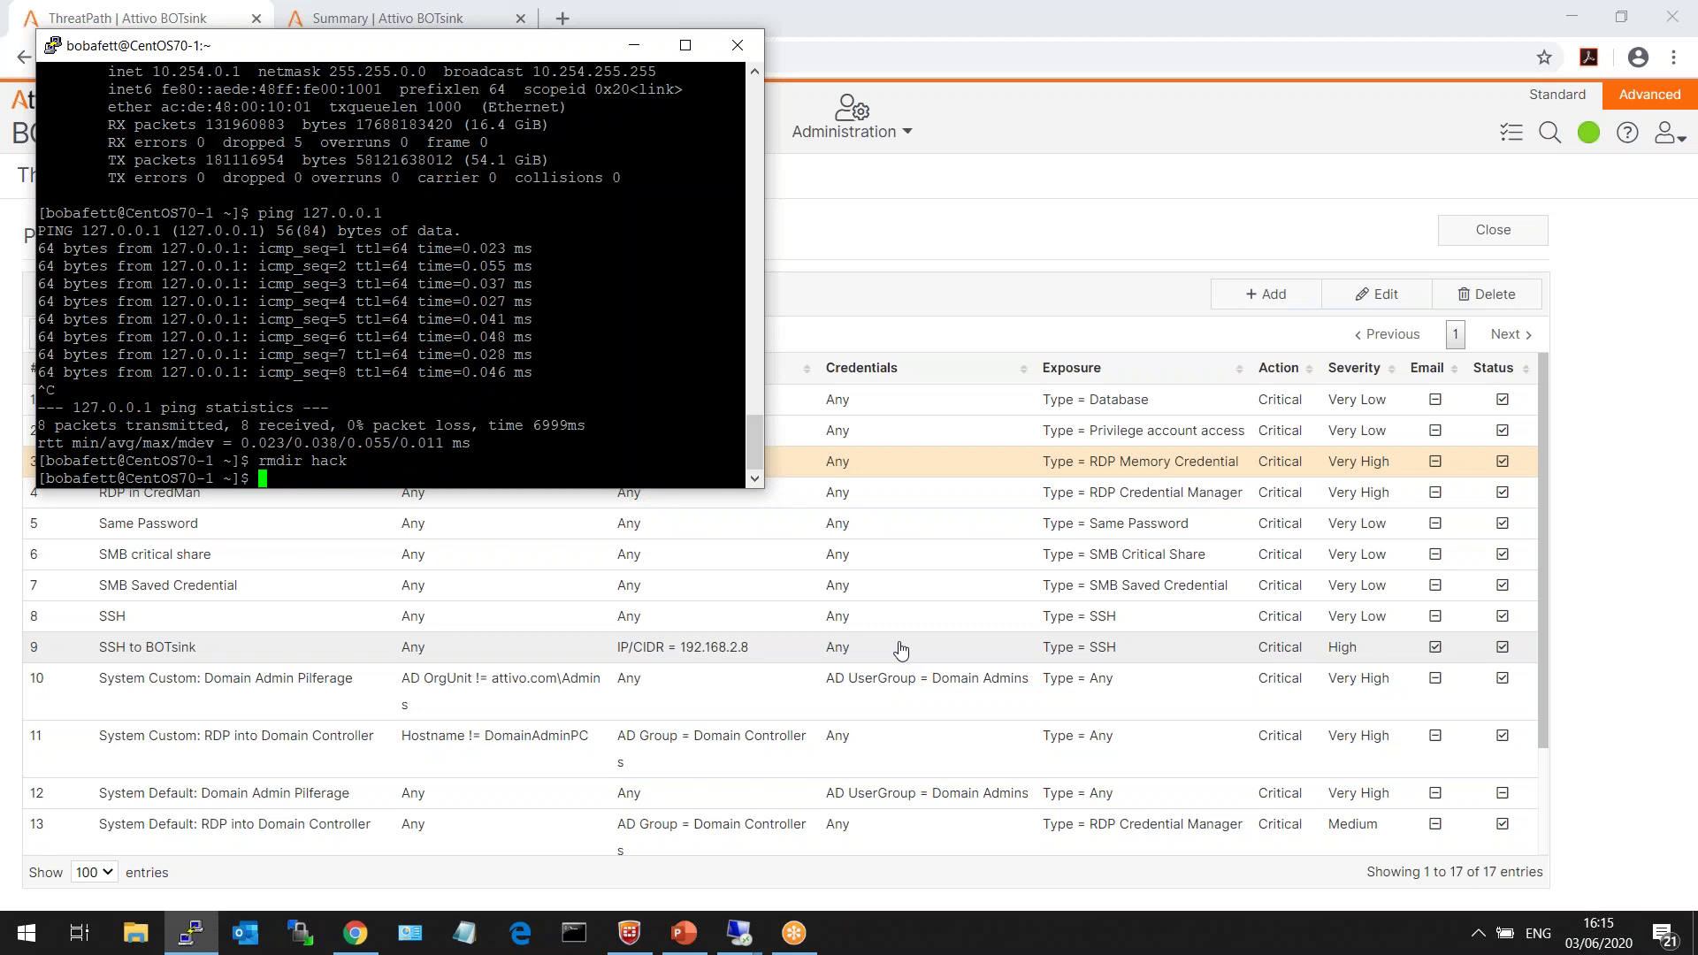
type("exit")
key("Return")
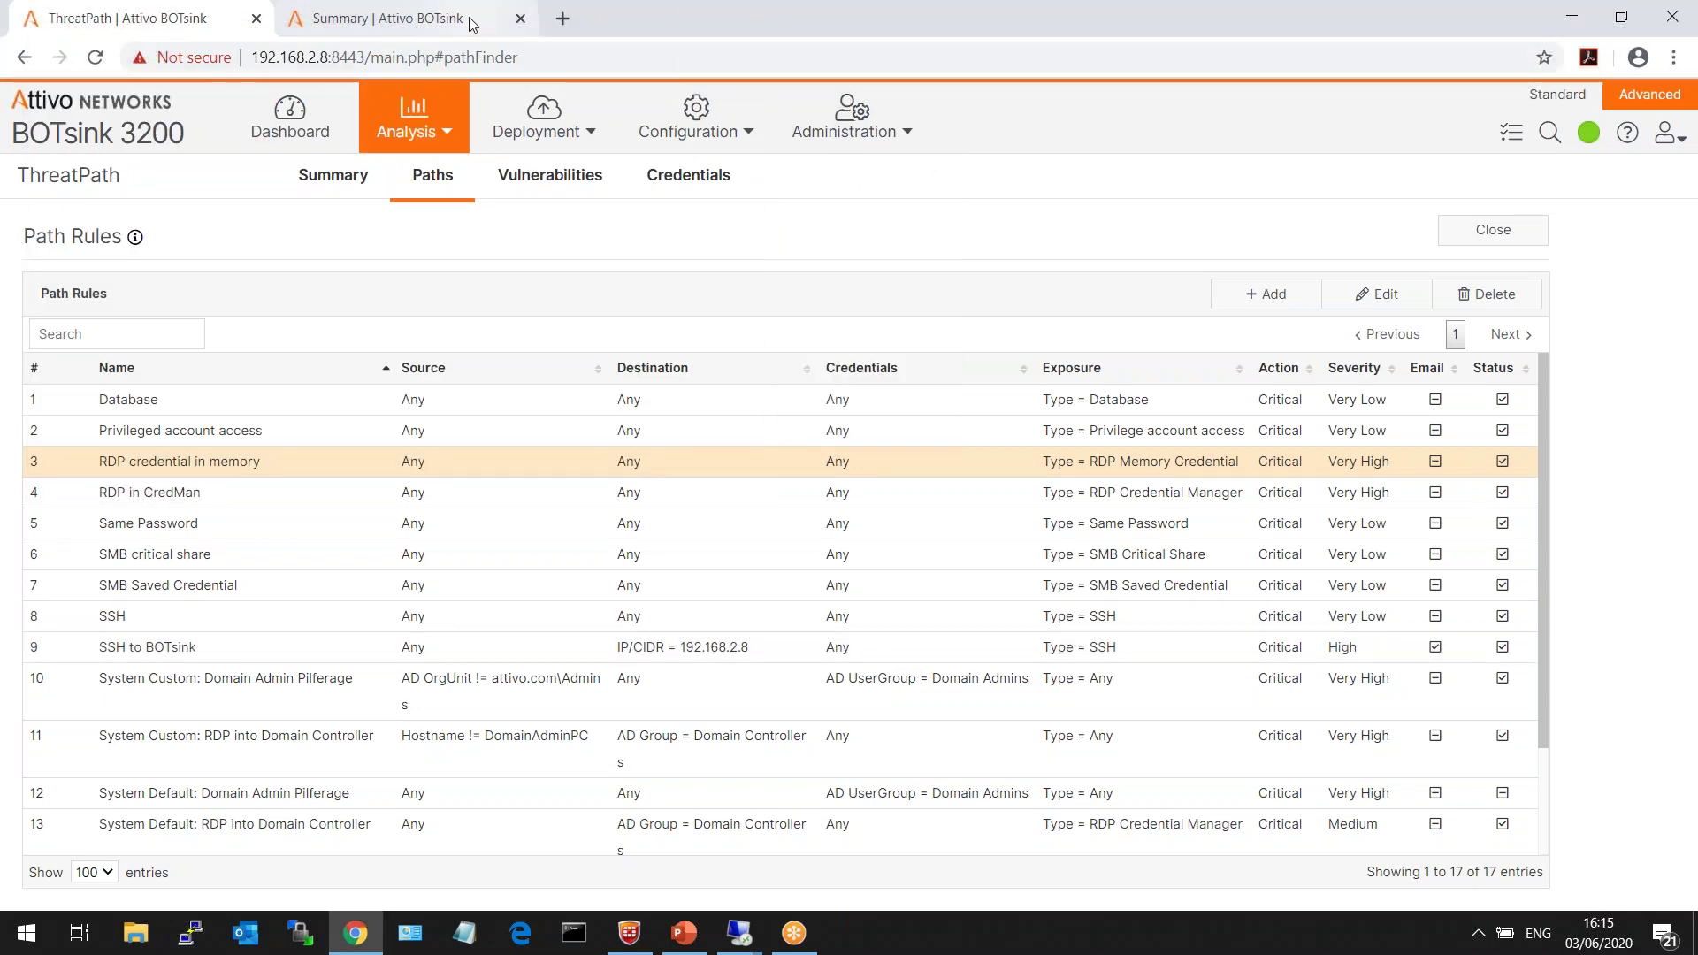
- Open the latest Deceptive Credential Usage events and note the Very High severity
left_click(471, 24)
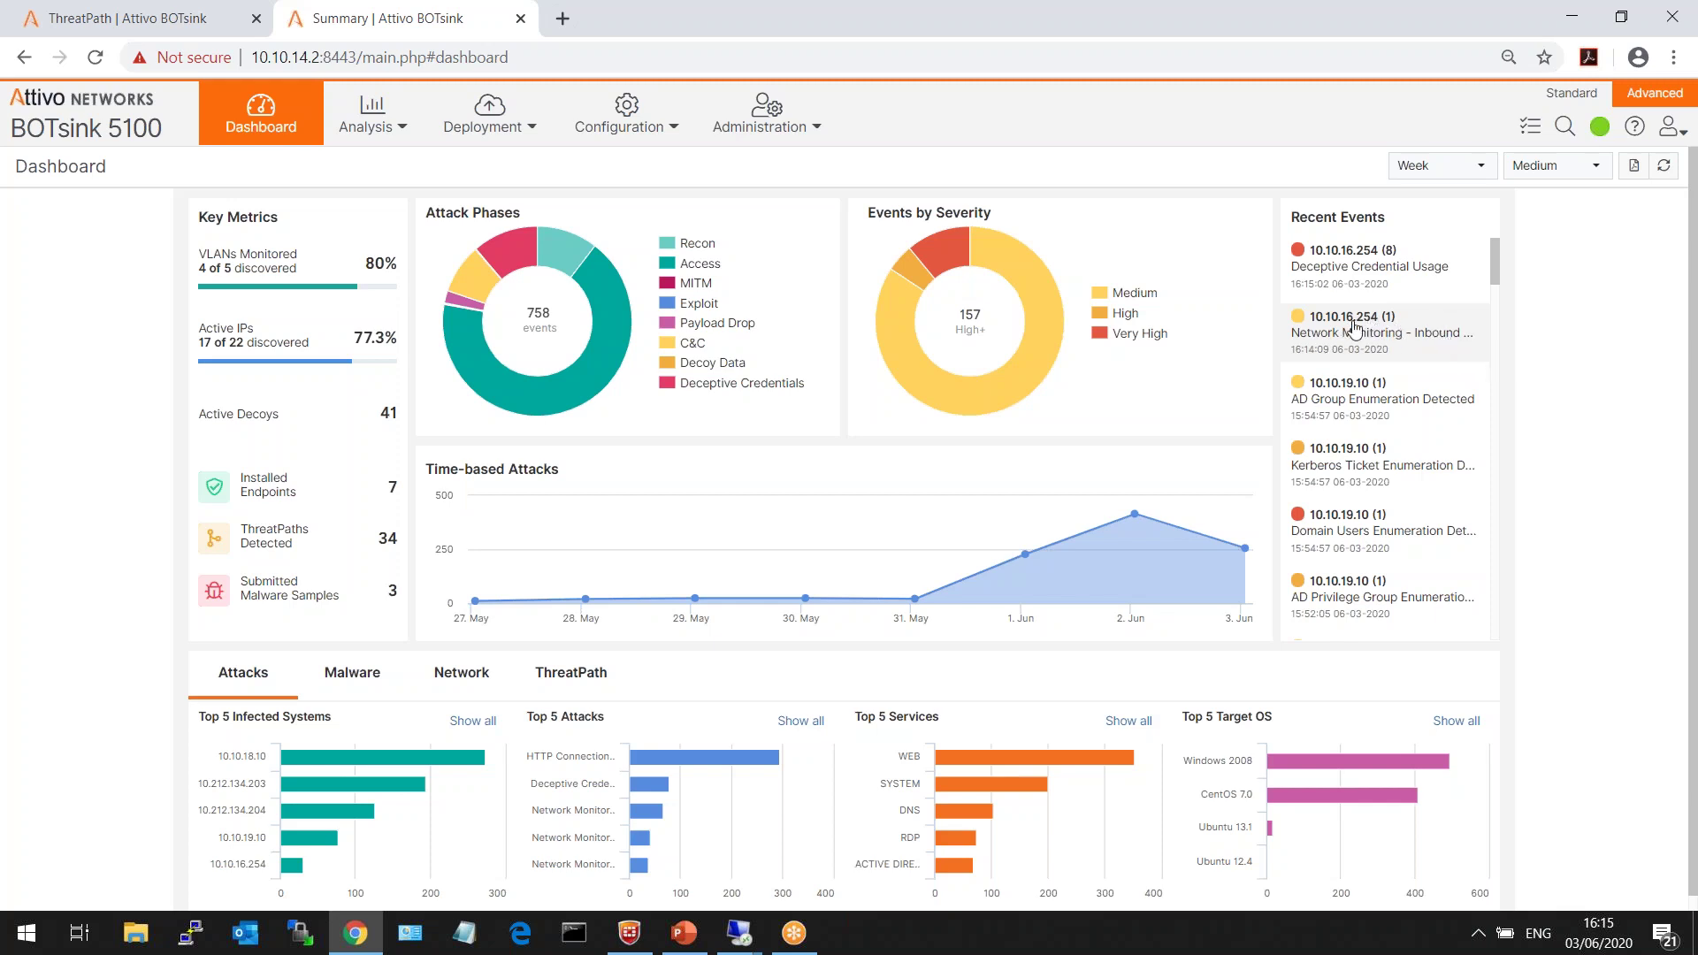
left_click(1417, 277)
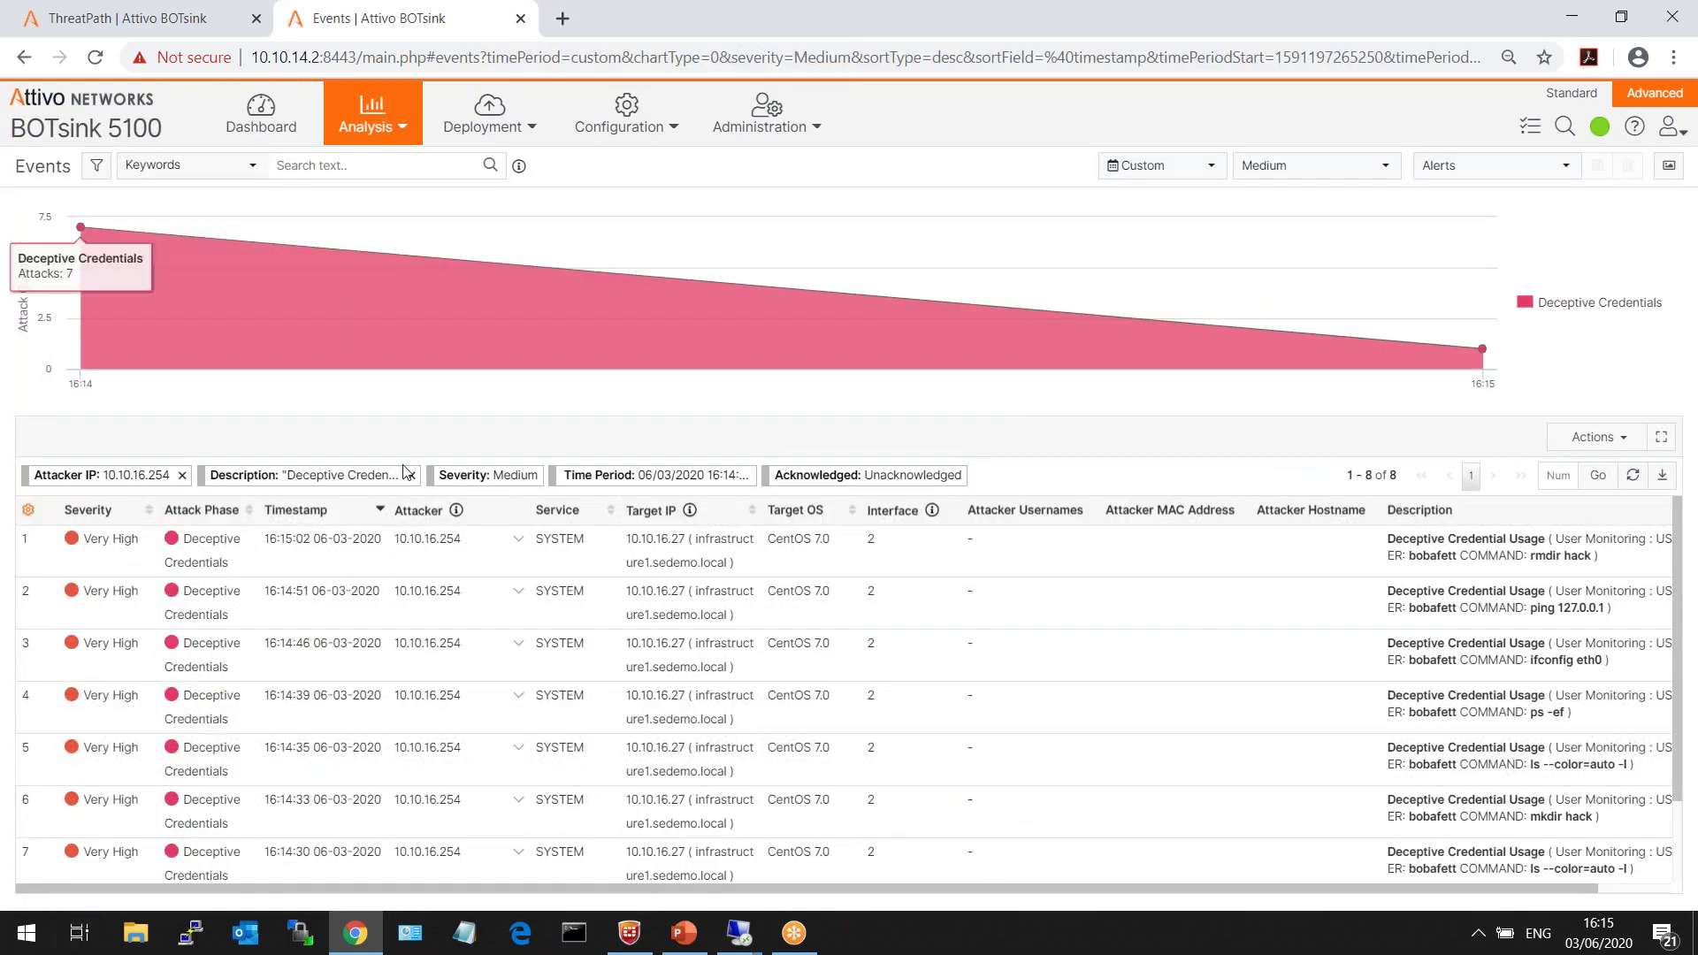
left_click_drag(142, 539, 71, 541)
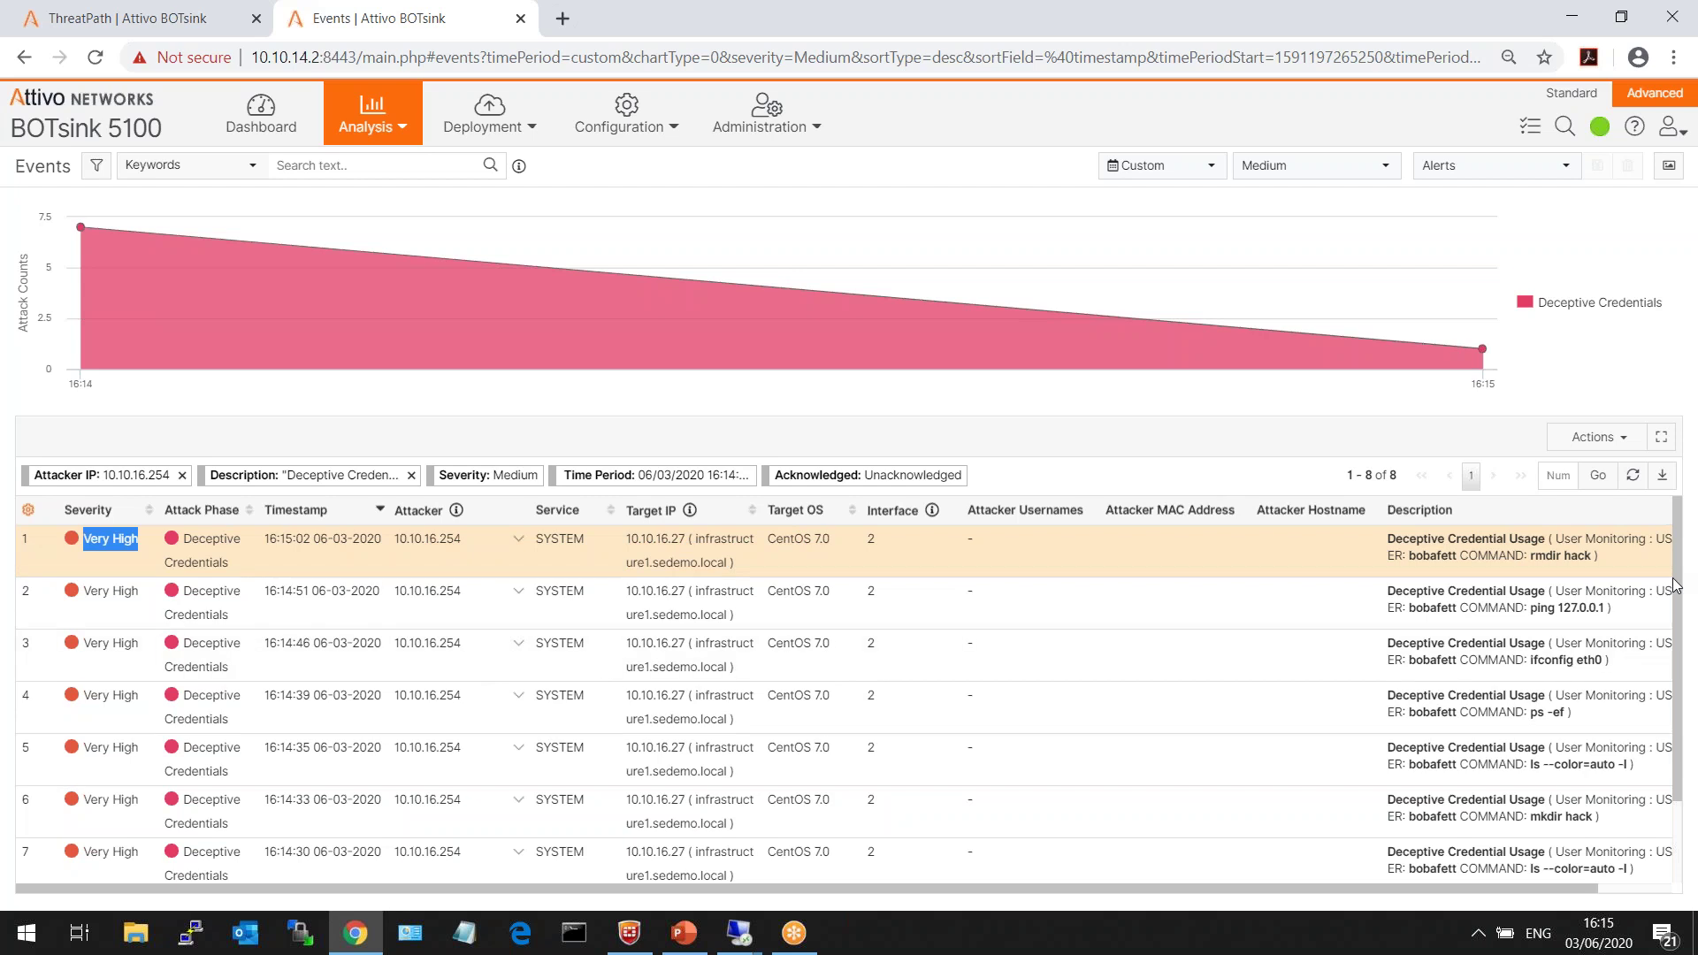
scroll(1678, 584, "down", 2)
left_click_drag(1513, 888, 1605, 877)
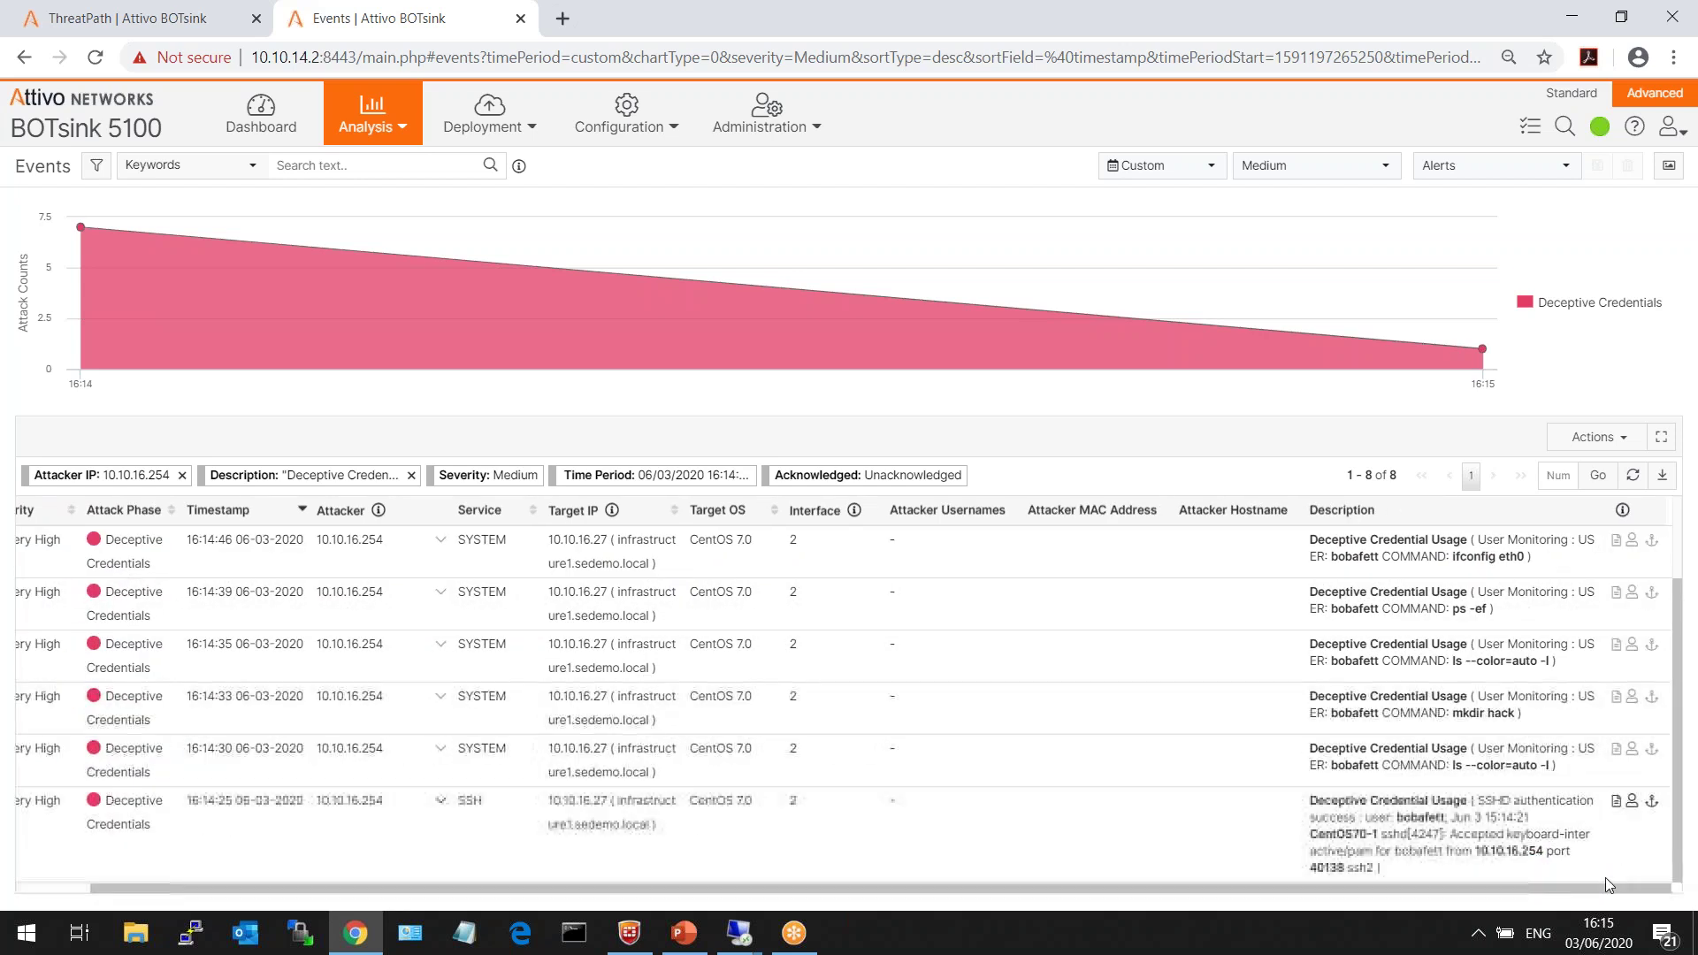
- Step through the events at 16:14:30, 16:14:33, 16:14:35, 16:14:39, 16:14:51 (ping) and 16:15:02 (rmdir hack)
left_click(1583, 775)
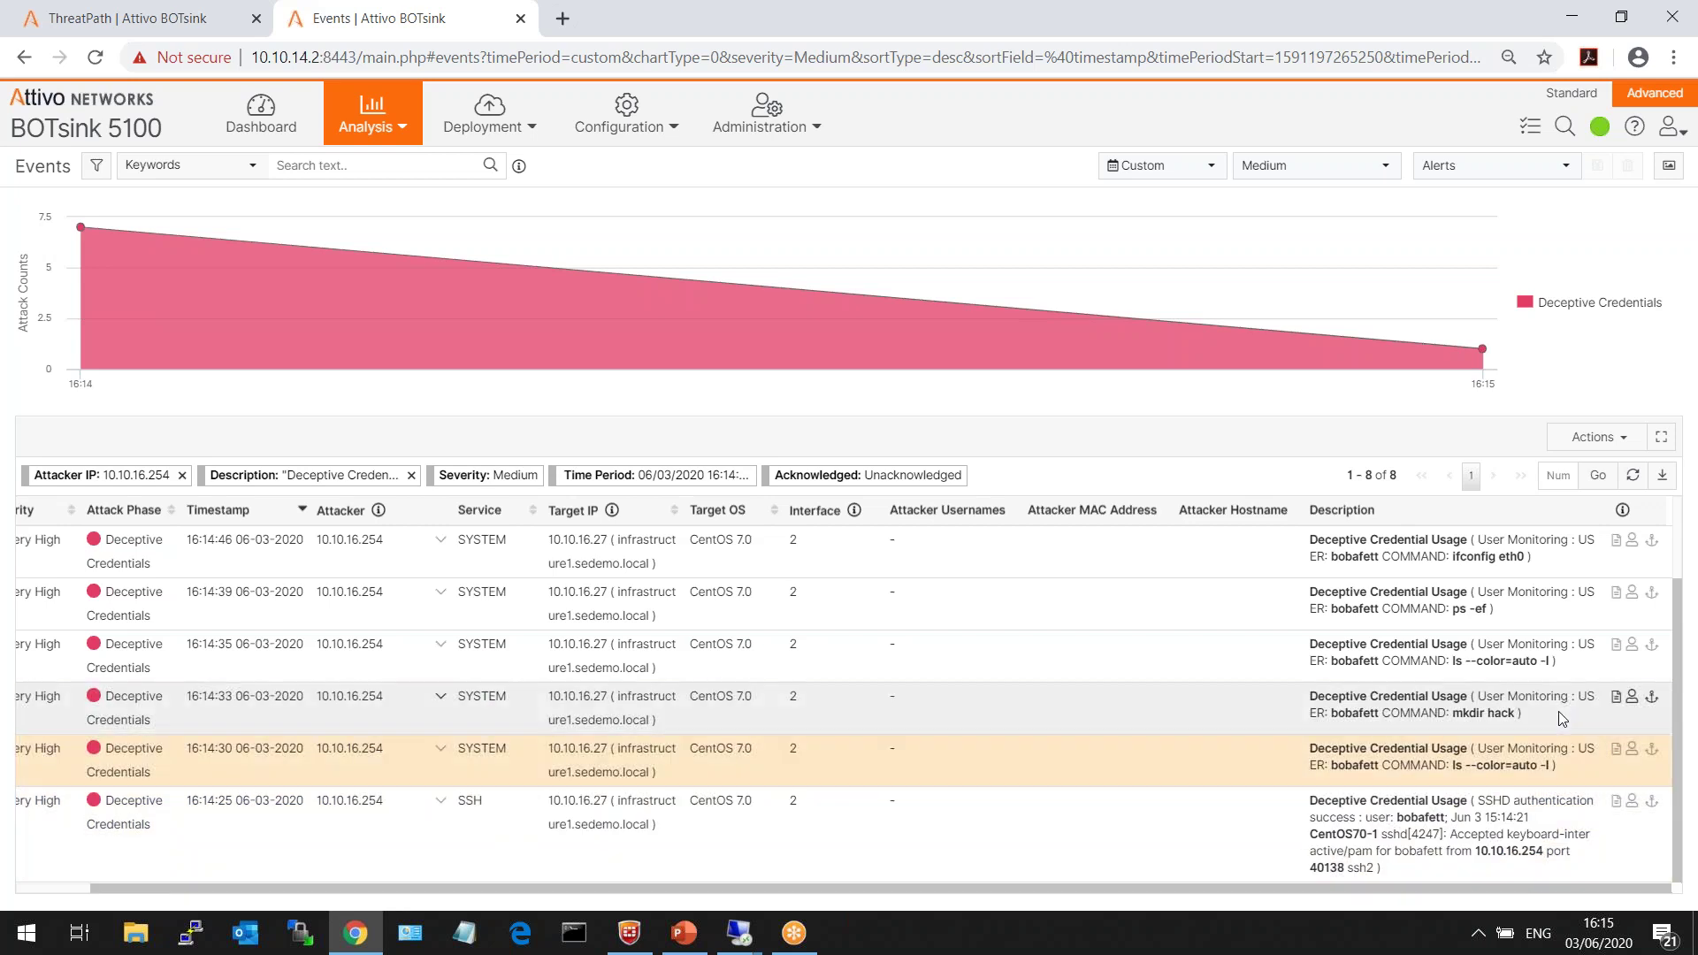
left_click(1558, 711)
left_click(1588, 661)
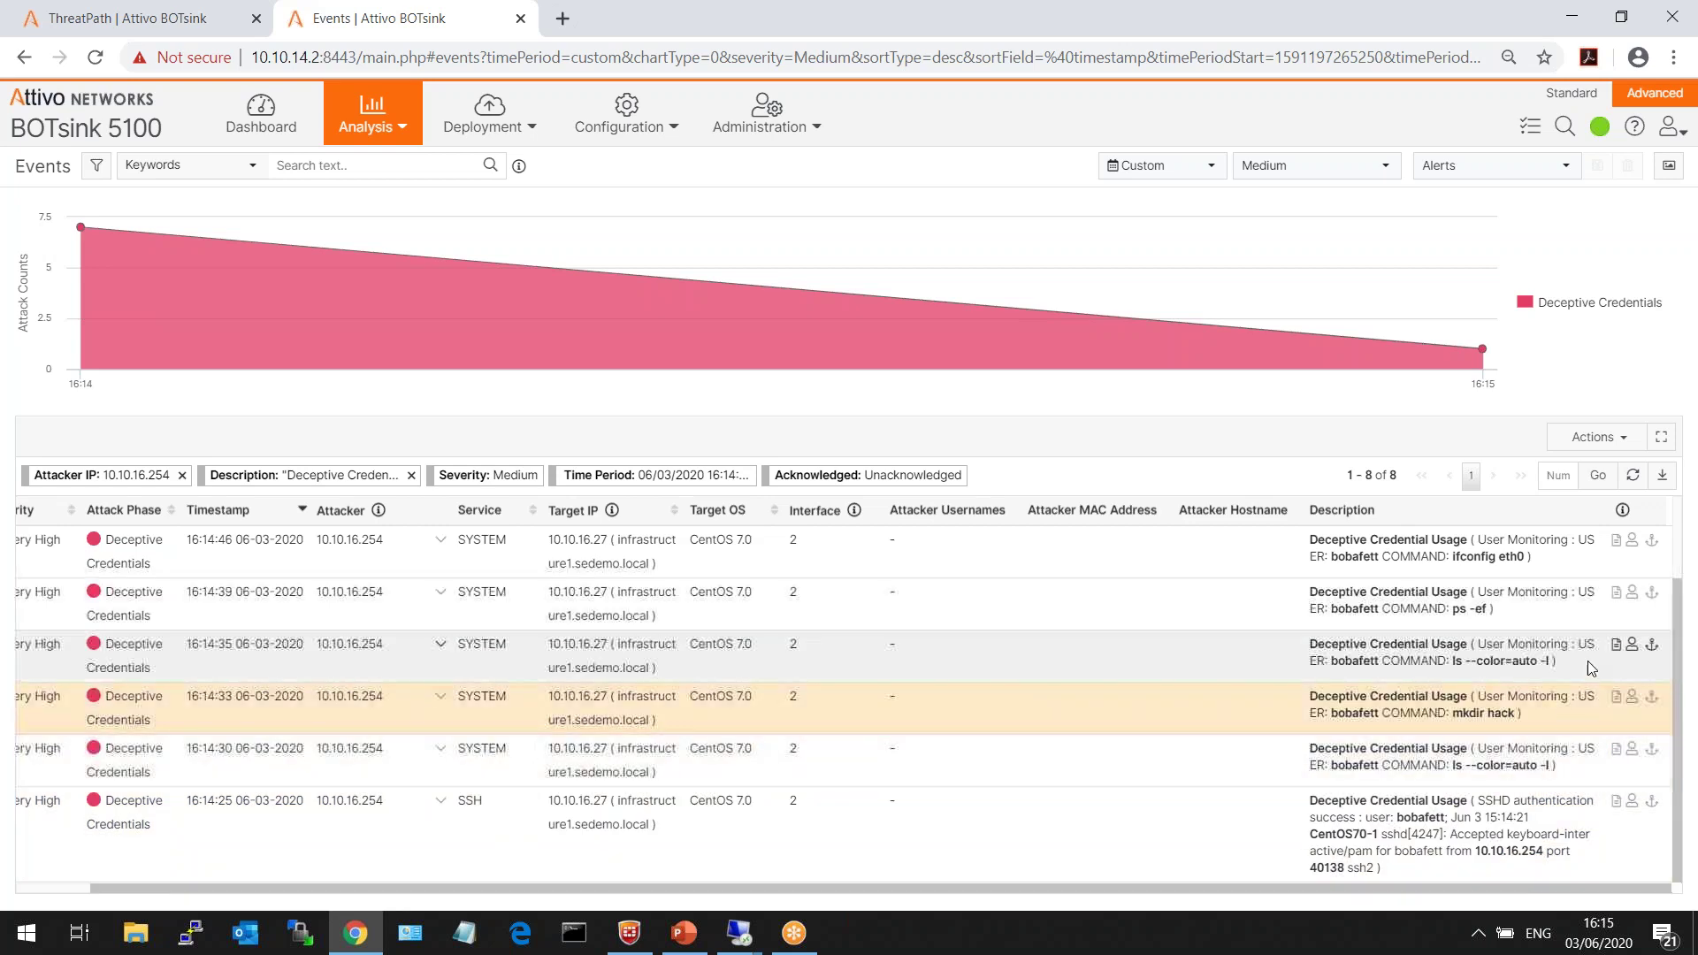
left_click(1558, 612)
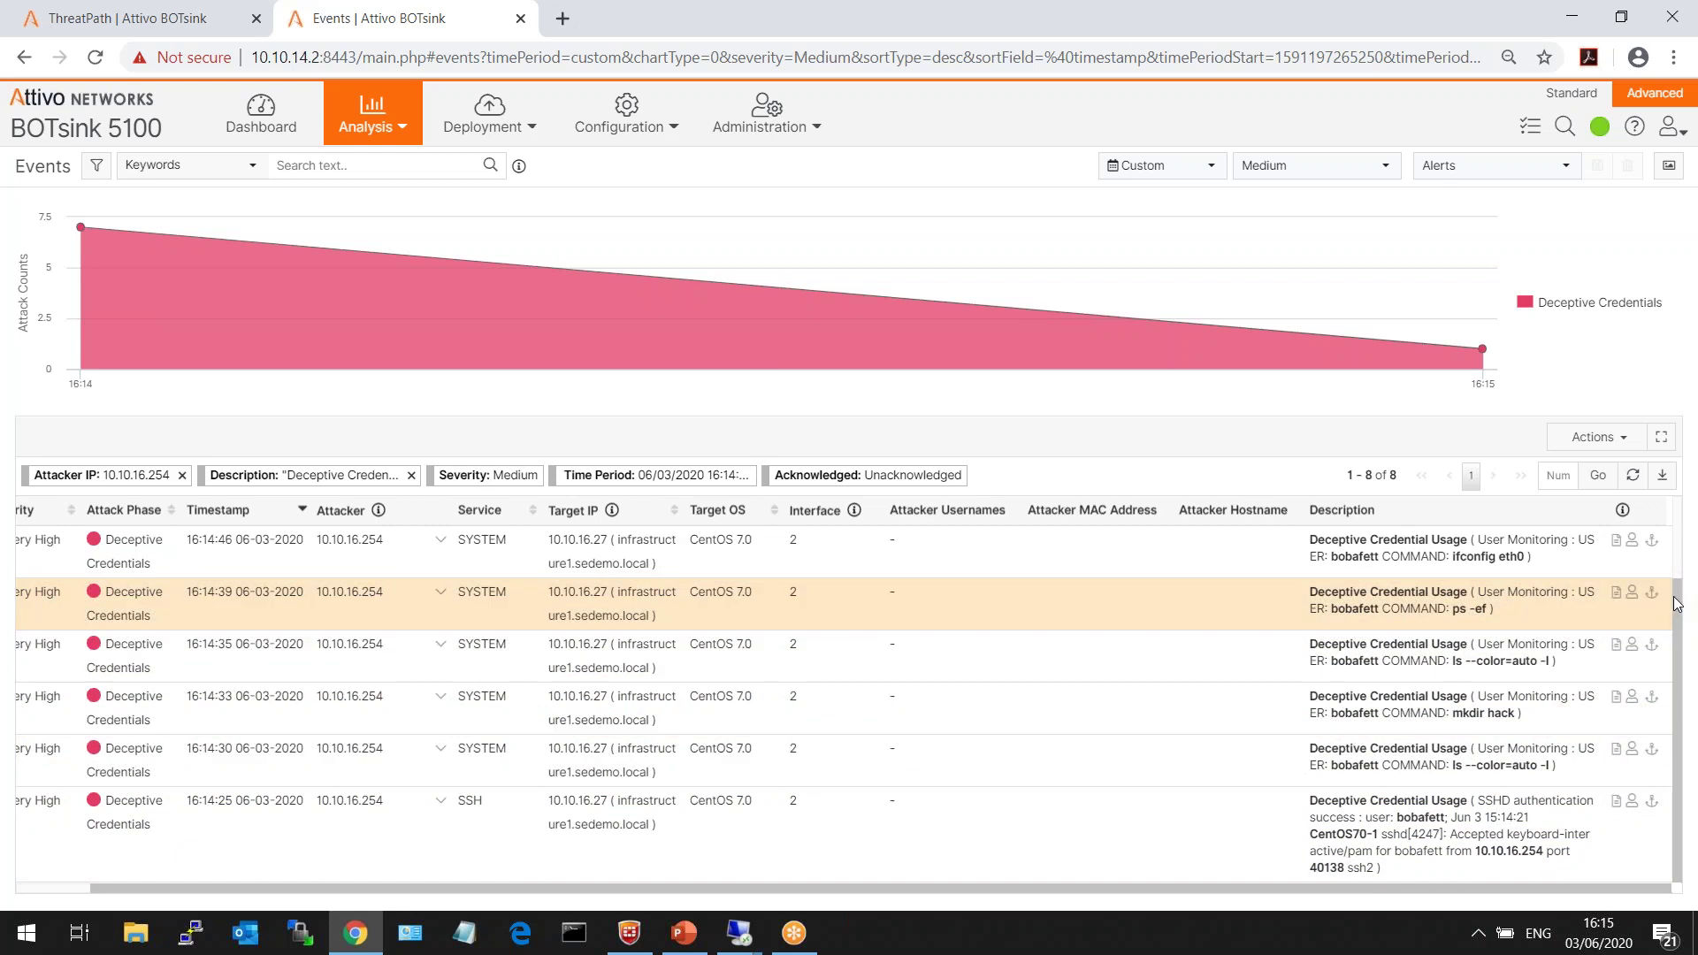
scroll(1551, 708, "up", 2)
left_click(1558, 606)
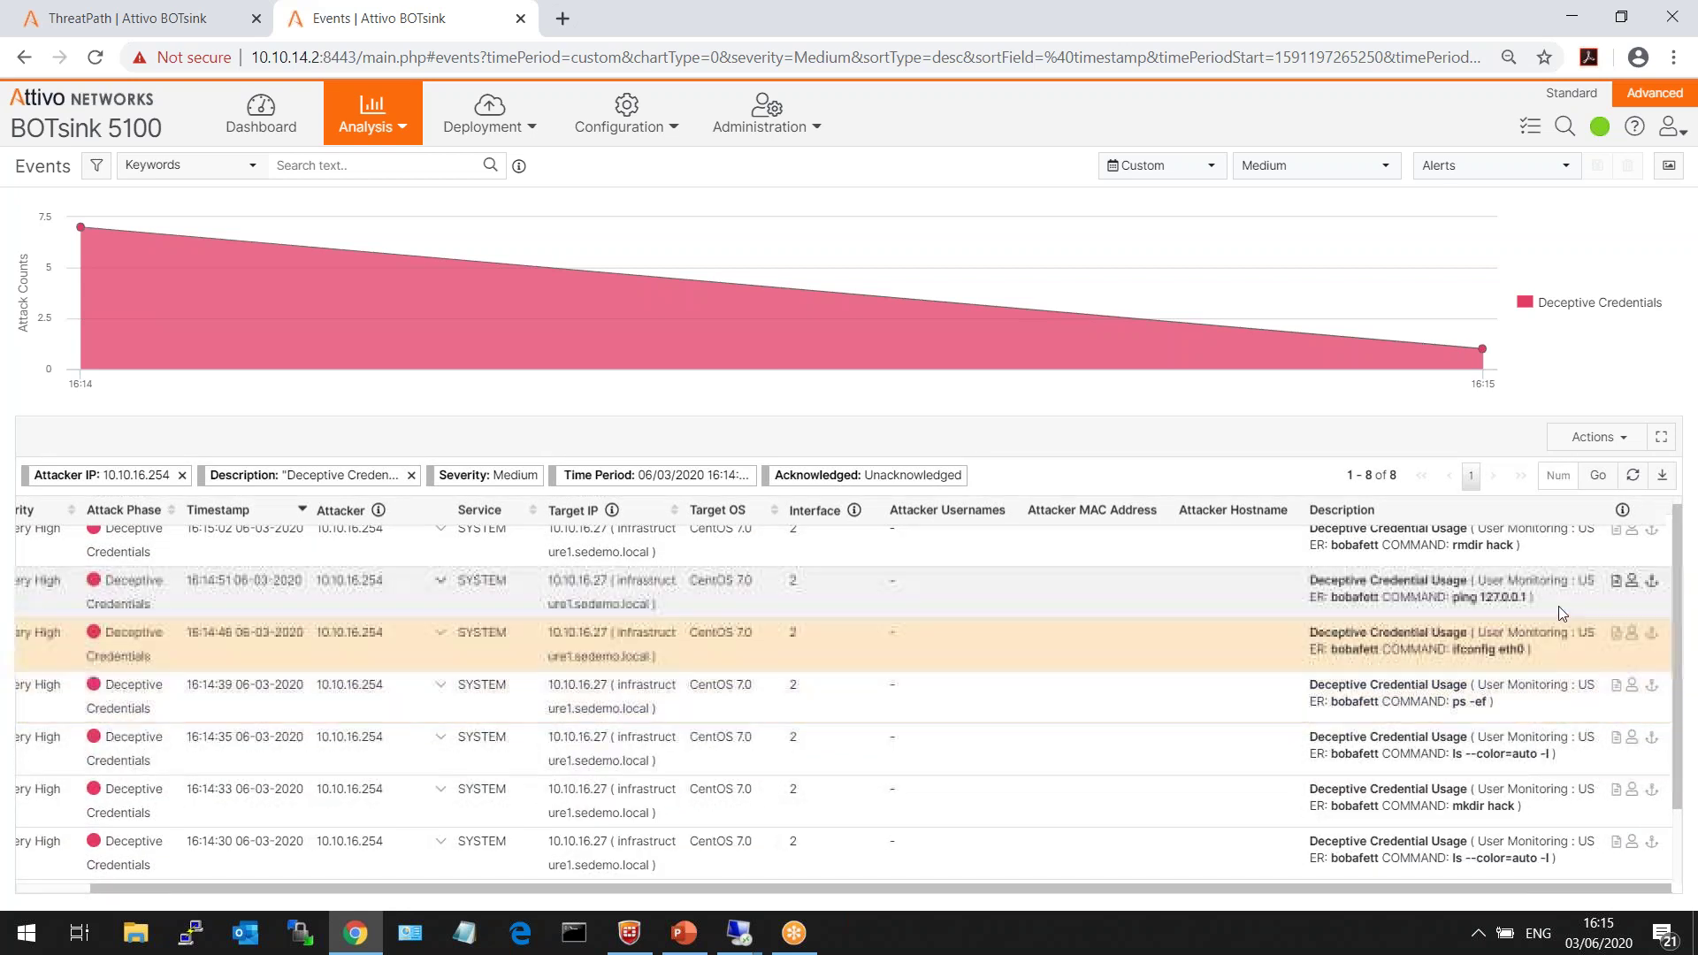
left_click(1547, 552)
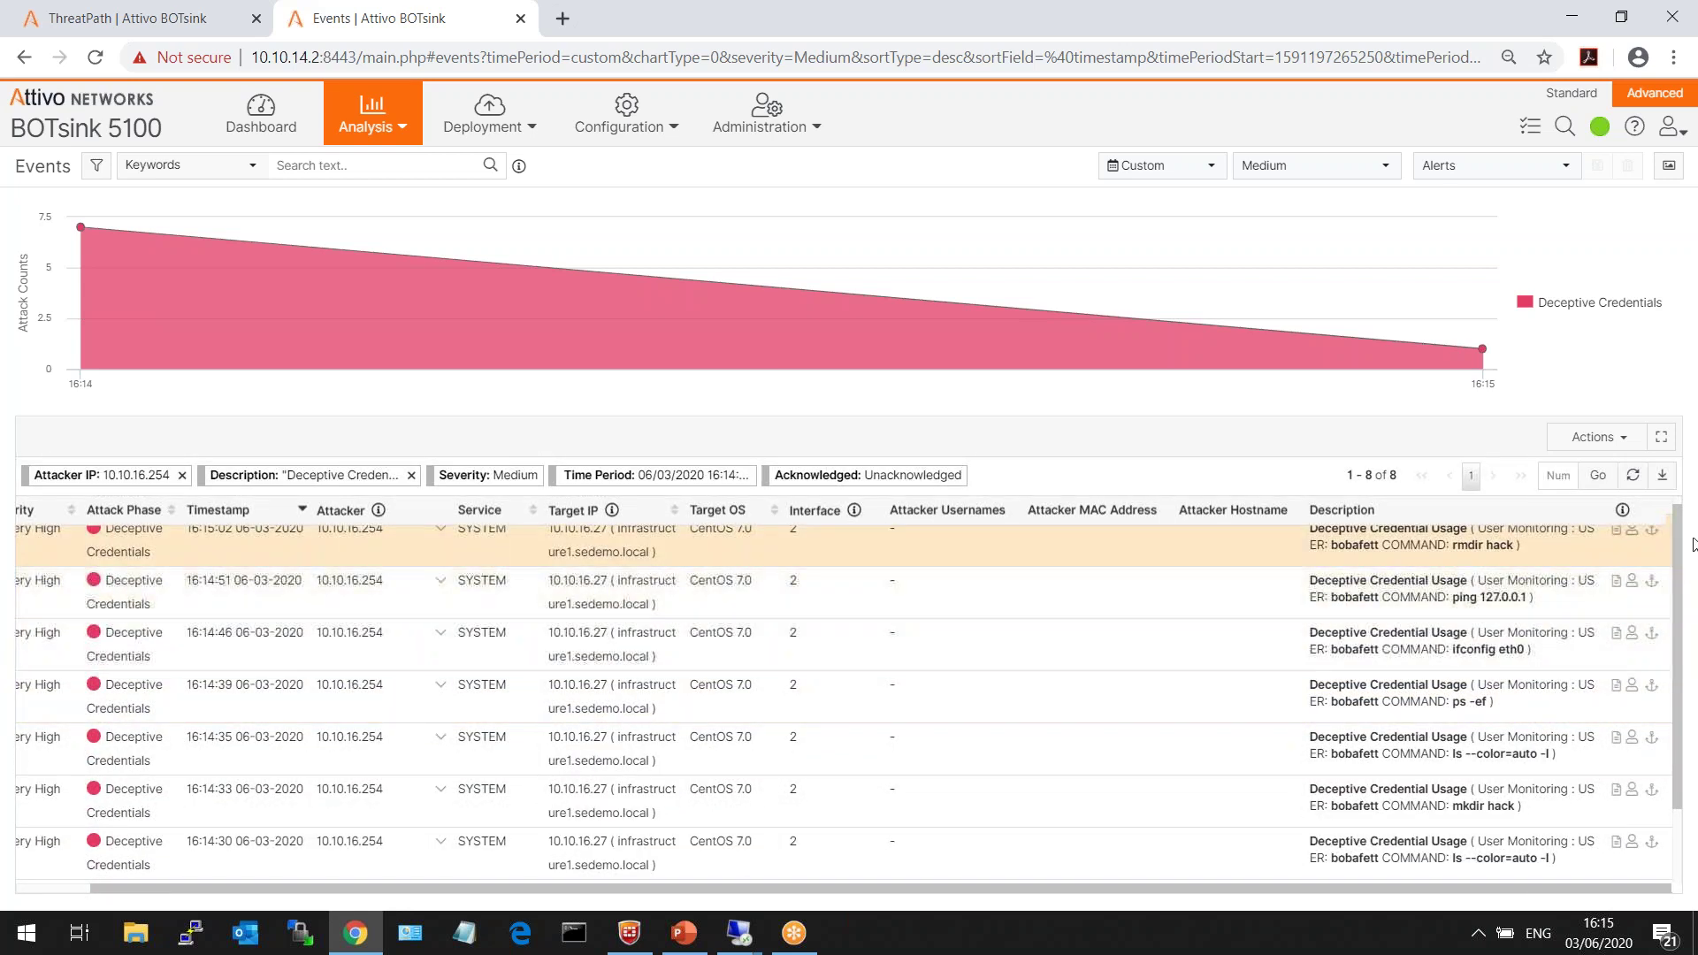
scroll(1674, 520, "up", 1)
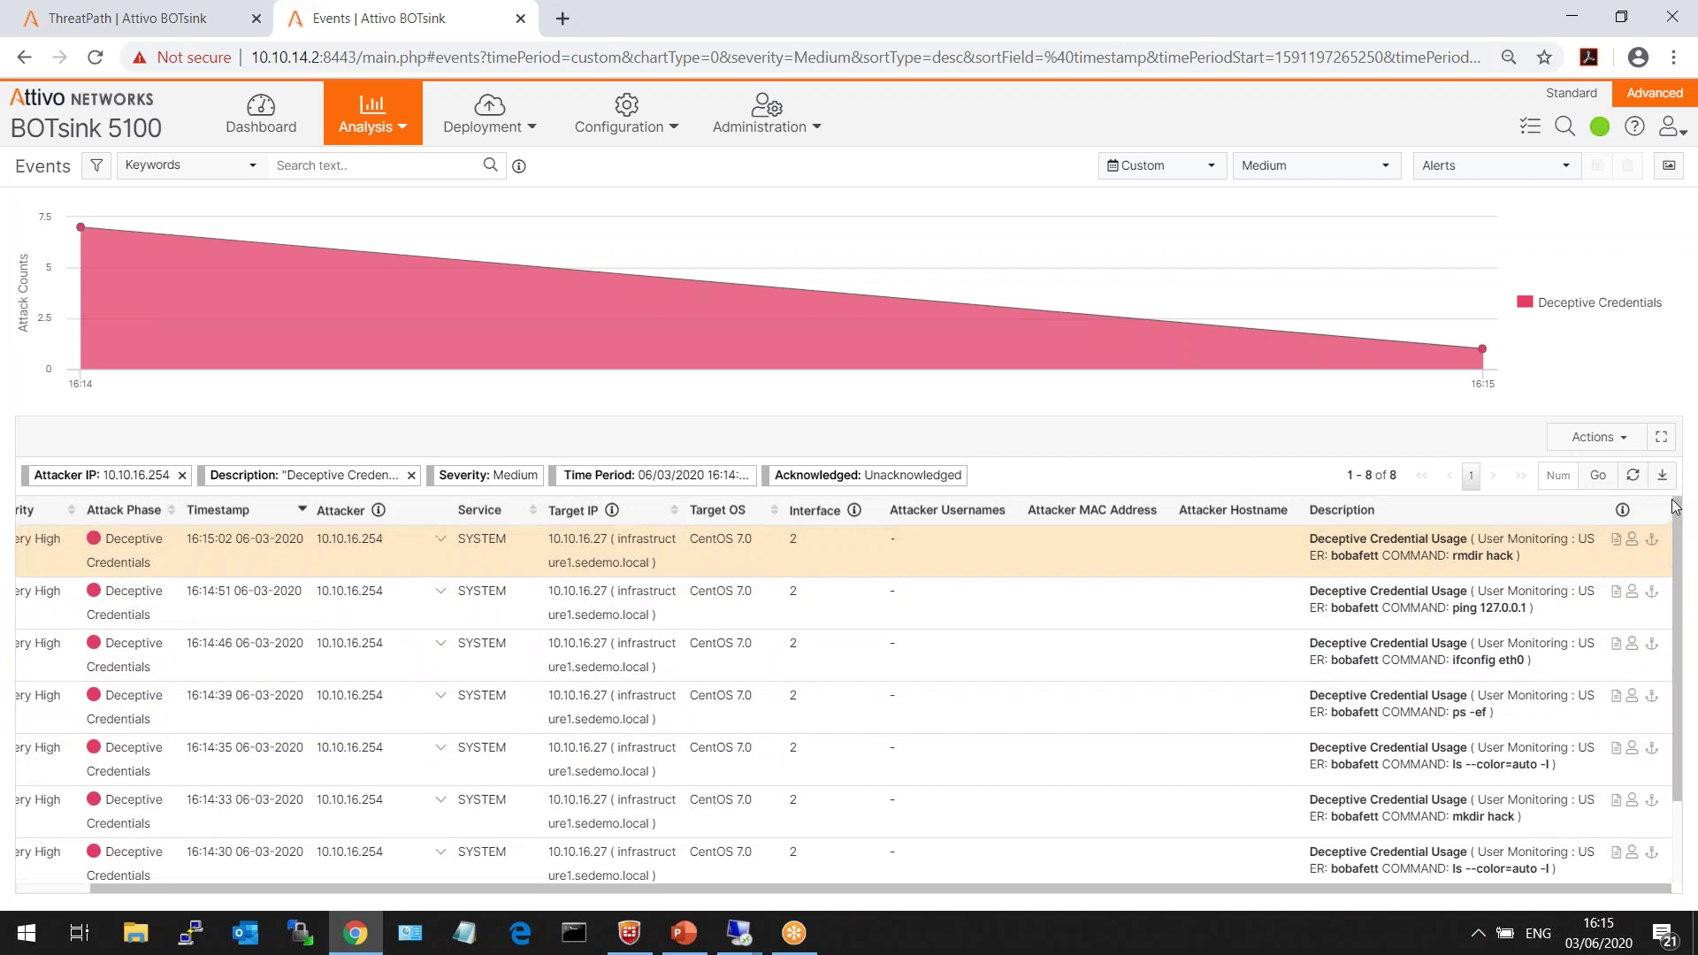
- View the latest event's report, read its attack description and mitigation guidance, then go to Dashboard
left_click(1617, 538)
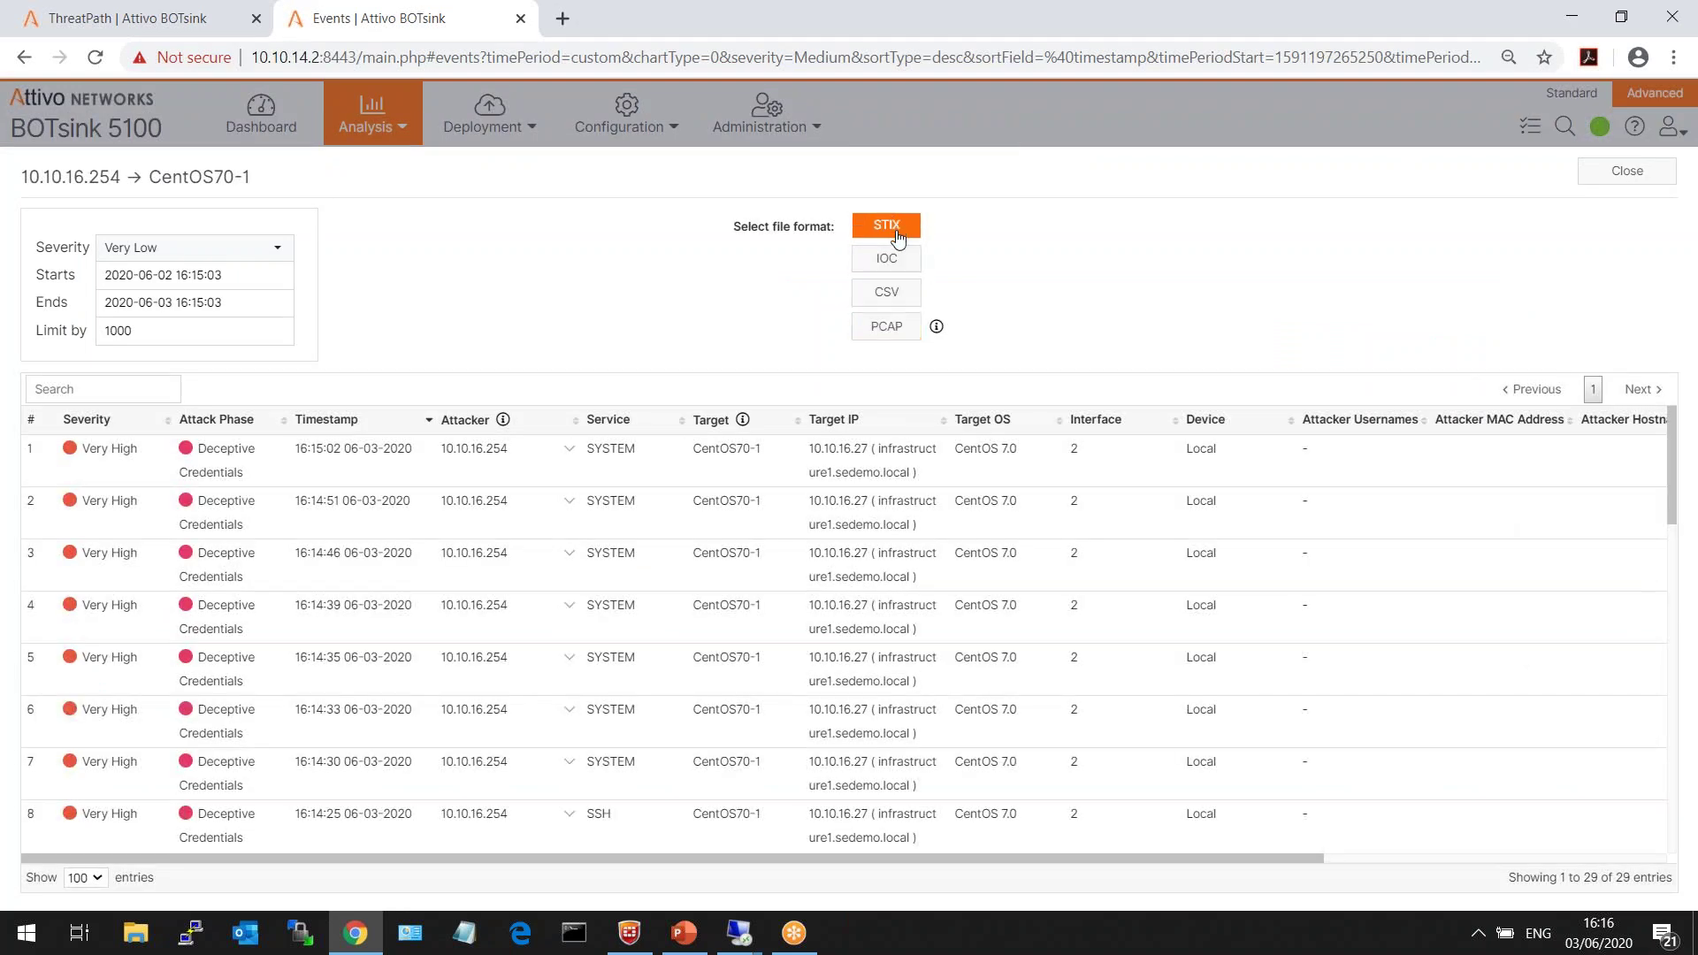
left_click(1627, 172)
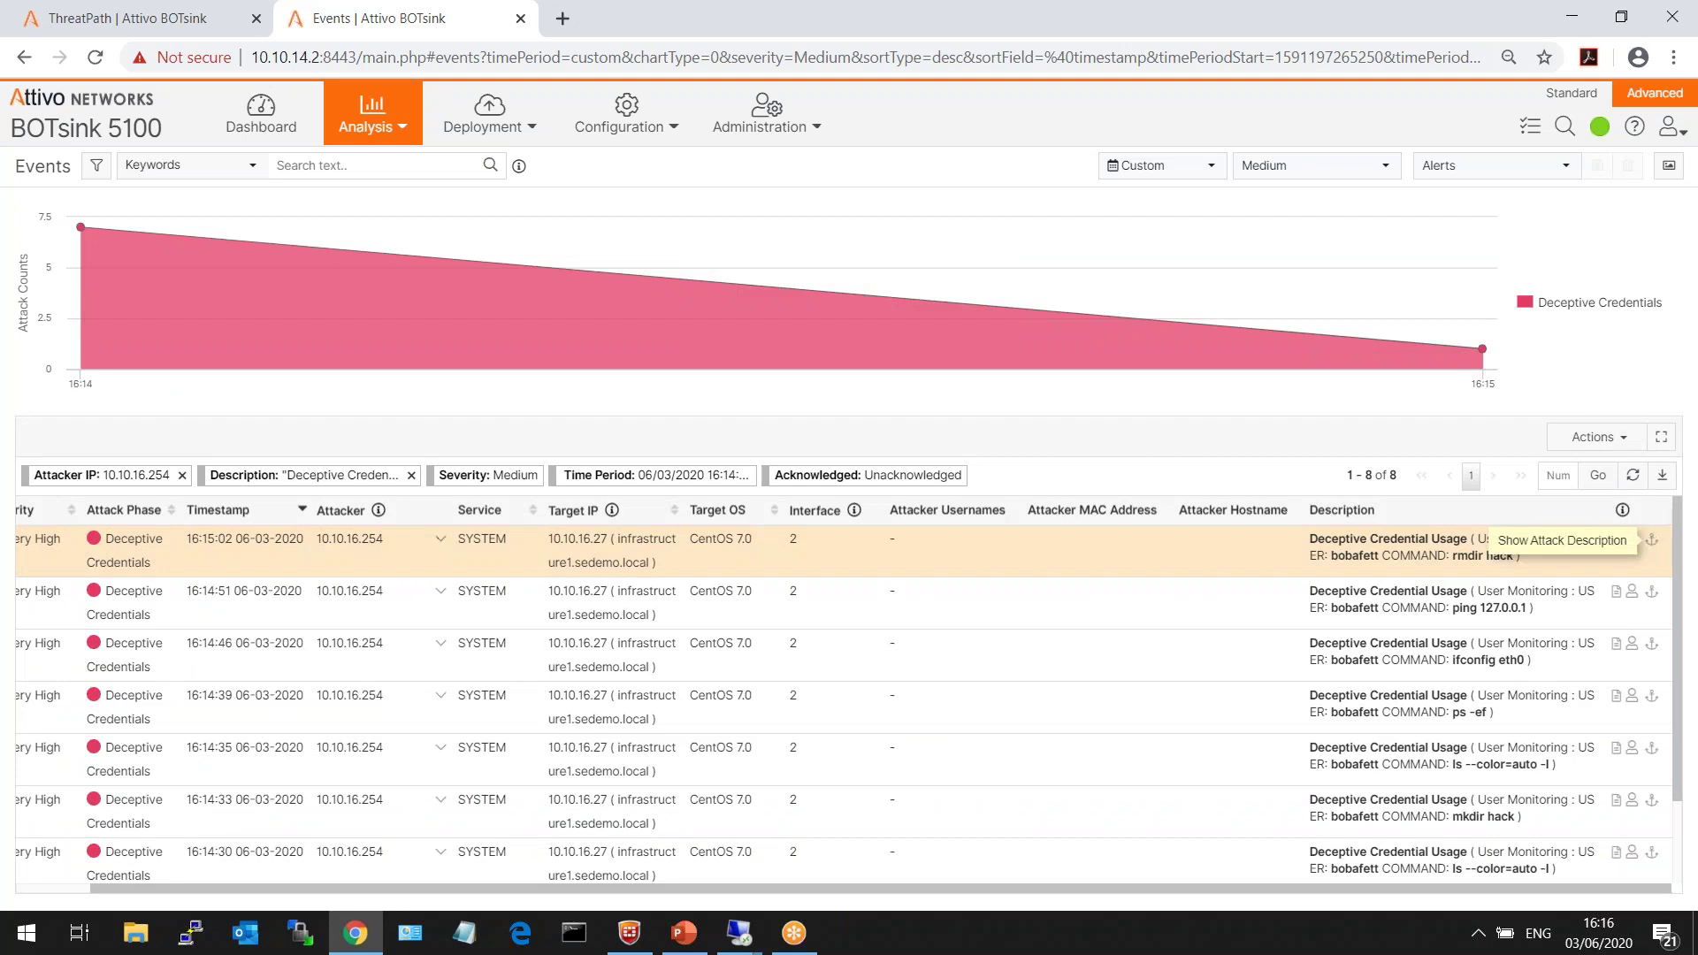
left_click(1652, 542)
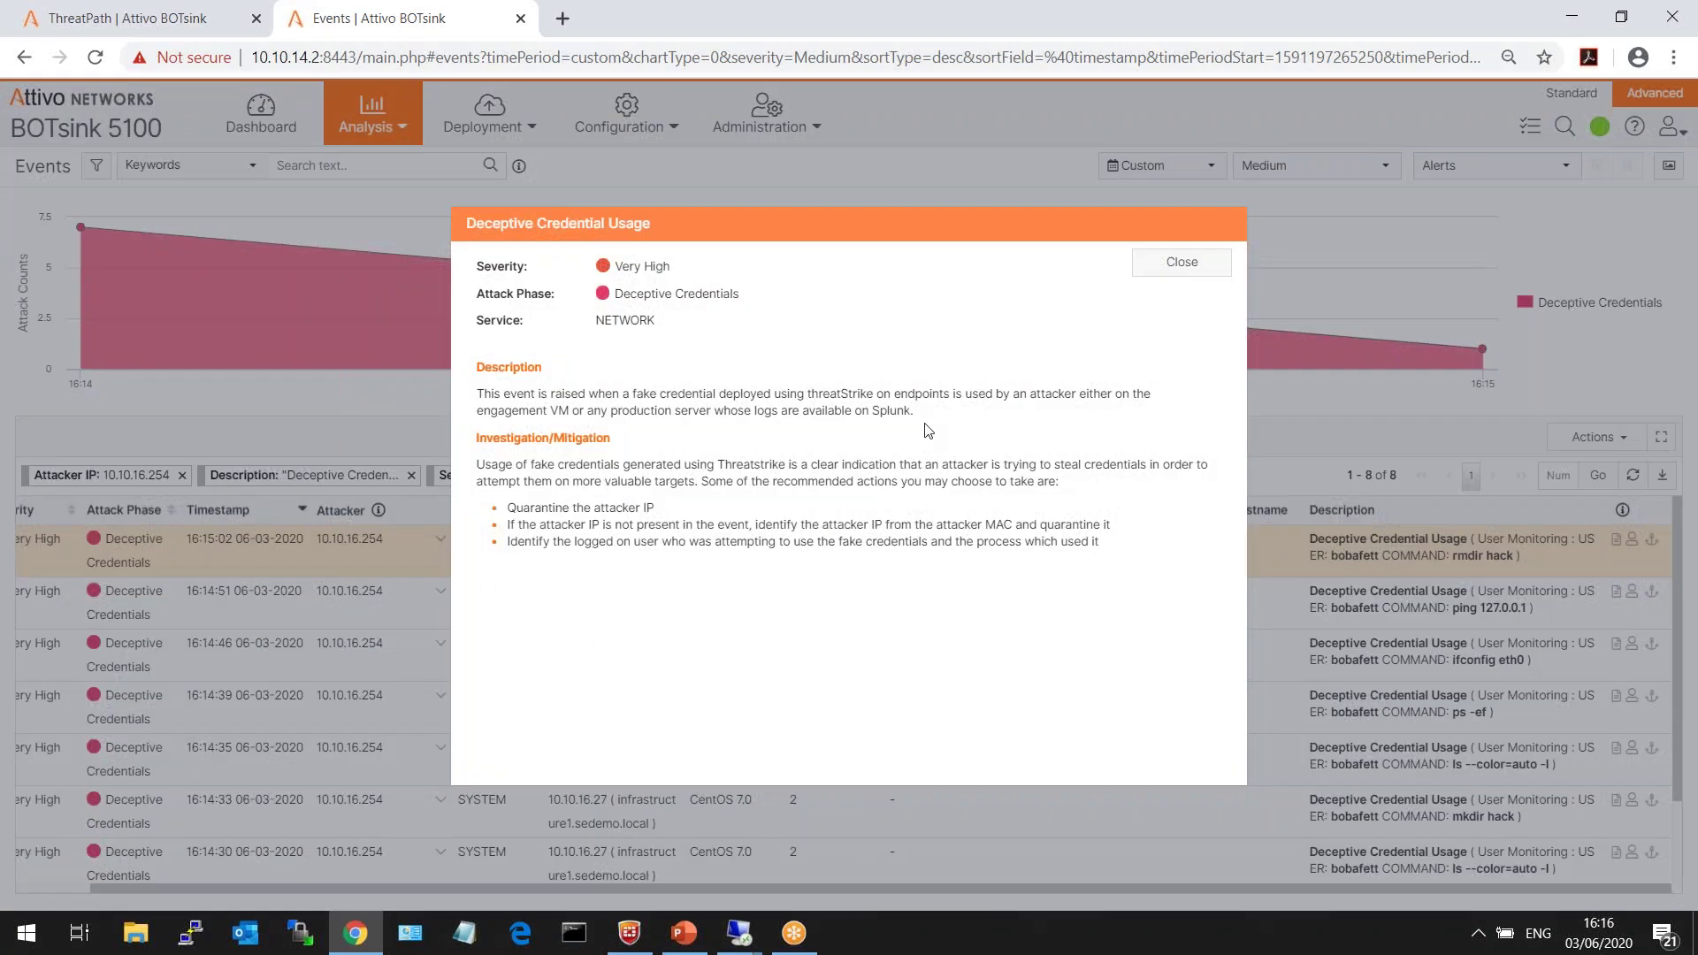
left_click_drag(902, 416, 472, 373)
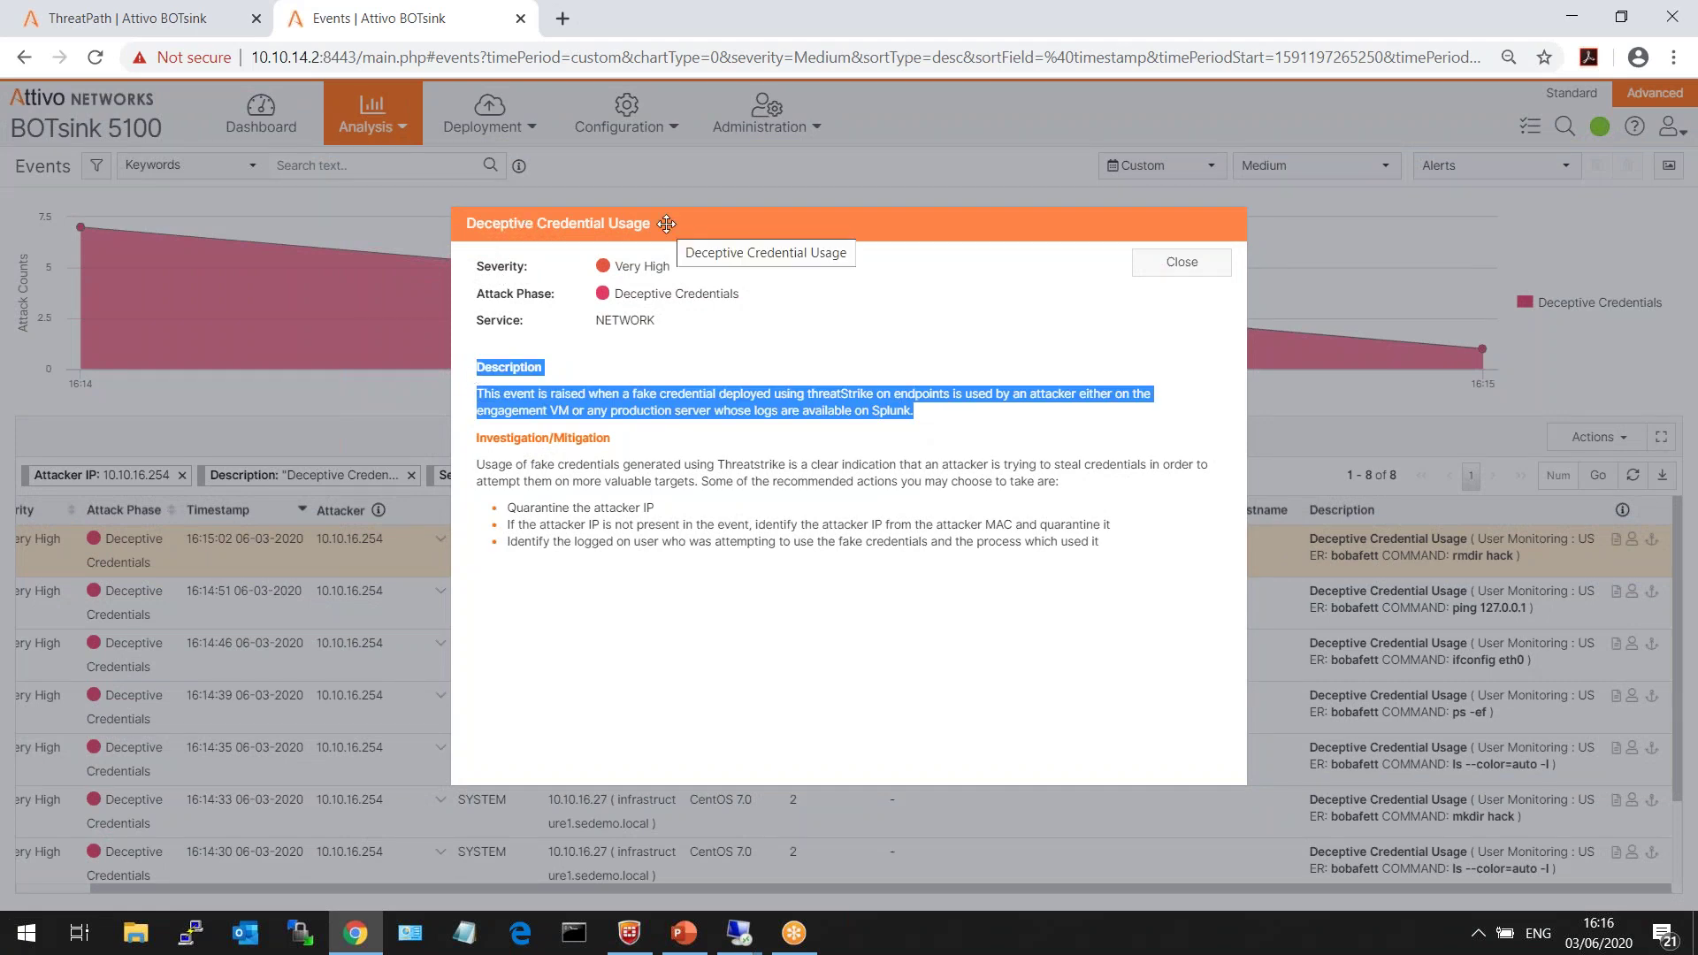
left_click_drag(1099, 543, 472, 439)
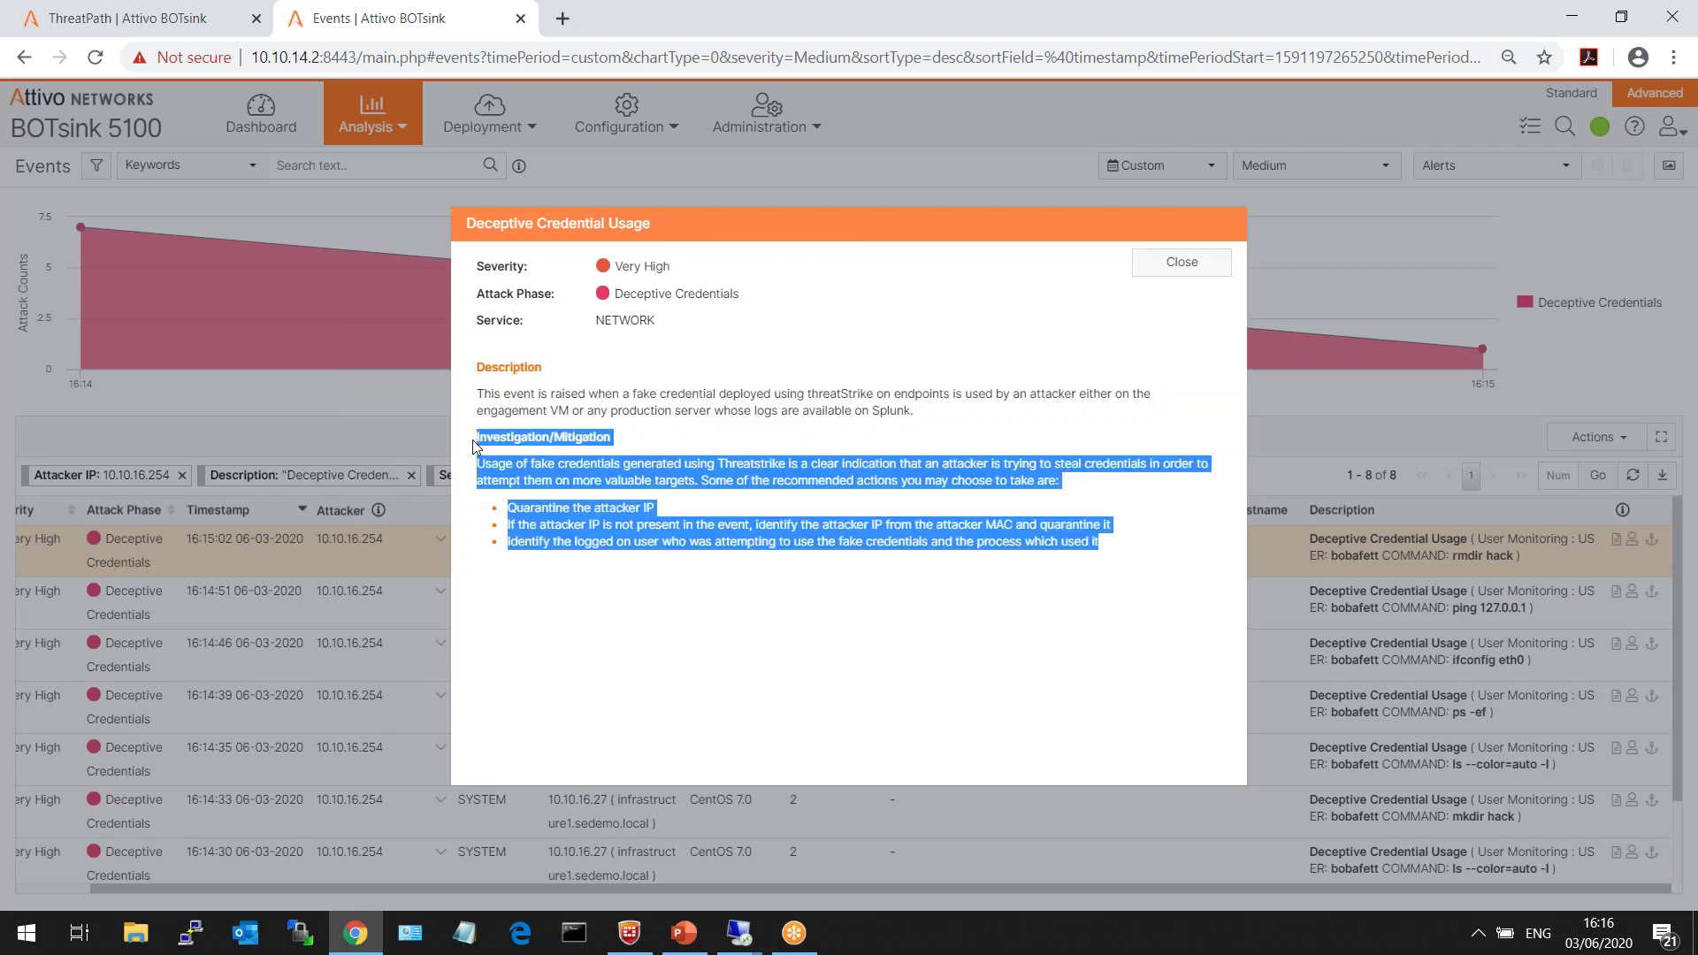
left_click(474, 443)
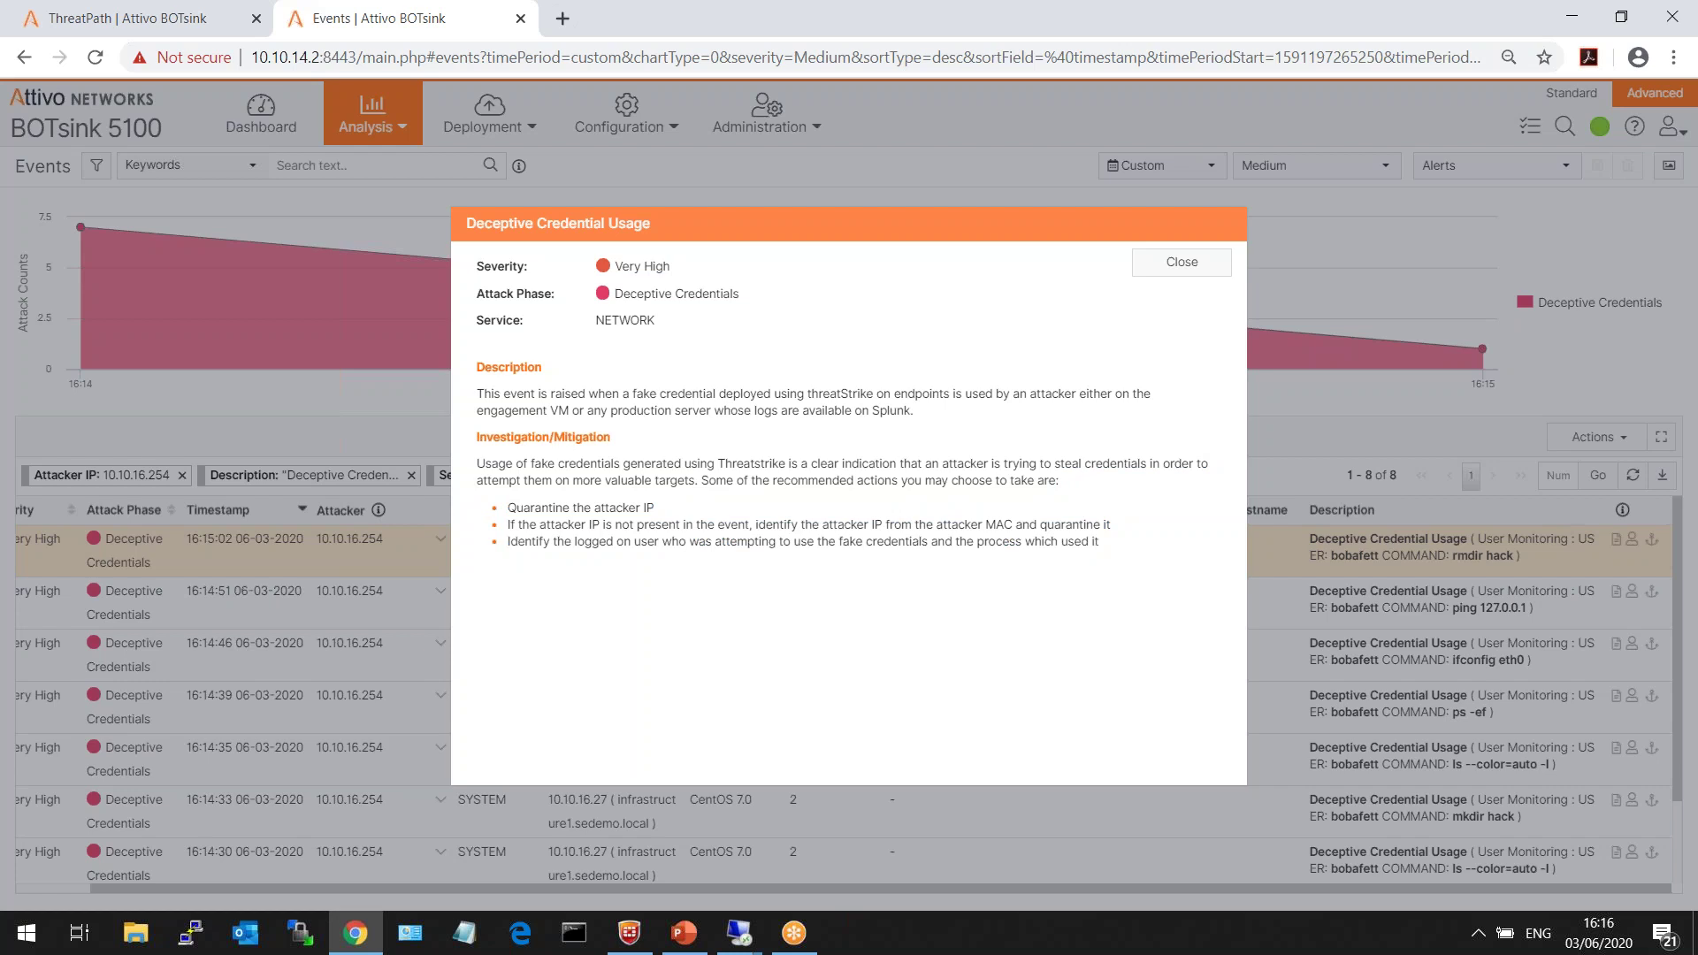
left_click(1170, 270)
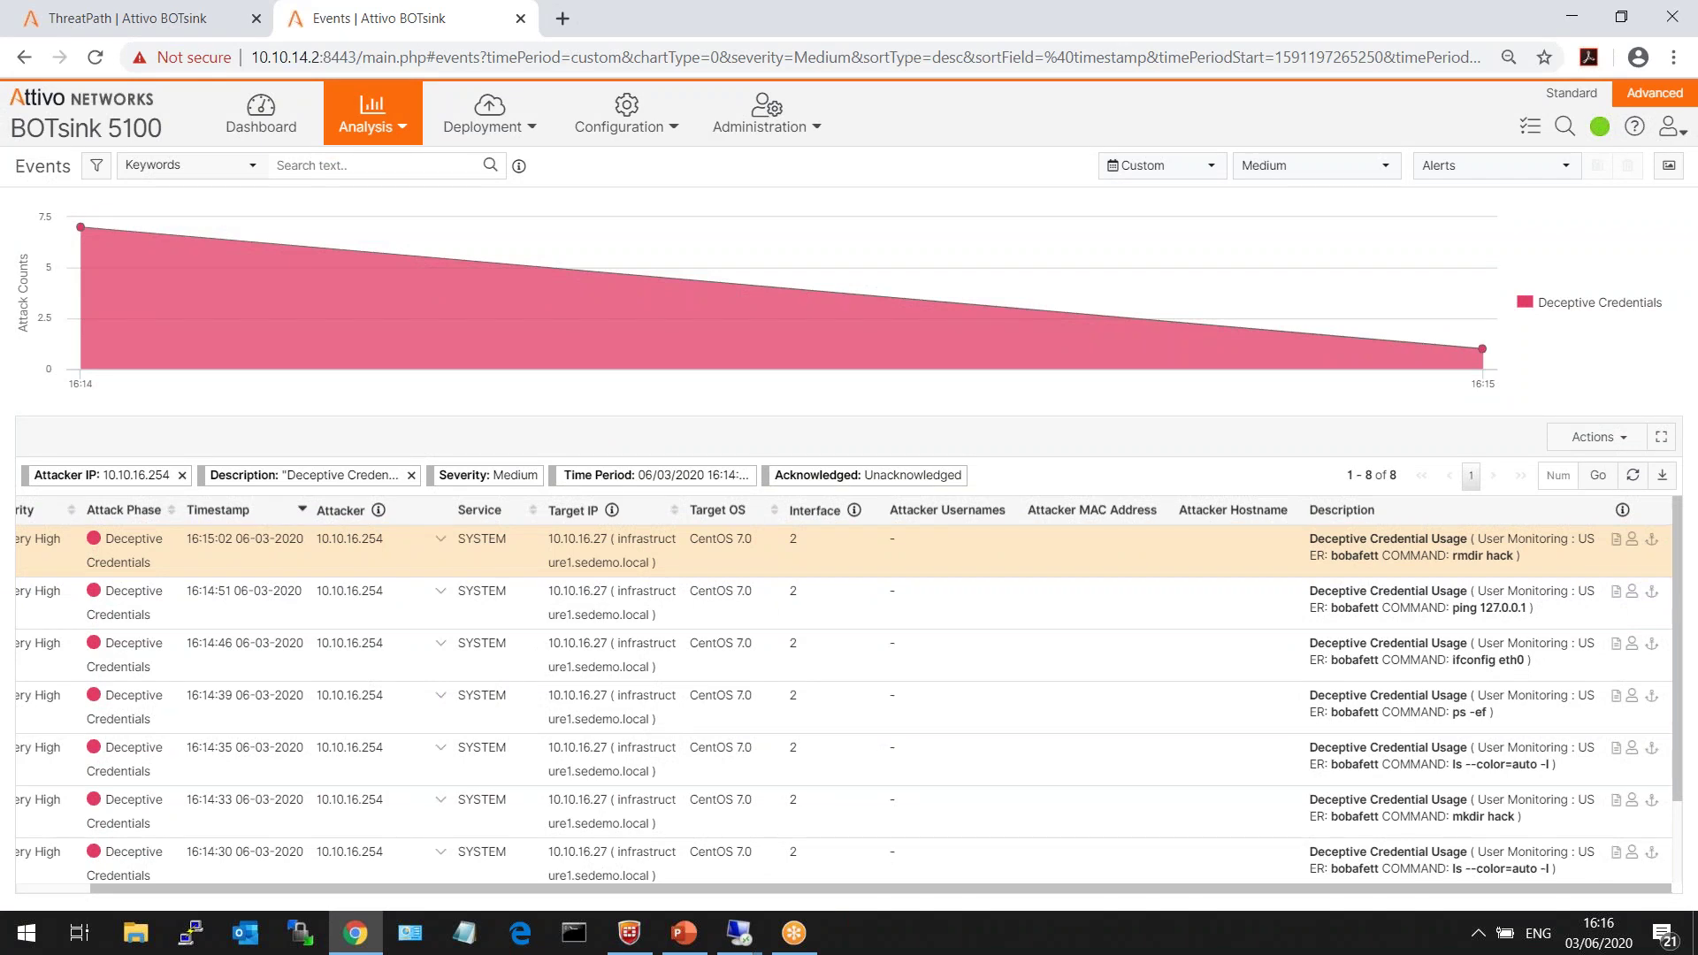
left_click(261, 115)
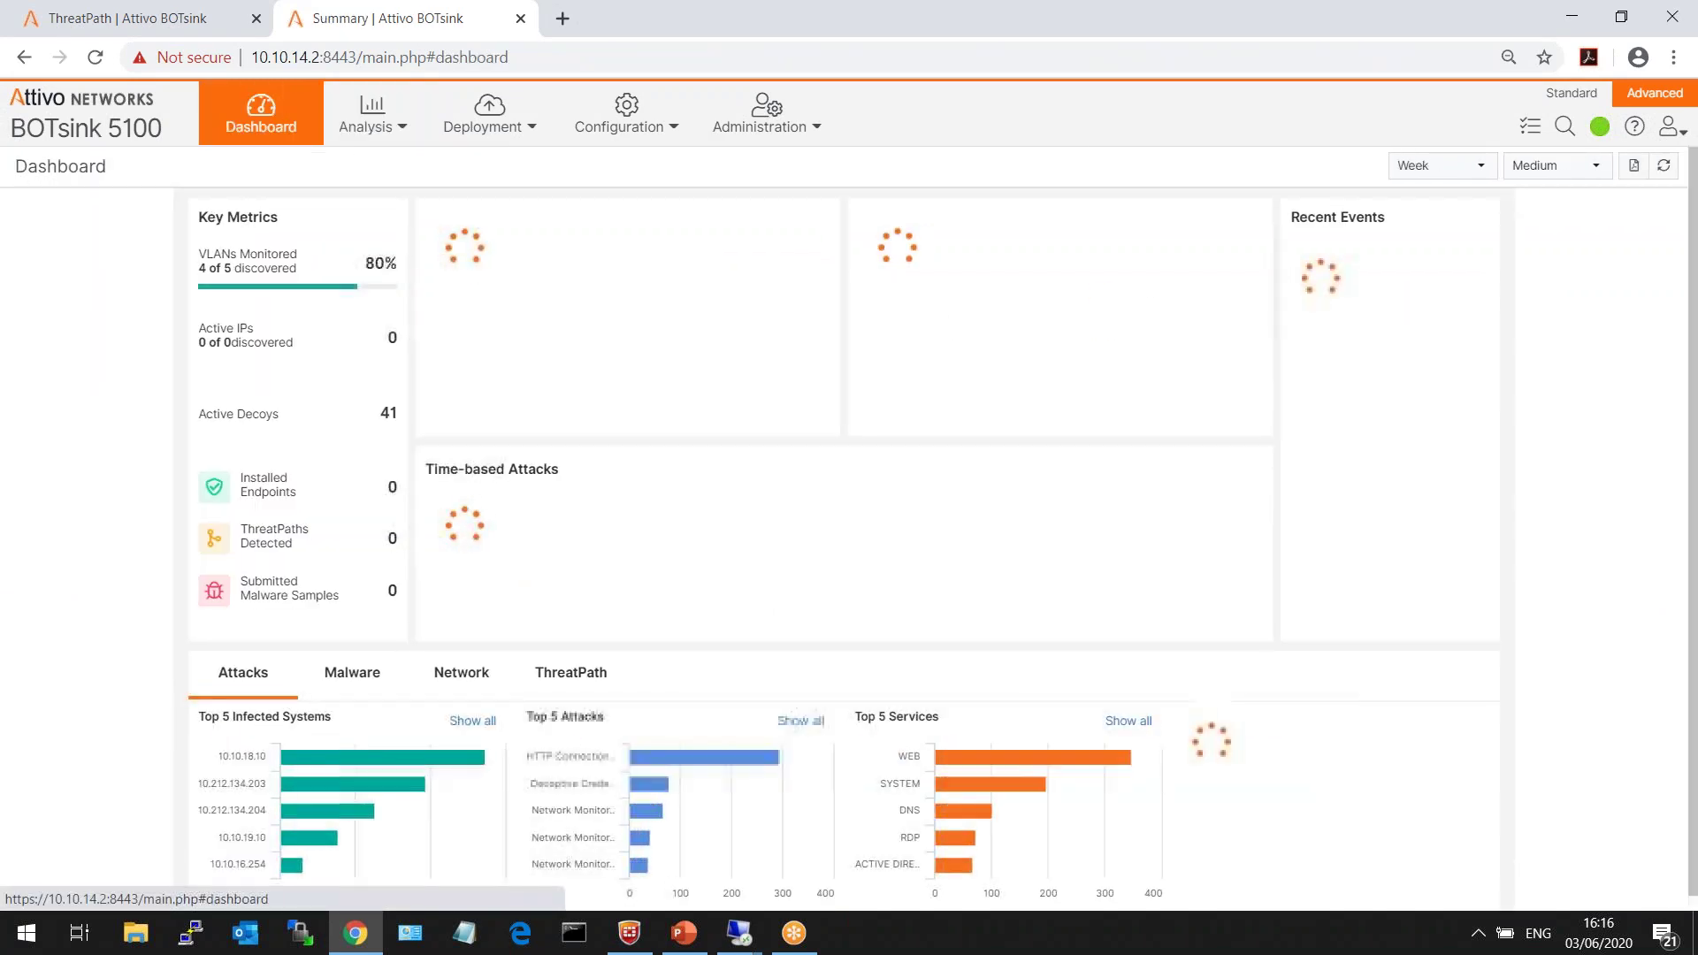